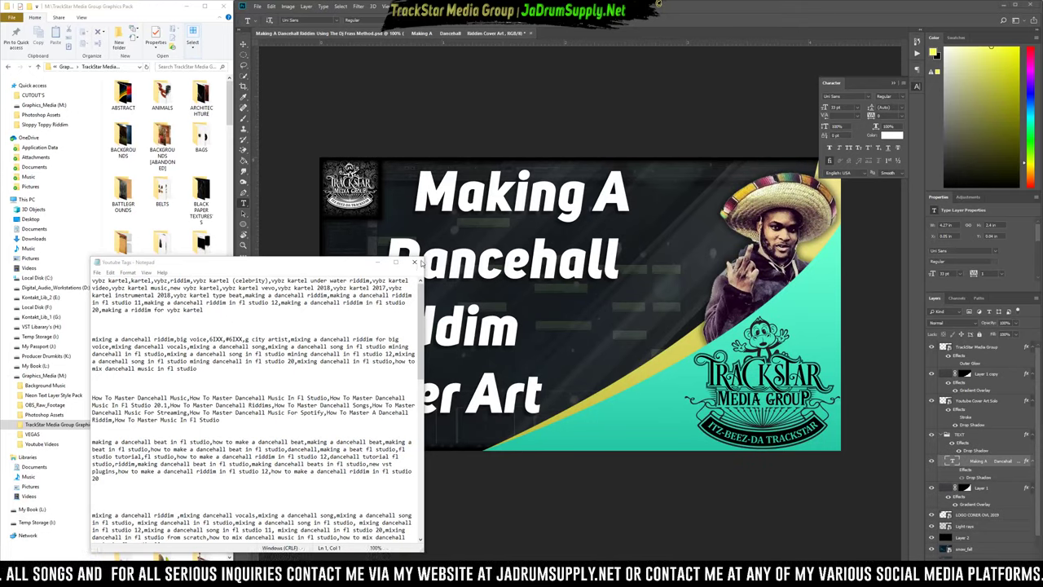
Close the tags text file, the open thumbnail document without saving its changes, and the music player.
{"action": "left_click", "coordinate": [415, 263]}
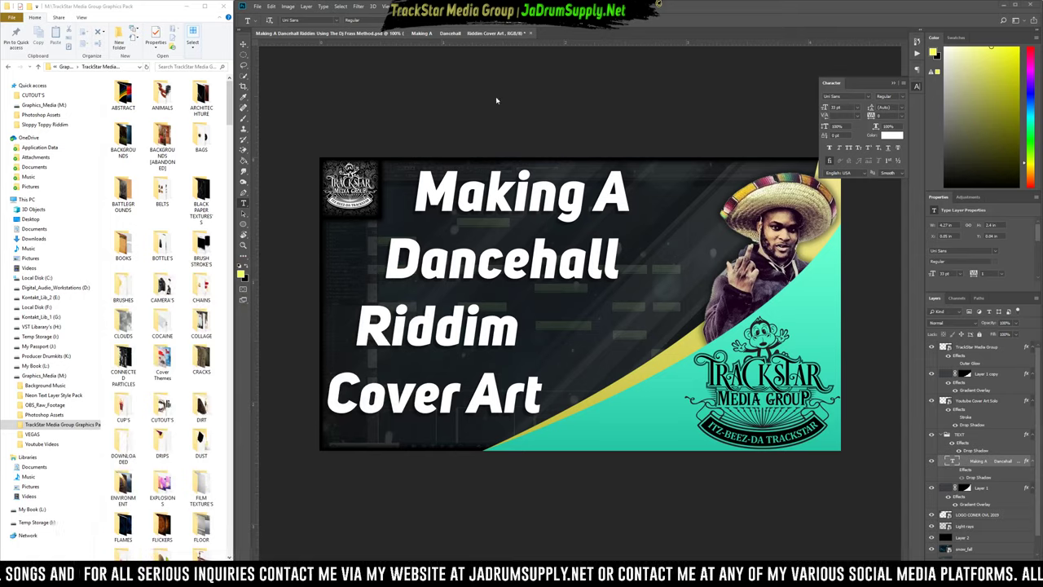
{"action": "left_click", "coordinate": [526, 34]}
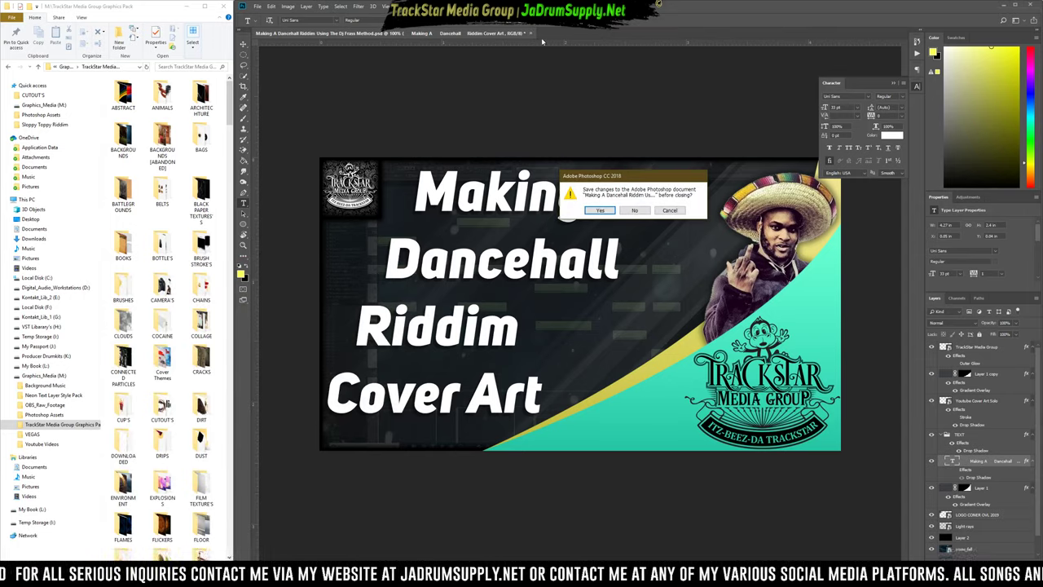
{"action": "left_click", "coordinate": [635, 210]}
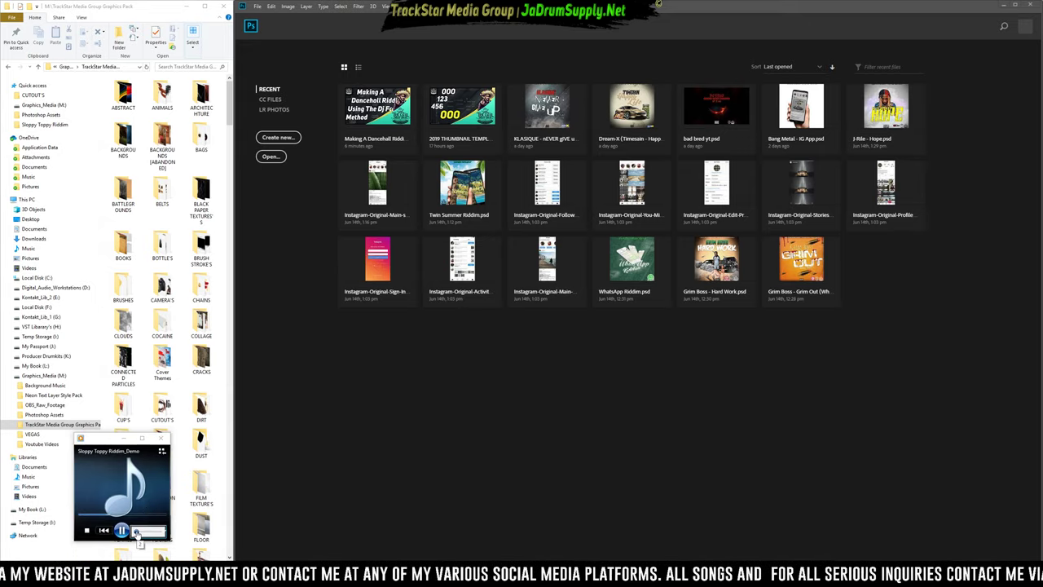
{"action": "left_click", "coordinate": [161, 438]}
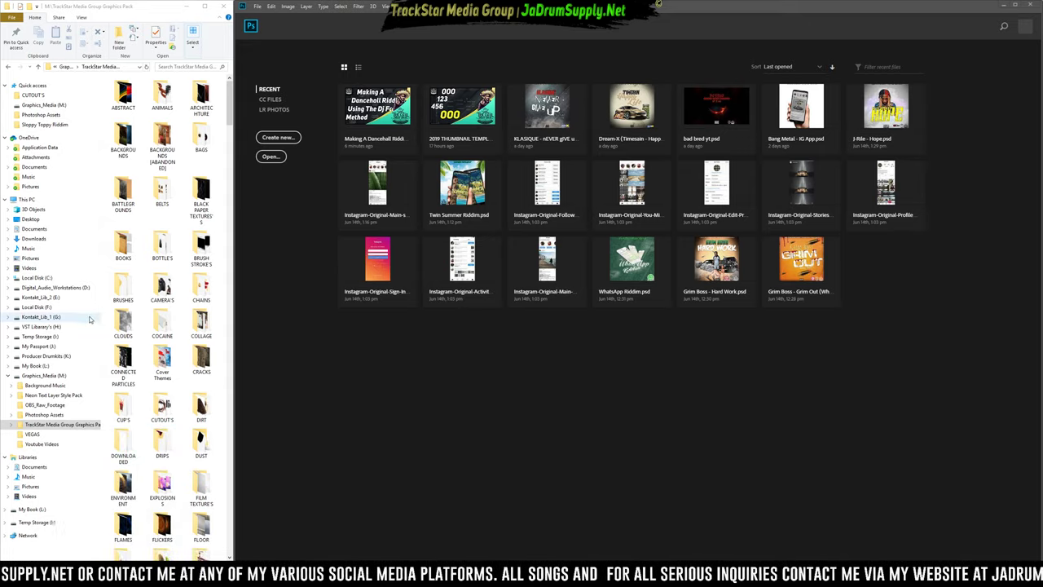
Open the MODELS folder in the graphics pack and browse its cutout images.
{"action": "left_click_drag", "start_coordinate": [102, 313], "coordinate": [81, 319]}
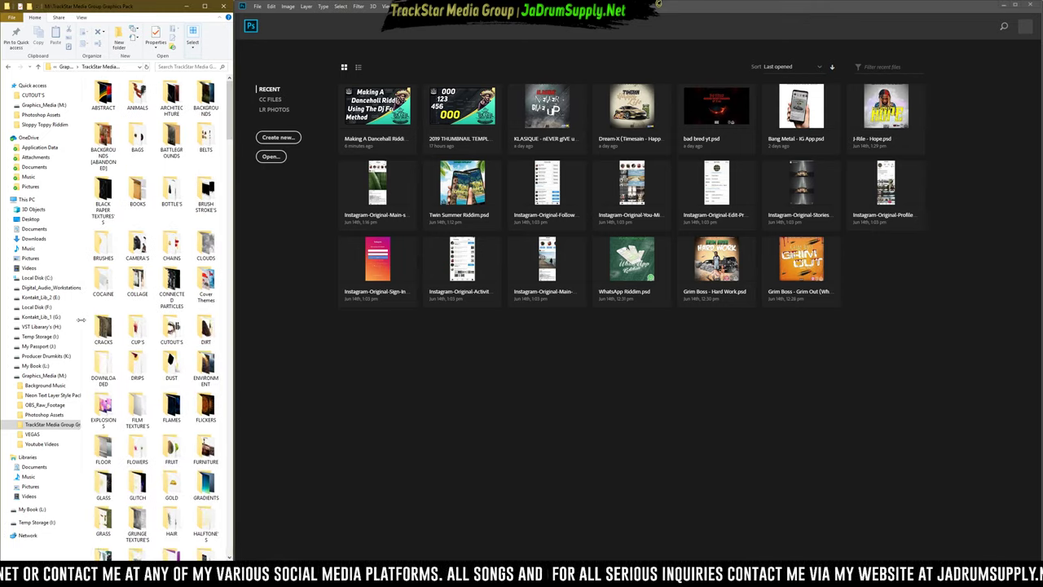
{"action": "scroll", "coordinate": [172, 323], "scroll_direction": "down", "scroll_amount": 1}
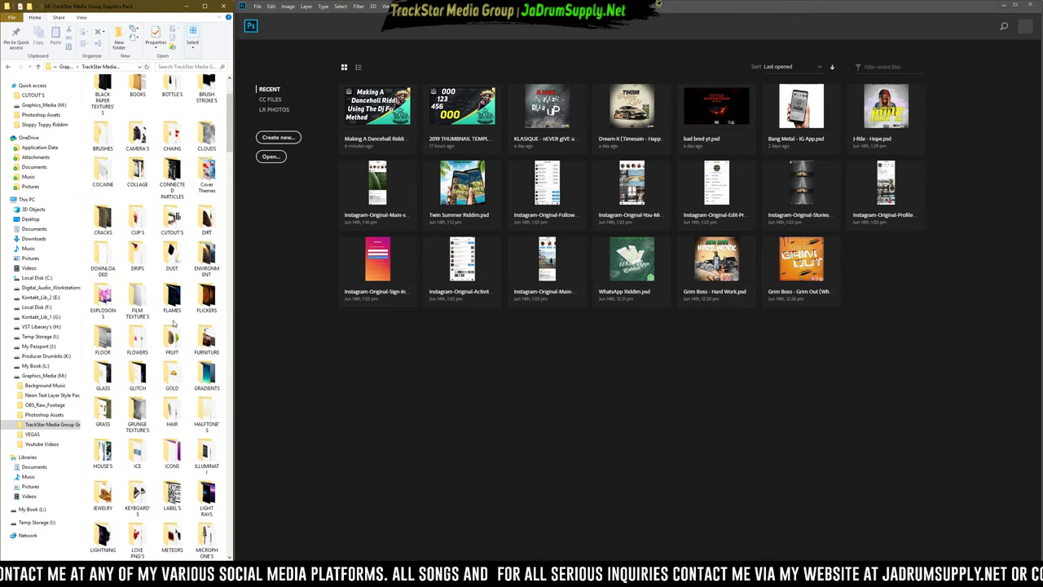
{"action": "scroll", "coordinate": [173, 323], "scroll_direction": "down", "scroll_amount": 10}
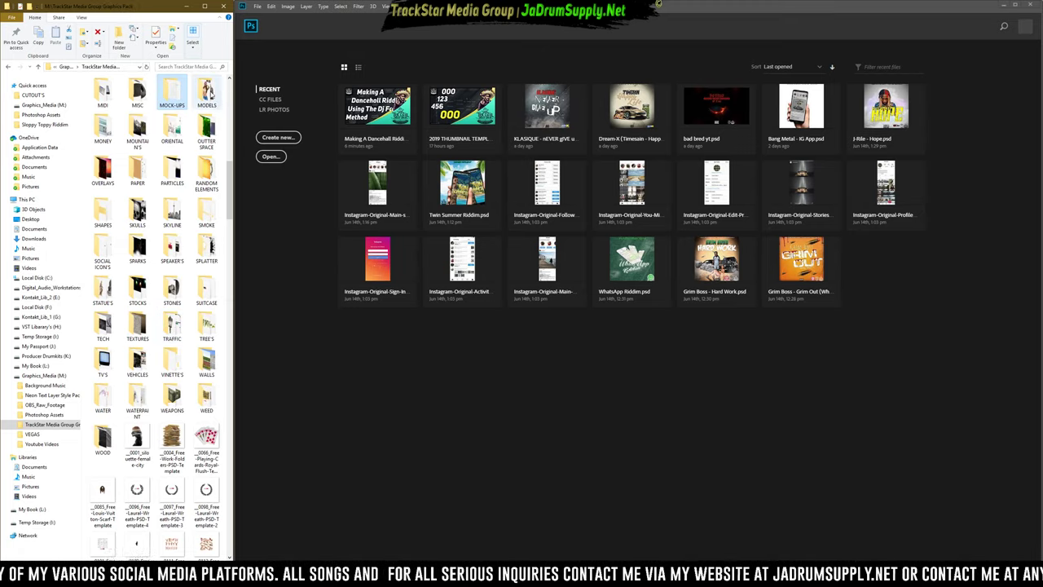
{"action": "double_click", "coordinate": [209, 95]}
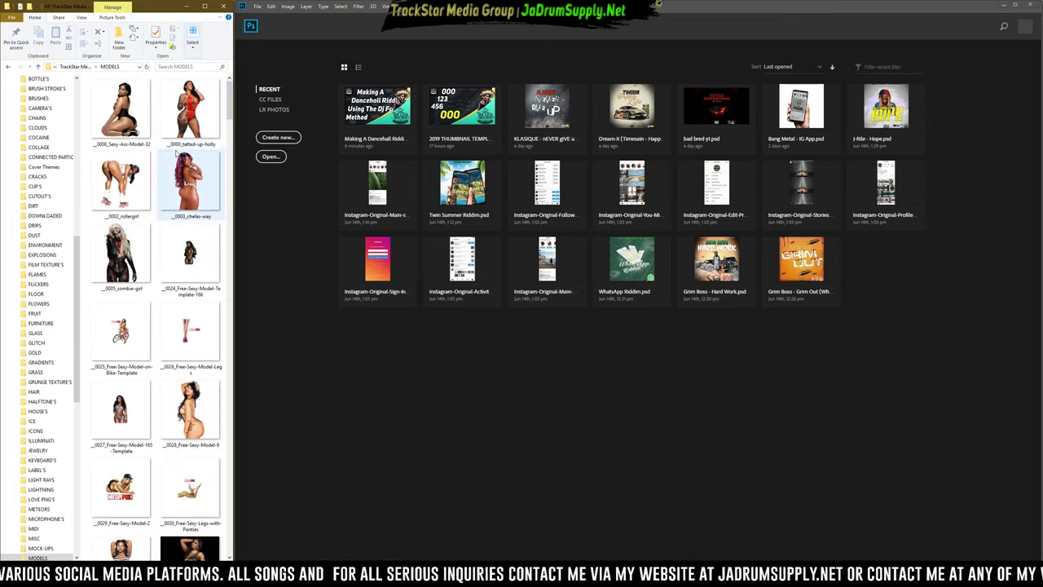
{"action": "scroll", "coordinate": [171, 206], "scroll_direction": "down", "scroll_amount": 5}
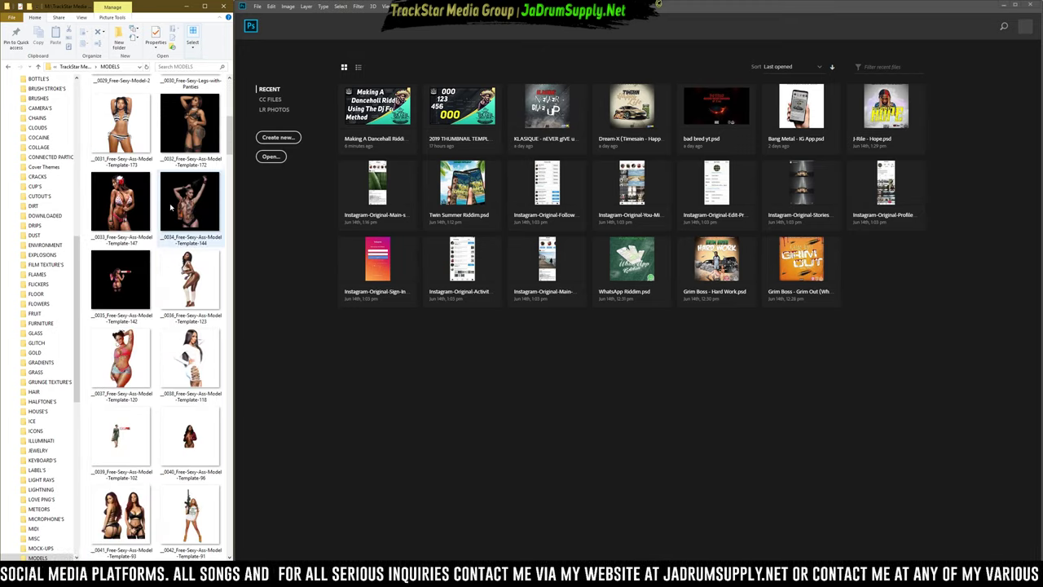
{"action": "scroll", "coordinate": [174, 211], "scroll_direction": "down", "scroll_amount": 3}
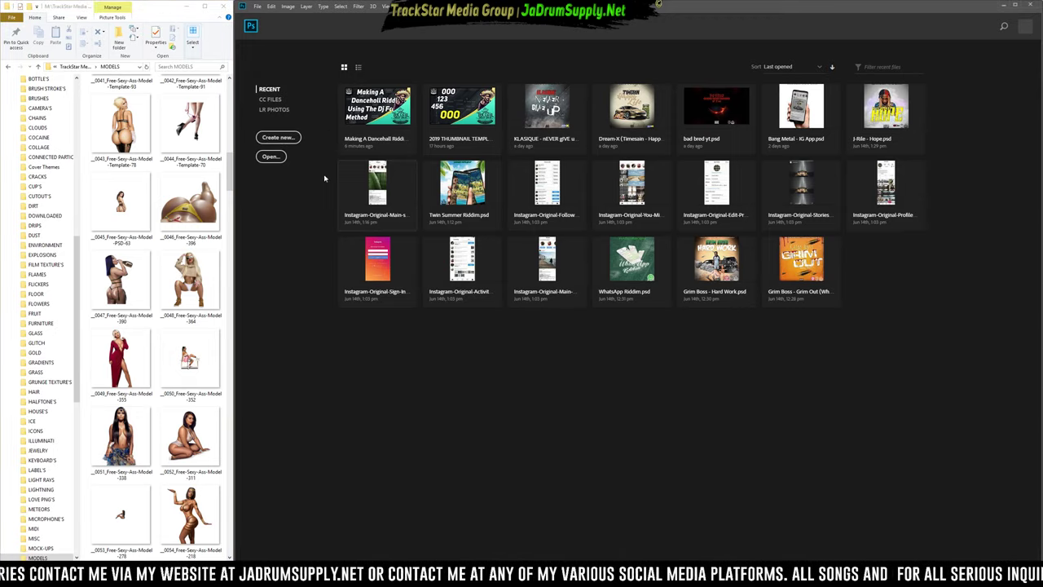
Create a new document from the recent 3000 x 3000 px, 300 ppi preset and fit the canvas on screen.
{"action": "left_click", "coordinate": [278, 137]}
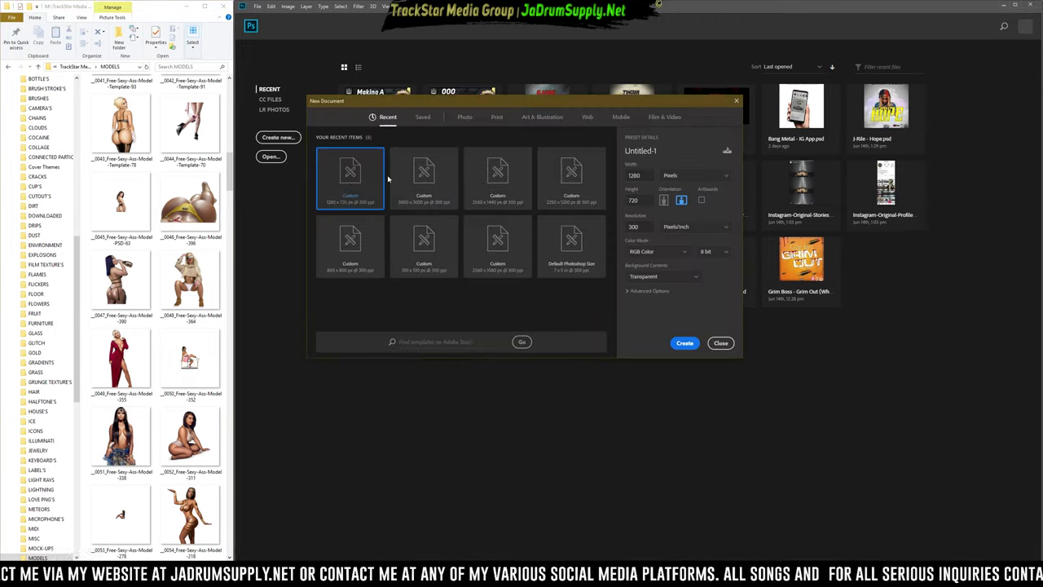
{"action": "double_click", "coordinate": [425, 178]}
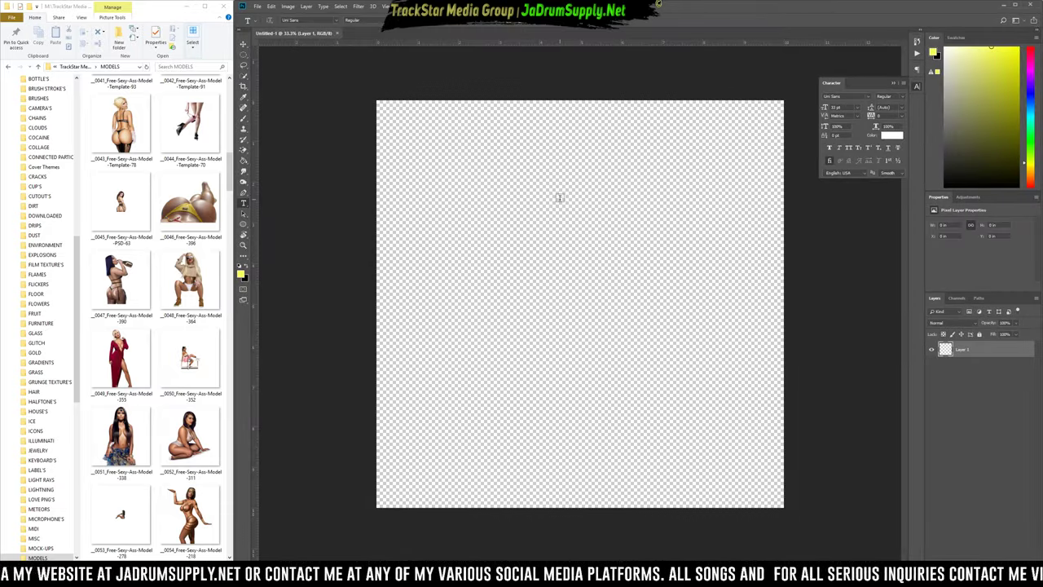
{"action": "key", "text": "ctrl+0"}
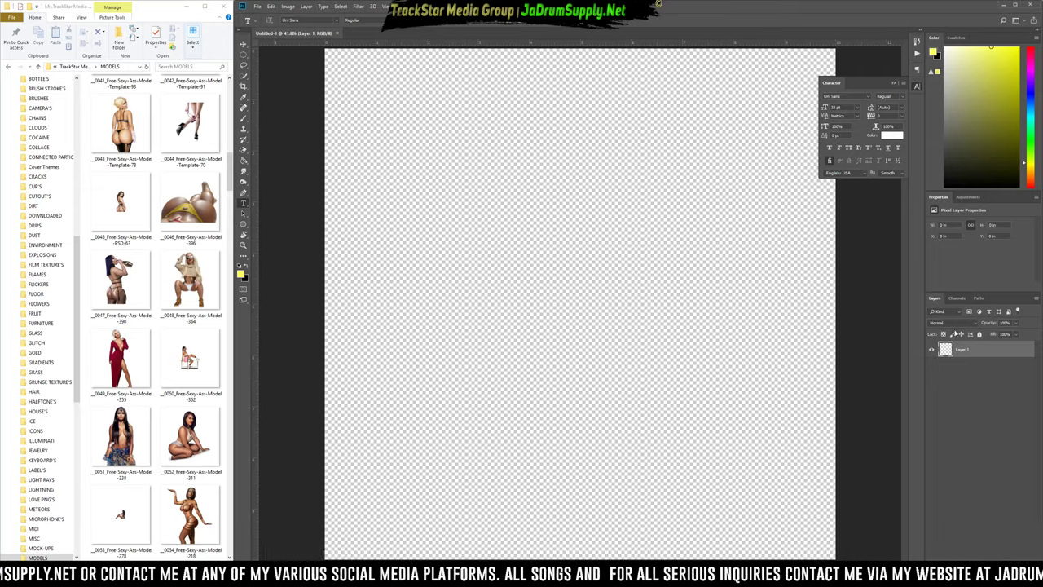
Add the yellow radial Gradient Overlay to Layer 1 at full opacity and fill the layer with black.
{"action": "right_click", "coordinate": [965, 353]}
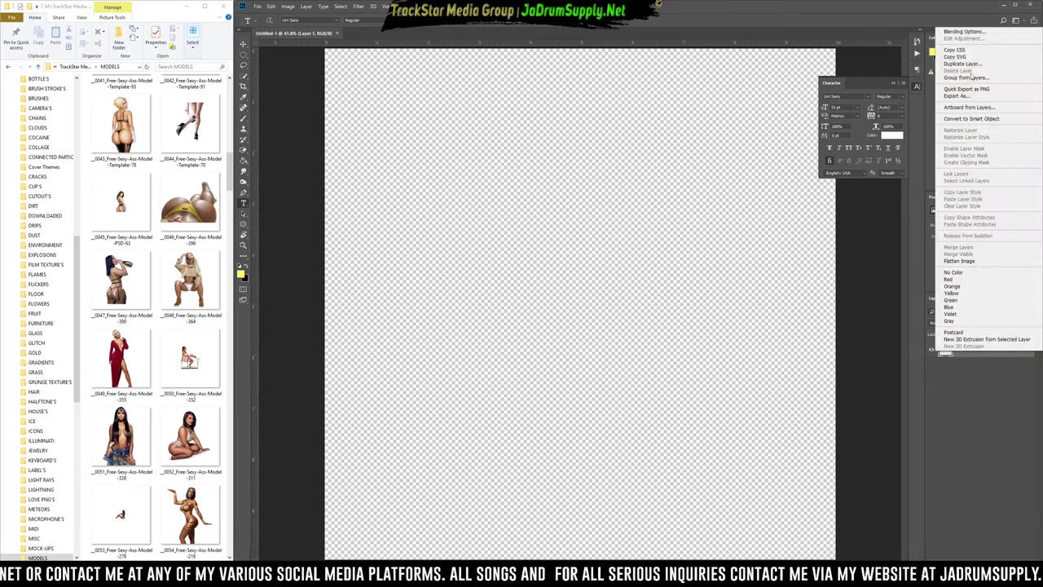
{"action": "left_click", "coordinate": [974, 34]}
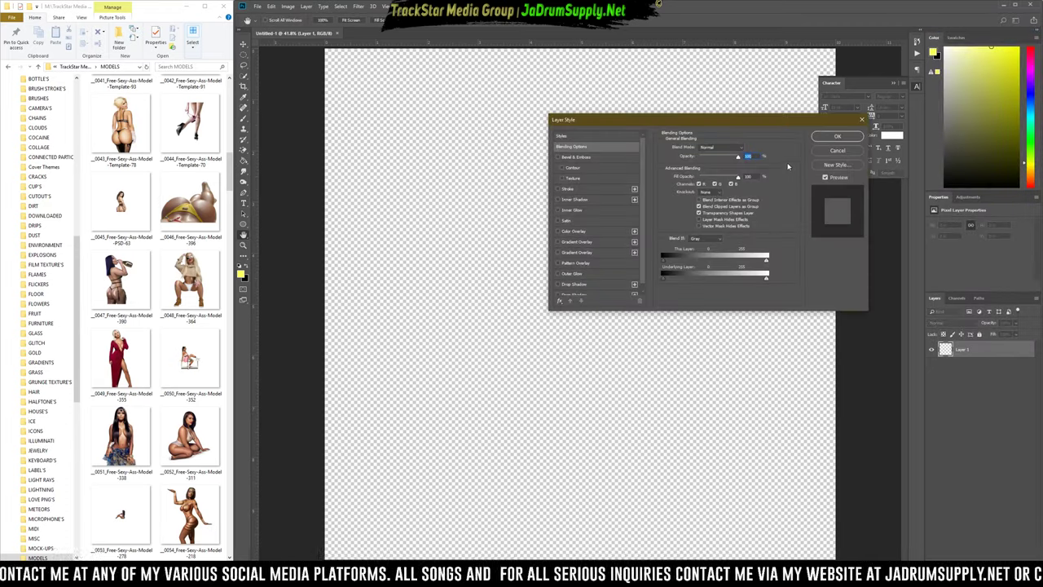
{"action": "scroll", "coordinate": [564, 284], "scroll_direction": "down", "scroll_amount": 1}
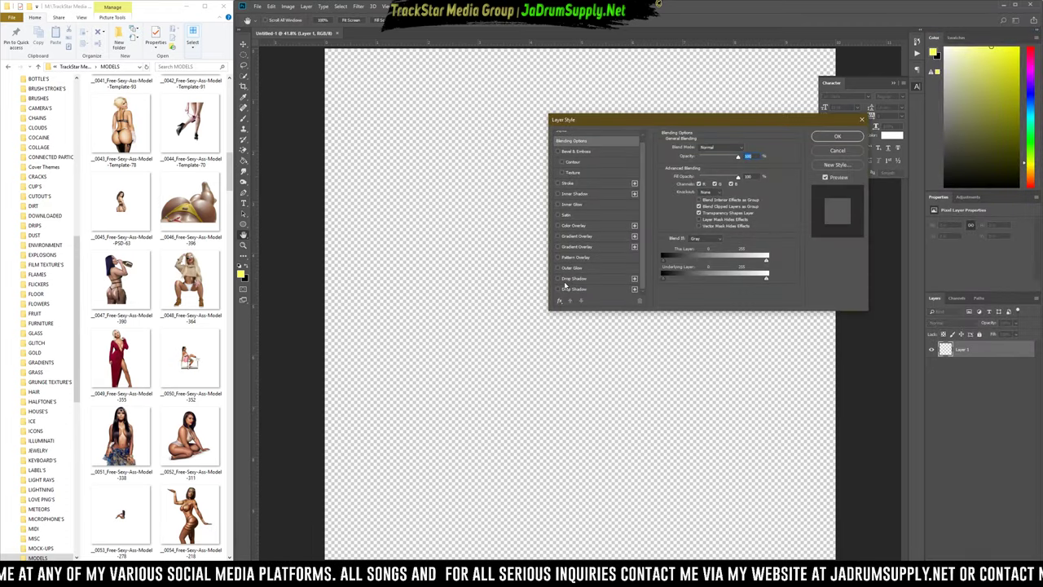
{"action": "left_click", "coordinate": [558, 237]}
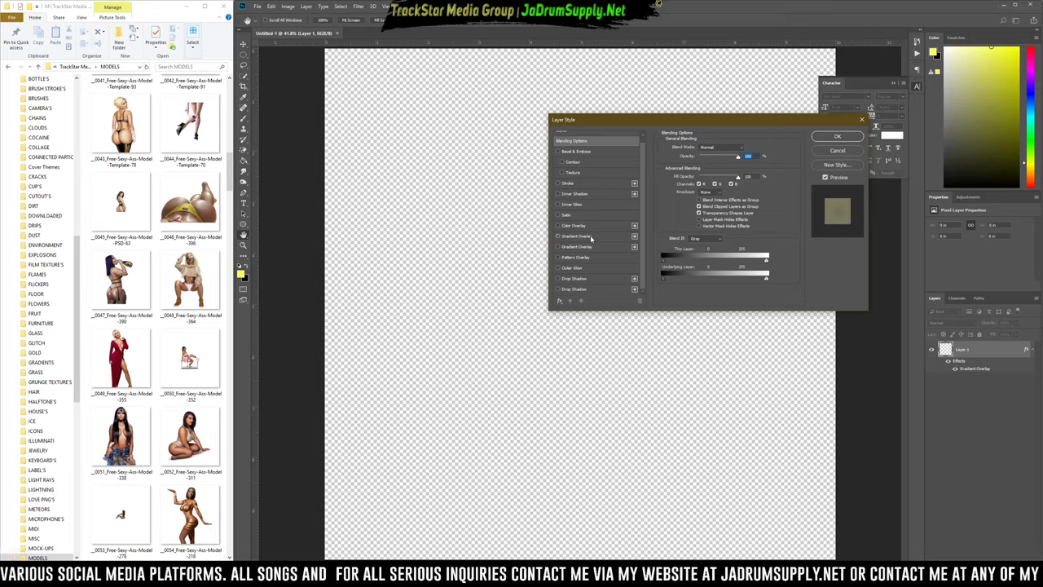
{"action": "left_click", "coordinate": [592, 237]}
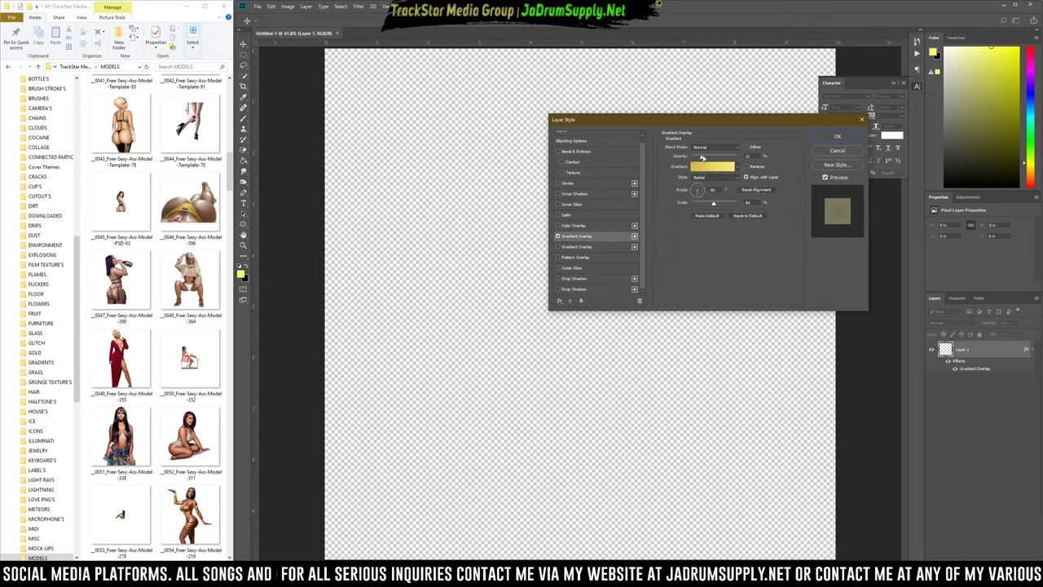
{"action": "left_click_drag", "start_coordinate": [703, 155], "coordinate": [737, 156]}
{"action": "left_click", "coordinate": [836, 136]}
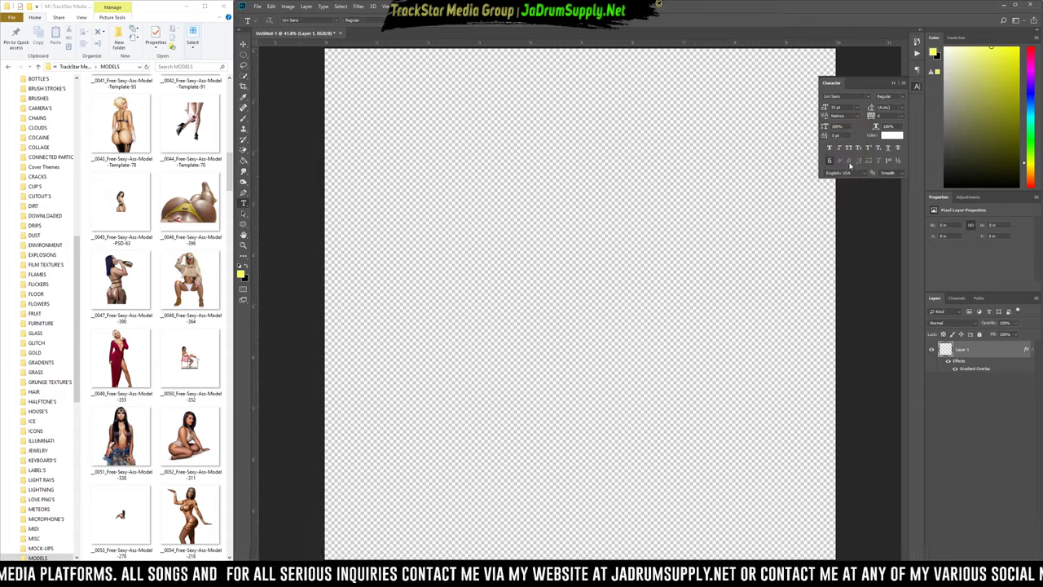
{"action": "key", "text": "x"}
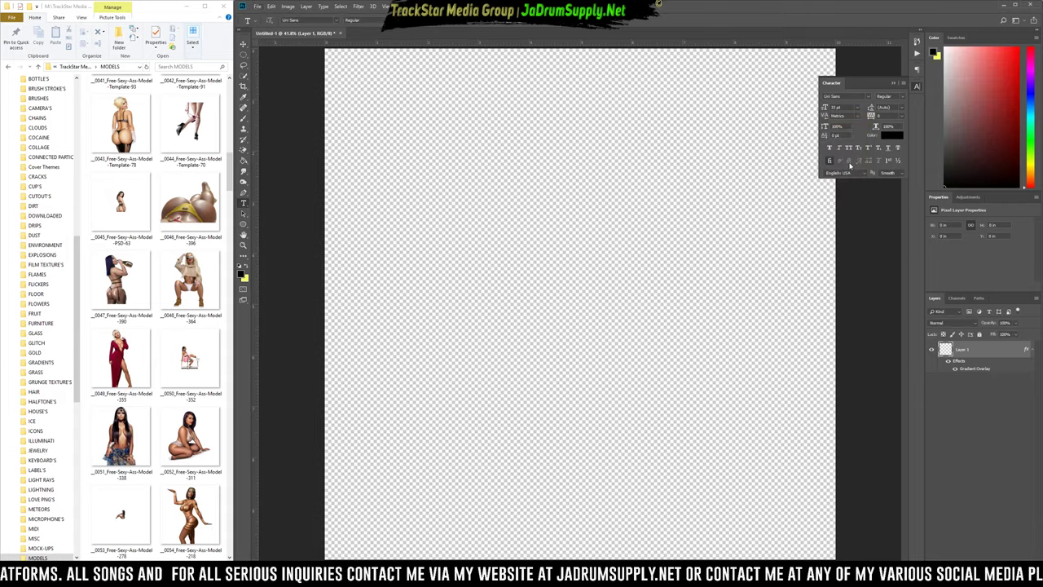
{"action": "key", "text": "alt+BackSpace"}
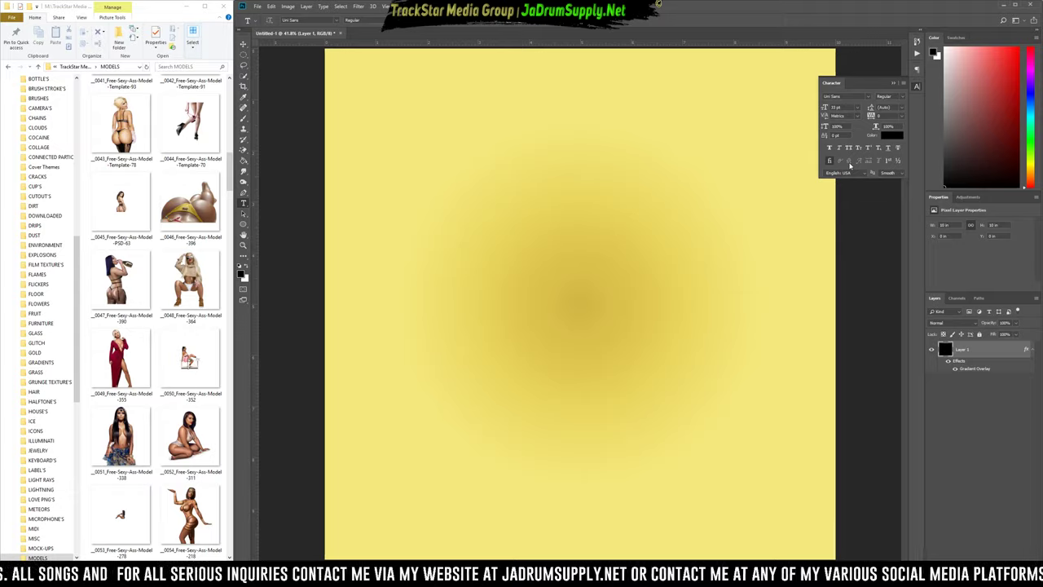
{"action": "double_click", "coordinate": [964, 360]}
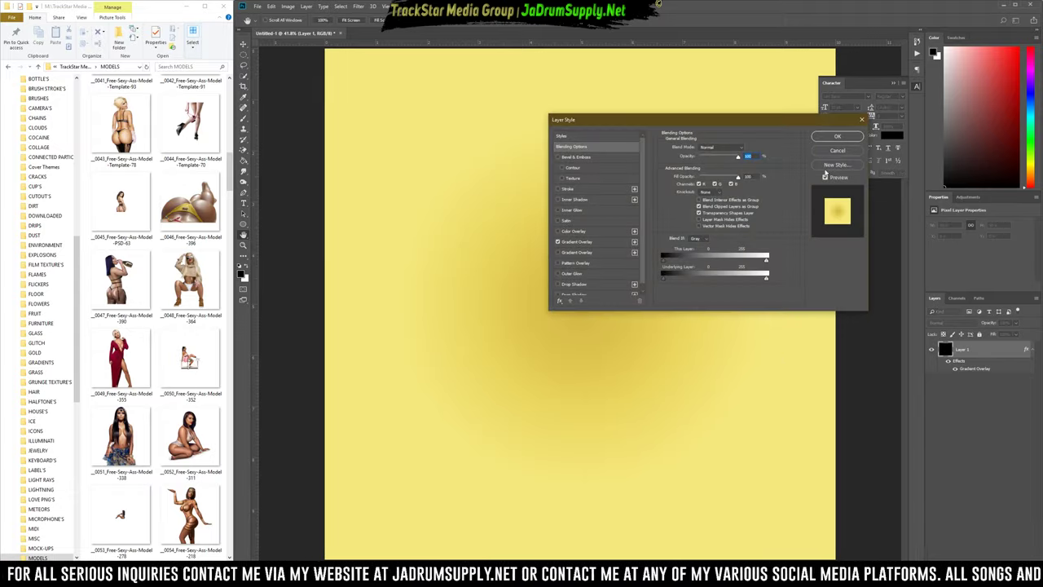
{"action": "left_click", "coordinate": [862, 121]}
{"action": "left_click", "coordinate": [774, 110], "text": "alt"}
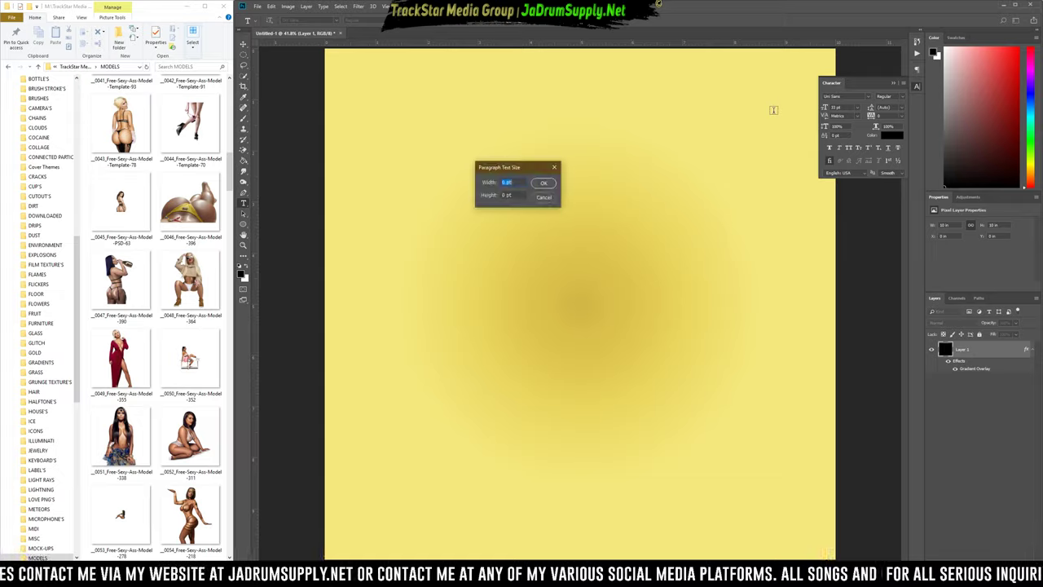
{"action": "key", "text": "Escape"}
Clear Layer 1's layer style and fill the layer with the light yellow sampled from the gradient's outer area.
{"action": "key", "text": "b"}
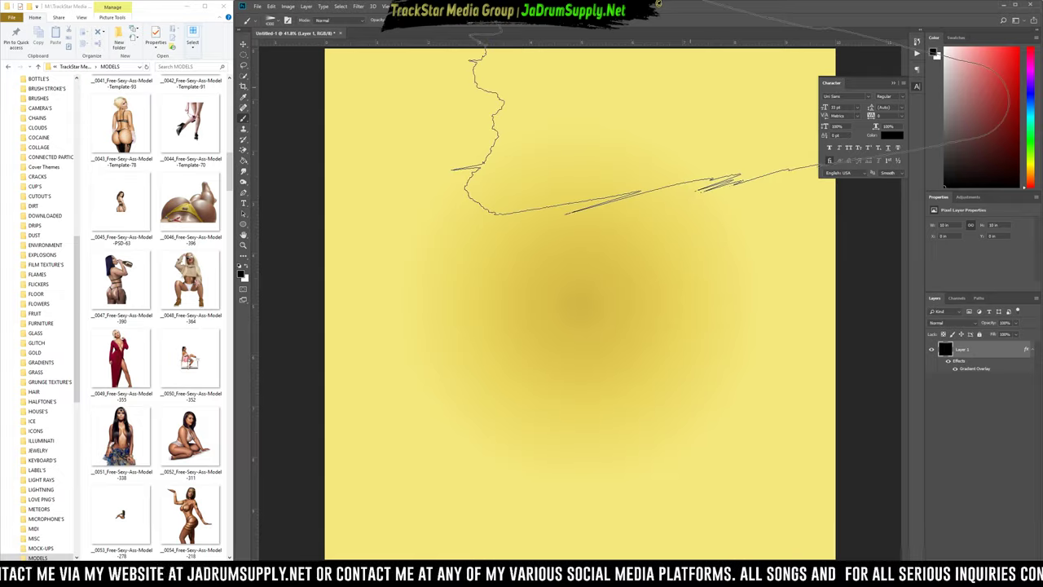
{"action": "left_click", "coordinate": [664, 118], "text": "alt"}
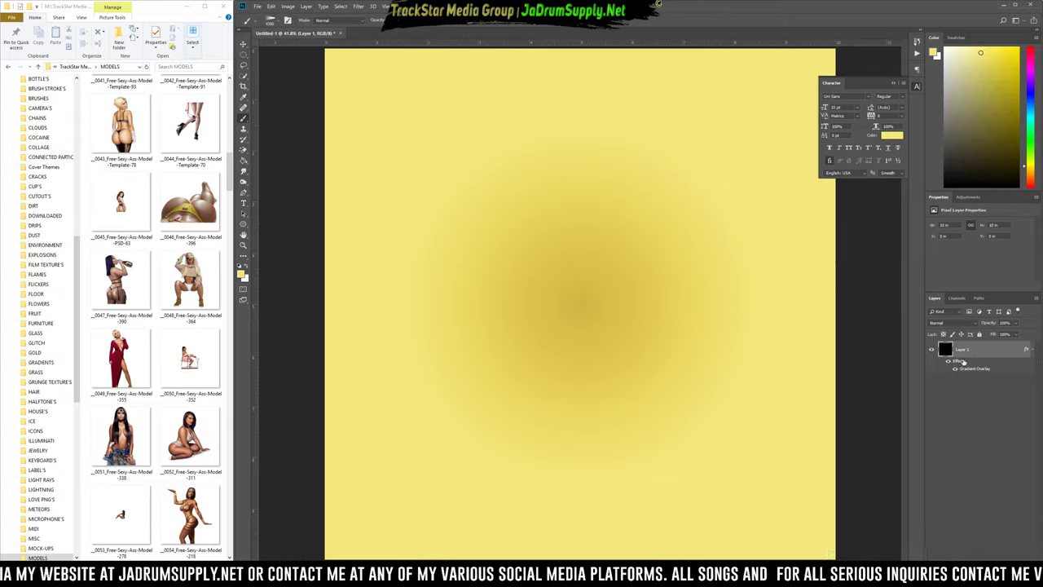
{"action": "right_click", "coordinate": [959, 362]}
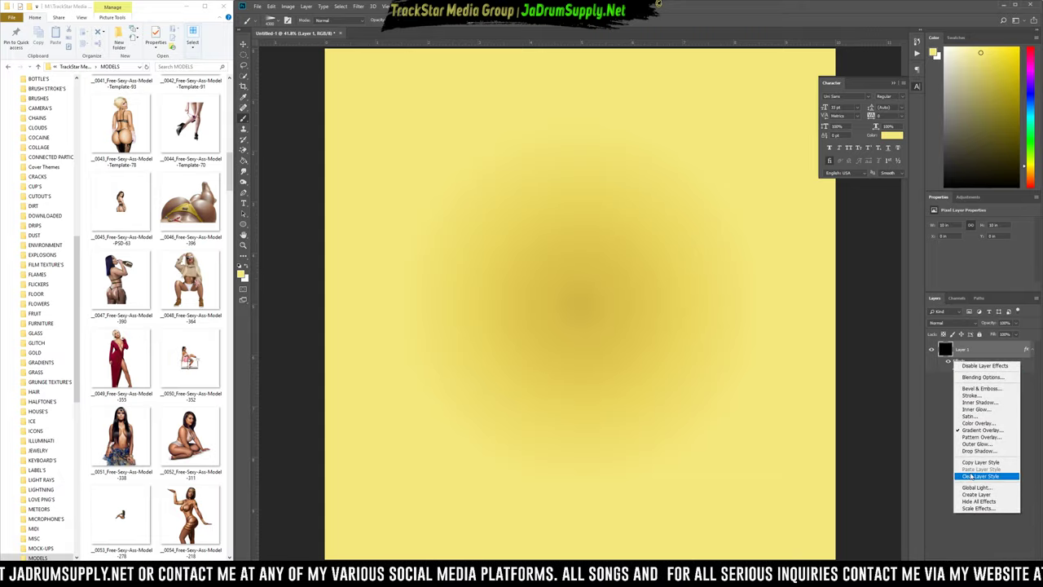
{"action": "left_click", "coordinate": [973, 476]}
{"action": "mouse_move", "coordinate": [394, 171]}
{"action": "left_mouse_down"}
{"action": "mouse_move", "coordinate": [942, 350]}
{"action": "mouse_move", "coordinate": [522, 224]}
{"action": "left_mouse_up"}
{"action": "key", "text": "alt+BackSpace"}
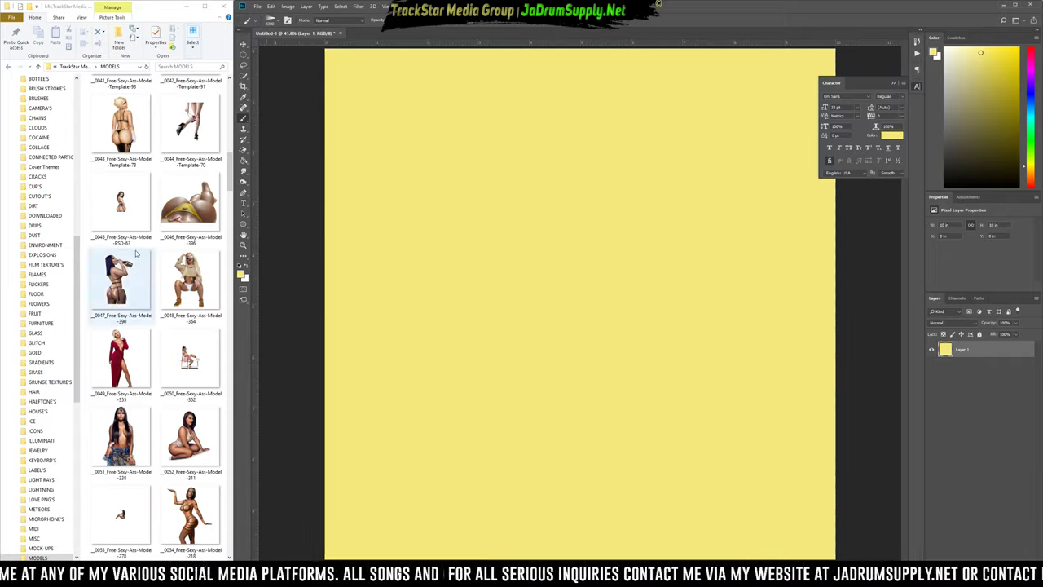
Return to the graphics pack's main folder and open its VINETTE'S folder.
{"action": "left_click", "coordinate": [81, 66]}
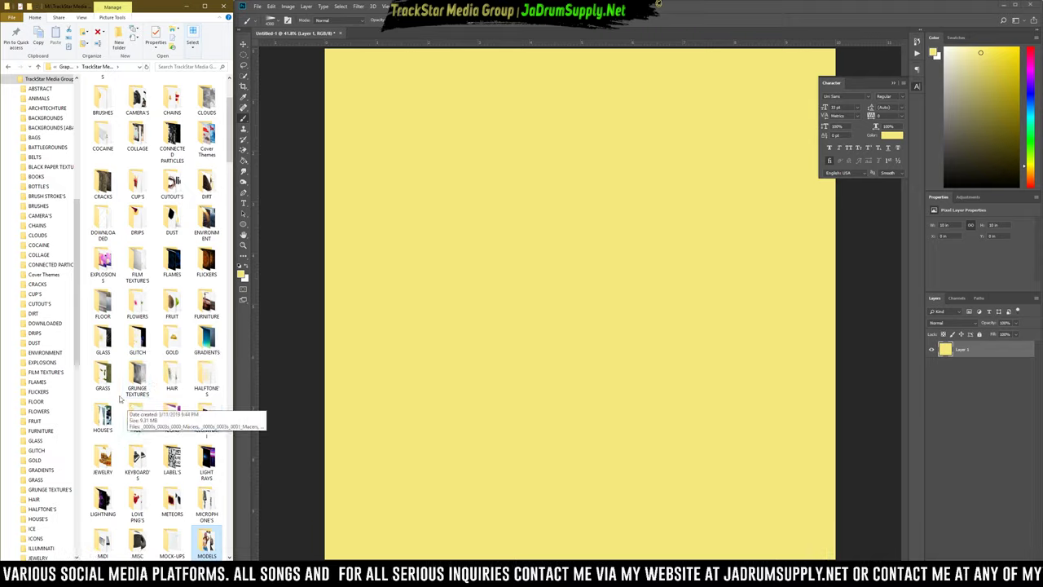
{"action": "scroll", "coordinate": [130, 408], "scroll_direction": "down", "scroll_amount": 3}
{"action": "scroll", "coordinate": [203, 456], "scroll_direction": "down", "scroll_amount": 6}
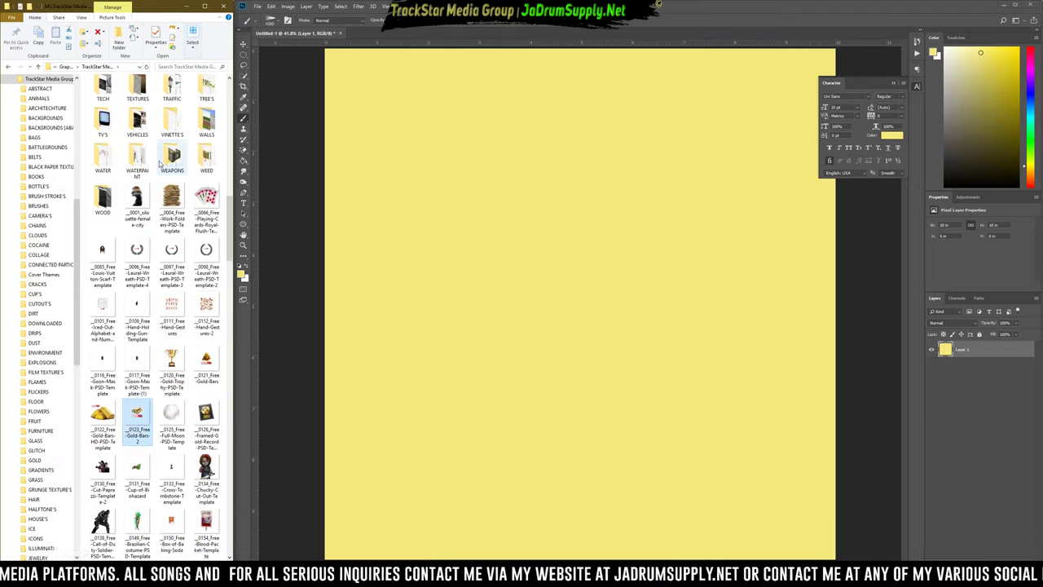
{"action": "double_click", "coordinate": [173, 117]}
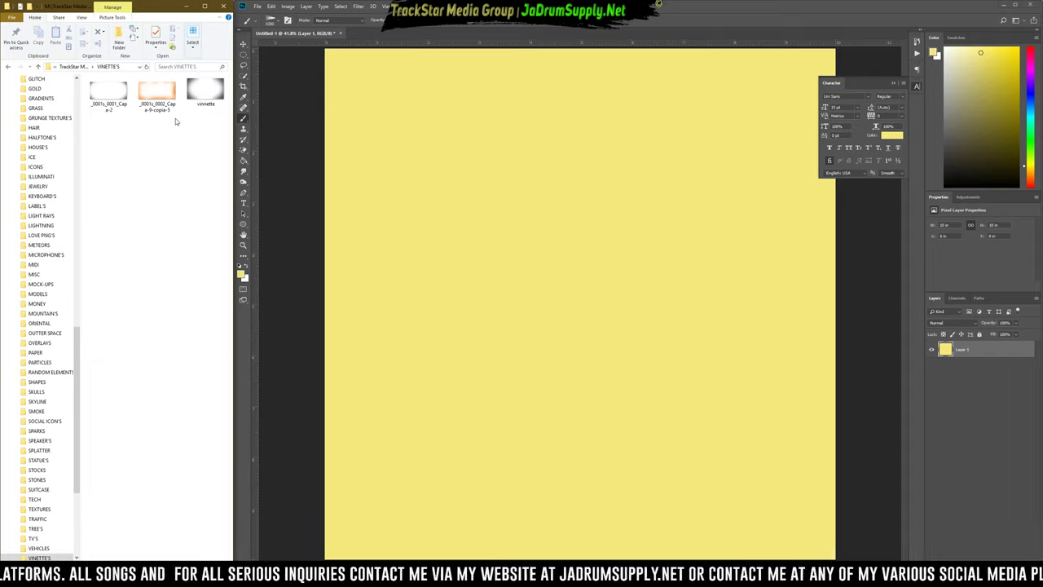
Place the vinnette image above Layer 1 and stretch it from corner to corner to cover the whole canvas.
{"action": "left_click_drag", "start_coordinate": [208, 98], "coordinate": [596, 270]}
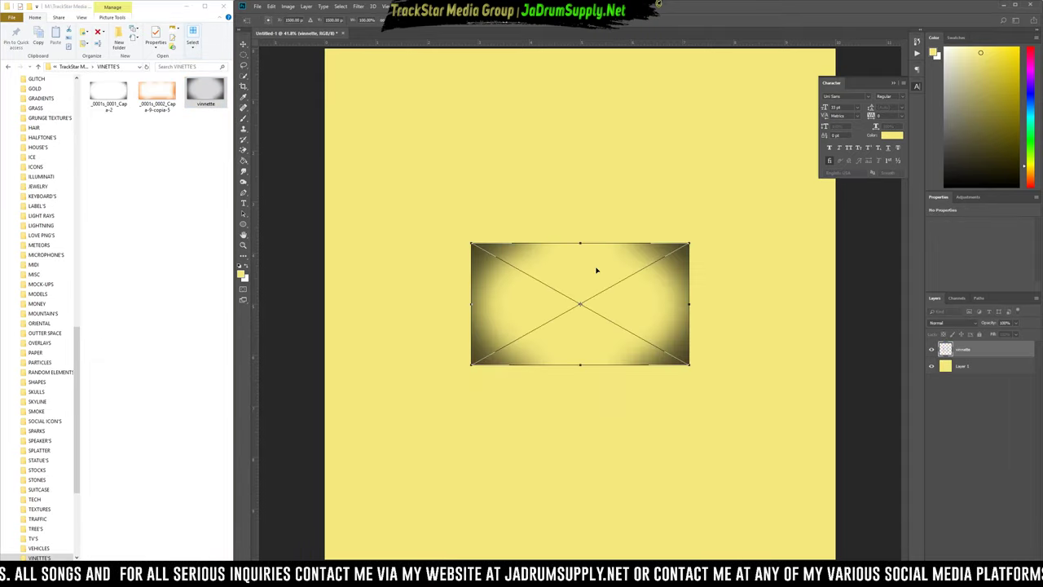
{"action": "left_click_drag", "start_coordinate": [619, 331], "coordinate": [478, 129]}
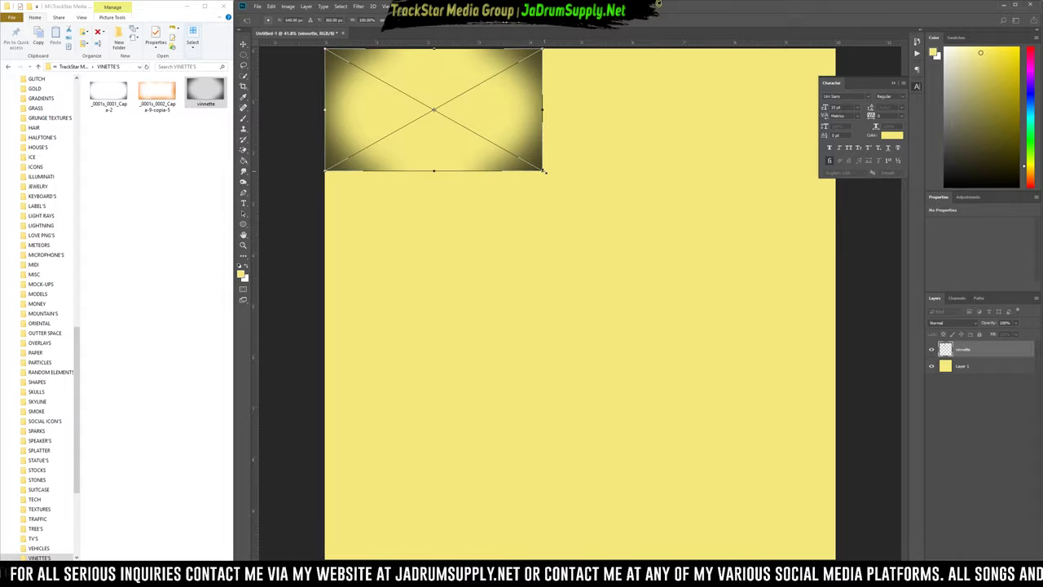
{"action": "mouse_move", "coordinate": [544, 172]}
{"action": "left_mouse_down"}
{"action": "mouse_move", "coordinate": [675, 355]}
{"action": "mouse_move", "coordinate": [805, 485]}
{"action": "mouse_move", "coordinate": [836, 557]}
{"action": "left_mouse_up"}
{"action": "key", "text": "Return"}
{"action": "key", "text": "b"}
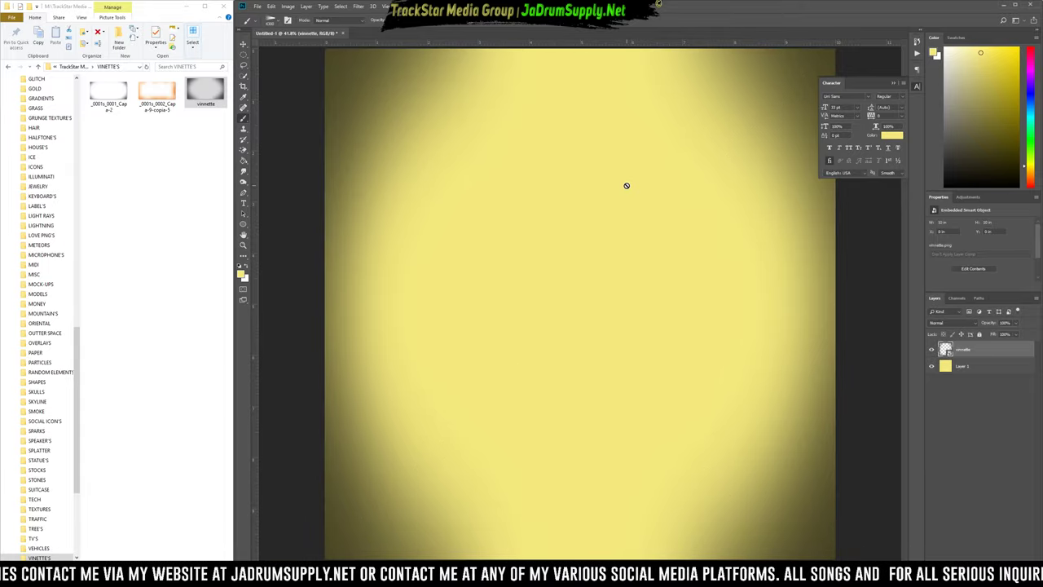
Enlarge the vinnette layer from its center to about 12.66 in square so it extends past every canvas edge.
{"action": "key", "text": "ctrl+t"}
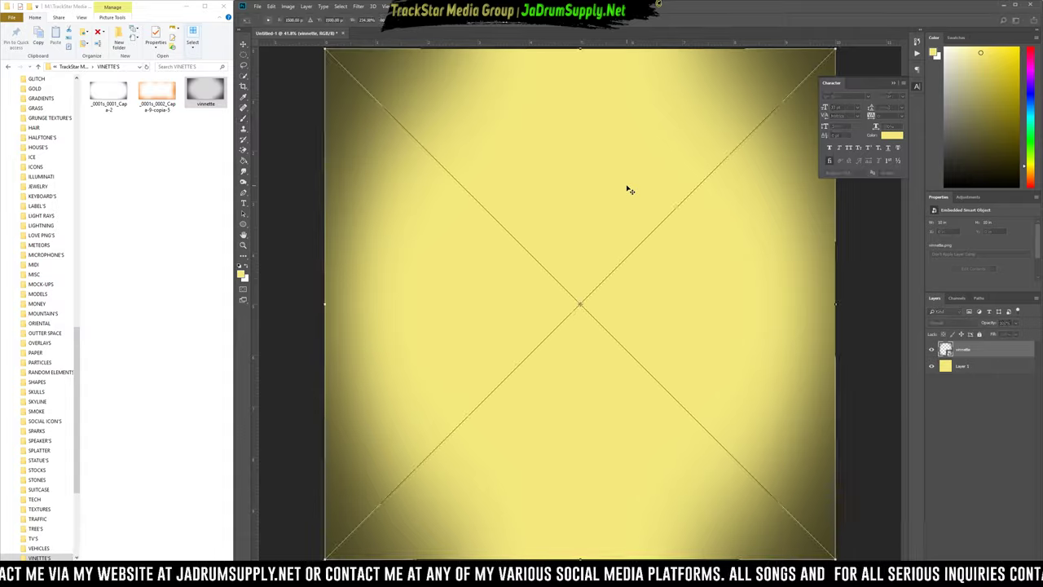
{"action": "key", "text": "ctrl+minus"}
{"action": "key", "text": "ctrl+minus"}
{"action": "key", "text": "ctrl+minus"}
{"action": "key", "text": "ctrl+plus"}
{"action": "key", "text": "ctrl+plus"}
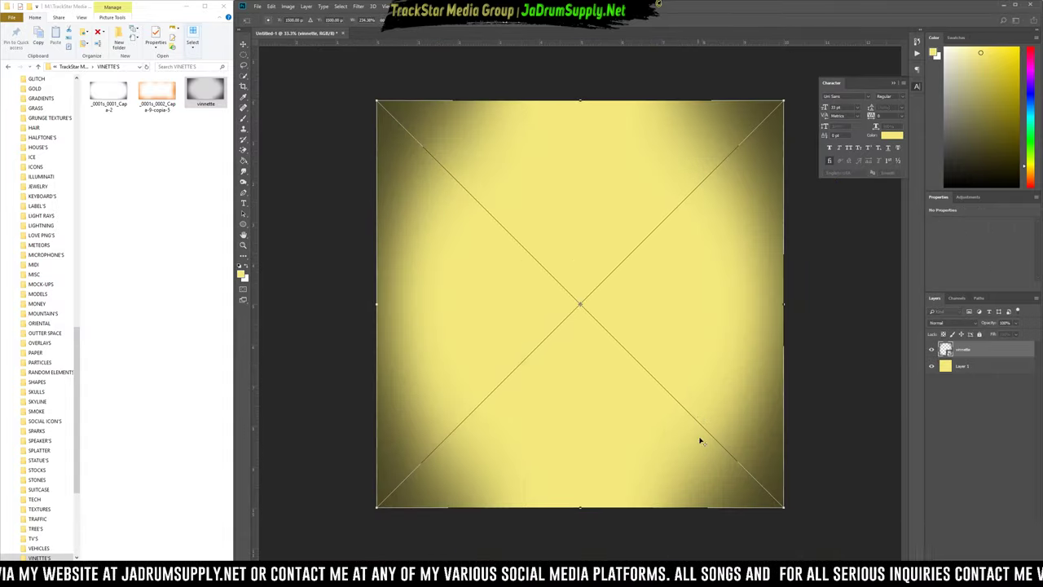
{"action": "left_click_drag", "start_coordinate": [784, 510], "coordinate": [835, 559]}
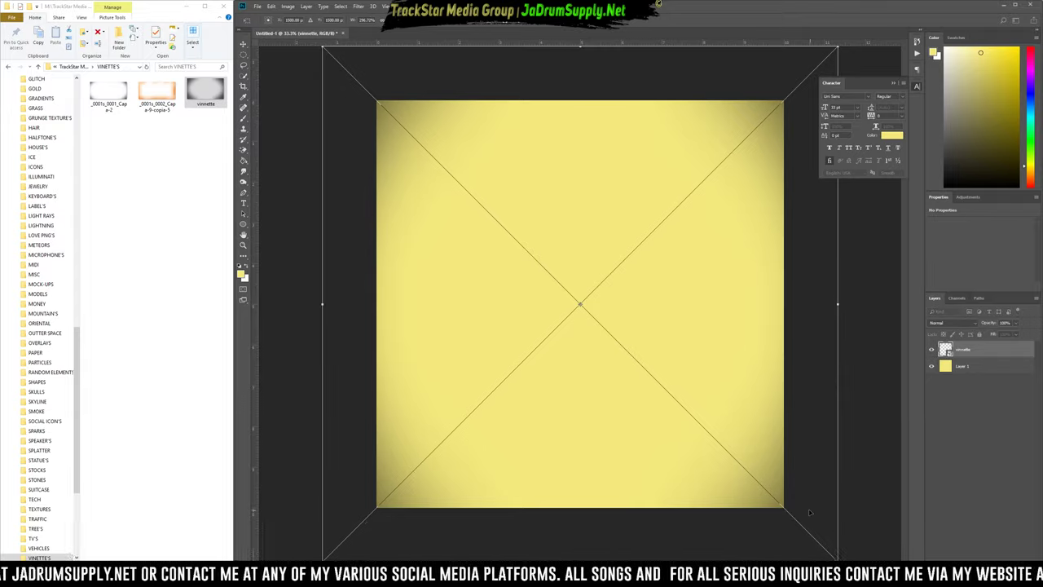
{"action": "key", "text": "Return"}
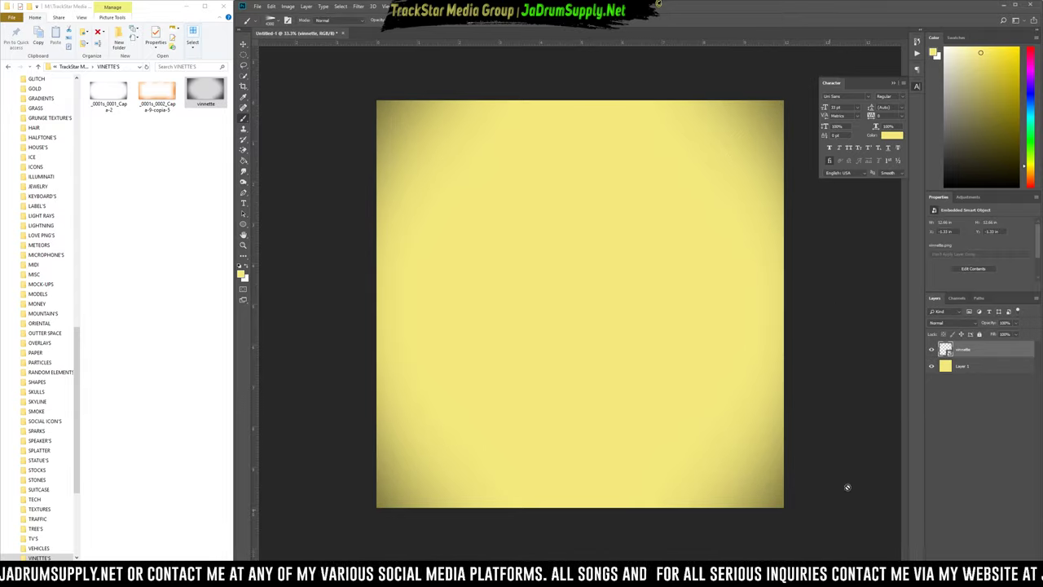
Compare the background with and without the vinnette layer, leaving the layer visible.
{"action": "left_click", "coordinate": [933, 351]}
{"action": "left_click", "coordinate": [933, 351]}
{"action": "left_click", "coordinate": [933, 351]}
{"action": "left_click", "coordinate": [933, 351]}
{"action": "left_click", "coordinate": [933, 351]}
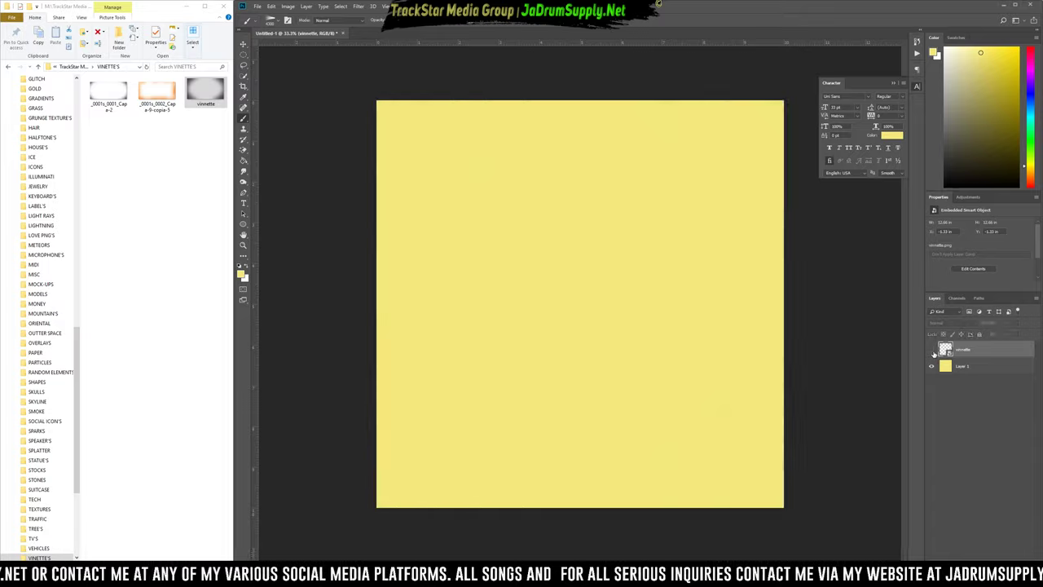
{"action": "left_click", "coordinate": [933, 351]}
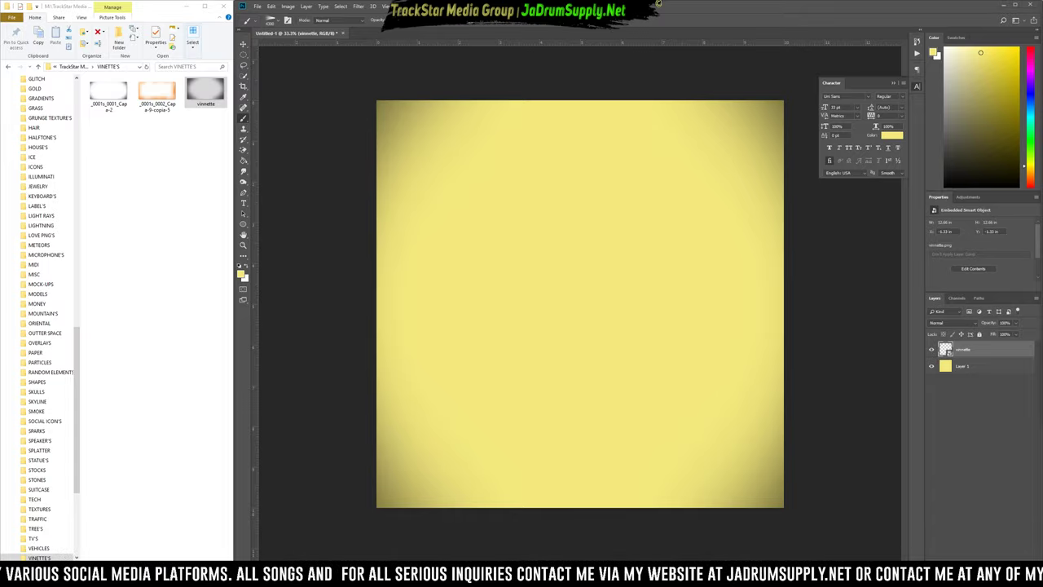
Open the graphics pack's PARTICLES folder.
{"action": "left_click", "coordinate": [39, 362]}
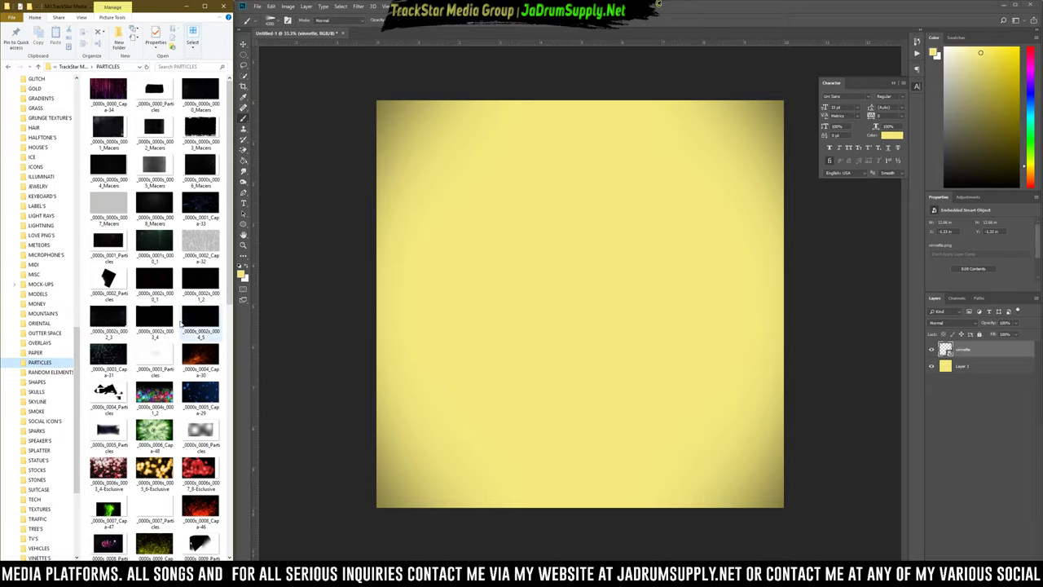
{"action": "left_click_drag", "start_coordinate": [112, 130], "coordinate": [574, 212]}
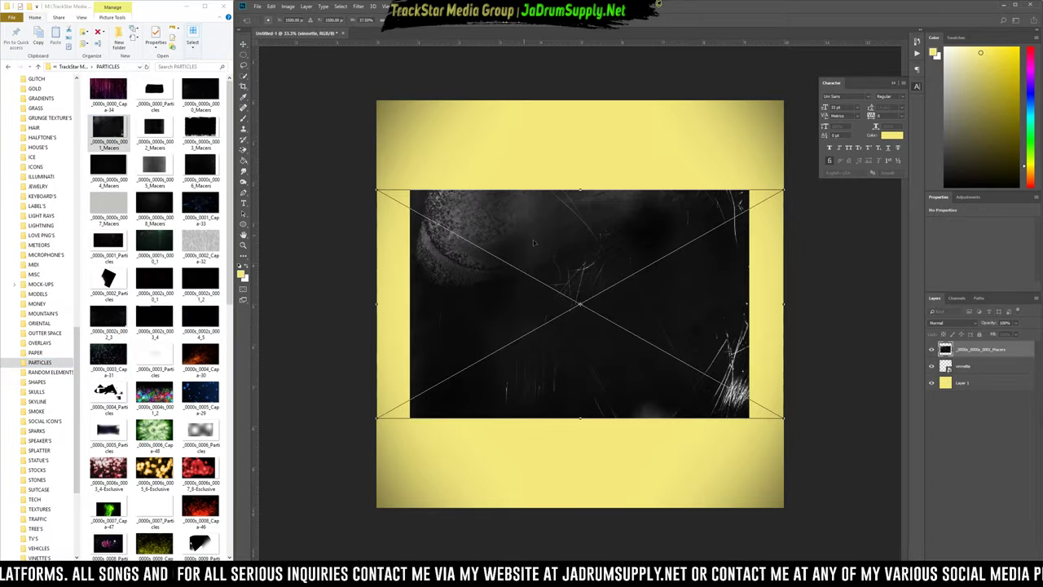
{"action": "key", "text": "Return"}
{"action": "key", "text": "ctrl+z"}
Place the _0000s_0000s_0006_Macers texture enlarged to cover the whole canvas, and set its blend mode to Screen.
{"action": "left_click_drag", "start_coordinate": [200, 167], "coordinate": [634, 349]}
{"action": "left_click_drag", "start_coordinate": [782, 418], "coordinate": [952, 520]}
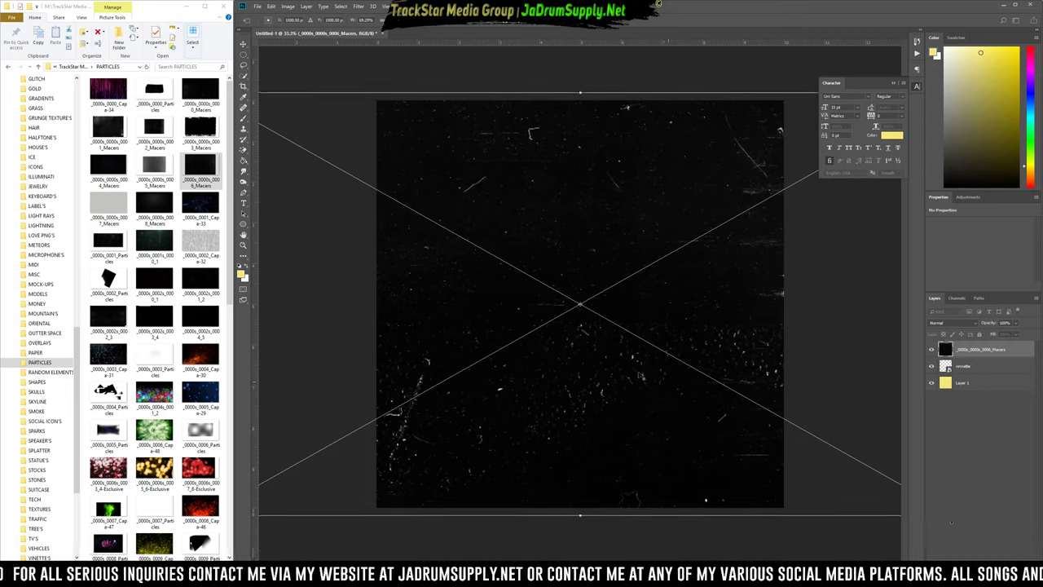
{"action": "key", "text": "Return"}
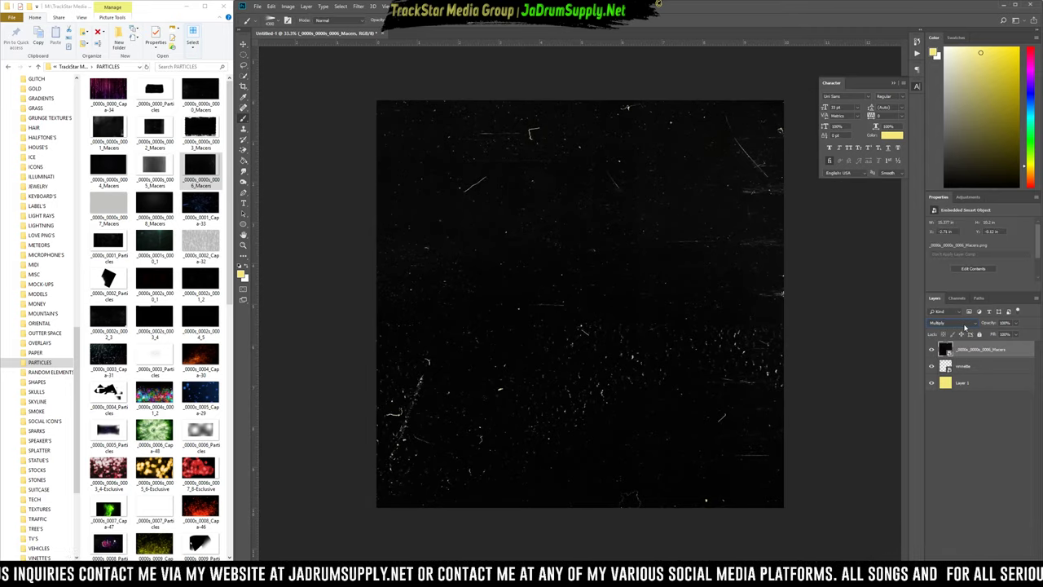
{"action": "scroll", "coordinate": [965, 326], "scroll_direction": "down", "scroll_amount": 4}
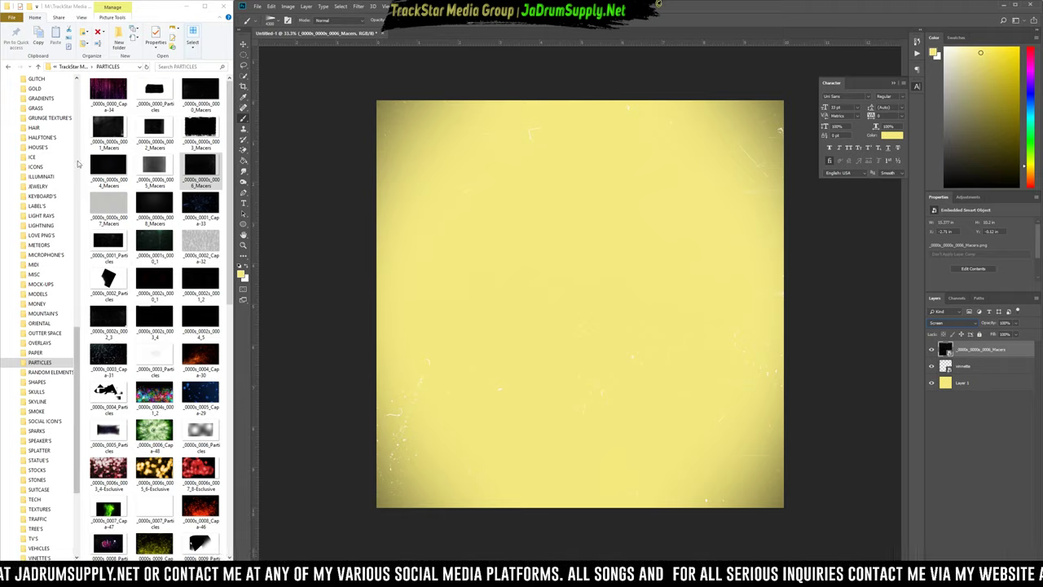
Place the _0000s_0000s_0000_Macers texture on top and enlarge it to cover the whole canvas.
{"action": "left_click", "coordinate": [200, 92]}
{"action": "left_click_drag", "start_coordinate": [623, 221], "coordinate": [603, 281]}
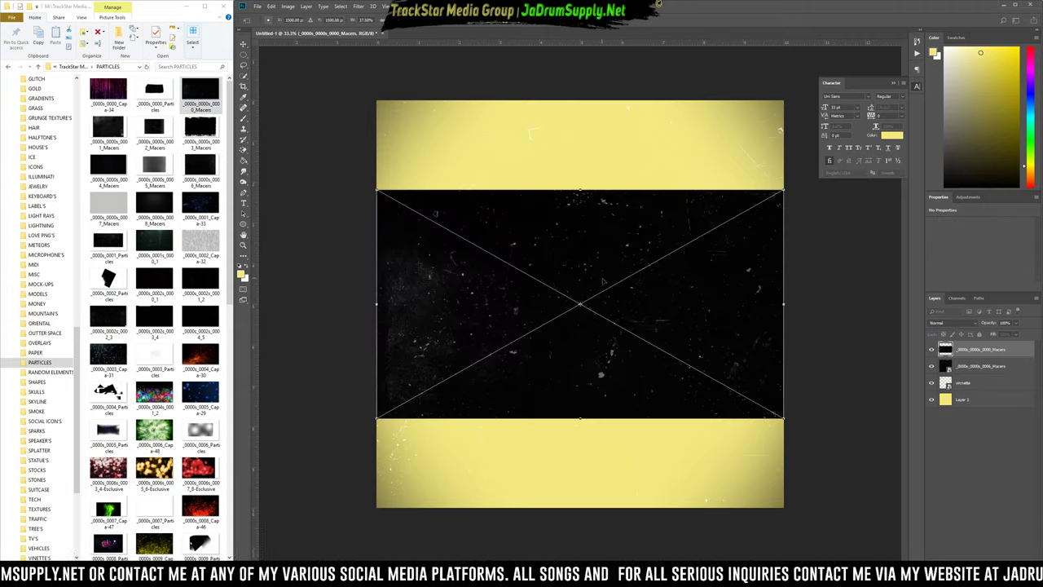
{"action": "left_click_drag", "start_coordinate": [784, 419], "coordinate": [916, 498]}
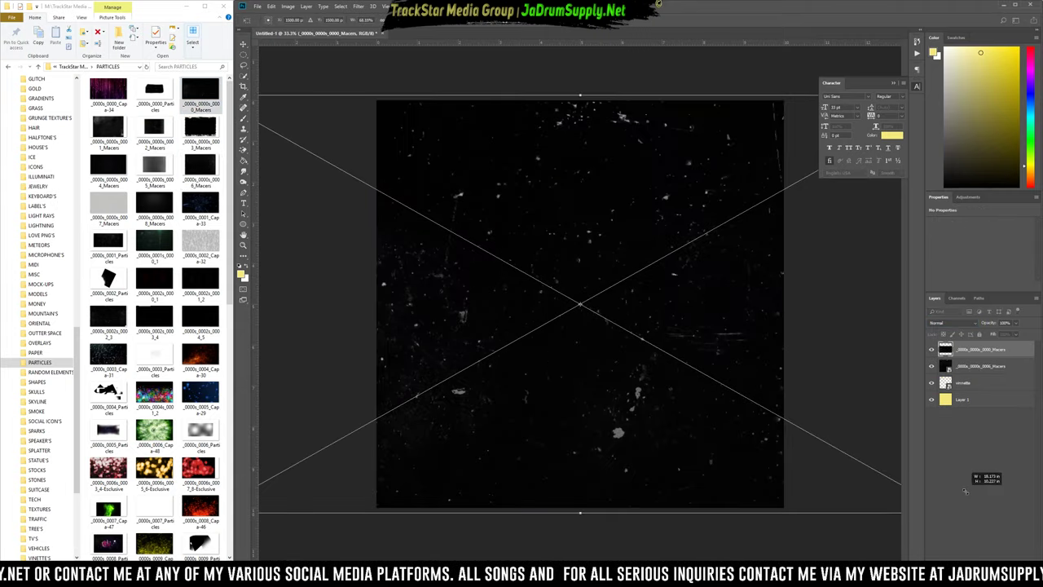
{"action": "key", "text": "Return"}
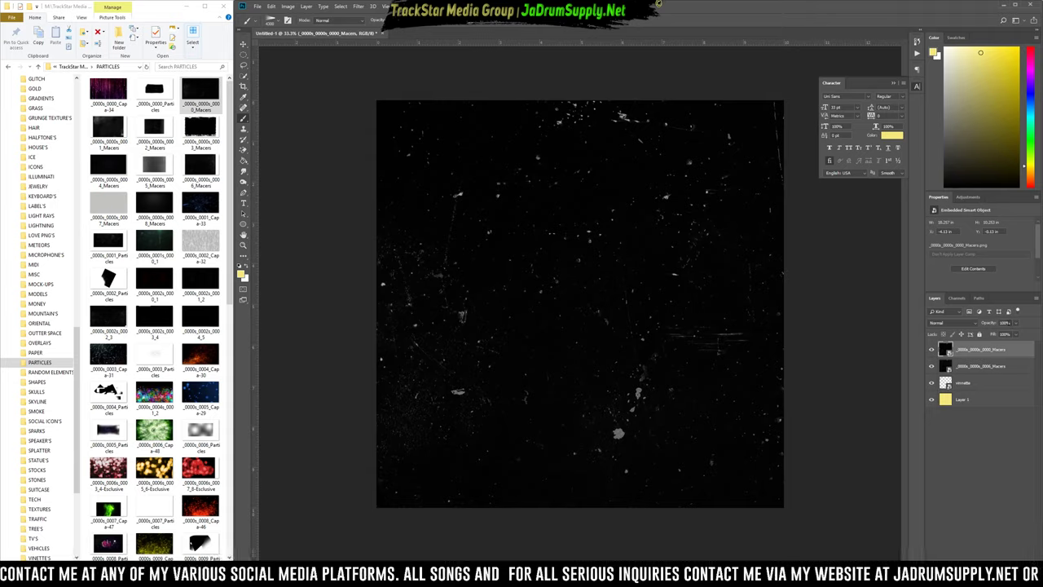
Set the 0000_Macers texture to 40% opacity with Screen blending, and compare the artwork with it hidden and shown.
{"action": "left_click_drag", "start_coordinate": [1011, 322], "coordinate": [893, 336]}
{"action": "type", "text": "40"}
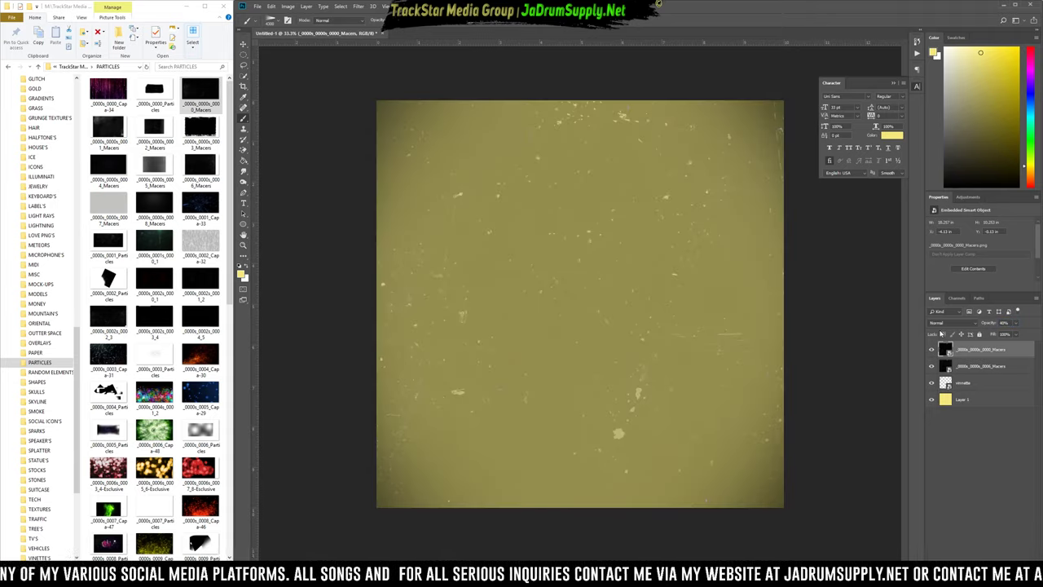
{"action": "left_click", "coordinate": [945, 324]}
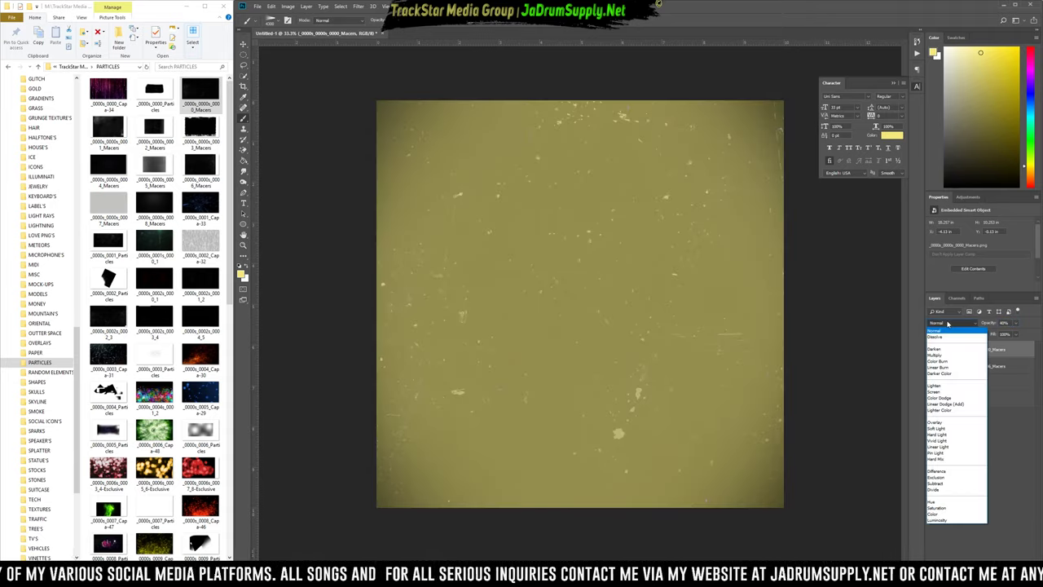
{"action": "left_click", "coordinate": [940, 394]}
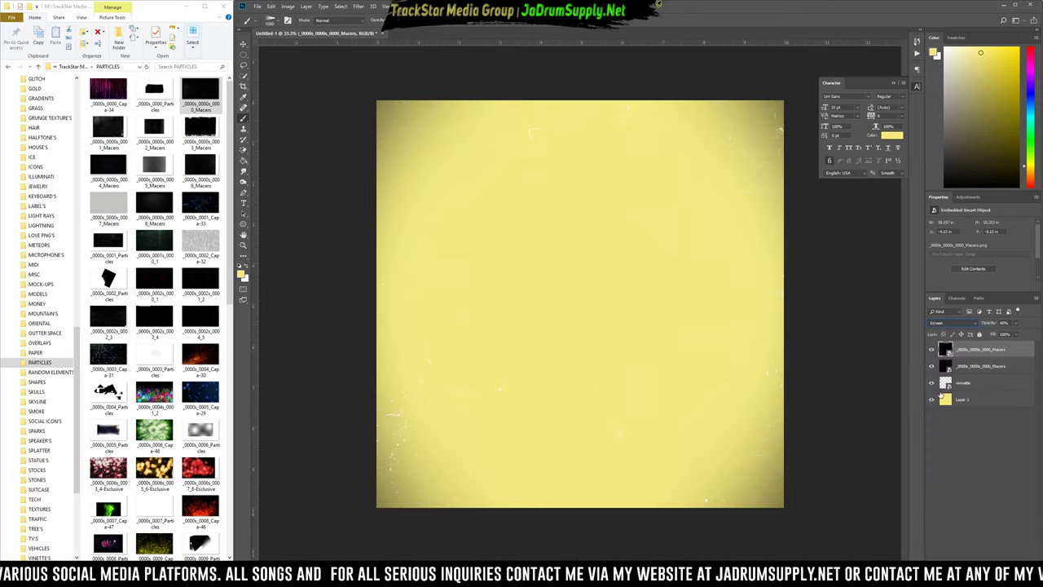
{"action": "left_click", "coordinate": [932, 350]}
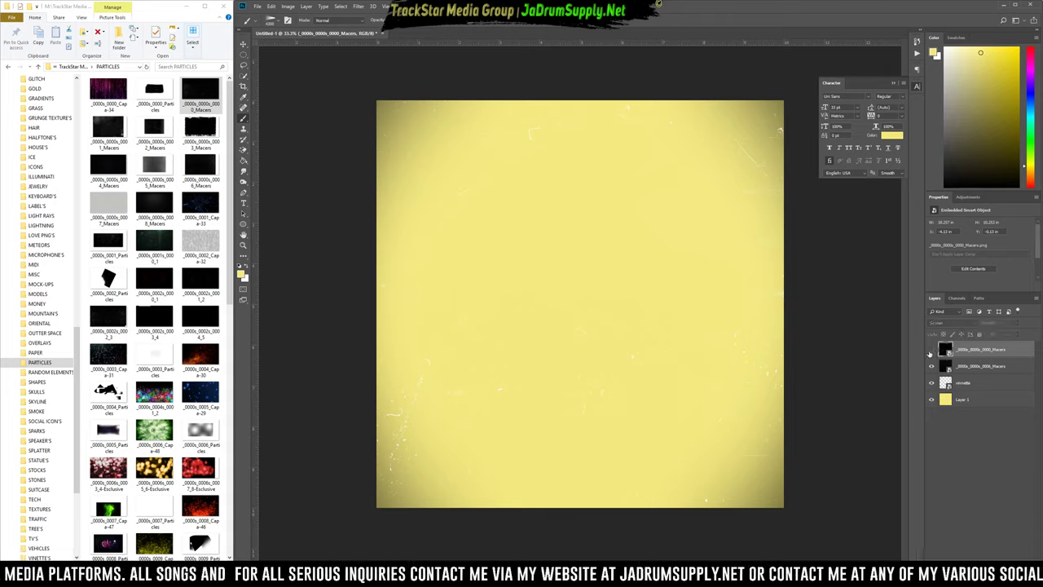
{"action": "left_click", "coordinate": [932, 350]}
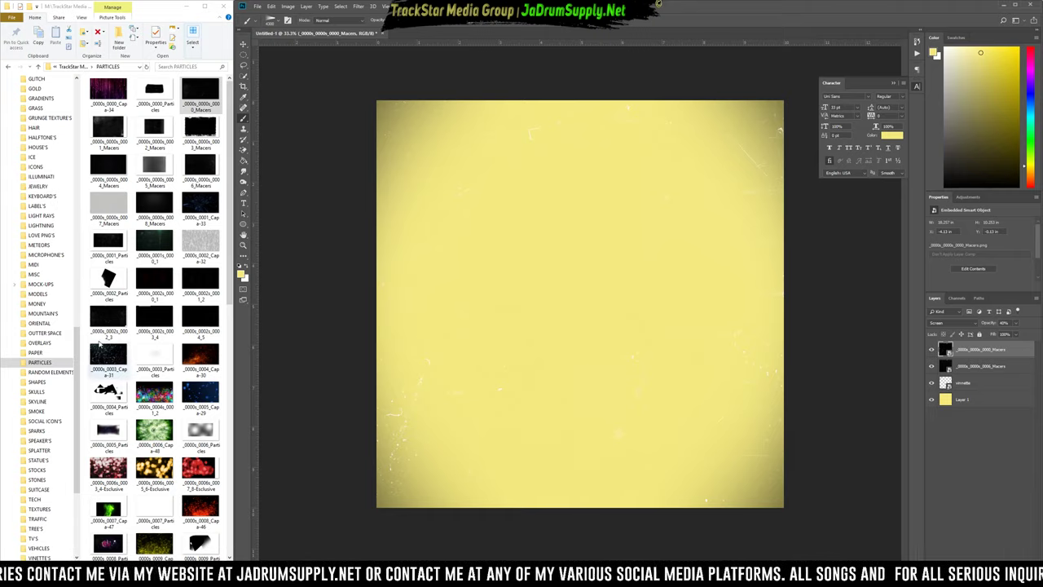
{"action": "scroll", "coordinate": [38, 300], "scroll_direction": "up", "scroll_amount": 2}
{"action": "scroll", "coordinate": [38, 300], "scroll_direction": "up", "scroll_amount": 6}
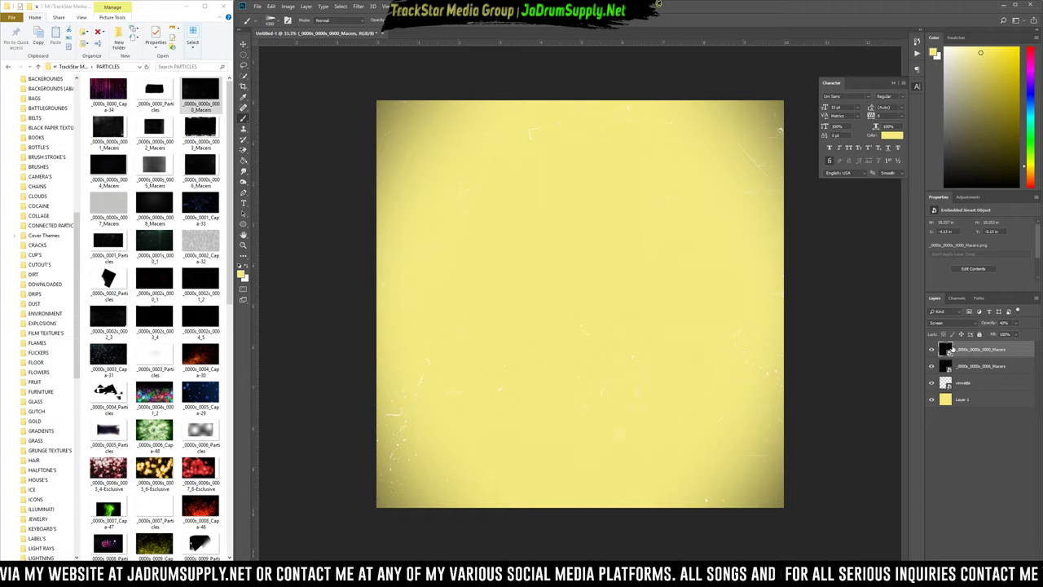
Scale the vinnette layer down slightly to about 12.36 in square, keeping it centered on the canvas.
{"action": "left_click", "coordinate": [966, 382]}
{"action": "key", "text": "ctrl+t"}
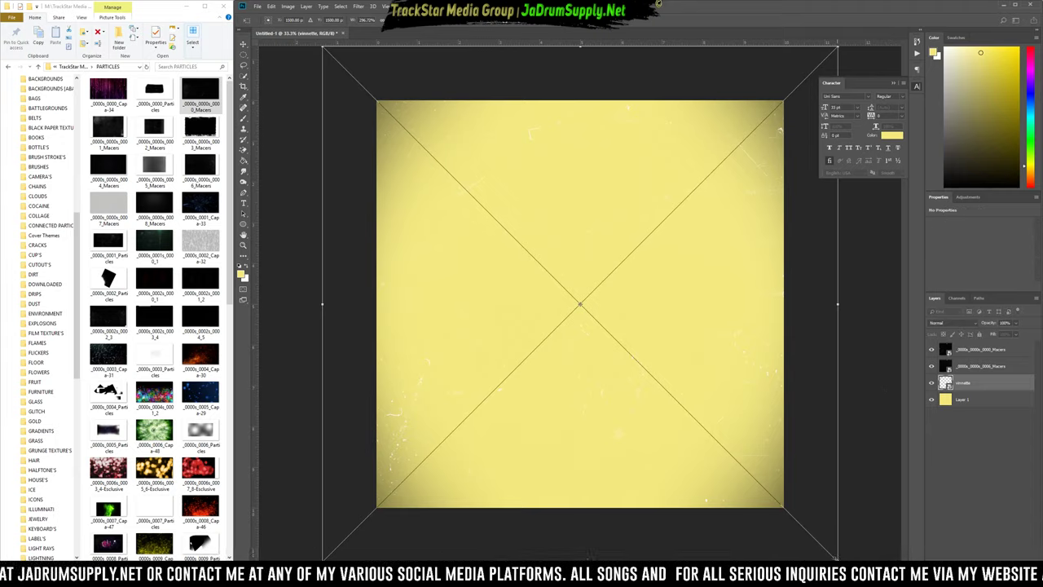
{"action": "left_click_drag", "start_coordinate": [837, 559], "coordinate": [832, 555]}
{"action": "key", "text": "Return"}
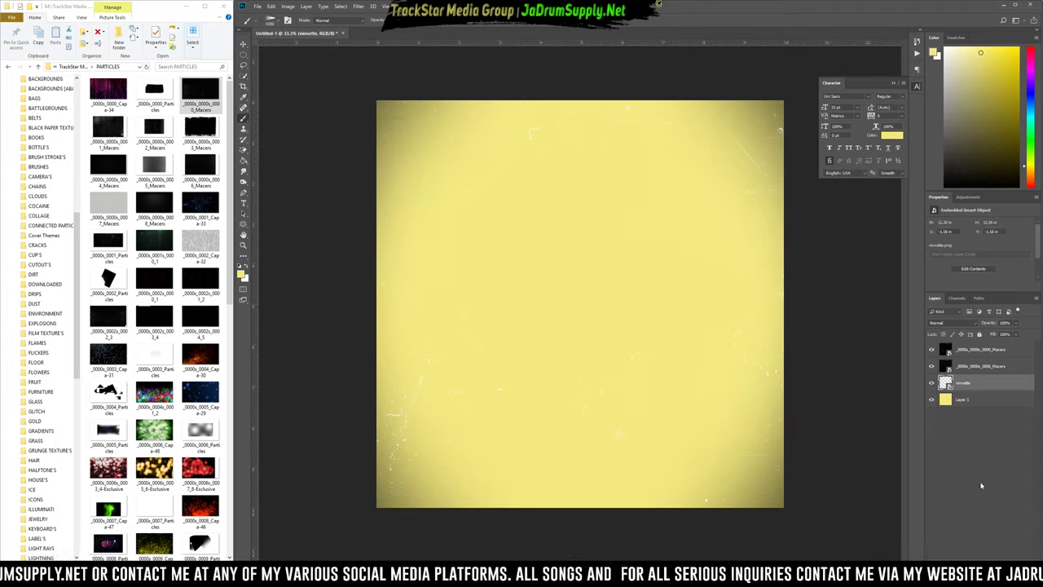
Set Layer 1's opacity to 50%.
{"action": "left_click", "coordinate": [950, 399]}
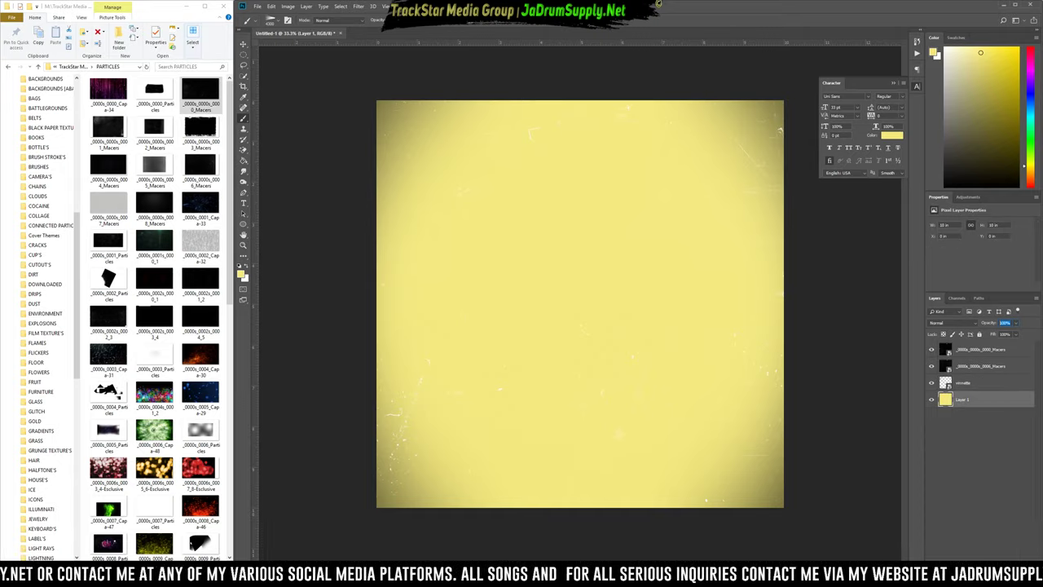
{"action": "type", "text": "50"}
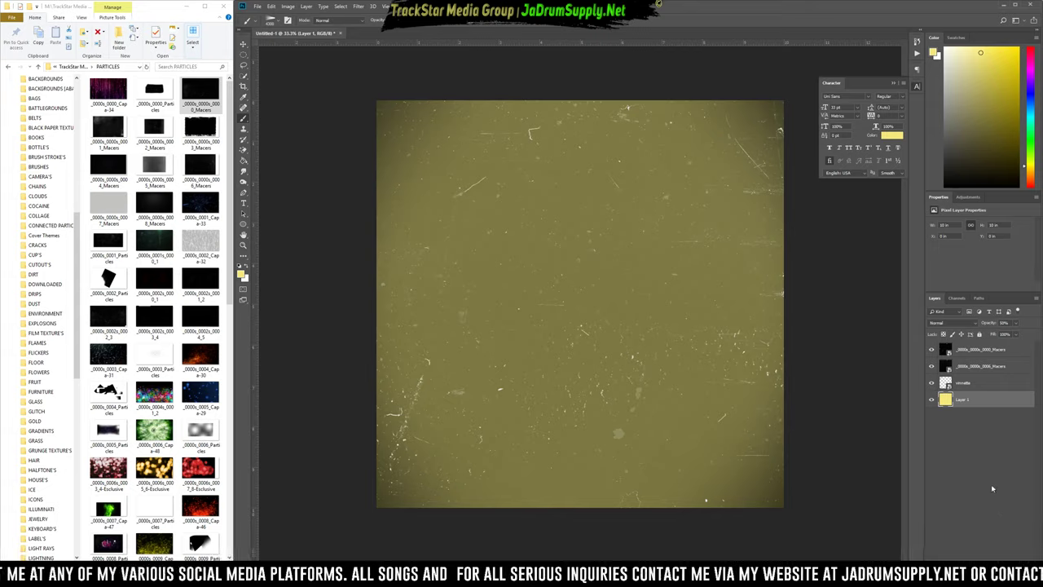
Duplicate Layer 1, move the copy beneath the original and raise the copy's opacity to 100%.
{"action": "key", "text": "ctrl+j"}
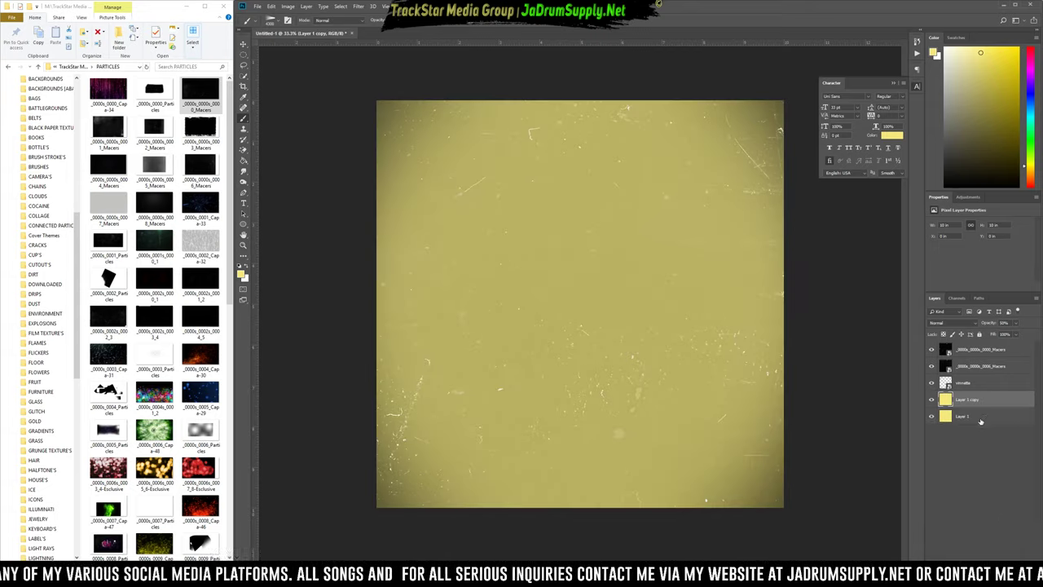
{"action": "left_click_drag", "start_coordinate": [975, 404], "coordinate": [976, 427]}
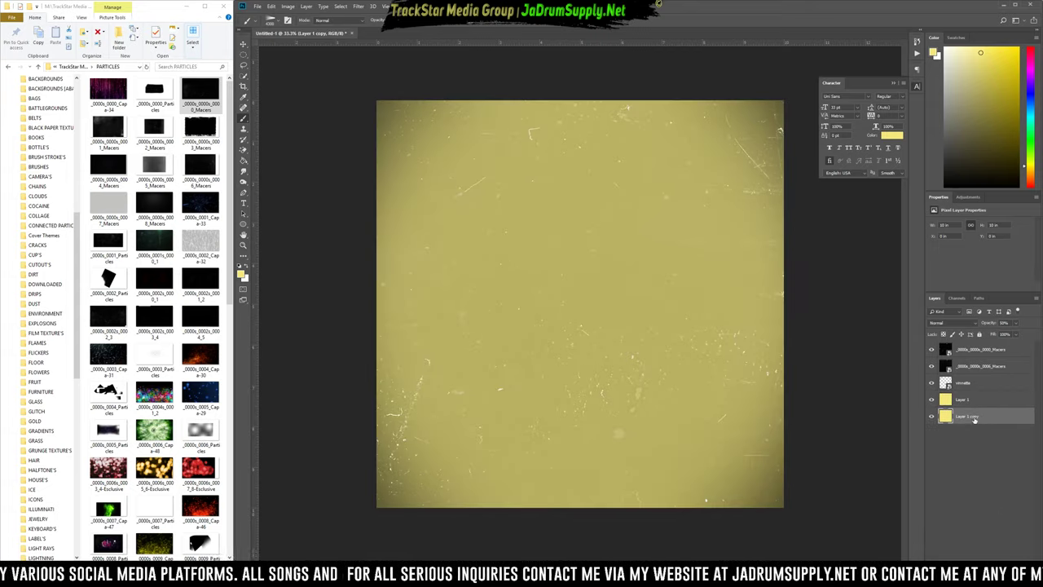
{"action": "left_click", "coordinate": [1013, 322]}
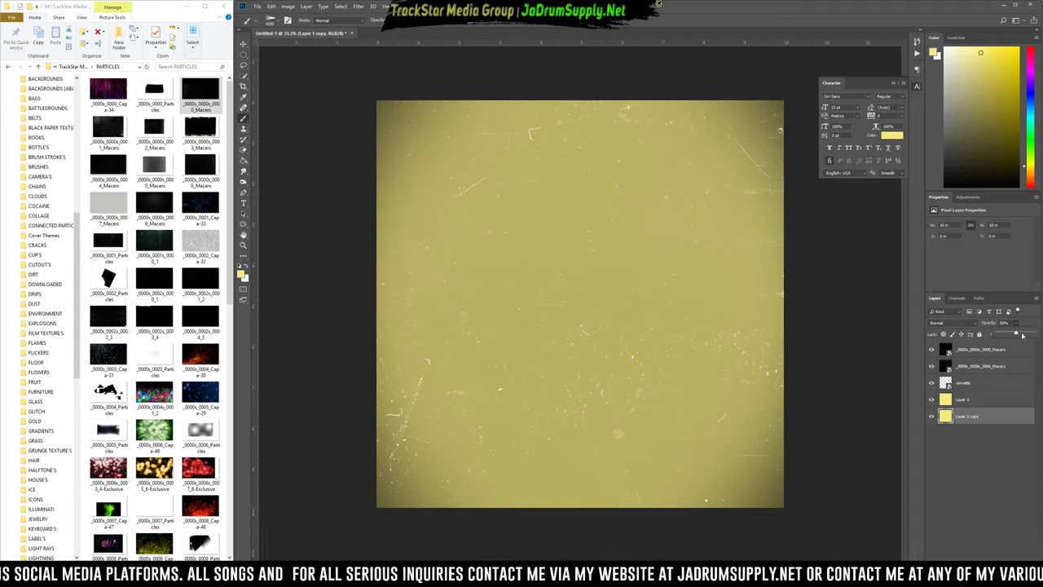
{"action": "left_click", "coordinate": [918, 365]}
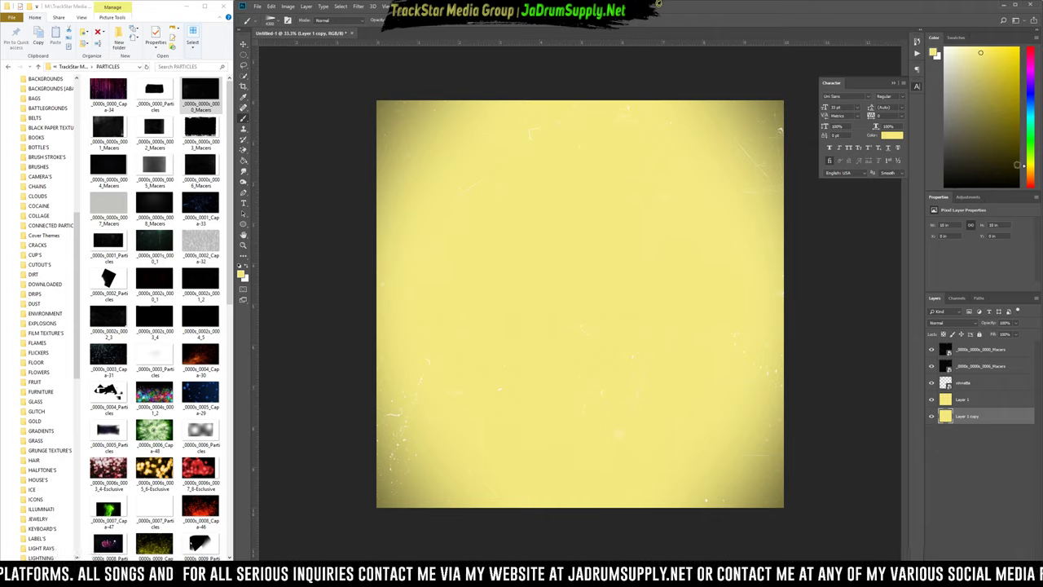
Change the foreground color to a dark orange.
{"action": "left_click_drag", "start_coordinate": [1036, 171], "coordinate": [1035, 175]}
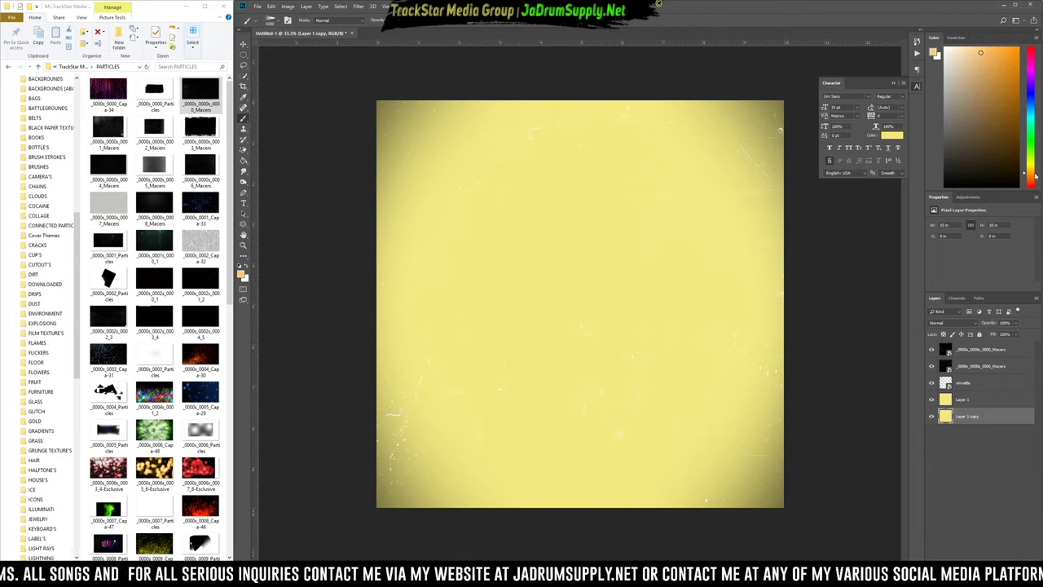
{"action": "left_click", "coordinate": [1011, 86]}
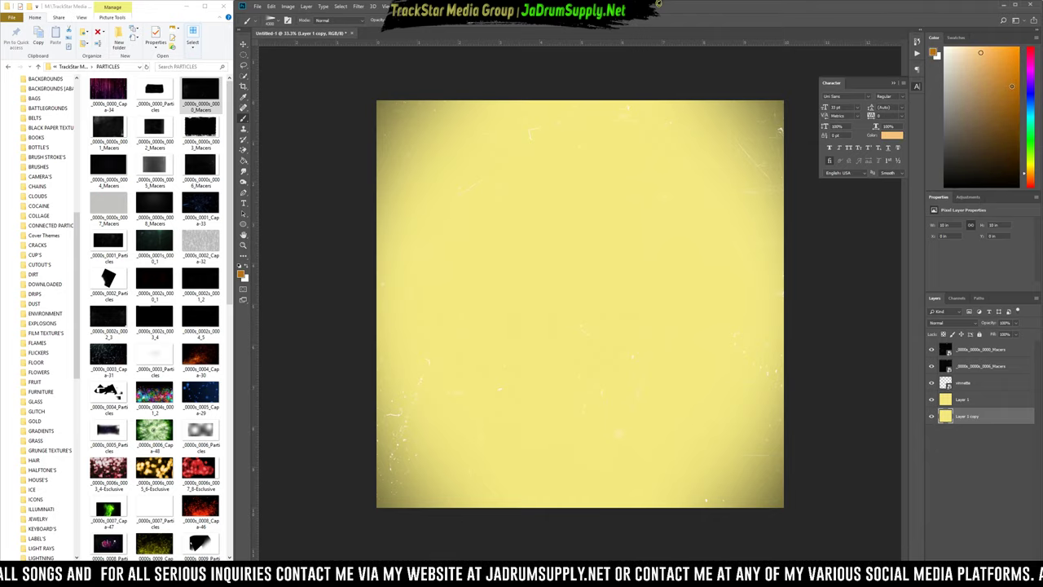
{"action": "left_click", "coordinate": [1015, 92]}
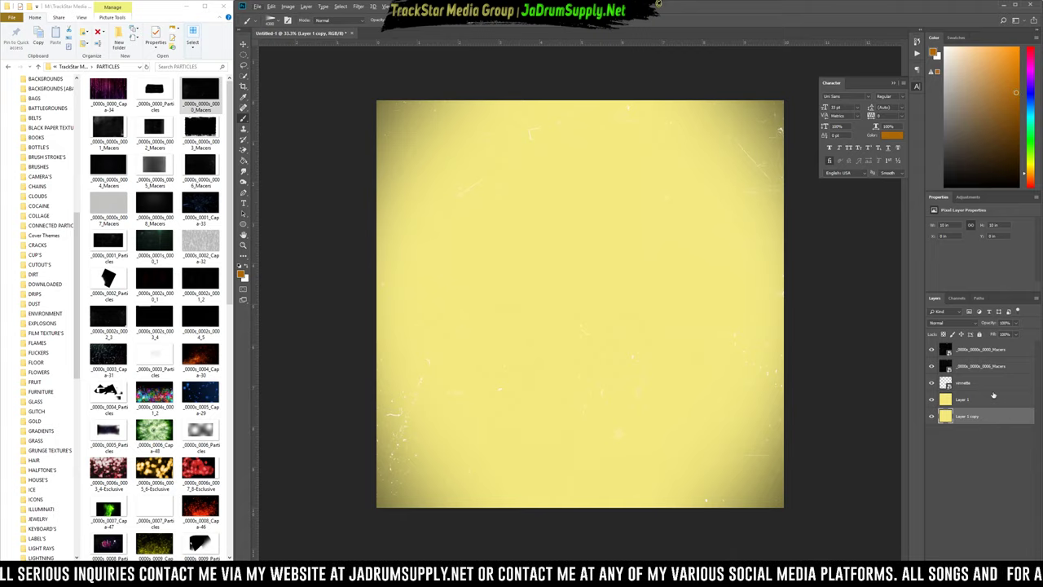
Add a Color Overlay effect to Layer 1 copy and show its settings.
{"action": "right_click", "coordinate": [963, 418]}
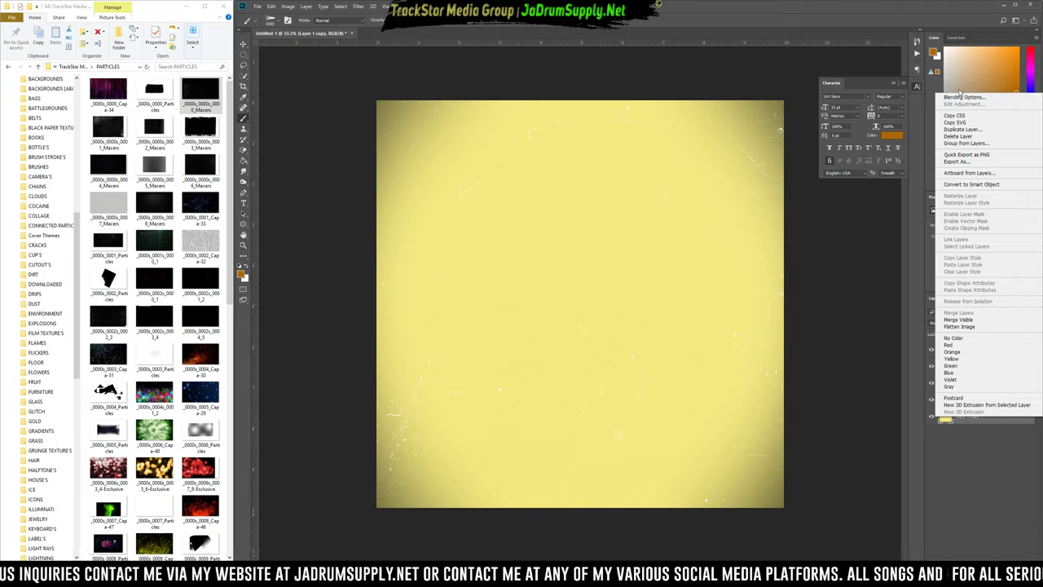
{"action": "left_click", "coordinate": [961, 98]}
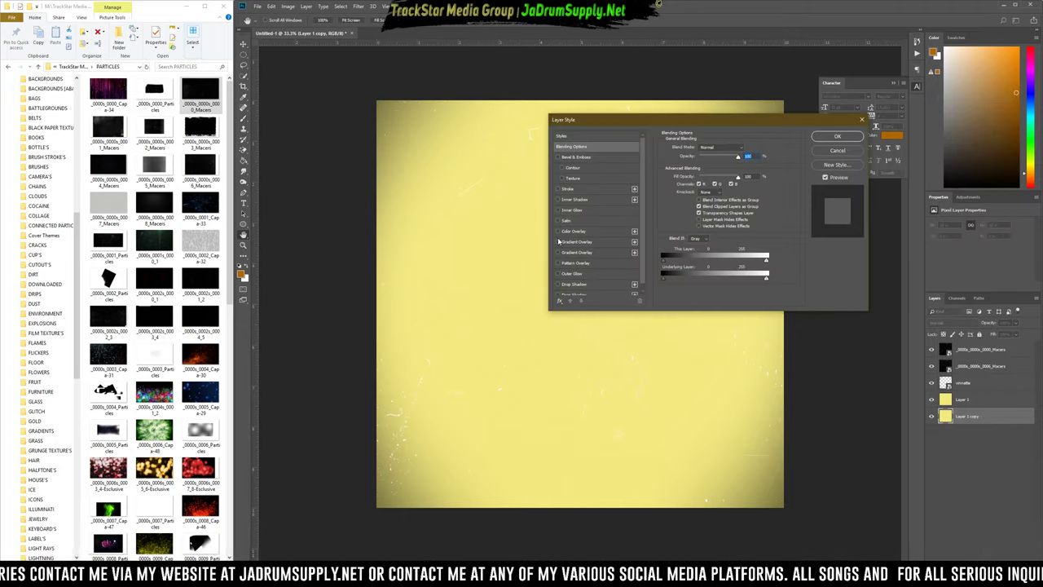
{"action": "left_click", "coordinate": [558, 231]}
{"action": "left_click_drag", "start_coordinate": [748, 126], "coordinate": [851, 220]}
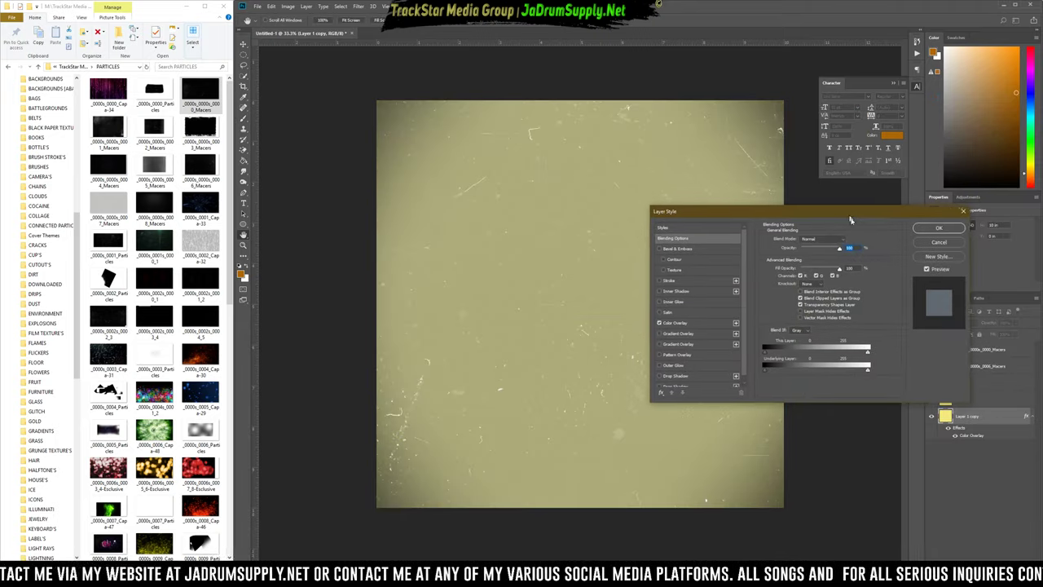
{"action": "left_click", "coordinate": [687, 325]}
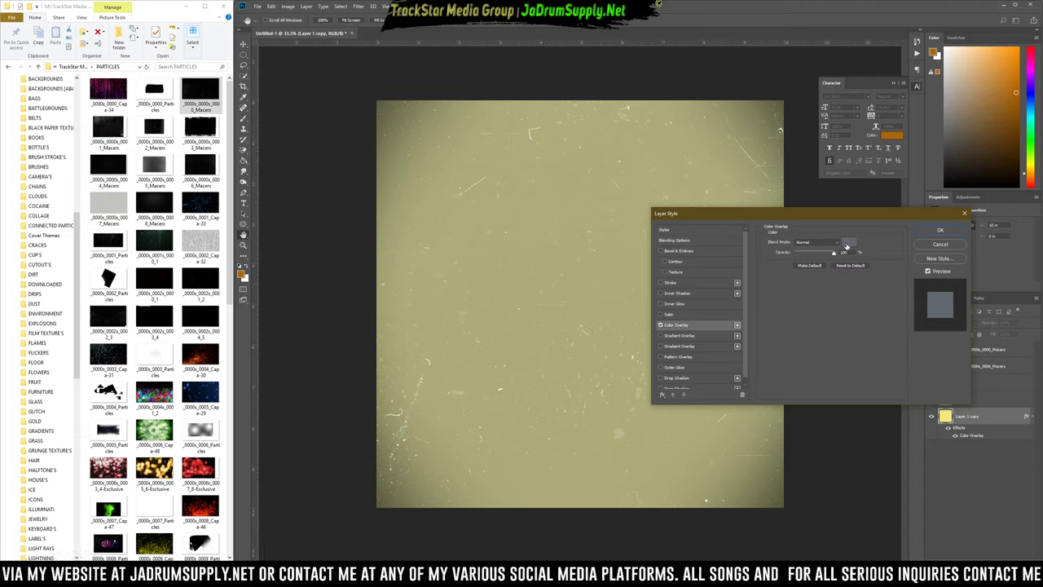
Set the overlay color to orange ff6600, choosing from web-only colors.
{"action": "left_click", "coordinate": [848, 244]}
{"action": "left_click", "coordinate": [453, 258]}
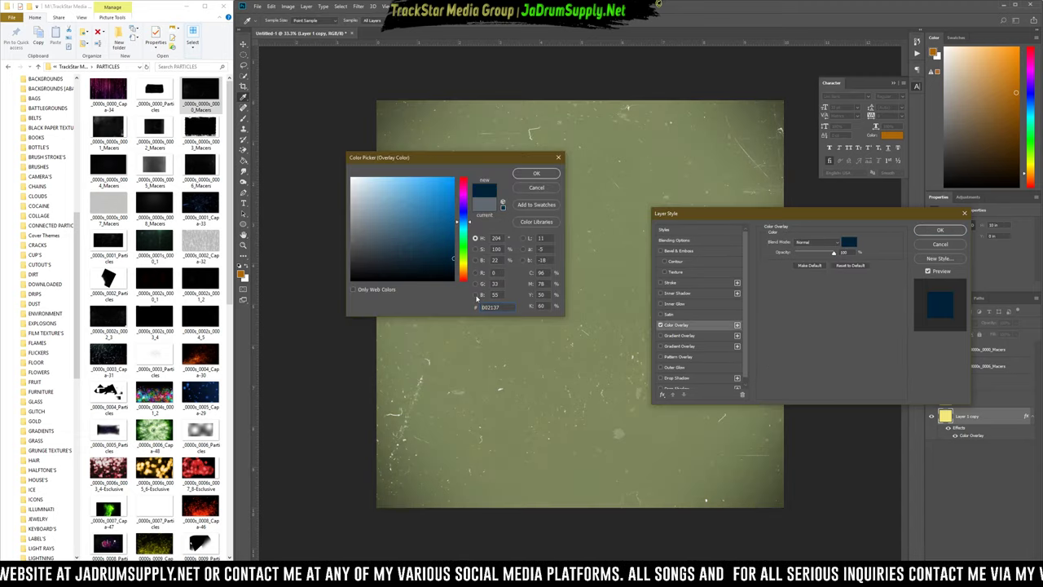
{"action": "left_click", "coordinate": [358, 292]}
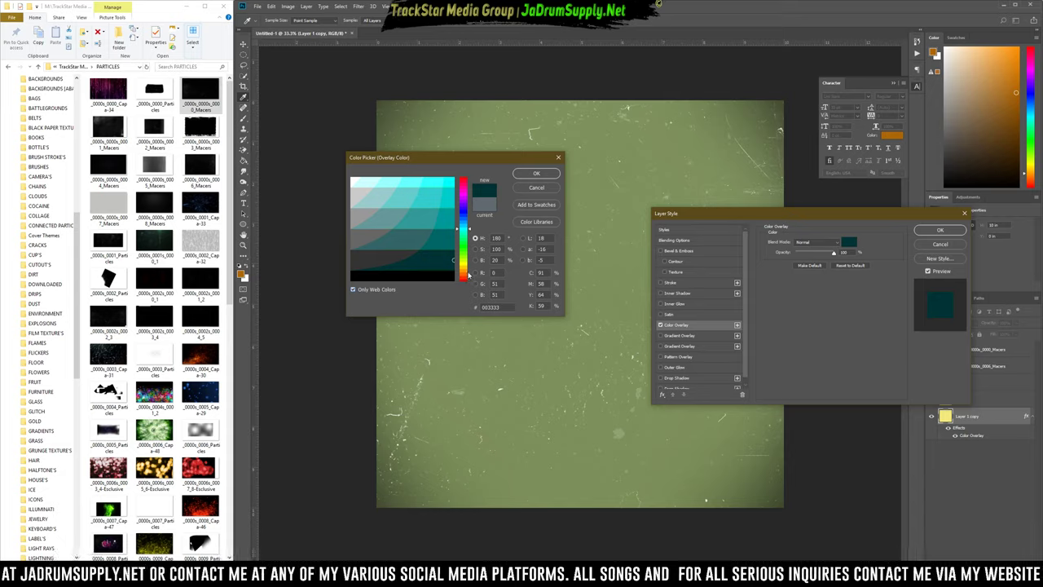
{"action": "left_click", "coordinate": [469, 275]}
{"action": "left_click", "coordinate": [425, 193]}
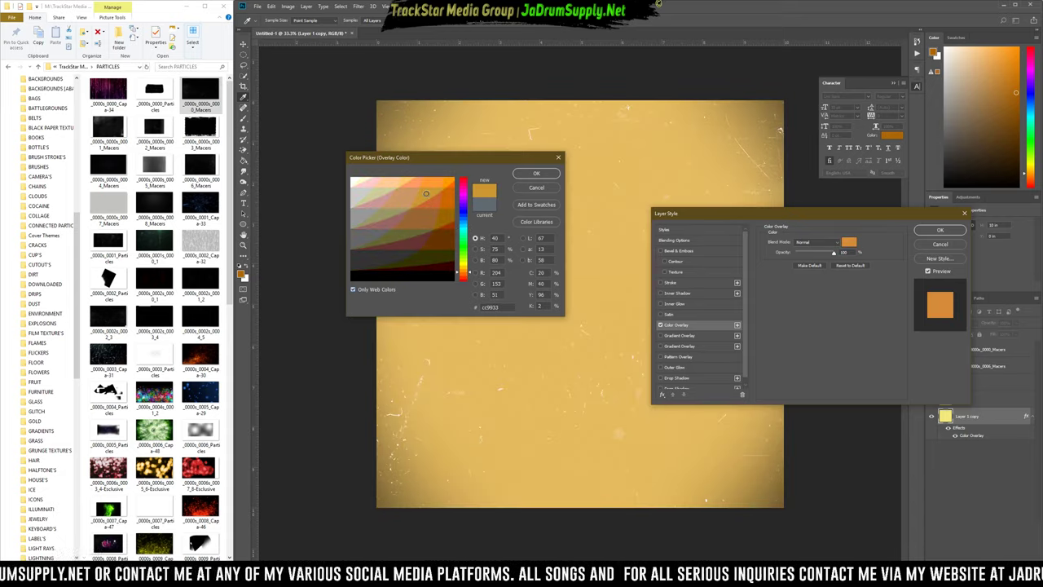
{"action": "left_click", "coordinate": [431, 180]}
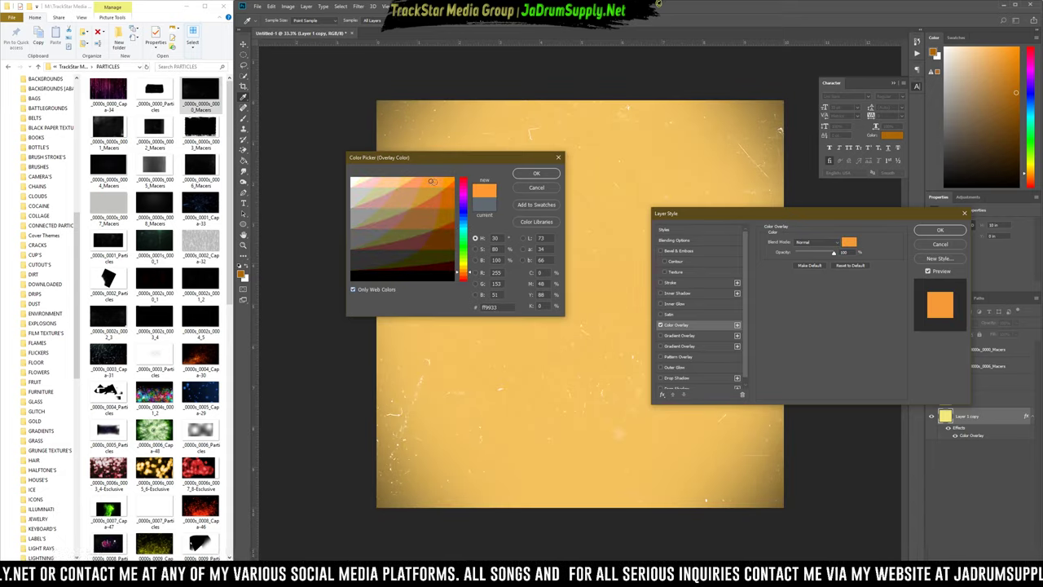
{"action": "left_click", "coordinate": [453, 181]}
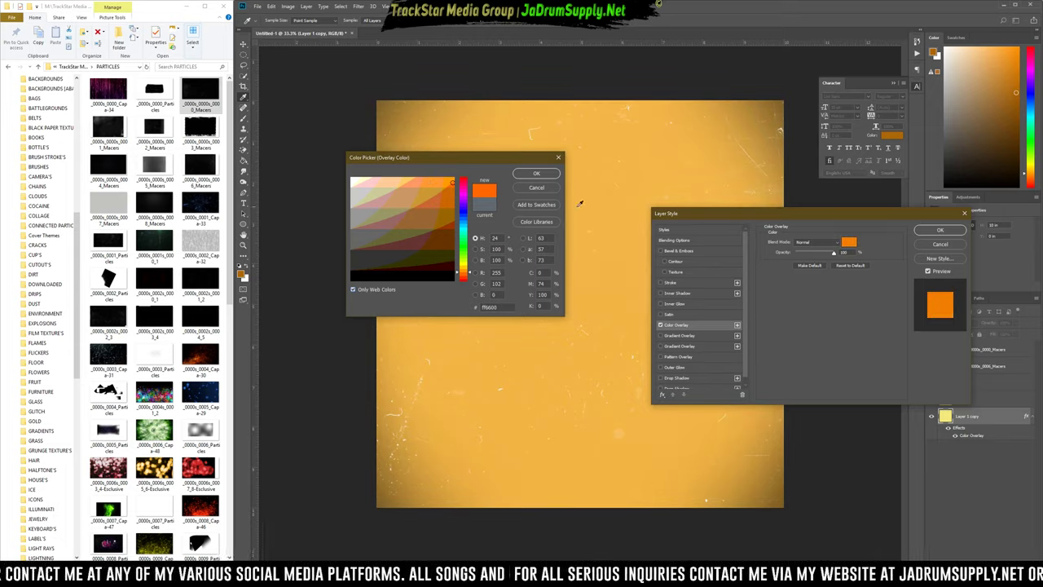
{"action": "key", "text": "Return"}
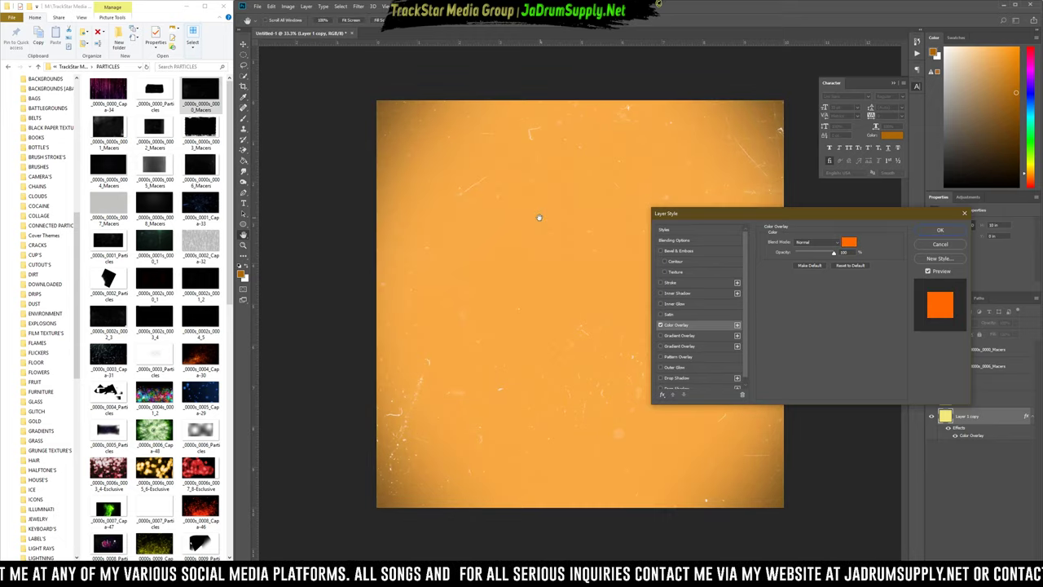
Turn off the web-only color restriction for the overlay color and apply the layer style to Layer 1 copy.
{"action": "left_click", "coordinate": [849, 242]}
{"action": "left_click", "coordinate": [361, 290]}
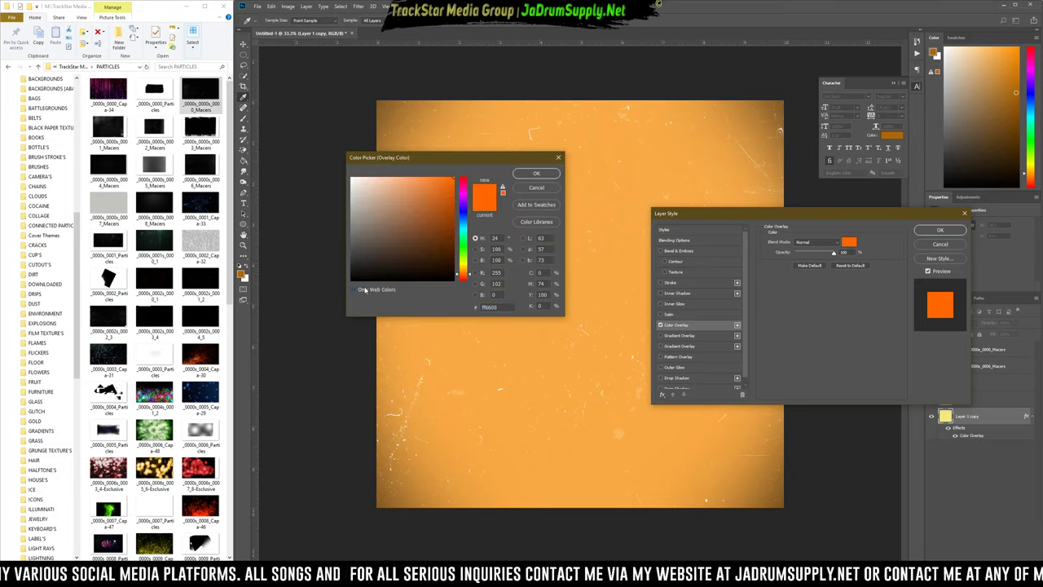
{"action": "left_click", "coordinate": [946, 231]}
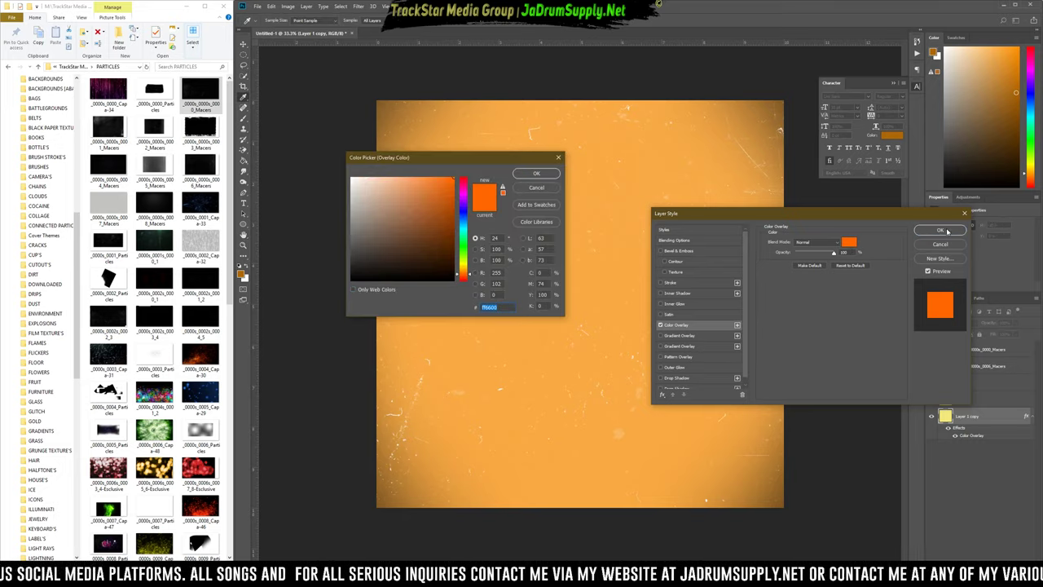
{"action": "key", "text": "Return"}
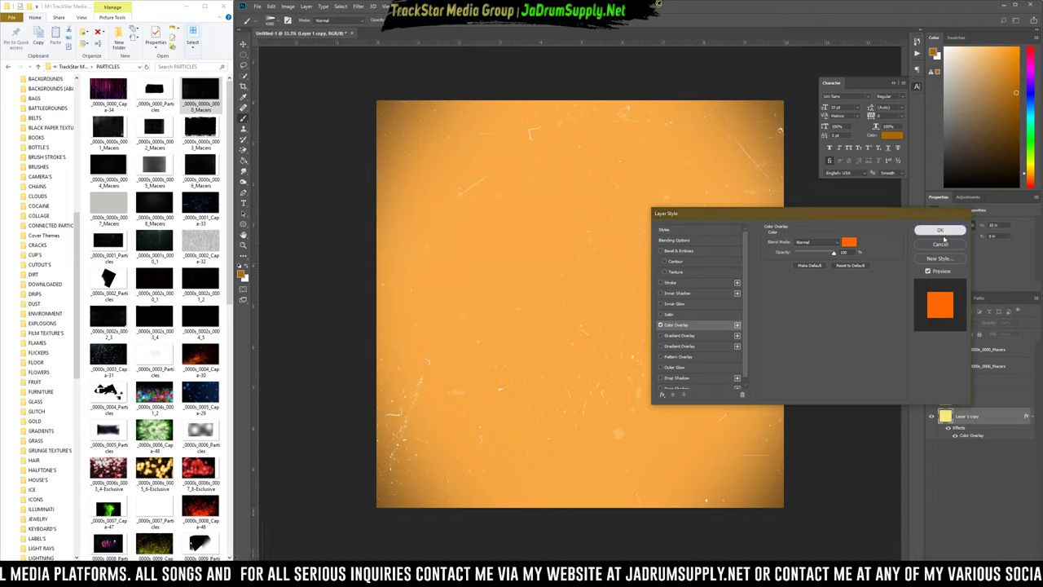
{"action": "left_click", "coordinate": [939, 229]}
Compare the background with Layer 1 copy and Layer 1 hidden in turn, and set Layer 1's opacity to 30%.
{"action": "left_click", "coordinate": [932, 416]}
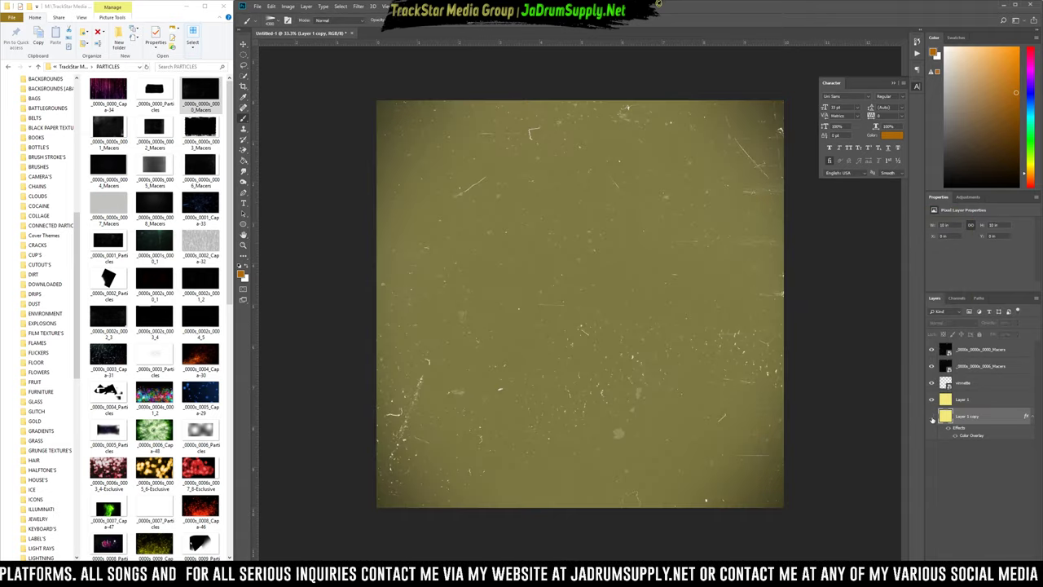
{"action": "left_click", "coordinate": [932, 416]}
{"action": "left_click", "coordinate": [932, 400]}
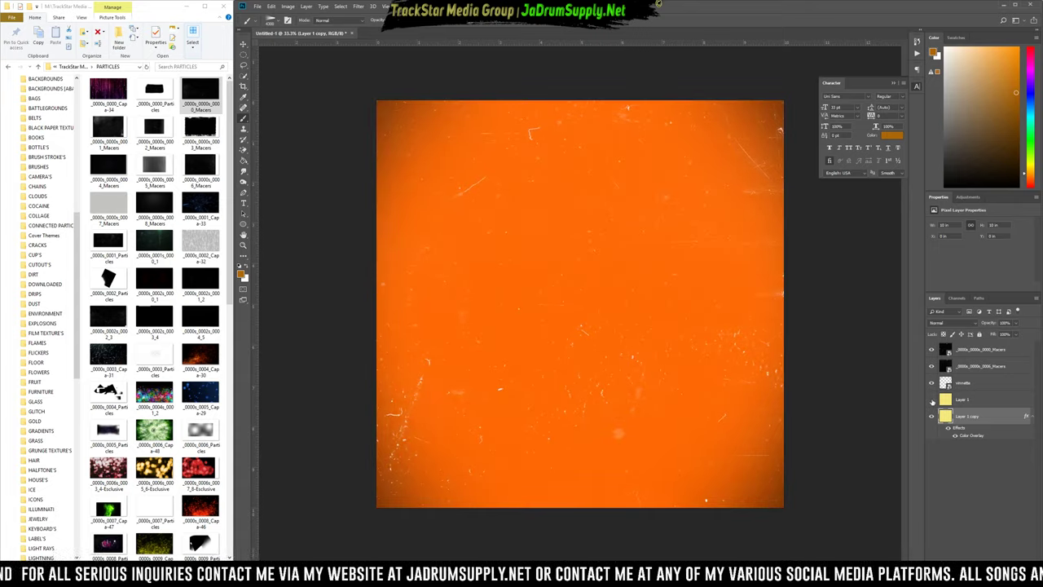
{"action": "left_click", "coordinate": [932, 400]}
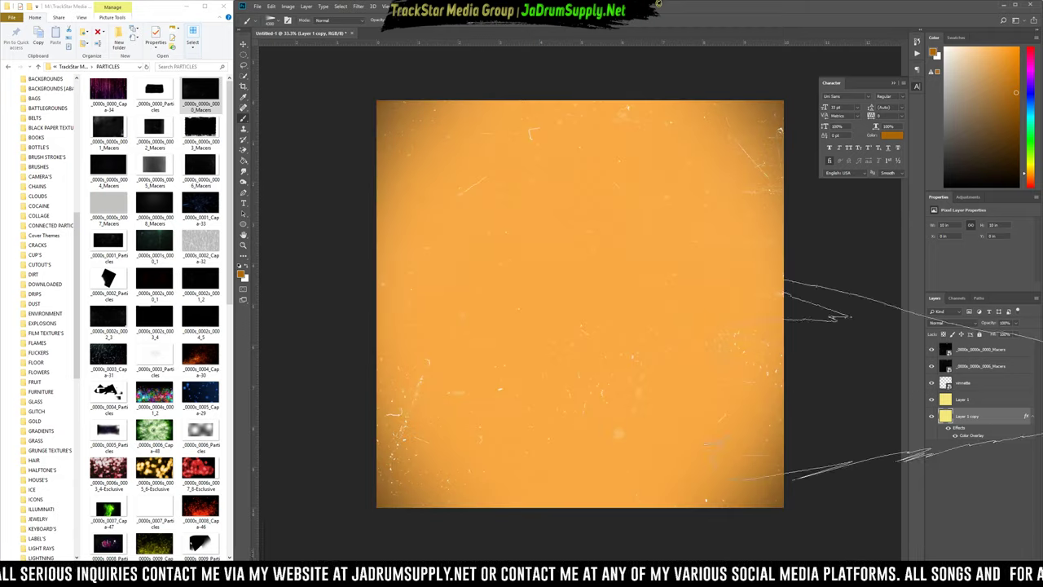
{"action": "left_click", "coordinate": [976, 401]}
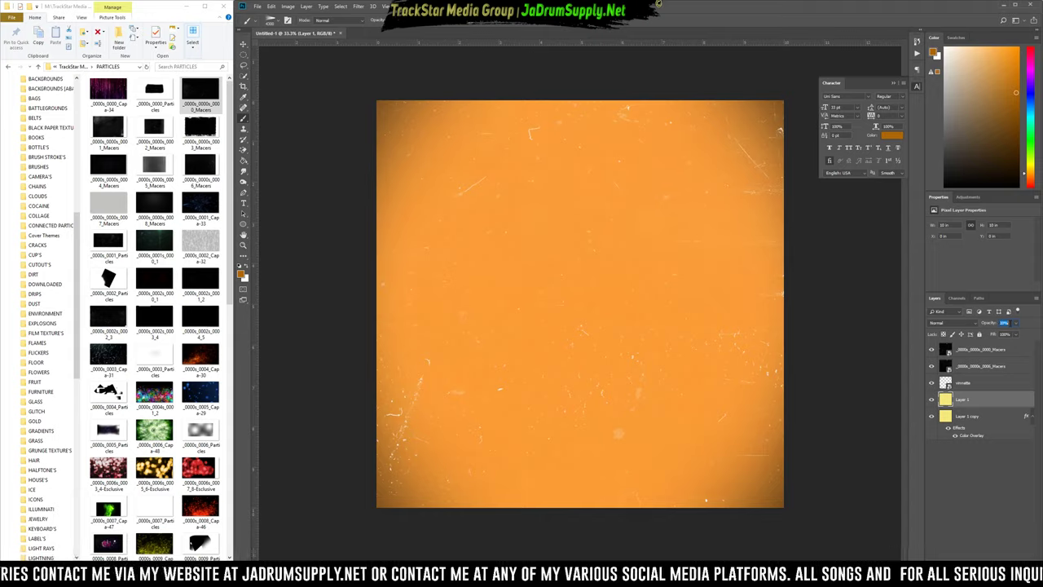
{"action": "type", "text": "30"}
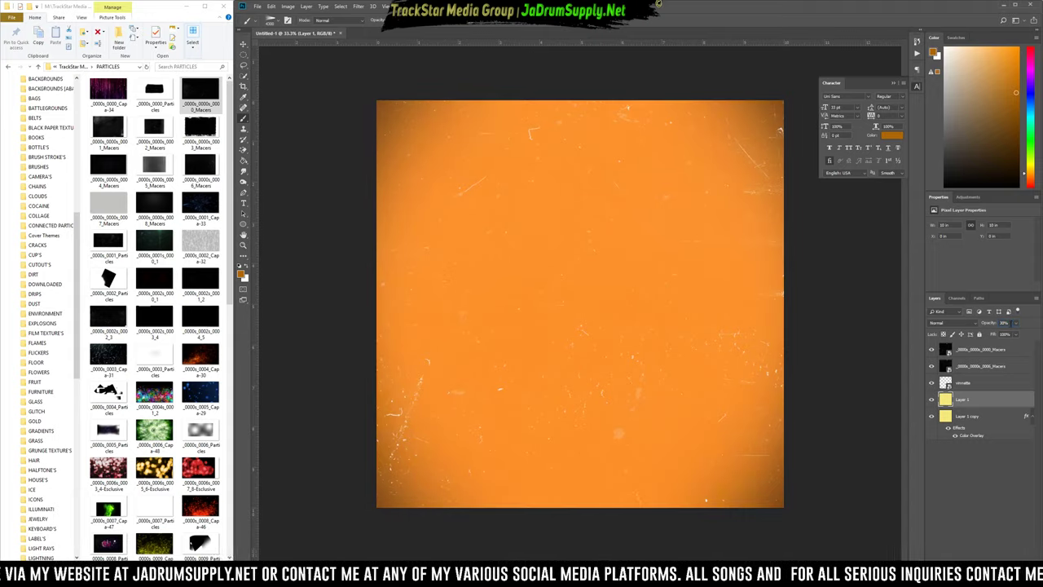
Look through the whole CUTOUT'S asset folder for an image suited to the cover.
{"action": "scroll", "coordinate": [53, 420], "scroll_direction": "down", "scroll_amount": 2}
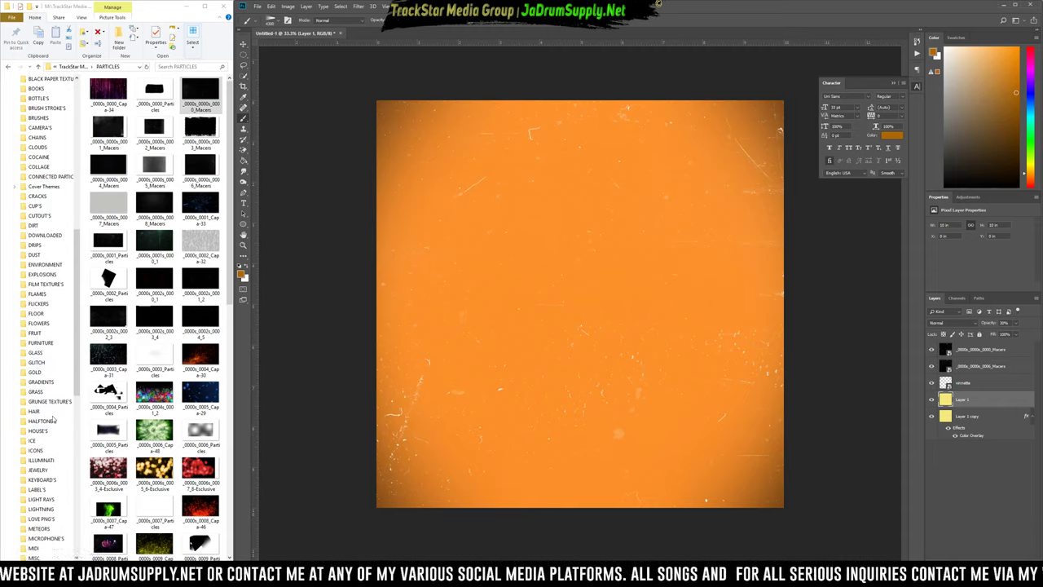
{"action": "scroll", "coordinate": [45, 326], "scroll_direction": "up", "scroll_amount": 3}
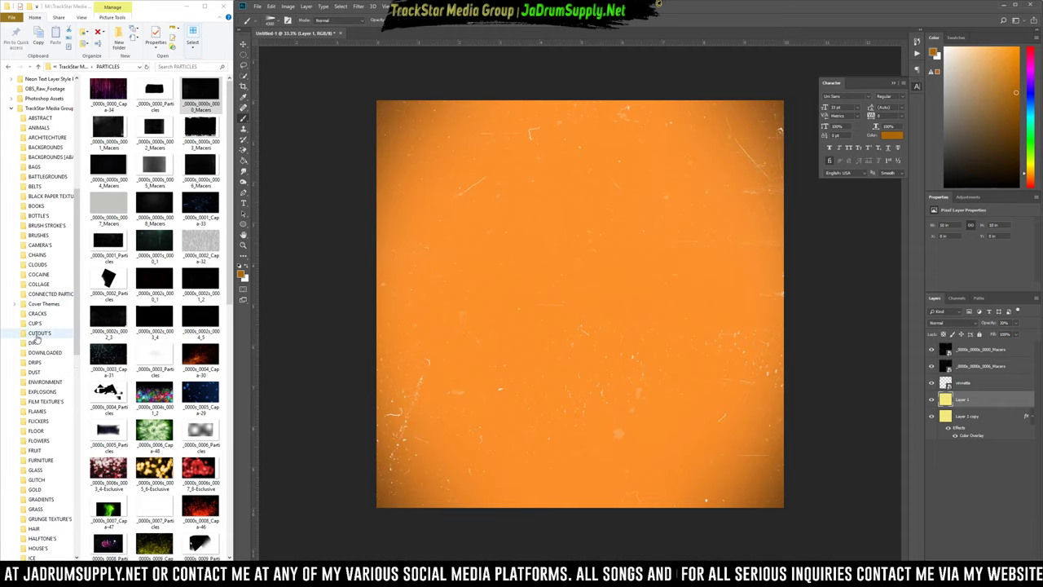
{"action": "left_click", "coordinate": [38, 333]}
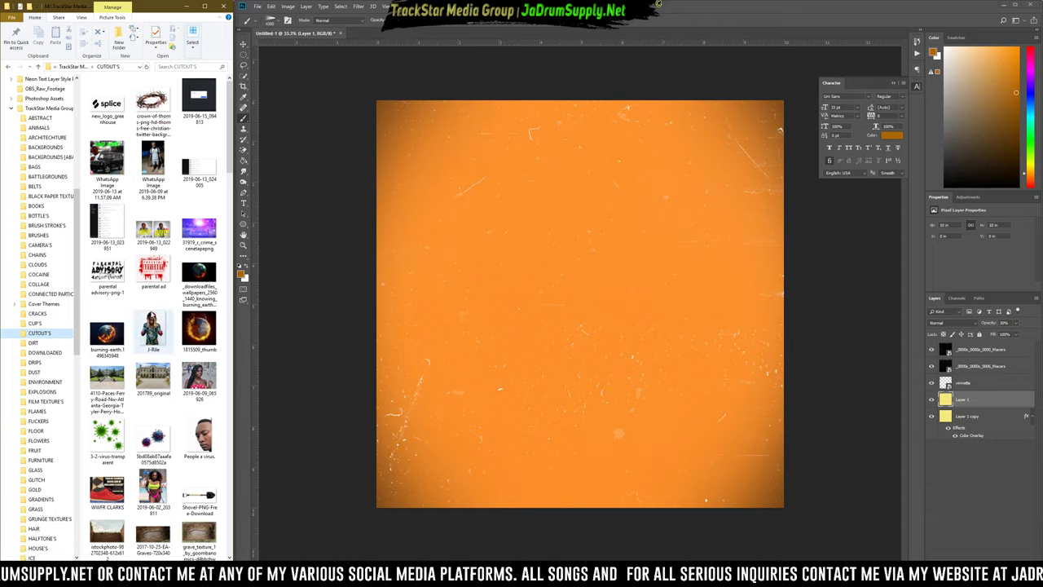
{"action": "scroll", "coordinate": [180, 343], "scroll_direction": "down", "scroll_amount": 3}
{"action": "scroll", "coordinate": [180, 343], "scroll_direction": "down", "scroll_amount": 15}
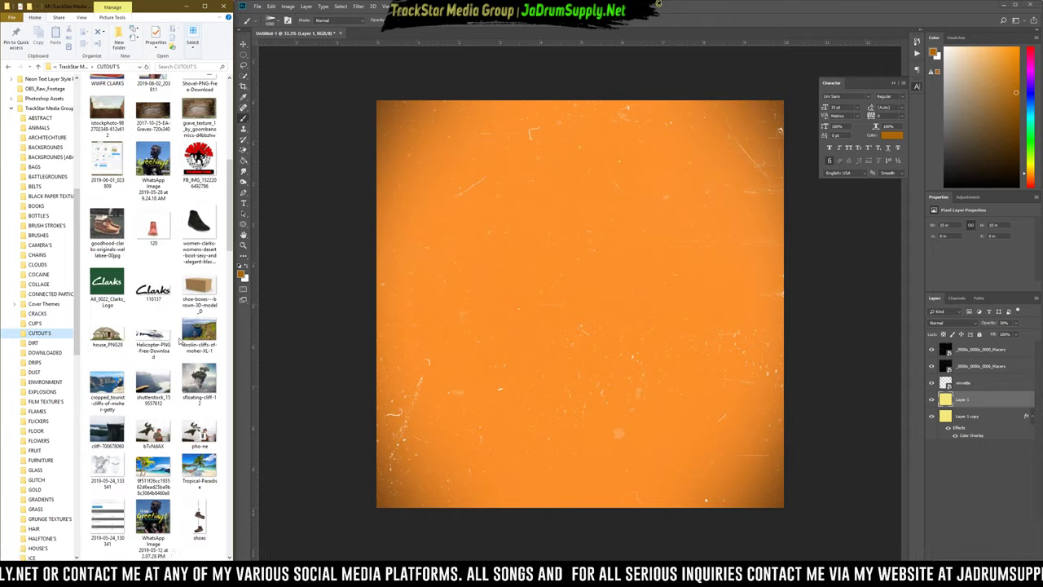
{"action": "scroll", "coordinate": [180, 343], "scroll_direction": "down", "scroll_amount": 15}
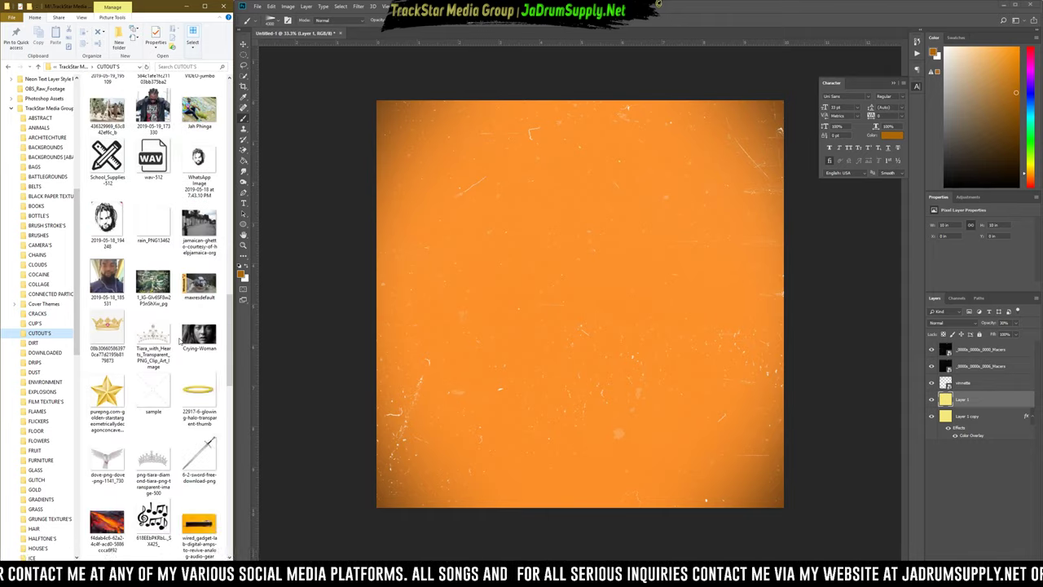
{"action": "scroll", "coordinate": [182, 335], "scroll_direction": "down", "scroll_amount": 3}
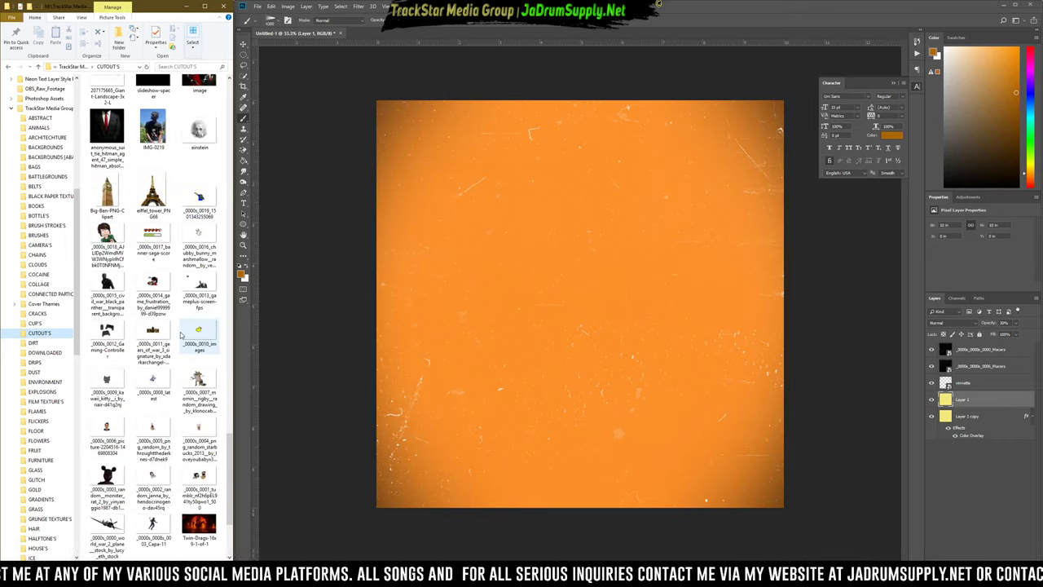
{"action": "scroll", "coordinate": [182, 335], "scroll_direction": "down", "scroll_amount": 2}
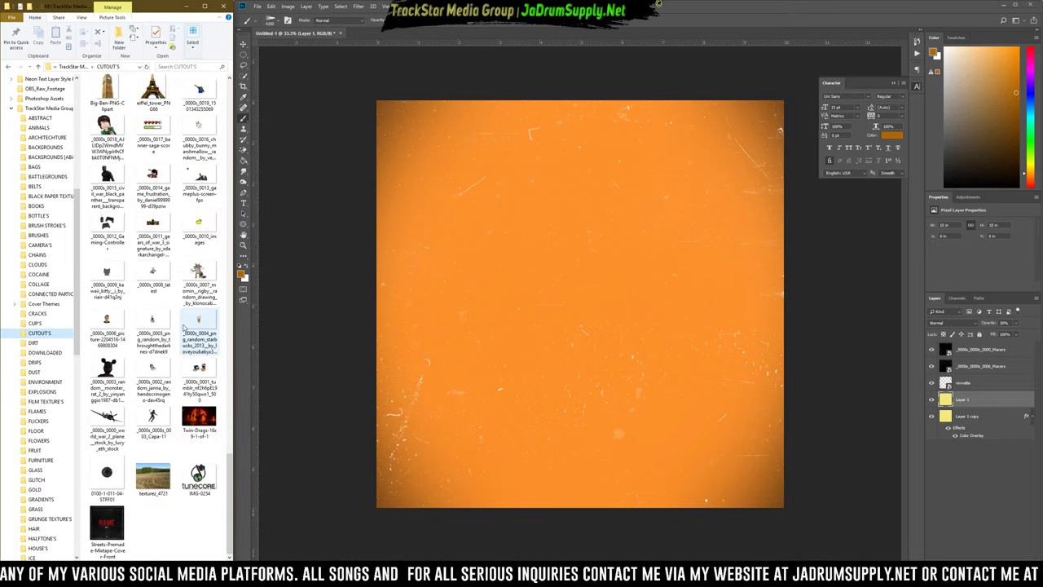
Place the __0047 model cutout of a woman drinking from a bottle from the MODELS folder on the canvas.
{"action": "scroll", "coordinate": [36, 485], "scroll_direction": "down", "scroll_amount": 2}
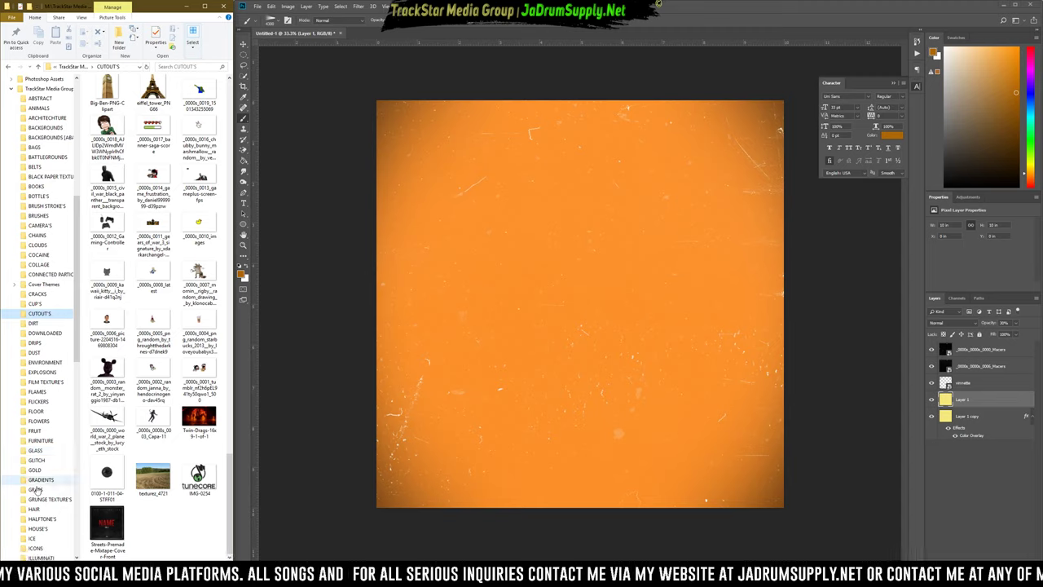
{"action": "scroll", "coordinate": [35, 490], "scroll_direction": "down", "scroll_amount": 6}
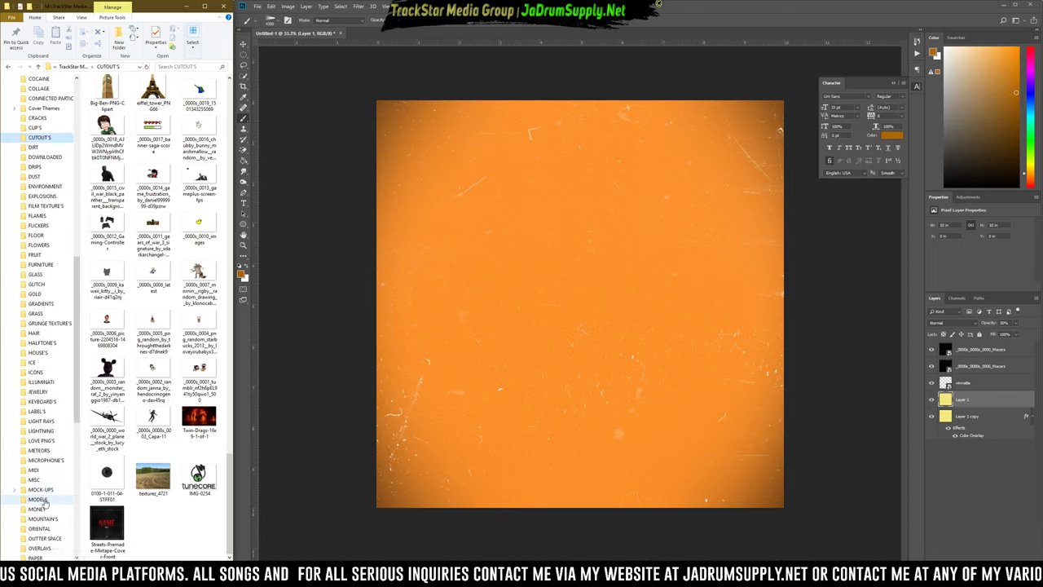
{"action": "left_click", "coordinate": [44, 500]}
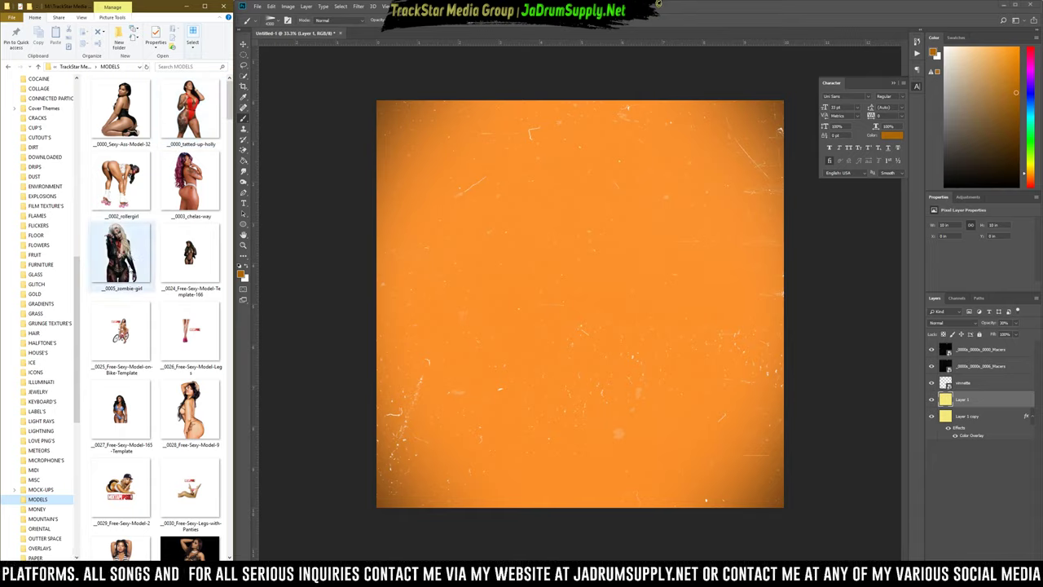
{"action": "scroll", "coordinate": [122, 371], "scroll_direction": "down", "scroll_amount": 3}
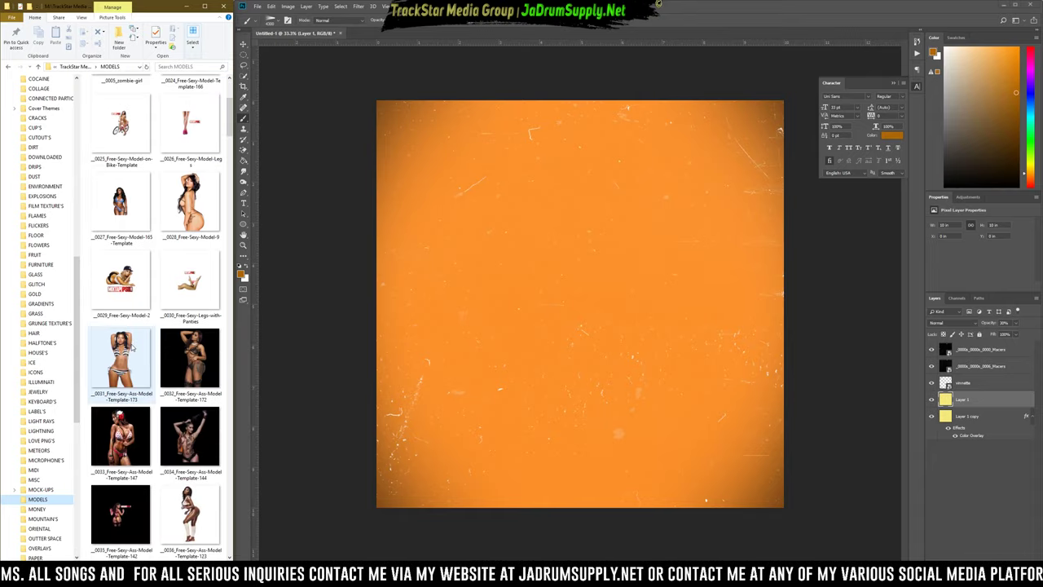
{"action": "scroll", "coordinate": [131, 350], "scroll_direction": "down", "scroll_amount": 10}
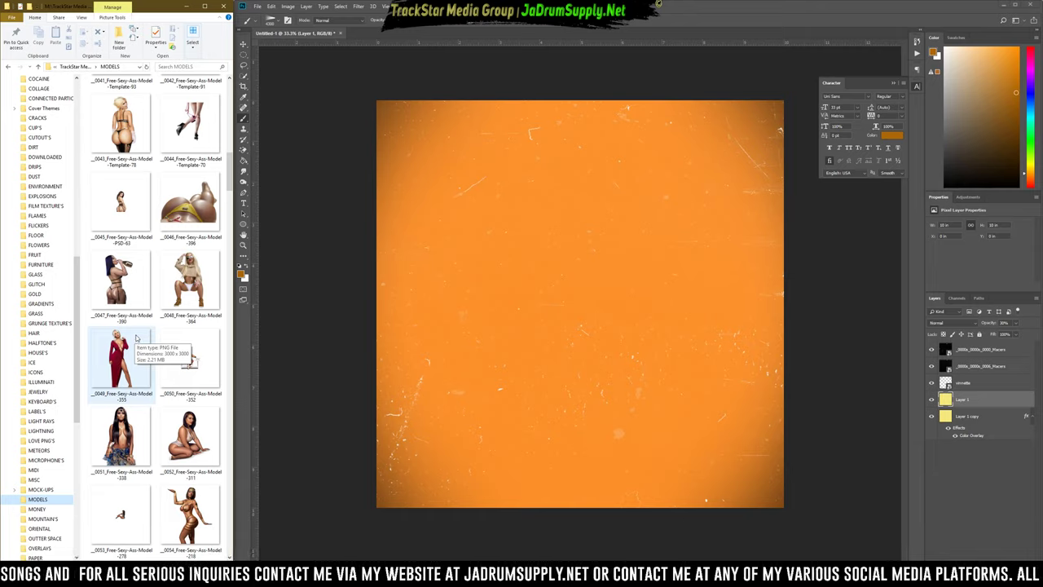
{"action": "left_click_drag", "start_coordinate": [119, 277], "coordinate": [413, 317]}
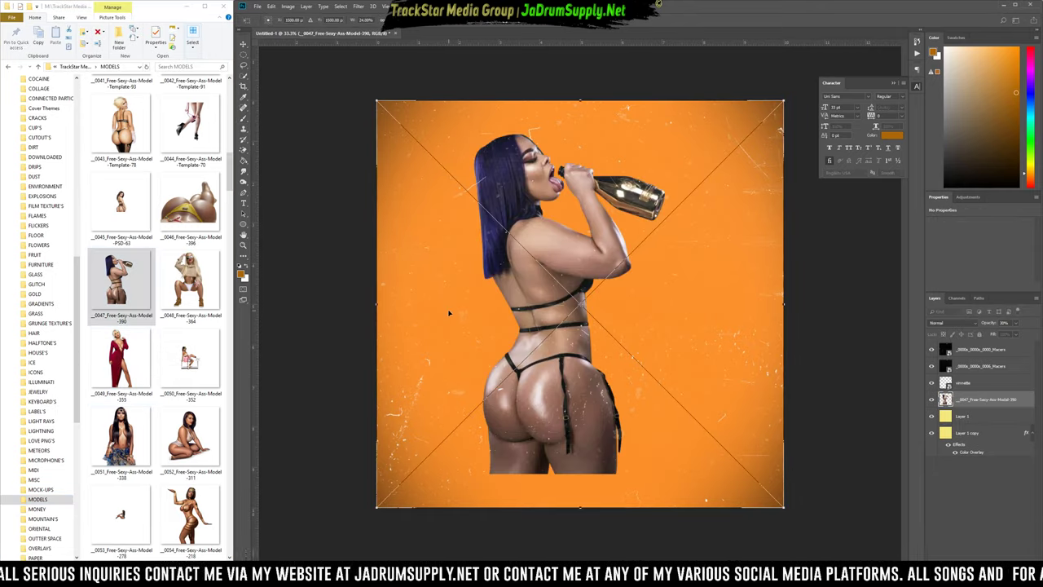
{"action": "key", "text": "Return"}
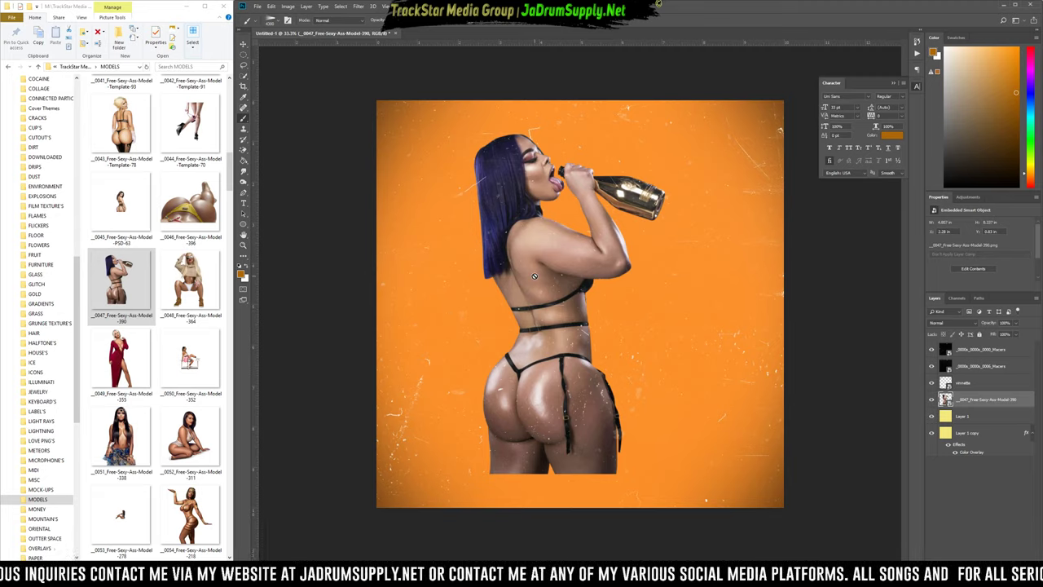
Scale the model cutout to about 3 x 5.3 in at the canvas's lower edge, left of center, and move its layer above all others.
{"action": "key", "text": "ctrl+t"}
{"action": "left_click_drag", "start_coordinate": [578, 262], "coordinate": [582, 327]}
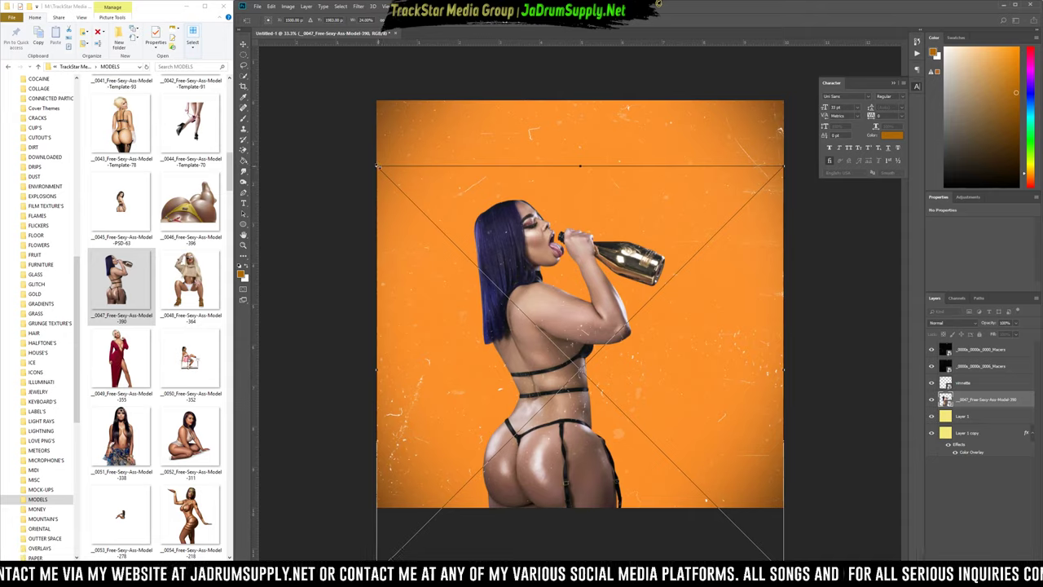
{"action": "left_click_drag", "start_coordinate": [378, 166], "coordinate": [514, 322]}
{"action": "left_click_drag", "start_coordinate": [665, 377], "coordinate": [572, 342]}
{"action": "key", "text": "Return"}
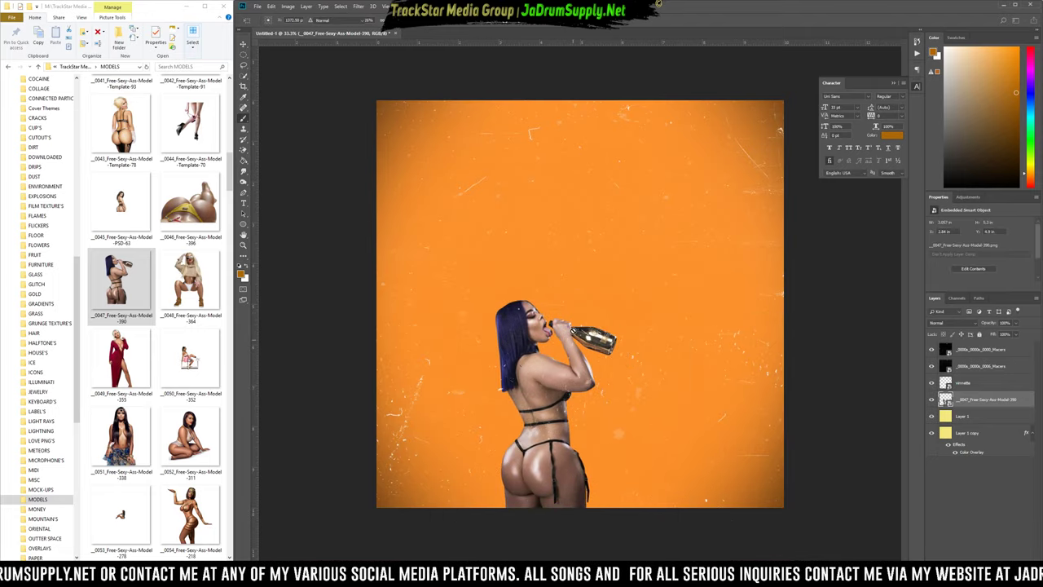
{"action": "left_click_drag", "start_coordinate": [986, 402], "coordinate": [985, 348]}
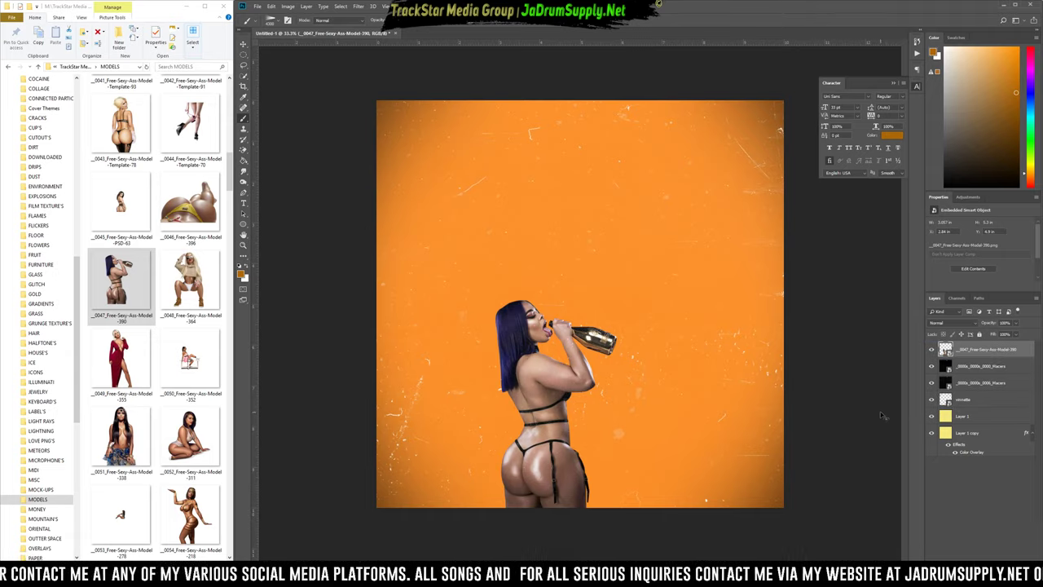
Place the Youtube Cover Art Solo cutout from the MODELS folder on the canvas and flip it horizontally.
{"action": "key", "text": "ctrl+z"}
{"action": "key", "text": "ctrl+z"}
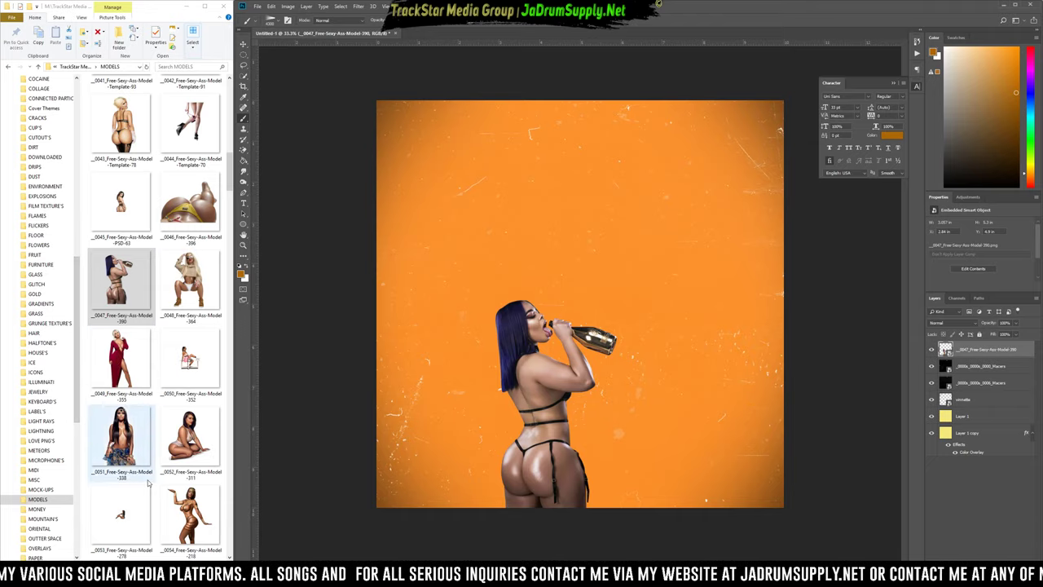
{"action": "key", "text": "u"}
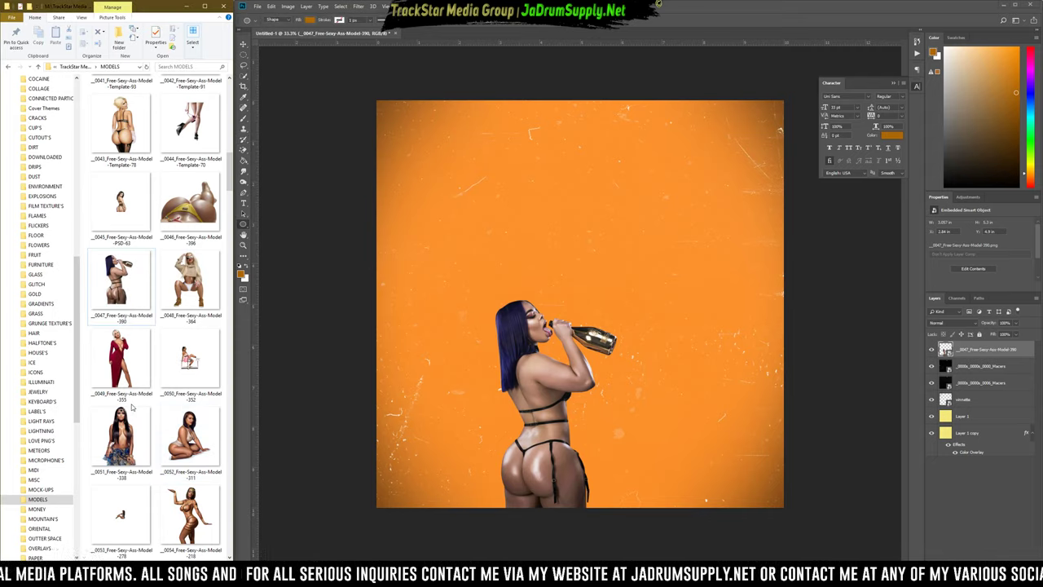
{"action": "scroll", "coordinate": [131, 405], "scroll_direction": "down", "scroll_amount": 10}
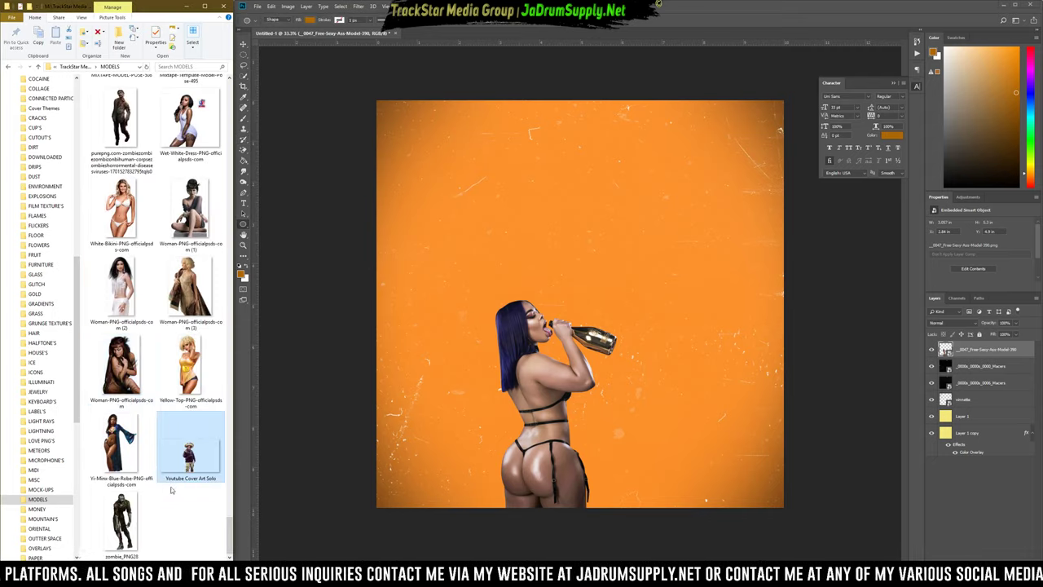
{"action": "left_click_drag", "start_coordinate": [197, 450], "coordinate": [579, 310]}
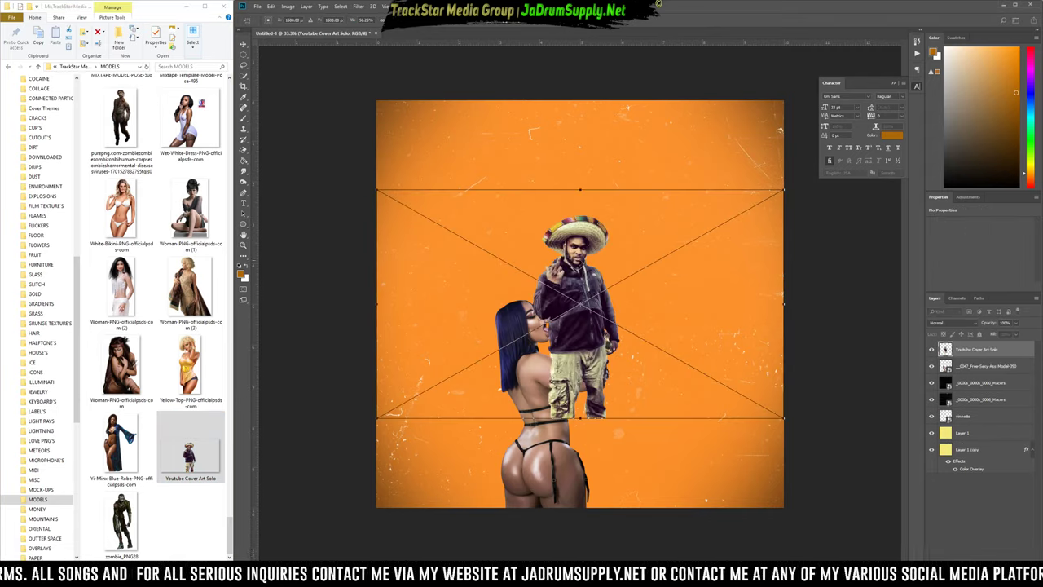
{"action": "right_click", "coordinate": [616, 255]}
{"action": "left_click", "coordinate": [649, 346]}
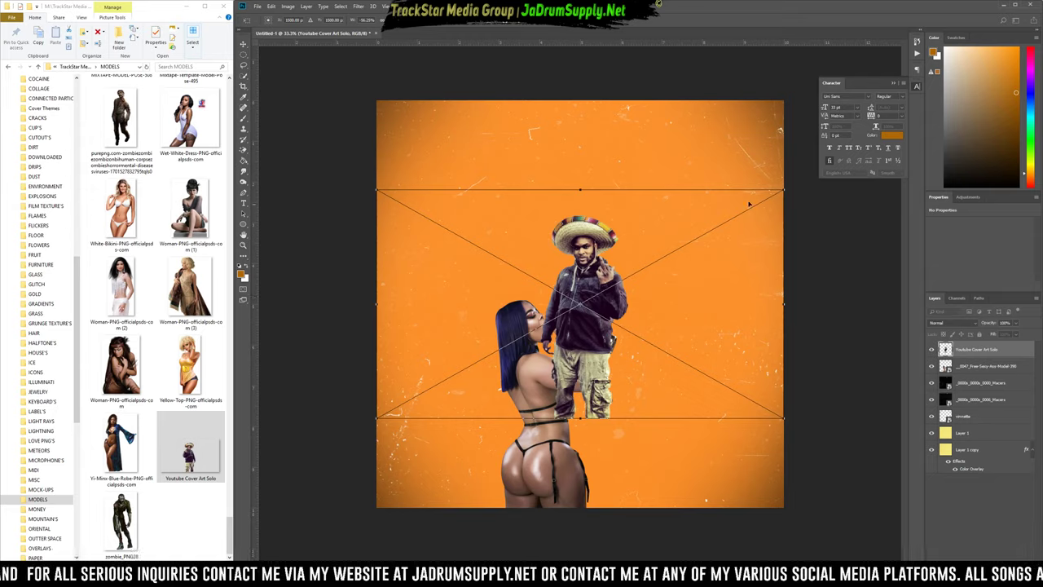
Enlarge the man's cutout to about 3 x 7.5 in near the canvas's center and move its layer below the __0047 model layer.
{"action": "left_click_drag", "start_coordinate": [782, 187], "coordinate": [890, 131]}
{"action": "scroll", "coordinate": [753, 325], "scroll_direction": "down", "scroll_amount": 2}
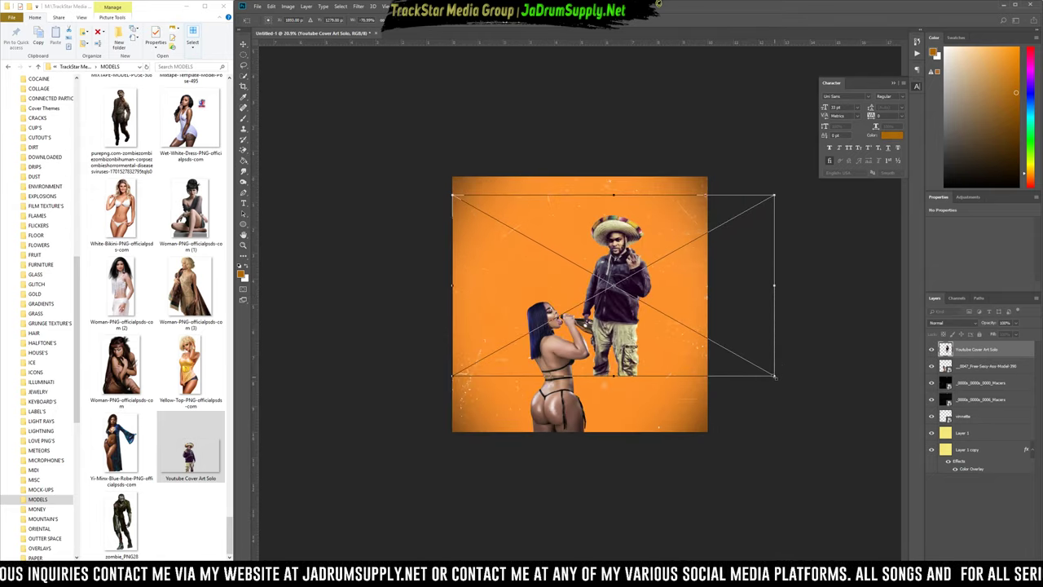
{"action": "left_click_drag", "start_coordinate": [775, 376], "coordinate": [807, 393]}
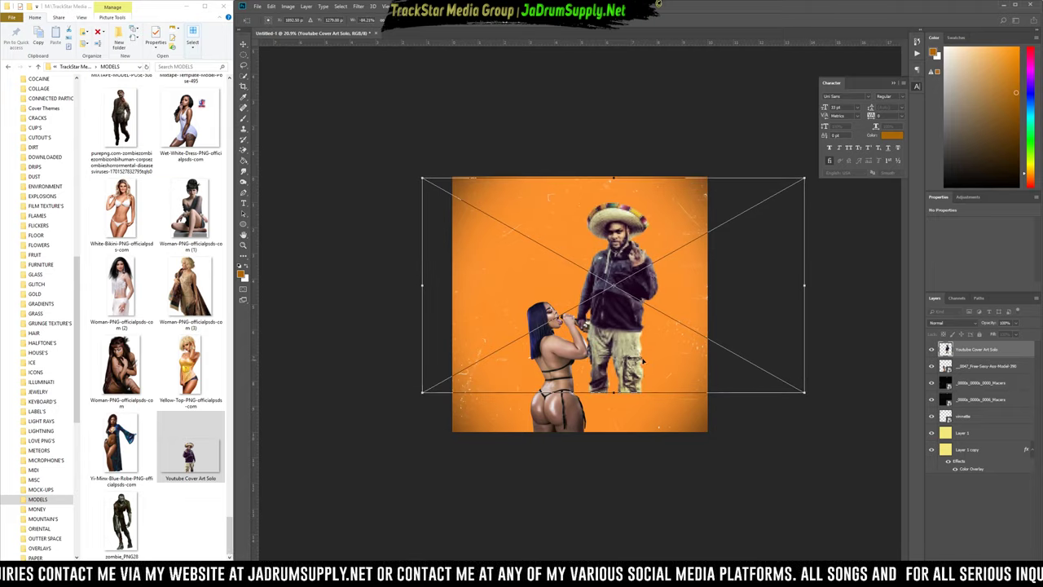
{"action": "left_click_drag", "start_coordinate": [636, 343], "coordinate": [600, 372]}
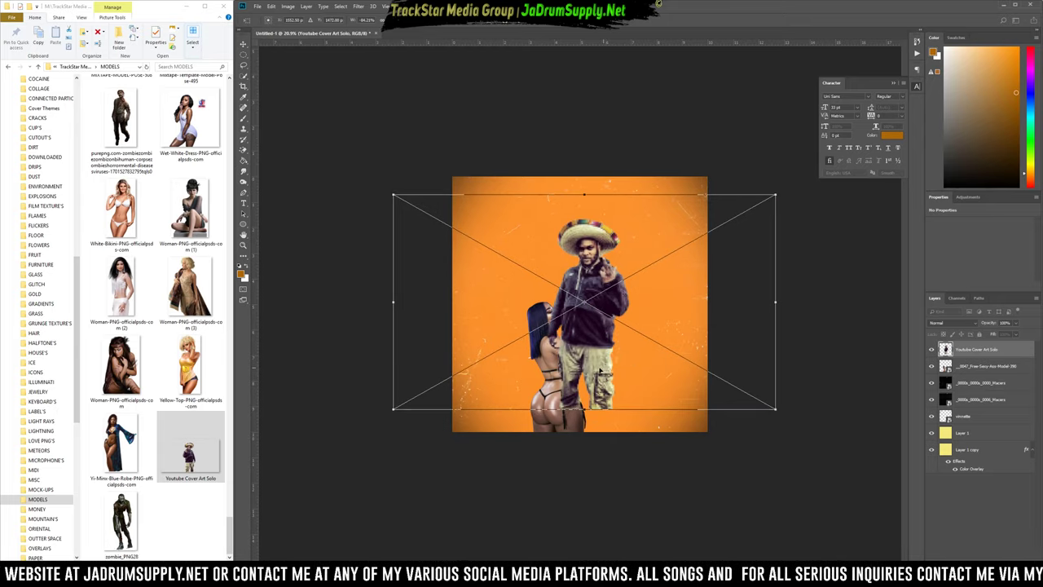
{"action": "key", "text": "Return"}
{"action": "key", "text": "ctrl+0"}
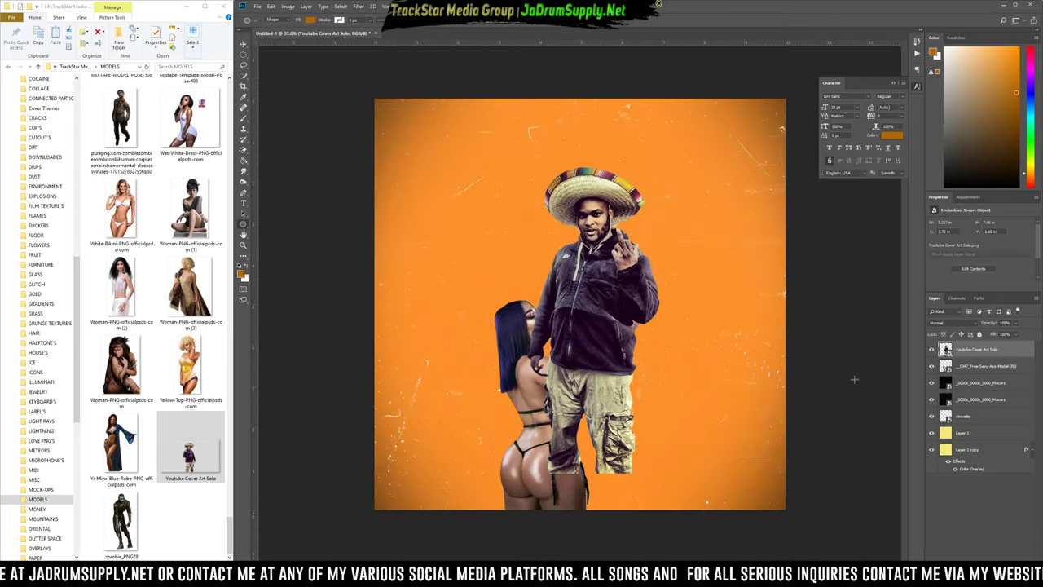
{"action": "left_click_drag", "start_coordinate": [968, 355], "coordinate": [942, 371]}
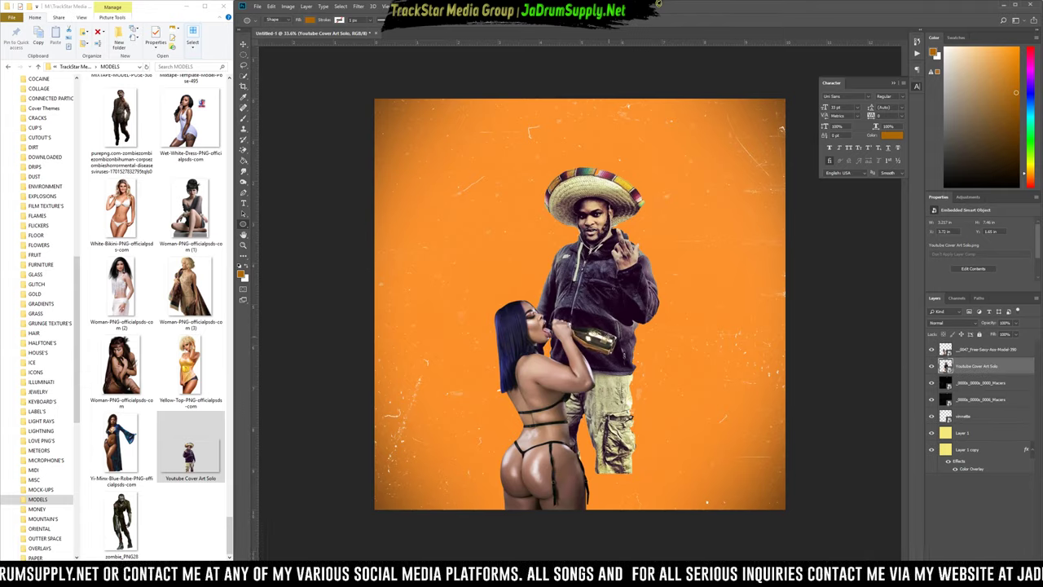
Start a Pen path along the edge of the woman's fist, from below the bottle's end up over the thumb.
{"action": "scroll", "coordinate": [589, 335], "scroll_direction": "up", "scroll_amount": 5}
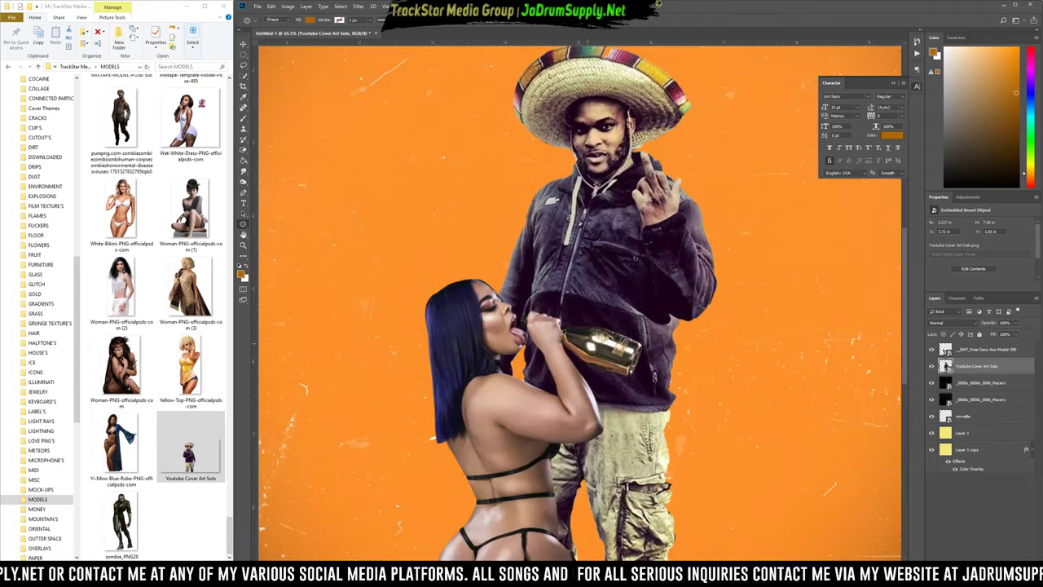
{"action": "scroll", "coordinate": [491, 343], "scroll_direction": "up", "scroll_amount": 4}
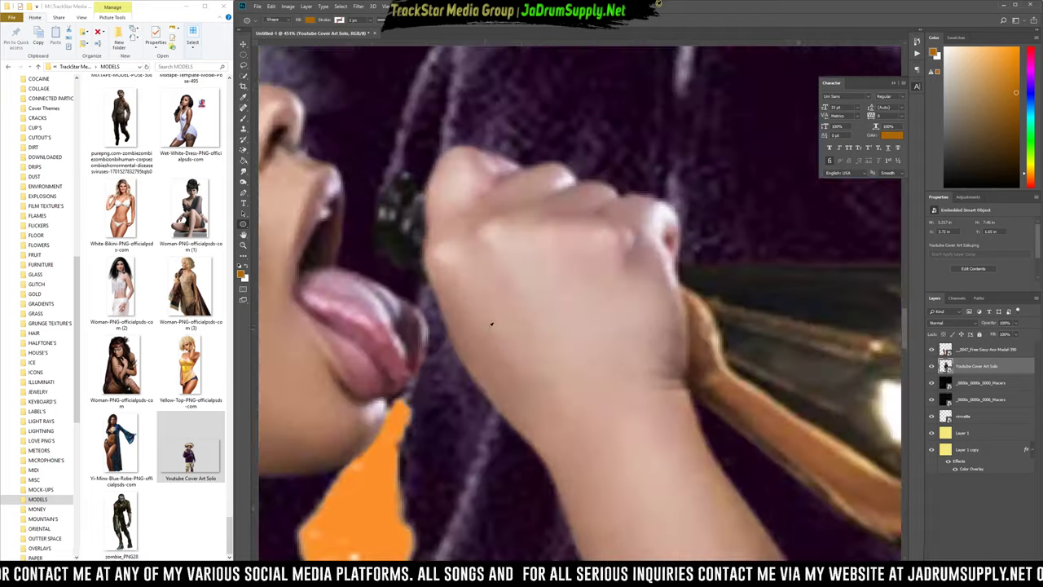
{"action": "scroll", "coordinate": [436, 204], "scroll_direction": "up", "scroll_amount": 2}
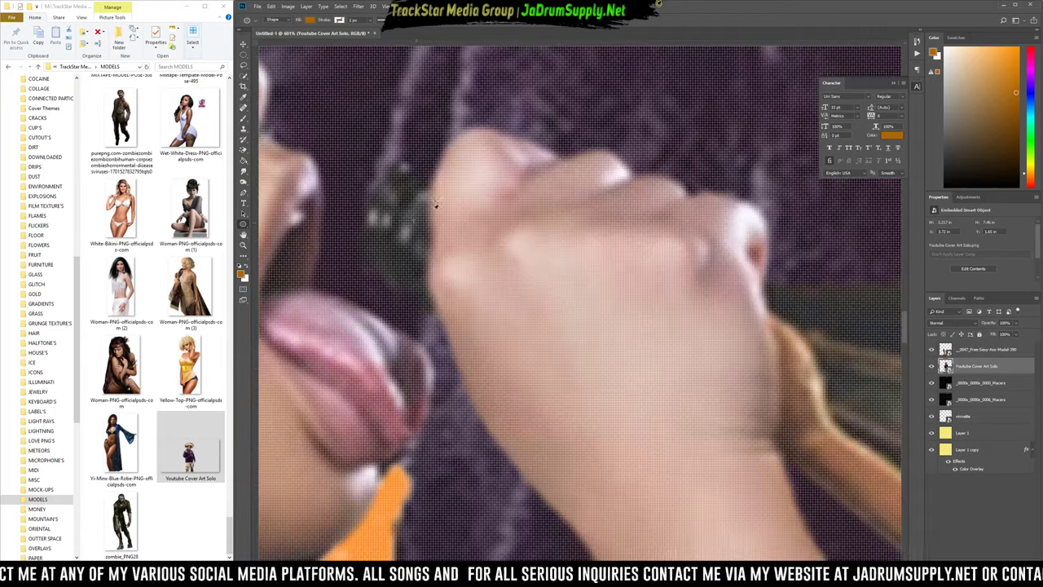
{"action": "scroll", "coordinate": [435, 189], "scroll_direction": "down", "scroll_amount": 1}
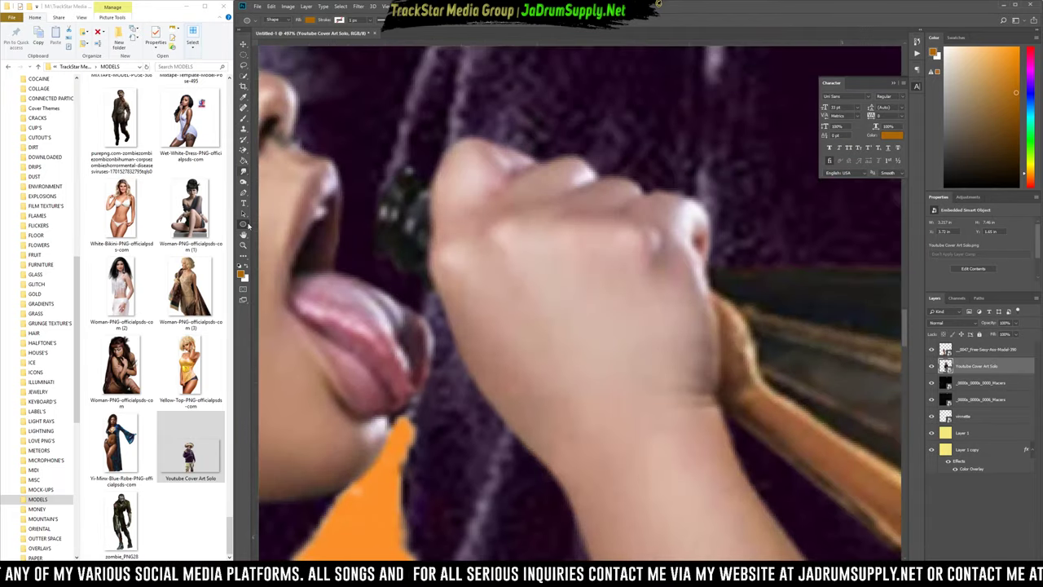
{"action": "left_click", "coordinate": [244, 192]}
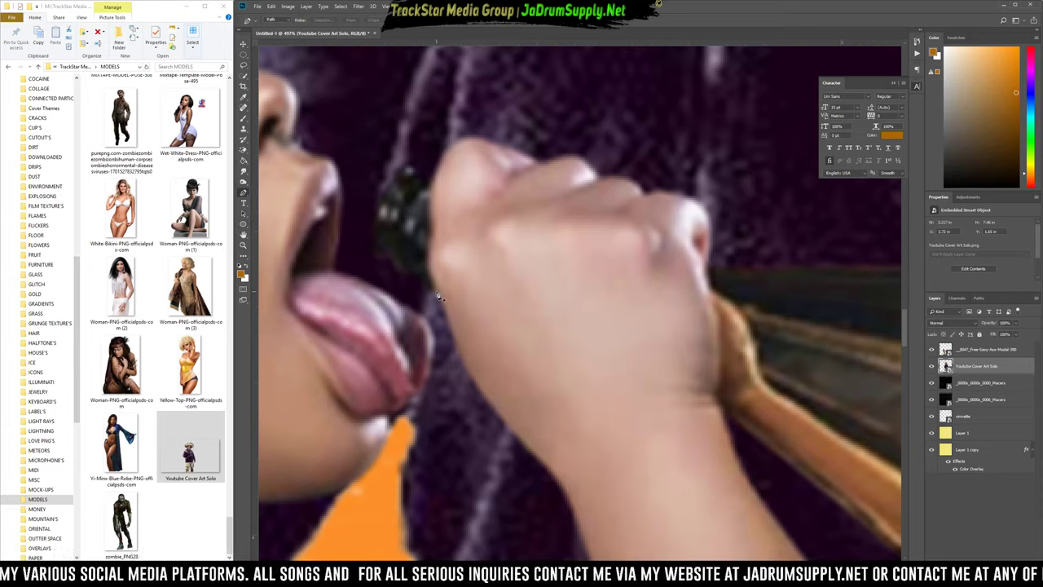
{"action": "left_click", "coordinate": [435, 291]}
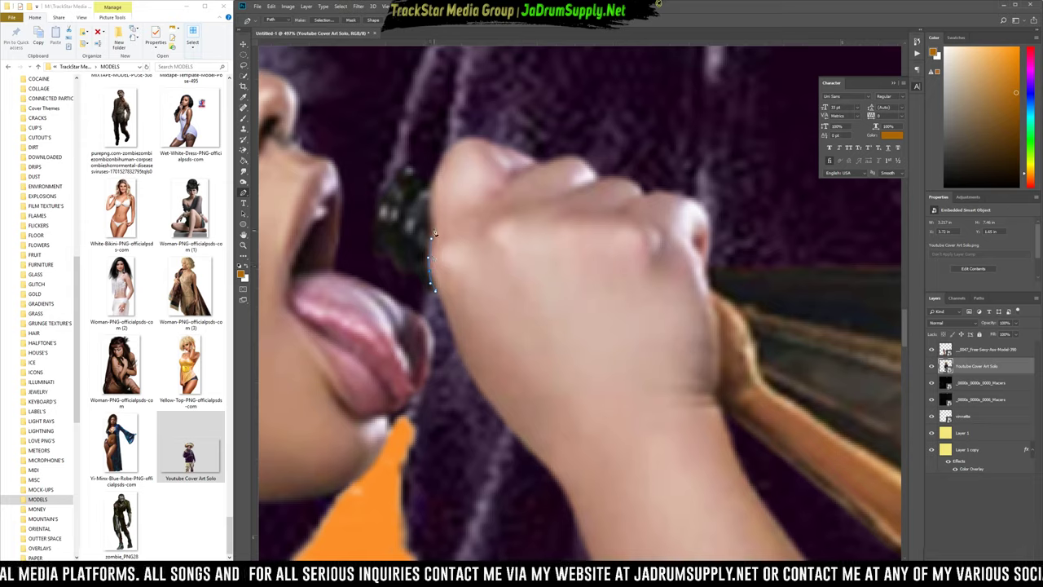
{"action": "left_click", "coordinate": [432, 173]}
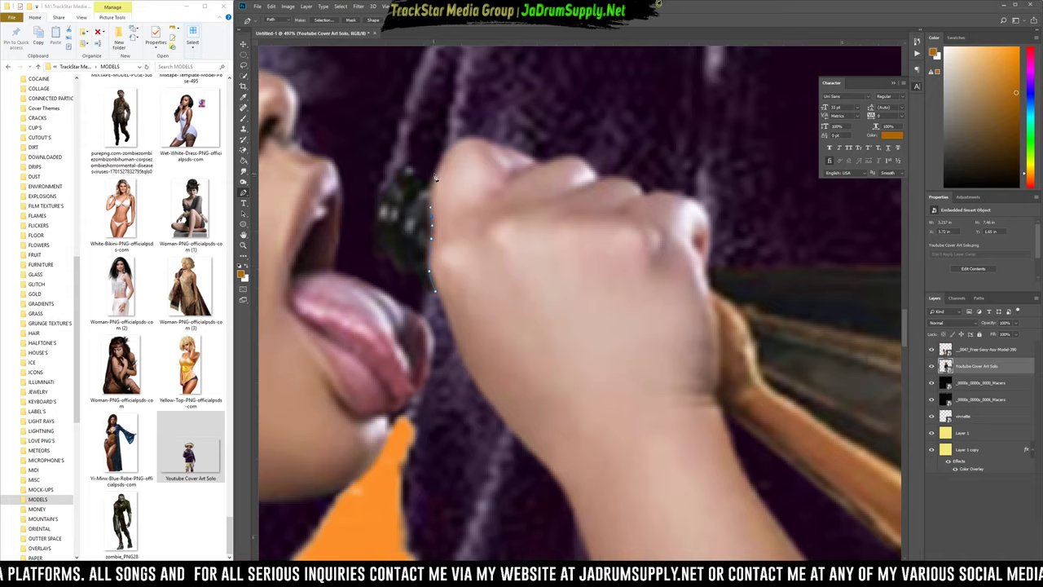
{"action": "left_click_drag", "start_coordinate": [450, 150], "coordinate": [485, 146]}
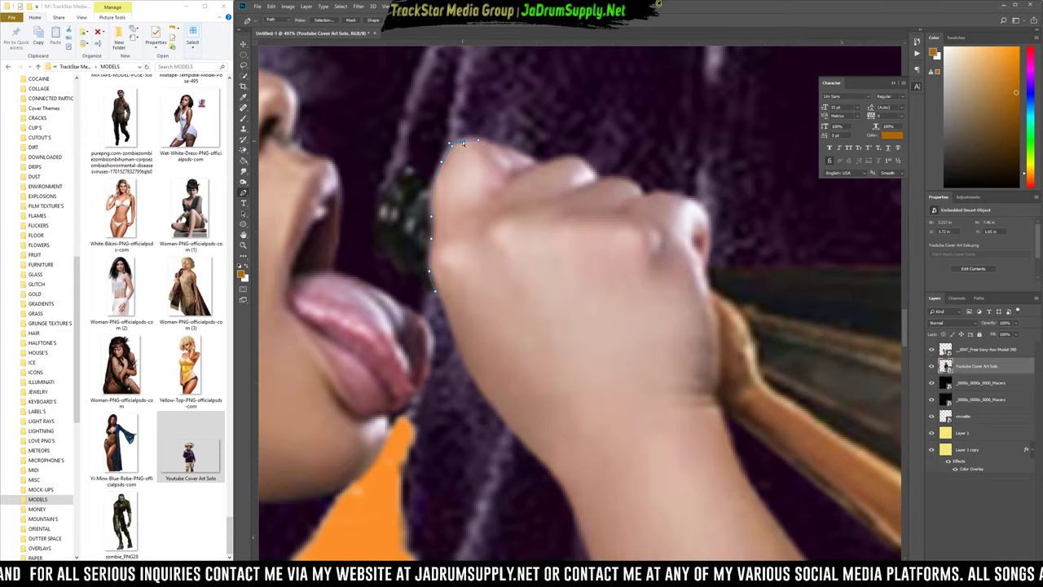
Close the Pen path around the bottle's end between the woman's fist and mouth, and turn it into a selection.
{"action": "left_click_drag", "start_coordinate": [502, 92], "coordinate": [394, 64]}
{"action": "left_click_drag", "start_coordinate": [366, 83], "coordinate": [358, 114]}
{"action": "left_click_drag", "start_coordinate": [354, 165], "coordinate": [364, 210]}
{"action": "left_click_drag", "start_coordinate": [363, 224], "coordinate": [364, 234]}
{"action": "left_click_drag", "start_coordinate": [368, 244], "coordinate": [383, 272]}
{"action": "left_click_drag", "start_coordinate": [389, 279], "coordinate": [415, 298]}
{"action": "left_click_drag", "start_coordinate": [423, 299], "coordinate": [432, 300]}
{"action": "right_click", "coordinate": [417, 243]}
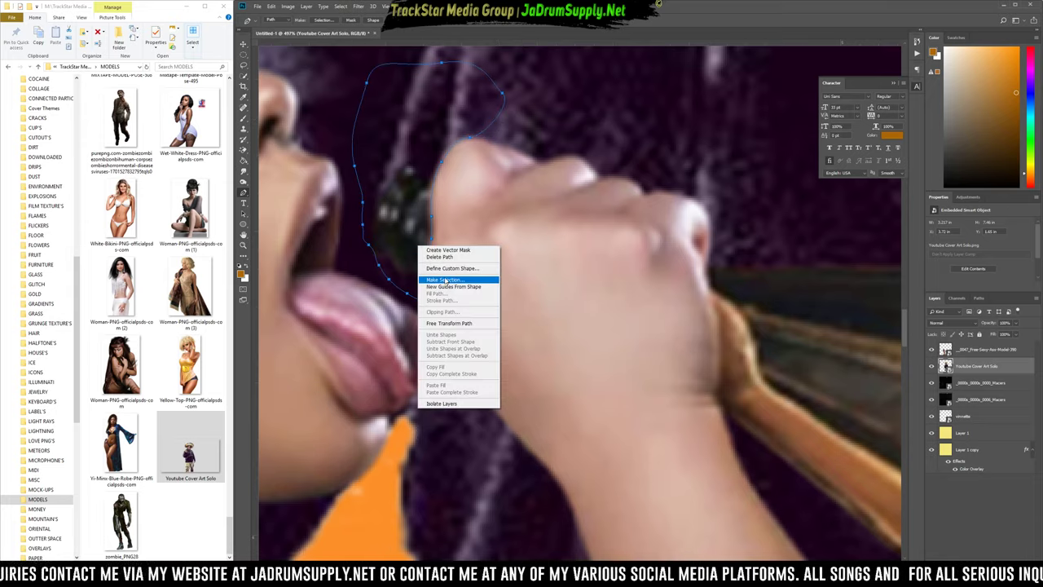
{"action": "left_click", "coordinate": [444, 280]}
{"action": "key", "text": "Return"}
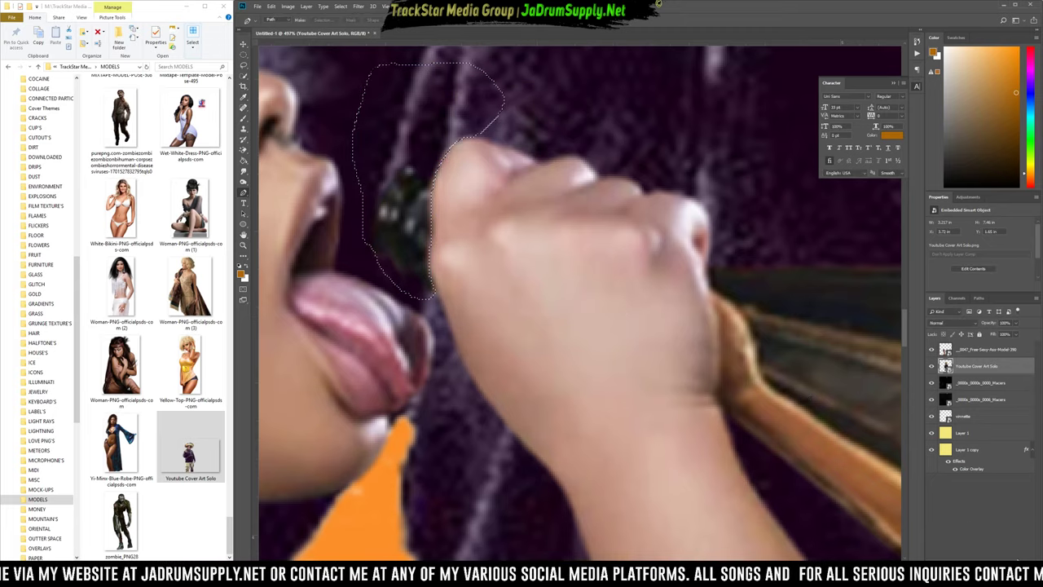
Add an empty layer above the man's cutout, mask it from the selection, reload that selection and transfer the mask to the __0047 model layer.
{"action": "left_click", "coordinate": [1011, 564]}
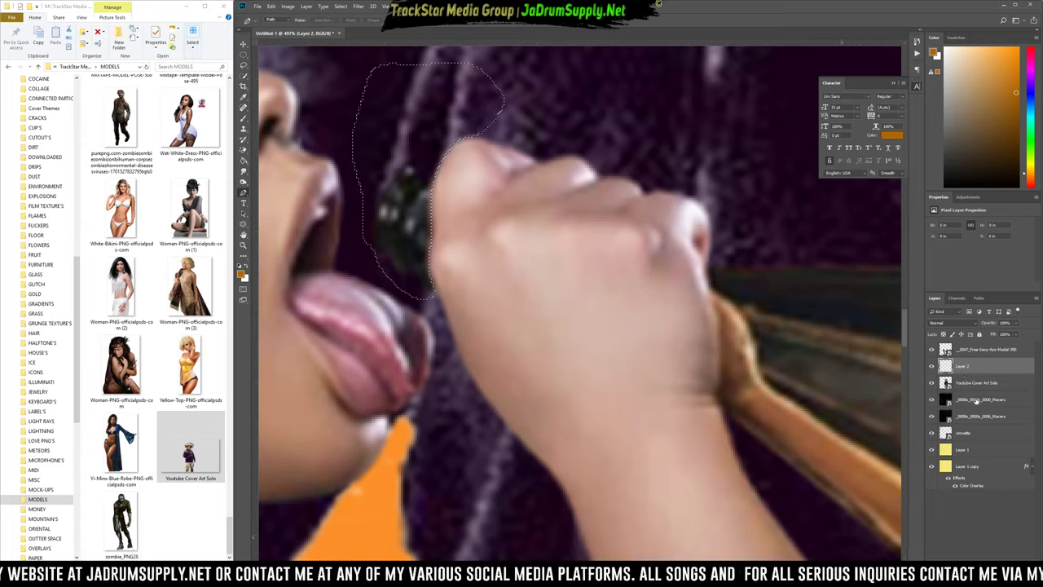
{"action": "left_click", "coordinate": [982, 559]}
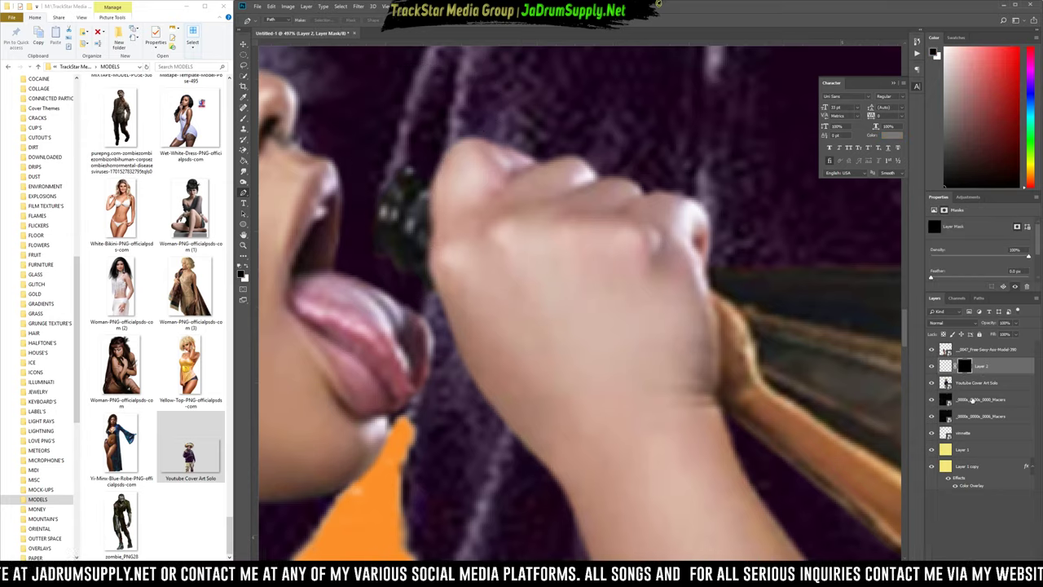
{"action": "left_click", "coordinate": [966, 366], "text": "ctrl"}
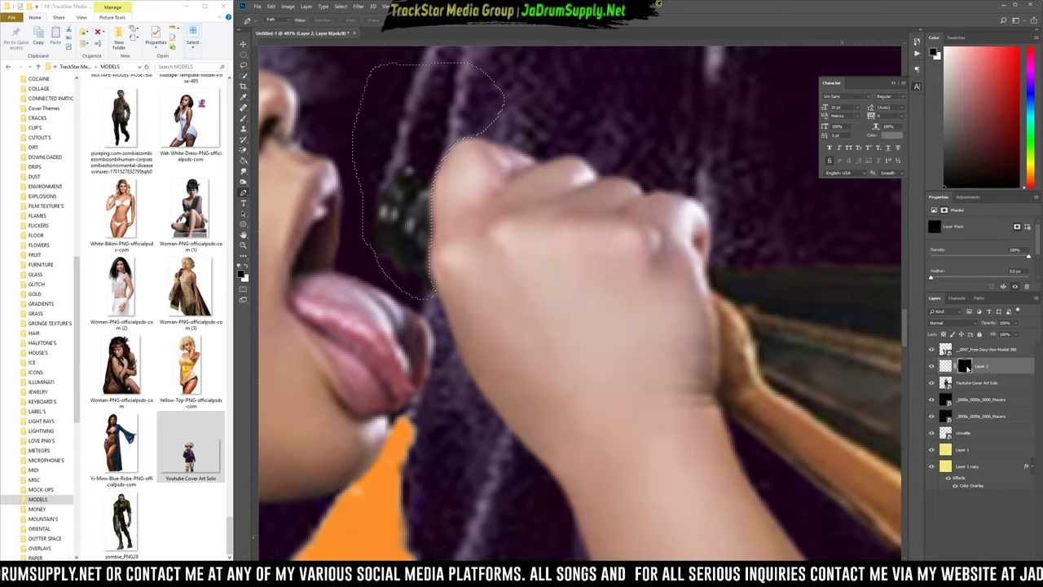
{"action": "left_click_drag", "start_coordinate": [966, 366], "coordinate": [969, 349]}
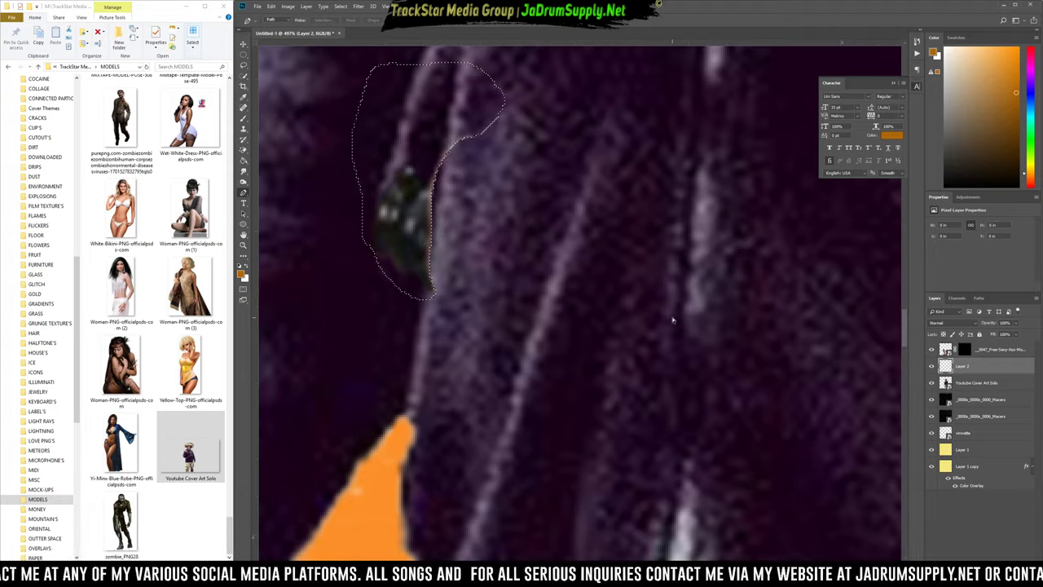
Invert the selection and set up the Brush tool with default black and white colors and a round brush tip.
{"action": "scroll", "coordinate": [561, 263], "scroll_direction": "down", "scroll_amount": 3, "text": "alt"}
{"action": "scroll", "coordinate": [561, 263], "scroll_direction": "down", "scroll_amount": 6, "text": "alt"}
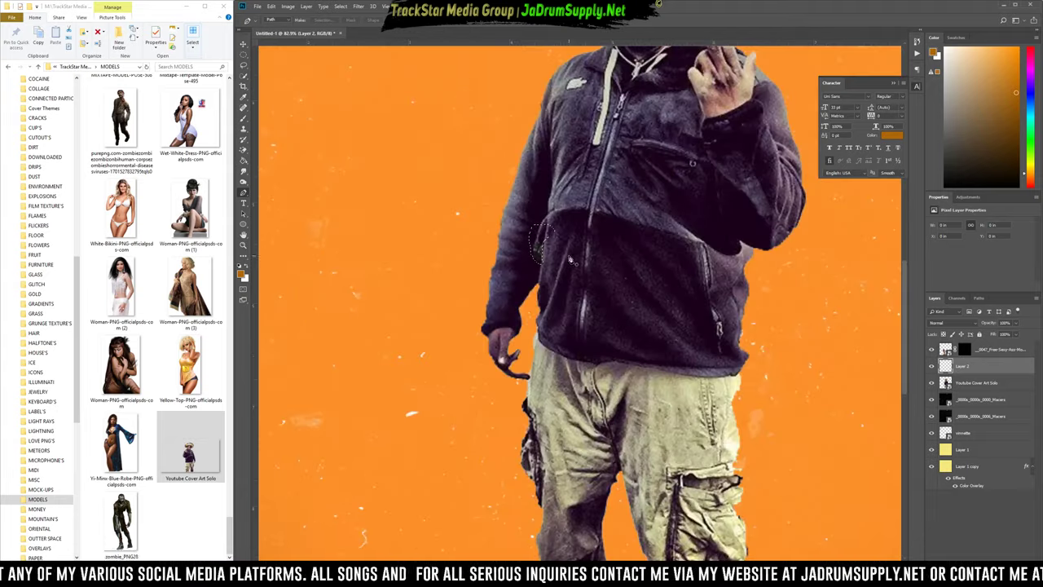
{"action": "scroll", "coordinate": [584, 298], "scroll_direction": "up", "scroll_amount": 3, "text": "alt"}
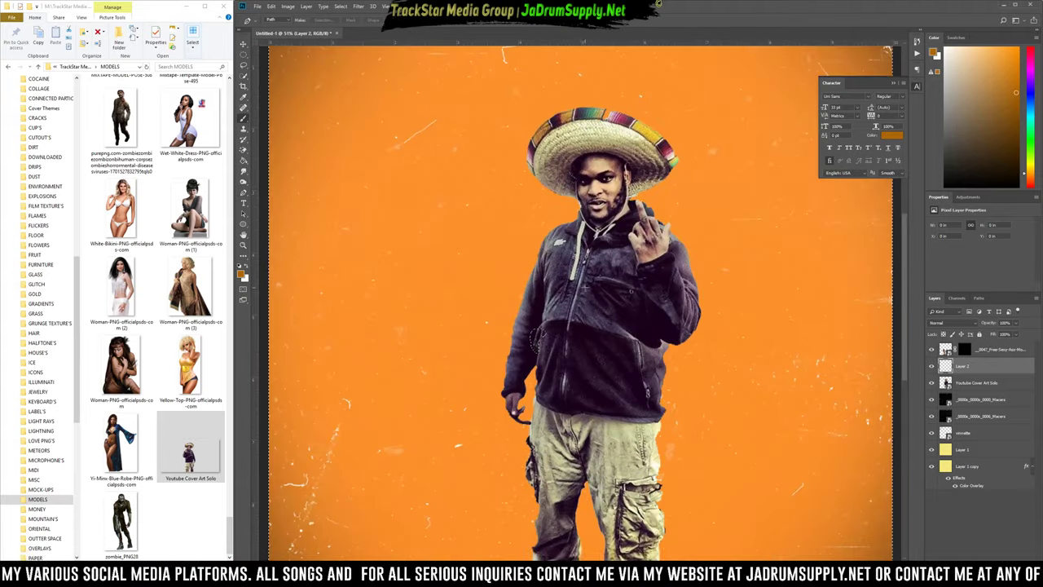
{"action": "key", "text": "b"}
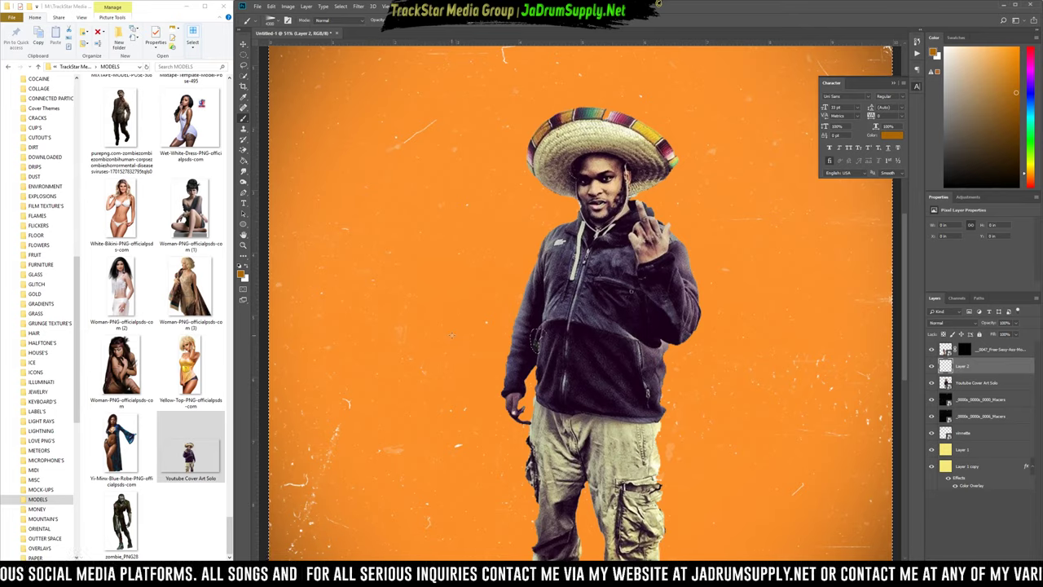
{"action": "key", "text": "d"}
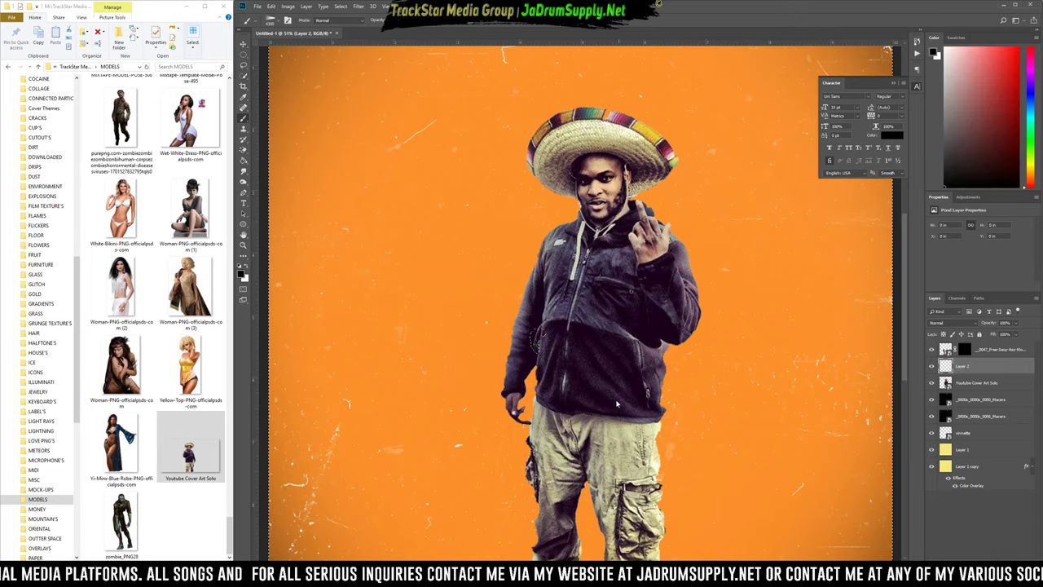
{"action": "right_click", "coordinate": [576, 354]}
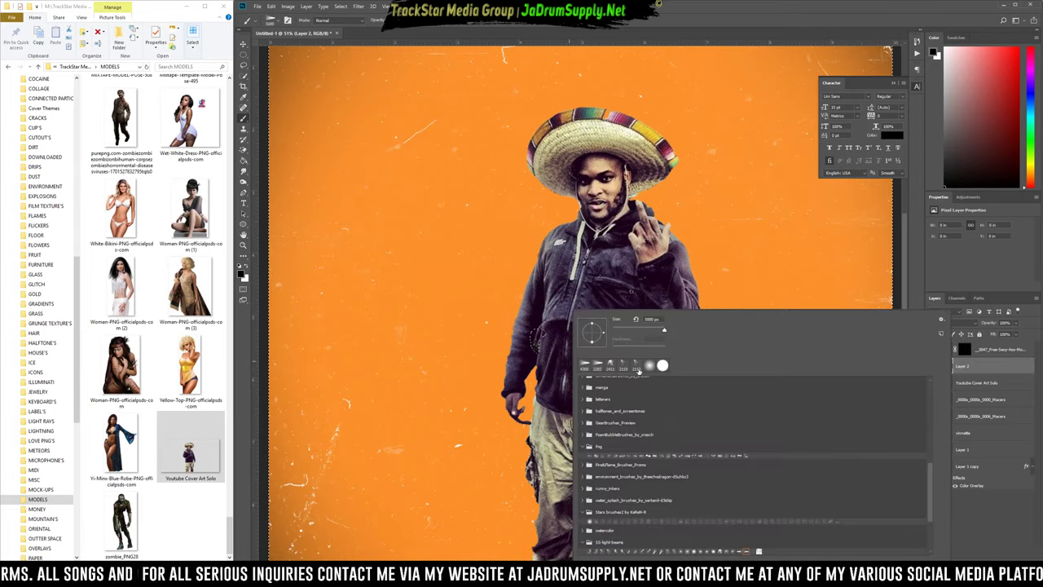
{"action": "left_click", "coordinate": [568, 301]}
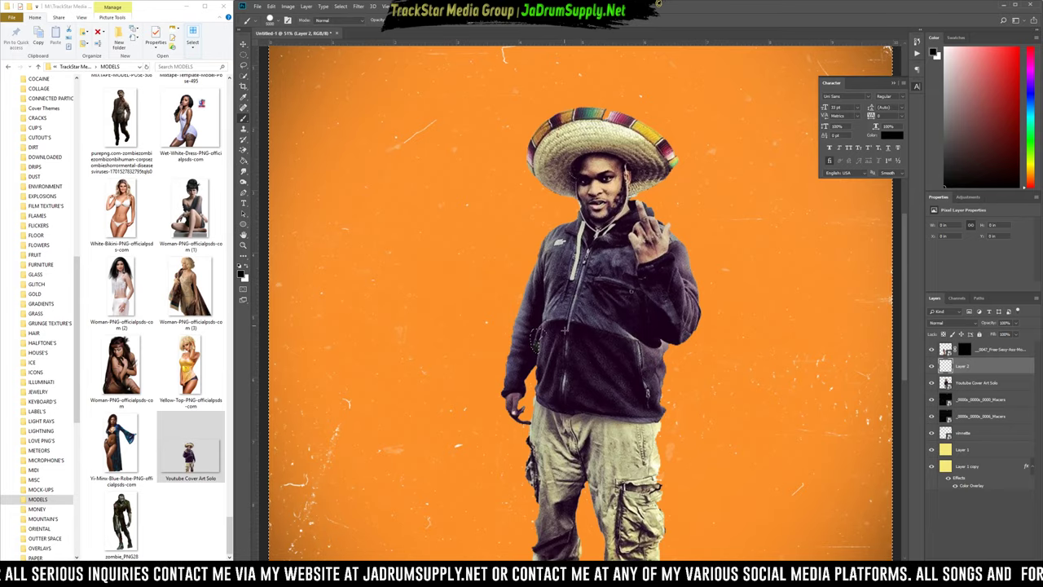
Hide the interface panels around the canvas and clear the selection.
{"action": "key", "text": "Tab"}
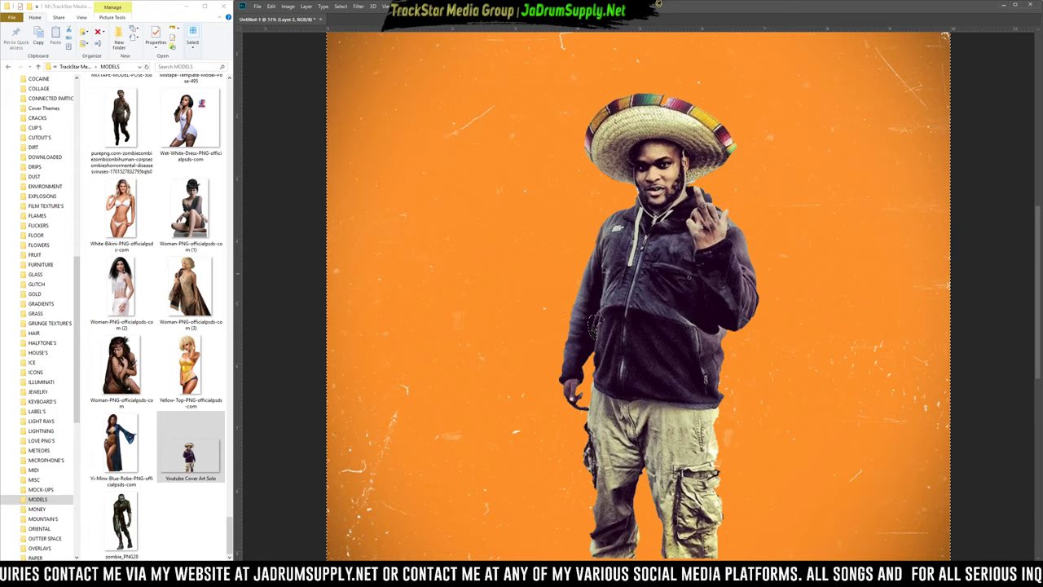
{"action": "key", "text": "f"}
{"action": "key", "text": "f"}
{"action": "key", "text": "f"}
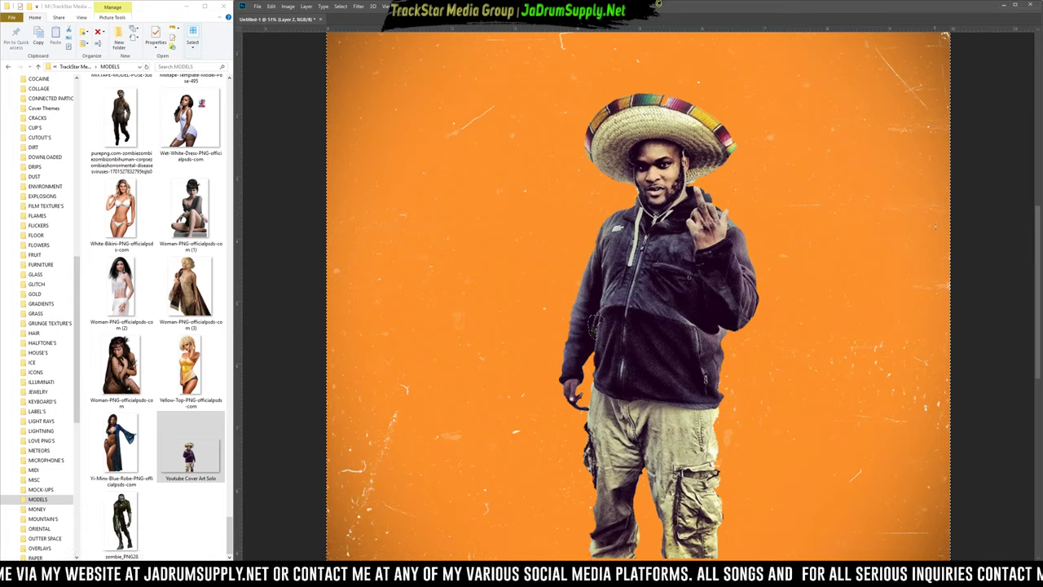
{"action": "scroll", "coordinate": [499, 384], "scroll_direction": "up", "scroll_amount": 4}
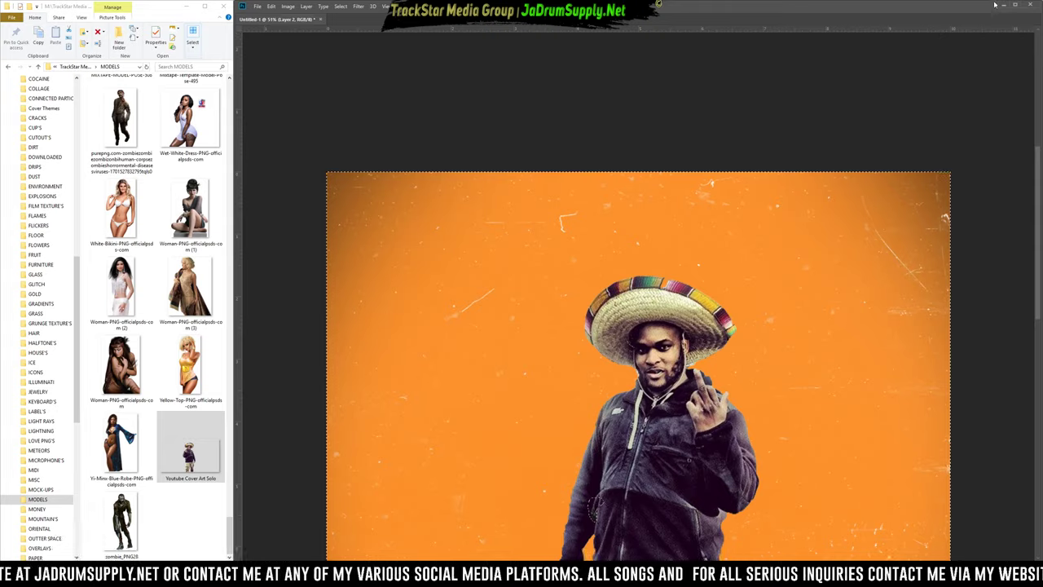
{"action": "left_click_drag", "start_coordinate": [979, 9], "coordinate": [1042, 37]}
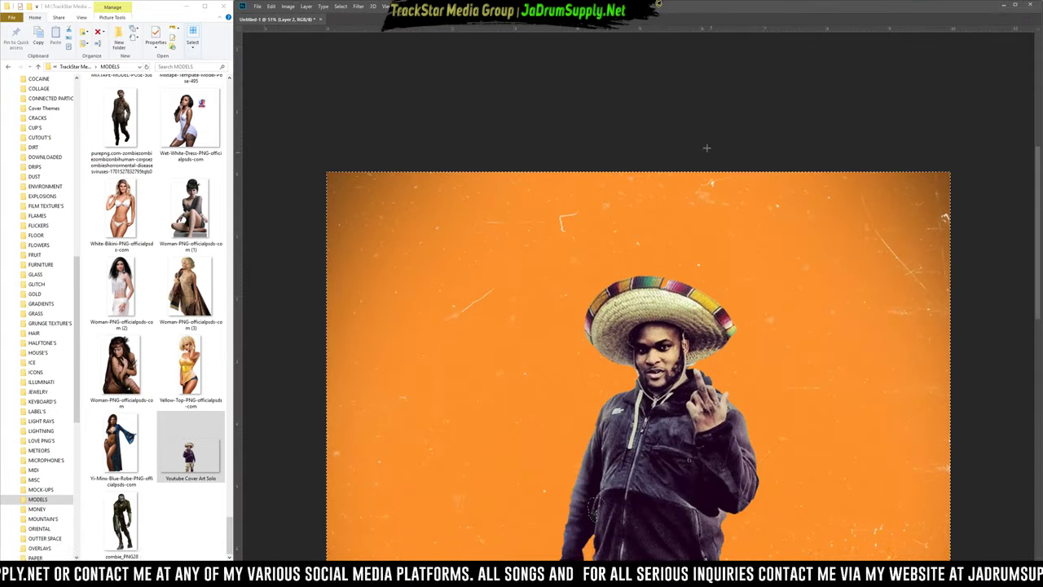
{"action": "key", "text": "ctrl+d"}
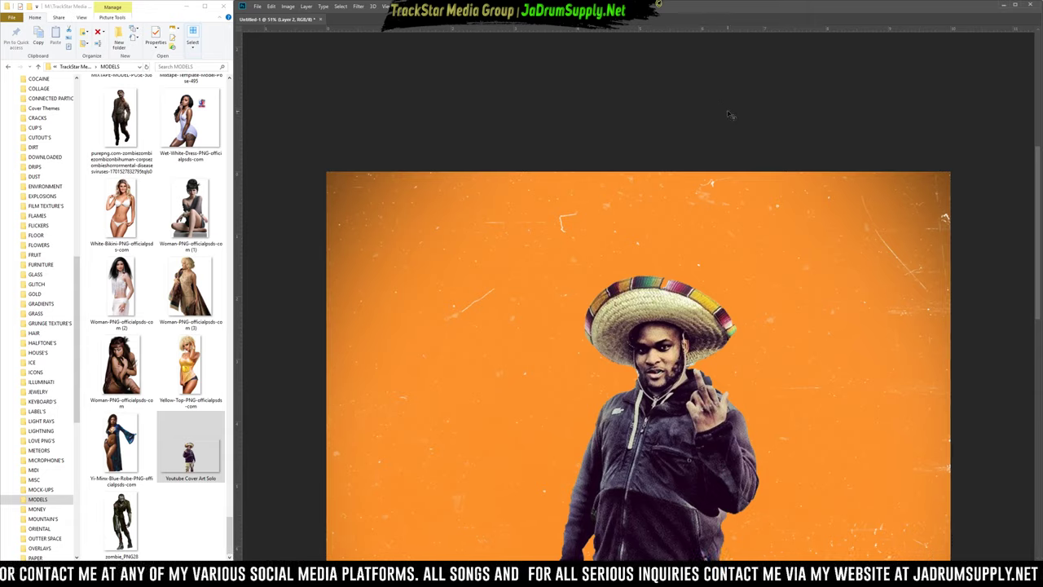
Fit the artwork in view and try to bring back the hidden interface panels by cycling screen modes and reapplying the workspace.
{"action": "key", "text": "ctrl+0"}
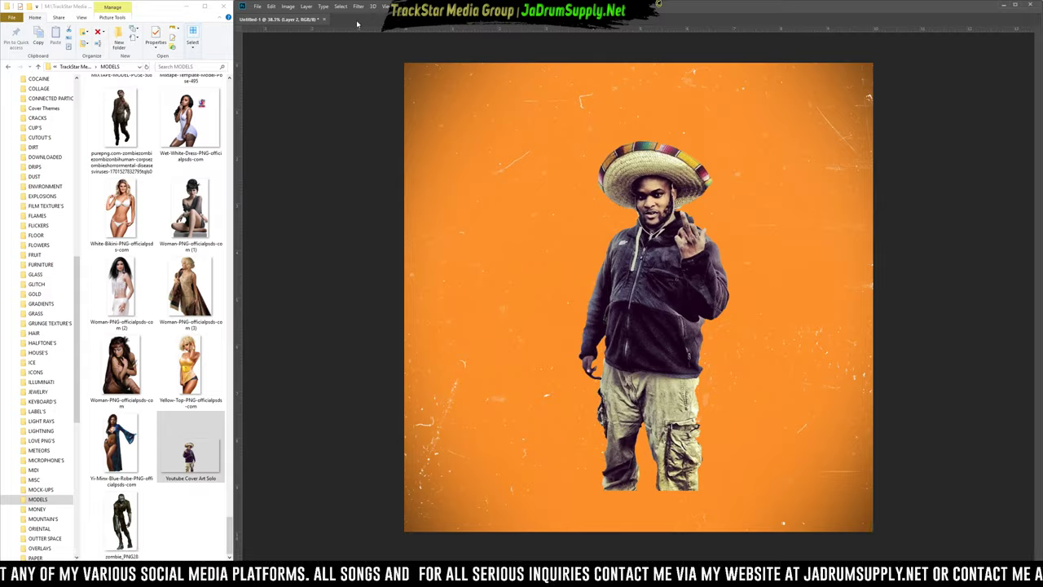
{"action": "key", "text": "f"}
{"action": "key", "text": "f"}
{"action": "key", "text": "f"}
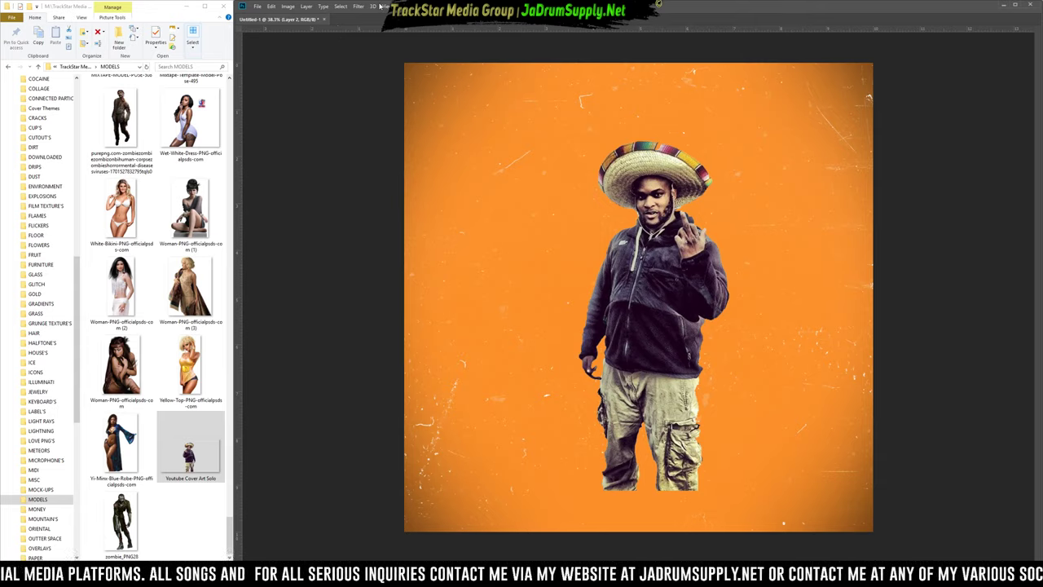
{"action": "left_click", "coordinate": [371, 10]}
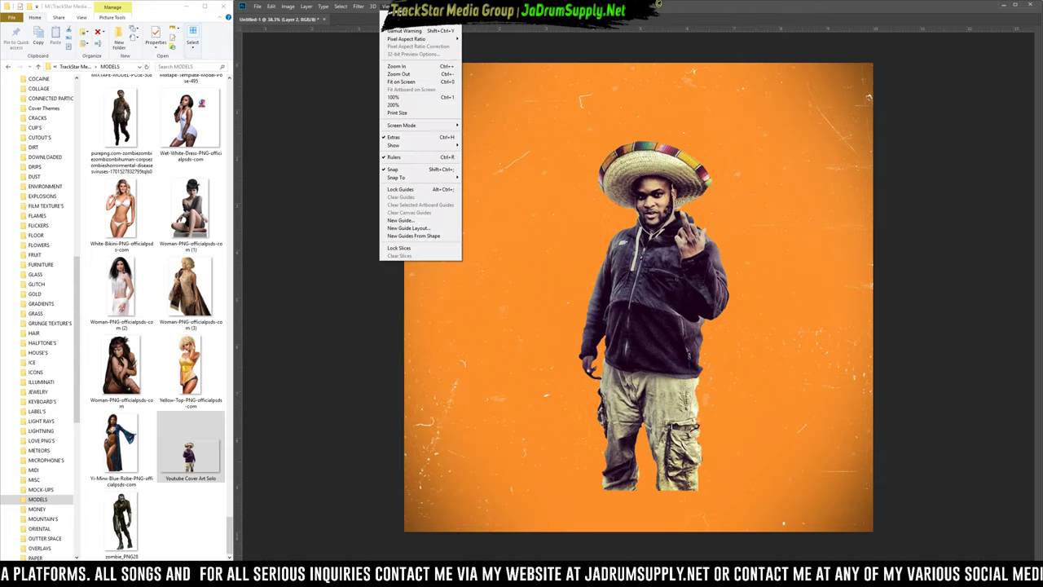
{"action": "mouse_move", "coordinate": [407, 6]}
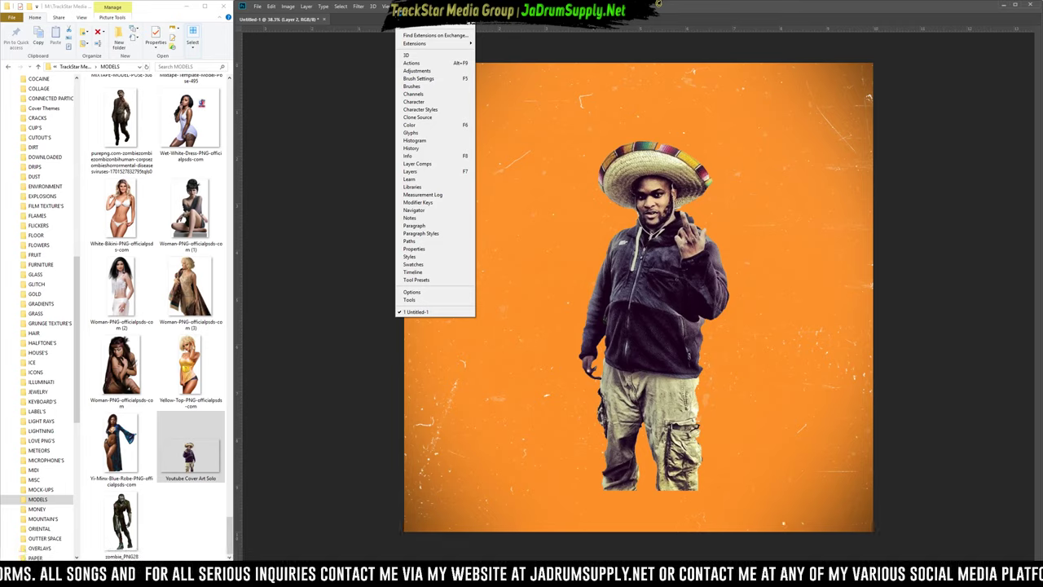
{"action": "mouse_move", "coordinate": [427, 27]}
{"action": "mouse_move", "coordinate": [461, 25]}
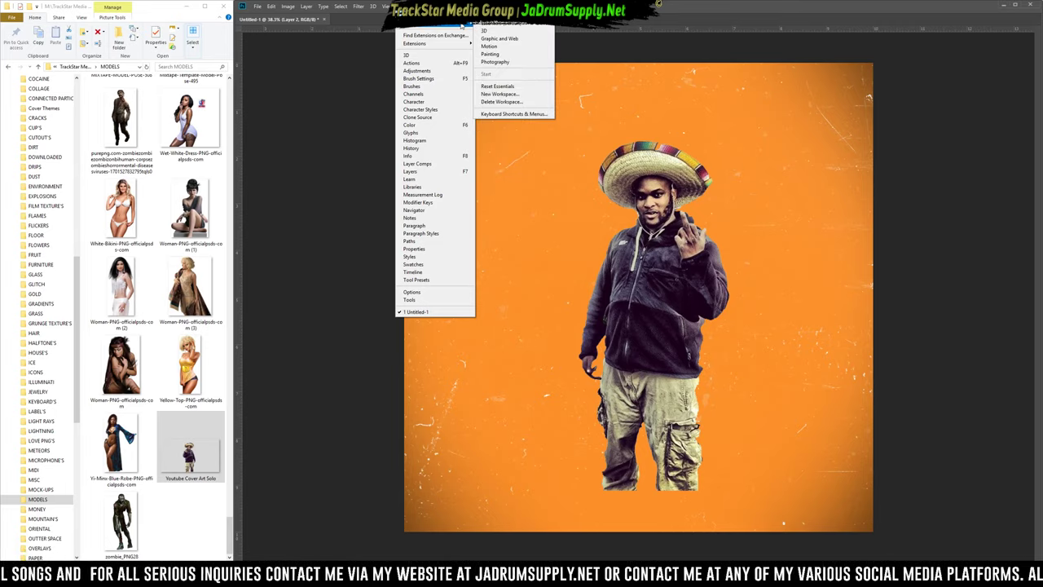
{"action": "left_click", "coordinate": [505, 26]}
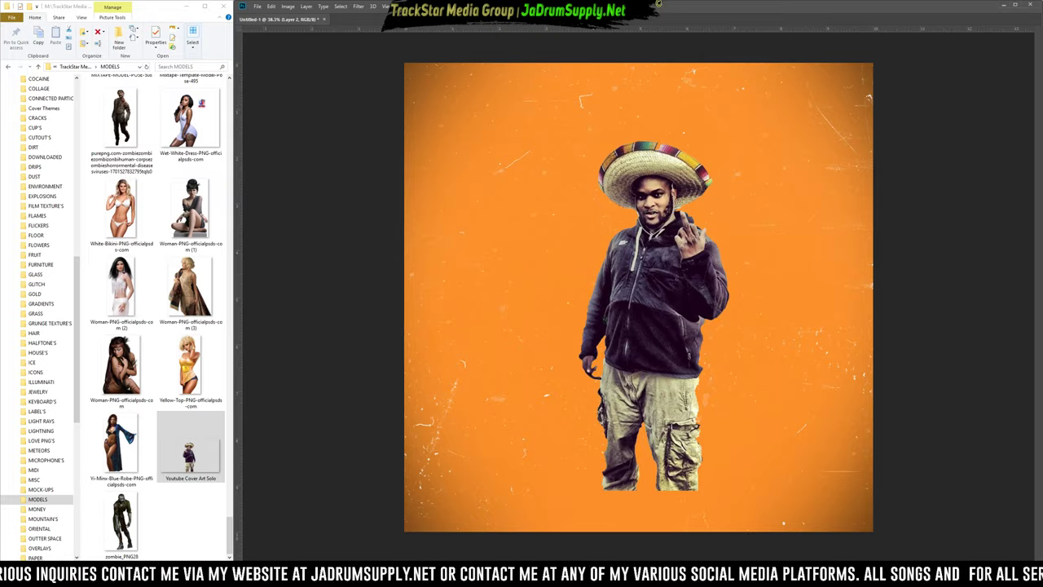
{"action": "key", "text": "alt+Tab"}
{"action": "key", "text": "alt+Tab"}
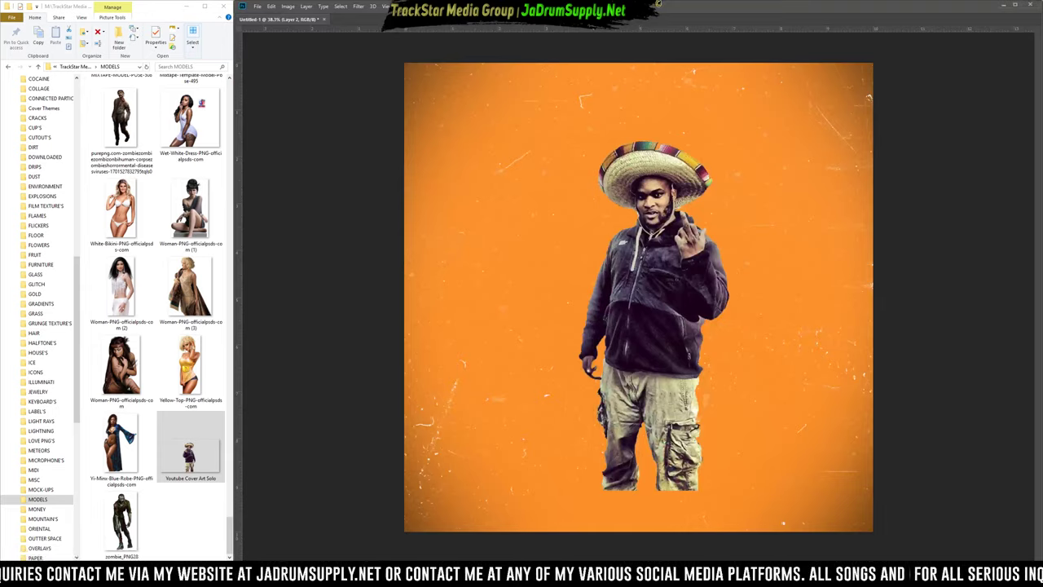
Save the document as the Photoshop file sLOPPY tOPPY rIDDIM, and close and reopen it.
{"action": "key", "text": "ctrl+s"}
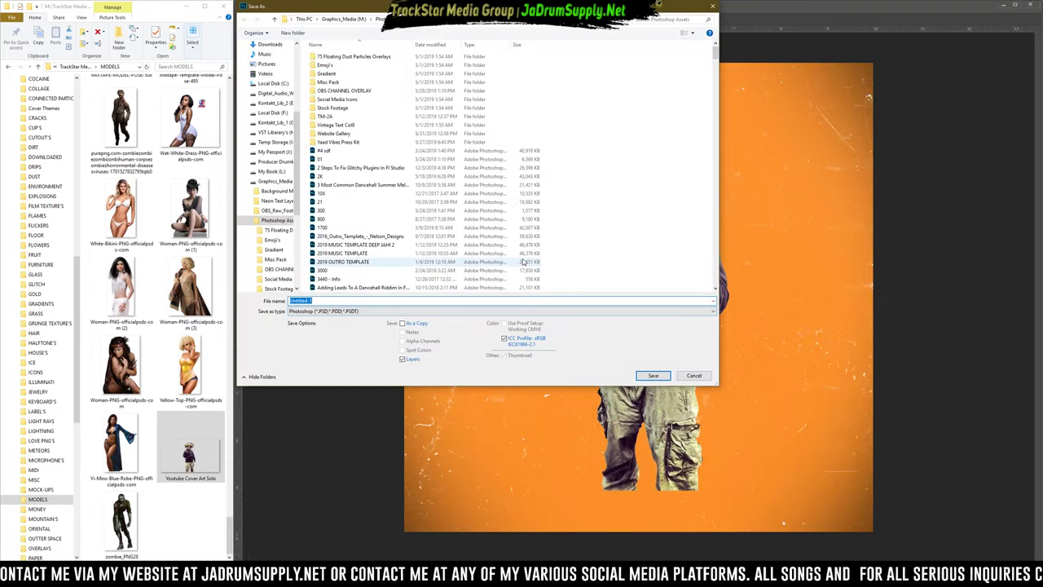
{"action": "type", "text": "sLOPPY tOPPY rIDDIM"}
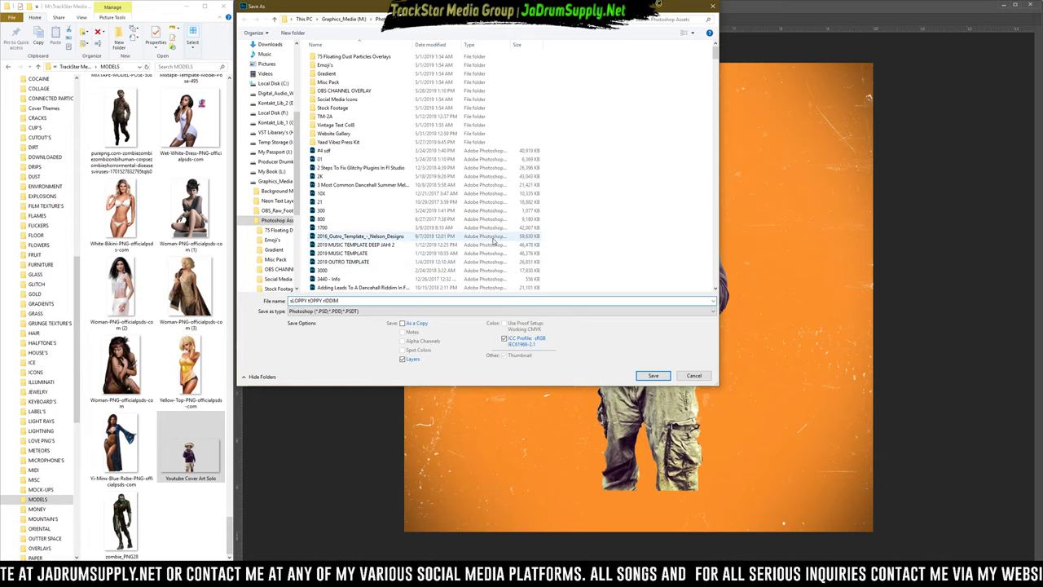
{"action": "key", "text": "Return"}
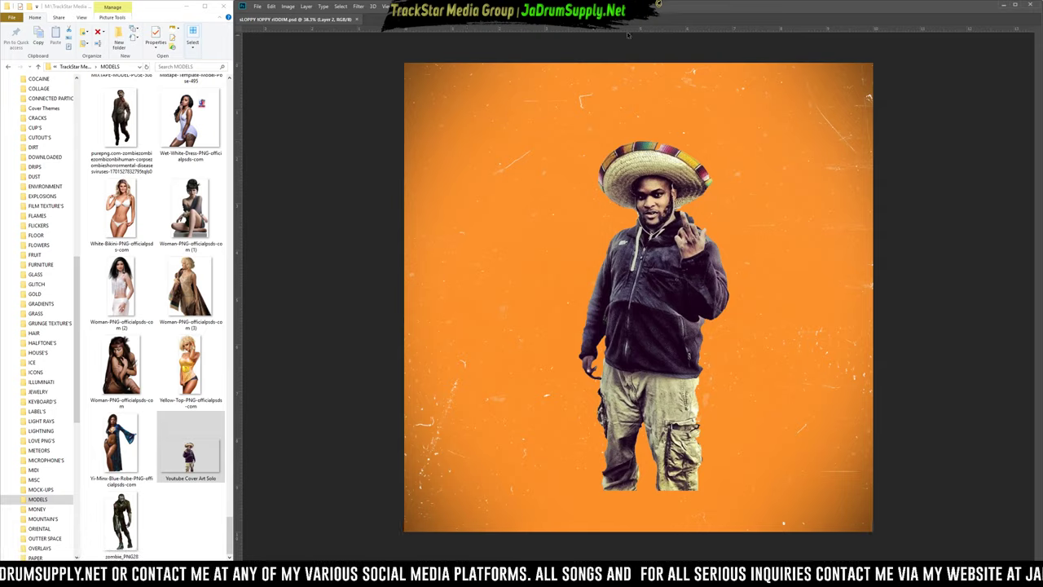
{"action": "left_click", "coordinate": [357, 20]}
{"action": "left_click", "coordinate": [378, 120]}
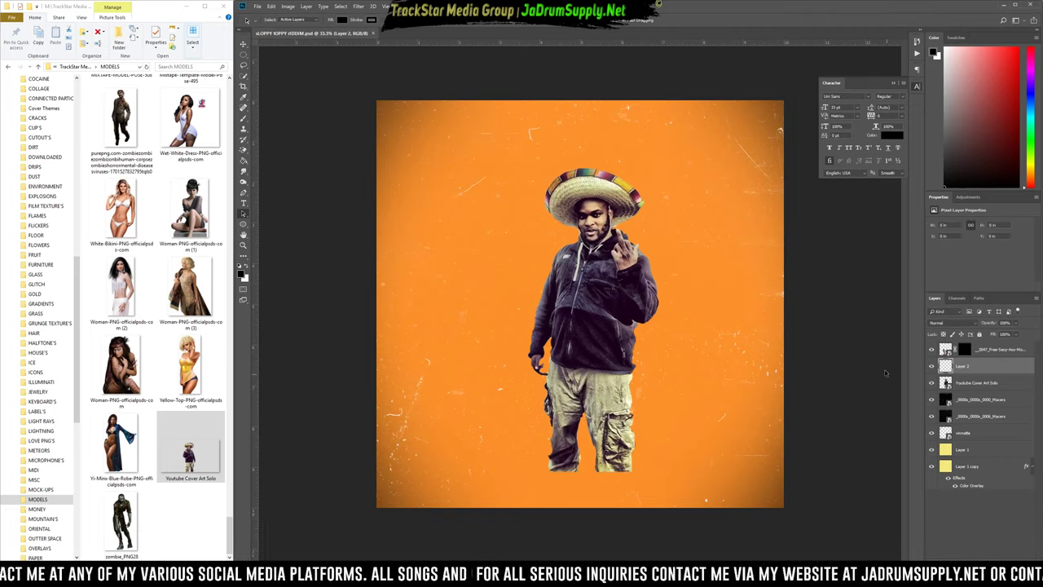
Target the __0047 model layer's mask, restore the canvas selection around the bottle's end, and shrink the Brush tip.
{"action": "left_click", "coordinate": [963, 349]}
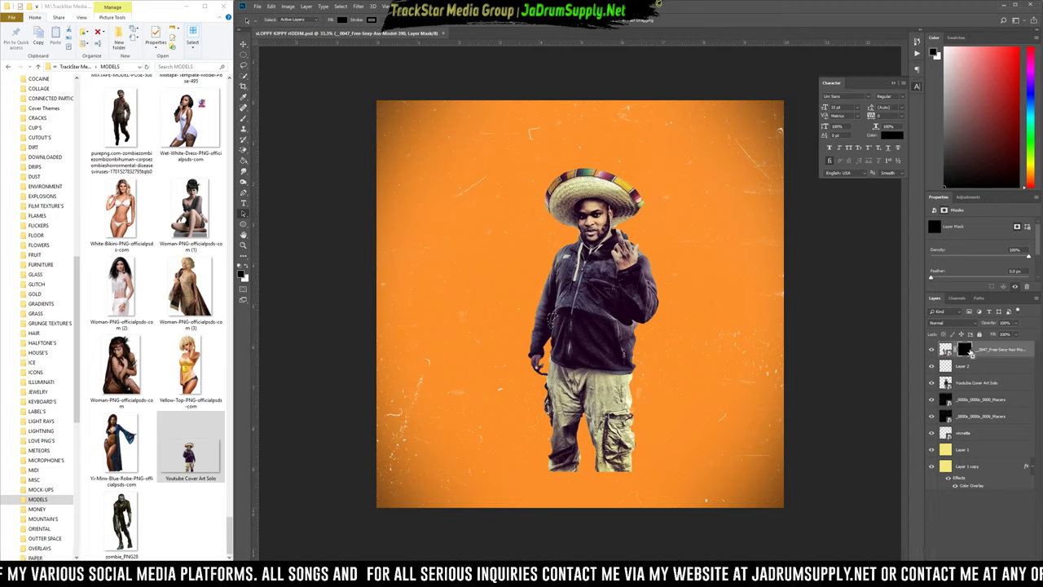
{"action": "key", "text": "ctrl+a"}
{"action": "key", "text": "b"}
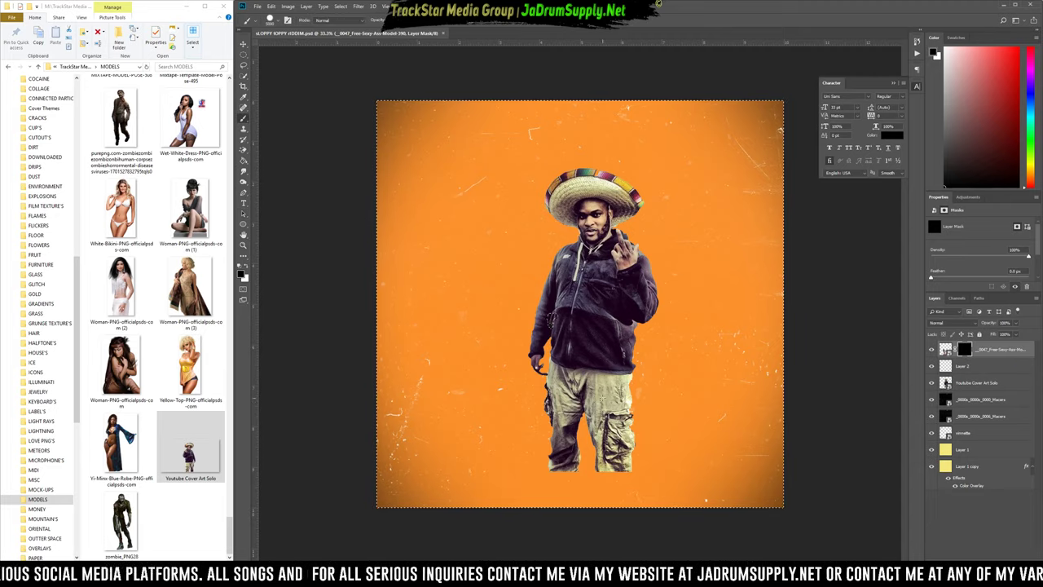
{"action": "right_click", "coordinate": [526, 310]}
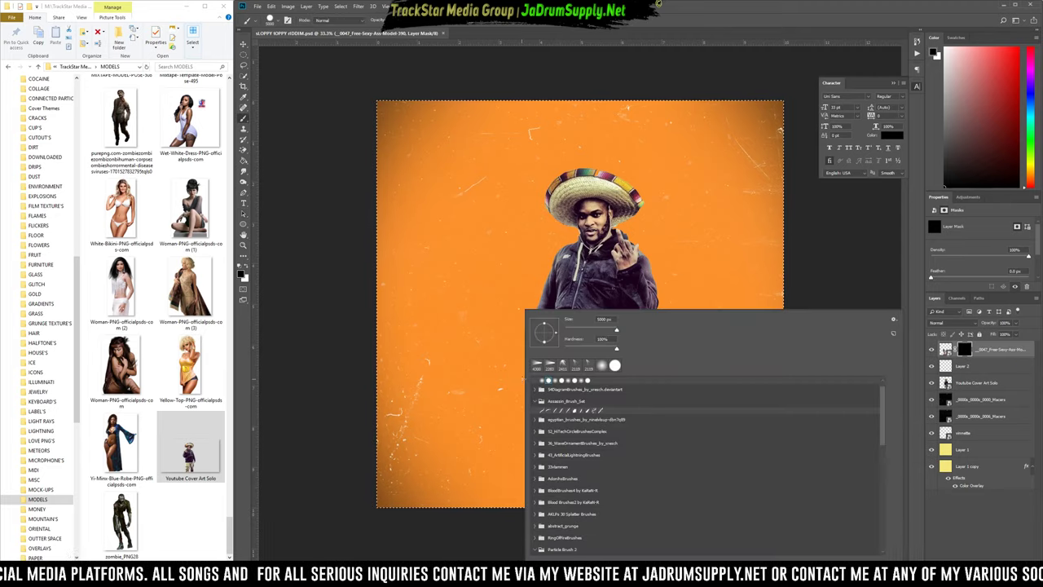
{"action": "left_click", "coordinate": [586, 328]}
{"action": "key", "text": "Return"}
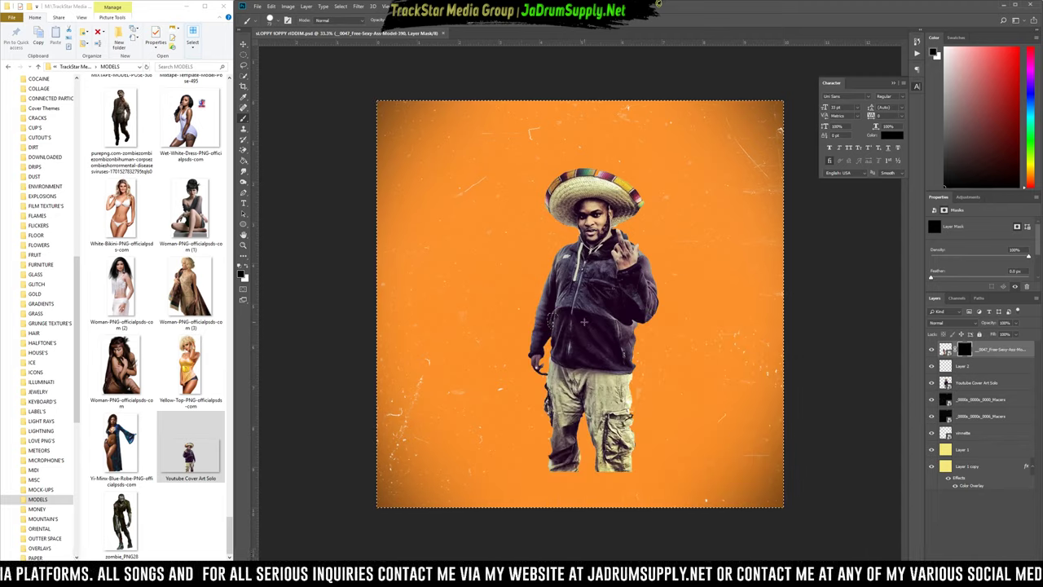
{"action": "key", "text": "Caps_Lock"}
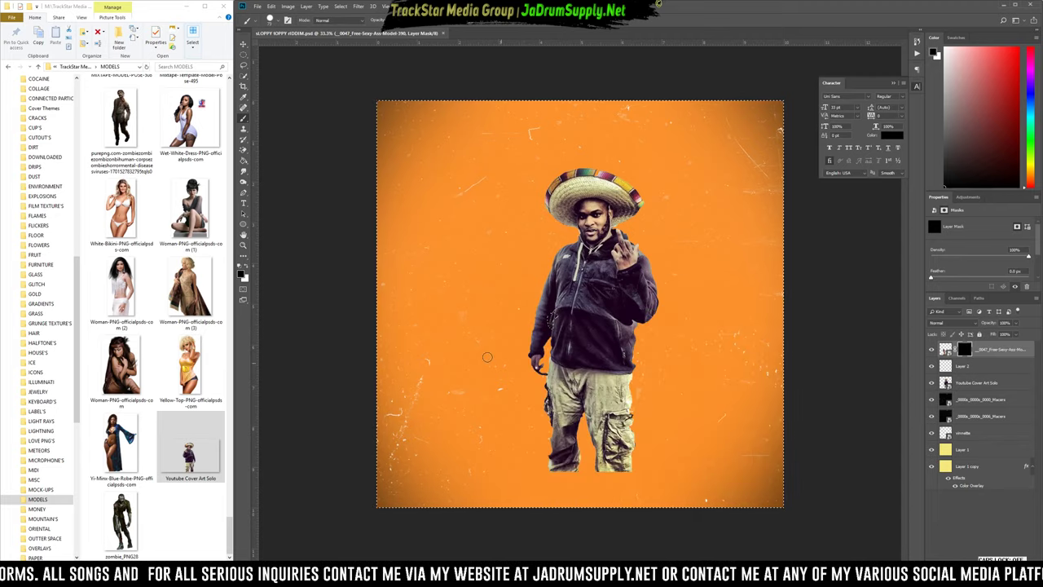
Paint the layer mask with white at full strength to bring back the woman and her bottle in front of the man.
{"action": "mouse_move", "coordinate": [509, 404]}
{"action": "left_mouse_down"}
{"action": "mouse_move", "coordinate": [501, 308]}
{"action": "mouse_move", "coordinate": [519, 305]}
{"action": "left_mouse_up"}
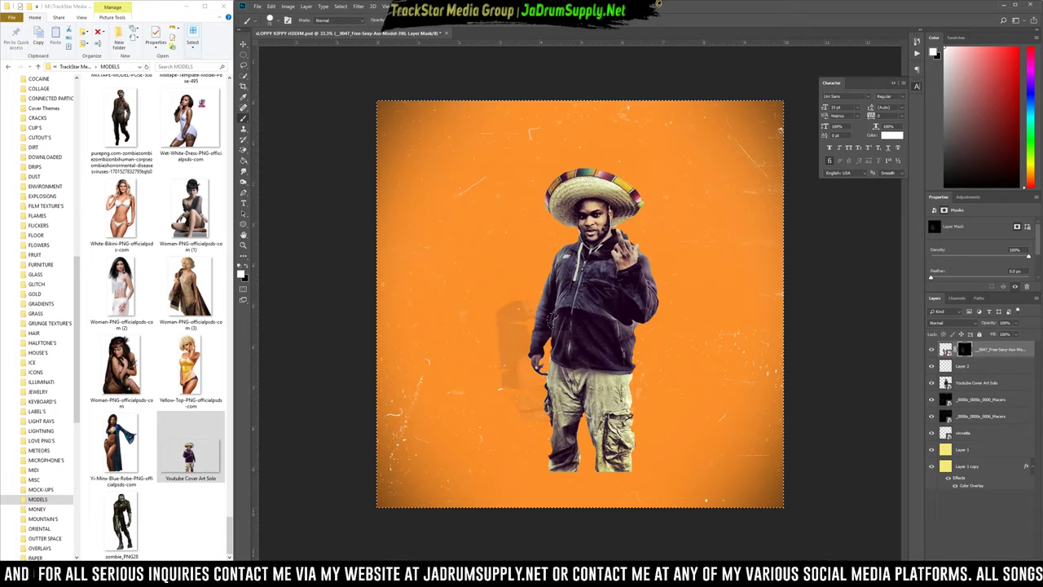
{"action": "left_click", "coordinate": [408, 20]}
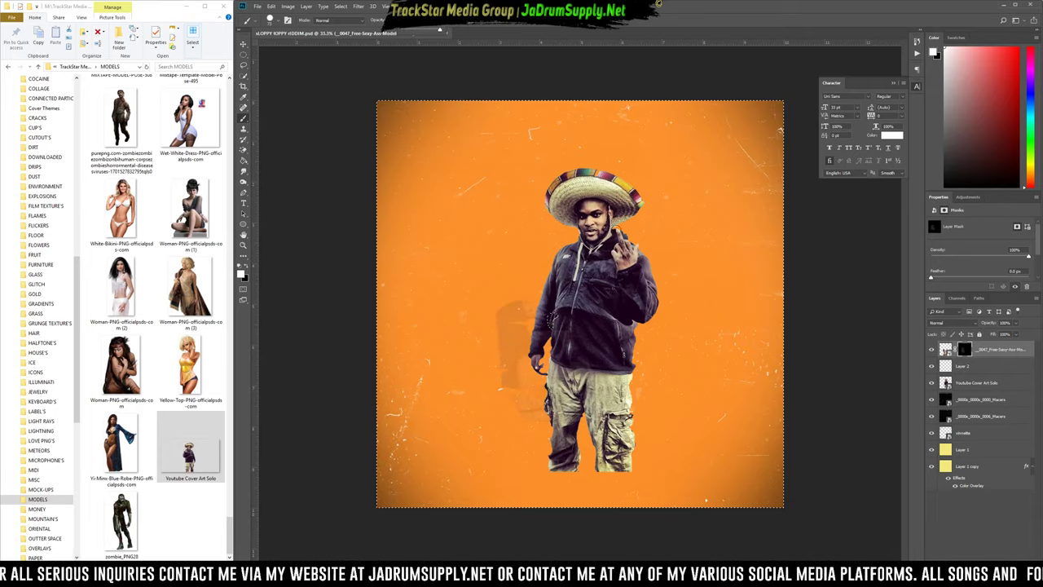
{"action": "mouse_move", "coordinate": [522, 303]}
{"action": "left_mouse_down"}
{"action": "mouse_move", "coordinate": [580, 309]}
{"action": "mouse_move", "coordinate": [562, 324]}
{"action": "mouse_move", "coordinate": [595, 359]}
{"action": "mouse_move", "coordinate": [538, 384]}
{"action": "mouse_move", "coordinate": [504, 356]}
{"action": "mouse_move", "coordinate": [544, 411]}
{"action": "mouse_move", "coordinate": [554, 509]}
{"action": "left_mouse_up"}
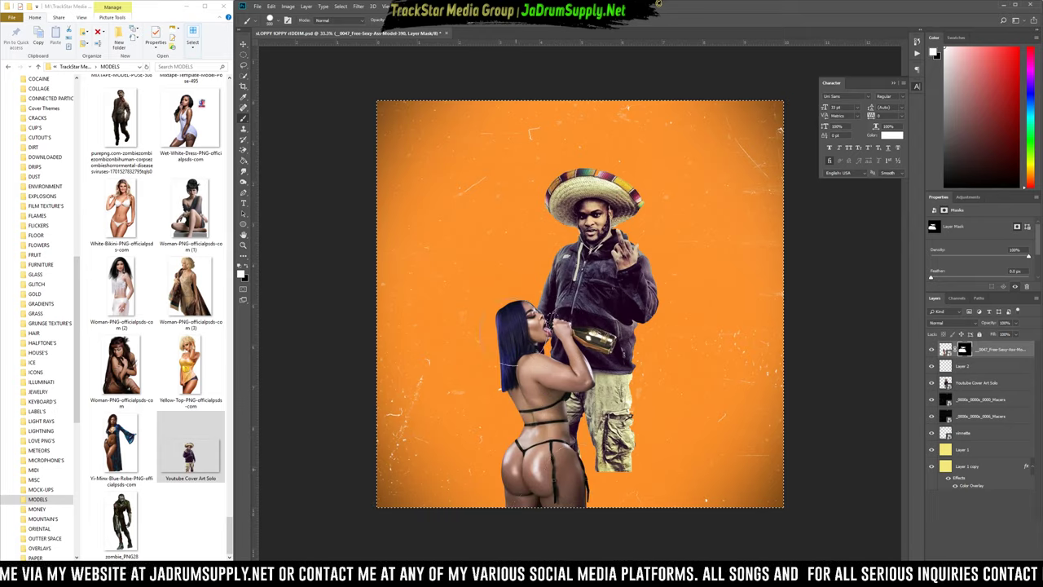
Mask out the bottle's end between the woman's mouth and fist by painting black inside the selection with a smaller brush.
{"action": "scroll", "coordinate": [562, 334], "scroll_direction": "up", "scroll_amount": 6}
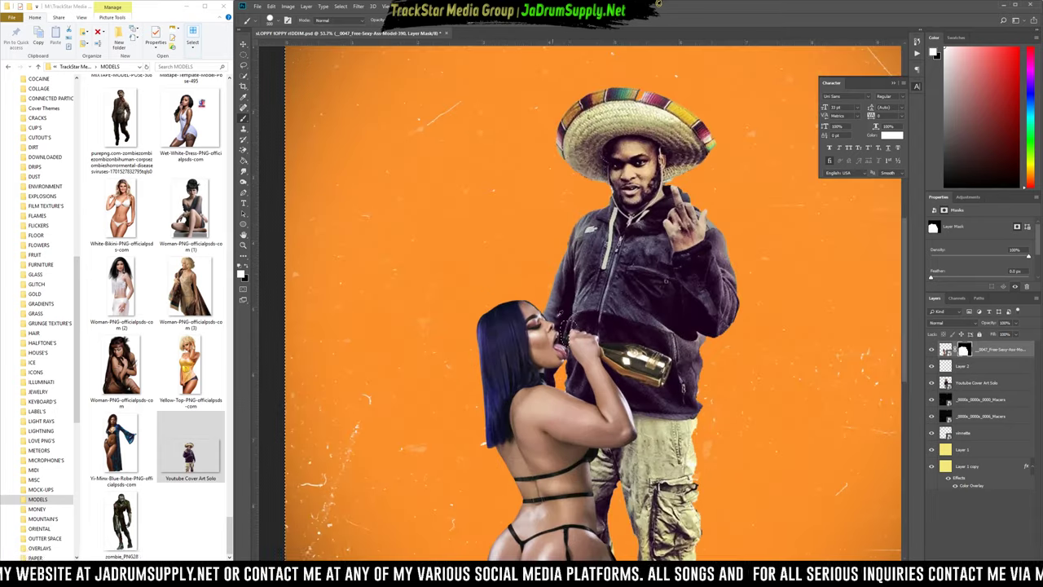
{"action": "scroll", "coordinate": [569, 350], "scroll_direction": "up", "scroll_amount": 2}
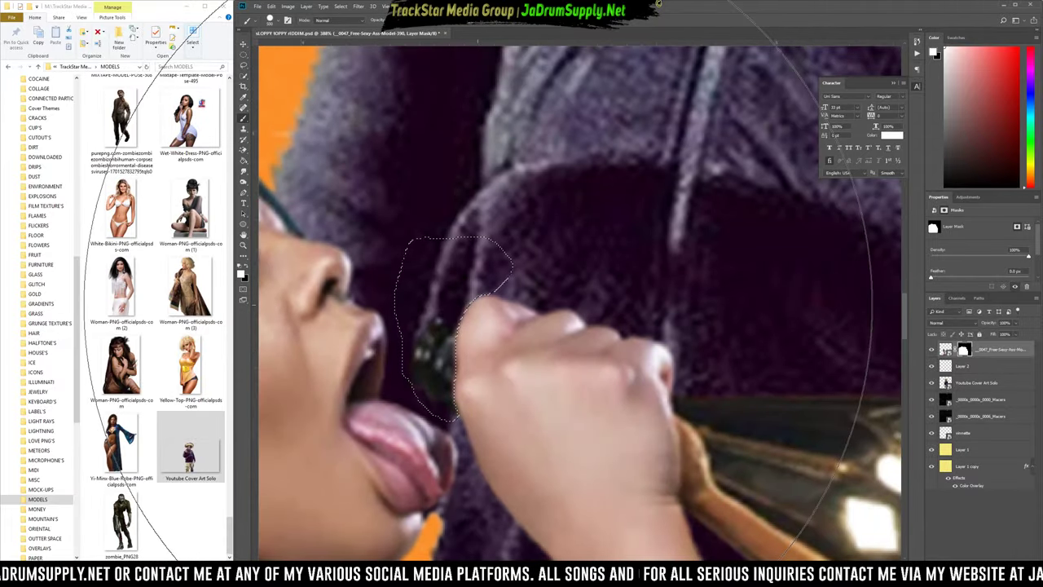
{"action": "key", "text": "bracketleft"}
{"action": "key", "text": "bracketleft"}
{"action": "key", "text": "bracketleft"}
{"action": "key", "text": "bracketleft"}
{"action": "key", "text": "bracketleft"}
{"action": "key", "text": "bracketleft"}
{"action": "key", "text": "bracketleft"}
{"action": "key", "text": "bracketleft"}
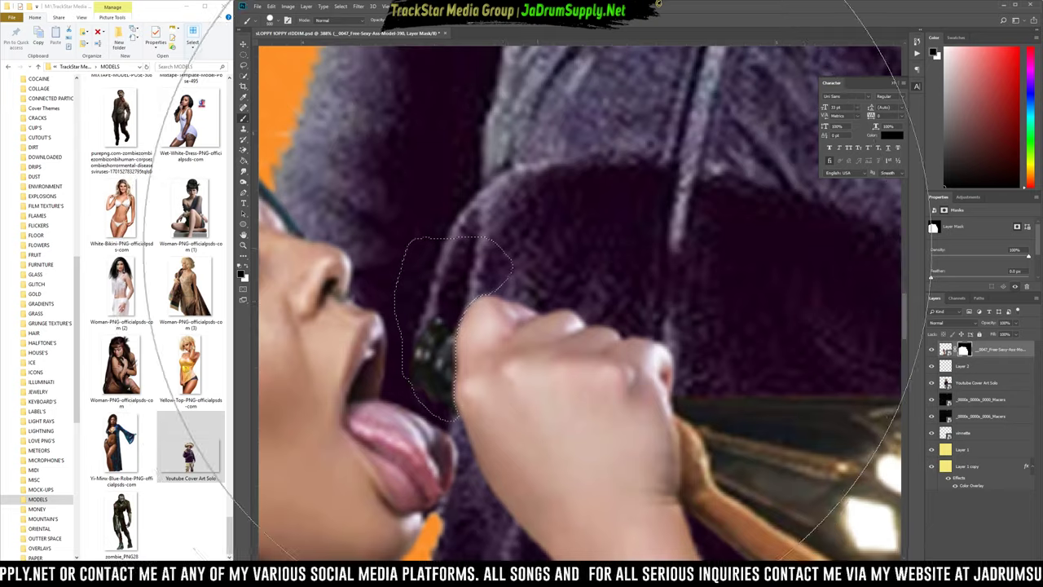
{"action": "mouse_move", "coordinate": [493, 258]}
{"action": "left_mouse_down"}
{"action": "mouse_move", "coordinate": [468, 262]}
{"action": "mouse_move", "coordinate": [451, 290]}
{"action": "mouse_move", "coordinate": [438, 361]}
{"action": "mouse_move", "coordinate": [436, 331]}
{"action": "left_mouse_up"}
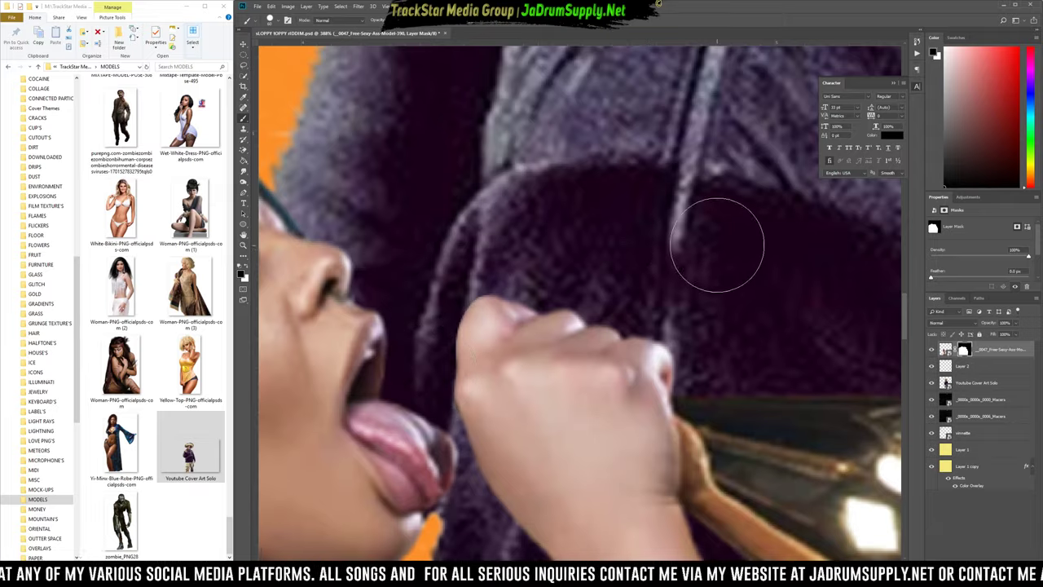
Start a Pen path at the woman's wrist crease, placing anchors where the hand's edge meets the bottle neck.
{"action": "scroll", "coordinate": [716, 245], "scroll_direction": "down", "scroll_amount": 5}
{"action": "scroll", "coordinate": [809, 353], "scroll_direction": "up", "scroll_amount": 2}
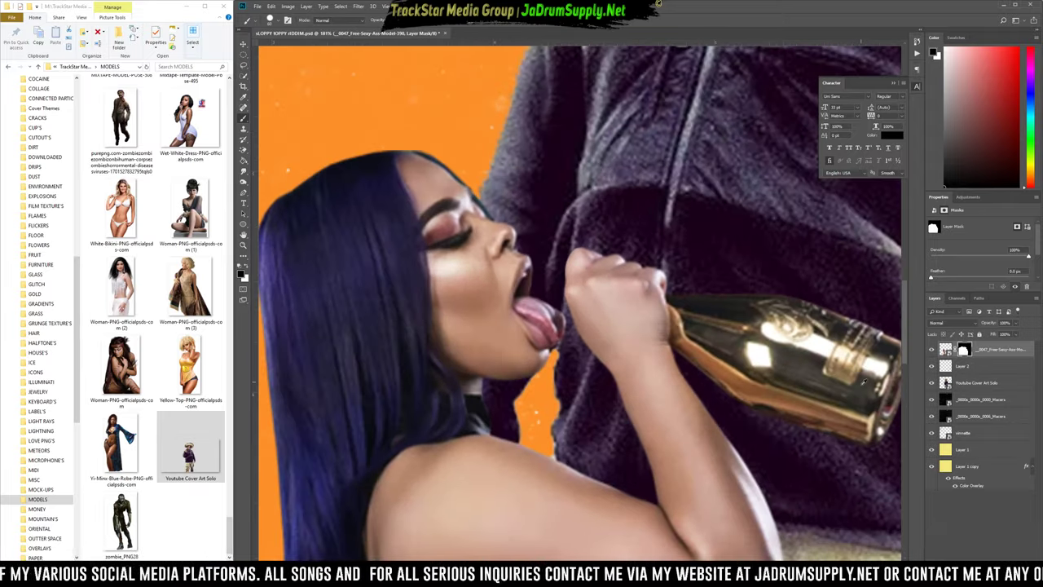
{"action": "scroll", "coordinate": [681, 335], "scroll_direction": "up", "scroll_amount": 6}
{"action": "scroll", "coordinate": [670, 318], "scroll_direction": "down", "scroll_amount": 2}
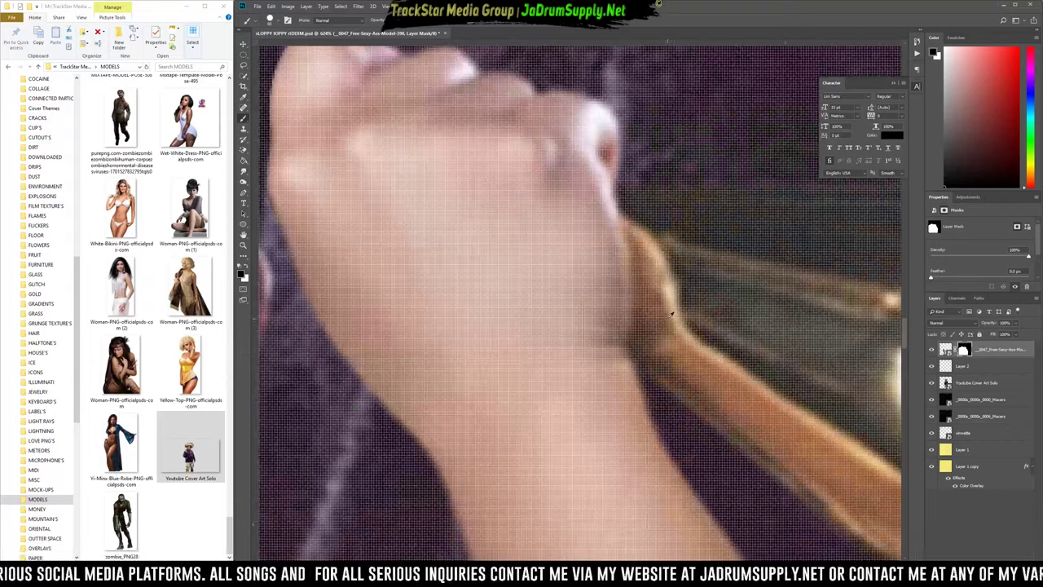
{"action": "key", "text": "p"}
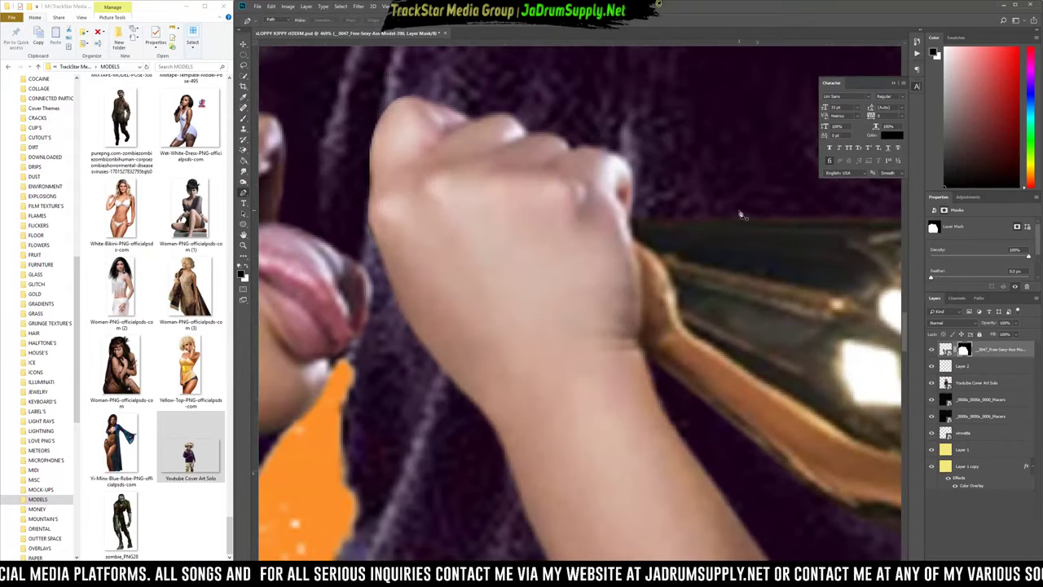
{"action": "scroll", "coordinate": [643, 356], "scroll_direction": "up", "scroll_amount": 2}
{"action": "scroll", "coordinate": [645, 356], "scroll_direction": "up", "scroll_amount": 1}
{"action": "left_click", "coordinate": [641, 354]}
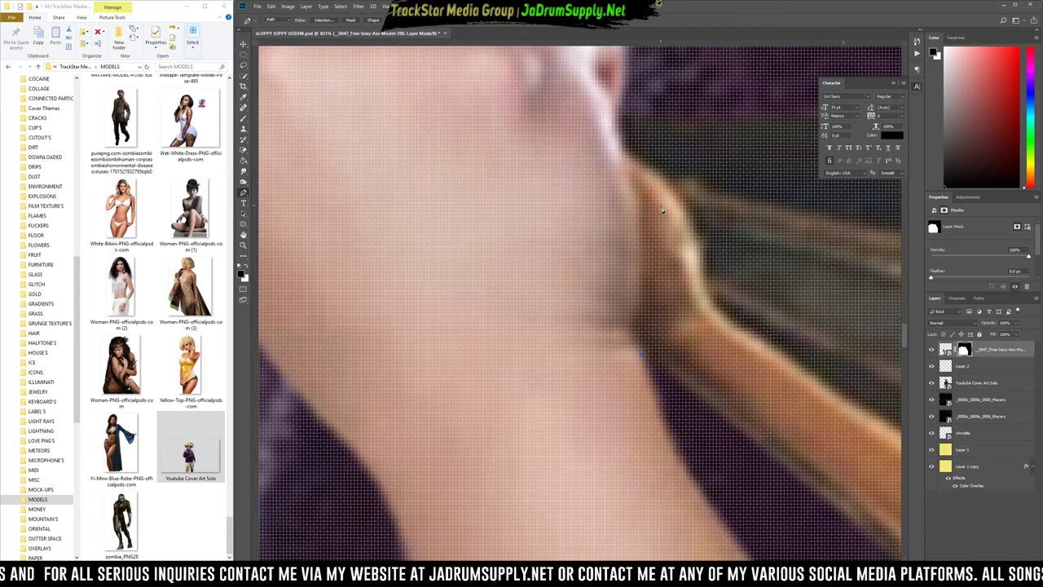
{"action": "scroll", "coordinate": [641, 352], "scroll_direction": "up", "scroll_amount": 4, "text": "alt"}
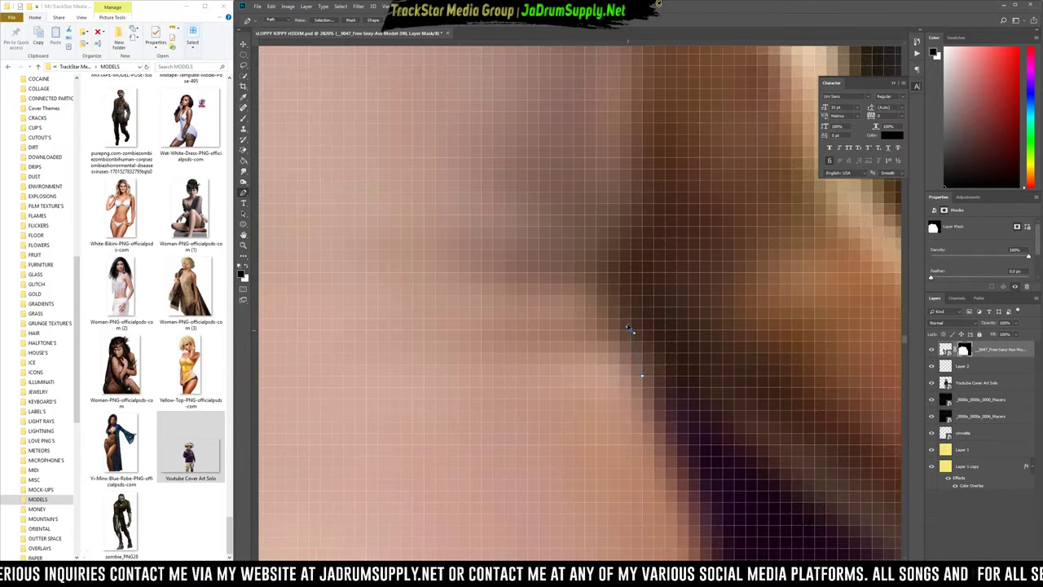
{"action": "left_click", "coordinate": [630, 329]}
{"action": "left_click", "coordinate": [608, 284]}
{"action": "left_click", "coordinate": [598, 274]}
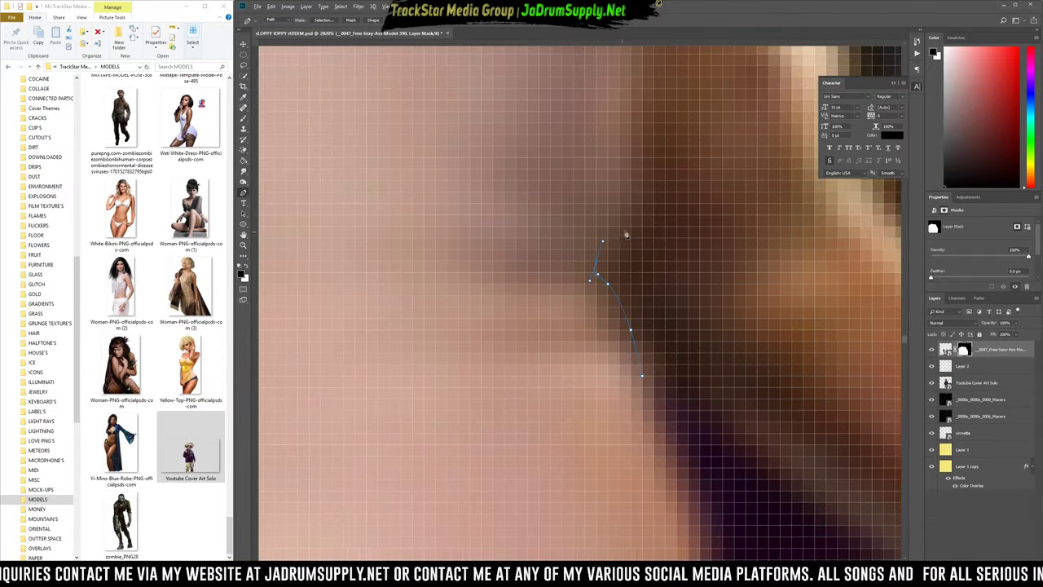
Continue the Pen path with curved anchors along the fist's edge beside the bottle neck, up to the knuckles.
{"action": "scroll", "coordinate": [624, 237], "scroll_direction": "down", "scroll_amount": 4, "text": "alt"}
{"action": "left_click", "coordinate": [606, 77]}
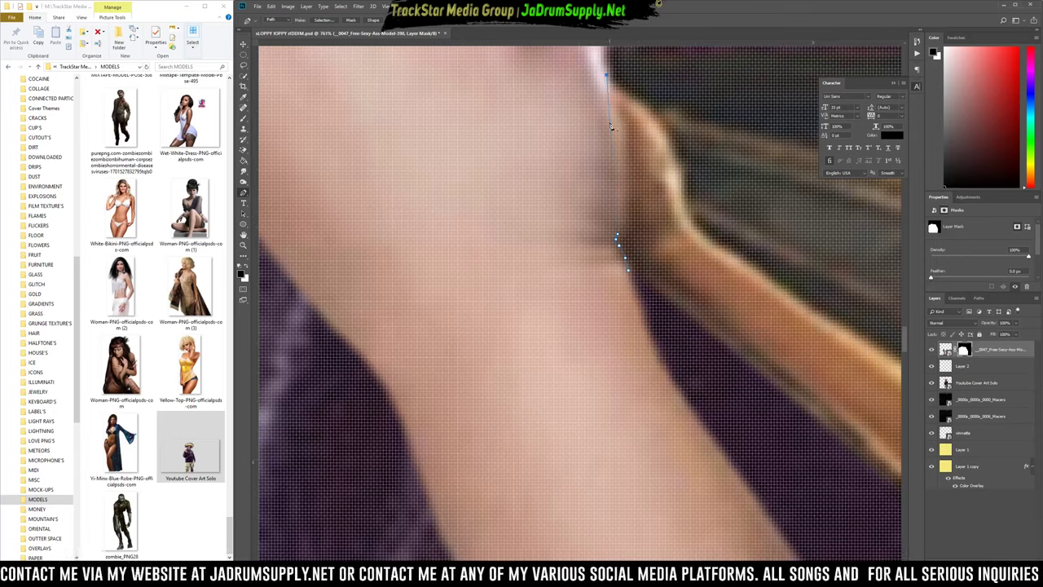
{"action": "left_click_drag", "start_coordinate": [613, 188], "coordinate": [628, 179]}
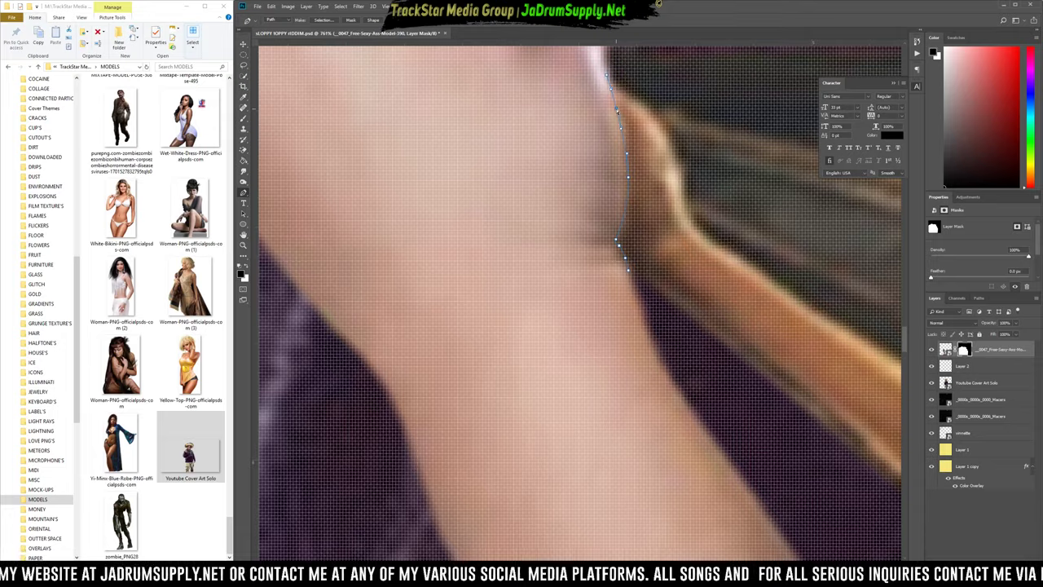
{"action": "scroll", "coordinate": [643, 106], "scroll_direction": "down", "scroll_amount": 5, "text": "alt"}
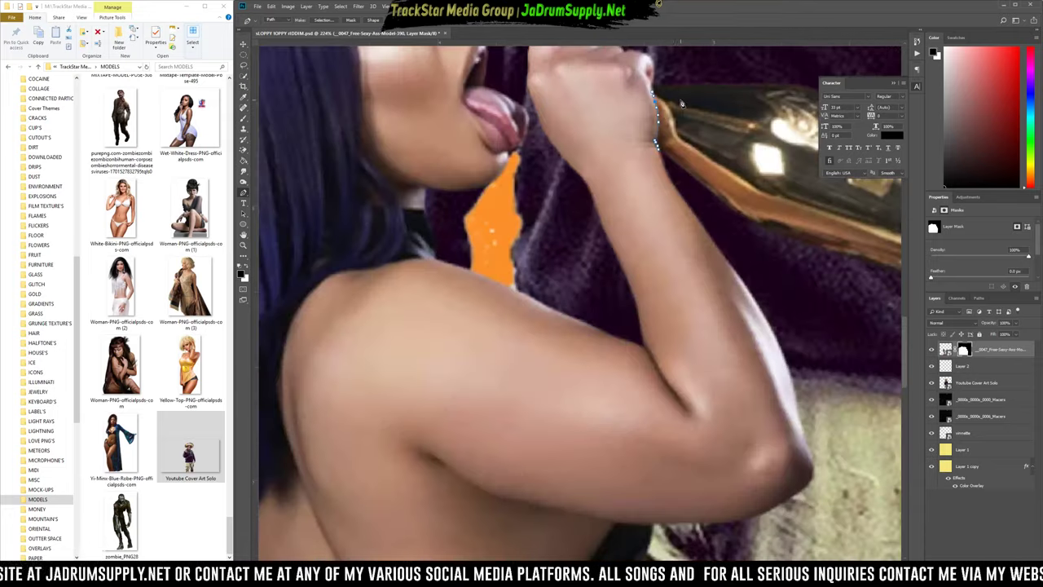
{"action": "scroll", "coordinate": [675, 104], "scroll_direction": "up", "scroll_amount": 6, "text": "alt"}
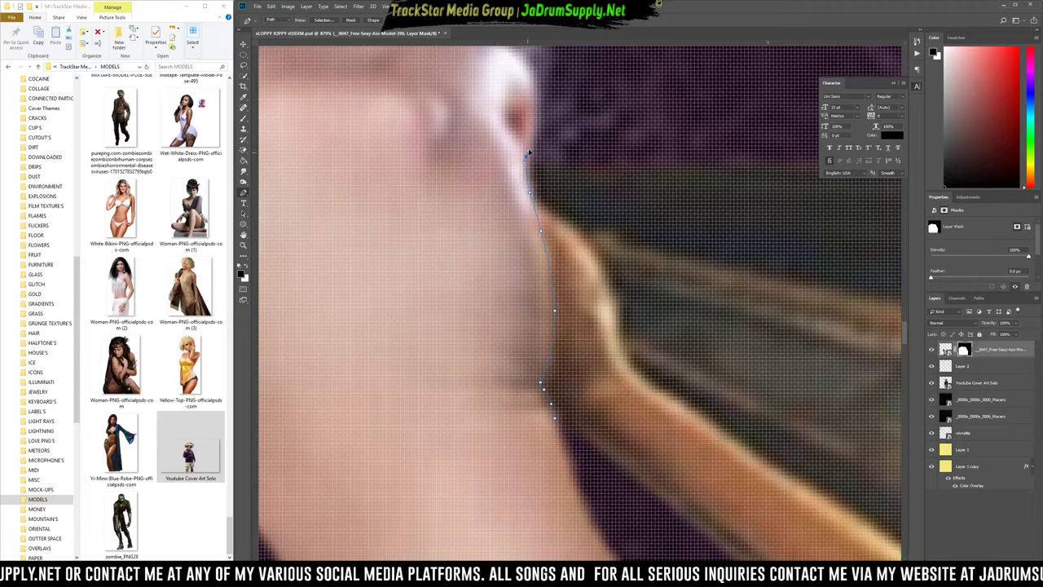
Extend the Pen path loosely around the whole bottle and close it at the woman's wrist.
{"action": "scroll", "coordinate": [643, 87], "scroll_direction": "down", "scroll_amount": 12, "text": "alt"}
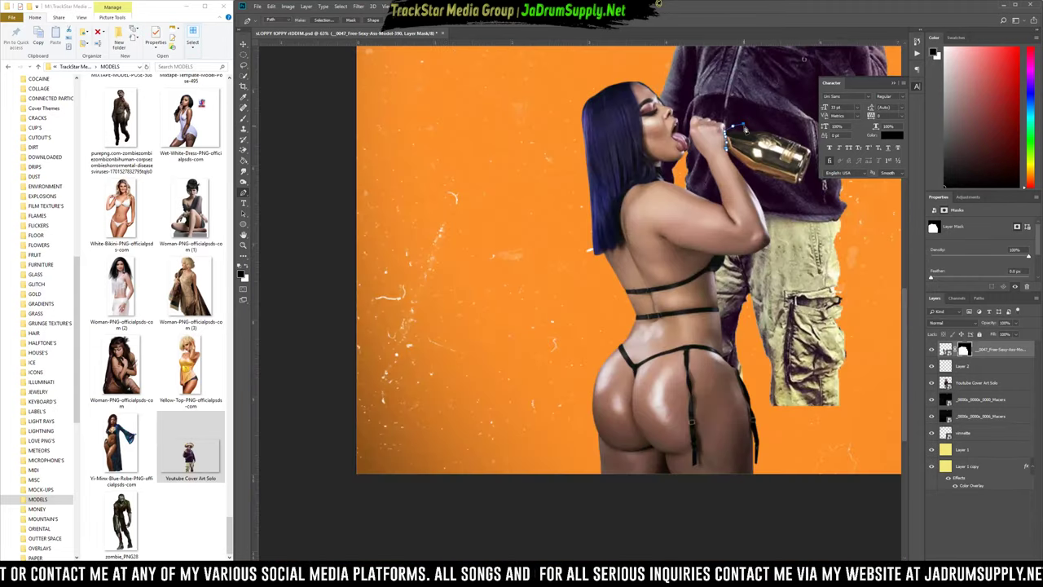
{"action": "scroll", "coordinate": [679, 315], "scroll_direction": "up", "scroll_amount": 3, "text": "alt"}
{"action": "scroll", "coordinate": [634, 402], "scroll_direction": "down", "scroll_amount": 3}
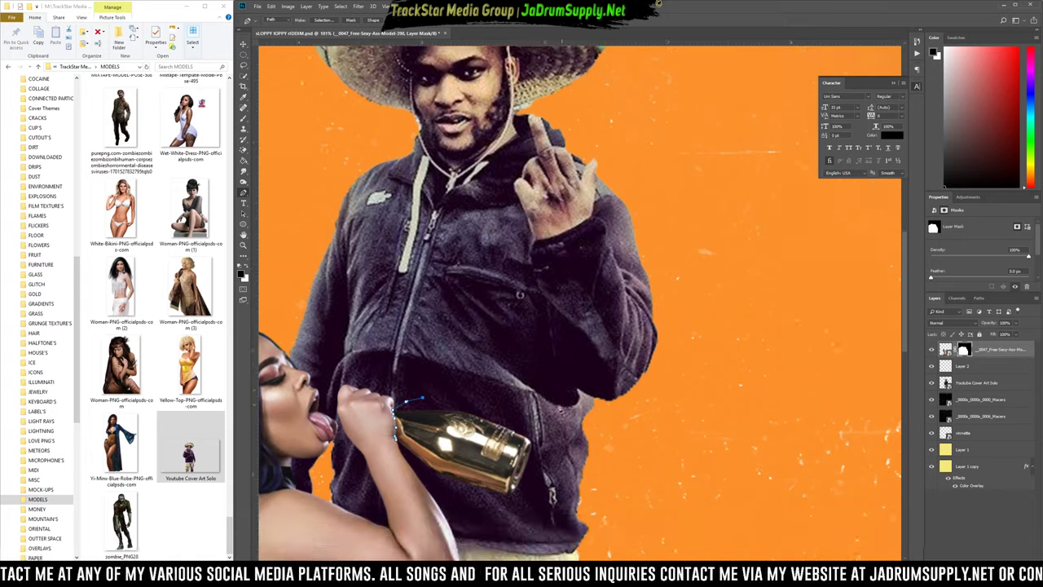
{"action": "left_click", "coordinate": [566, 351]}
{"action": "left_click", "coordinate": [614, 420]}
{"action": "left_click", "coordinate": [607, 470]}
{"action": "left_click", "coordinate": [530, 507]}
{"action": "left_click", "coordinate": [480, 471]}
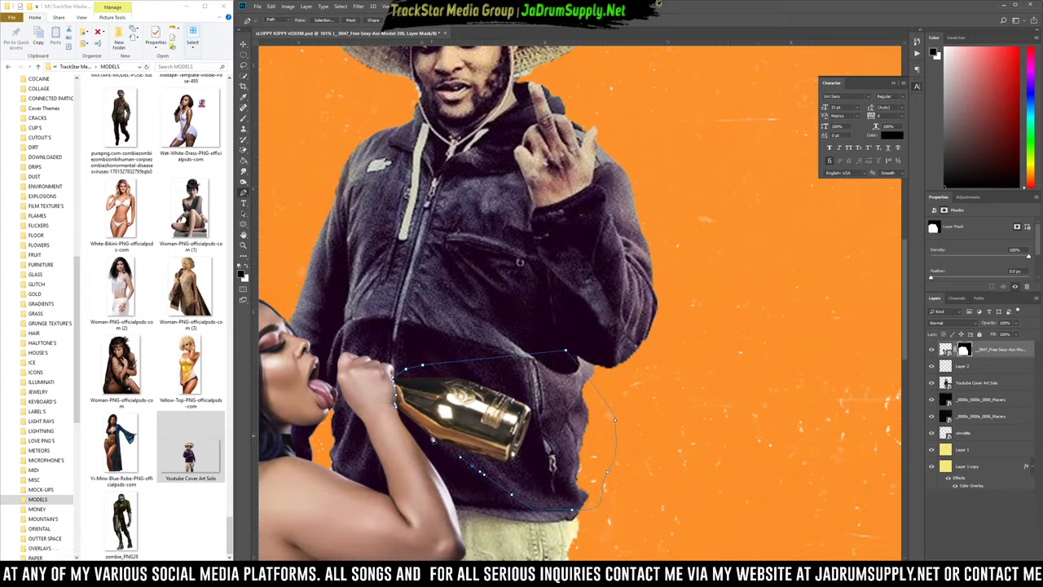
{"action": "left_click", "coordinate": [400, 415]}
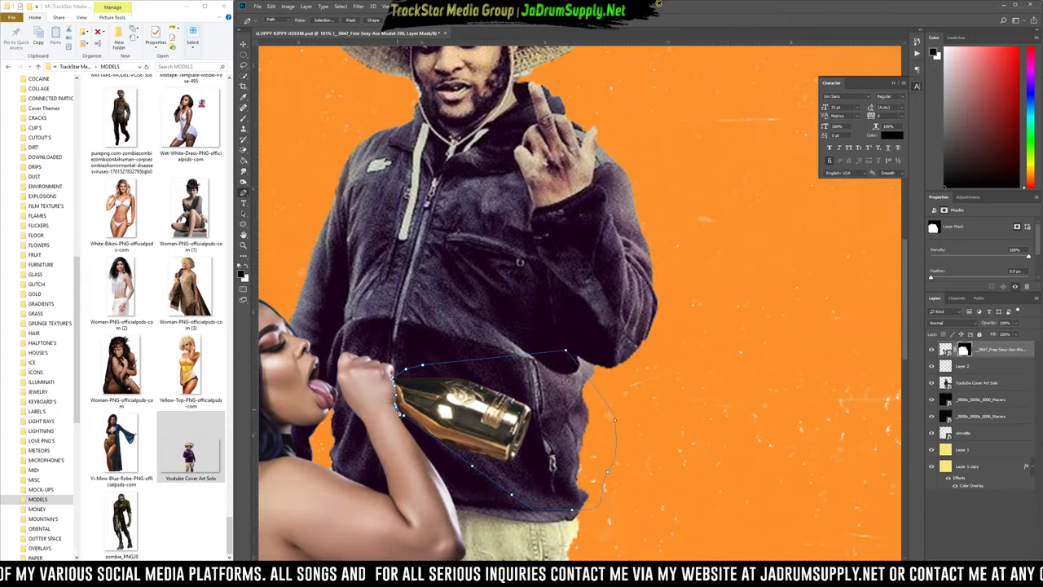
Convert the path to a selection, hide the bottle by painting black on the __0047 layer mask, and deselect.
{"action": "right_click", "coordinate": [420, 407]}
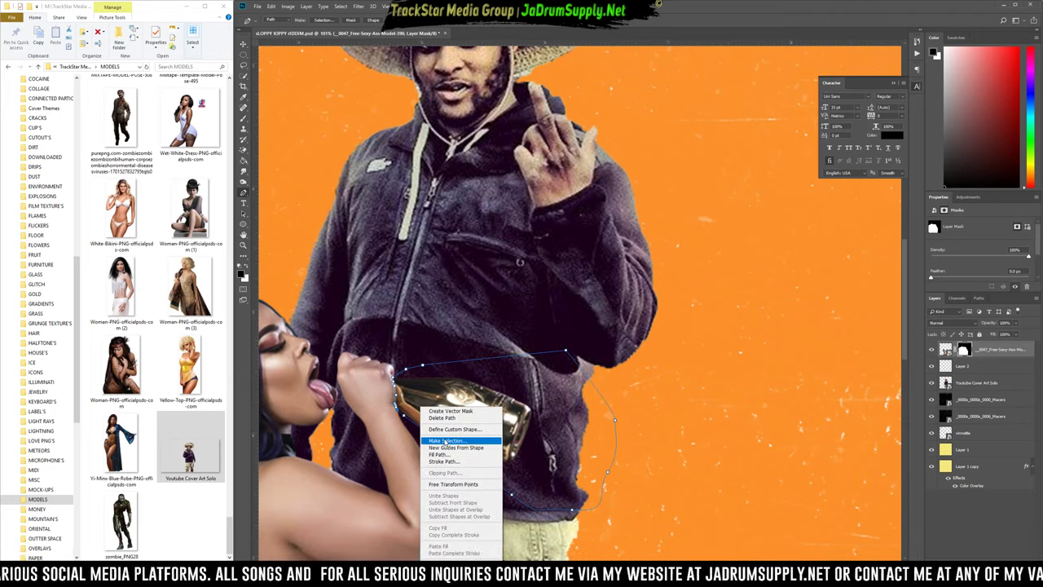
{"action": "left_click", "coordinate": [445, 441]}
{"action": "key", "text": "Return"}
{"action": "key", "text": "b"}
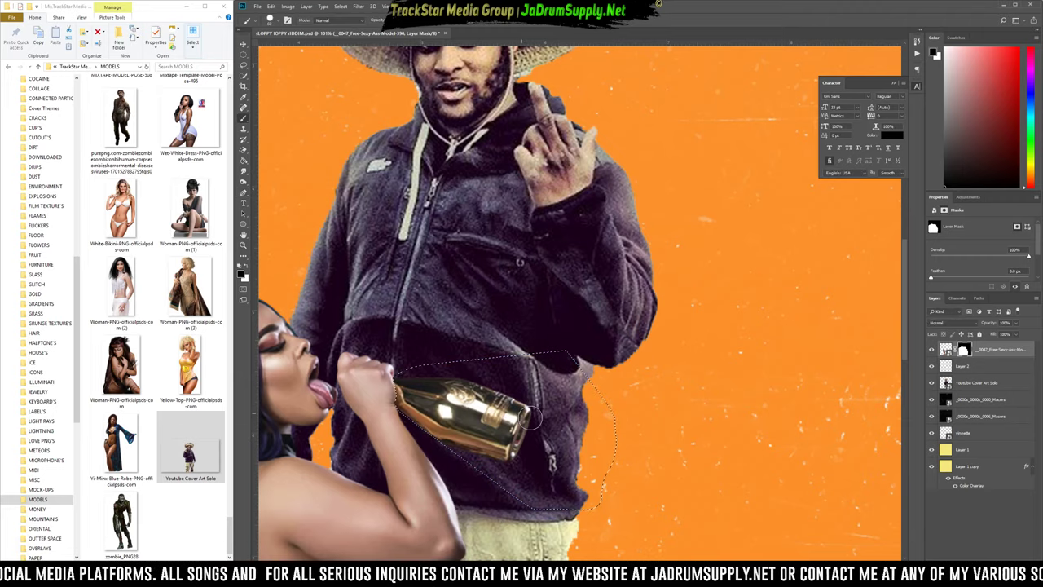
{"action": "mouse_move", "coordinate": [528, 417]}
{"action": "left_mouse_down"}
{"action": "mouse_move", "coordinate": [496, 451]}
{"action": "mouse_move", "coordinate": [542, 439]}
{"action": "mouse_move", "coordinate": [448, 473]}
{"action": "mouse_move", "coordinate": [461, 480]}
{"action": "mouse_move", "coordinate": [572, 408]}
{"action": "mouse_move", "coordinate": [482, 417]}
{"action": "mouse_move", "coordinate": [403, 402]}
{"action": "mouse_move", "coordinate": [479, 391]}
{"action": "mouse_move", "coordinate": [396, 389]}
{"action": "mouse_move", "coordinate": [433, 370]}
{"action": "left_mouse_up"}
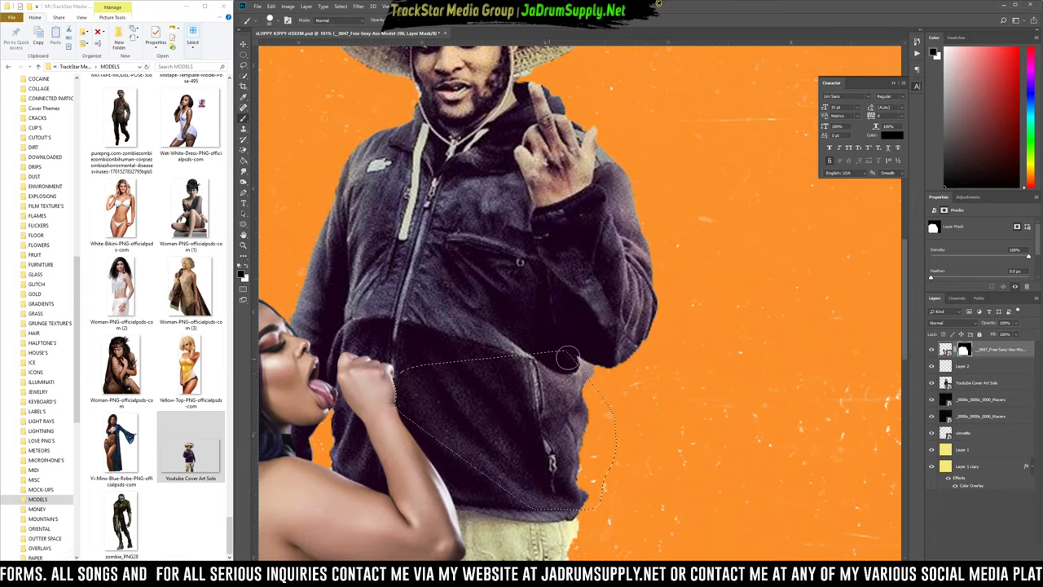
{"action": "key", "text": "ctrl+d"}
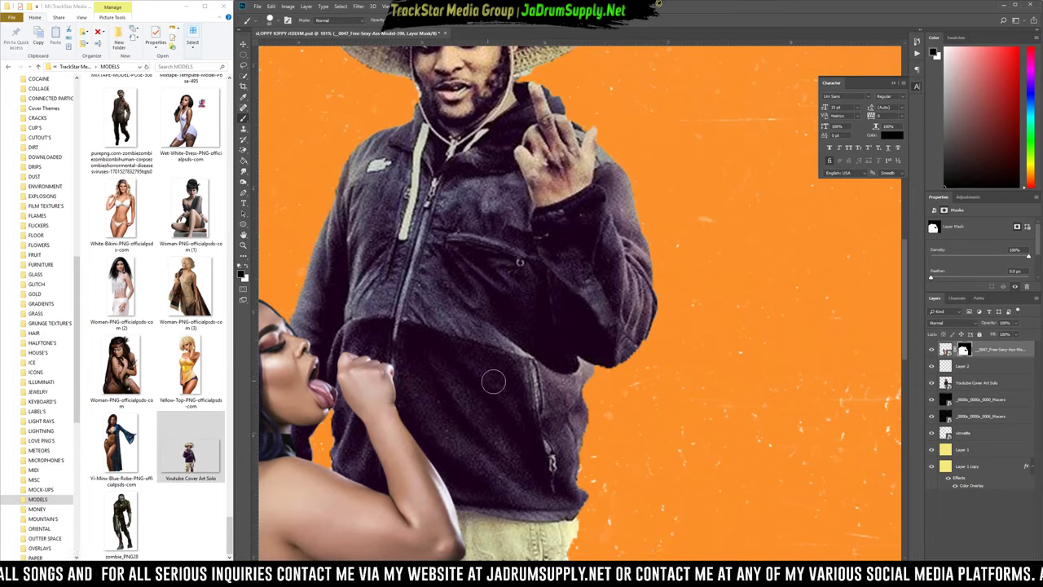
Move the man on the Youtube Cover Art Solo layer higher and slightly to the right behind the woman.
{"action": "scroll", "coordinate": [493, 381], "scroll_direction": "down", "scroll_amount": 6}
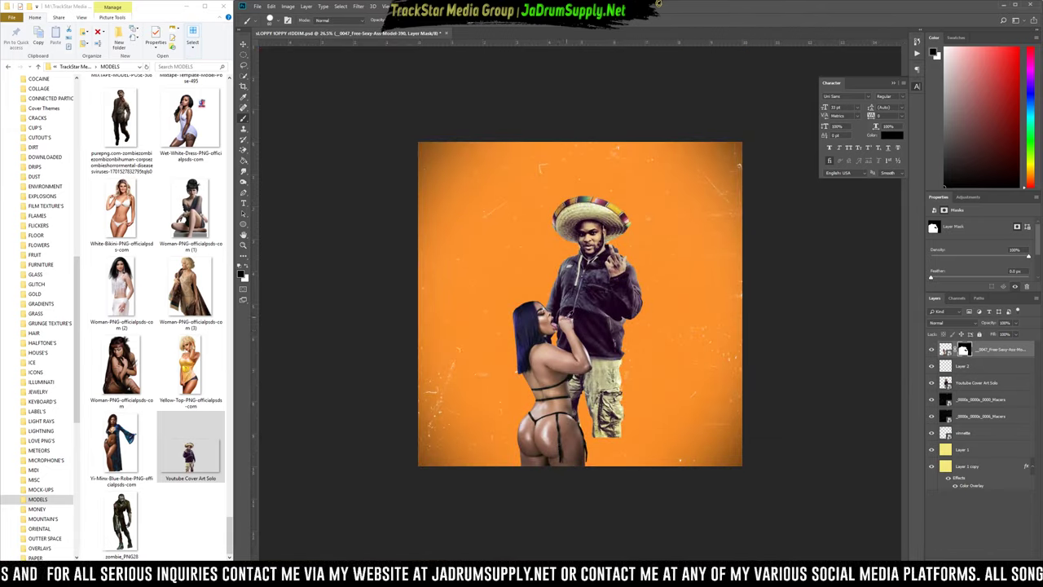
{"action": "left_click_drag", "start_coordinate": [602, 288], "coordinate": [604, 249]}
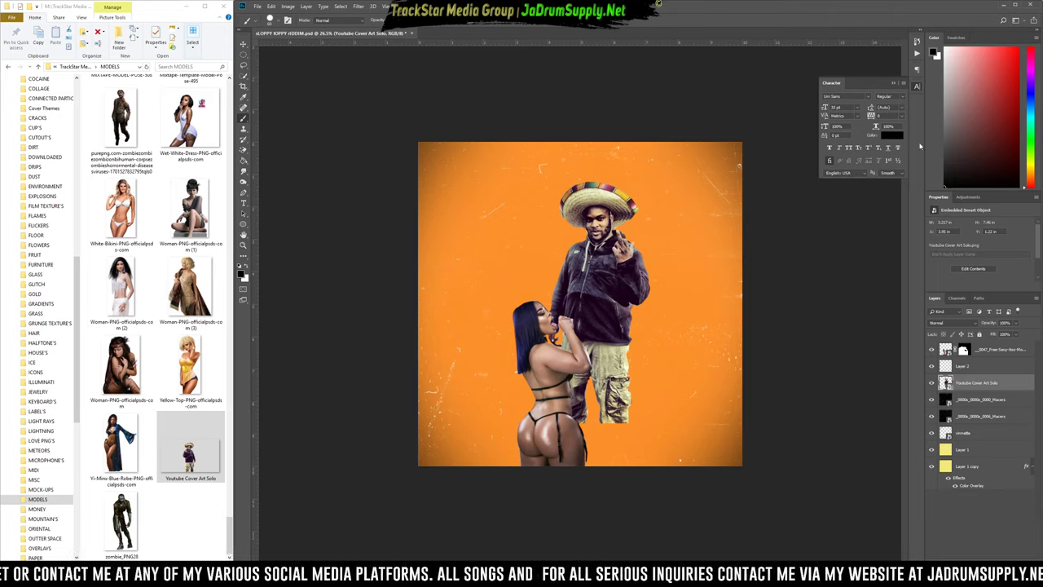
{"action": "scroll", "coordinate": [502, 183], "scroll_direction": "up", "scroll_amount": 3}
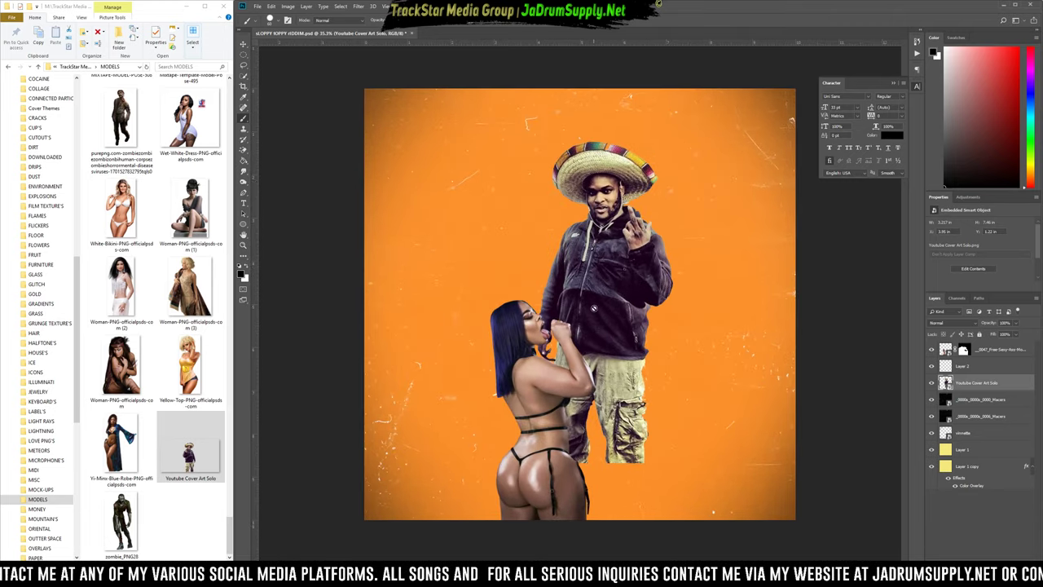
{"action": "left_click_drag", "start_coordinate": [594, 308], "coordinate": [606, 307]}
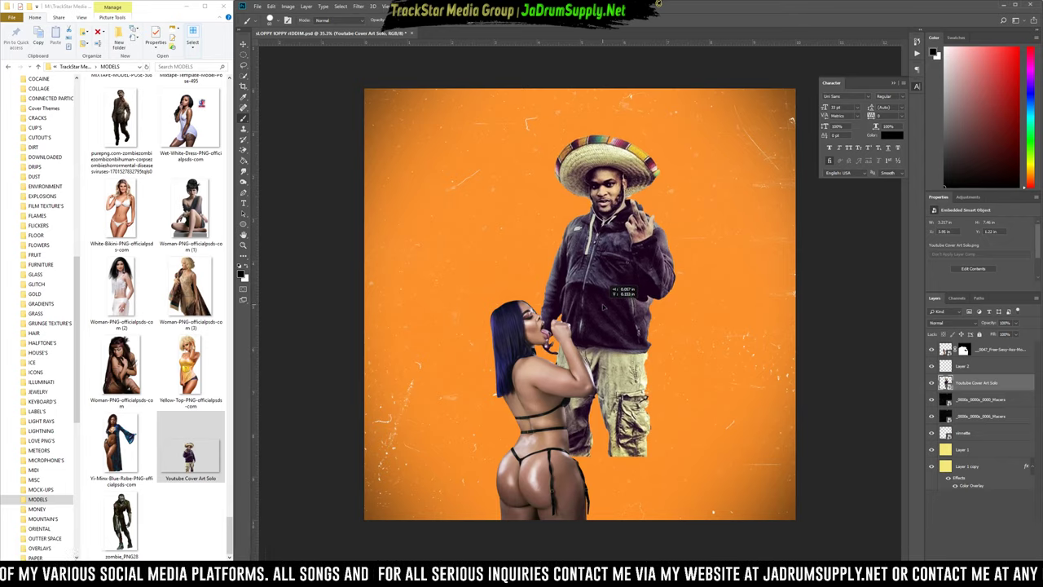
Scale the woman down slightly and place her at the canvas's lower edge, with her fist beside the man's hand.
{"action": "left_click_drag", "start_coordinate": [528, 389], "coordinate": [535, 394]}
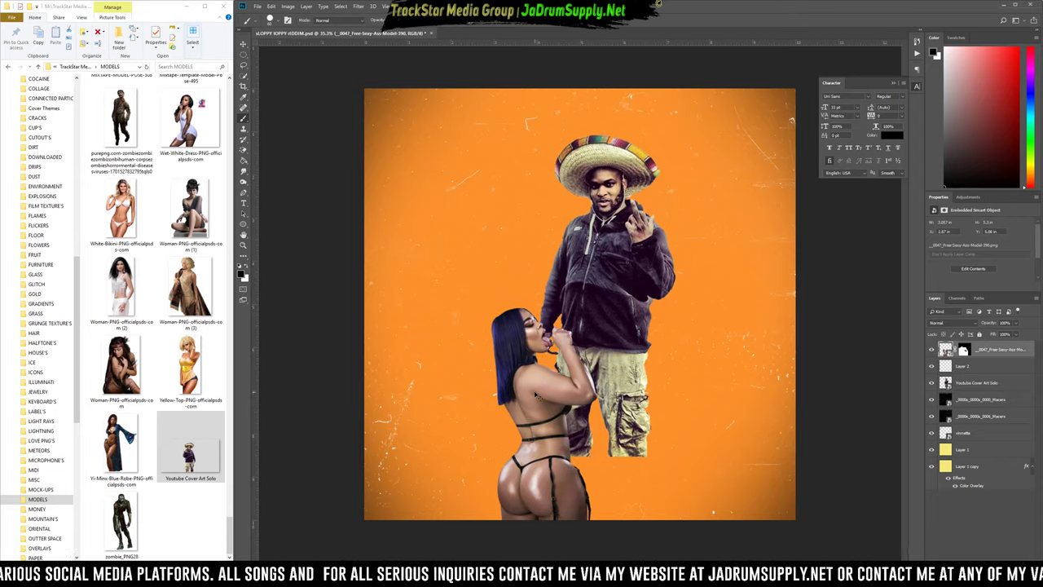
{"action": "key", "text": "ctrl+t"}
{"action": "left_click_drag", "start_coordinate": [428, 288], "coordinate": [444, 303]}
{"action": "left_click_drag", "start_coordinate": [544, 415], "coordinate": [537, 348]}
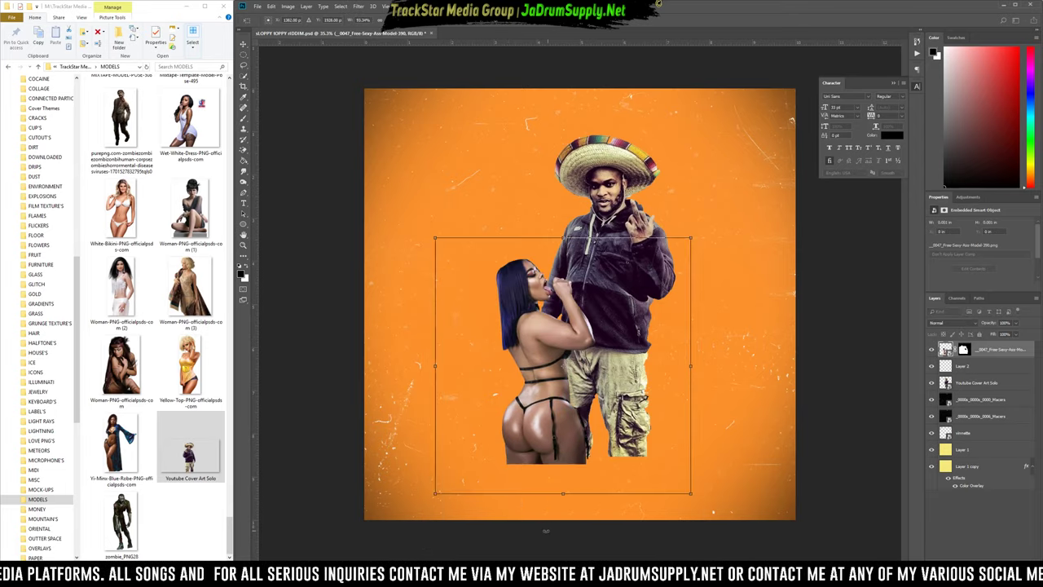
{"action": "left_click_drag", "start_coordinate": [563, 440], "coordinate": [552, 495]}
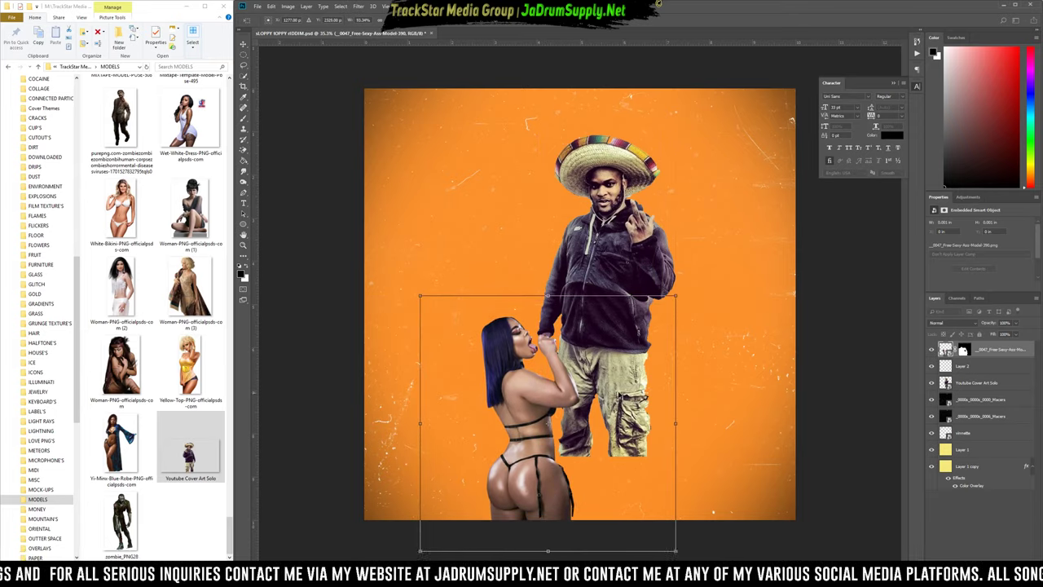
{"action": "key", "text": "Return"}
Nudge the man slightly upward and delete his Youtube Cover Art Solo layer.
{"action": "left_click_drag", "start_coordinate": [608, 299], "coordinate": [607, 294]}
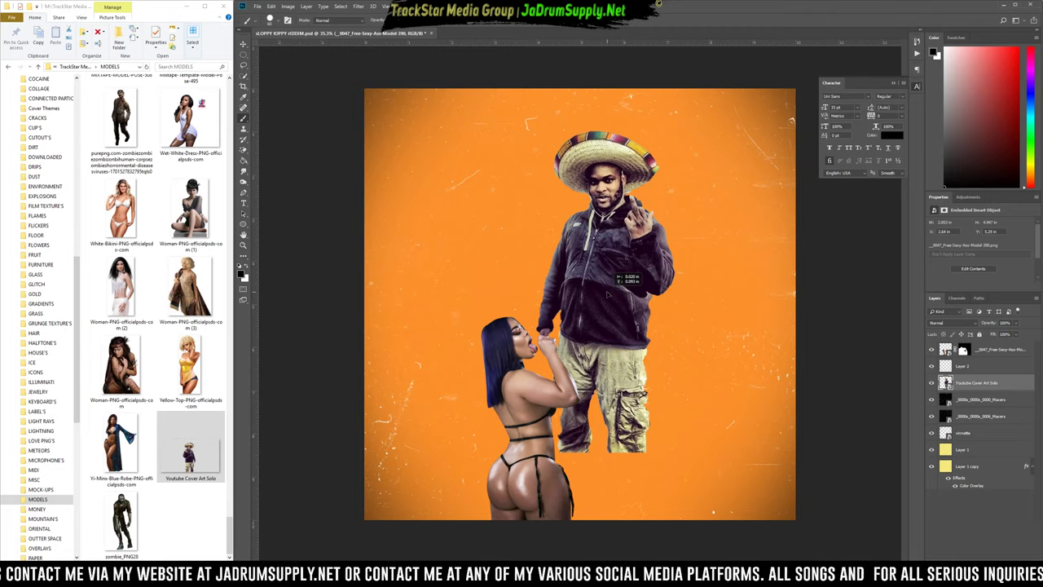
{"action": "left_click_drag", "start_coordinate": [607, 294], "coordinate": [606, 291]}
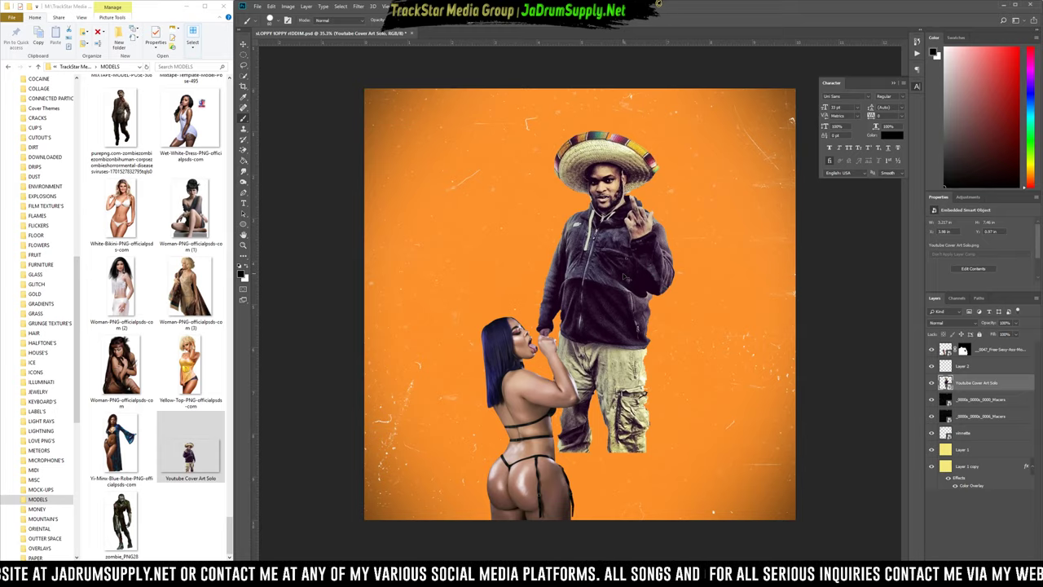
{"action": "key", "text": "Delete"}
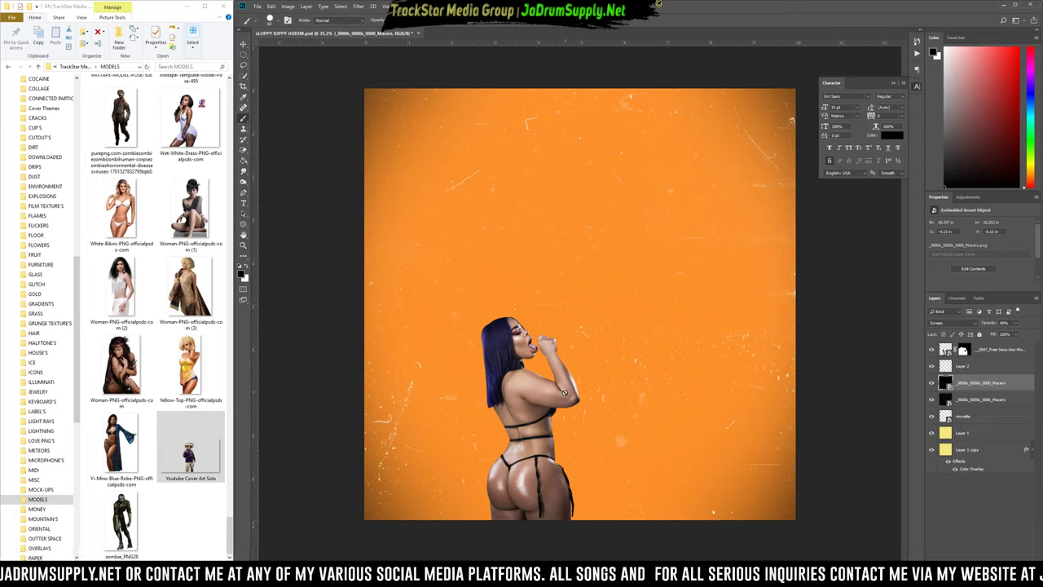
Enlarge the woman on the __0047 layer and position her centrally against the canvas's lower edge.
{"action": "left_click", "coordinate": [977, 350]}
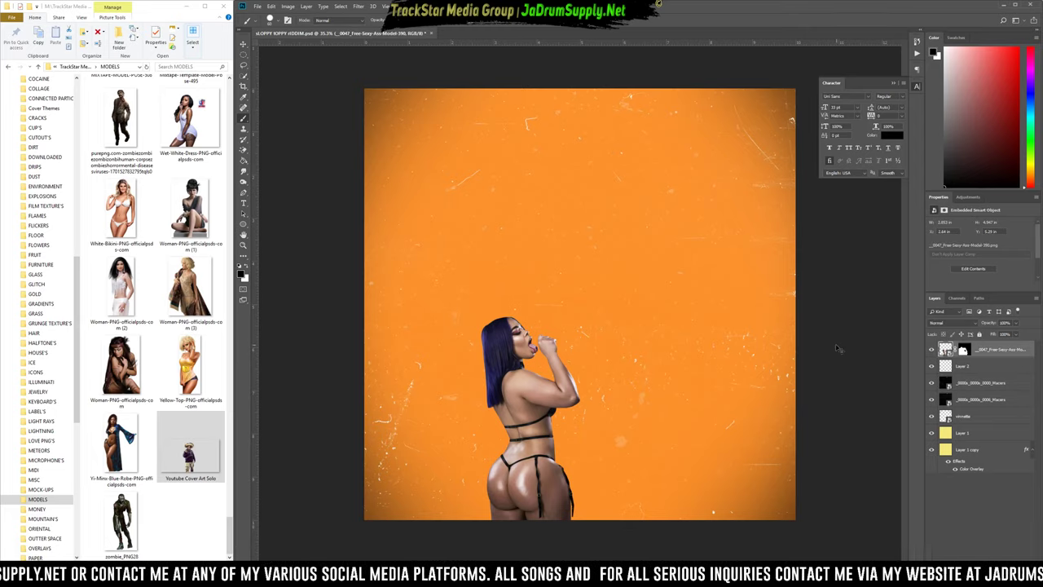
{"action": "key", "text": "ctrl+t"}
{"action": "mouse_move", "coordinate": [598, 315]}
{"action": "left_mouse_down"}
{"action": "mouse_move", "coordinate": [721, 242]}
{"action": "mouse_move", "coordinate": [598, 329]}
{"action": "left_mouse_up"}
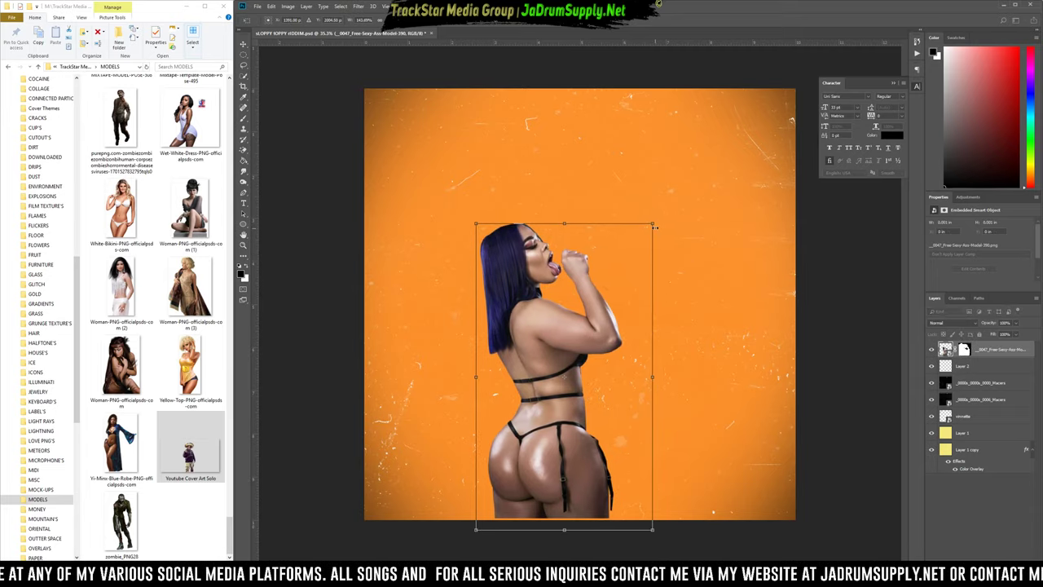
{"action": "left_click_drag", "start_coordinate": [654, 221], "coordinate": [658, 216]}
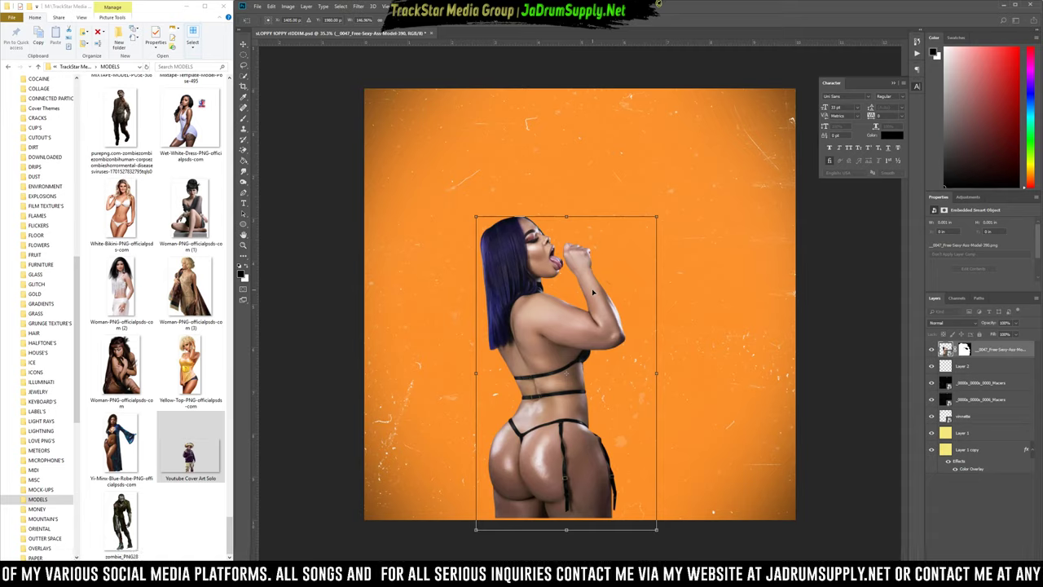
{"action": "left_click_drag", "start_coordinate": [593, 292], "coordinate": [592, 295]}
{"action": "key", "text": "Return"}
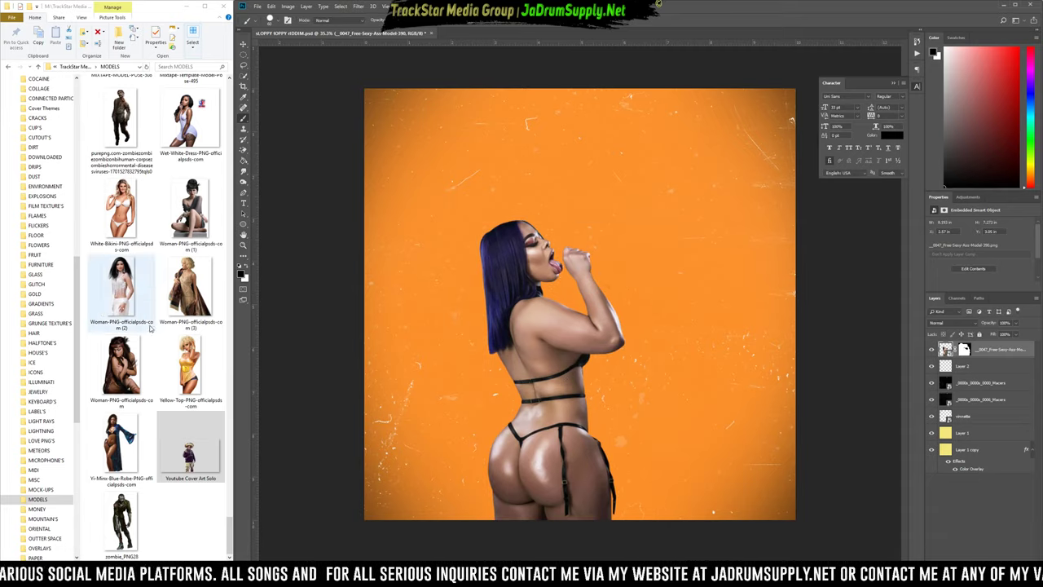
Place HD-Female-Mouth-Open-PNG-Cut from the MODELS folder into the artwork, enlarged from its centre to slightly more than the canvas height.
{"action": "scroll", "coordinate": [129, 310], "scroll_direction": "up", "scroll_amount": 3}
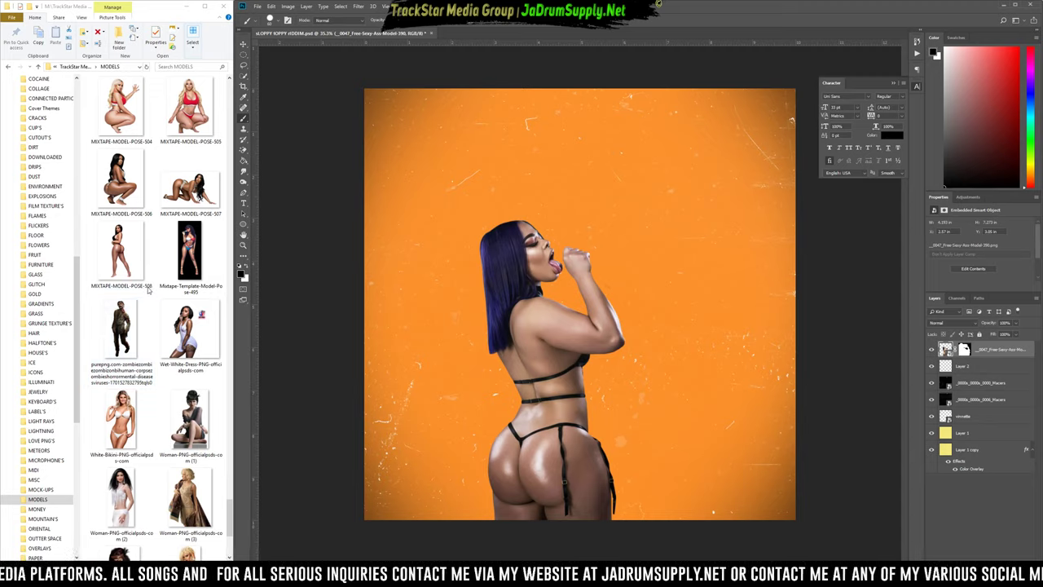
{"action": "scroll", "coordinate": [149, 289], "scroll_direction": "up", "scroll_amount": 5}
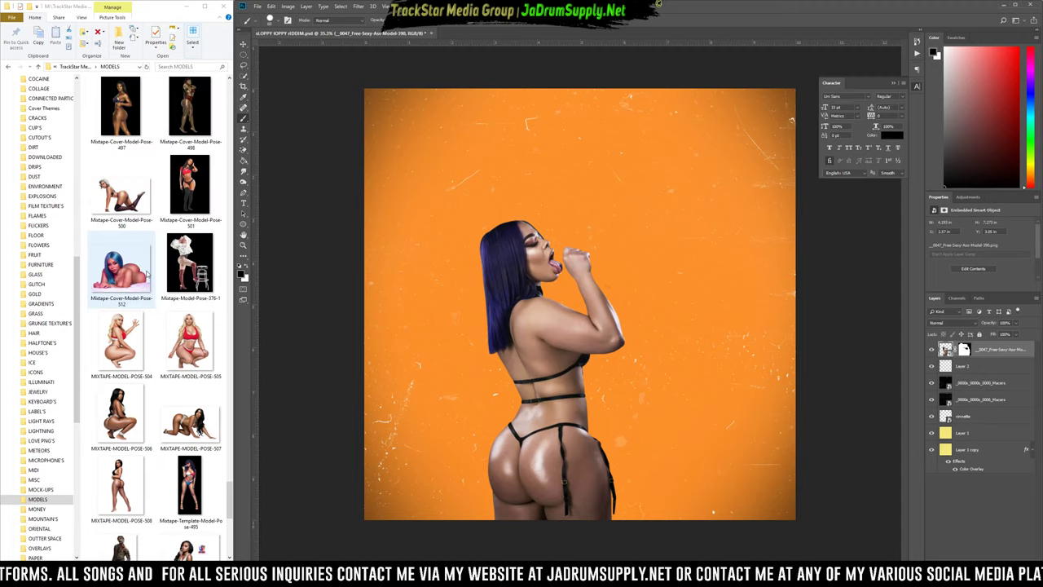
{"action": "scroll", "coordinate": [141, 249], "scroll_direction": "up", "scroll_amount": 5}
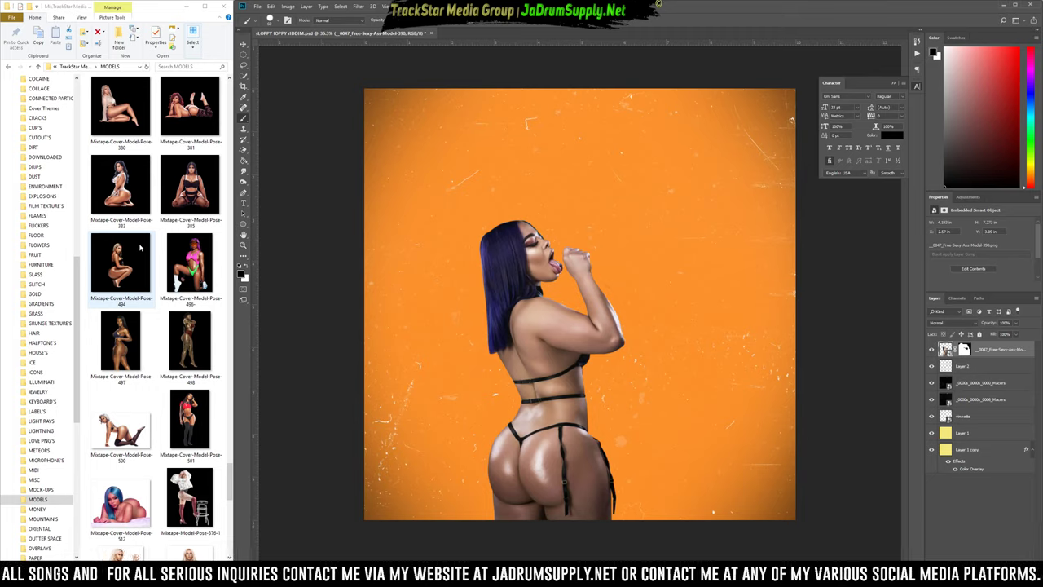
{"action": "scroll", "coordinate": [141, 249], "scroll_direction": "up", "scroll_amount": 5}
{"action": "scroll", "coordinate": [141, 239], "scroll_direction": "up", "scroll_amount": 5}
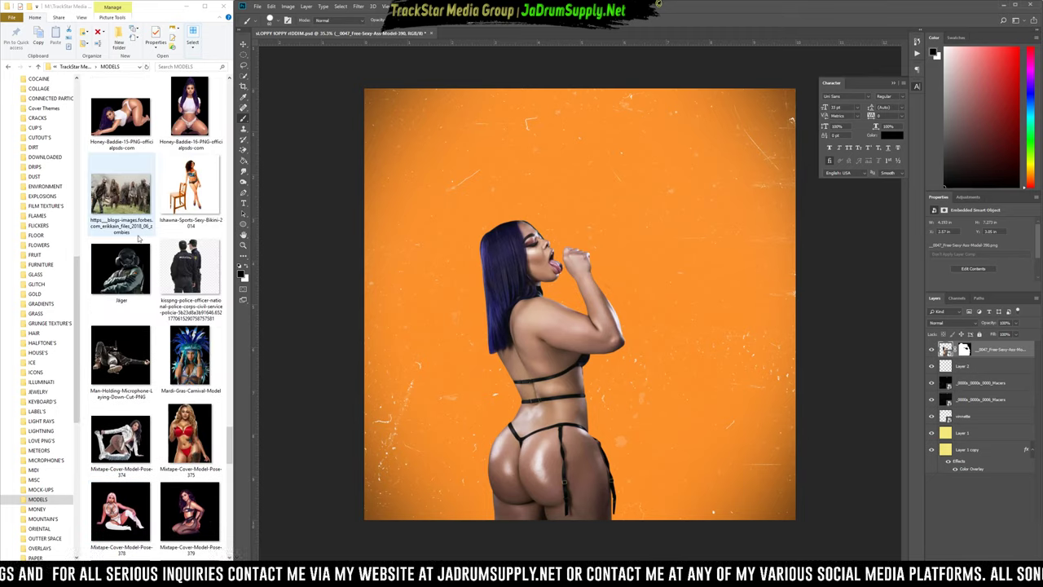
{"action": "scroll", "coordinate": [138, 237], "scroll_direction": "up", "scroll_amount": 5}
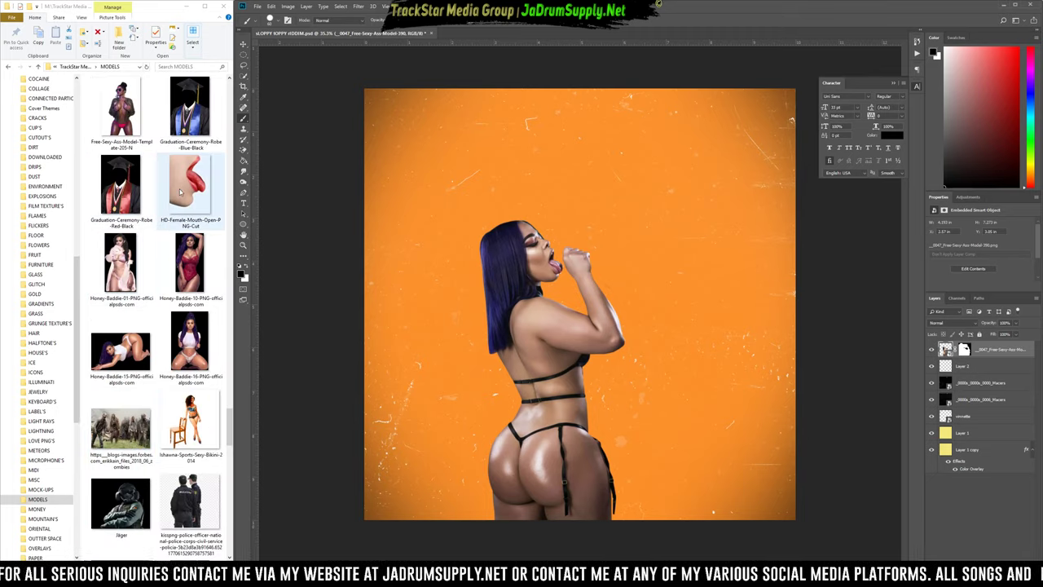
{"action": "left_click_drag", "start_coordinate": [181, 192], "coordinate": [619, 209]}
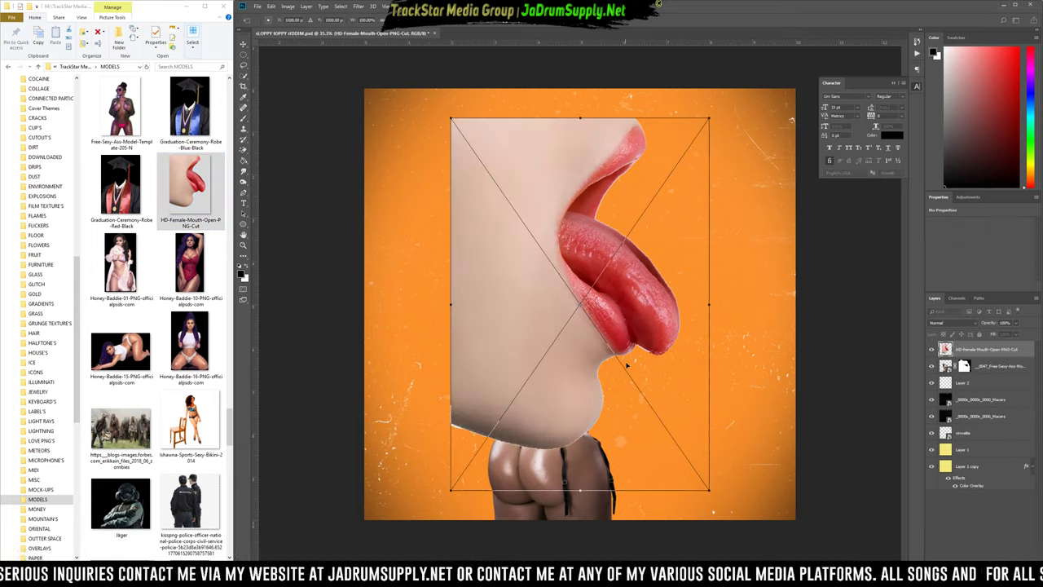
{"action": "left_click_drag", "start_coordinate": [709, 491], "coordinate": [746, 527]}
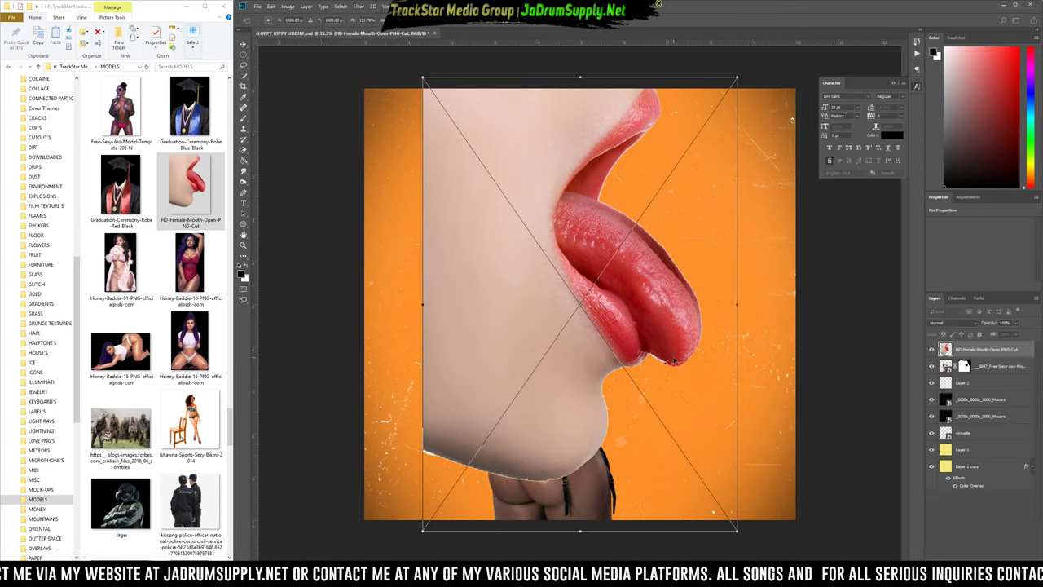
{"action": "key", "text": "Return"}
Place the mouth layer between Layer 1 and Layer 1 copy, shifted partly past the canvas's left edge, and lower its opacity to a faint overlay.
{"action": "left_click_drag", "start_coordinate": [982, 357], "coordinate": [980, 455]}
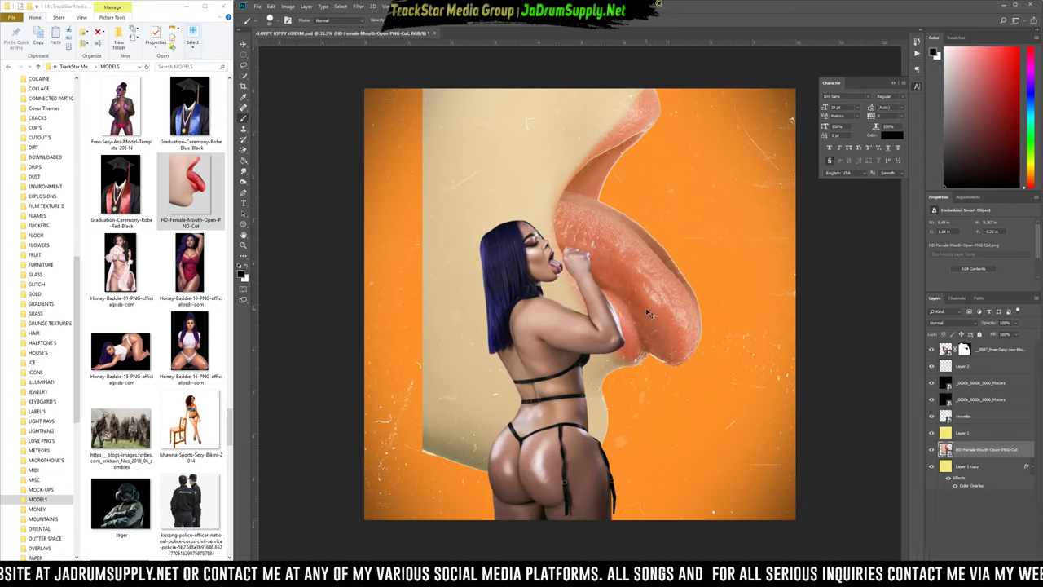
{"action": "key", "text": "ctrl+t"}
{"action": "left_click_drag", "start_coordinate": [569, 202], "coordinate": [453, 203]}
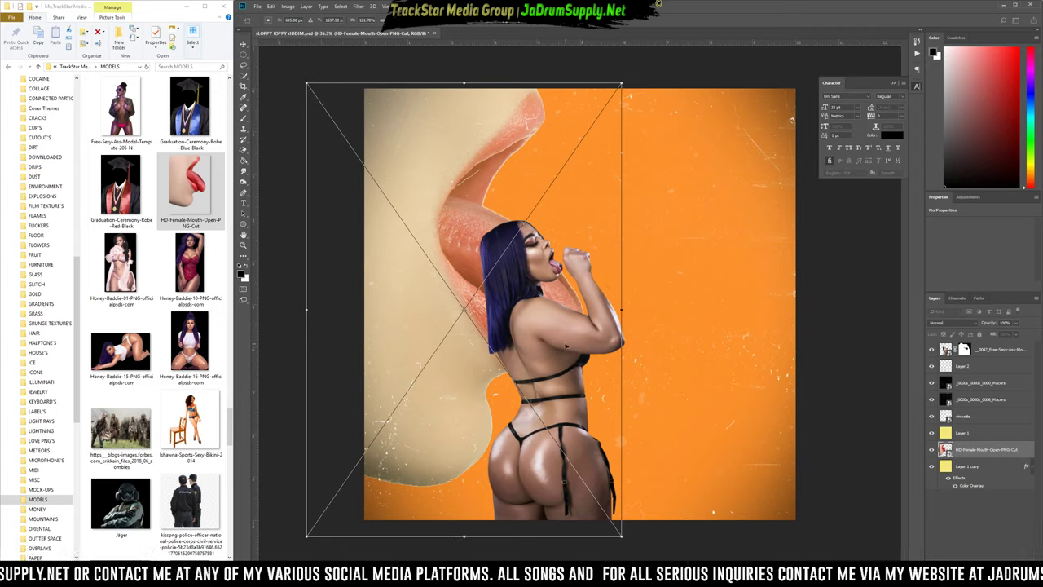
{"action": "key", "text": "Return"}
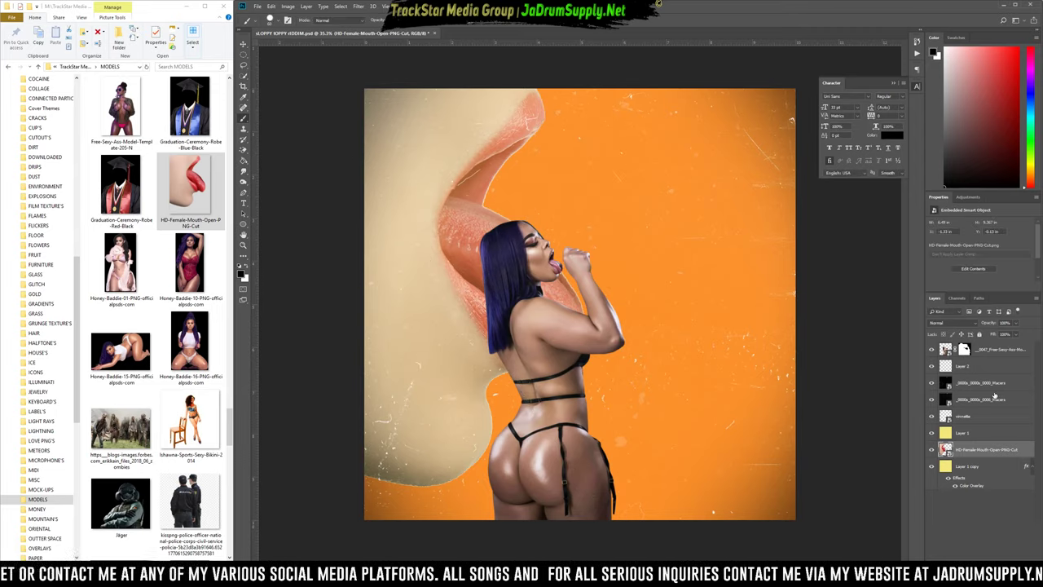
{"action": "left_click", "coordinate": [1008, 323]}
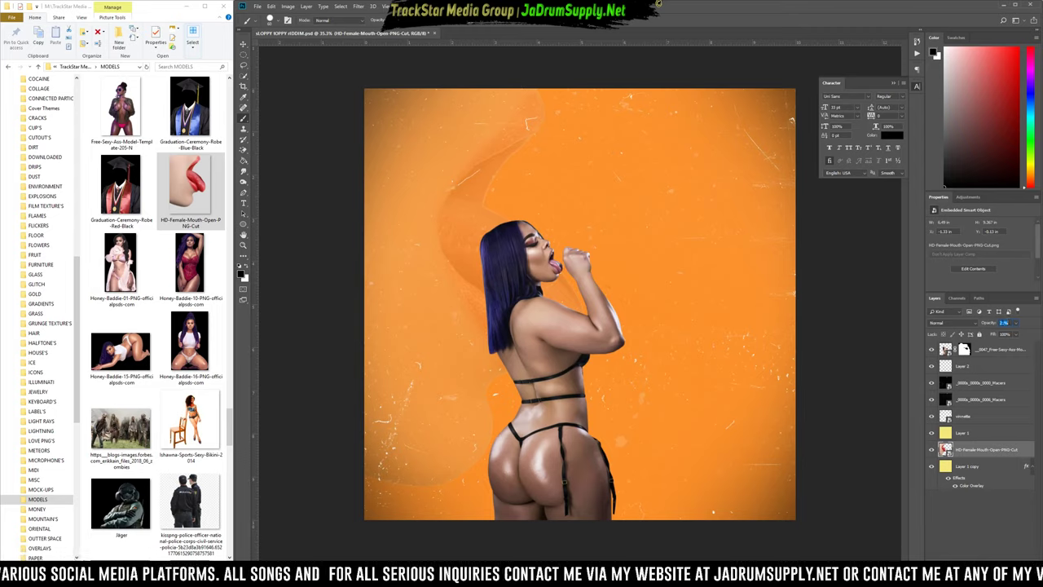
Flip the woman on the __0047 layer horizontally and move her to the canvas's right edge.
{"action": "left_click", "coordinate": [547, 337]}
{"action": "key", "text": "ctrl+t"}
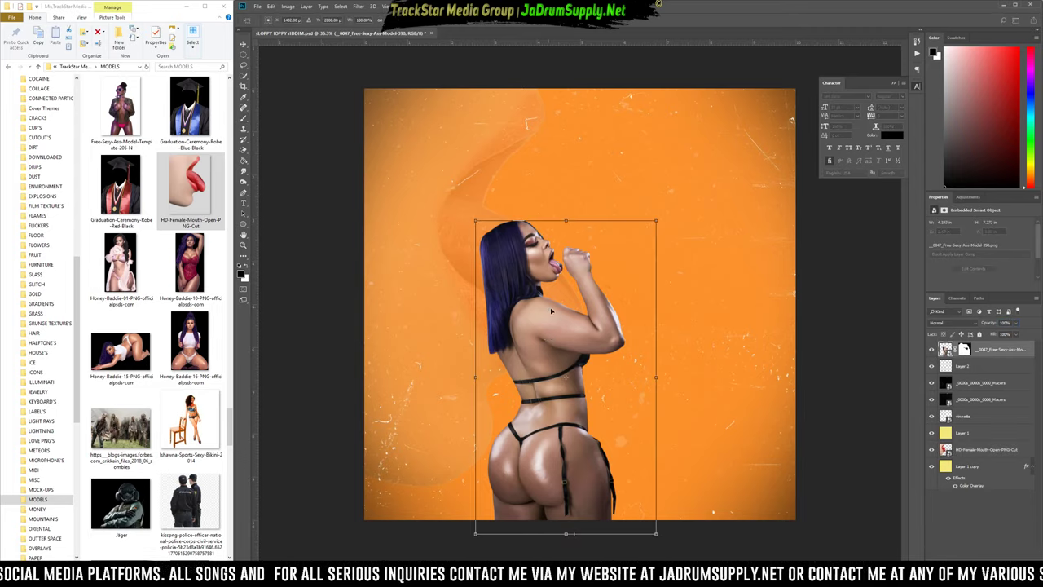
{"action": "right_click", "coordinate": [555, 290]}
{"action": "left_click", "coordinate": [610, 392]}
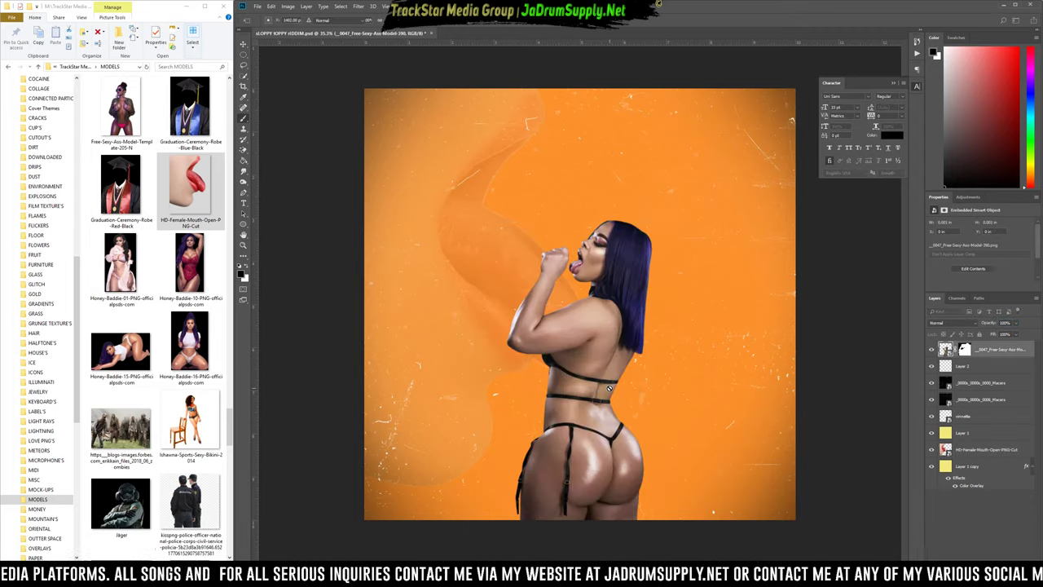
{"action": "left_click_drag", "start_coordinate": [591, 341], "coordinate": [712, 337]}
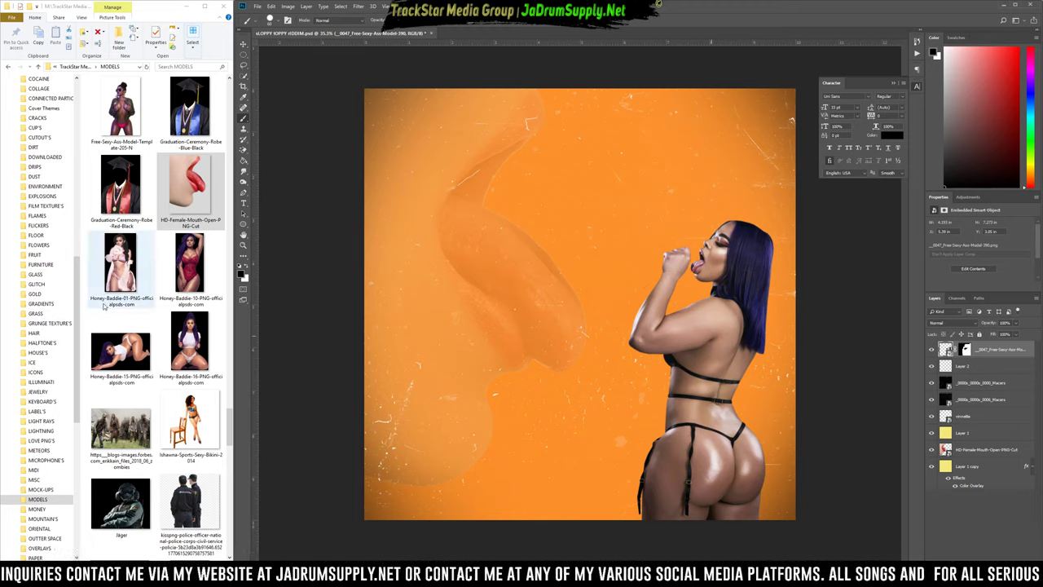
Find __0037_Free-Sexy-Ass-Model-Template-120 in the MODELS folder and place it into the artwork.
{"action": "scroll", "coordinate": [101, 248], "scroll_direction": "up", "scroll_amount": 5}
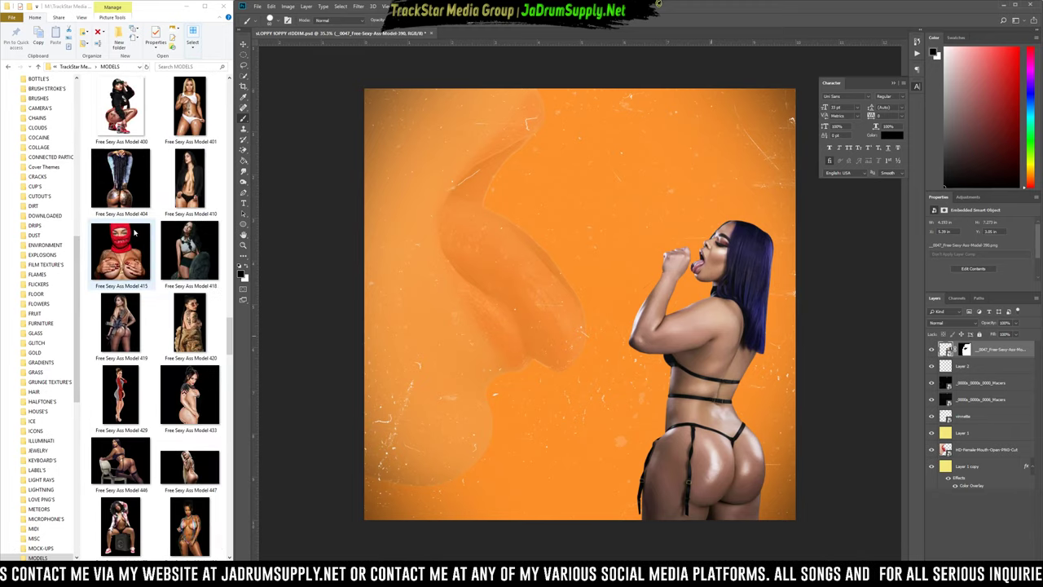
{"action": "scroll", "coordinate": [140, 232], "scroll_direction": "up", "scroll_amount": 5}
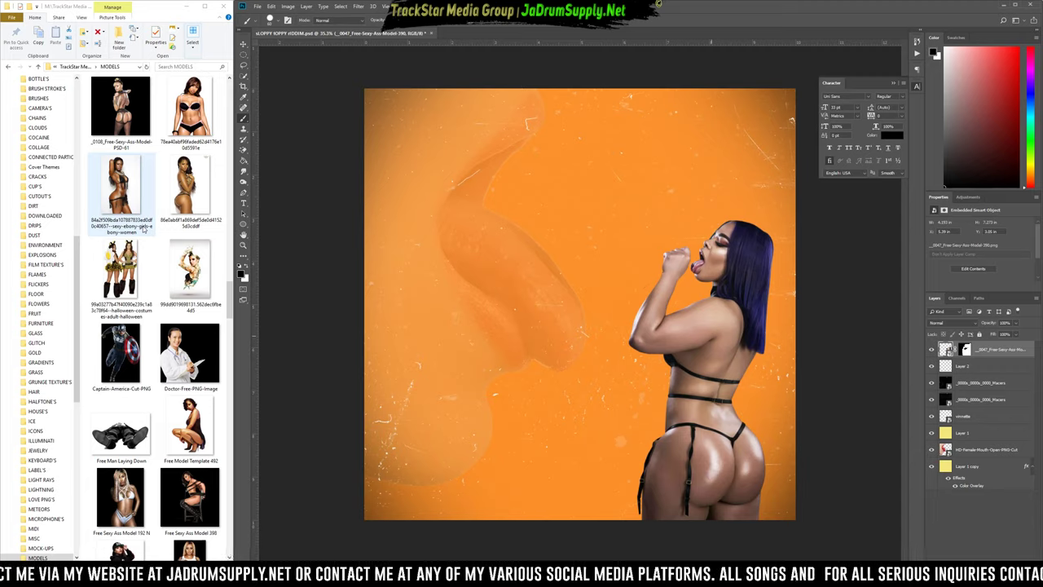
{"action": "scroll", "coordinate": [145, 224], "scroll_direction": "up", "scroll_amount": 5}
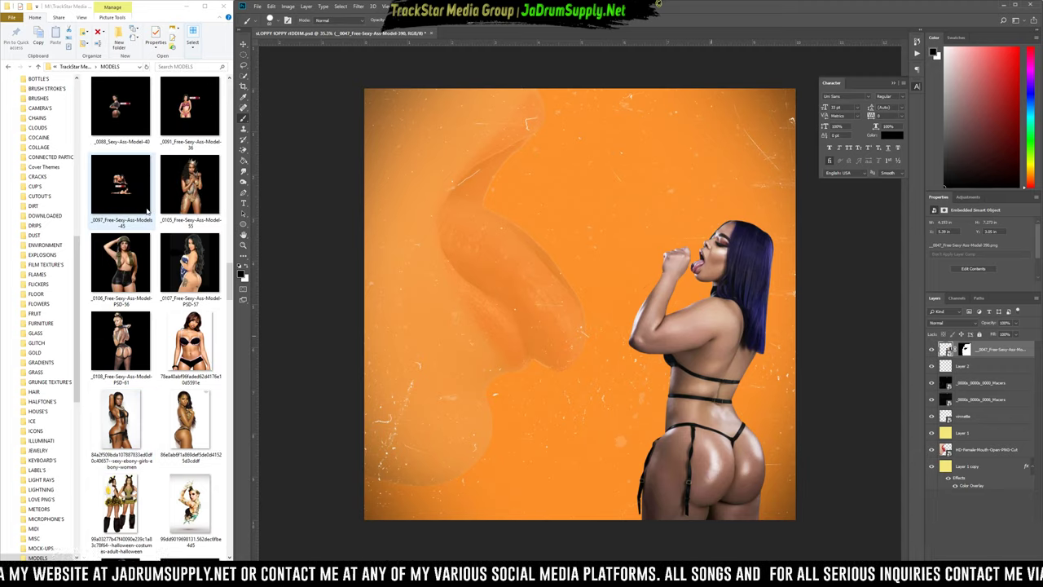
{"action": "scroll", "coordinate": [147, 210], "scroll_direction": "up", "scroll_amount": 5}
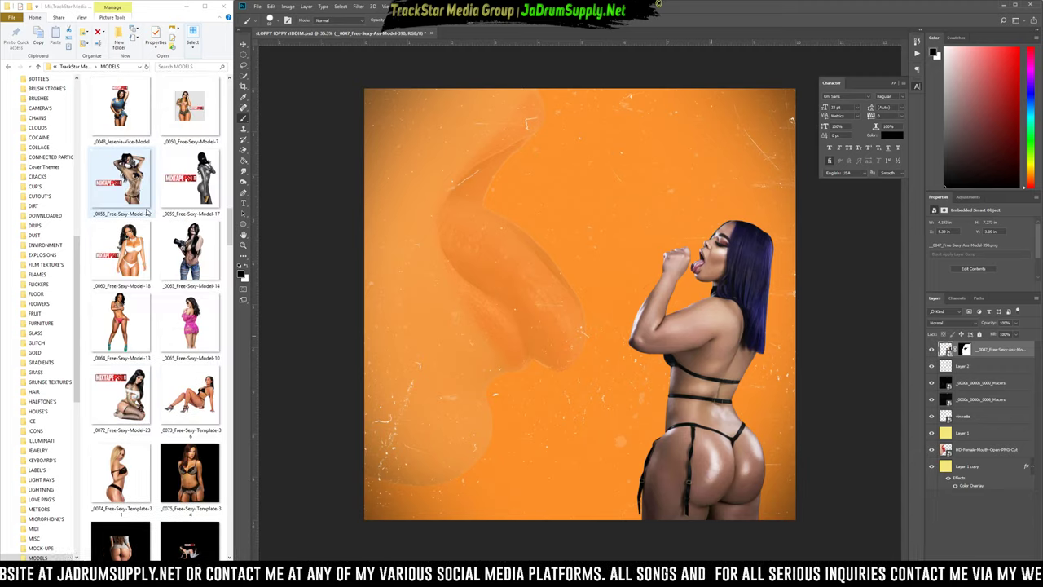
{"action": "scroll", "coordinate": [147, 211], "scroll_direction": "up", "scroll_amount": 3}
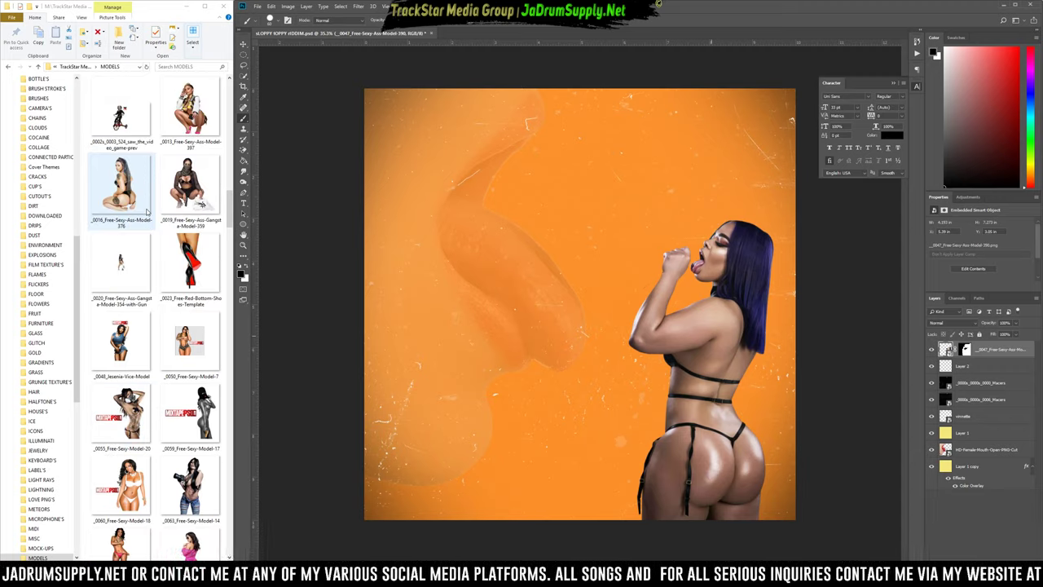
{"action": "scroll", "coordinate": [147, 211], "scroll_direction": "up", "scroll_amount": 3}
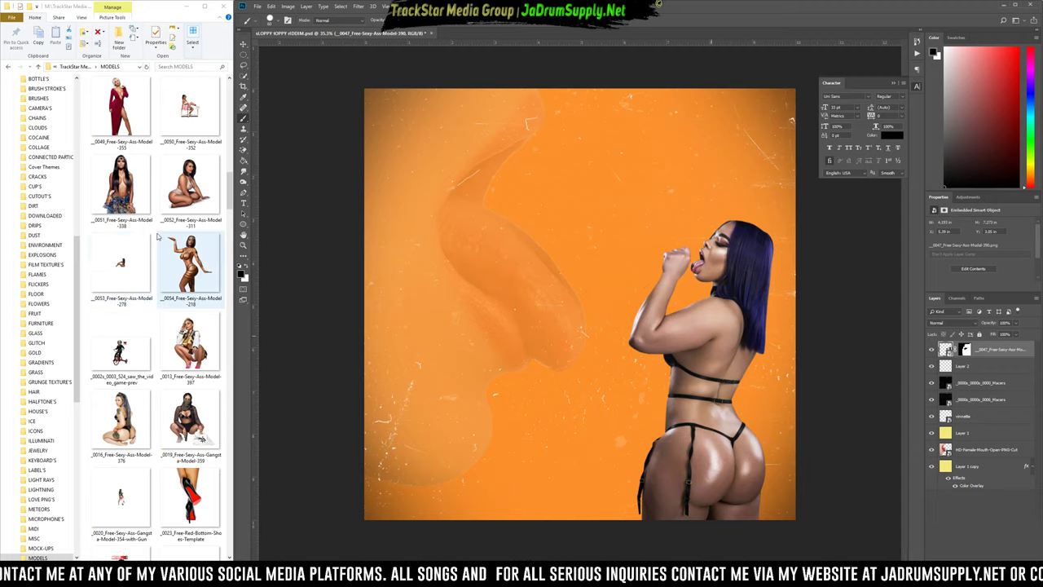
{"action": "scroll", "coordinate": [157, 237], "scroll_direction": "up", "scroll_amount": 6}
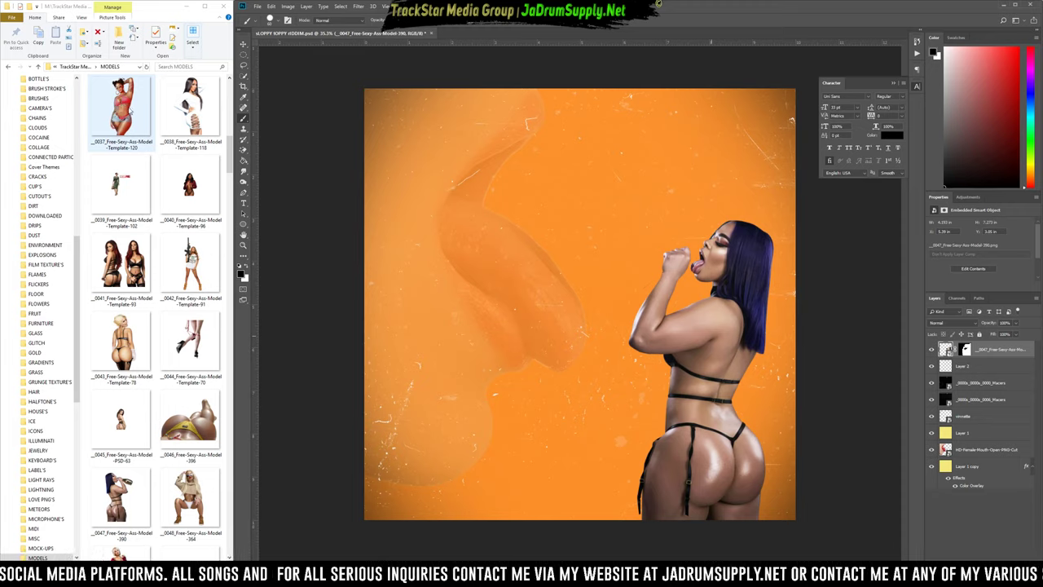
{"action": "left_click_drag", "start_coordinate": [129, 104], "coordinate": [570, 246]}
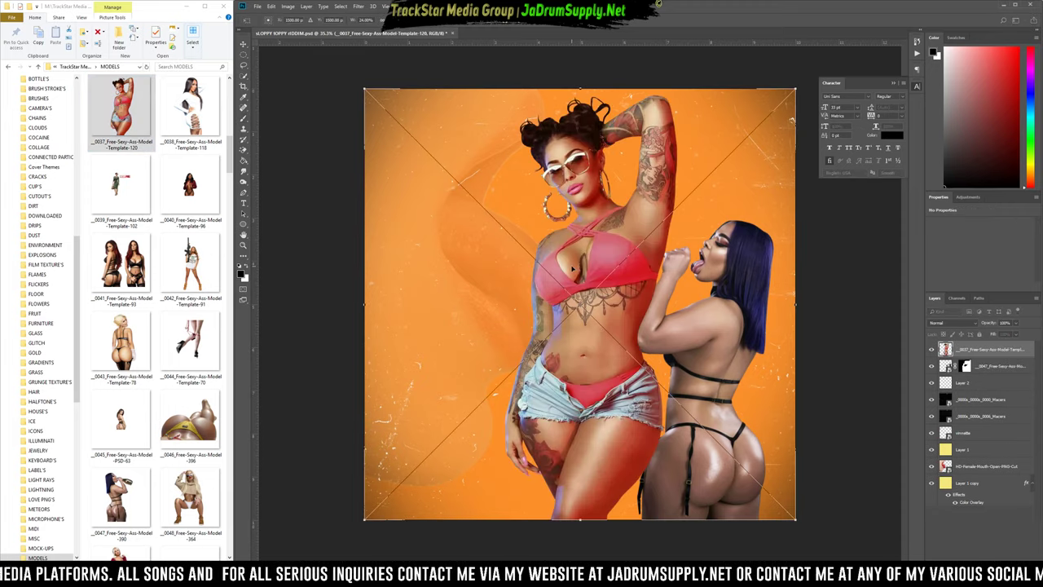
Scale the woman in the pink bikini top down slightly and position her in the canvas's lower right corner.
{"action": "left_click_drag", "start_coordinate": [592, 294], "coordinate": [728, 314]}
{"action": "left_click_drag", "start_coordinate": [500, 109], "coordinate": [530, 170]}
{"action": "left_click_drag", "start_coordinate": [759, 275], "coordinate": [745, 272]}
{"action": "key", "text": "Return"}
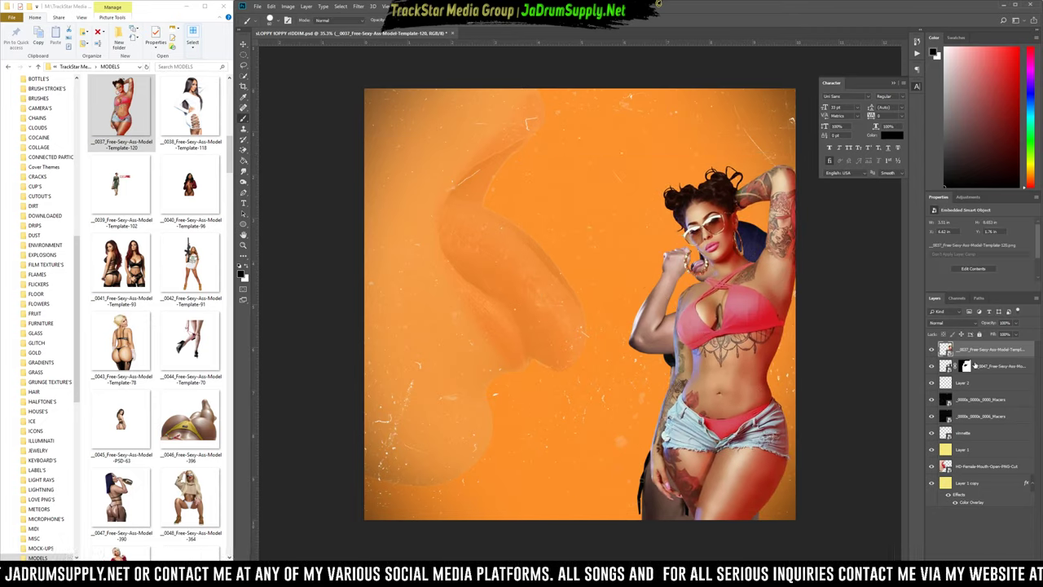
Bring the __0047 layer above the __0037 layer, shift its woman left and flip her horizontally to face the other woman.
{"action": "left_click_drag", "start_coordinate": [980, 371], "coordinate": [977, 346]}
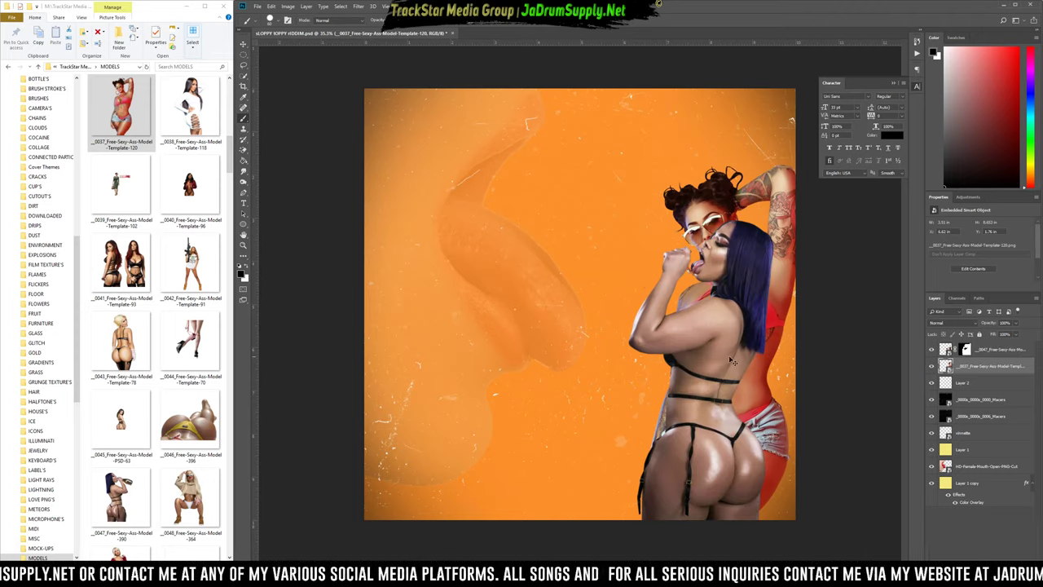
{"action": "left_click_drag", "start_coordinate": [725, 355], "coordinate": [691, 354]}
{"action": "key", "text": "ctrl+t"}
{"action": "right_click", "coordinate": [690, 347]}
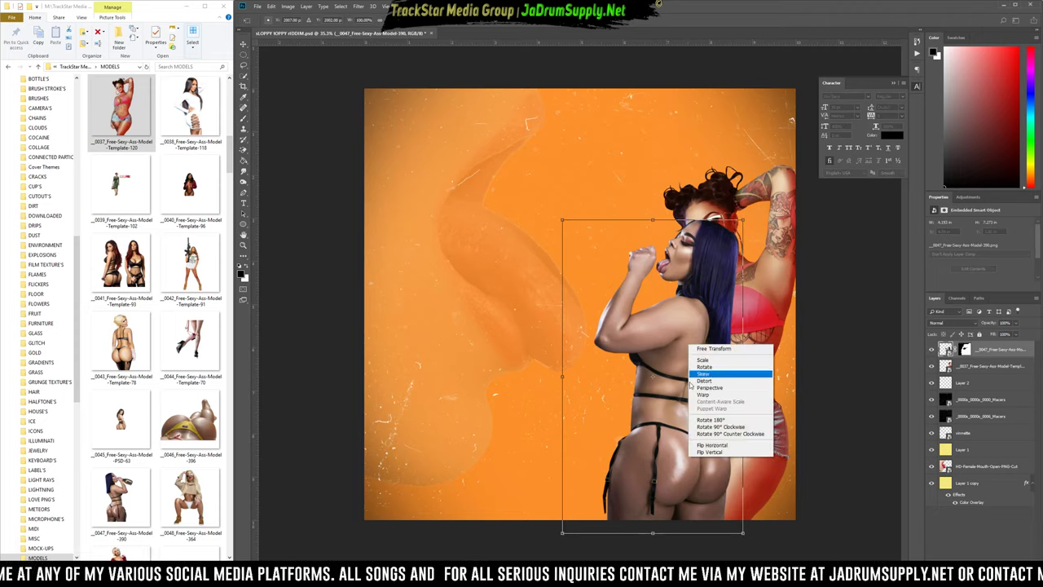
{"action": "left_click", "coordinate": [711, 444]}
{"action": "key", "text": "Return"}
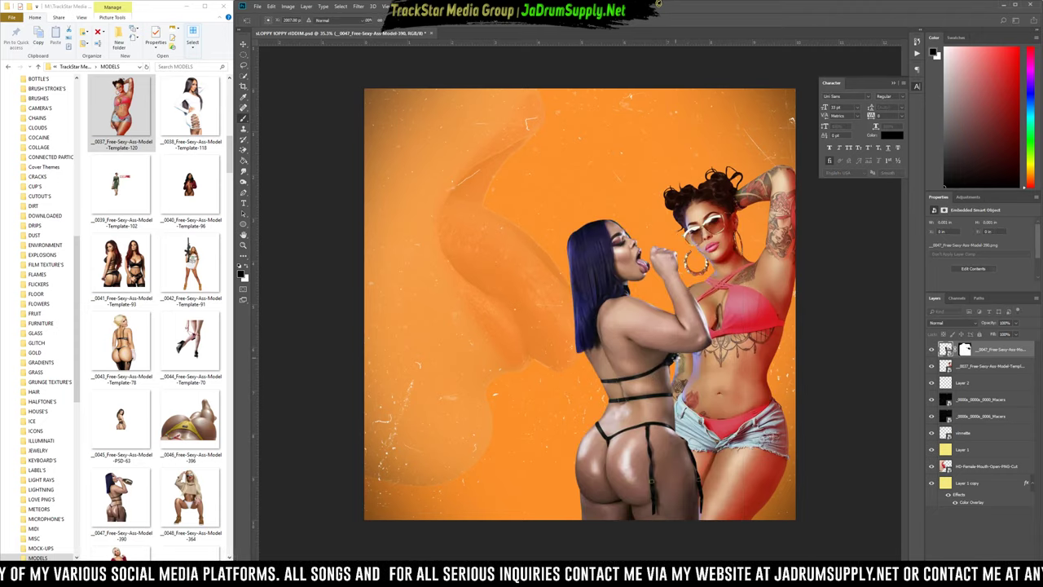
Transform the woman on the __0047 layer, nudging her right and slightly up so her raised arm overlaps the other woman.
{"action": "key", "text": "ctrl+t"}
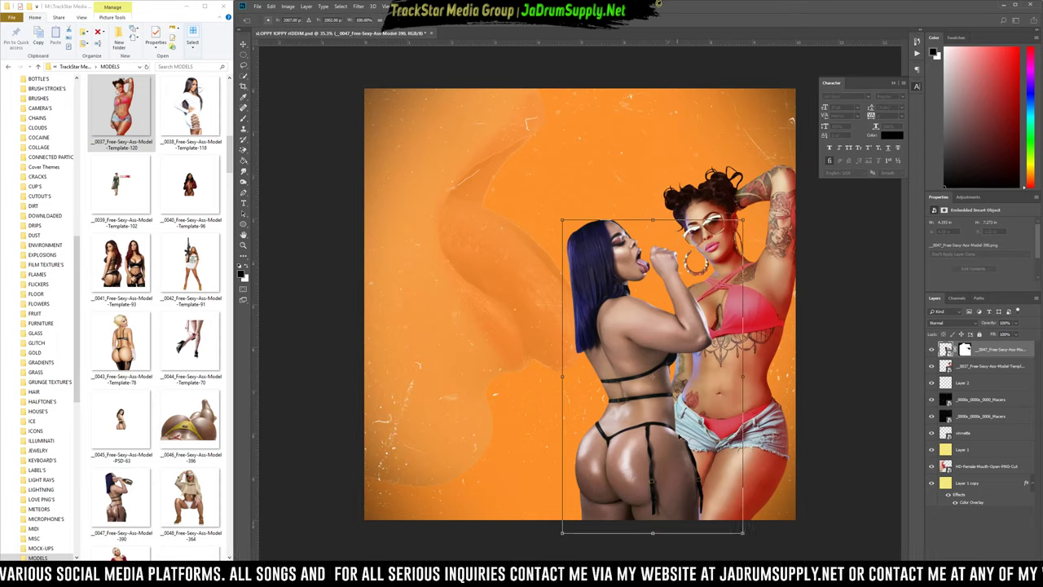
{"action": "left_click_drag", "start_coordinate": [778, 508], "coordinate": [798, 495]}
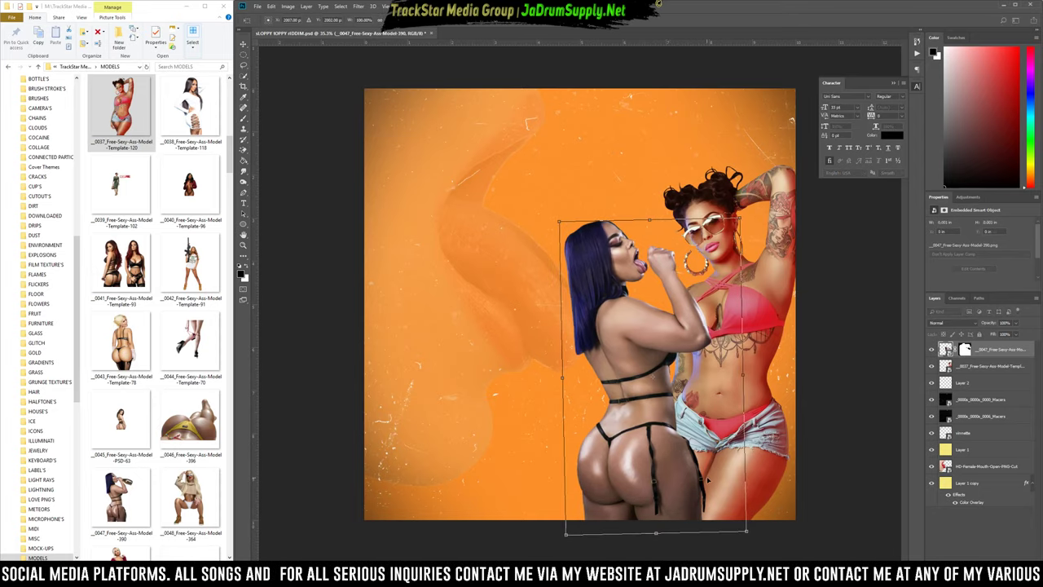
{"action": "key", "text": "ctrl+z"}
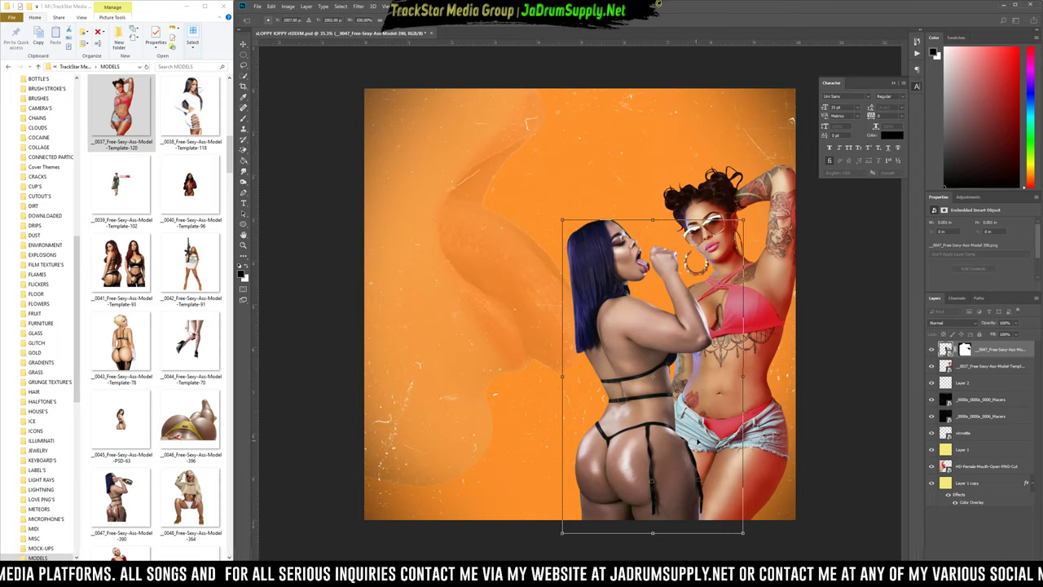
{"action": "mouse_move", "coordinate": [698, 441]}
{"action": "left_mouse_down"}
{"action": "mouse_move", "coordinate": [670, 416]}
{"action": "mouse_move", "coordinate": [679, 415]}
{"action": "left_mouse_up"}
{"action": "key", "text": "Return"}
{"action": "key", "text": "b"}
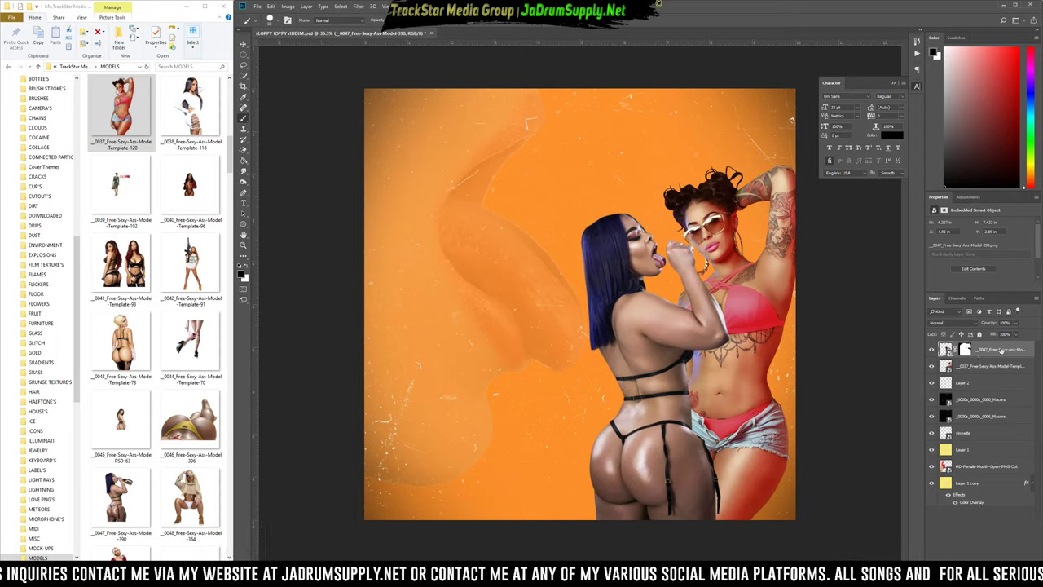
Add a new layer above the __0037 woman, clip it to her layer and name it TOP SHADOW.
{"action": "left_click", "coordinate": [978, 364]}
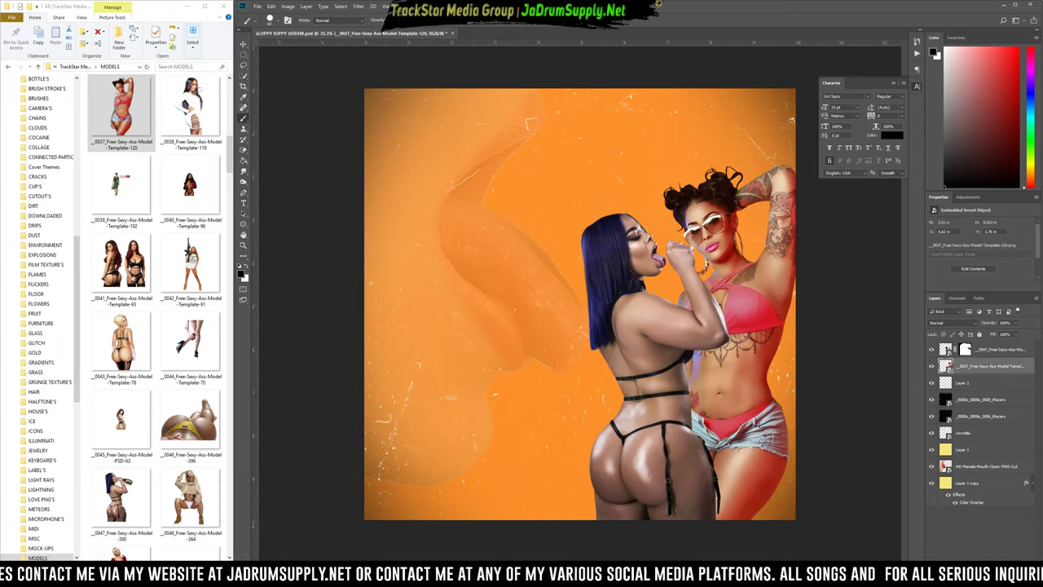
{"action": "key", "text": "ctrl+shift+alt+n"}
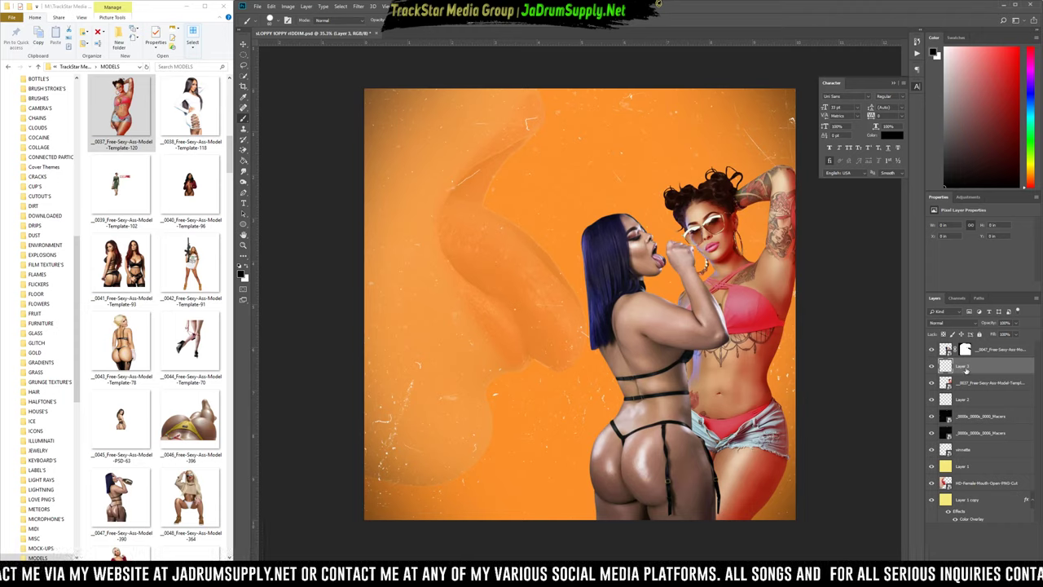
{"action": "right_click", "coordinate": [965, 368]}
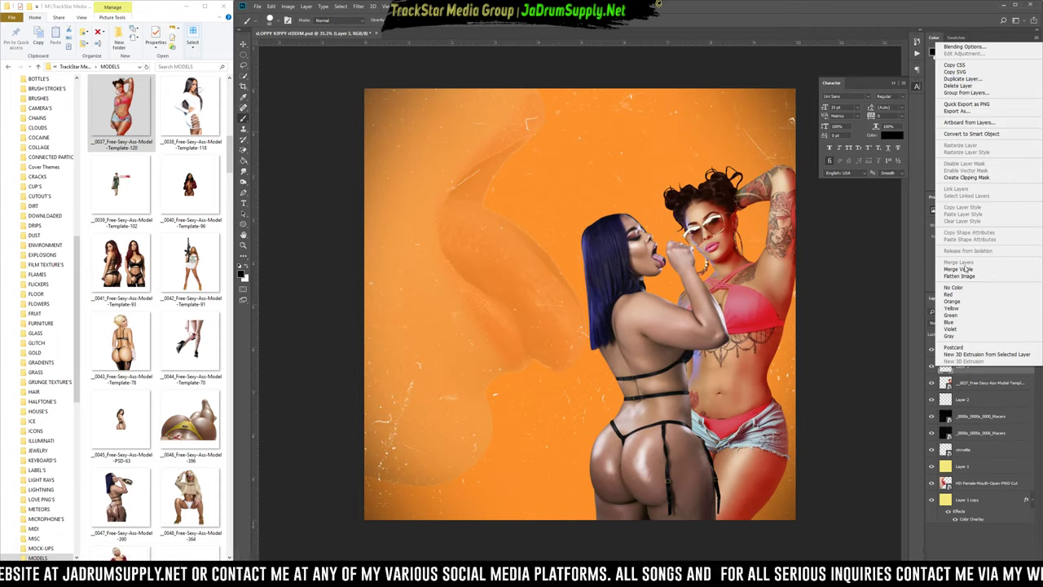
{"action": "left_click", "coordinate": [967, 177]}
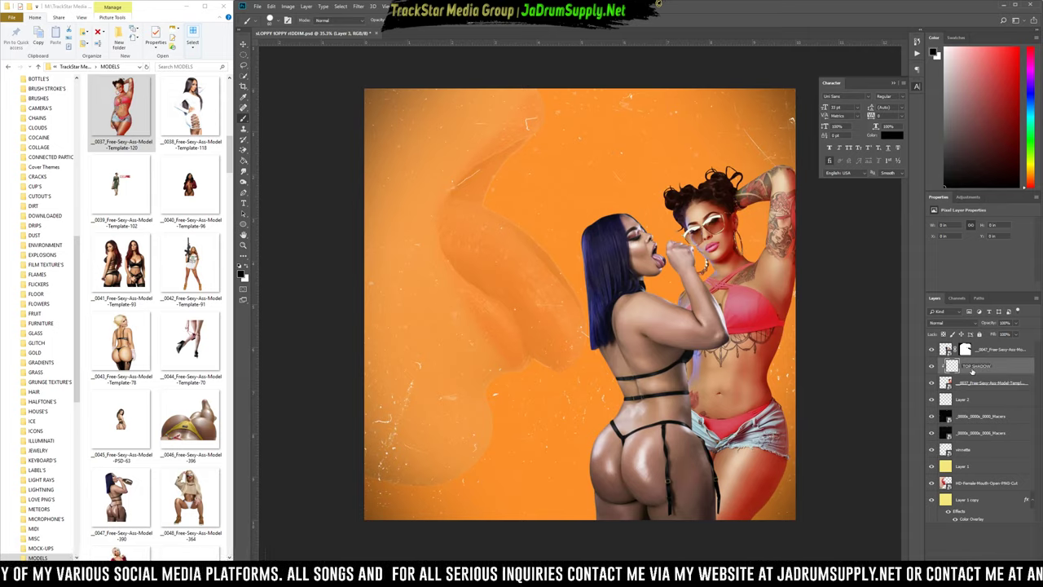
{"action": "left_click", "coordinate": [971, 371]}
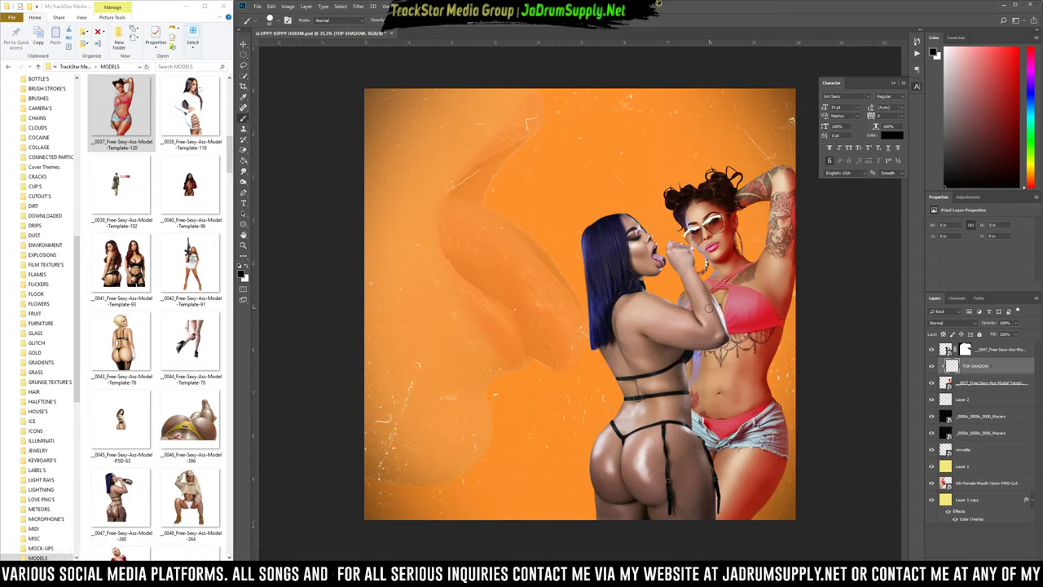
Switch to a soft round brush with 0% hardness and try a vertical black stroke on the pink bikini top.
{"action": "scroll", "coordinate": [709, 308], "scroll_direction": "up", "scroll_amount": 3}
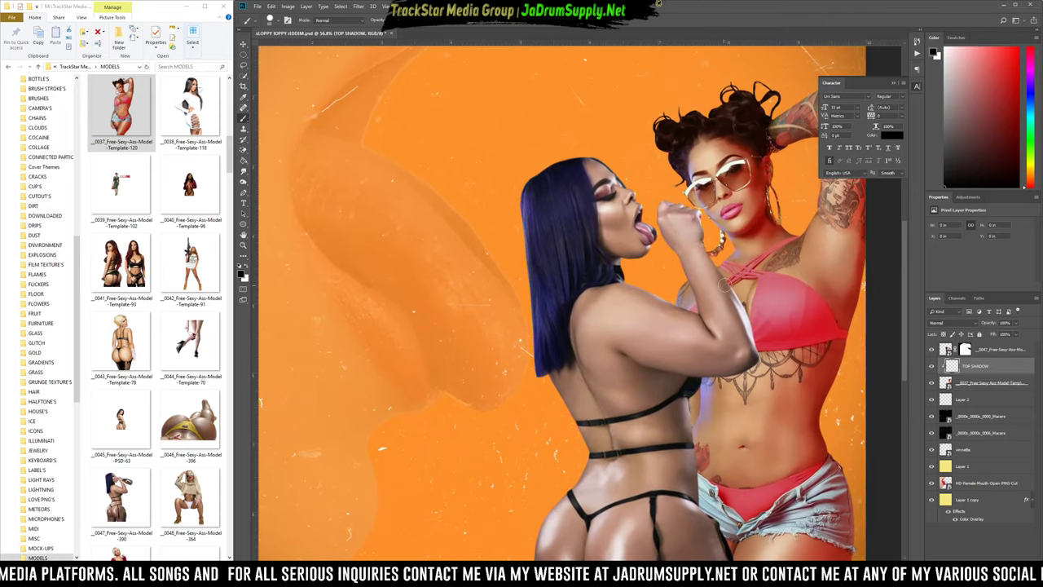
{"action": "scroll", "coordinate": [724, 284], "scroll_direction": "up", "scroll_amount": 4}
{"action": "scroll", "coordinate": [771, 312], "scroll_direction": "up", "scroll_amount": 2}
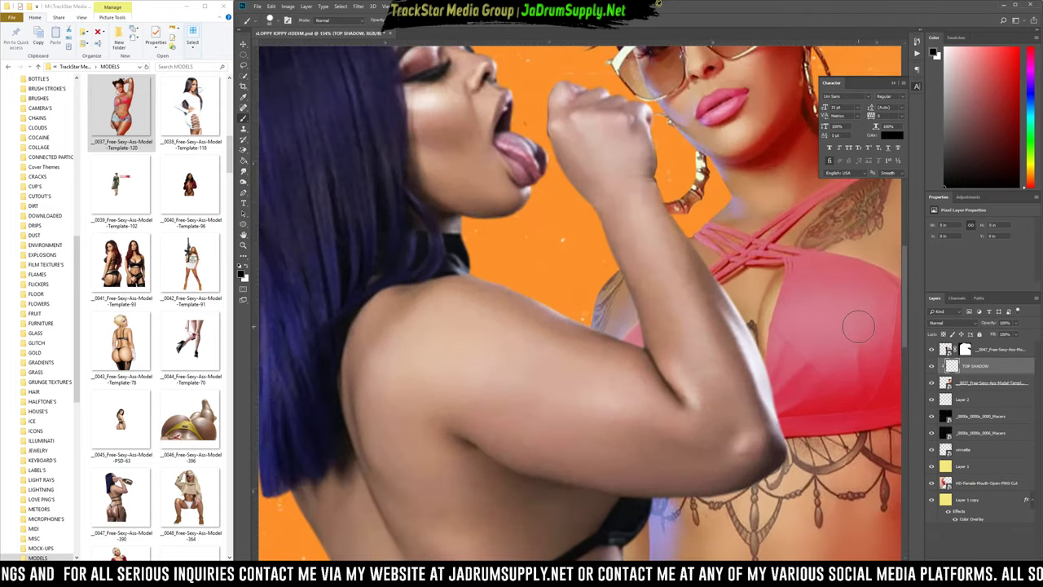
{"action": "scroll", "coordinate": [721, 326], "scroll_direction": "down", "scroll_amount": 8}
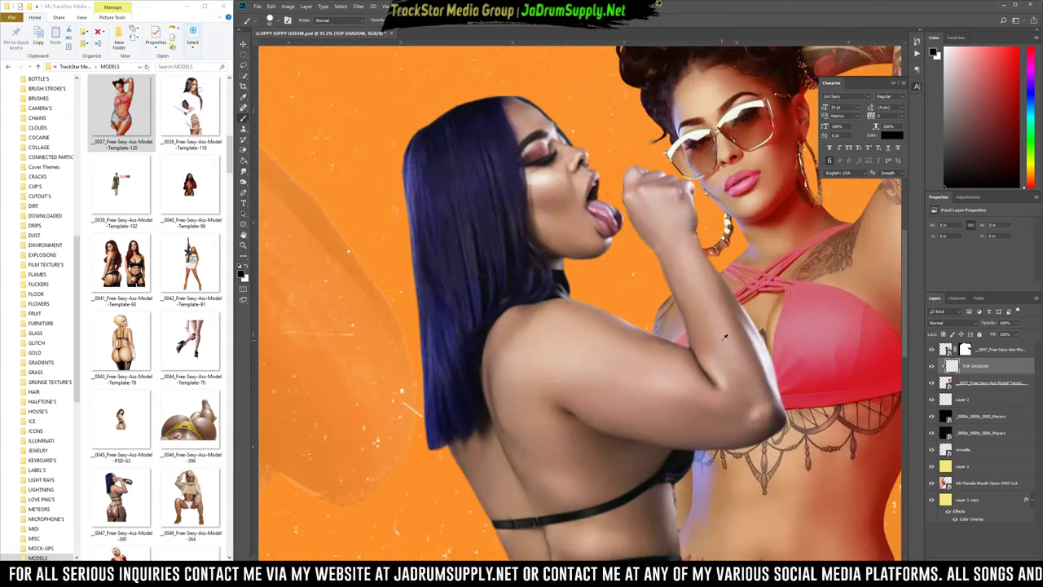
{"action": "scroll", "coordinate": [745, 359], "scroll_direction": "up", "scroll_amount": 5}
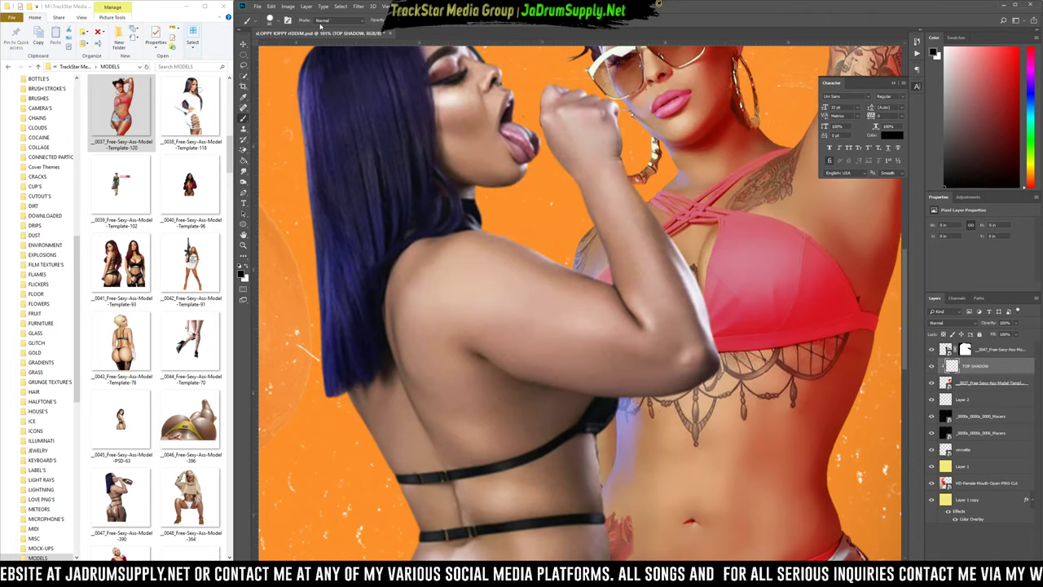
{"action": "right_click", "coordinate": [651, 320]}
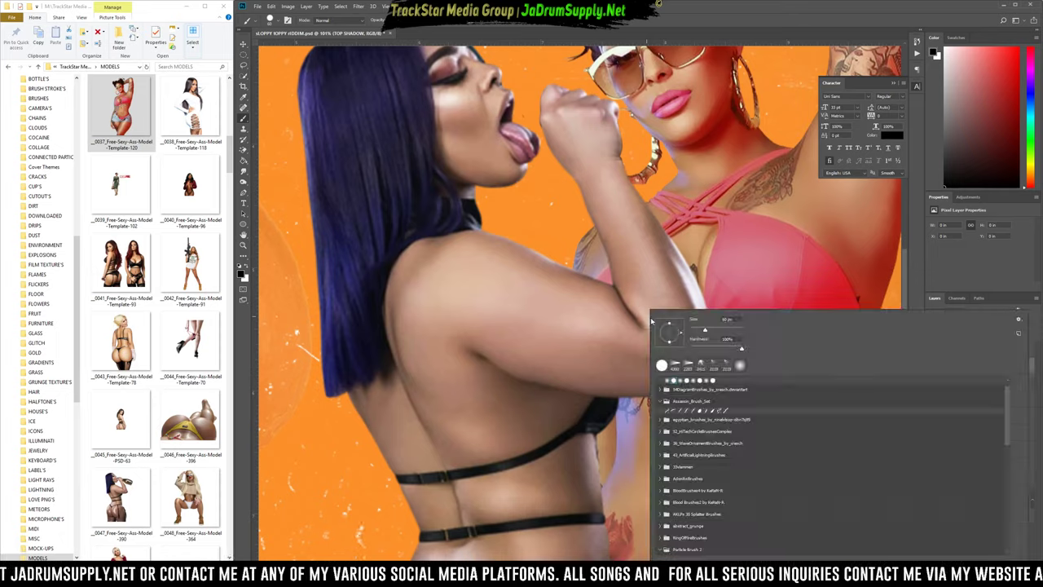
{"action": "left_click", "coordinate": [740, 365]}
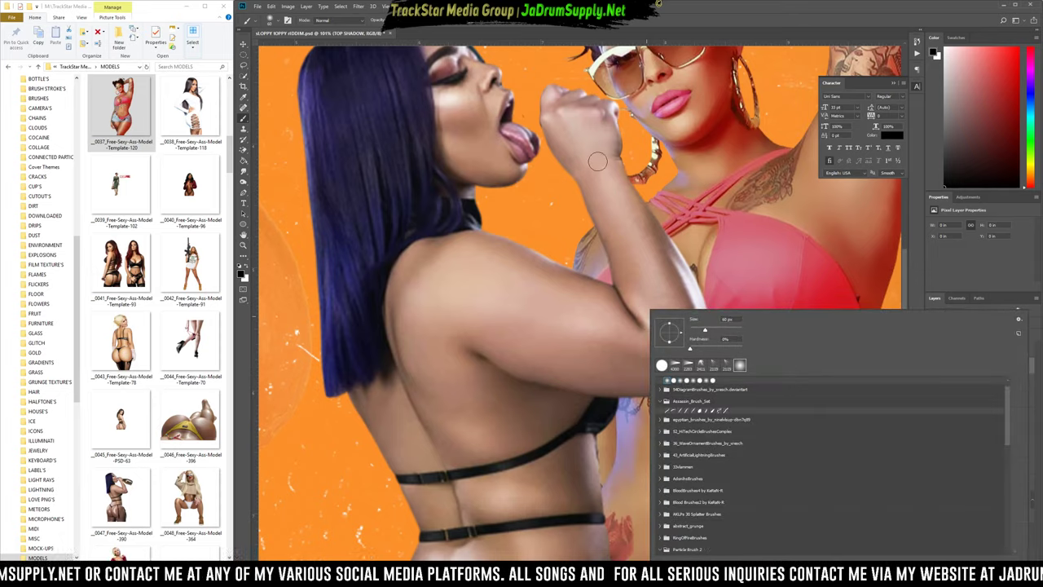
{"action": "left_click_drag", "start_coordinate": [490, 293], "coordinate": [568, 321]}
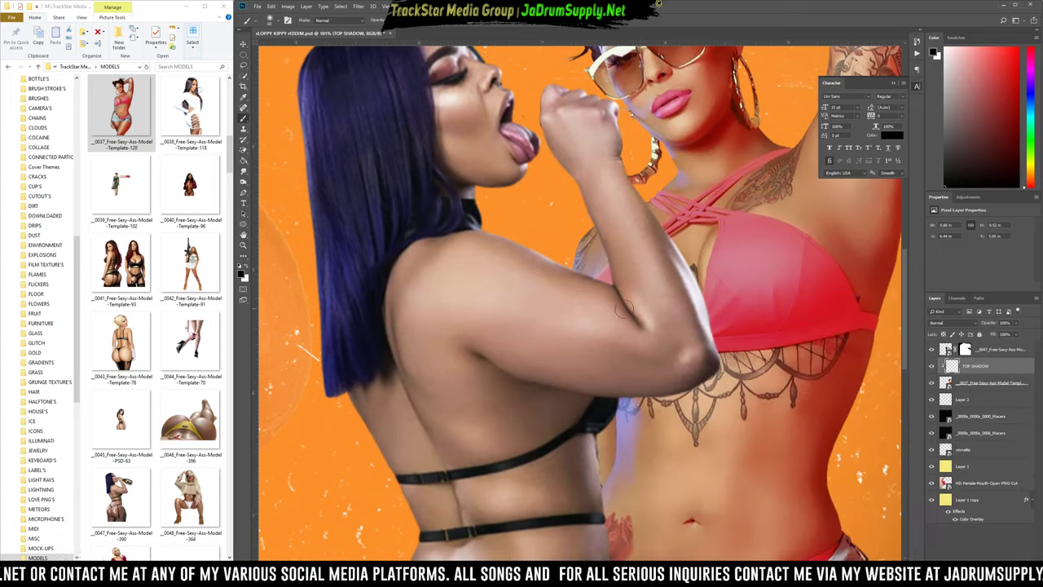
{"action": "left_click_drag", "start_coordinate": [756, 232], "coordinate": [756, 314]}
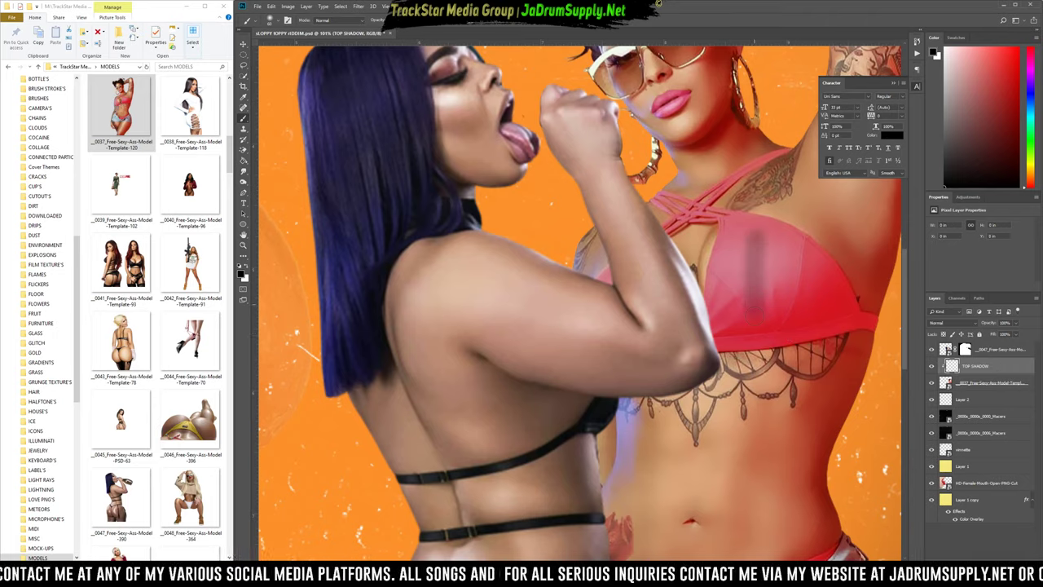
Try a hard round brush stroke beside the soft one on the bikini top and undo both test strokes.
{"action": "right_click", "coordinate": [775, 241]}
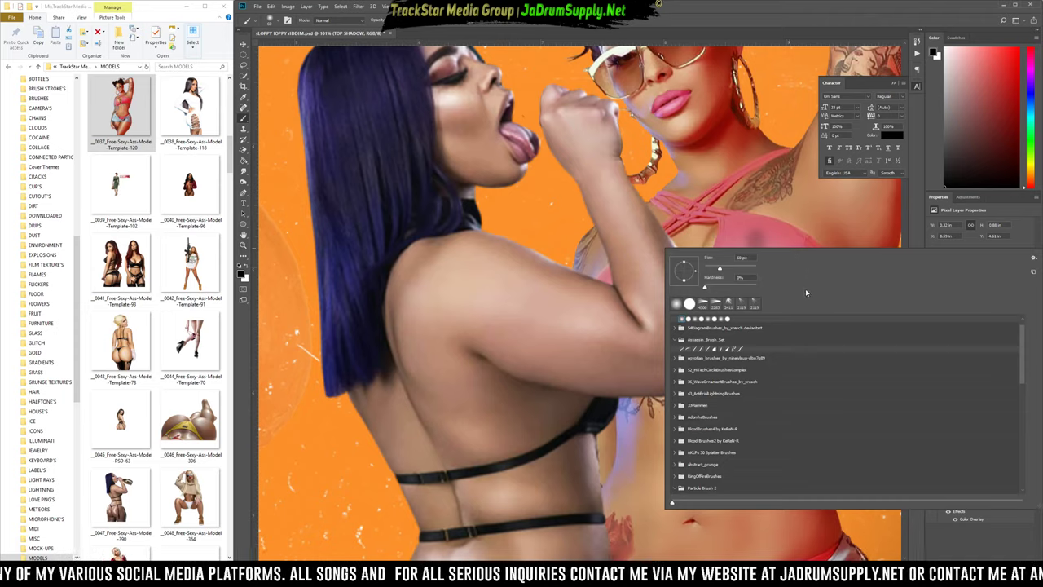
{"action": "left_click", "coordinate": [689, 305]}
{"action": "mouse_move", "coordinate": [809, 224]}
{"action": "left_mouse_down"}
{"action": "mouse_move", "coordinate": [812, 215]}
{"action": "mouse_move", "coordinate": [796, 289]}
{"action": "left_mouse_up"}
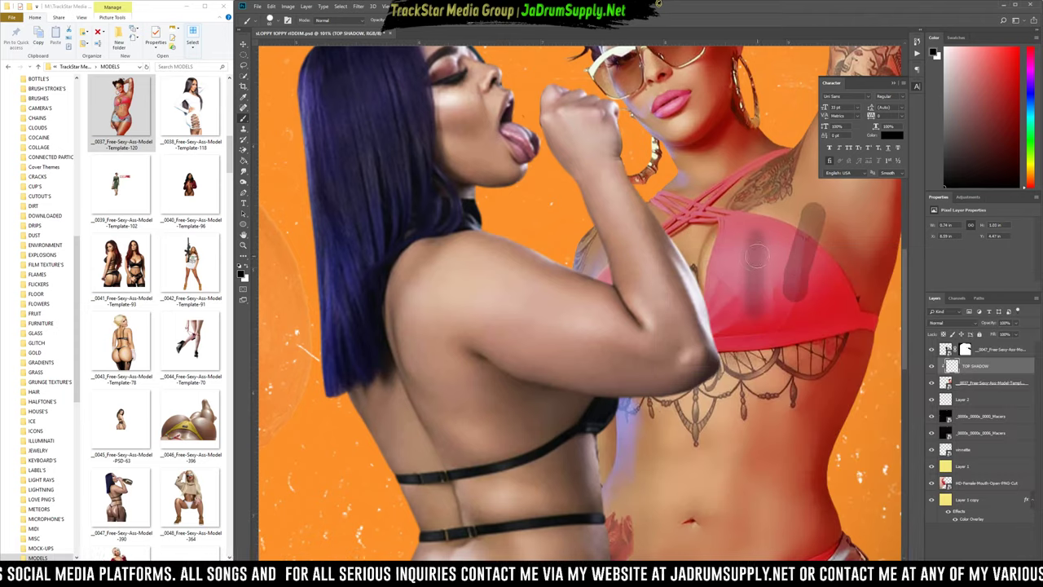
{"action": "key", "text": "ctrl+z"}
{"action": "key", "text": "ctrl+z"}
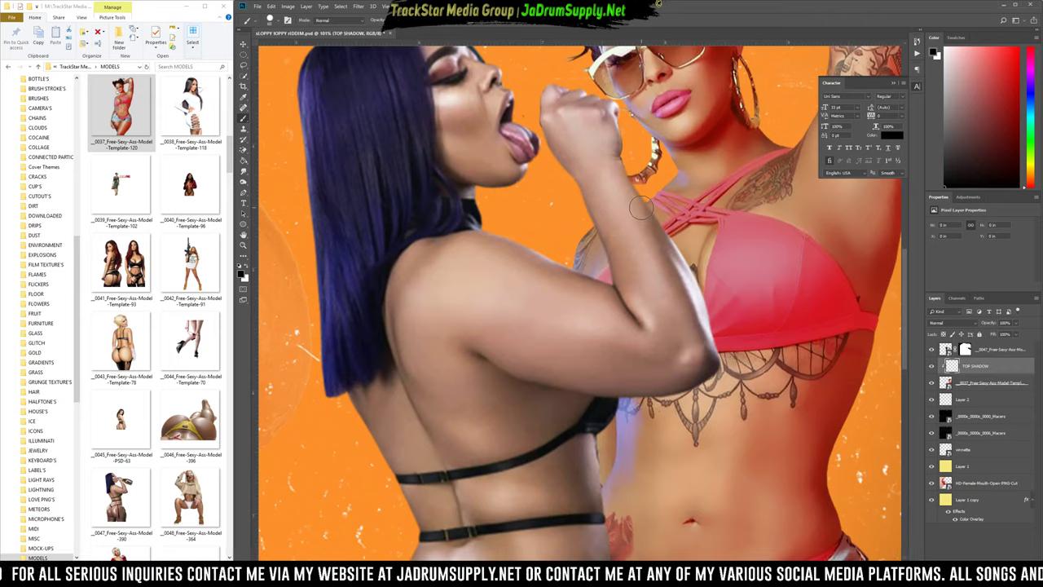
Select the soft round brush with 0% hardness for painting shadows on the TOP SHADOW layer.
{"action": "mouse_move", "coordinate": [641, 207]}
{"action": "left_mouse_down"}
{"action": "mouse_move", "coordinate": [673, 262]}
{"action": "mouse_move", "coordinate": [672, 248]}
{"action": "left_mouse_up"}
{"action": "right_click", "coordinate": [674, 248]}
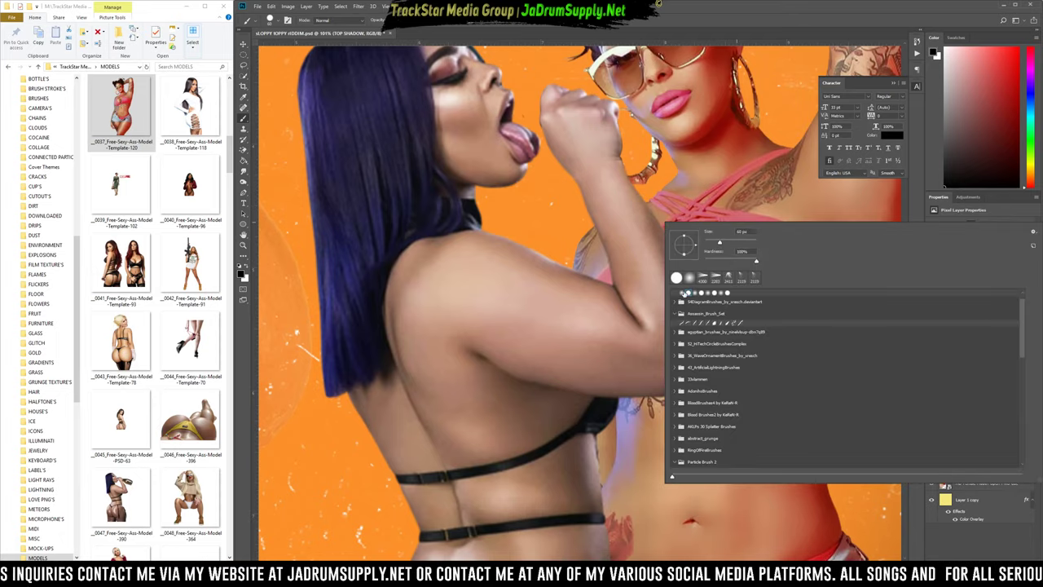
{"action": "left_click", "coordinate": [689, 278]}
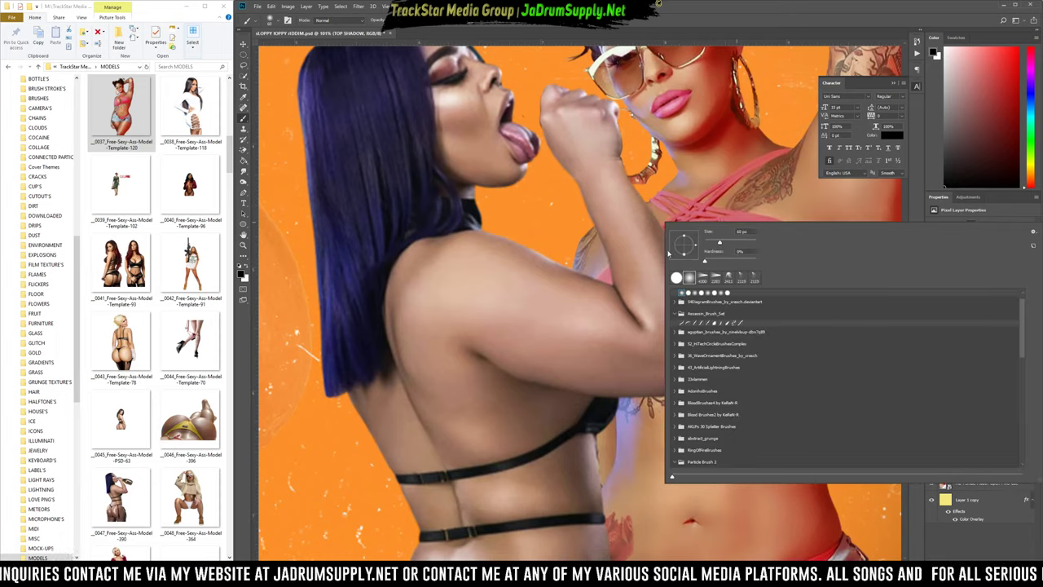
{"action": "left_click", "coordinate": [919, 171]}
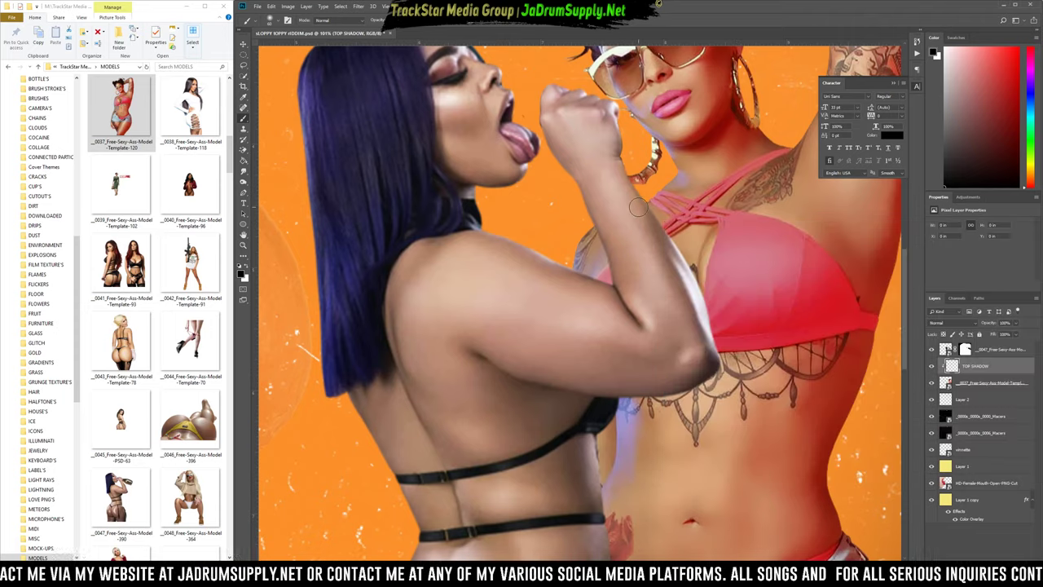
Try soft brush strokes running across the neck and shoulder onto the orange background, and undo them.
{"action": "mouse_move", "coordinate": [670, 189]}
{"action": "left_mouse_down"}
{"action": "mouse_move", "coordinate": [649, 149]}
{"action": "mouse_move", "coordinate": [677, 128]}
{"action": "mouse_move", "coordinate": [609, 115]}
{"action": "mouse_move", "coordinate": [774, 121]}
{"action": "left_mouse_up"}
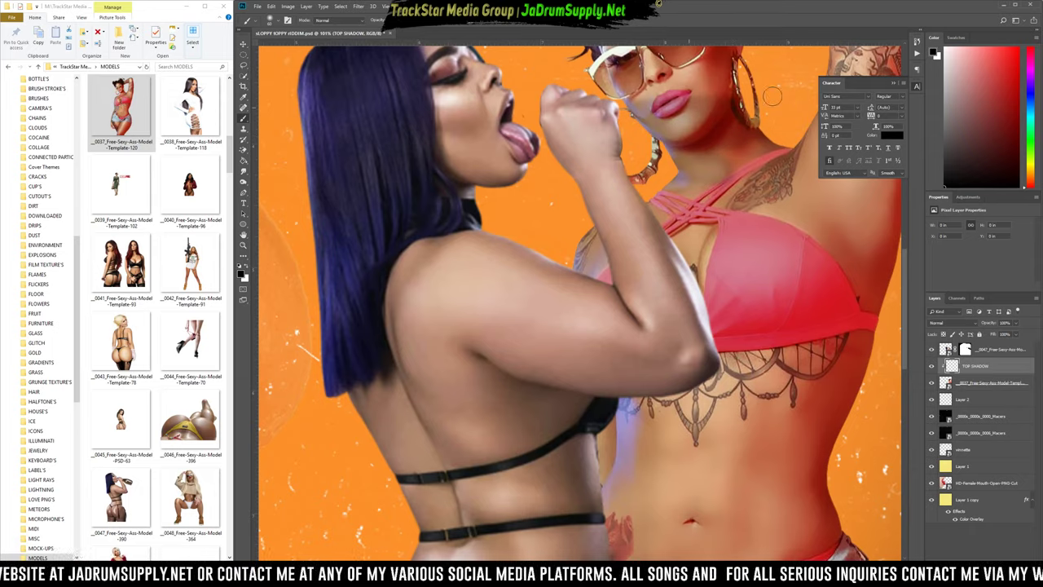
{"action": "scroll", "coordinate": [778, 194], "scroll_direction": "up", "scroll_amount": 2}
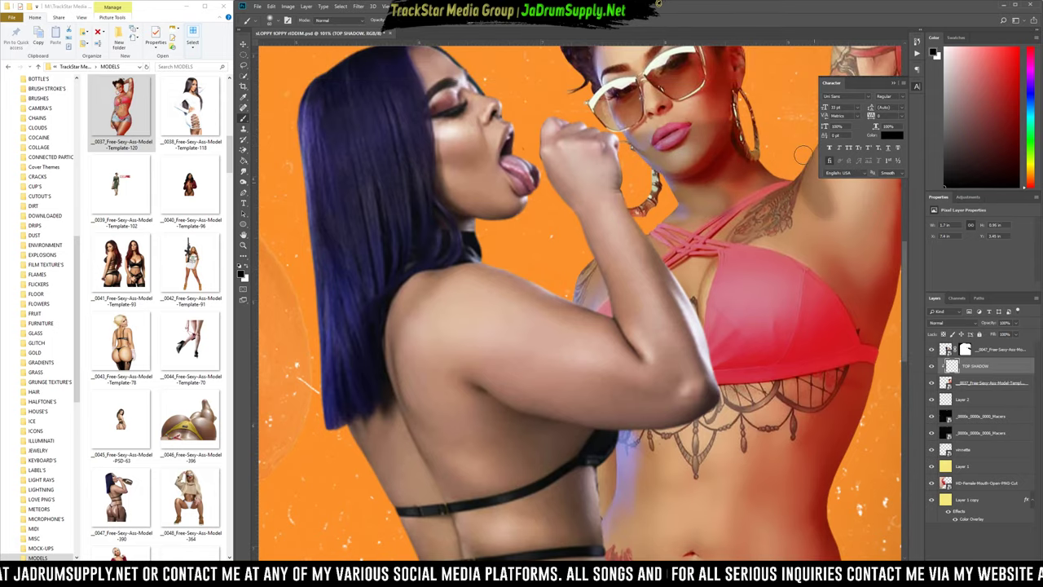
{"action": "mouse_move", "coordinate": [803, 155]}
{"action": "left_mouse_down"}
{"action": "mouse_move", "coordinate": [794, 158]}
{"action": "mouse_move", "coordinate": [777, 101]}
{"action": "mouse_move", "coordinate": [791, 125]}
{"action": "mouse_move", "coordinate": [794, 75]}
{"action": "left_mouse_up"}
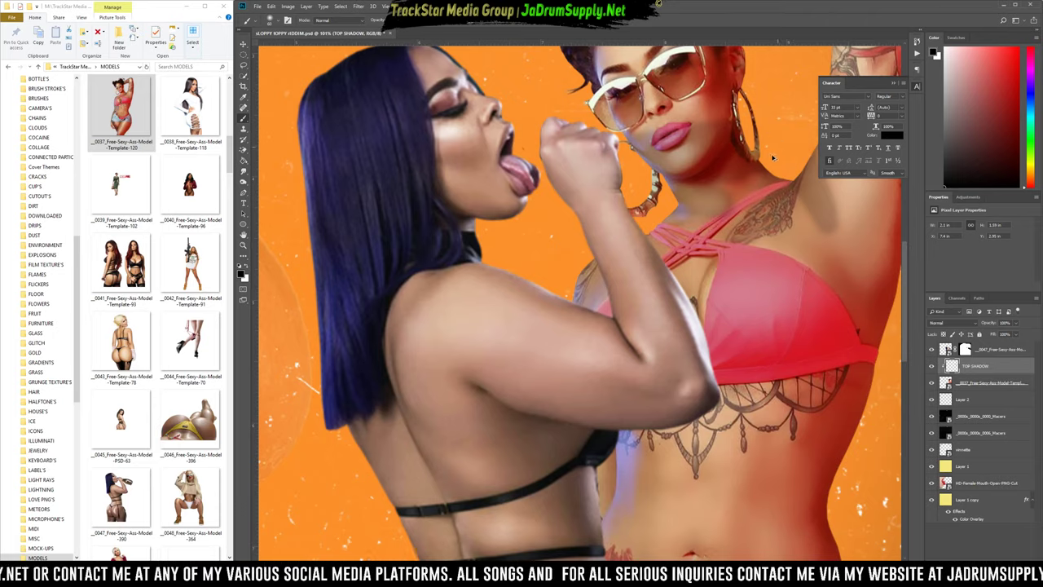
{"action": "key", "text": "ctrl+alt+z"}
{"action": "key", "text": "ctrl+alt+z"}
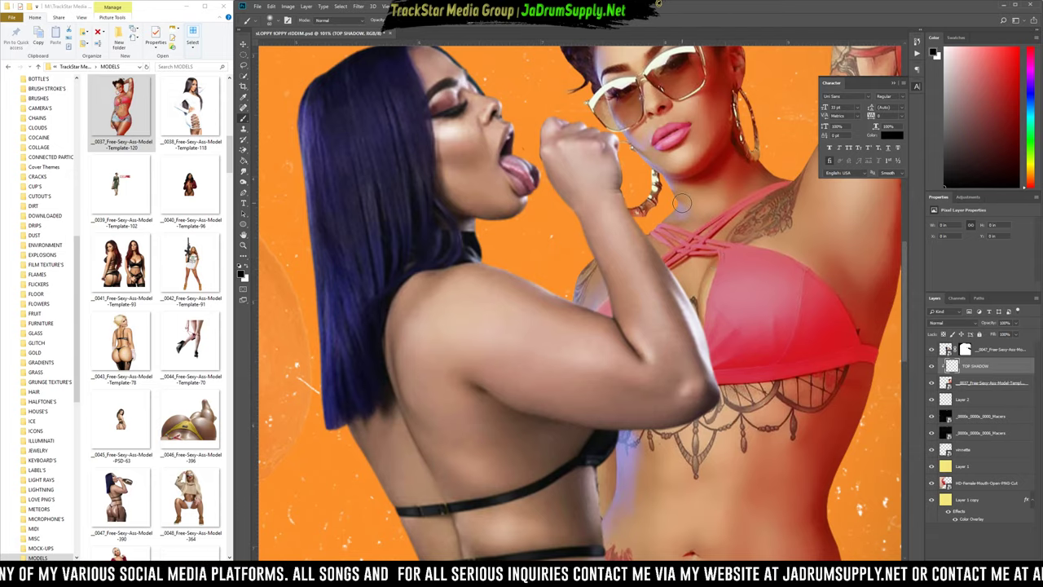
Release the TOP SHADOW layer's clipping mask and paint a soft test stroke on the background beside the woman's hoop earring.
{"action": "scroll", "coordinate": [741, 224], "scroll_direction": "up", "scroll_amount": 3}
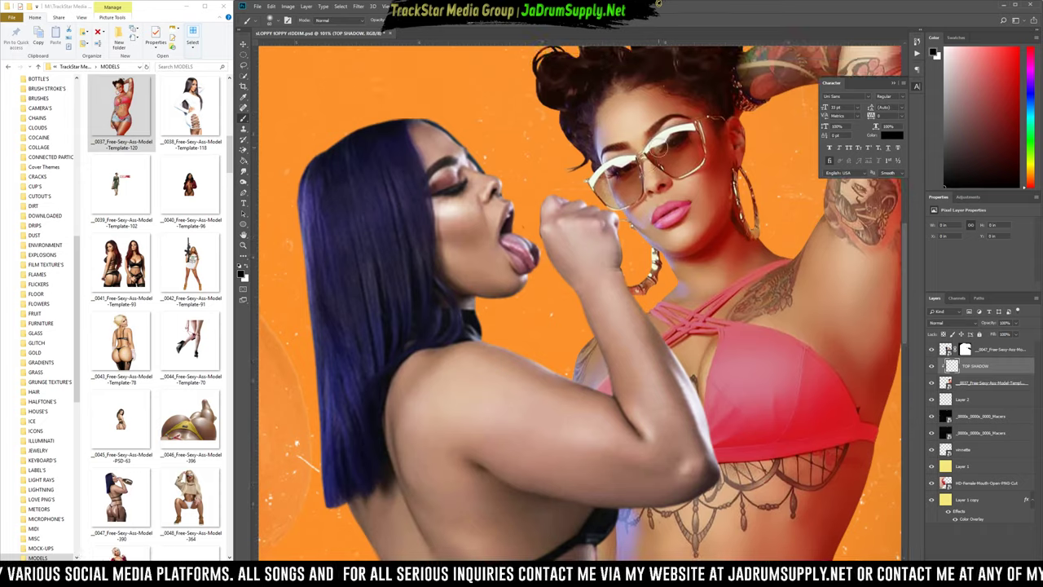
{"action": "right_click", "coordinate": [951, 366]}
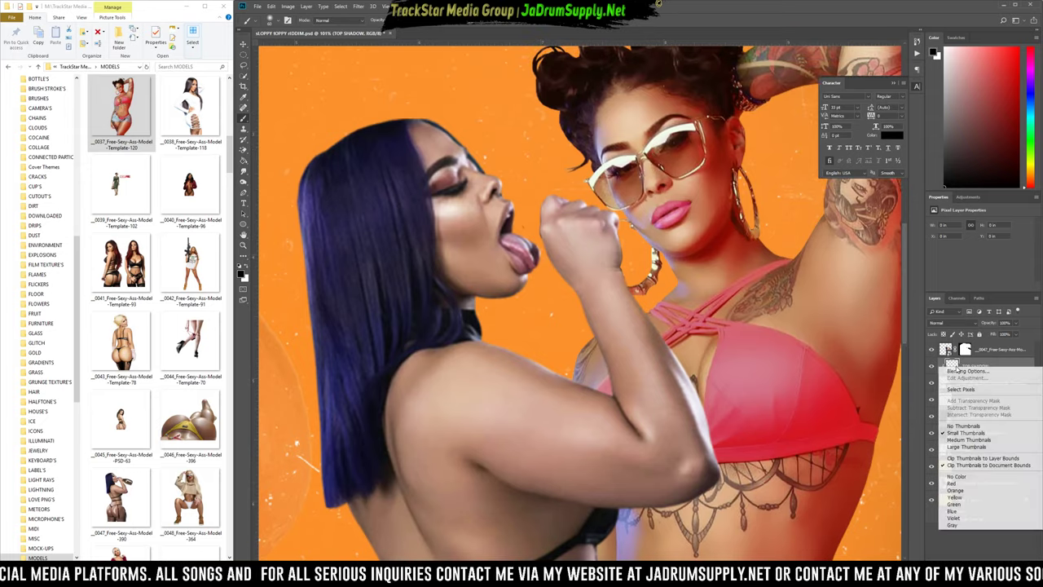
{"action": "right_click", "coordinate": [997, 366]}
{"action": "left_click", "coordinate": [975, 175]}
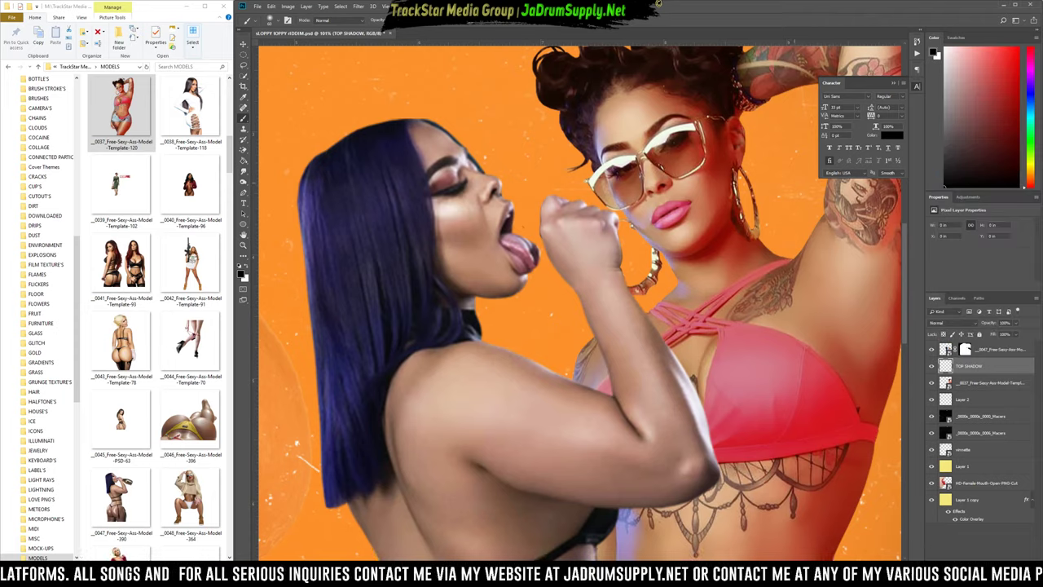
{"action": "left_click_drag", "start_coordinate": [789, 192], "coordinate": [785, 221]}
Clip the TOP SHADOW layer back to the __0037 layer and compare the test stroke with and without clipping.
{"action": "right_click", "coordinate": [996, 368]}
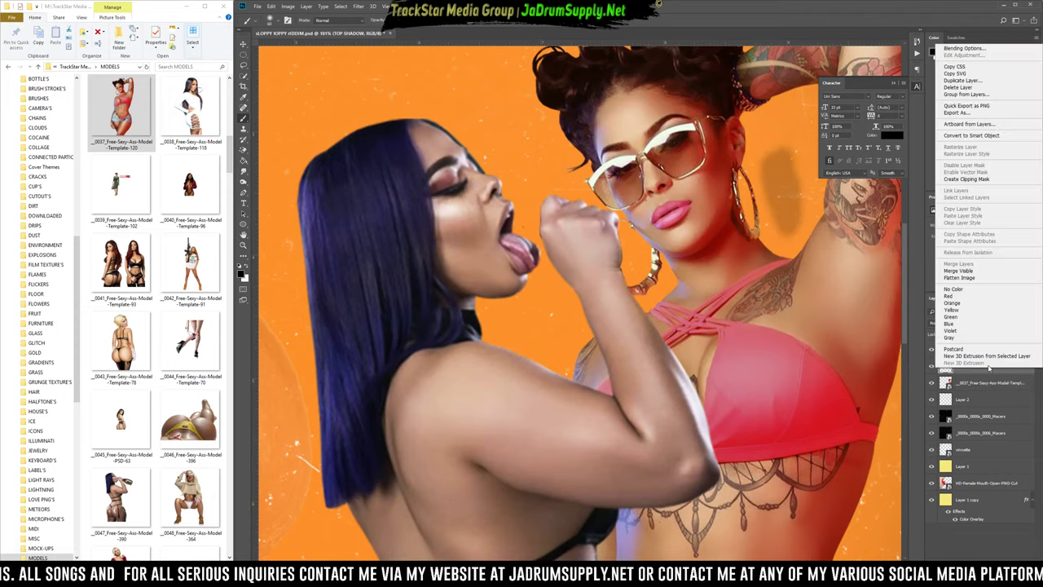
{"action": "left_click", "coordinate": [966, 179]}
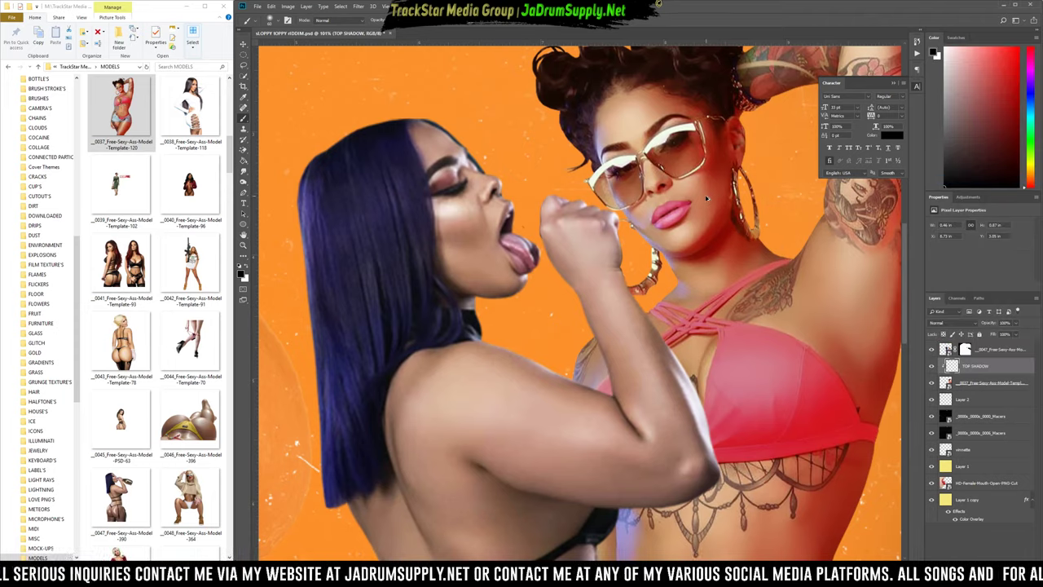
{"action": "key", "text": "ctrl+z"}
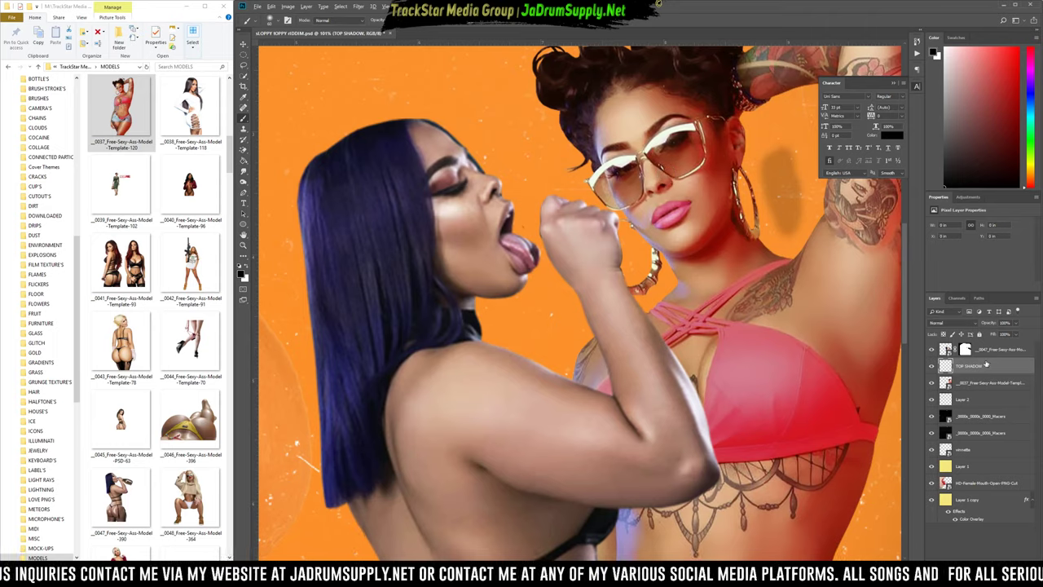
{"action": "key", "text": "ctrl+shift+z"}
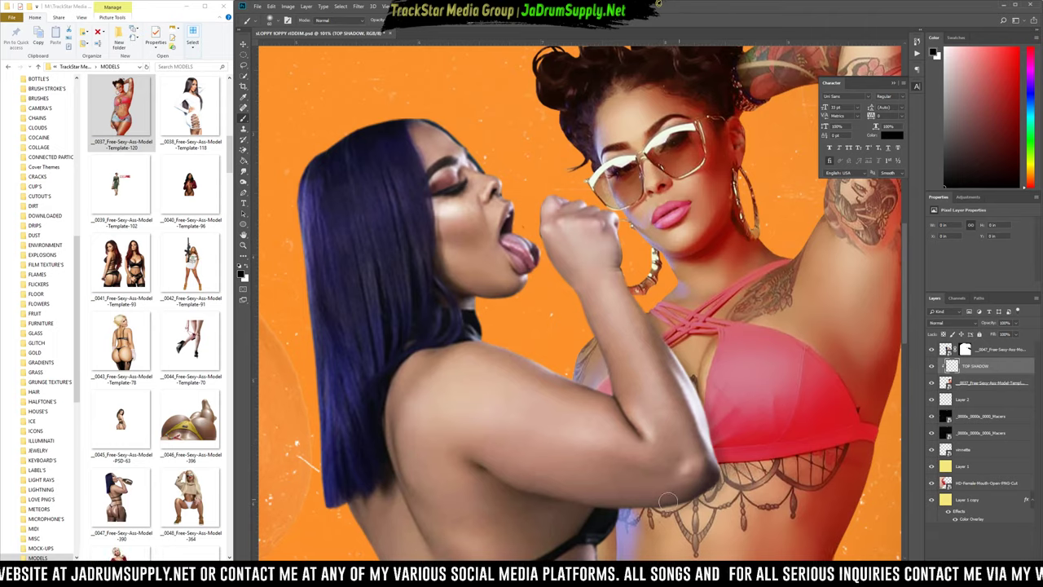
Paint soft black shadows on the TOP SHADOW layer beneath the raised arm's elbow and along the forearm's edge over the chest.
{"action": "left_click_drag", "start_coordinate": [592, 507], "coordinate": [640, 492]}
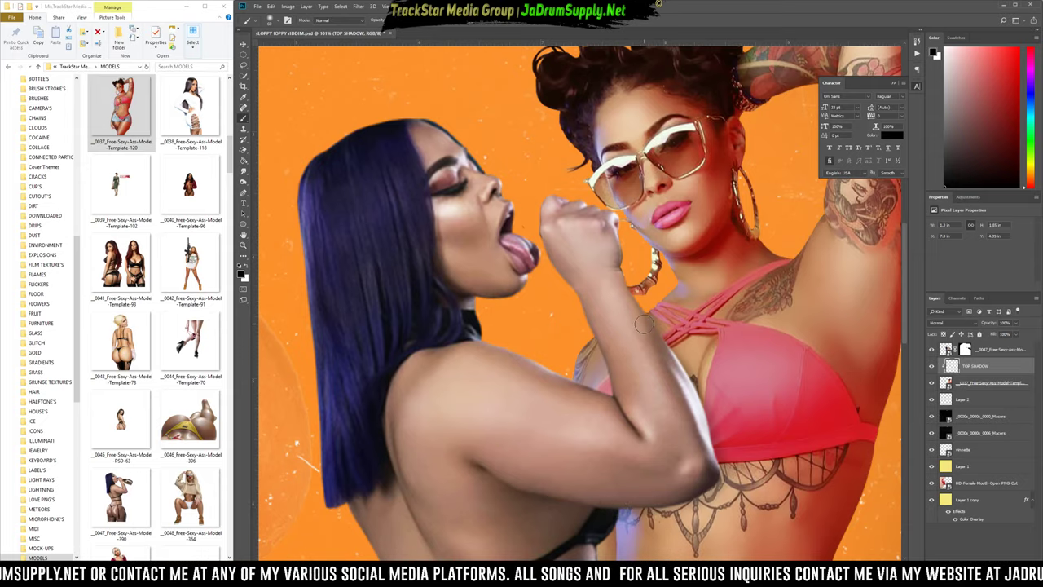
{"action": "scroll", "coordinate": [653, 316], "scroll_direction": "down", "scroll_amount": 1}
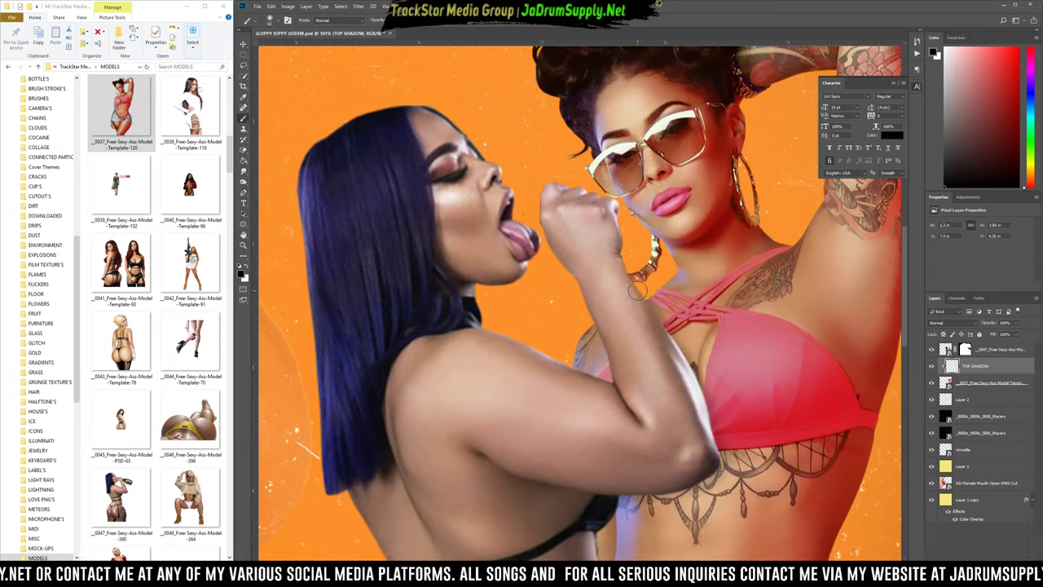
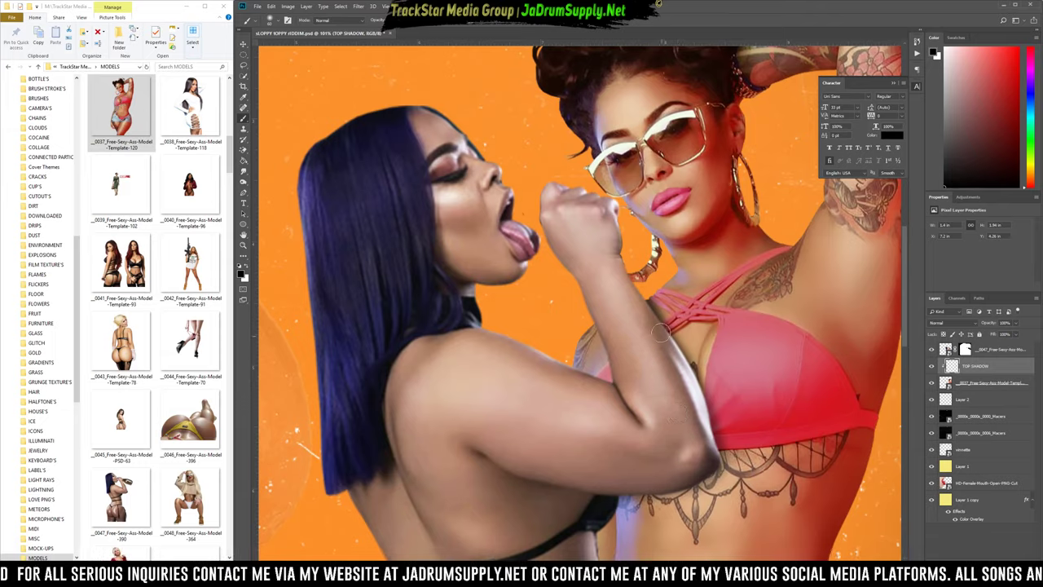
{"action": "scroll", "coordinate": [662, 331], "scroll_direction": "up", "scroll_amount": 5}
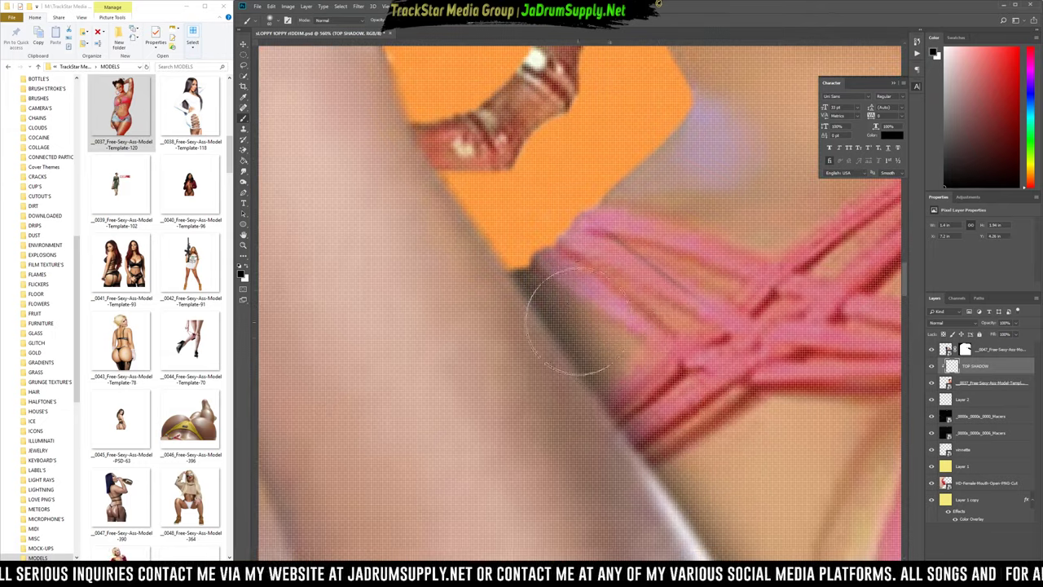
{"action": "scroll", "coordinate": [567, 326], "scroll_direction": "down", "scroll_amount": 8}
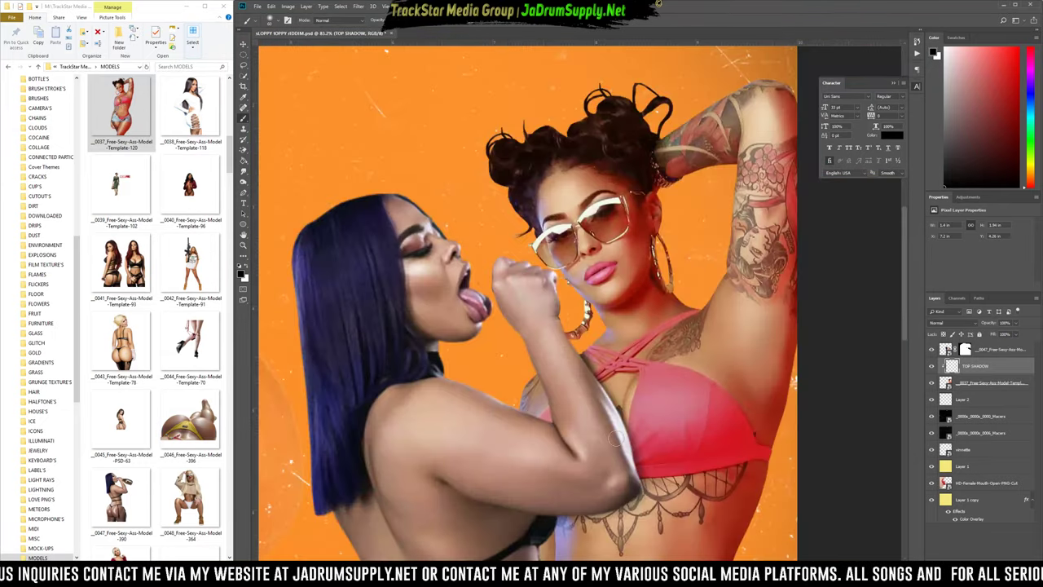
{"action": "scroll", "coordinate": [617, 439], "scroll_direction": "down", "scroll_amount": 4}
{"action": "scroll", "coordinate": [765, 389], "scroll_direction": "up", "scroll_amount": 1}
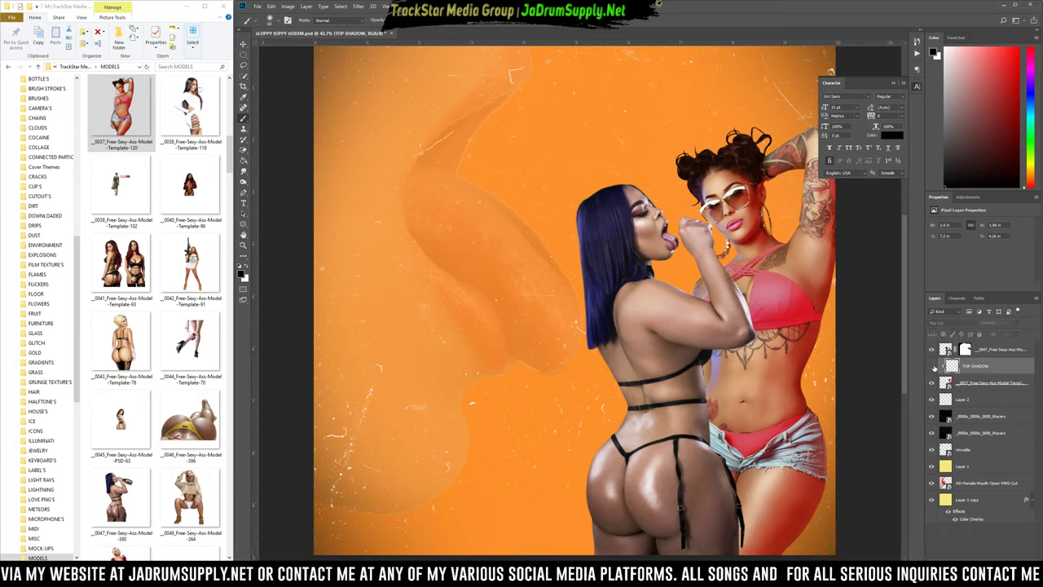
Paint a soft shadow on the bikini woman's shoulder in the gap between the other woman's forearm and upper arm.
{"action": "scroll", "coordinate": [733, 265], "scroll_direction": "up", "scroll_amount": 4}
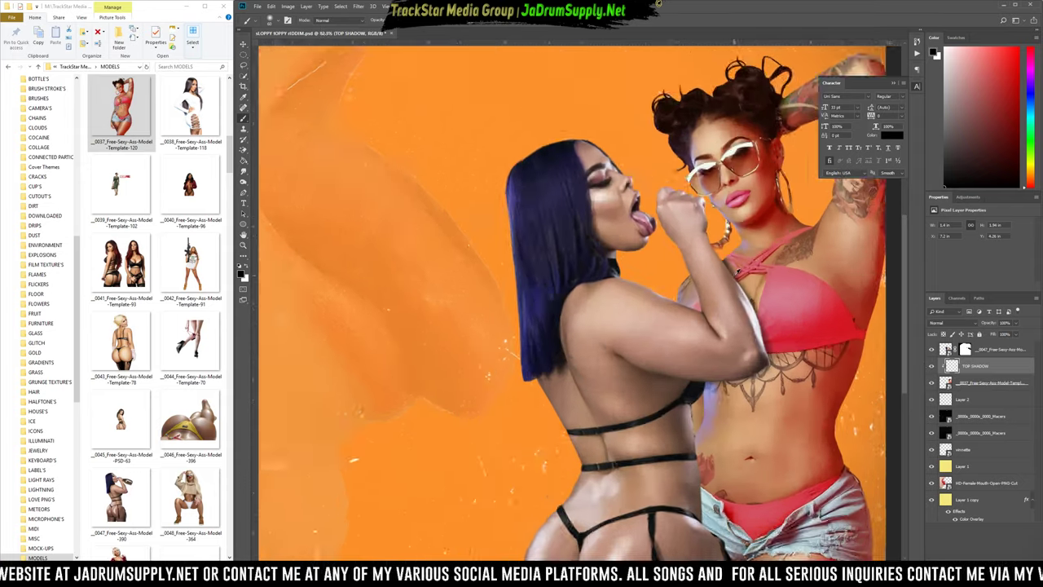
{"action": "scroll", "coordinate": [733, 265], "scroll_direction": "up", "scroll_amount": 3}
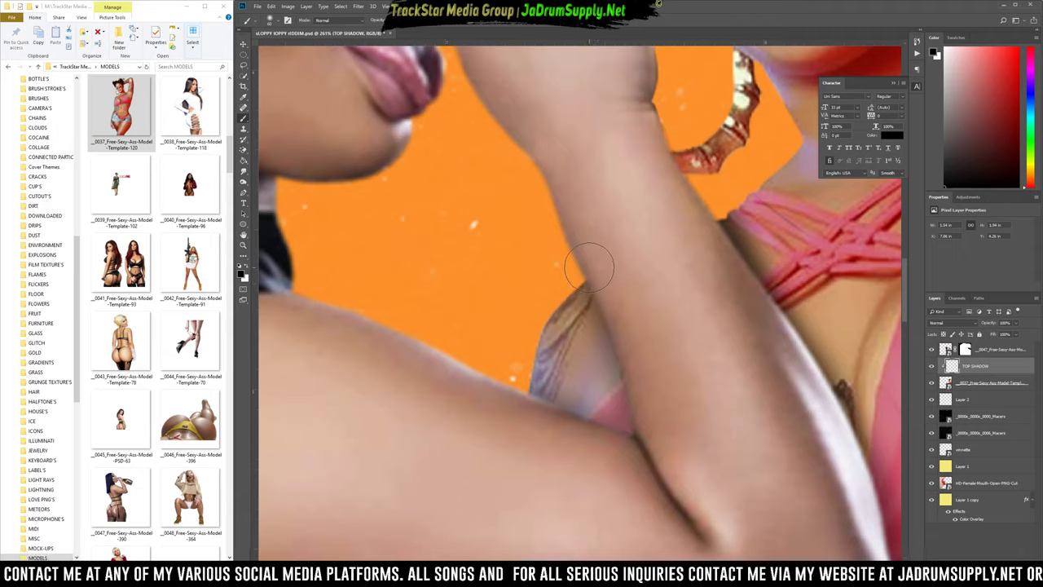
{"action": "mouse_move", "coordinate": [604, 295]}
{"action": "left_mouse_down"}
{"action": "mouse_move", "coordinate": [651, 416]}
{"action": "mouse_move", "coordinate": [651, 445]}
{"action": "mouse_move", "coordinate": [607, 453]}
{"action": "mouse_move", "coordinate": [511, 417]}
{"action": "mouse_move", "coordinate": [504, 388]}
{"action": "left_mouse_up"}
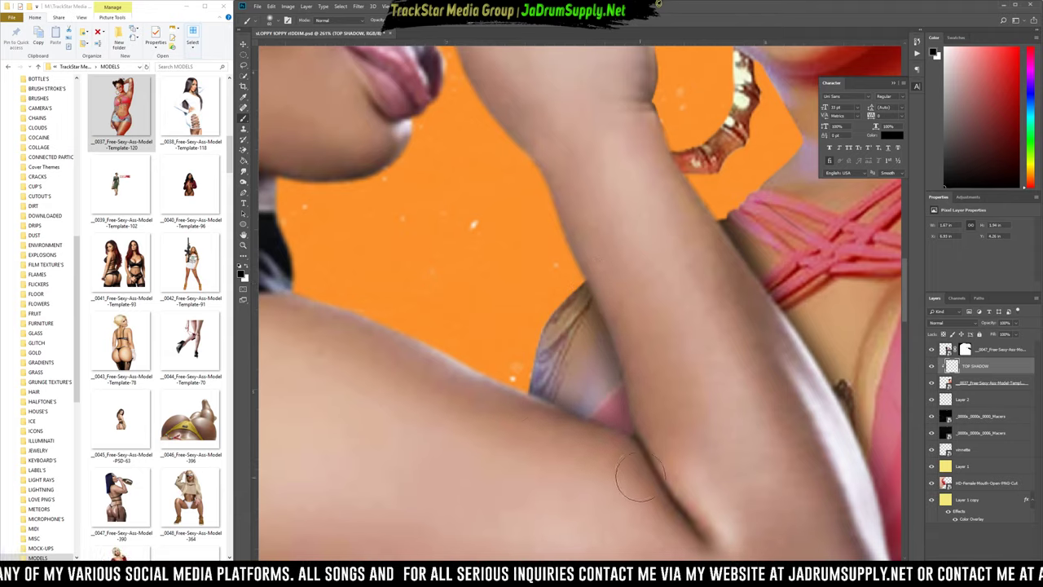
{"action": "scroll", "coordinate": [838, 383], "scroll_direction": "down", "scroll_amount": 1}
{"action": "scroll", "coordinate": [837, 383], "scroll_direction": "down", "scroll_amount": 2}
{"action": "scroll", "coordinate": [832, 365], "scroll_direction": "down", "scroll_amount": 6}
{"action": "scroll", "coordinate": [839, 446], "scroll_direction": "down", "scroll_amount": 2}
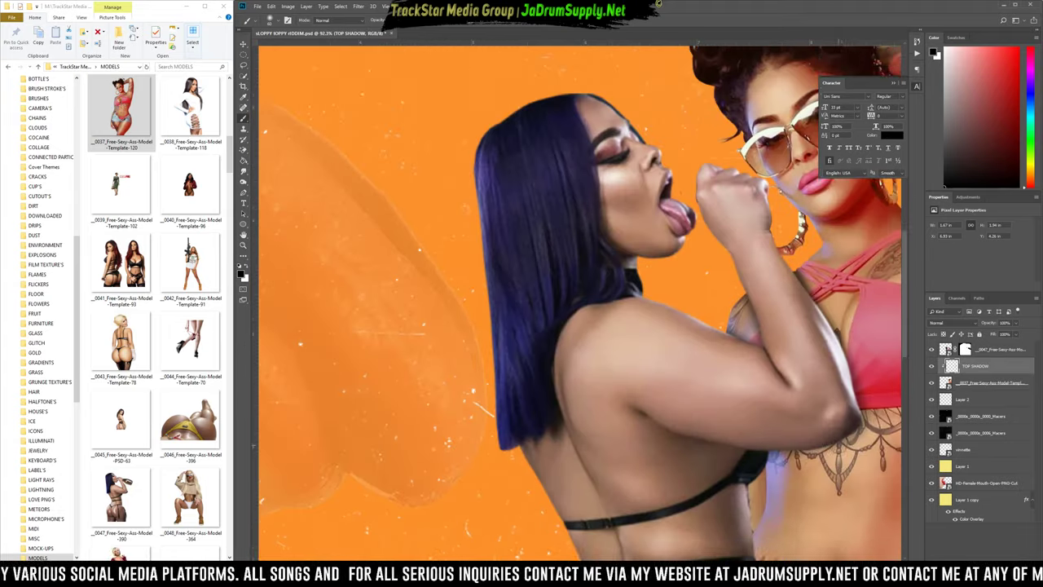
Paint a soft black shadow on the bikini woman's thigh beside the other woman's garter strap, below the denim shorts.
{"action": "scroll", "coordinate": [746, 427], "scroll_direction": "up", "scroll_amount": 2}
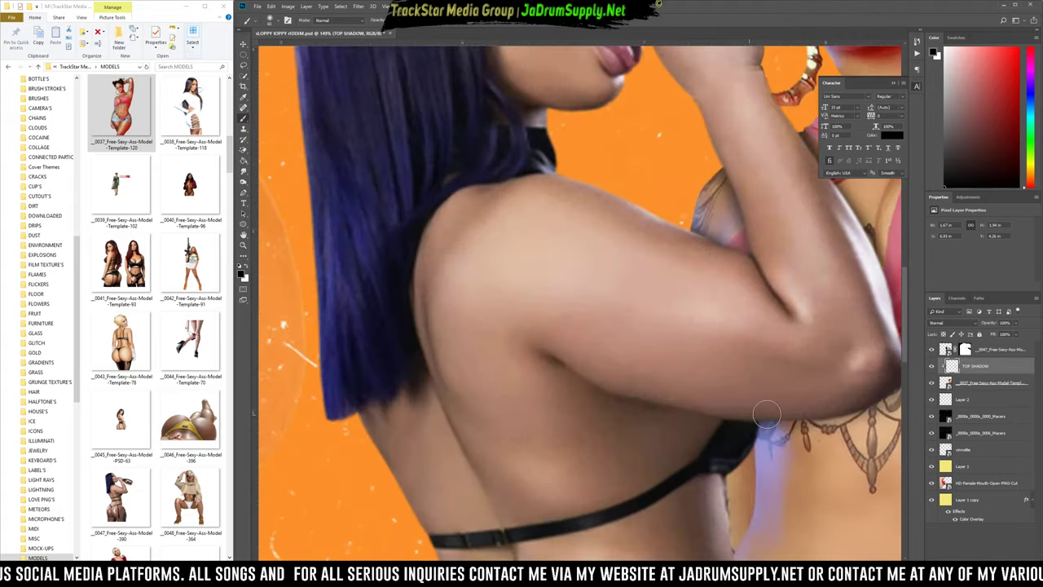
{"action": "scroll", "coordinate": [863, 367], "scroll_direction": "down", "scroll_amount": 5}
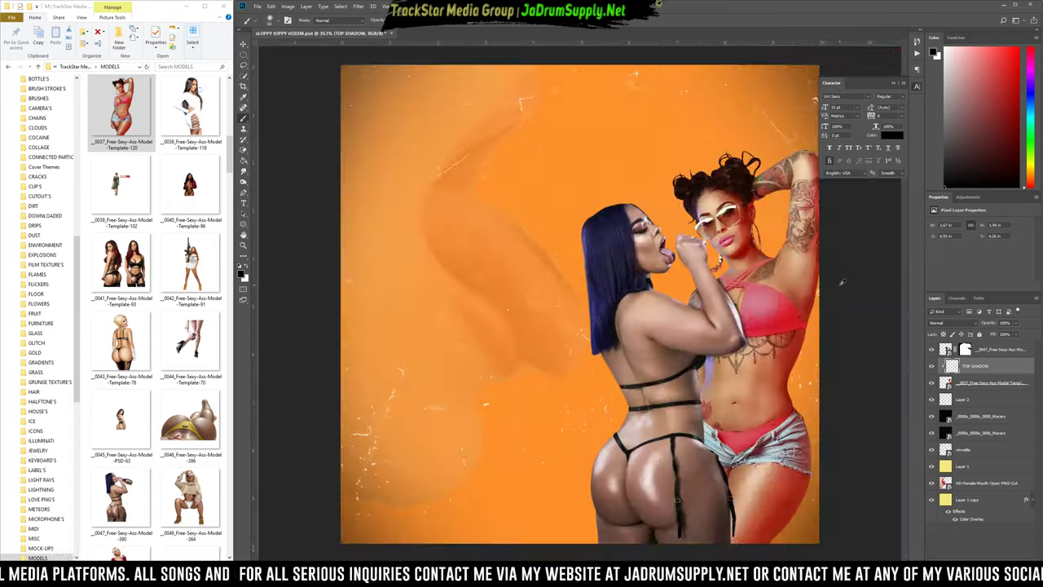
{"action": "scroll", "coordinate": [770, 402], "scroll_direction": "up", "scroll_amount": 4}
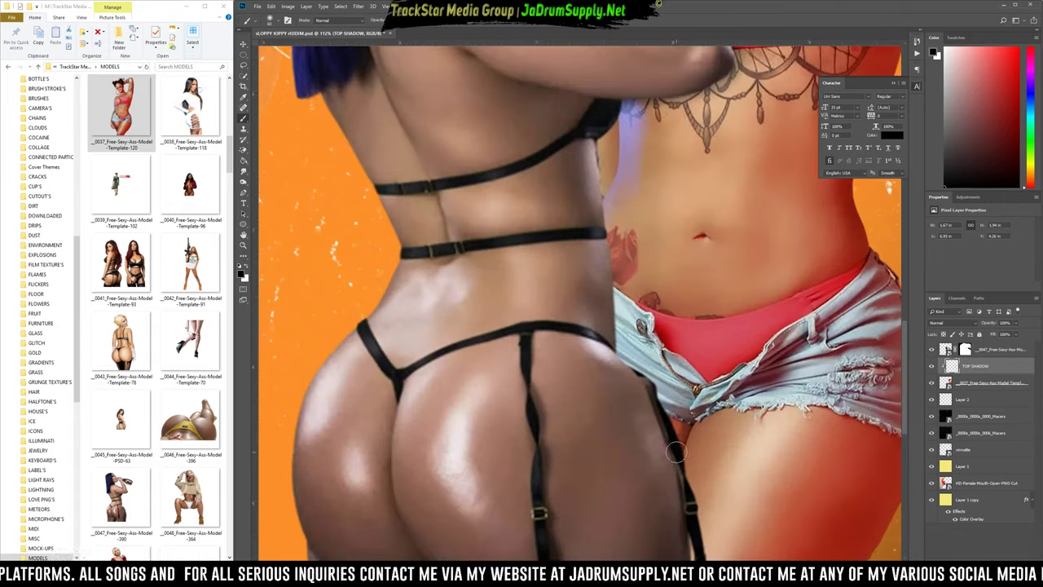
{"action": "mouse_move", "coordinate": [682, 485]}
{"action": "left_mouse_down"}
{"action": "mouse_move", "coordinate": [688, 527]}
{"action": "mouse_move", "coordinate": [677, 490]}
{"action": "left_mouse_up"}
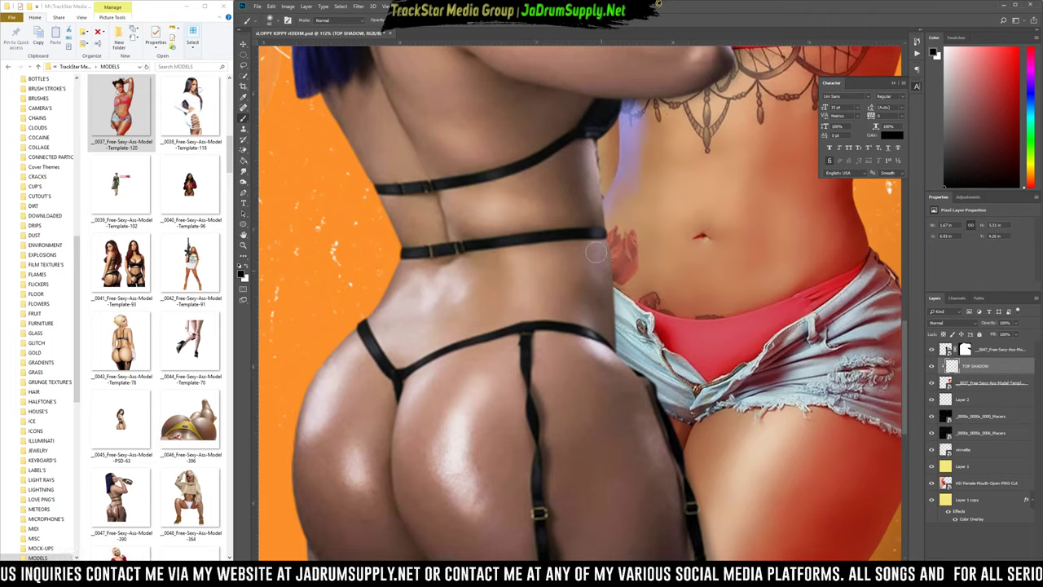
Paint soft shadow strokes down the bikini woman's side where it meets the other woman's waist, from bra strap to shorts.
{"action": "left_click_drag", "start_coordinate": [598, 197], "coordinate": [600, 253]}
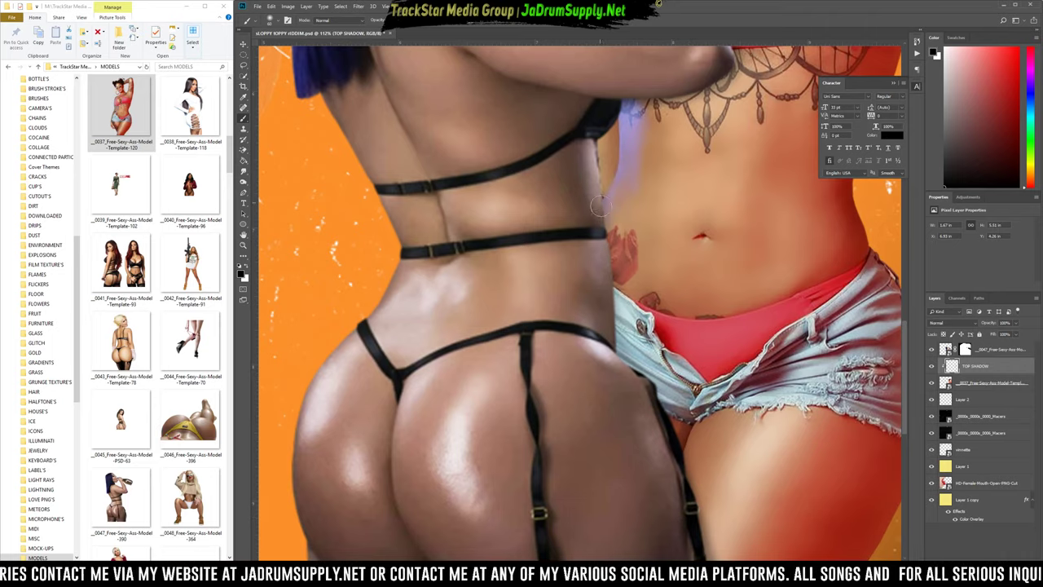
{"action": "left_click_drag", "start_coordinate": [600, 205], "coordinate": [629, 365]}
{"action": "left_click_drag", "start_coordinate": [598, 183], "coordinate": [611, 359]}
{"action": "mouse_move", "coordinate": [596, 212]}
{"action": "left_mouse_down"}
{"action": "mouse_move", "coordinate": [611, 121]}
{"action": "mouse_move", "coordinate": [612, 173]}
{"action": "left_mouse_up"}
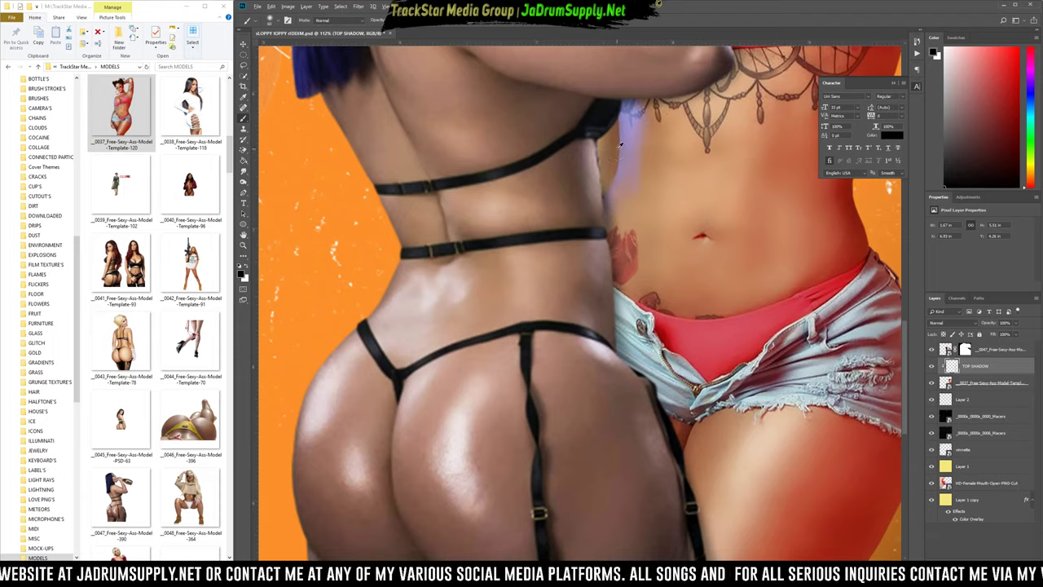
Compare the full artwork with the TOP SHADOW layer hidden and shown.
{"action": "key", "text": "ctrl+0"}
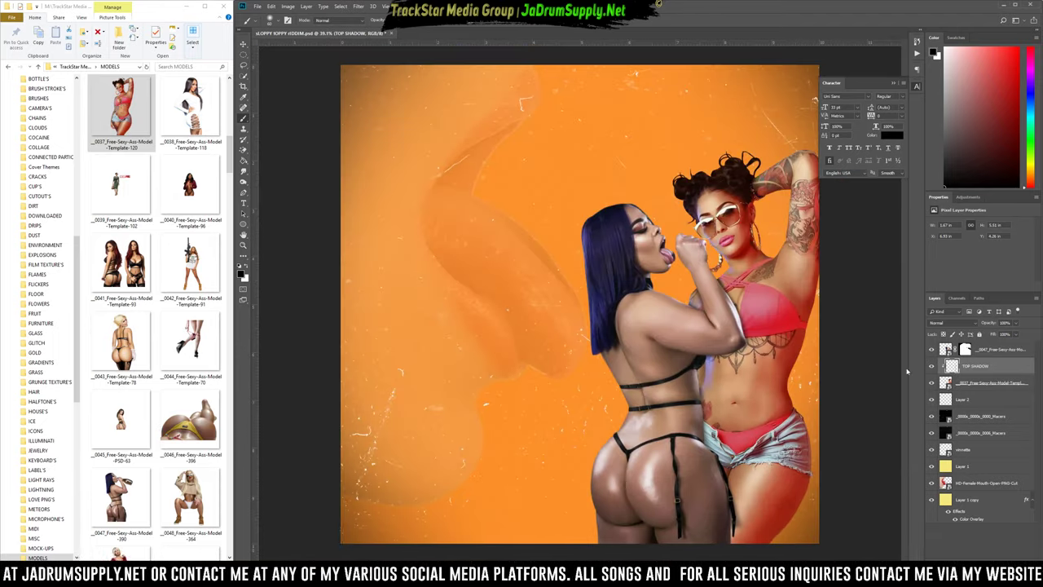
{"action": "left_click", "coordinate": [932, 367]}
{"action": "left_click", "coordinate": [932, 367]}
{"action": "left_click", "coordinate": [932, 366]}
{"action": "left_click", "coordinate": [932, 367]}
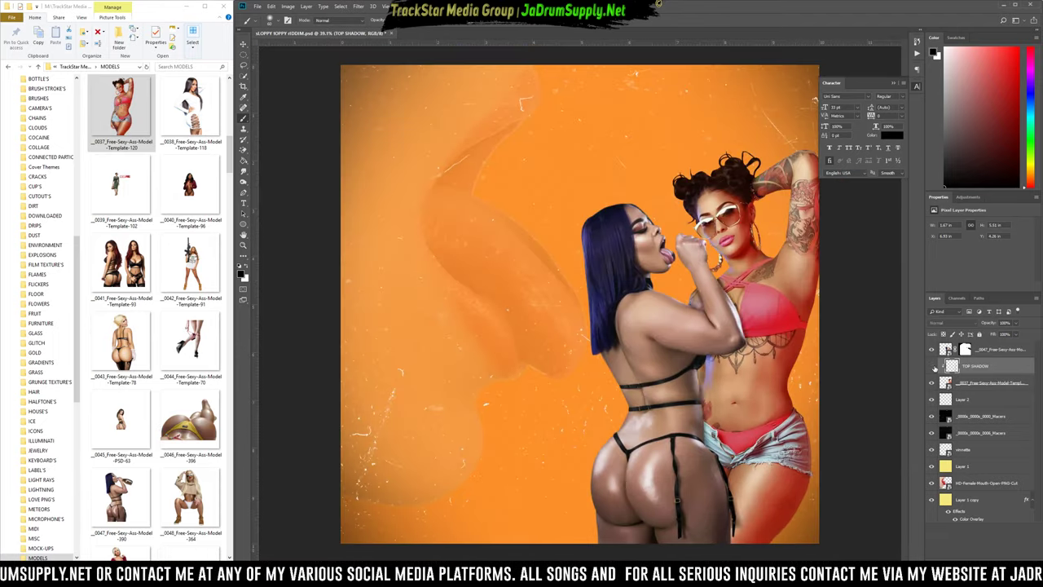
{"action": "left_click", "coordinate": [932, 367]}
{"action": "left_click", "coordinate": [933, 368]}
{"action": "left_click", "coordinate": [933, 368]}
{"action": "left_click", "coordinate": [933, 367]}
{"action": "left_click", "coordinate": [934, 367]}
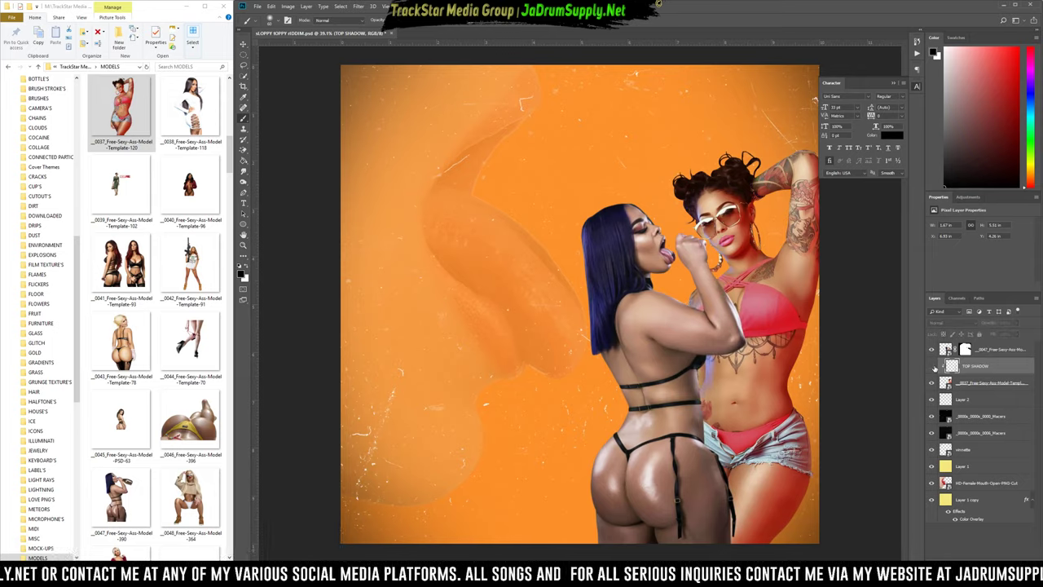
{"action": "left_click", "coordinate": [933, 367]}
Deepen the soft shadow beside the other woman's lower waist strap, continuing down onto the edge of the denim shorts.
{"action": "scroll", "coordinate": [768, 319], "scroll_direction": "down", "scroll_amount": 5}
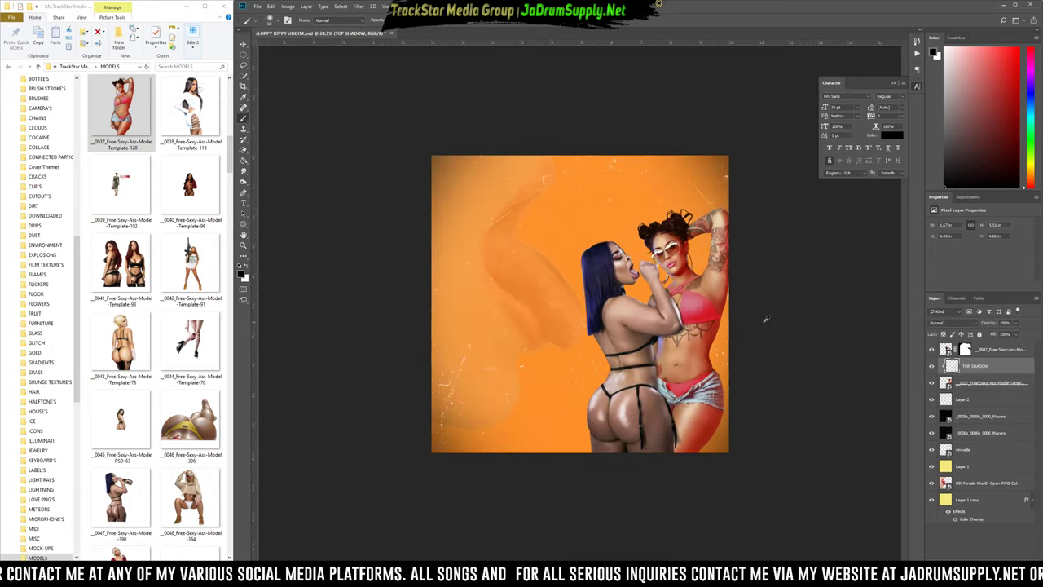
{"action": "scroll", "coordinate": [733, 330], "scroll_direction": "up", "scroll_amount": 14}
{"action": "scroll", "coordinate": [768, 340], "scroll_direction": "up", "scroll_amount": 1}
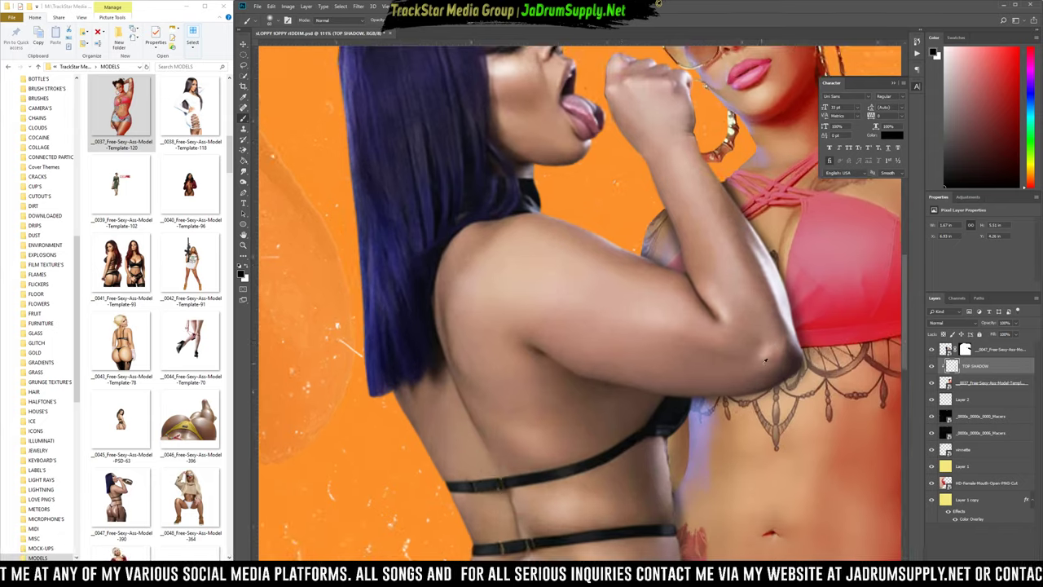
{"action": "scroll", "coordinate": [768, 360], "scroll_direction": "down", "scroll_amount": 3}
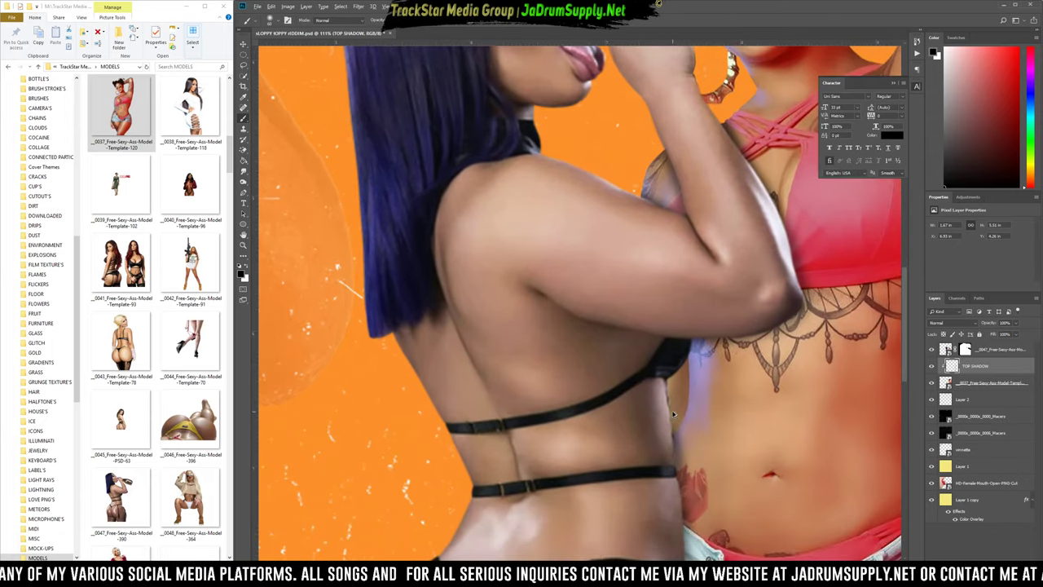
{"action": "scroll", "coordinate": [681, 428], "scroll_direction": "down", "scroll_amount": 1}
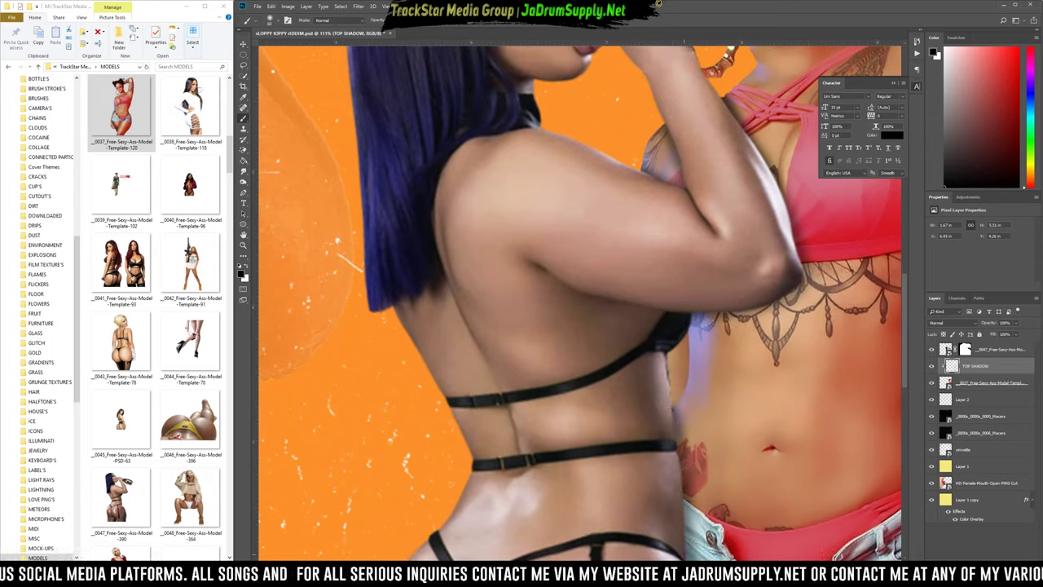
{"action": "scroll", "coordinate": [683, 495], "scroll_direction": "down", "scroll_amount": 3}
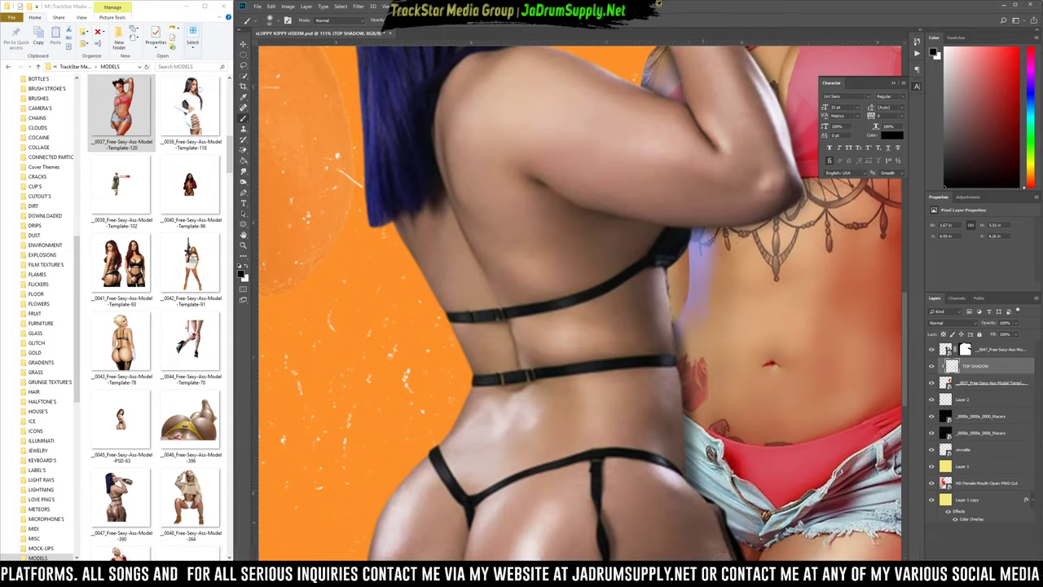
{"action": "left_click_drag", "start_coordinate": [668, 350], "coordinate": [696, 499]}
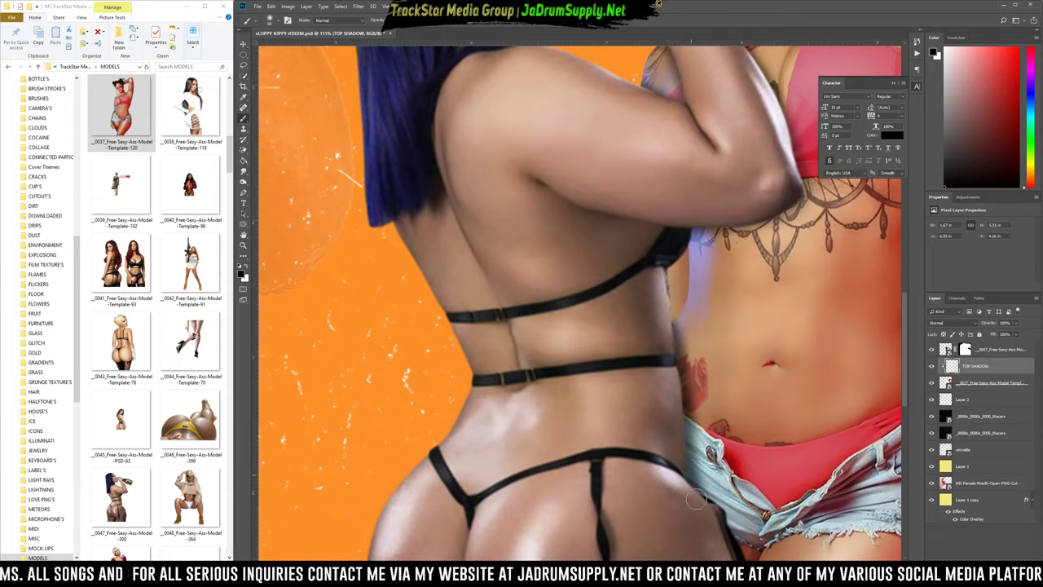
Add a layer mask to the TOP SHADOW layer and check the artwork with that layer hidden and shown.
{"action": "scroll", "coordinate": [724, 515], "scroll_direction": "down", "scroll_amount": 5}
{"action": "scroll", "coordinate": [719, 425], "scroll_direction": "up", "scroll_amount": 5}
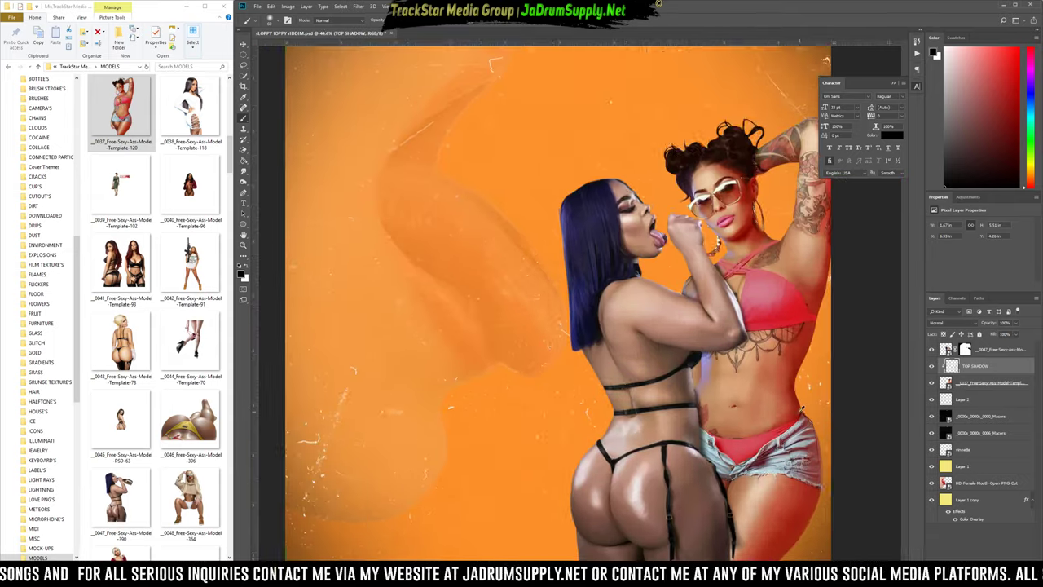
{"action": "scroll", "coordinate": [720, 424], "scroll_direction": "up", "scroll_amount": 2}
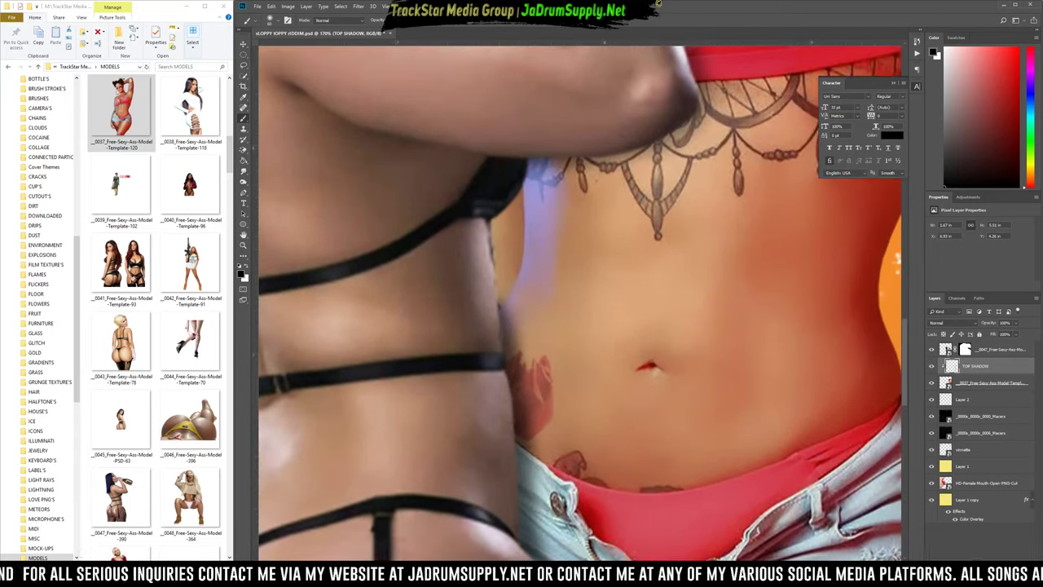
{"action": "left_click", "coordinate": [968, 565]}
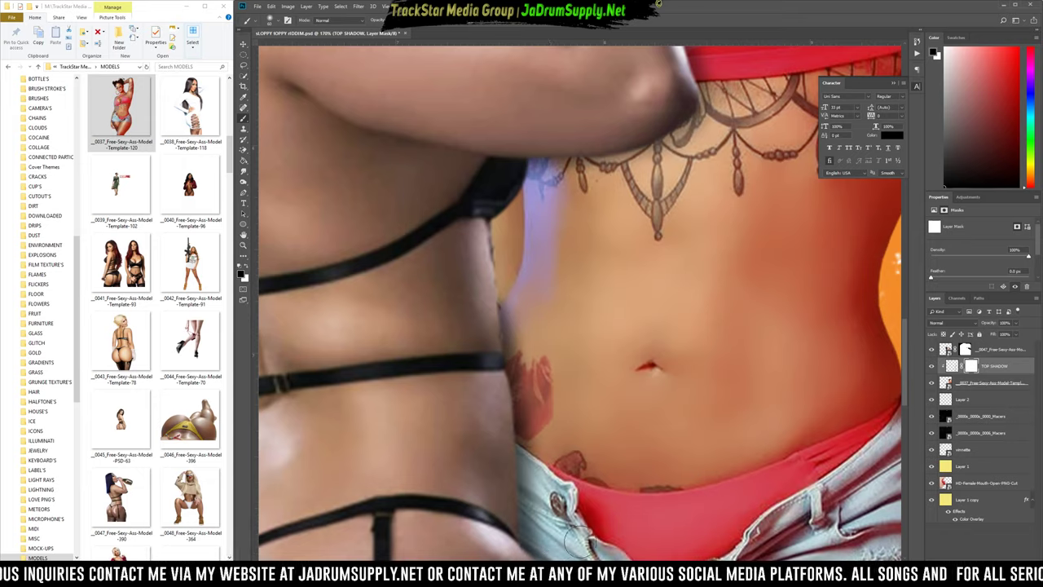
{"action": "scroll", "coordinate": [638, 331], "scroll_direction": "down", "scroll_amount": 14}
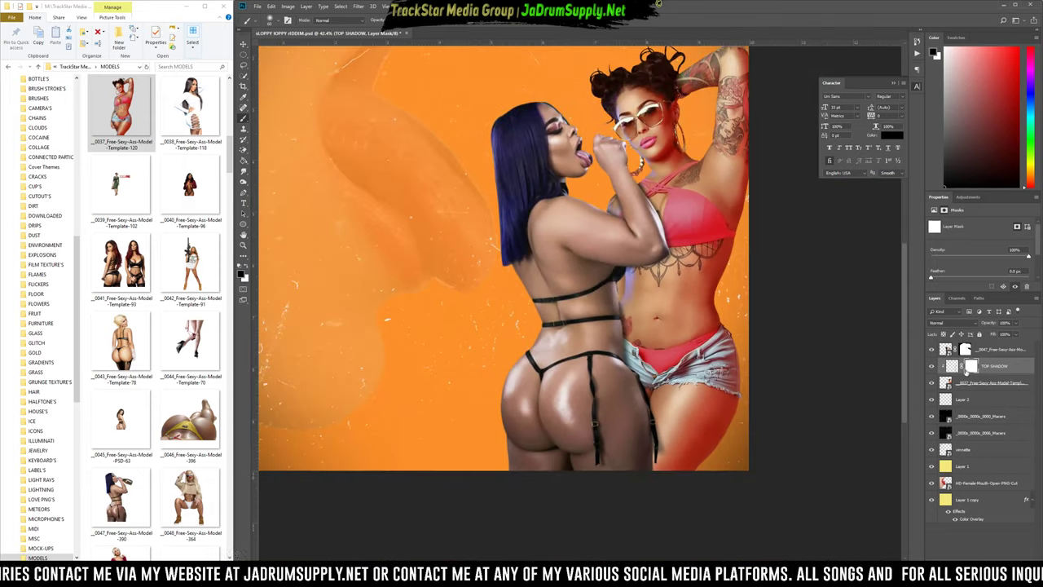
{"action": "left_click", "coordinate": [932, 367]}
{"action": "left_click", "coordinate": [931, 367]}
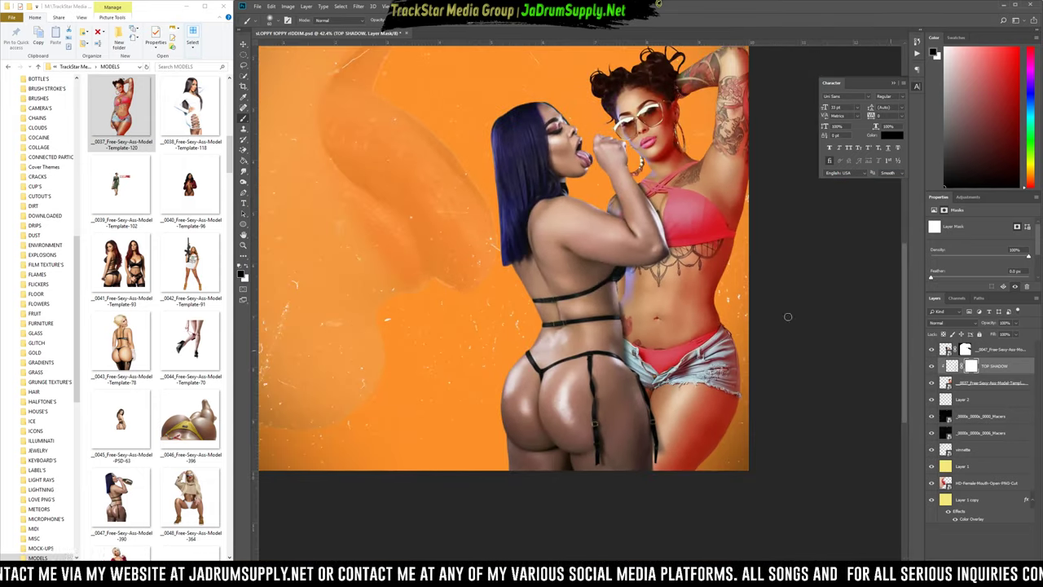
Create a new layer named HIGHLIGHTS, clipped to the __0037 model layer beneath TOP SHADOW.
{"action": "scroll", "coordinate": [707, 282], "scroll_direction": "up", "scroll_amount": 2}
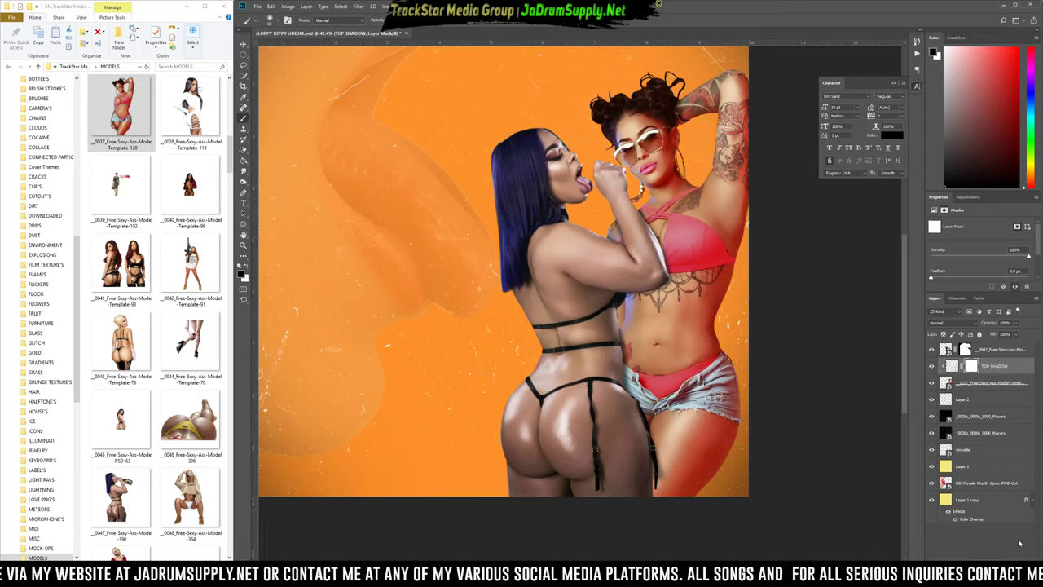
{"action": "key", "text": "ctrl+shift+alt+n"}
{"action": "left_click_drag", "start_coordinate": [974, 368], "coordinate": [982, 383]}
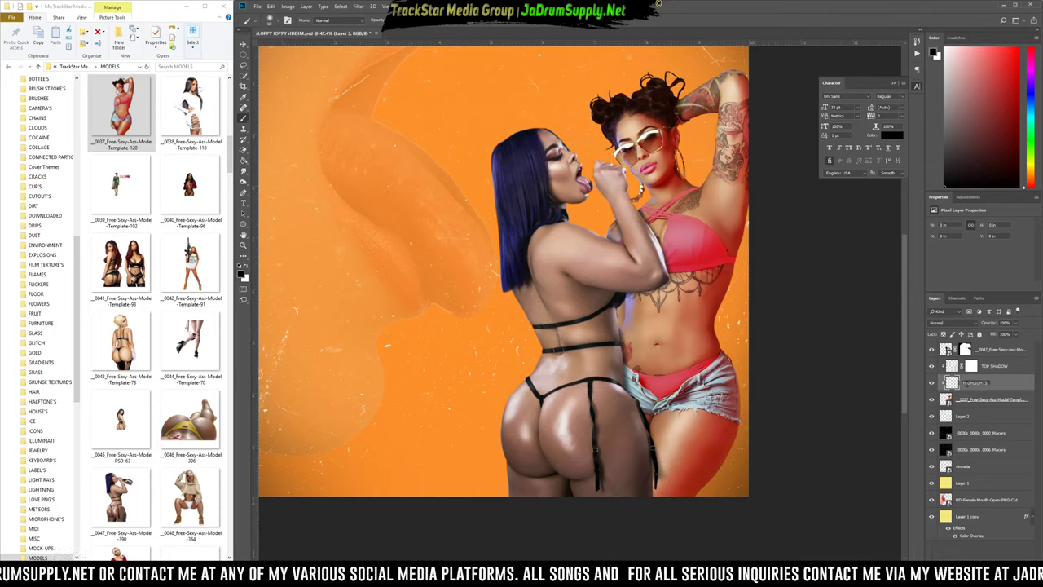
{"action": "key", "text": "Return"}
Make white the foreground colour and set the brush's blending mode to Multiply.
{"action": "scroll", "coordinate": [661, 216], "scroll_direction": "up", "scroll_amount": 6}
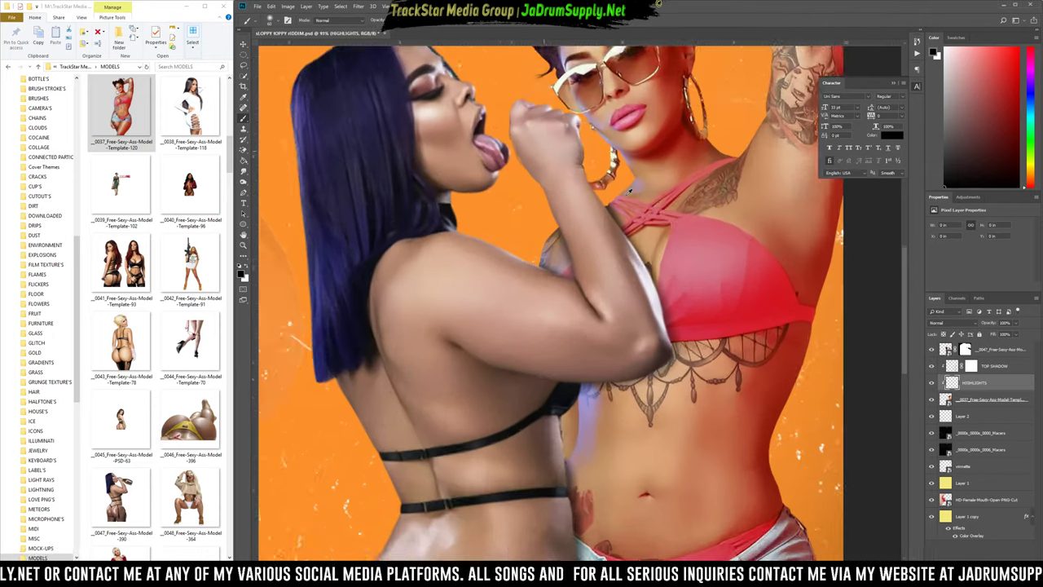
{"action": "scroll", "coordinate": [684, 188], "scroll_direction": "up", "scroll_amount": 1}
{"action": "scroll", "coordinate": [684, 188], "scroll_direction": "up", "scroll_amount": 5}
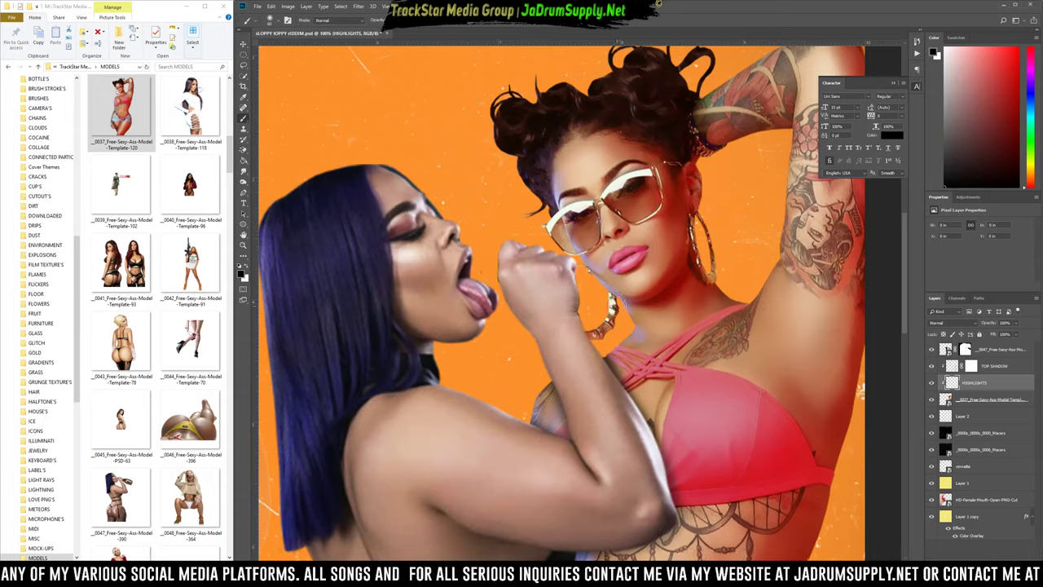
{"action": "scroll", "coordinate": [588, 141], "scroll_direction": "up", "scroll_amount": 2}
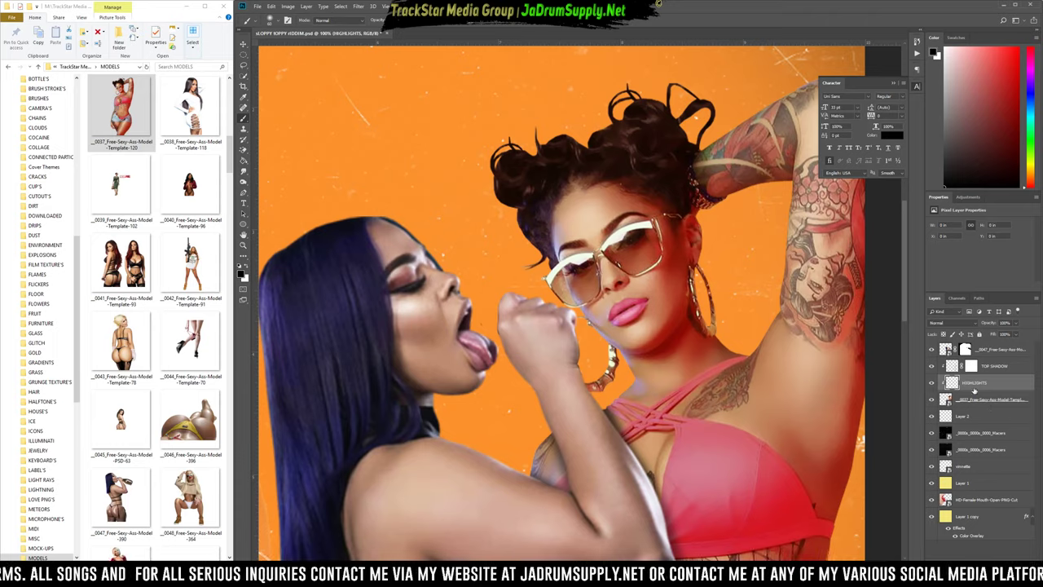
{"action": "key", "text": "x"}
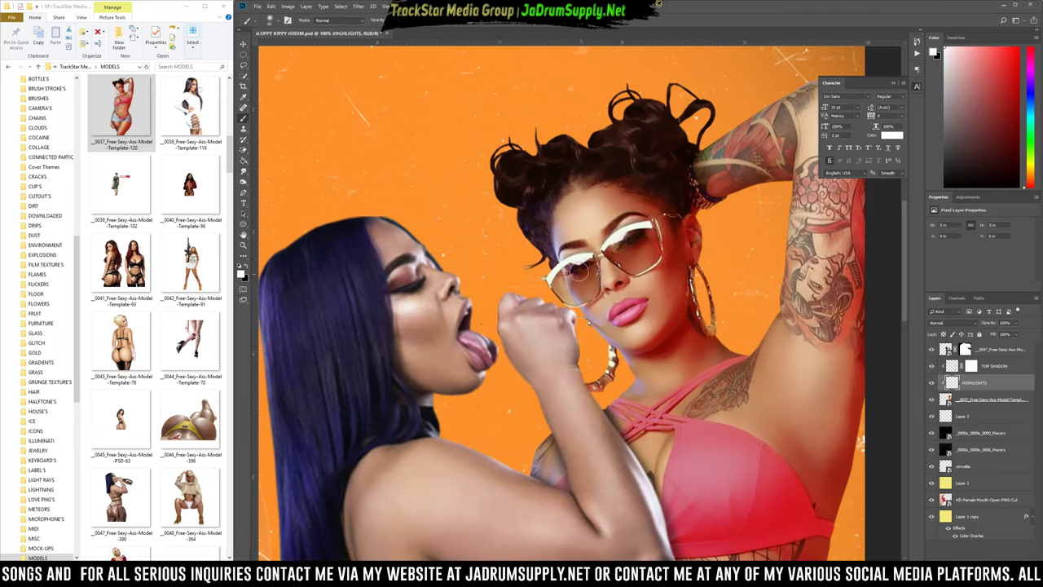
{"action": "left_click", "coordinate": [343, 21]}
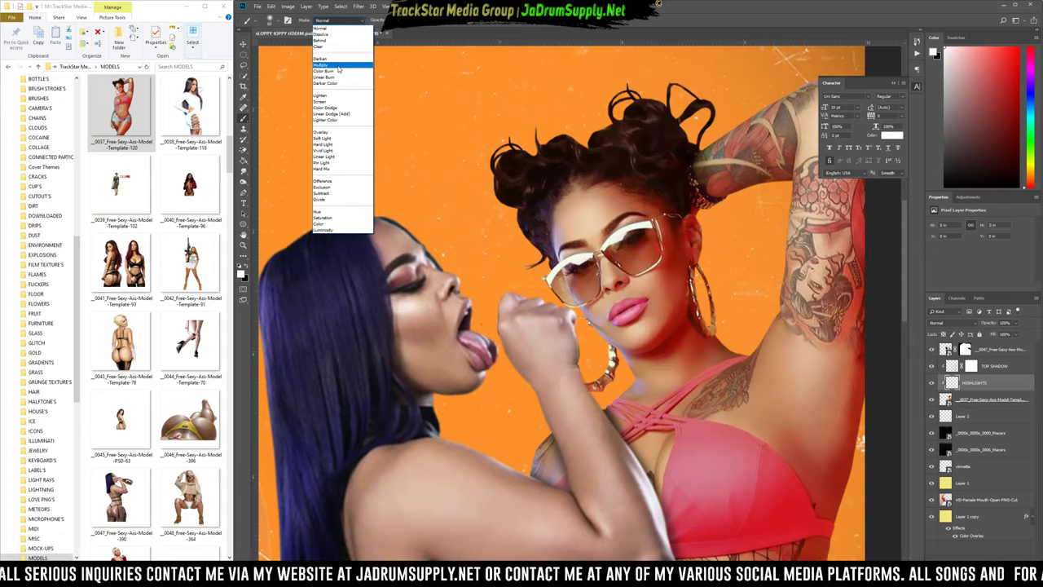
{"action": "left_click", "coordinate": [339, 65]}
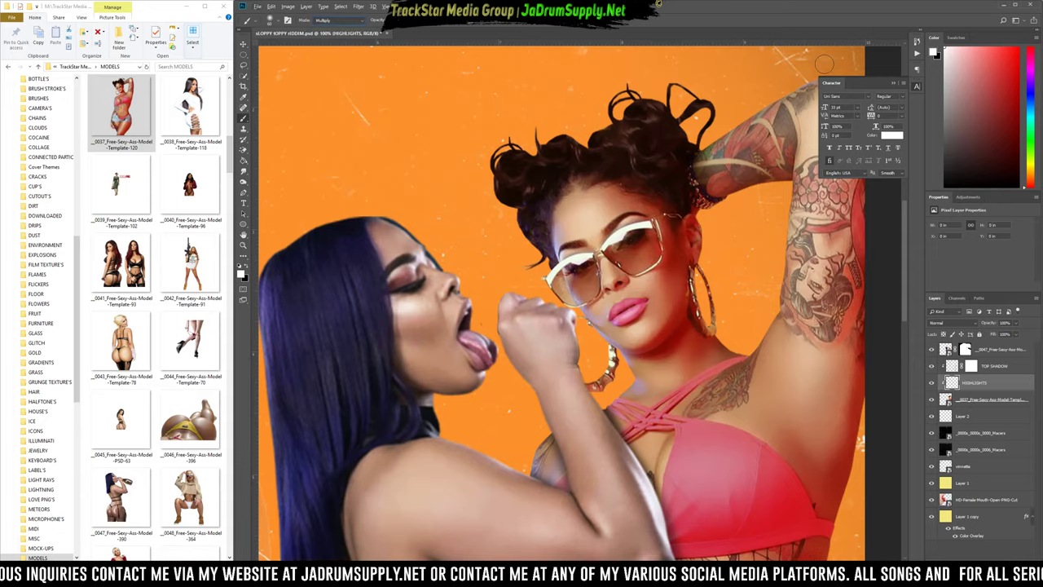
Brush white highlights on the HIGHLIGHTS layer along the bikini woman's raised tattooed arm.
{"action": "scroll", "coordinate": [831, 61], "scroll_direction": "up", "scroll_amount": 3}
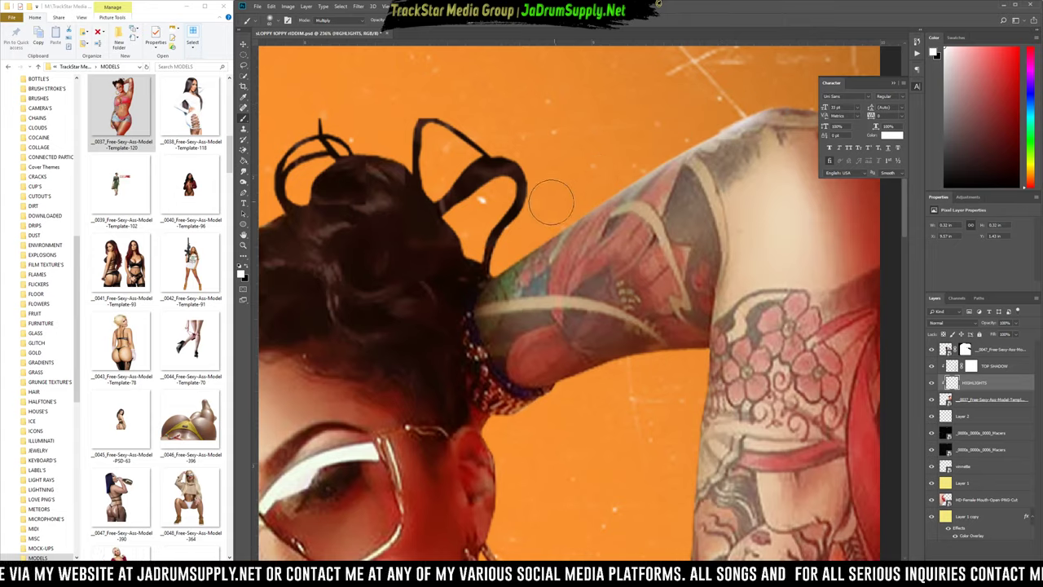
{"action": "scroll", "coordinate": [643, 117], "scroll_direction": "down", "scroll_amount": 6}
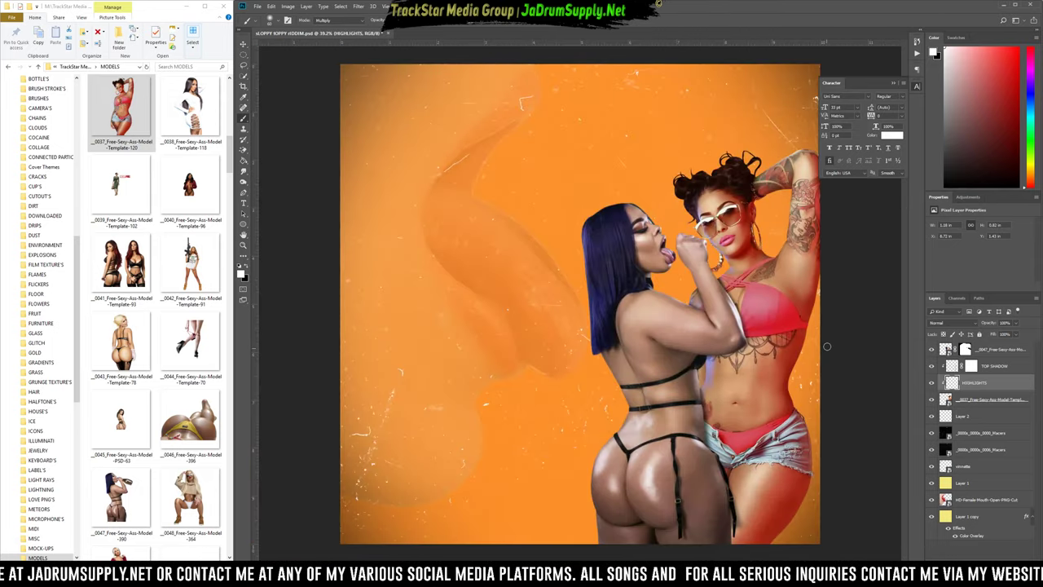
{"action": "scroll", "coordinate": [811, 306], "scroll_direction": "up", "scroll_amount": 4}
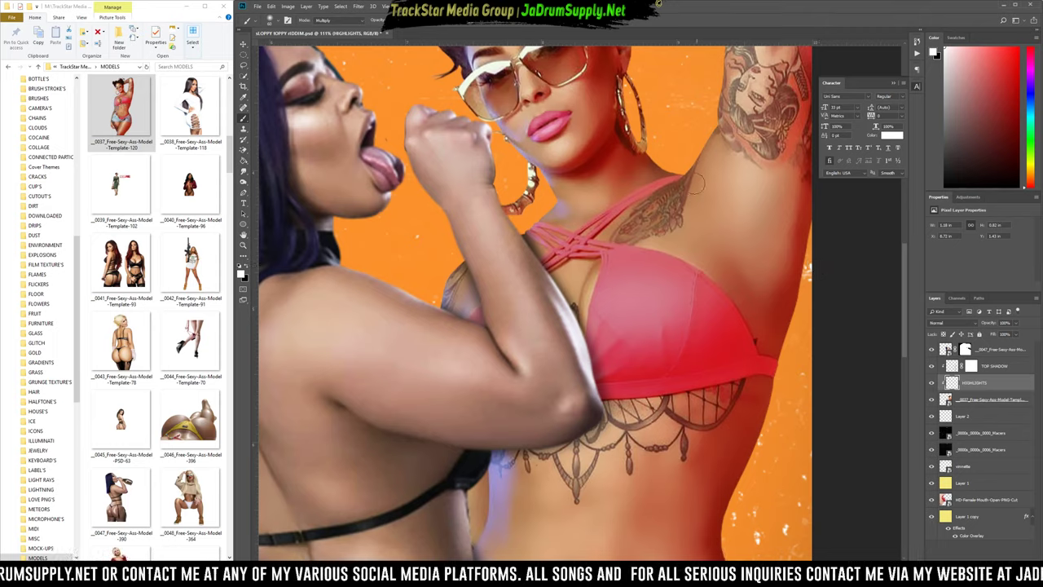
{"action": "scroll", "coordinate": [697, 184], "scroll_direction": "up", "scroll_amount": 5}
{"action": "scroll", "coordinate": [676, 180], "scroll_direction": "up", "scroll_amount": 4}
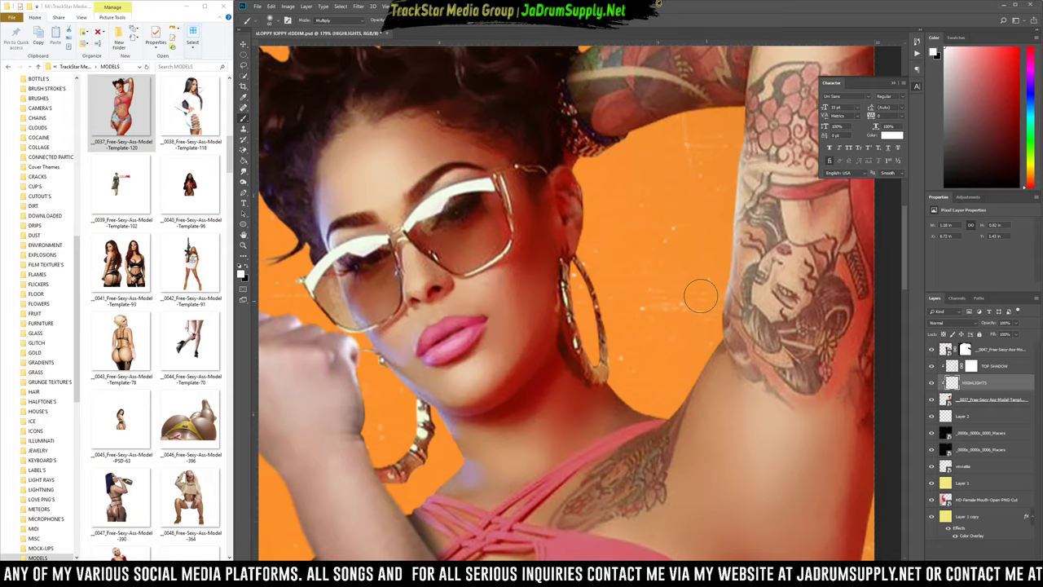
{"action": "scroll", "coordinate": [688, 236], "scroll_direction": "down", "scroll_amount": 3}
{"action": "scroll", "coordinate": [731, 211], "scroll_direction": "down", "scroll_amount": 2}
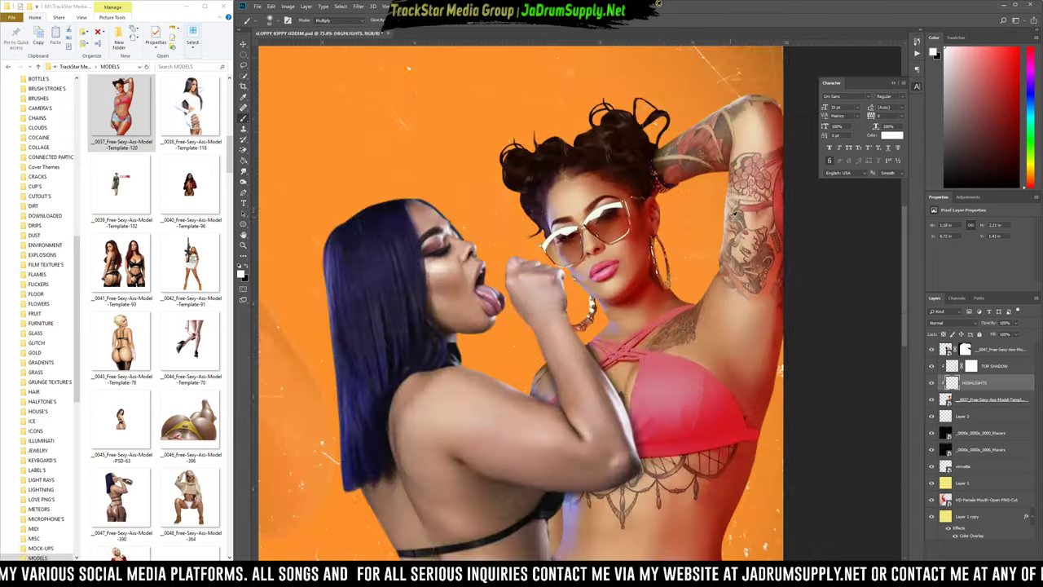
{"action": "scroll", "coordinate": [746, 218], "scroll_direction": "down", "scroll_amount": 3}
{"action": "scroll", "coordinate": [790, 235], "scroll_direction": "up", "scroll_amount": 4}
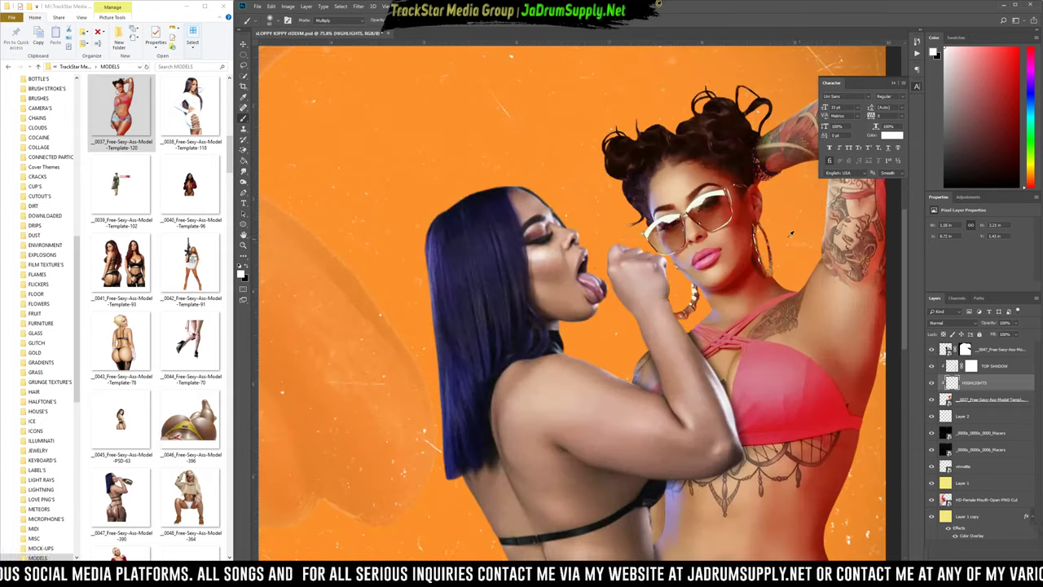
{"action": "left_click_drag", "start_coordinate": [860, 313], "coordinate": [814, 363]}
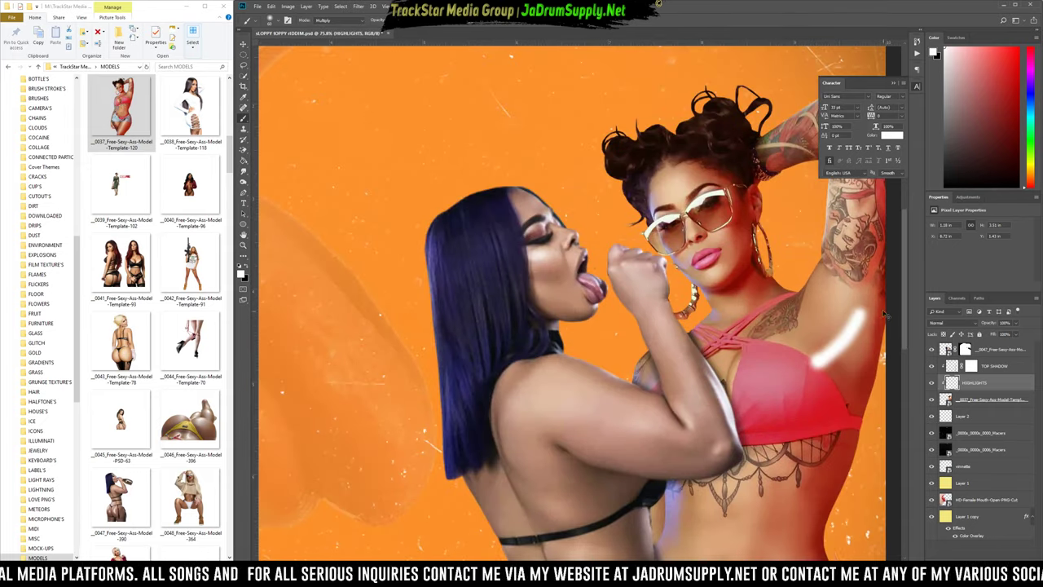
{"action": "key", "text": "ctrl+z"}
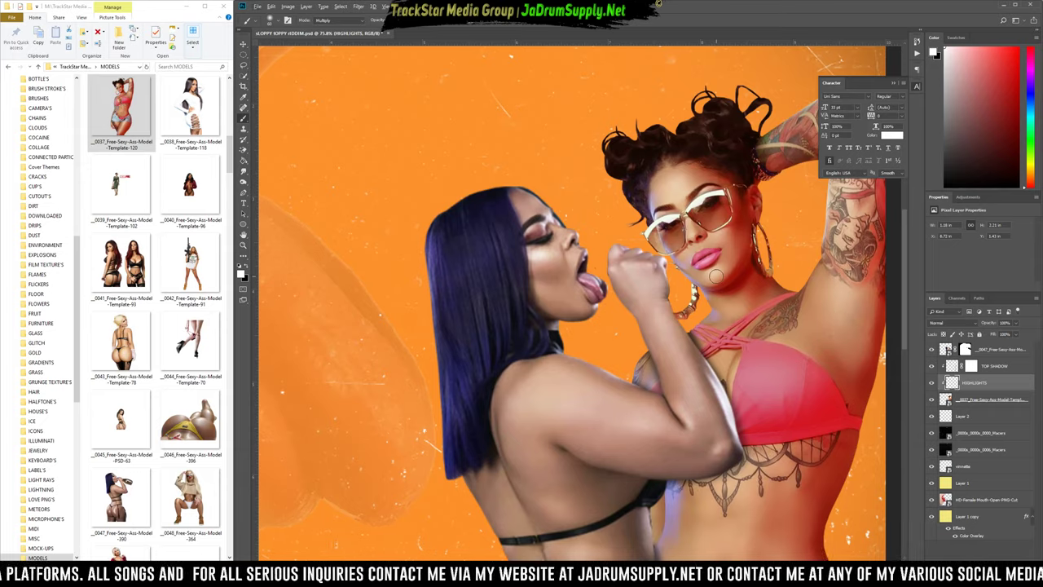
Reduce the brush size and paint white rim highlights along the neck and shoulder edges of the woman in red on the HIGHLIGHTS layer.
{"action": "scroll", "coordinate": [715, 277], "scroll_direction": "up", "scroll_amount": 6}
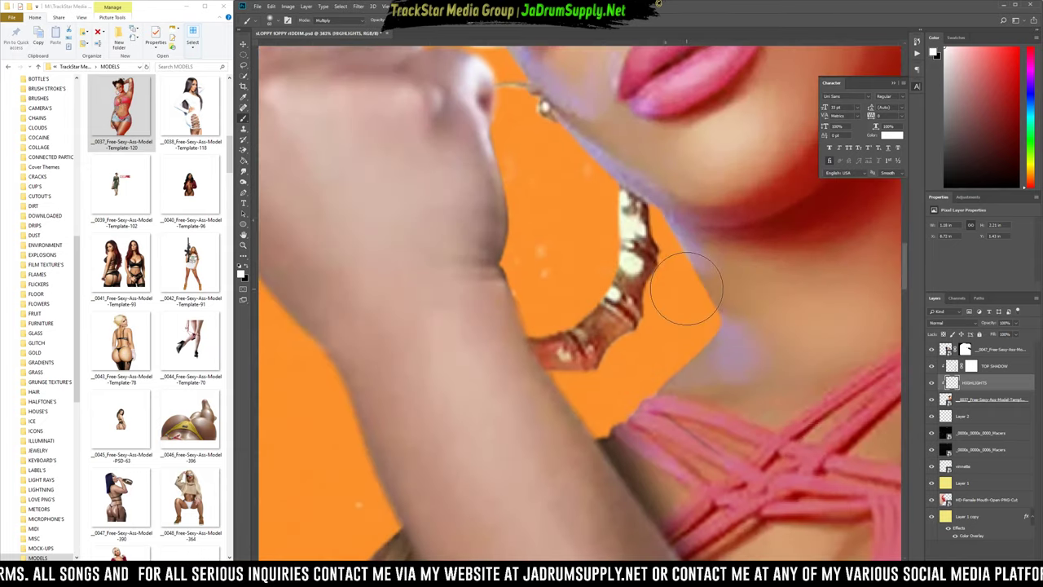
{"action": "key", "text": "bracketleft"}
{"action": "key", "text": "bracketleft"}
{"action": "key", "text": "bracketleft"}
{"action": "key", "text": "bracketleft"}
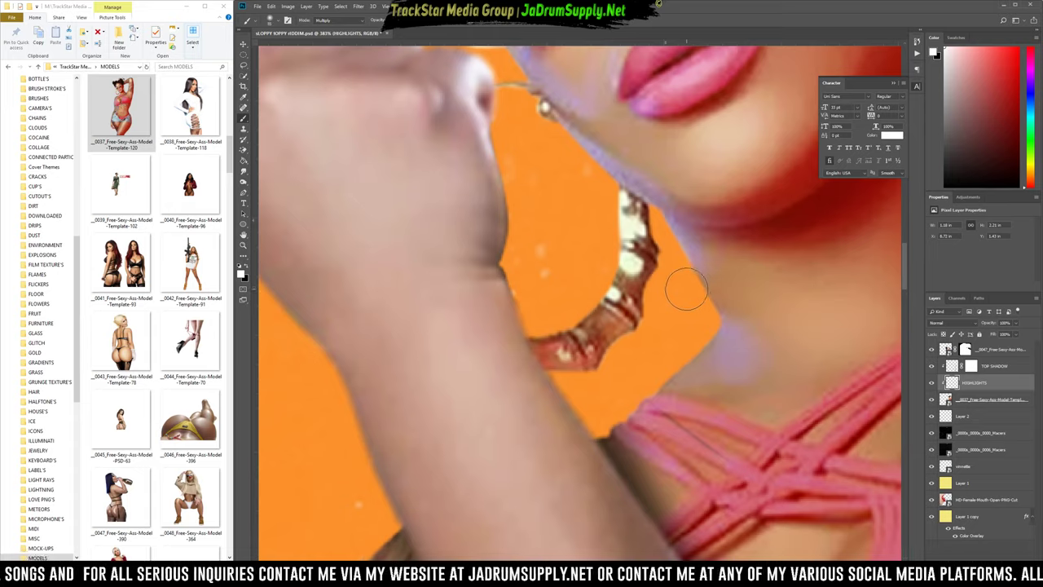
{"action": "mouse_move", "coordinate": [691, 294]}
{"action": "left_mouse_down"}
{"action": "mouse_move", "coordinate": [703, 328]}
{"action": "mouse_move", "coordinate": [645, 379]}
{"action": "left_mouse_up"}
{"action": "scroll", "coordinate": [702, 290], "scroll_direction": "down", "scroll_amount": 10}
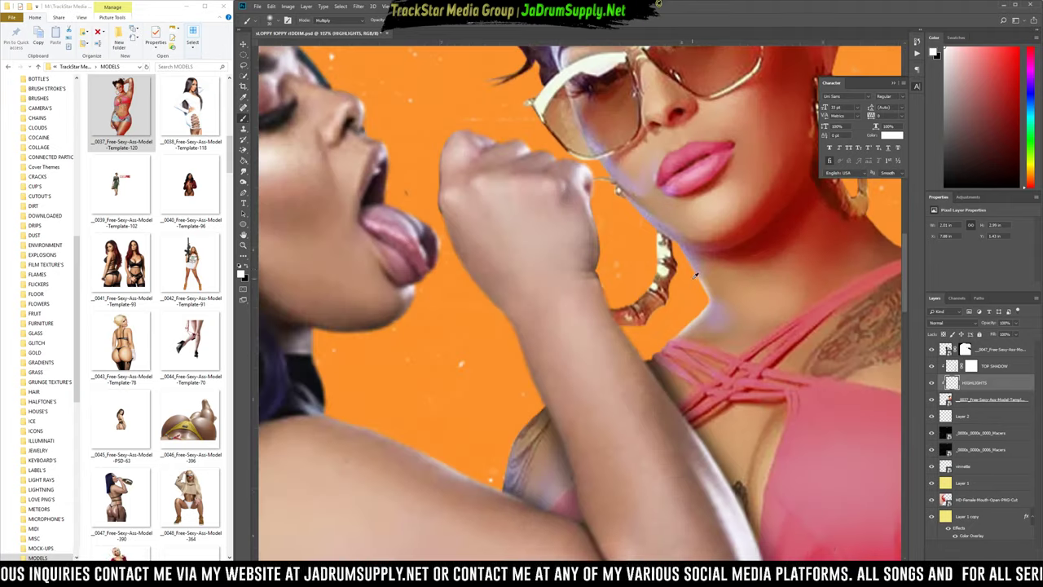
{"action": "scroll", "coordinate": [698, 373], "scroll_direction": "up", "scroll_amount": 5}
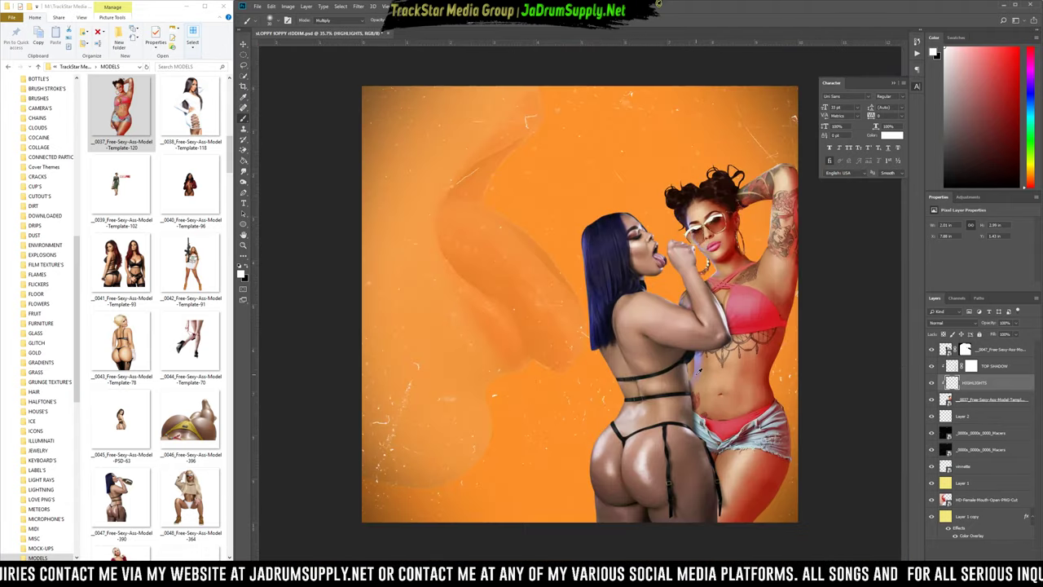
{"action": "scroll", "coordinate": [700, 312], "scroll_direction": "up", "scroll_amount": 12}
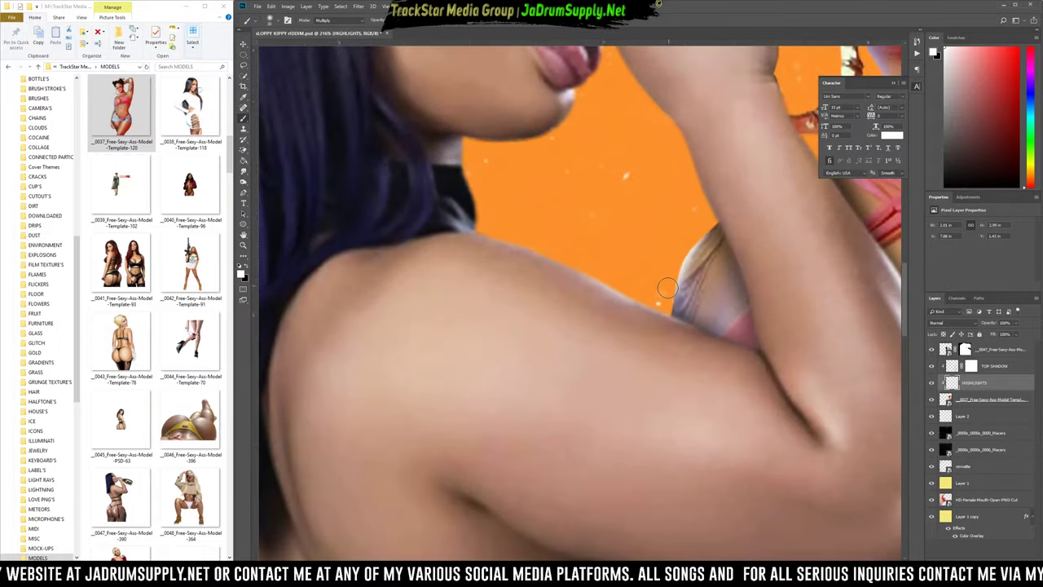
{"action": "scroll", "coordinate": [665, 226], "scroll_direction": "down", "scroll_amount": 10}
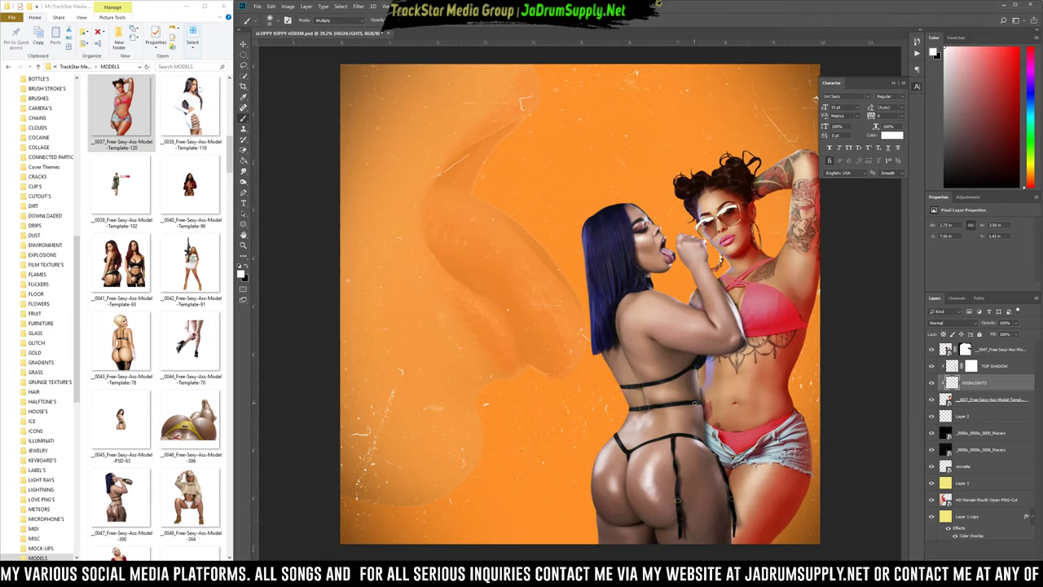
Select the woman in red's __0037 model layer and toggle its visibility off and on to check the highlights.
{"action": "left_click", "coordinate": [941, 399]}
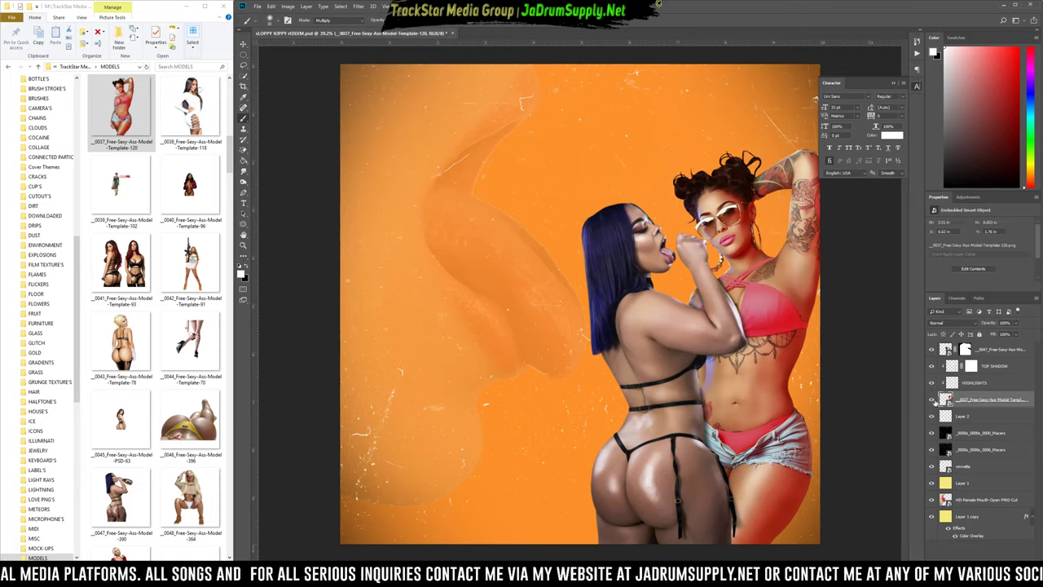
{"action": "left_click", "coordinate": [931, 400]}
{"action": "left_click", "coordinate": [931, 399]}
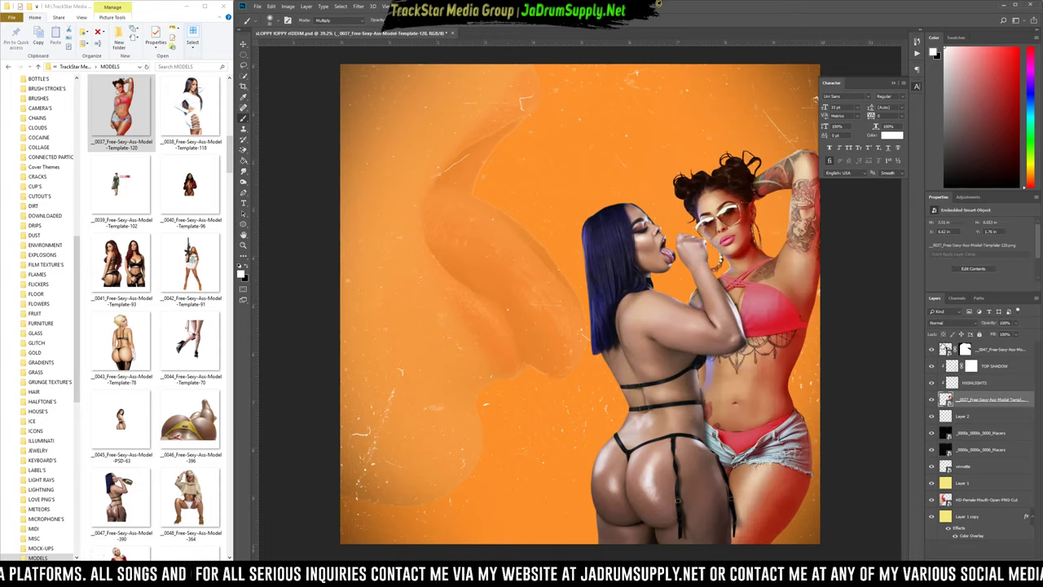
Duplicate the HIGHLIGHTS layer above the blue-haired woman's __0047 layer and clip the copy to that layer.
{"action": "left_click", "coordinate": [982, 349]}
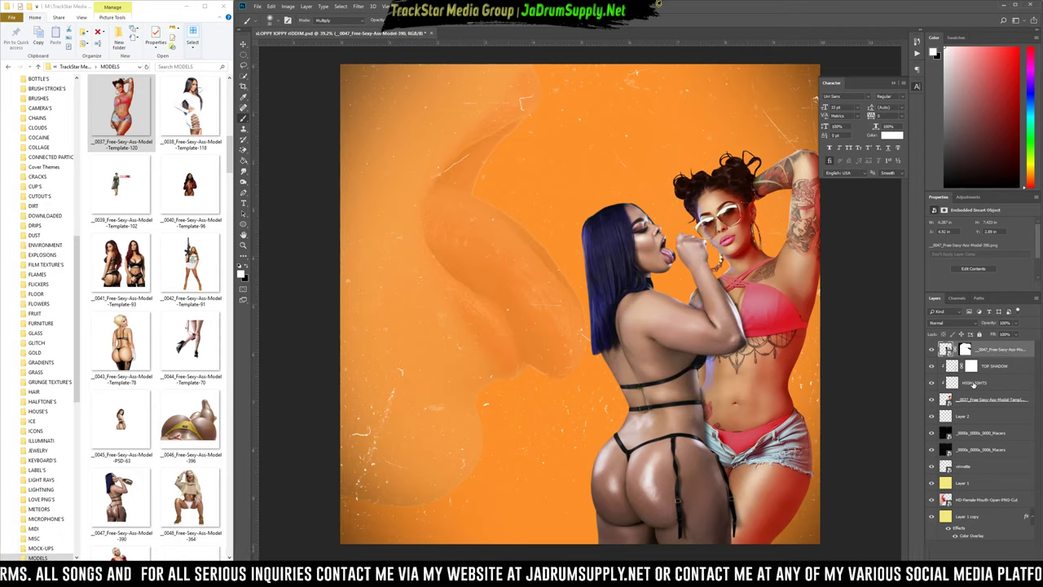
{"action": "left_click_drag", "start_coordinate": [973, 383], "coordinate": [970, 349]}
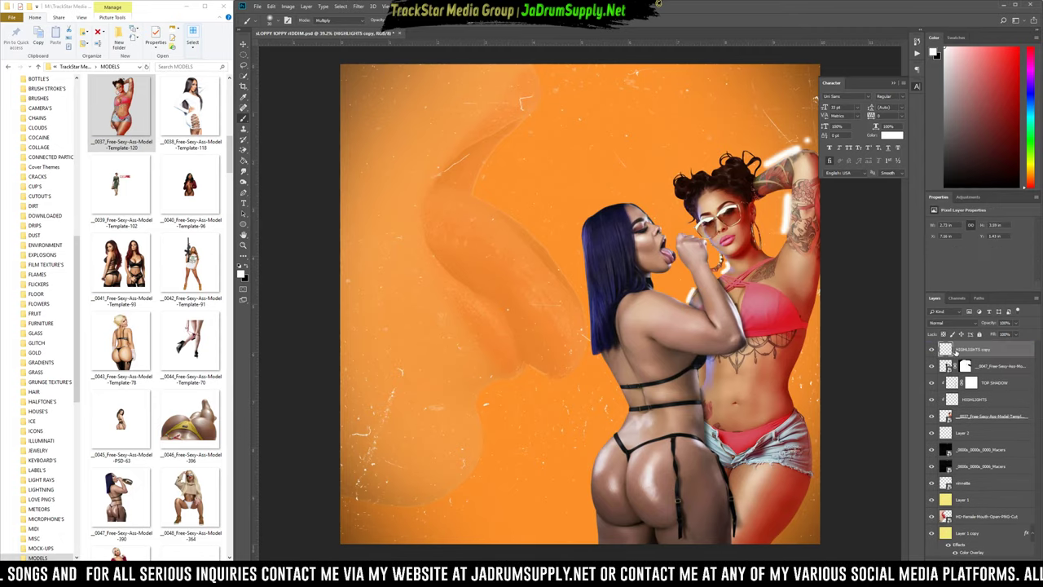
{"action": "right_click", "coordinate": [956, 352]}
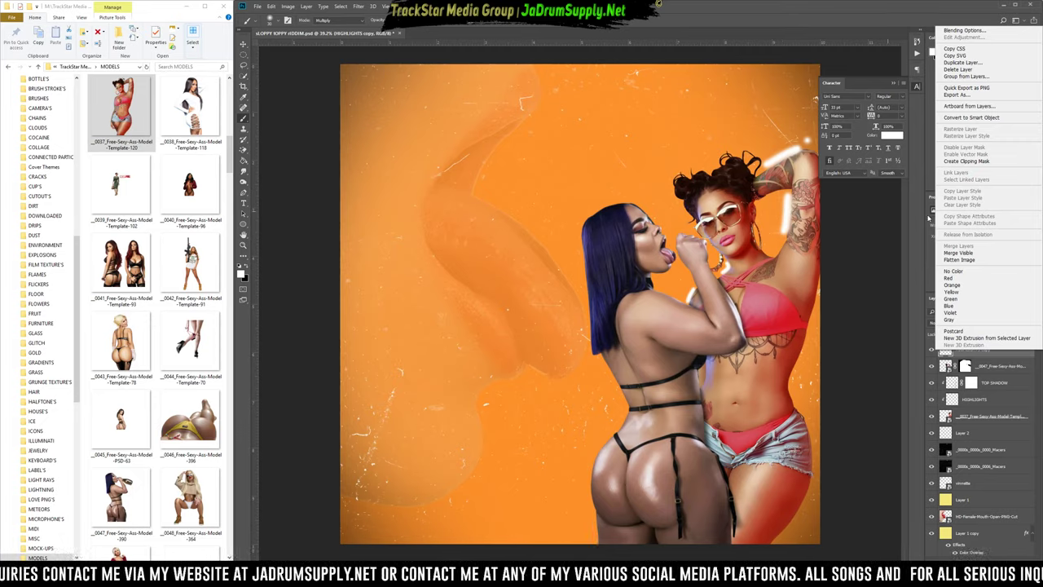
{"action": "left_click", "coordinate": [966, 161]}
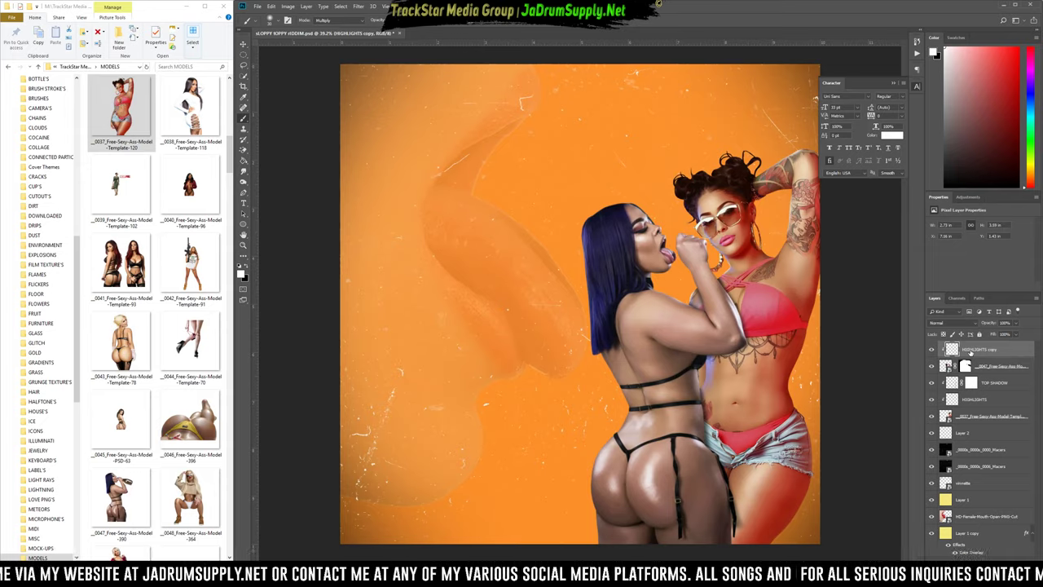
Clear all existing strokes from the HIGHLIGHTS copy layer and remove the selection.
{"action": "key", "text": "ctrl+a"}
{"action": "key", "text": "Delete"}
{"action": "key", "text": "ctrl+d"}
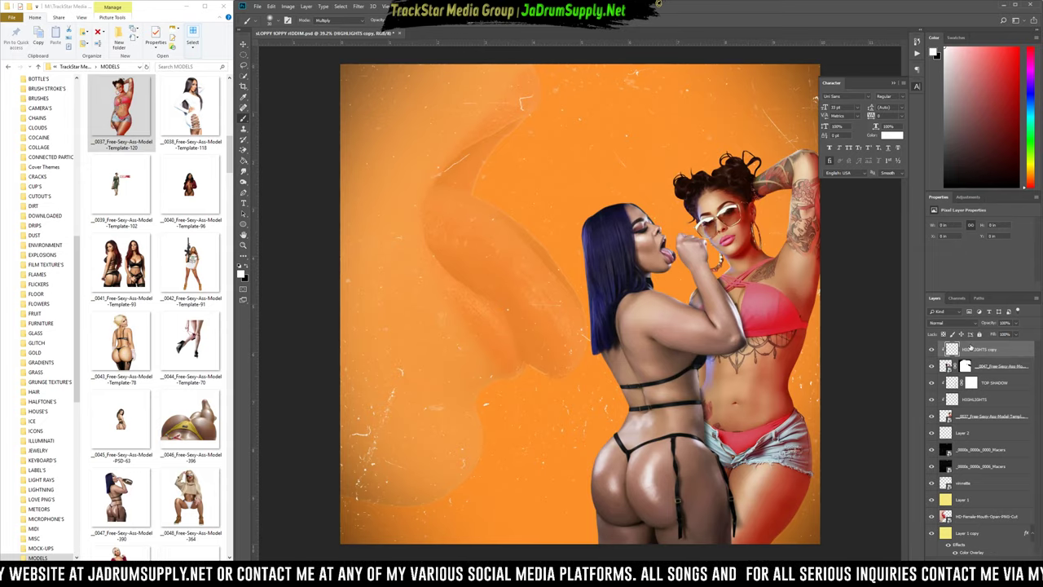
Paint a white rim highlight down the outer edge of the blue-haired woman's raised fist on the HIGHLIGHTS copy layer.
{"action": "scroll", "coordinate": [714, 263], "scroll_direction": "up", "scroll_amount": 5}
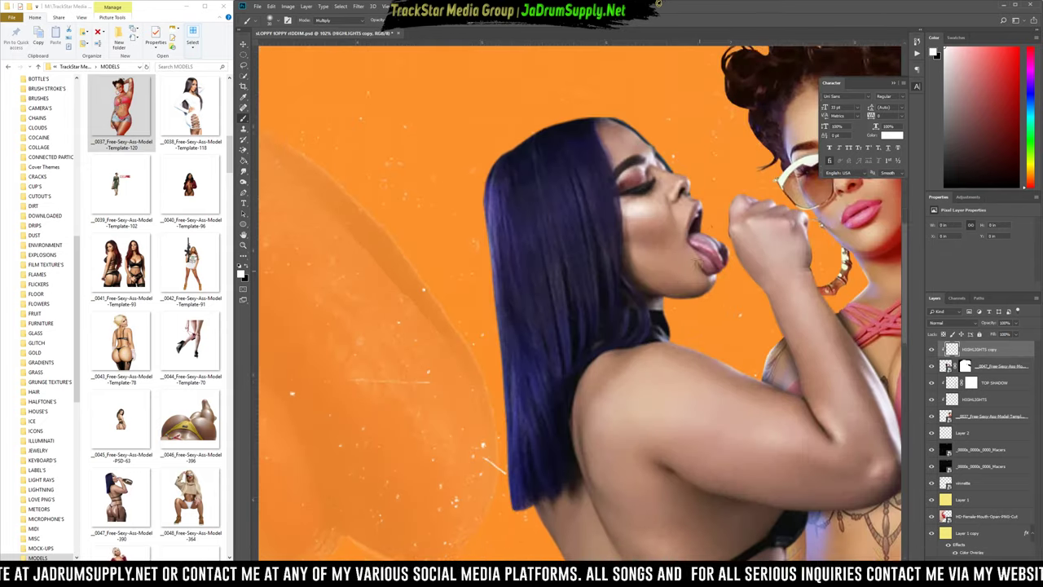
{"action": "scroll", "coordinate": [714, 263], "scroll_direction": "up", "scroll_amount": 3}
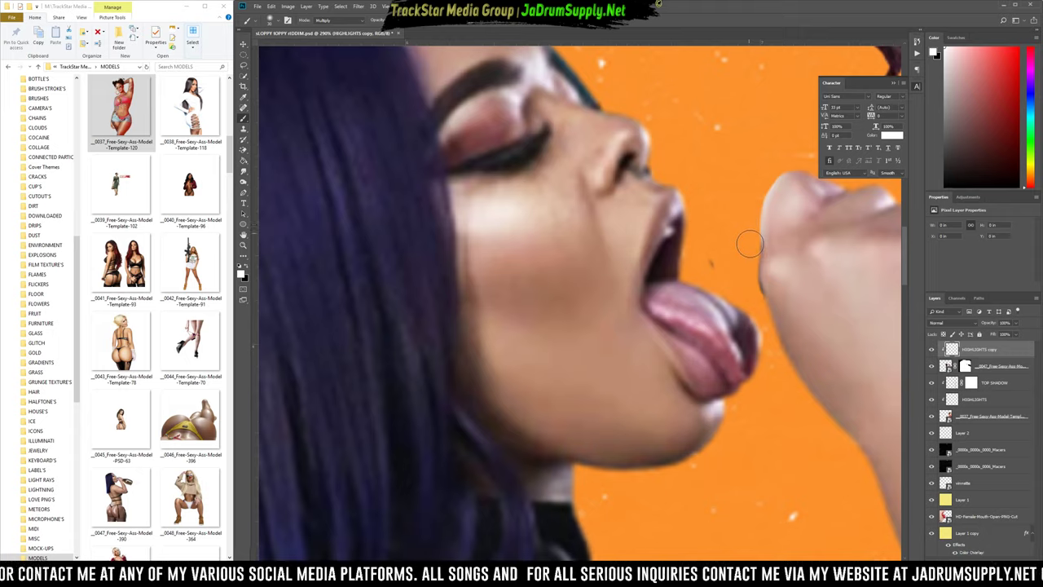
{"action": "left_click_drag", "start_coordinate": [749, 260], "coordinate": [748, 315]}
{"action": "scroll", "coordinate": [756, 236], "scroll_direction": "down", "scroll_amount": 5}
{"action": "scroll", "coordinate": [793, 318], "scroll_direction": "down", "scroll_amount": 1}
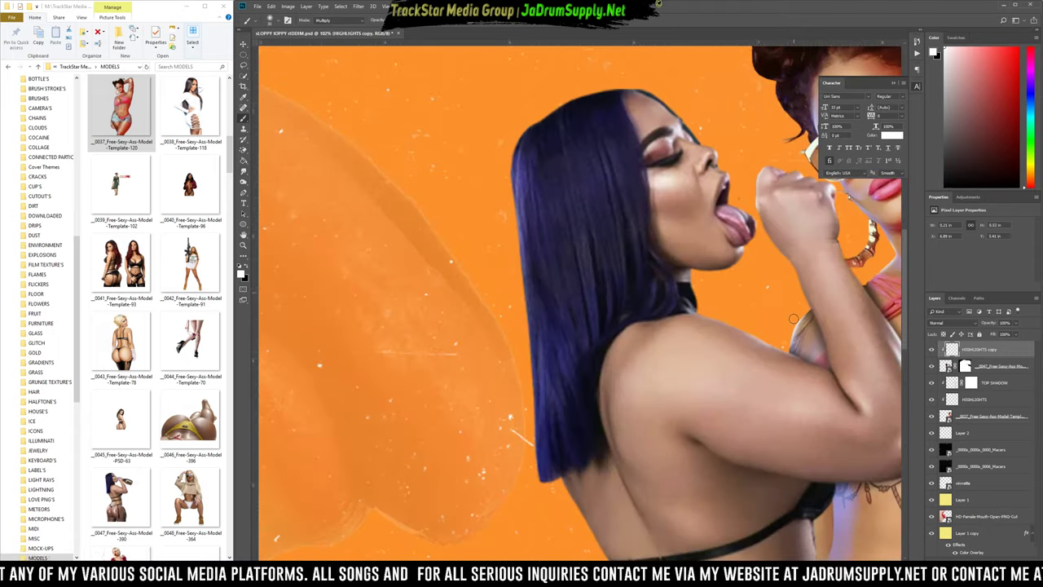
Paint a white rim highlight along the top edge of the blue-haired woman's shoulder and upper arm.
{"action": "scroll", "coordinate": [725, 309], "scroll_direction": "up", "scroll_amount": 3}
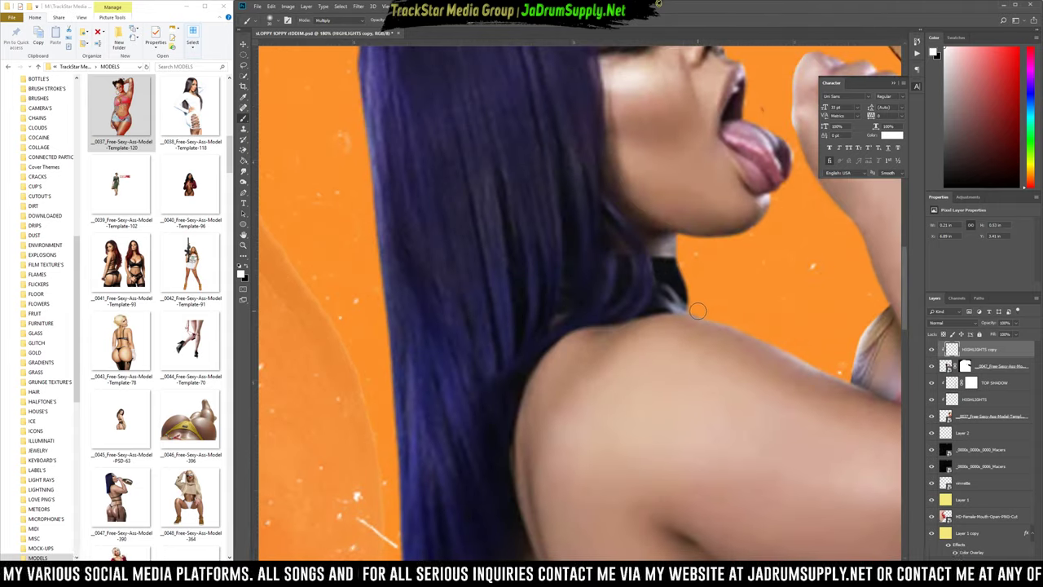
{"action": "left_click_drag", "start_coordinate": [713, 315], "coordinate": [833, 371]}
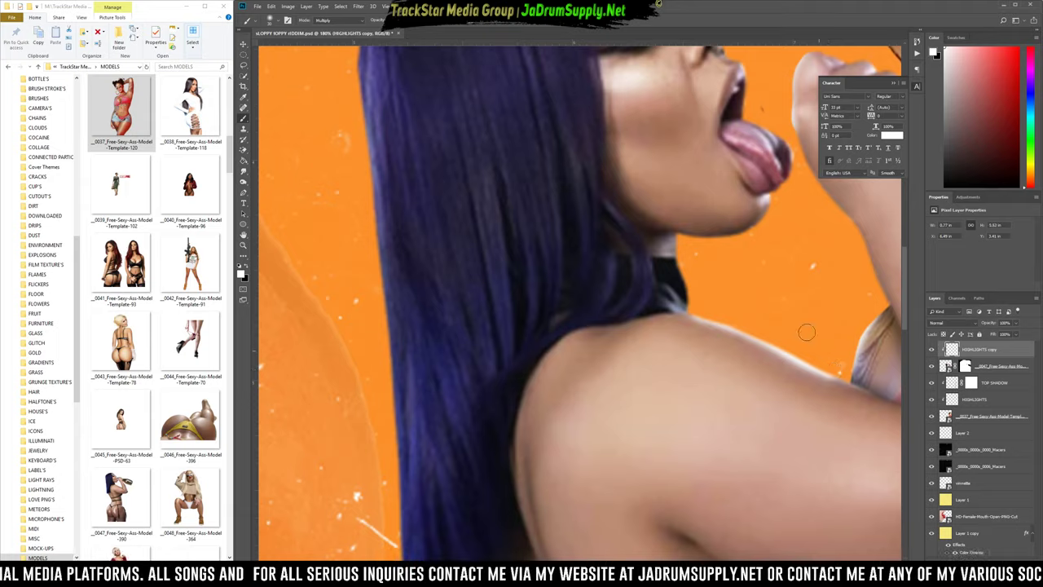
{"action": "scroll", "coordinate": [802, 326], "scroll_direction": "down", "scroll_amount": 2}
{"action": "scroll", "coordinate": [799, 308], "scroll_direction": "down", "scroll_amount": 3}
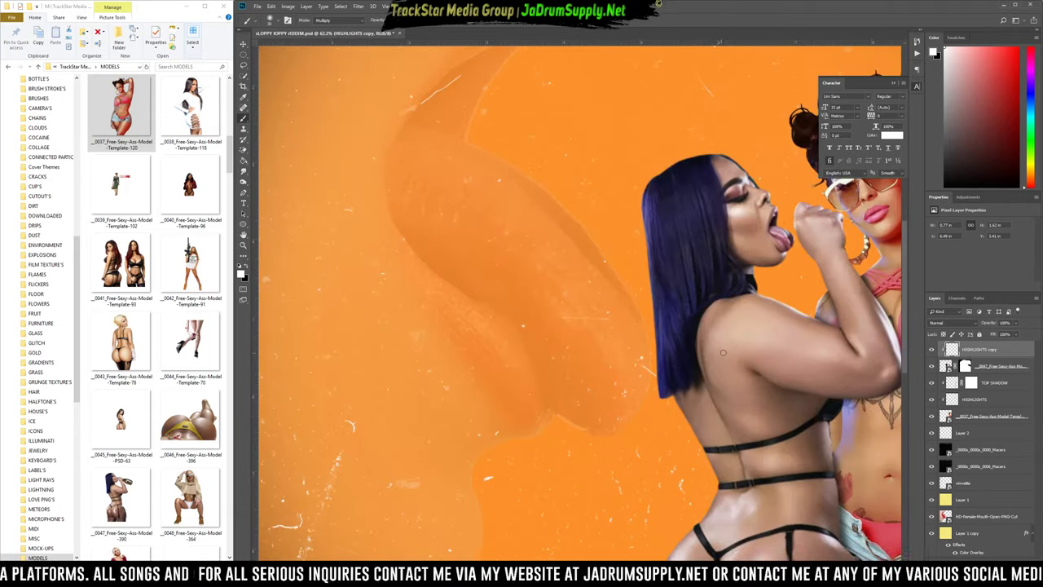
{"action": "scroll", "coordinate": [860, 324], "scroll_direction": "down", "scroll_amount": 2}
{"action": "scroll", "coordinate": [639, 285], "scroll_direction": "up", "scroll_amount": 5}
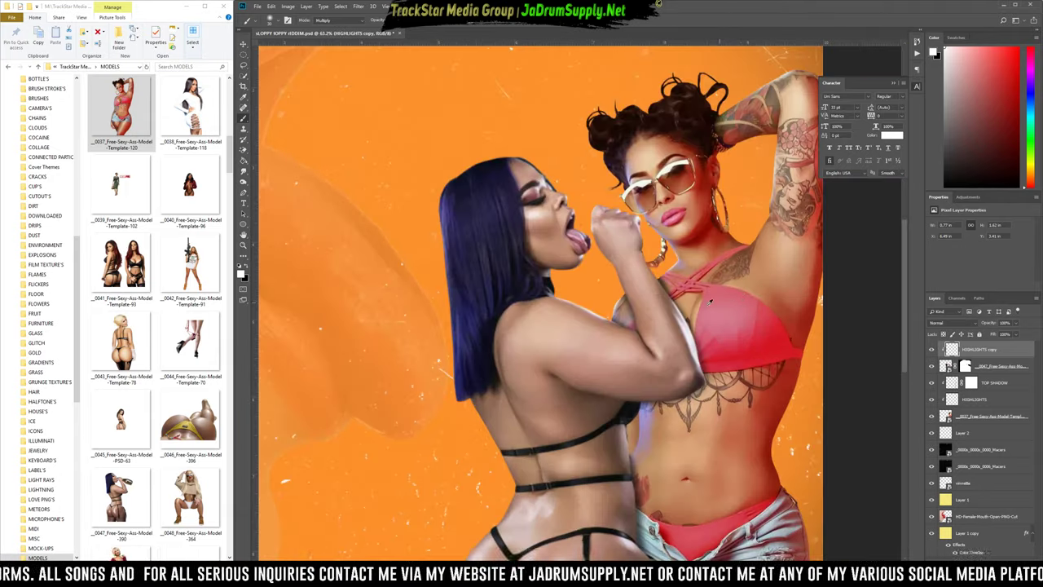
{"action": "scroll", "coordinate": [630, 280], "scroll_direction": "down", "scroll_amount": 6}
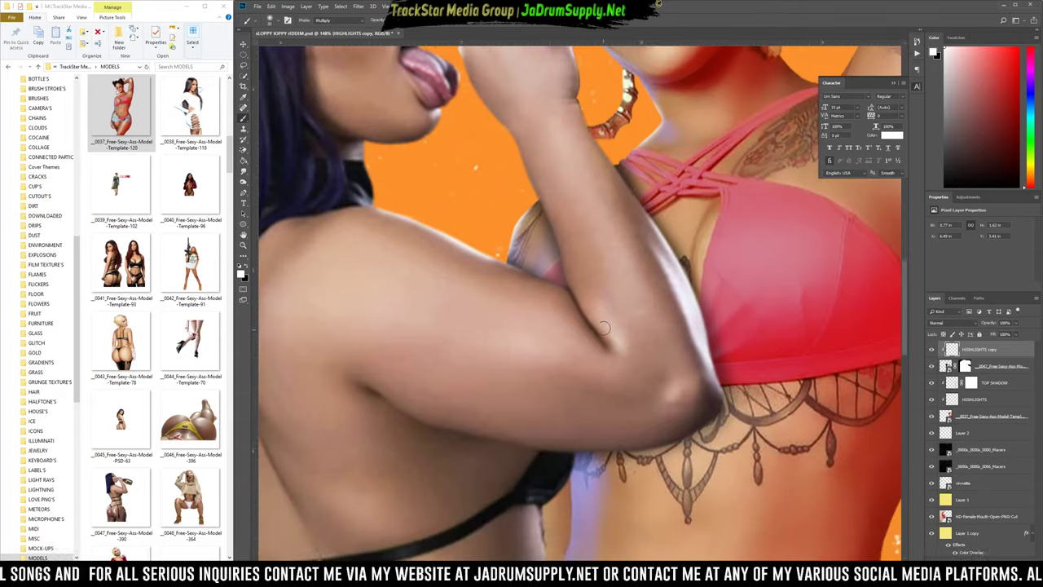
{"action": "scroll", "coordinate": [562, 394], "scroll_direction": "down", "scroll_amount": 4}
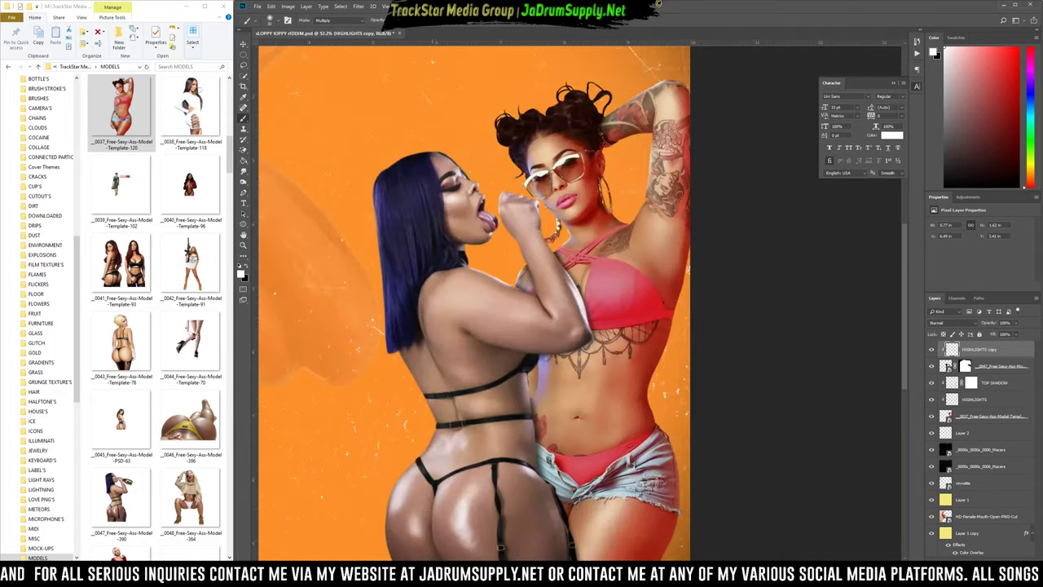
Paint a white rim highlight down the outer edge of the blue-haired woman's hip, below the waist strap.
{"action": "scroll", "coordinate": [405, 462], "scroll_direction": "up", "scroll_amount": 3}
{"action": "scroll", "coordinate": [405, 462], "scroll_direction": "up", "scroll_amount": 2}
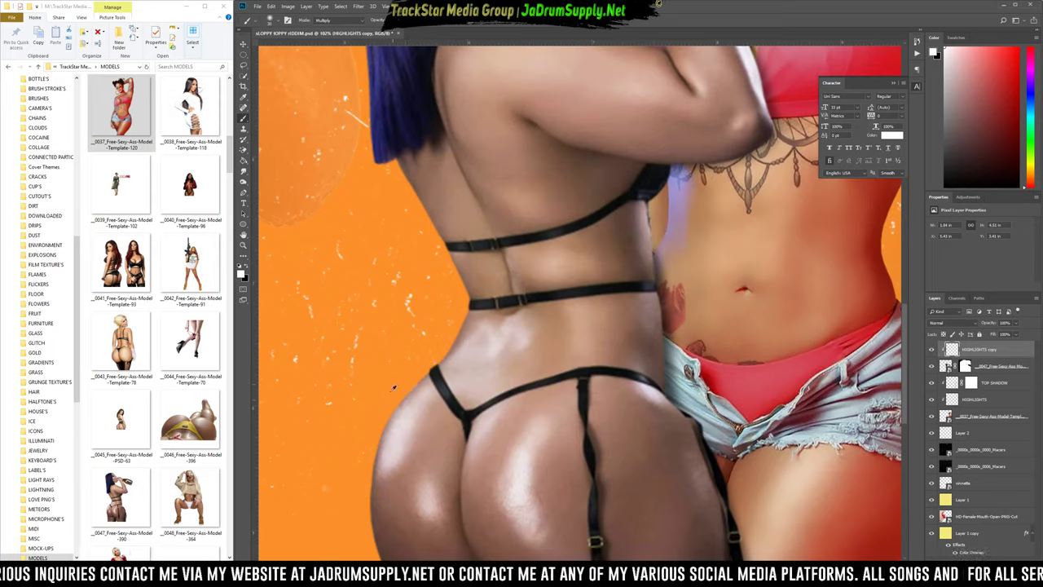
{"action": "scroll", "coordinate": [393, 387], "scroll_direction": "up", "scroll_amount": 5}
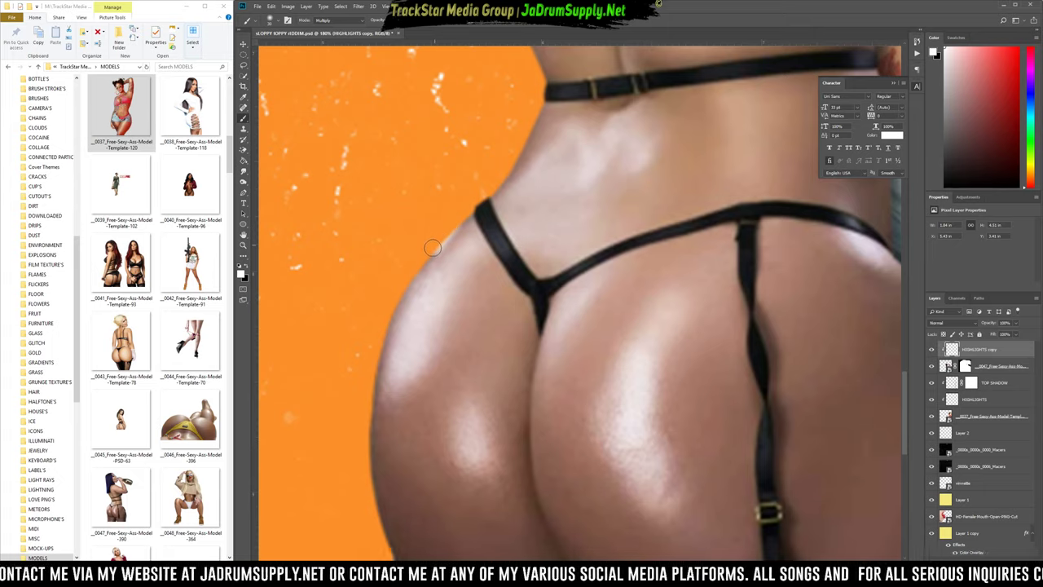
{"action": "mouse_move", "coordinate": [433, 248]}
{"action": "left_mouse_down"}
{"action": "mouse_move", "coordinate": [396, 296]}
{"action": "mouse_move", "coordinate": [373, 359]}
{"action": "left_mouse_up"}
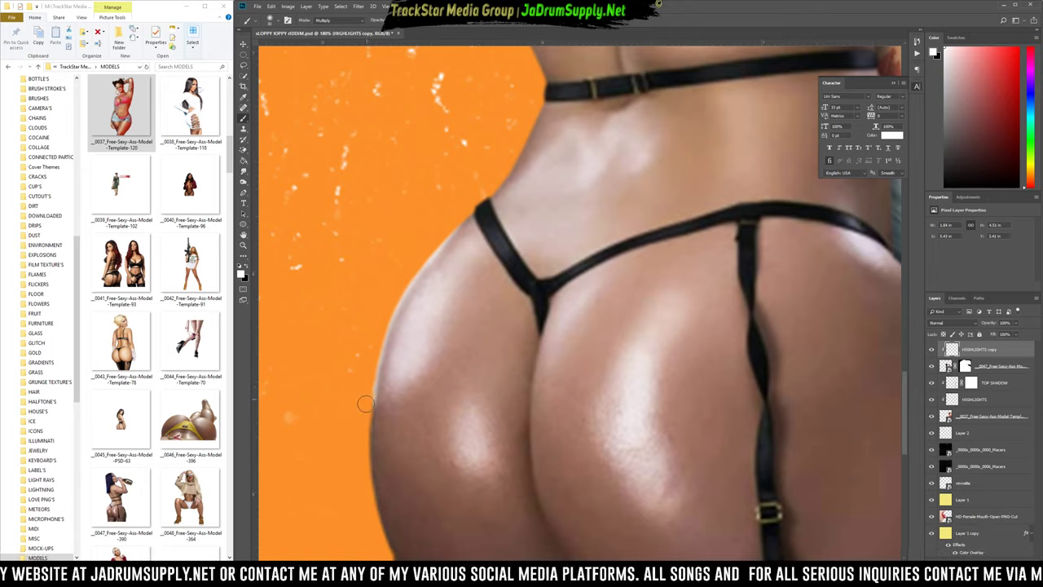
{"action": "scroll", "coordinate": [339, 397], "scroll_direction": "down", "scroll_amount": 8}
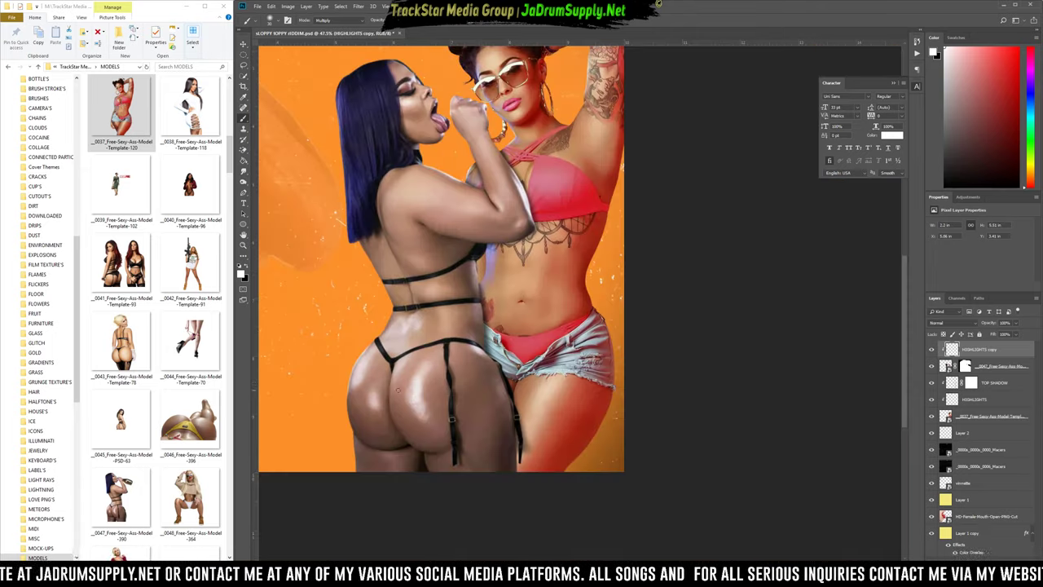
{"action": "scroll", "coordinate": [527, 430], "scroll_direction": "down", "scroll_amount": 6}
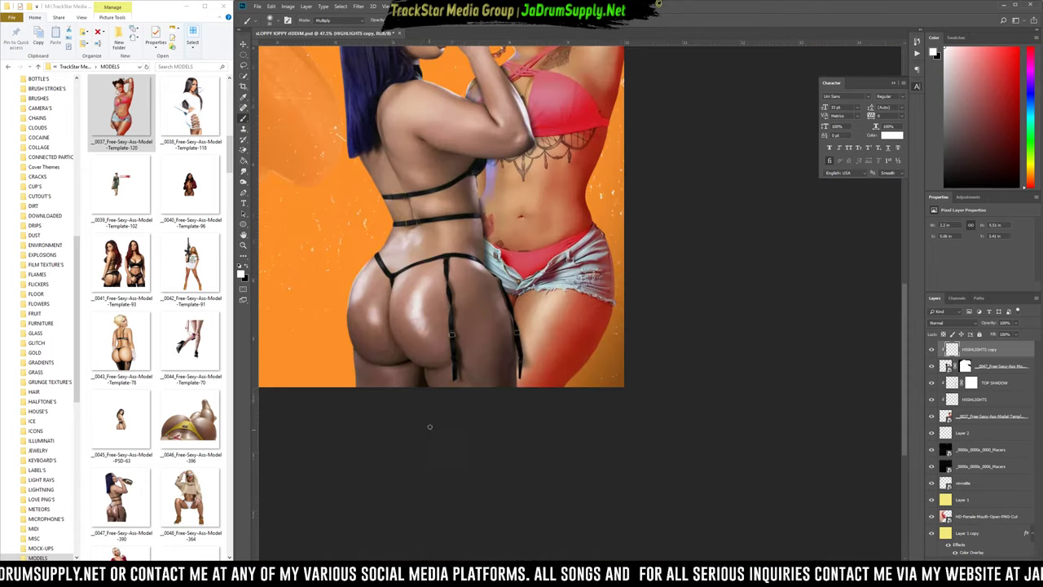
Paint a white rim highlight along the outer edge of the blue-haired woman's hair around the back of her crown.
{"action": "scroll", "coordinate": [429, 426], "scroll_direction": "up", "scroll_amount": 7}
{"action": "scroll", "coordinate": [331, 196], "scroll_direction": "up", "scroll_amount": 10}
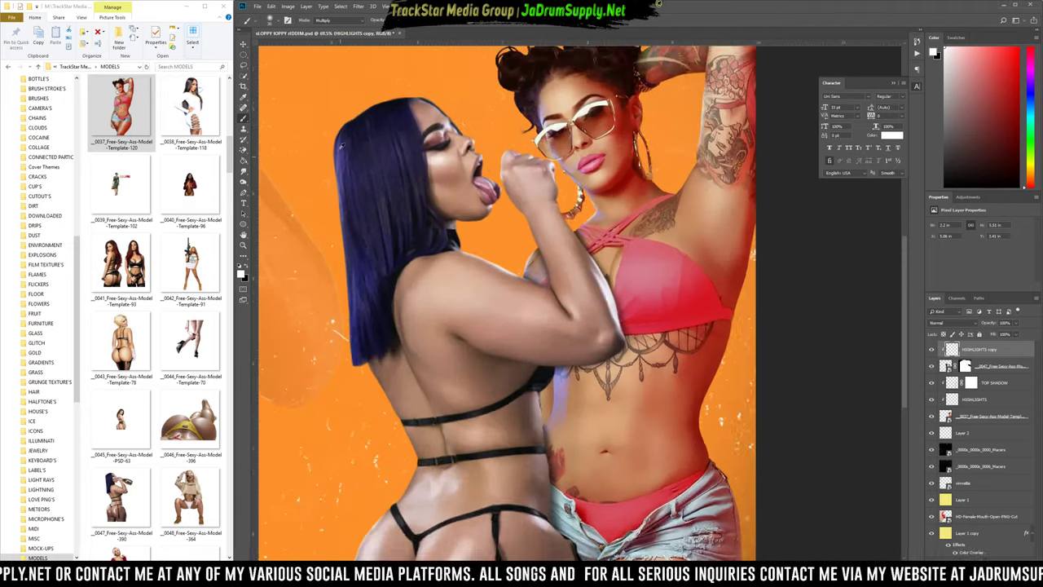
{"action": "scroll", "coordinate": [331, 195], "scroll_direction": "up", "scroll_amount": 3}
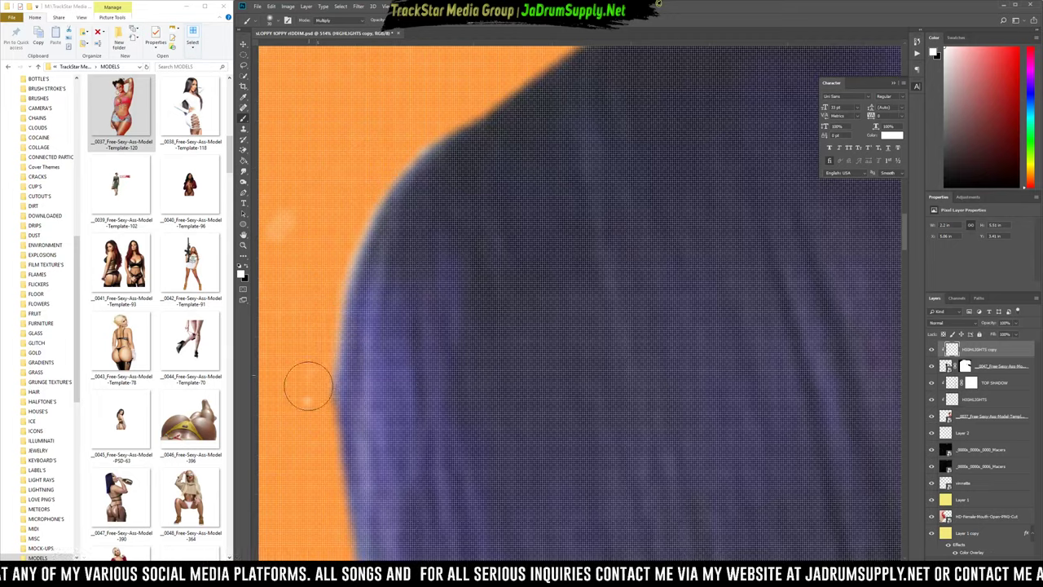
{"action": "scroll", "coordinate": [311, 375], "scroll_direction": "down", "scroll_amount": 3}
{"action": "scroll", "coordinate": [312, 377], "scroll_direction": "down", "scroll_amount": 3}
{"action": "scroll", "coordinate": [342, 365], "scroll_direction": "up", "scroll_amount": 2}
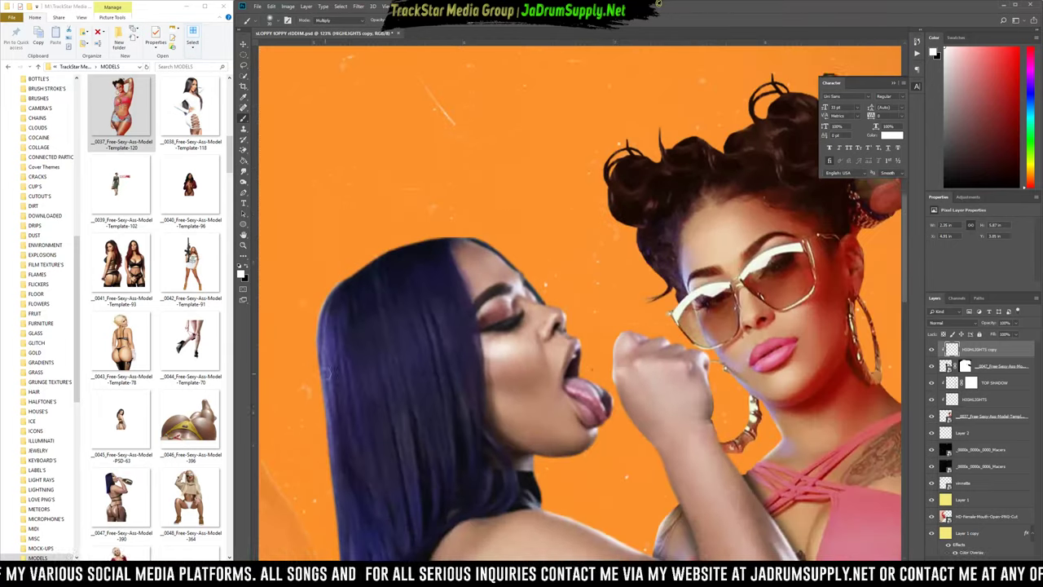
Paint a white rim highlight down the lower back edge of the blue hair and around its bottom tip.
{"action": "scroll", "coordinate": [316, 428], "scroll_direction": "down", "scroll_amount": 3}
{"action": "scroll", "coordinate": [316, 525], "scroll_direction": "up", "scroll_amount": 4}
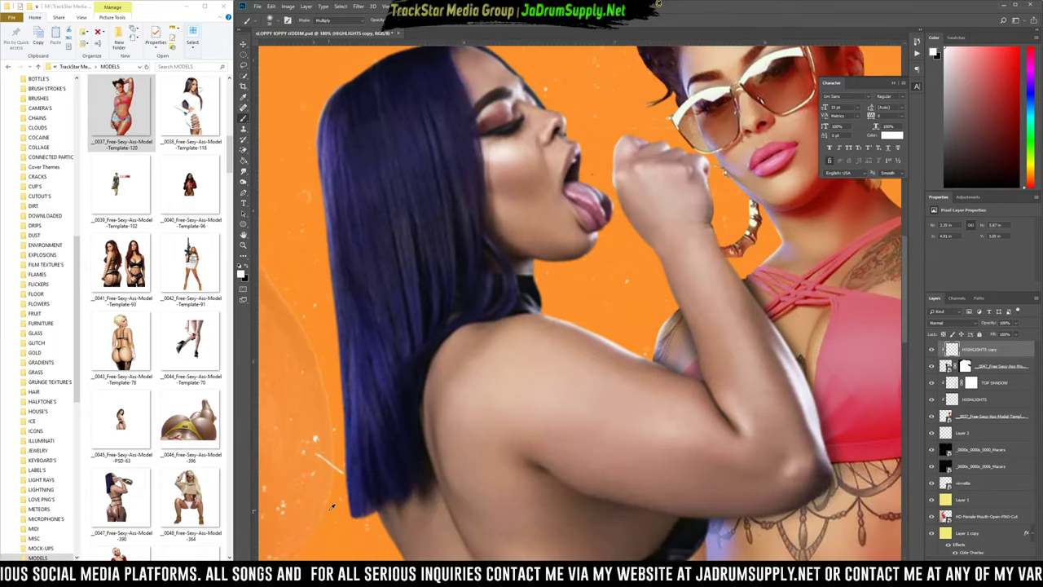
{"action": "scroll", "coordinate": [345, 461], "scroll_direction": "down", "scroll_amount": 2}
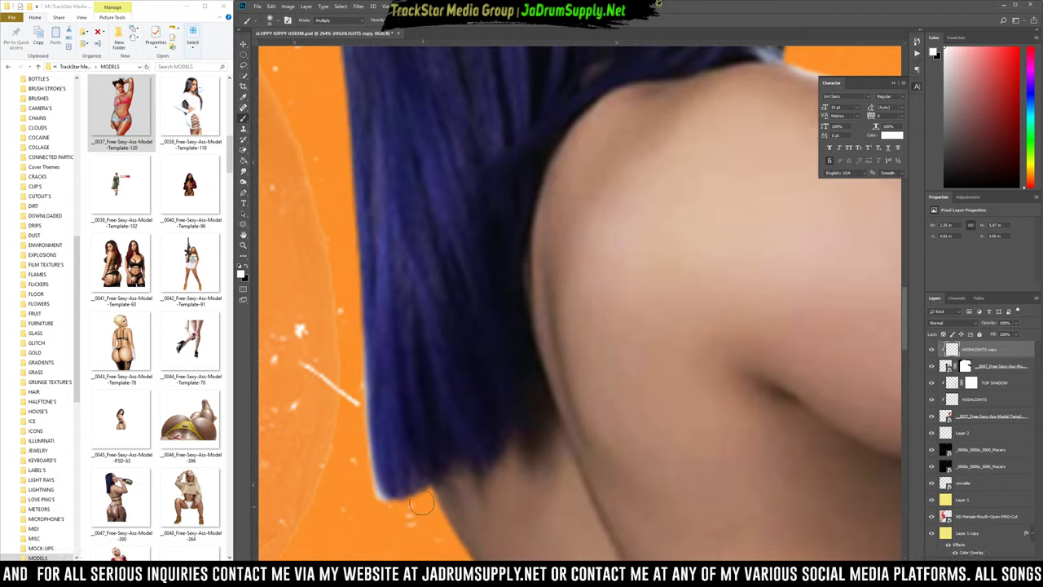
{"action": "scroll", "coordinate": [446, 343], "scroll_direction": "down", "scroll_amount": 6}
{"action": "scroll", "coordinate": [446, 344], "scroll_direction": "down", "scroll_amount": 2}
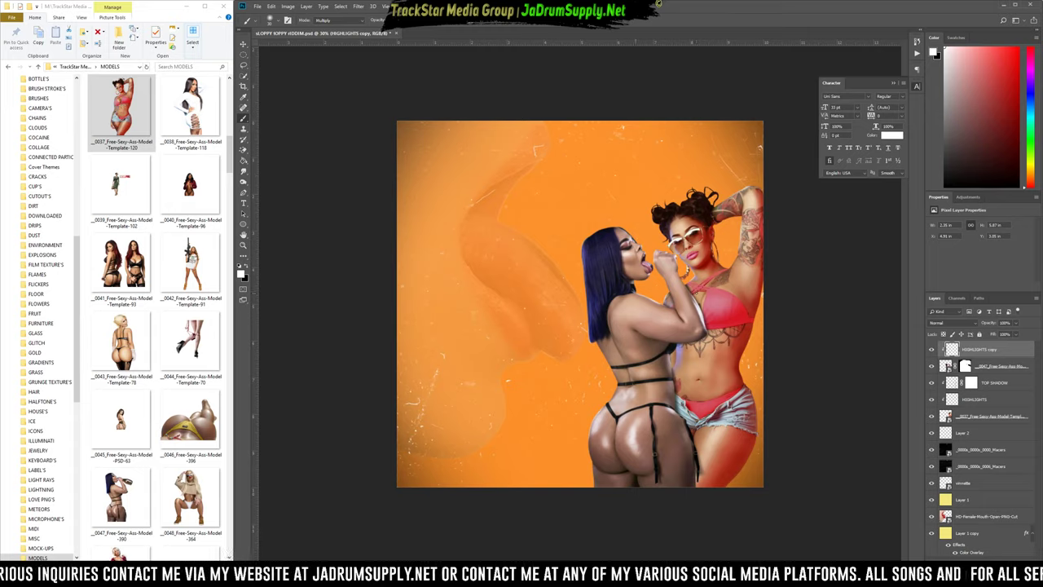
Group the layers from Layer 1 copy up to the topmost black Macera overlay, name the group BACKGROUND and toggle its visibility to check it.
{"action": "left_click", "coordinate": [973, 536]}
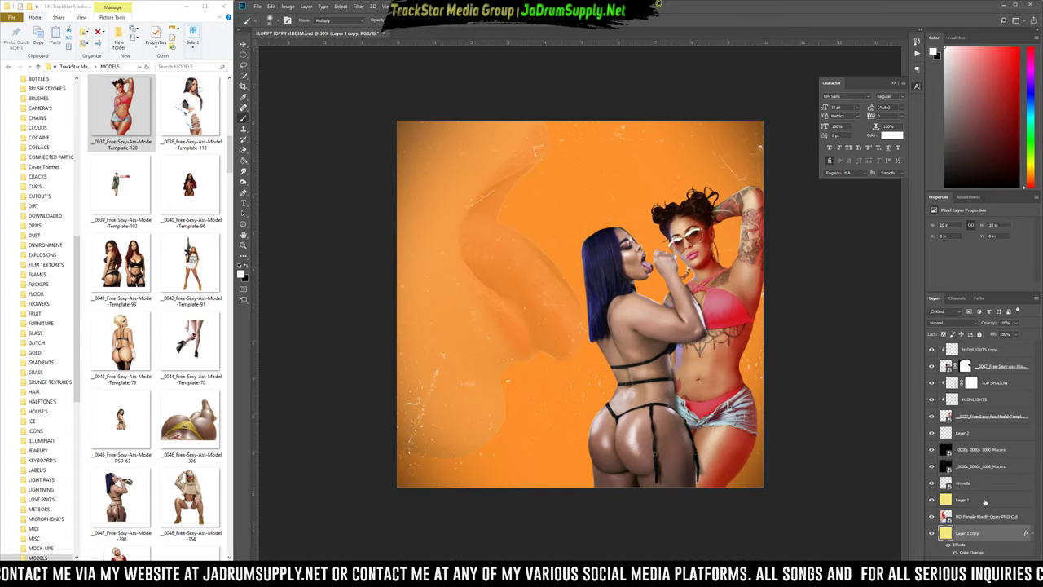
{"action": "left_click", "coordinate": [981, 449], "text": "shift"}
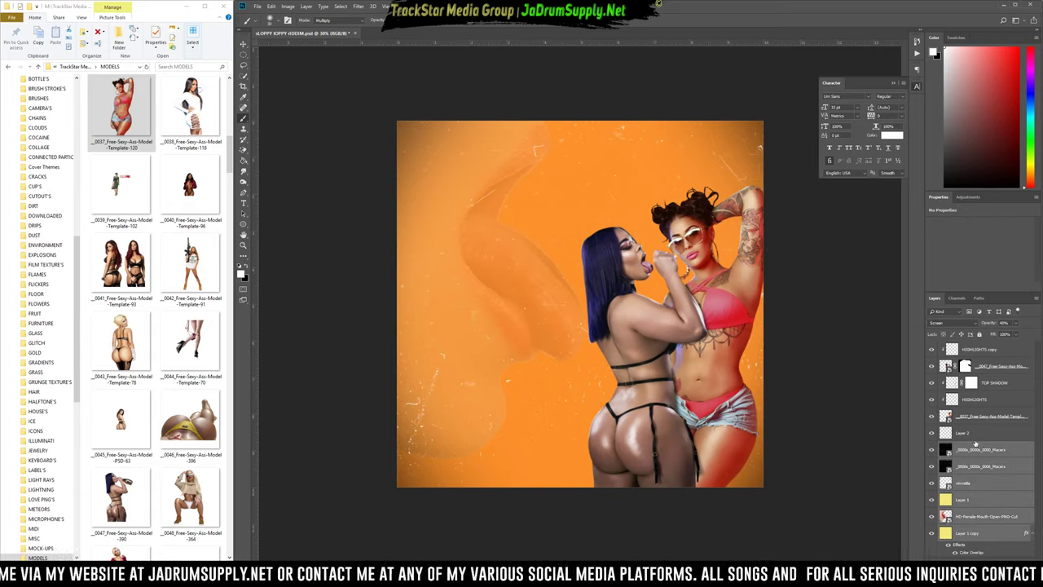
{"action": "key", "text": "ctrl+g"}
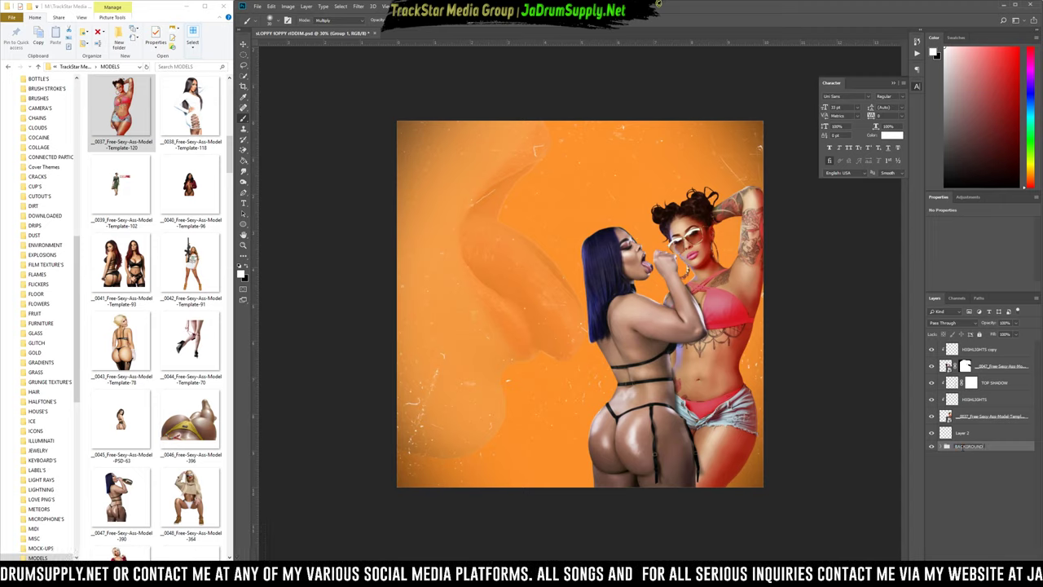
{"action": "left_click", "coordinate": [932, 448]}
{"action": "left_click", "coordinate": [932, 447]}
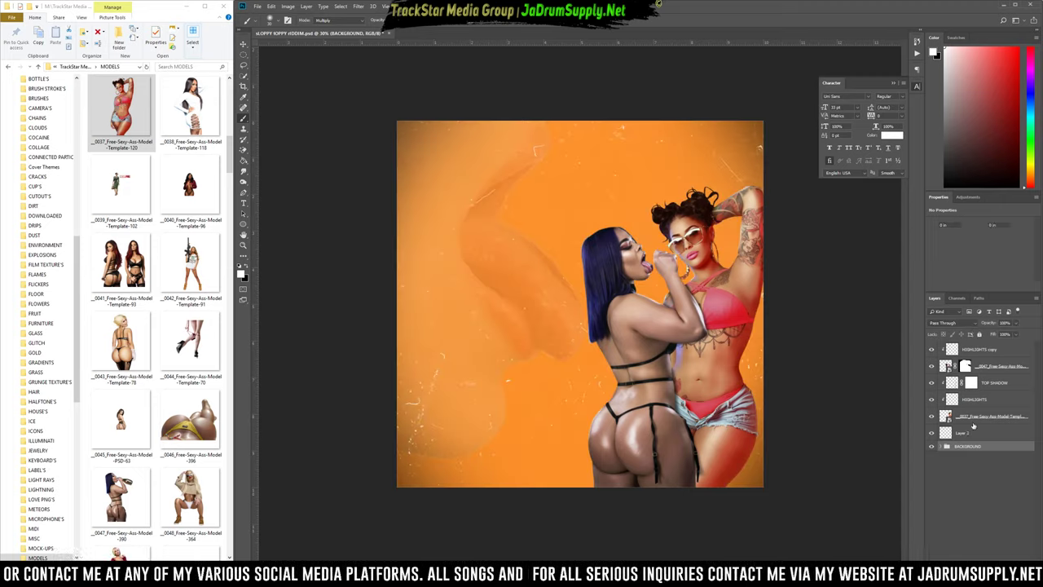
Group Layer 2, both model layers and their clipped shadow and highlight layers under the name MODELS.
{"action": "left_click", "coordinate": [973, 427]}
{"action": "left_click", "coordinate": [990, 352], "text": "shift"}
{"action": "key", "text": "ctrl+g"}
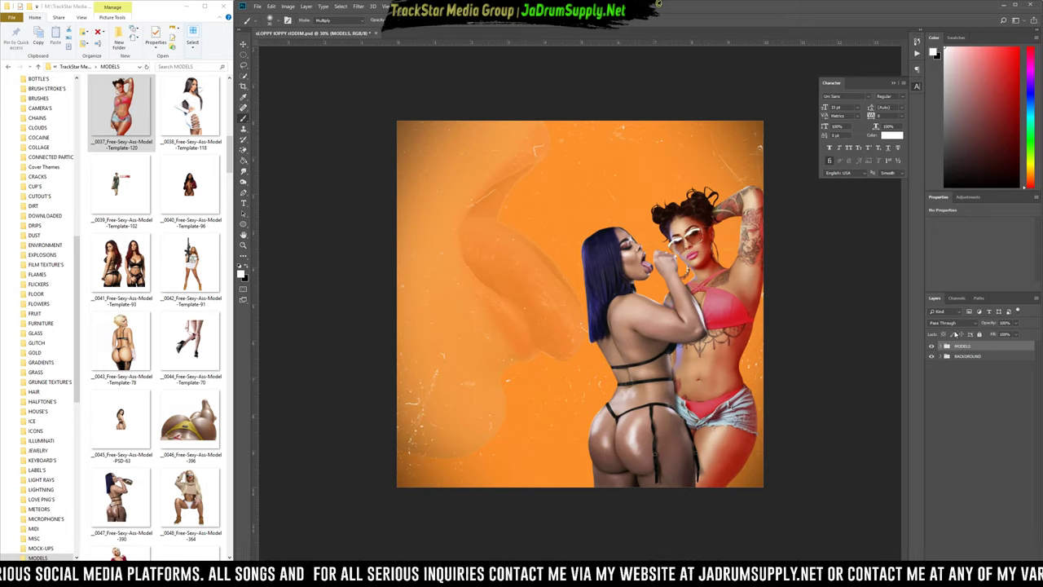
Stamp all visible layers into a new top layer and apply the Topaz Detail filter with the Cloud Detail I preset.
{"action": "key", "text": "ctrl+shift+alt+e"}
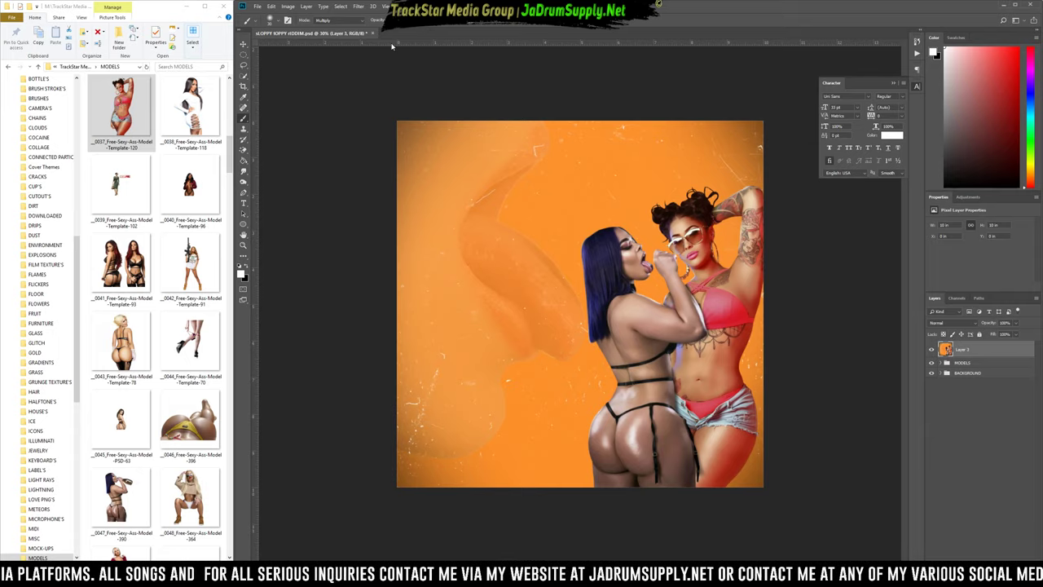
{"action": "left_click", "coordinate": [358, 8]}
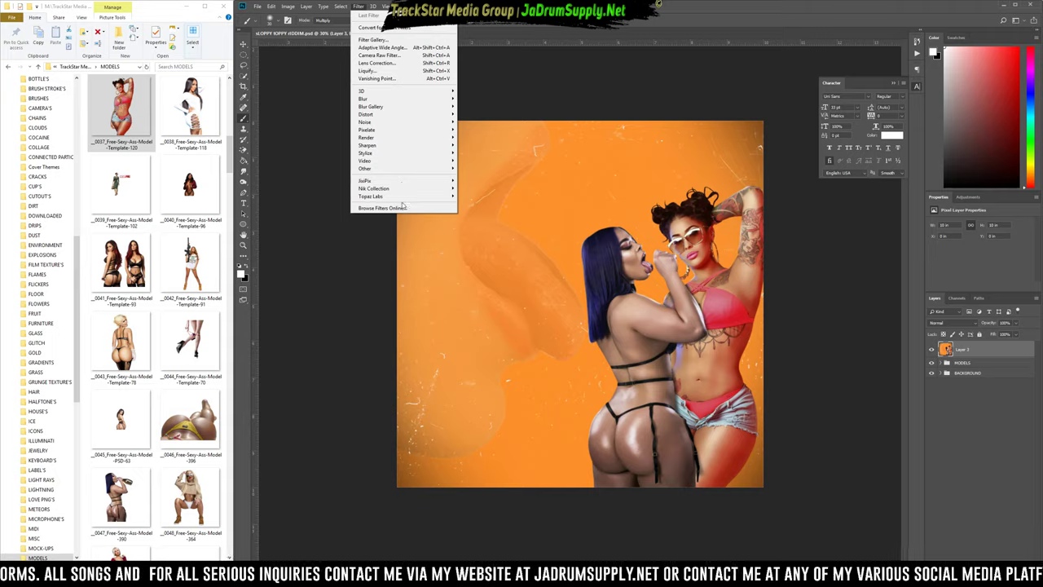
{"action": "mouse_move", "coordinate": [411, 199]}
{"action": "left_click", "coordinate": [481, 242]}
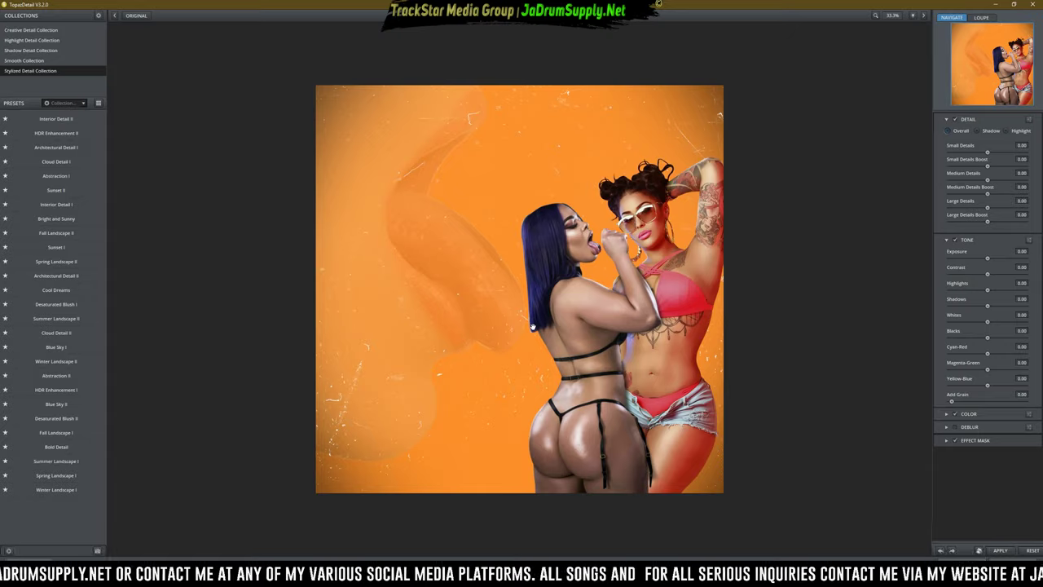
{"action": "mouse_move", "coordinate": [67, 169]}
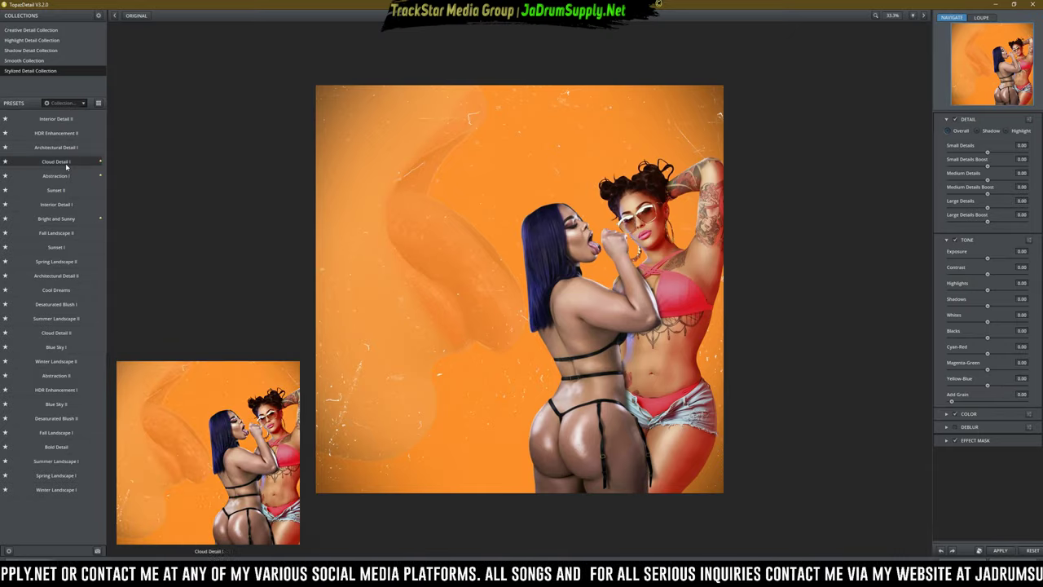
{"action": "left_click", "coordinate": [66, 163]}
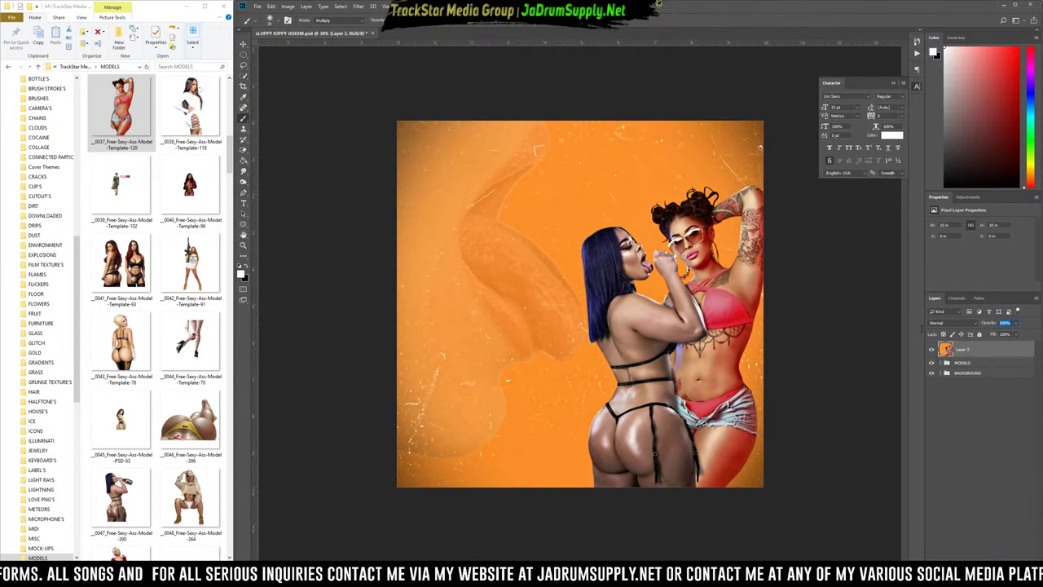
Lower the opacity of the filtered merged layer to 70%.
{"action": "left_click_drag", "start_coordinate": [1010, 323], "coordinate": [921, 331]}
{"action": "type", "text": "70"}
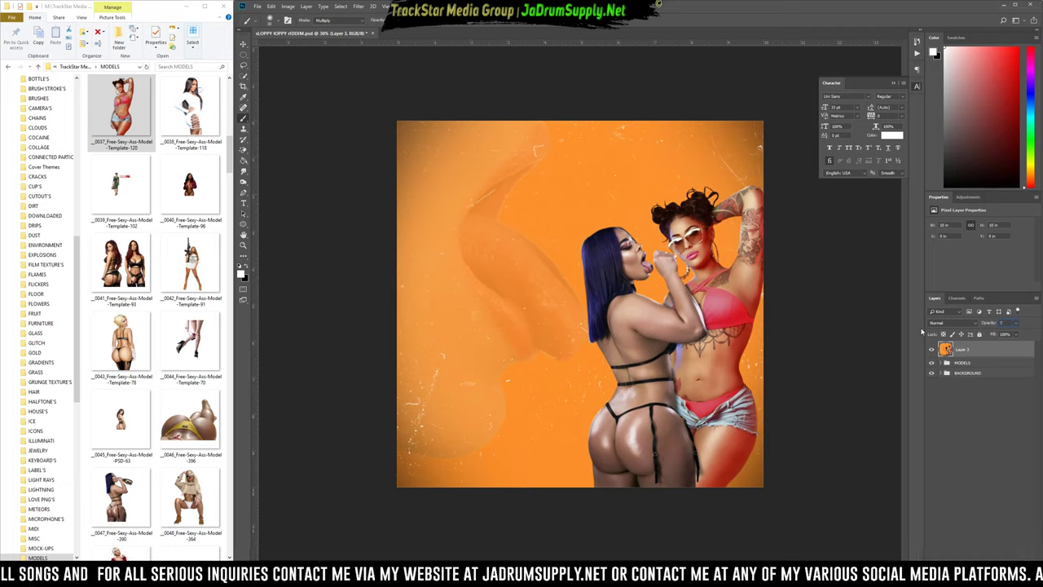
{"action": "key", "text": "Return"}
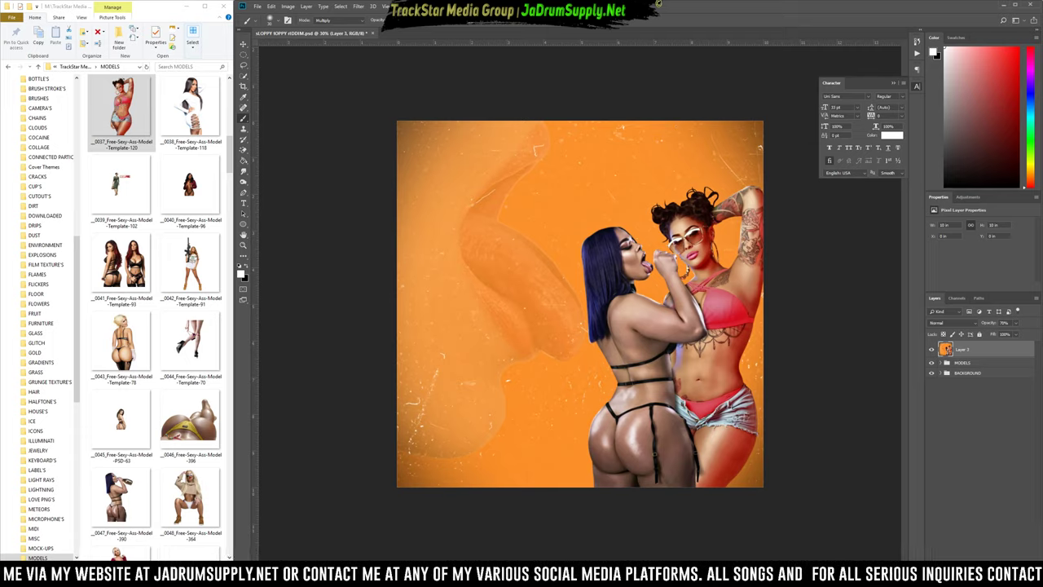
Look through the graphics pack's asset folders and open the WATER folder.
{"action": "scroll", "coordinate": [41, 483], "scroll_direction": "down", "scroll_amount": 10}
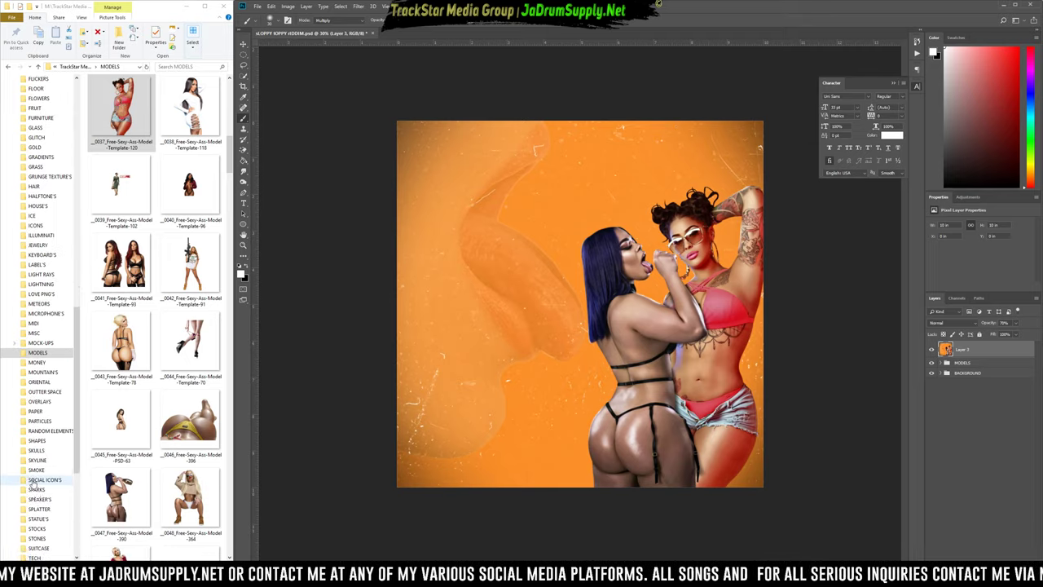
{"action": "scroll", "coordinate": [37, 482], "scroll_direction": "down", "scroll_amount": 2}
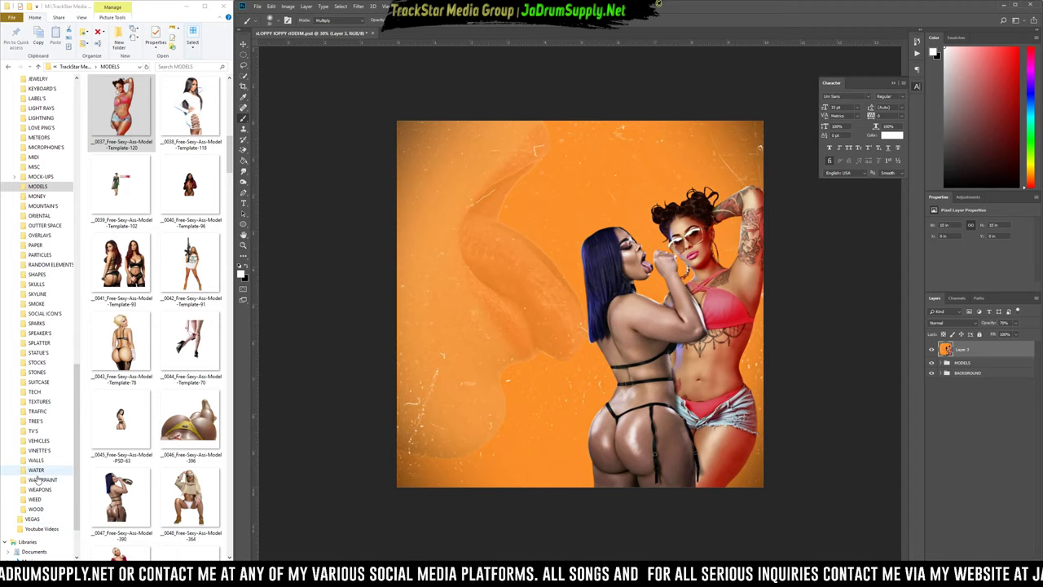
{"action": "left_click", "coordinate": [40, 479]}
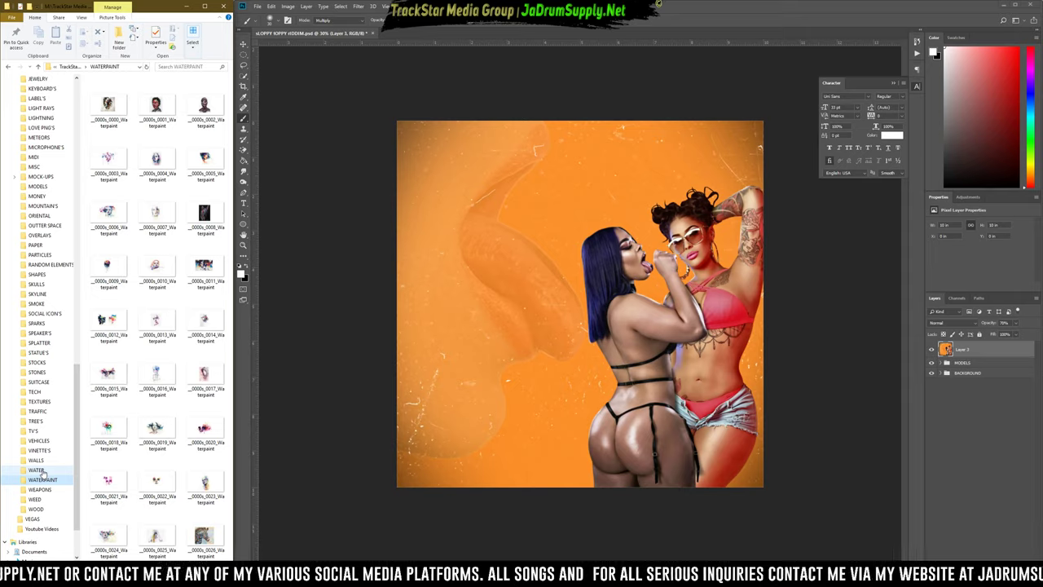
{"action": "left_click", "coordinate": [36, 470]}
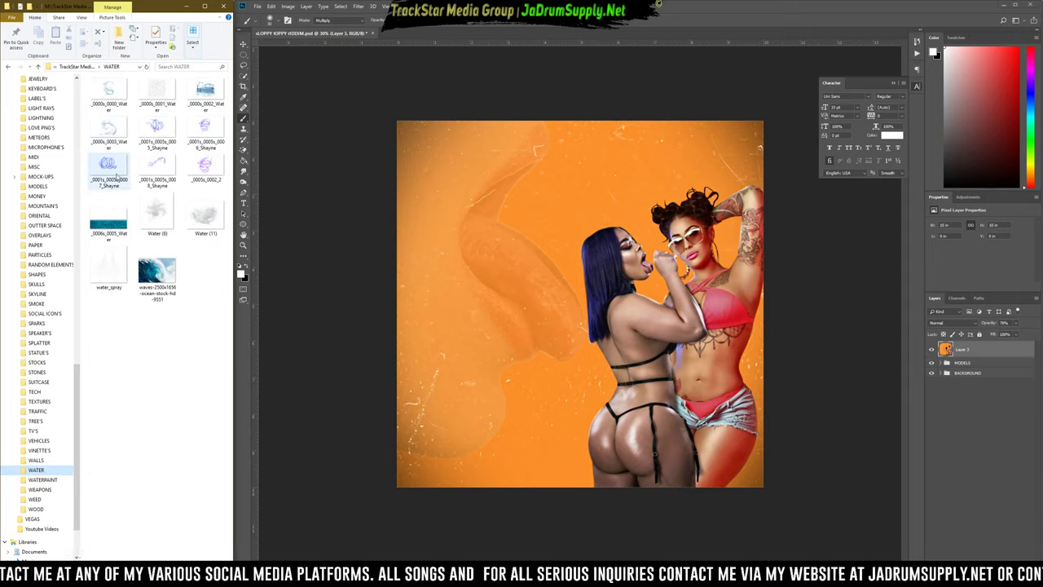
Try placing _0000s_0003_Water, Water (11) and the thin curved splash image on the artwork, cancelling each placement.
{"action": "left_click_drag", "start_coordinate": [108, 128], "coordinate": [521, 218]}
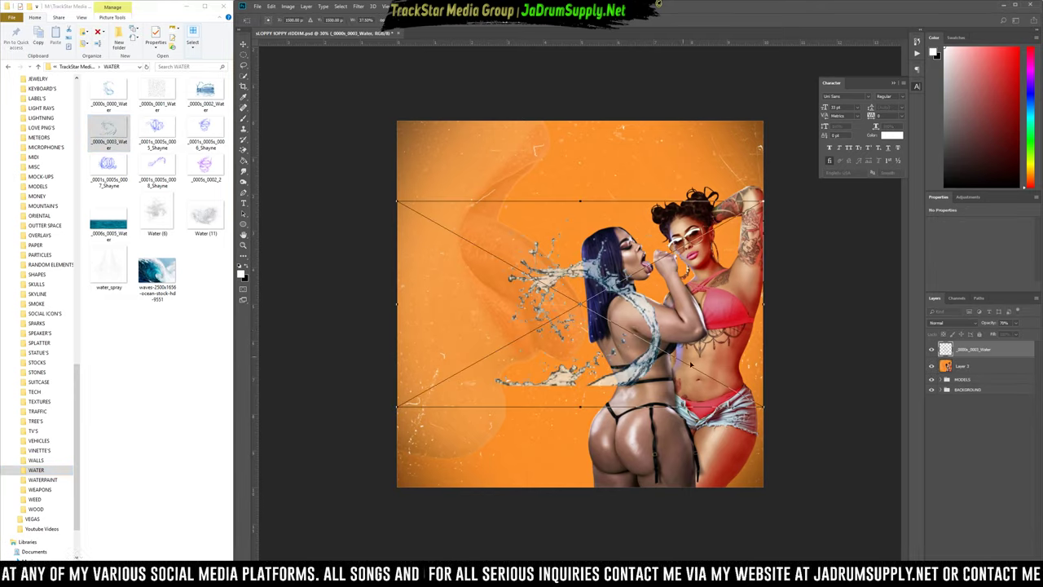
{"action": "key", "text": "Escape"}
{"action": "left_click_drag", "start_coordinate": [204, 214], "coordinate": [482, 277]}
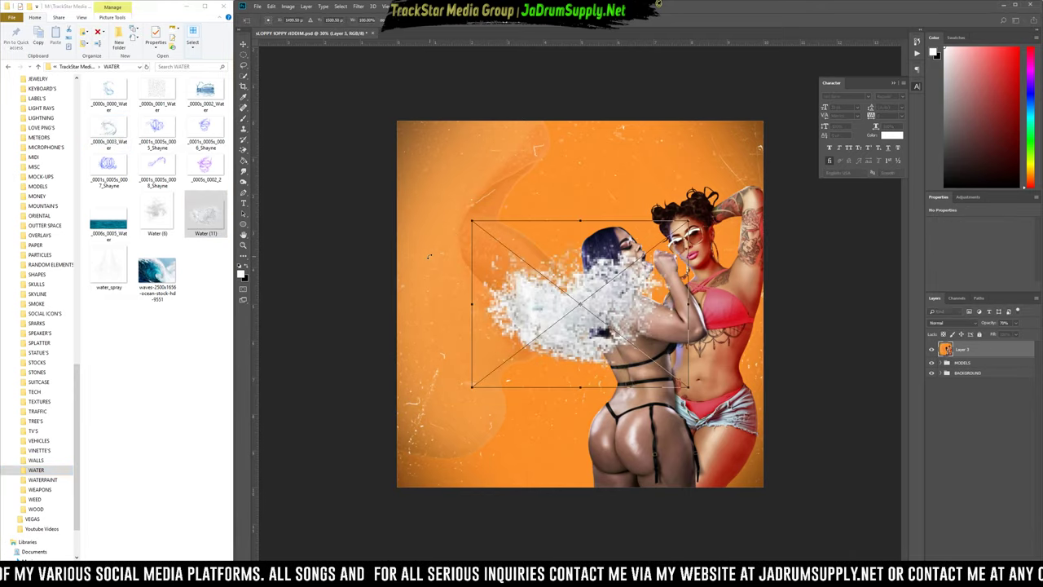
{"action": "key", "text": "Escape"}
{"action": "left_click_drag", "start_coordinate": [157, 167], "coordinate": [423, 214]}
{"action": "key", "text": "Escape"}
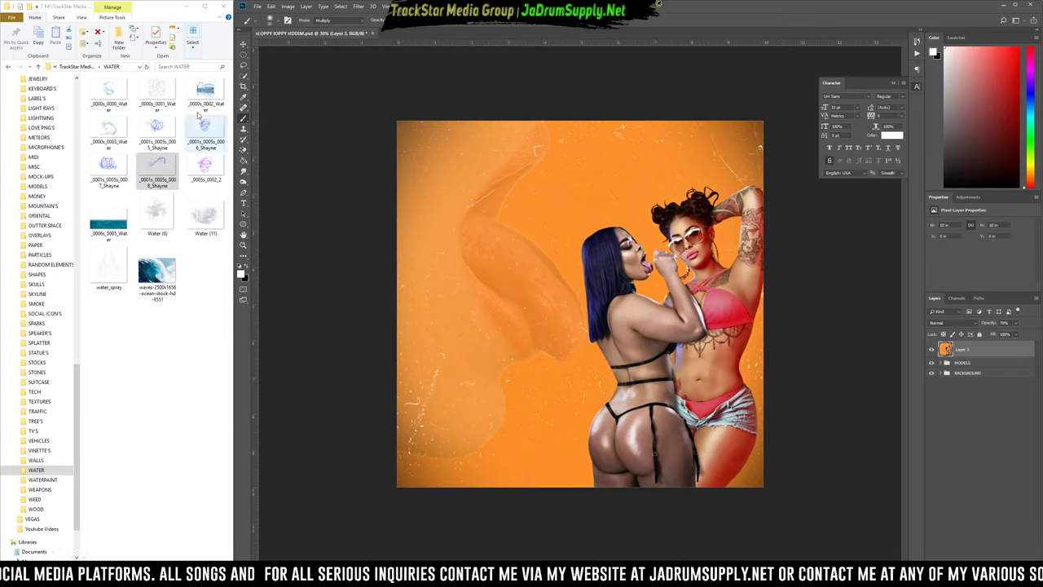
Try placing two blue splash images from the WATER folder, moving the first to the artwork's upper-left area and cancelling both.
{"action": "left_click_drag", "start_coordinate": [155, 130], "coordinate": [523, 204]}
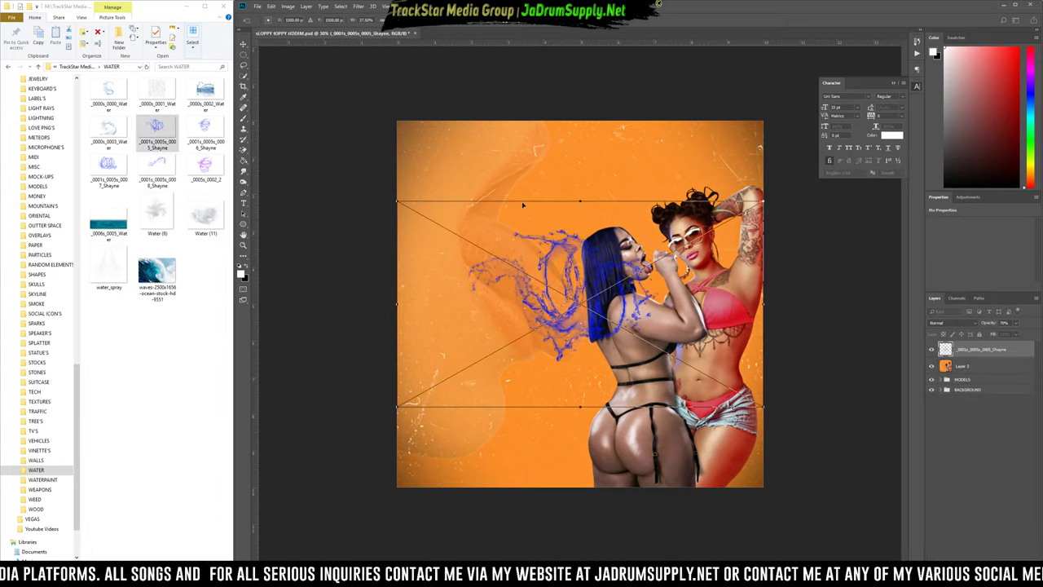
{"action": "left_click_drag", "start_coordinate": [606, 271], "coordinate": [528, 180]}
{"action": "key", "text": "Escape"}
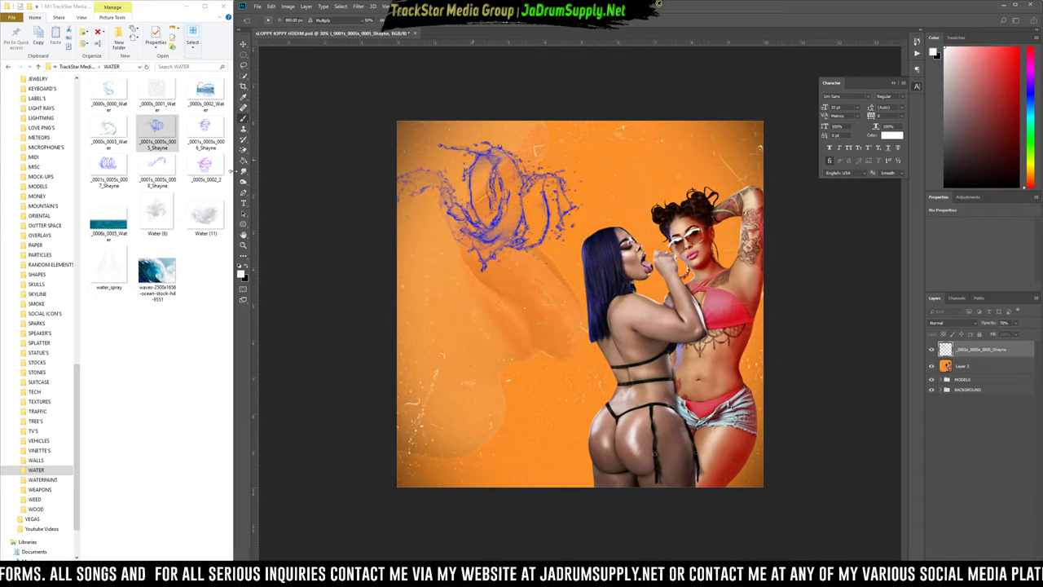
{"action": "left_click_drag", "start_coordinate": [204, 134], "coordinate": [538, 303]}
{"action": "key", "text": "Escape"}
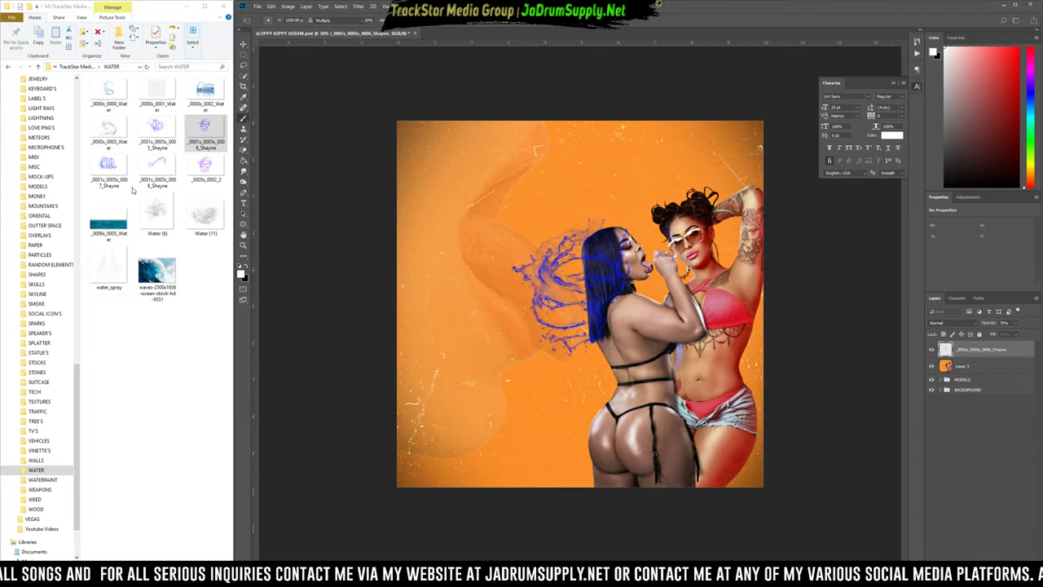
Try placing _0000s_0000_Water over the artwork's upper-left corner, then delete the placed layer.
{"action": "left_click_drag", "start_coordinate": [108, 92], "coordinate": [468, 171]}
{"action": "mouse_move", "coordinate": [621, 334]}
{"action": "left_mouse_down"}
{"action": "mouse_move", "coordinate": [517, 309]}
{"action": "mouse_move", "coordinate": [457, 216]}
{"action": "mouse_move", "coordinate": [470, 232]}
{"action": "left_mouse_up"}
{"action": "key", "text": "Return"}
{"action": "key", "text": "b"}
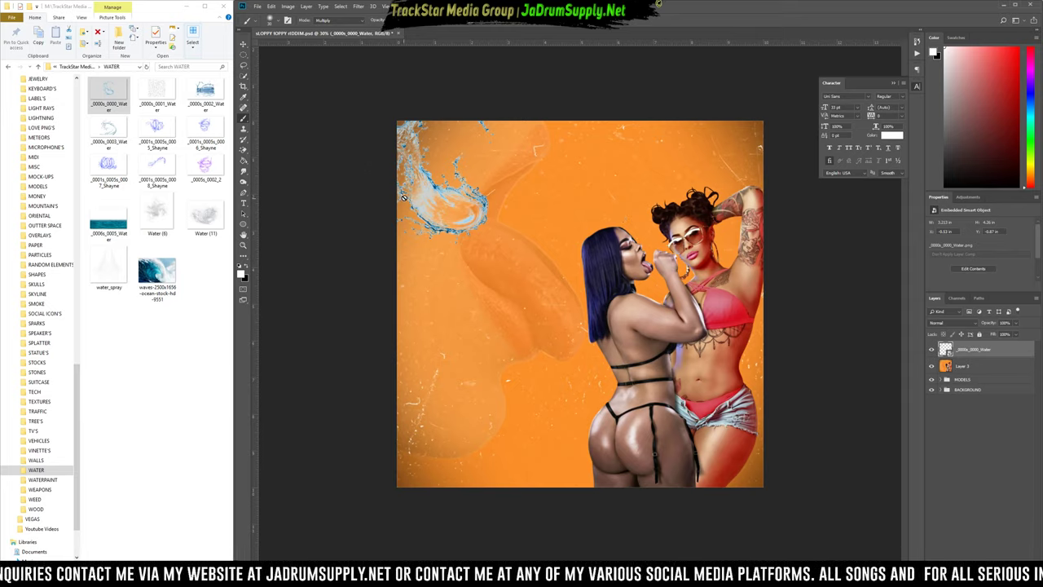
{"action": "key", "text": "Delete"}
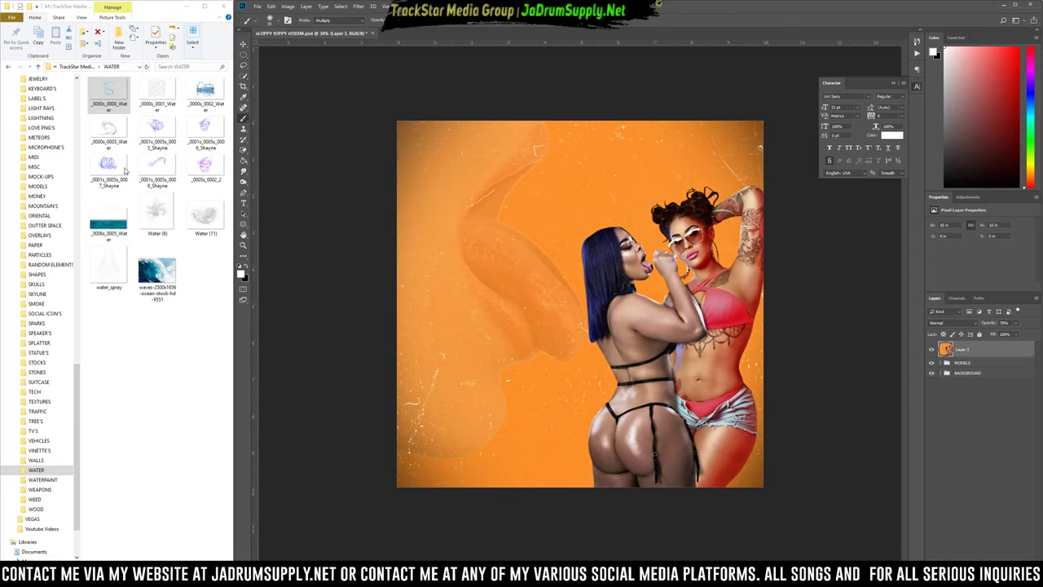
Open the Photoshop Assets folder on the Graphics_Media drive and search it for "water".
{"action": "left_click", "coordinate": [74, 68]}
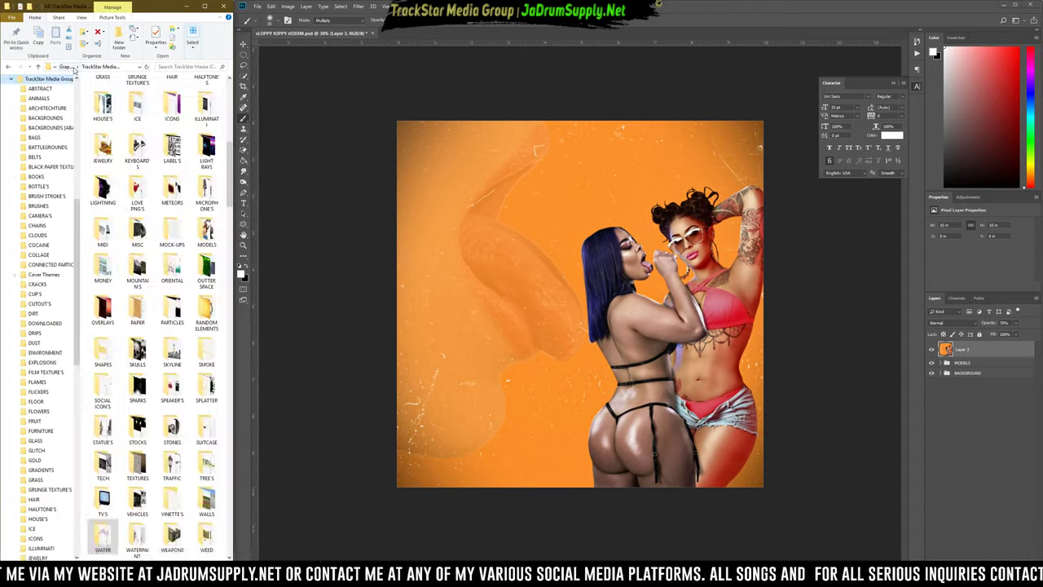
{"action": "left_click", "coordinate": [69, 67]}
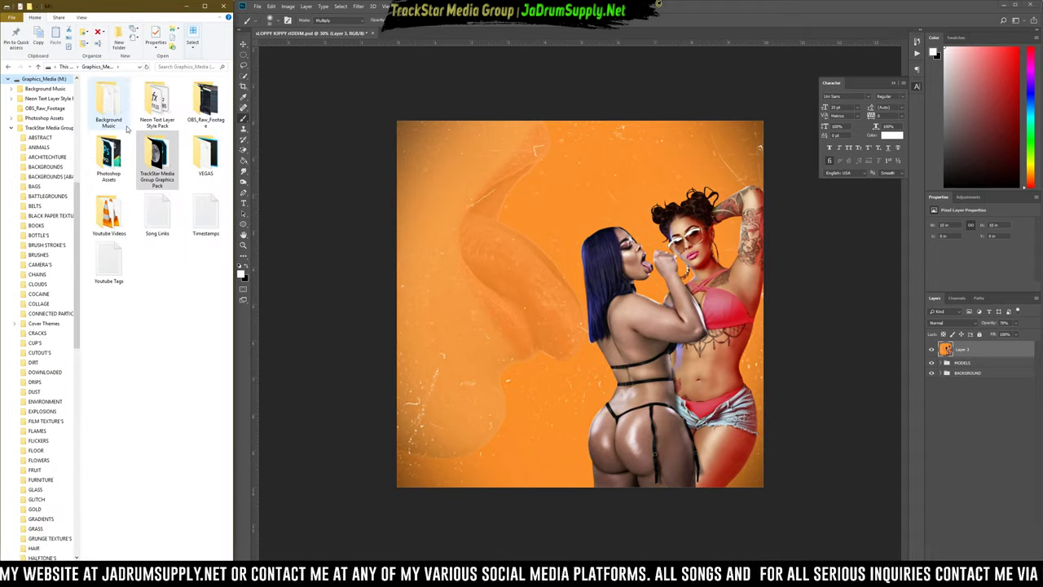
{"action": "double_click", "coordinate": [112, 160]}
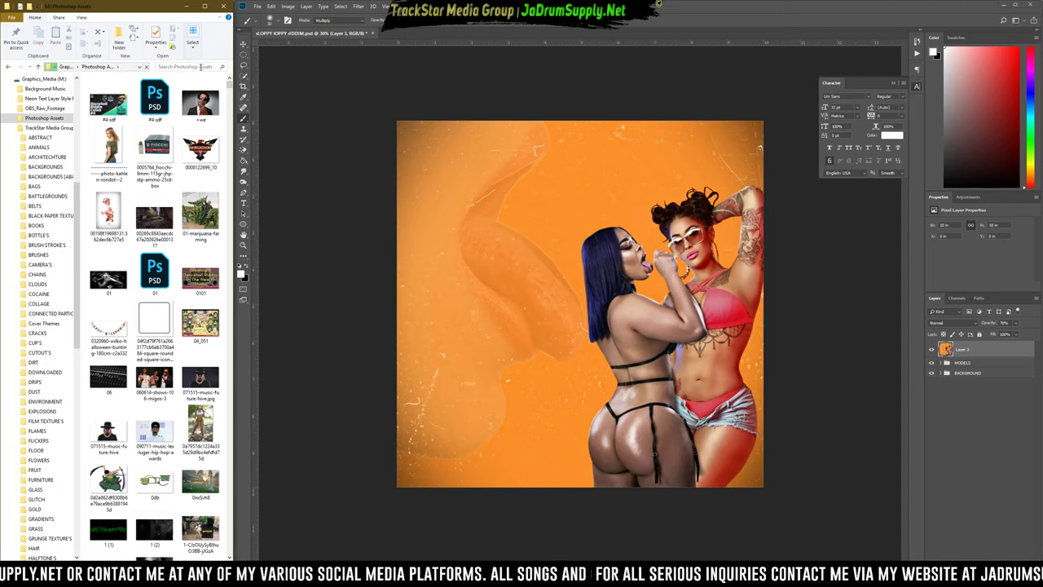
{"action": "scroll", "coordinate": [134, 152], "scroll_direction": "up", "scroll_amount": 5}
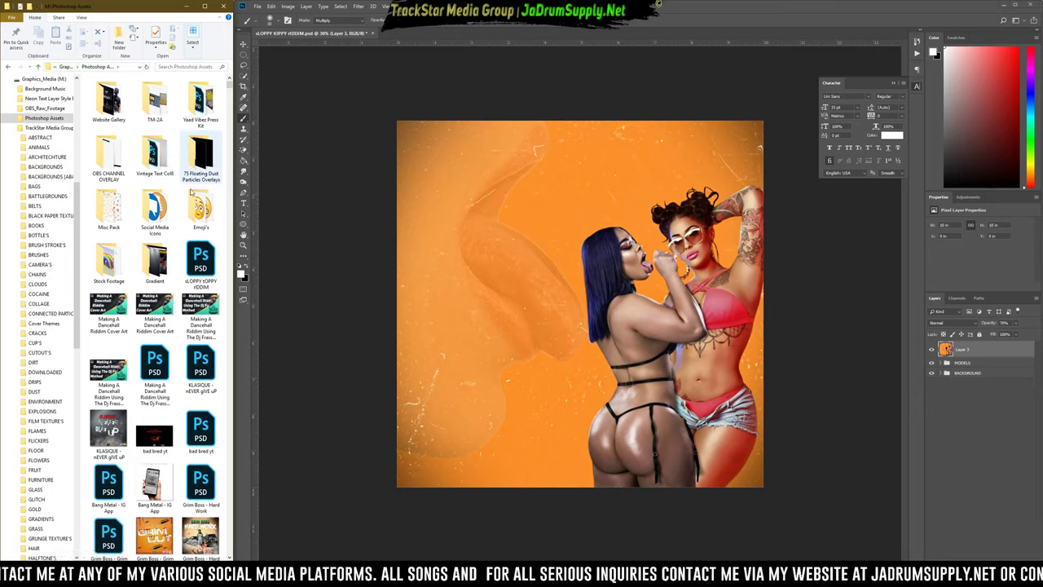
{"action": "left_click", "coordinate": [106, 257]}
{"action": "left_click", "coordinate": [169, 259]}
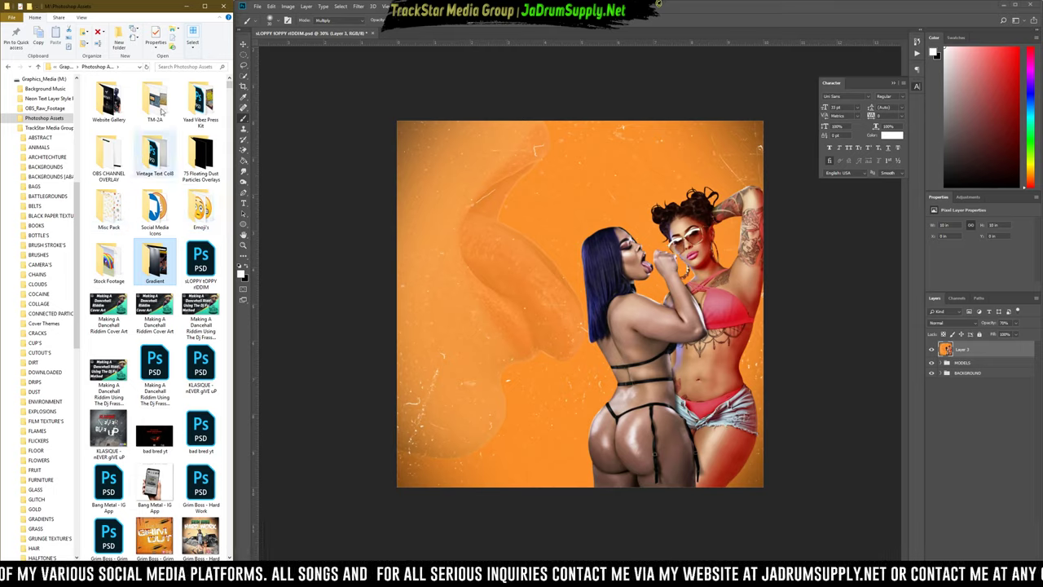
{"action": "left_click", "coordinate": [183, 66]}
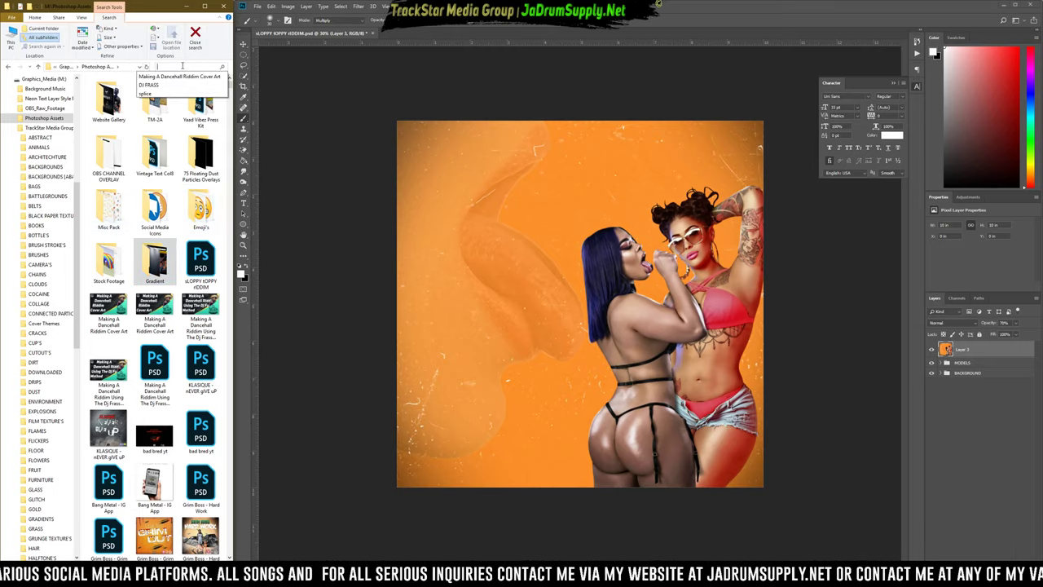
{"action": "type", "text": "spl"}
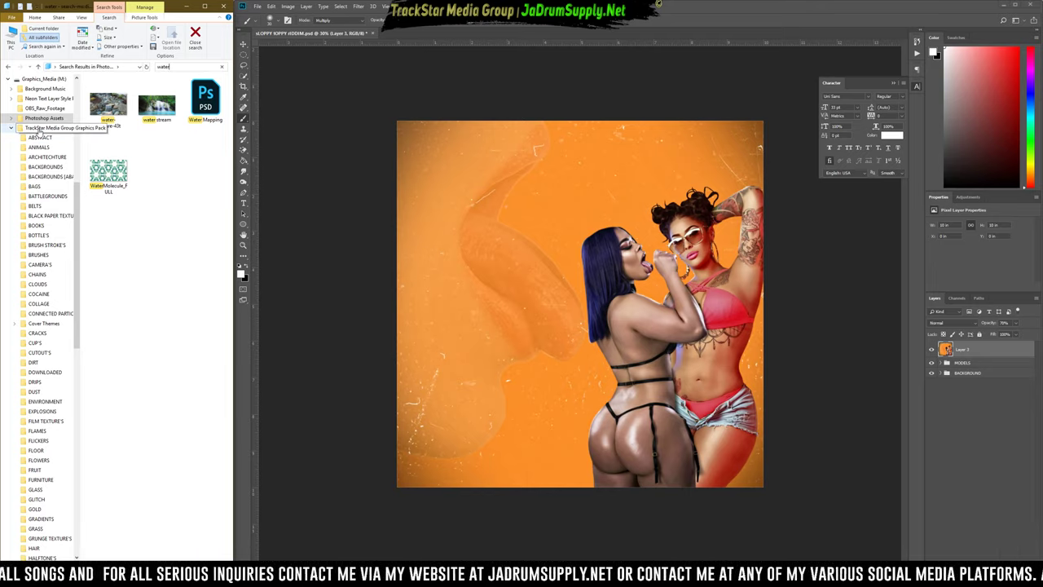
Search the TrackStar Media Group Graphics Pack folder for "water" and look through the water images.
{"action": "left_click", "coordinate": [41, 128]}
{"action": "left_click", "coordinate": [183, 69]}
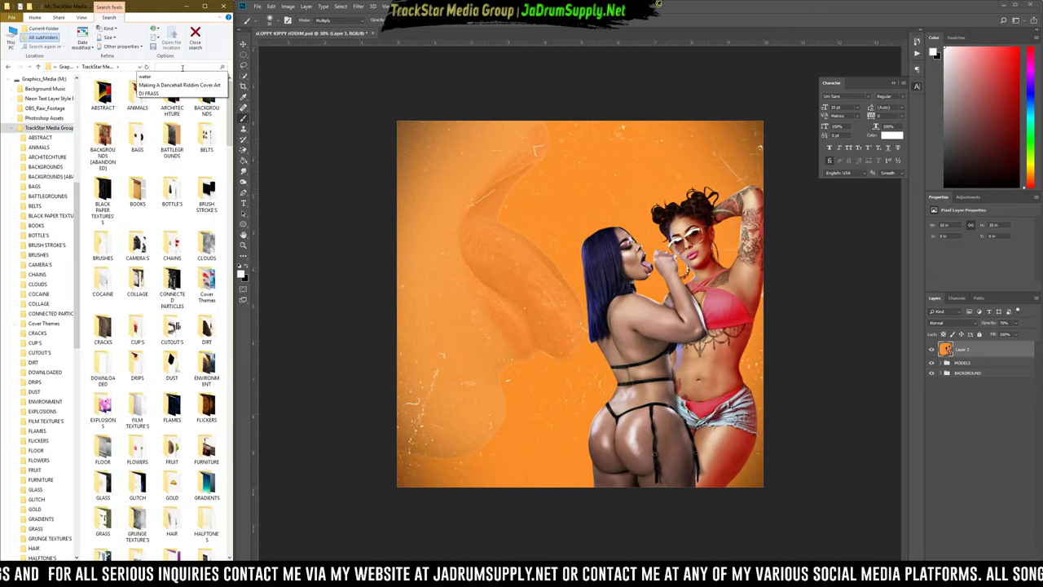
{"action": "type", "text": "water"}
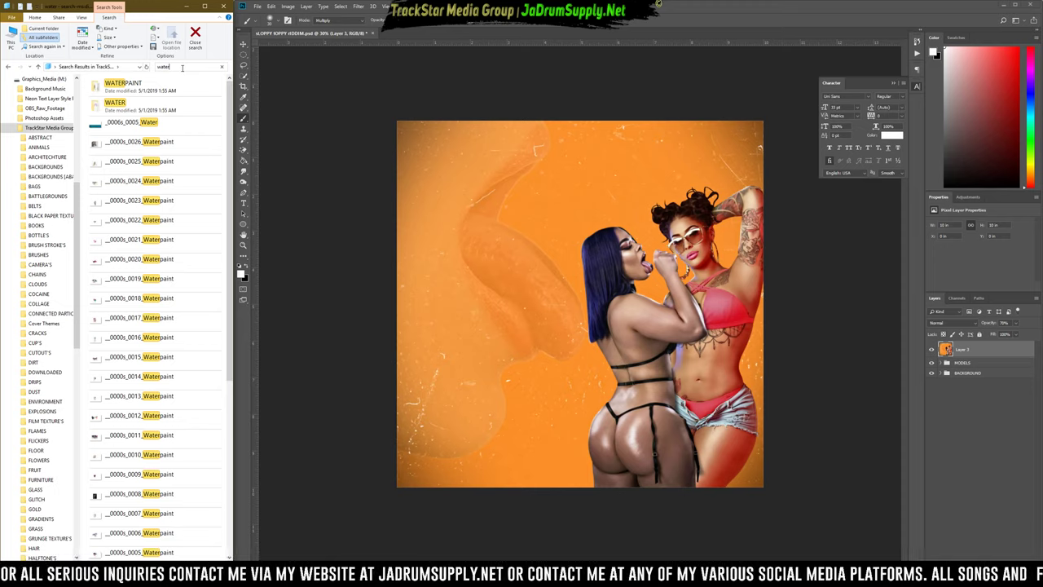
{"action": "scroll", "coordinate": [183, 223], "scroll_direction": "down", "scroll_amount": 5}
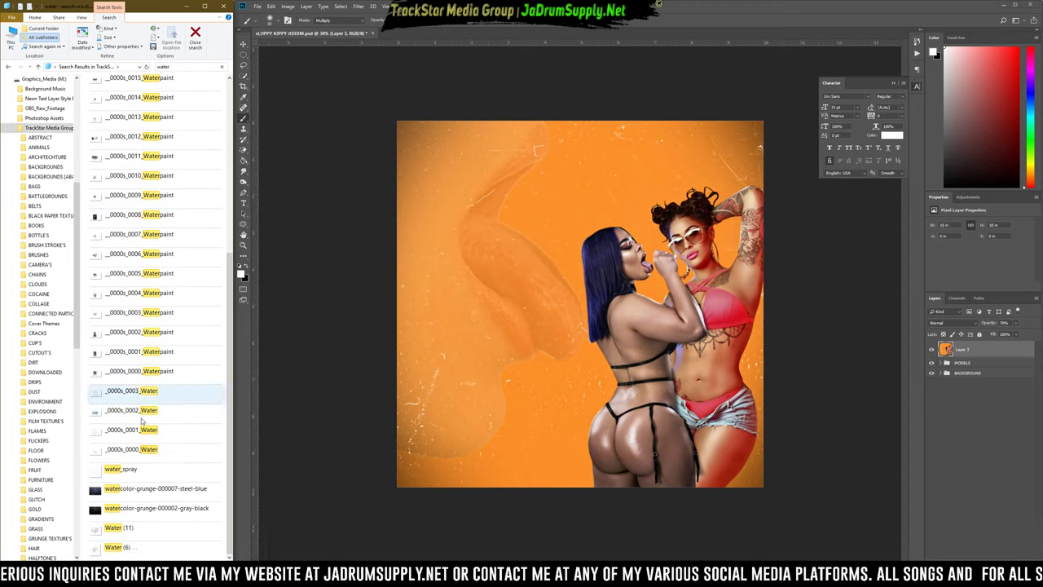
Try placing _0000s_0000_Water and _0000s_0001_Water on the artwork, cancelling the placements.
{"action": "left_click_drag", "start_coordinate": [117, 456], "coordinate": [450, 416]}
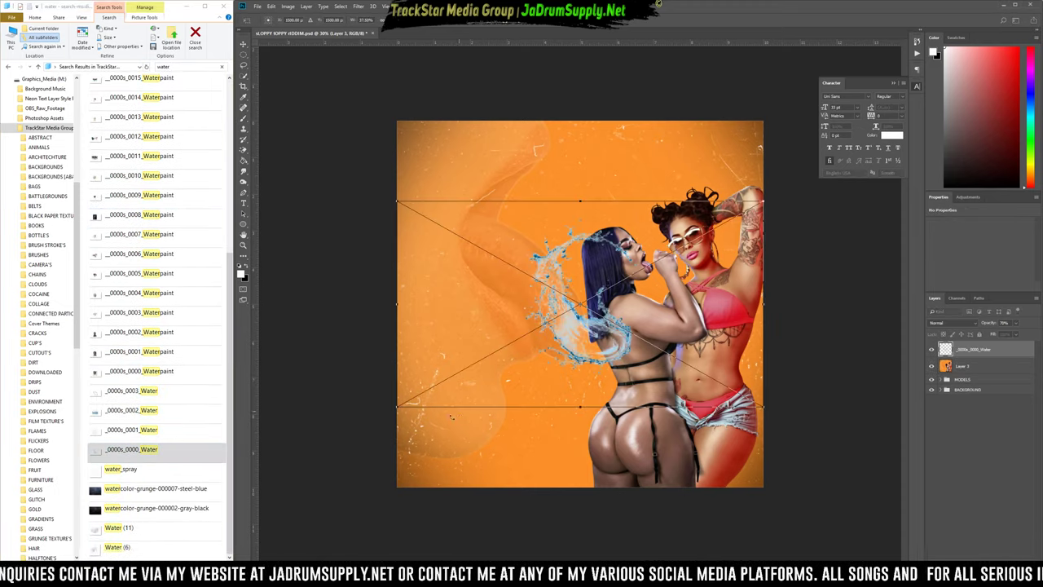
{"action": "key", "text": "Escape"}
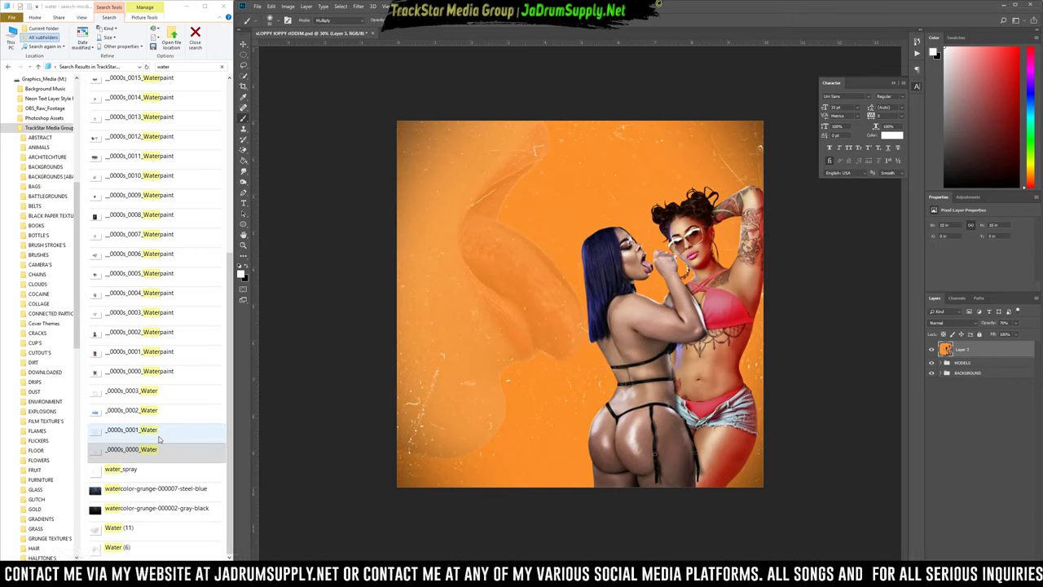
{"action": "left_click_drag", "start_coordinate": [160, 433], "coordinate": [520, 405]}
Preview the _0000s_0001_Water, _0000s_0002_Water and _0000s_0003_Water images in Photos.
{"action": "double_click", "coordinate": [125, 431]}
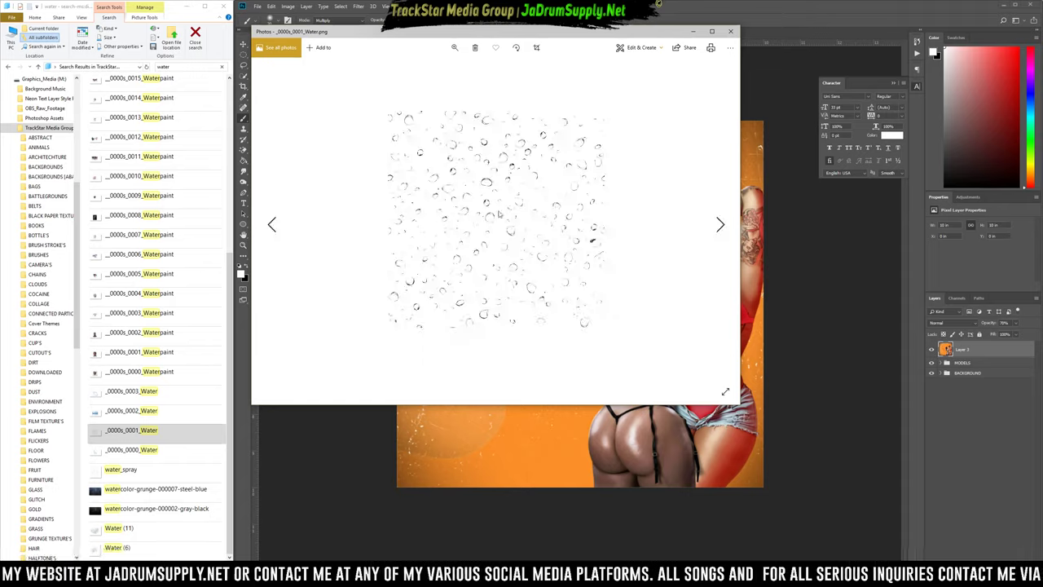
{"action": "left_click", "coordinate": [272, 226]}
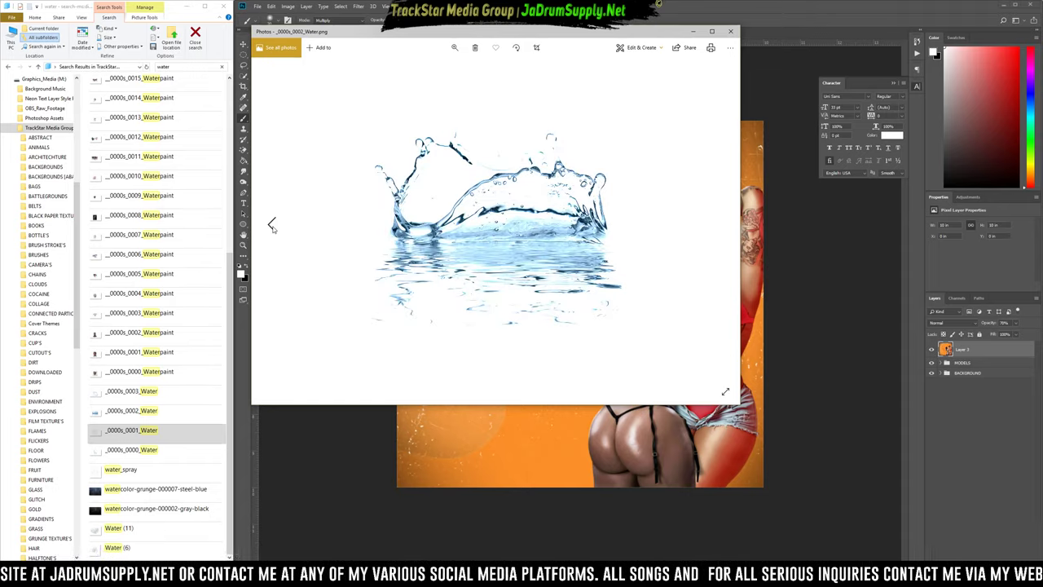
{"action": "left_click", "coordinate": [272, 227]}
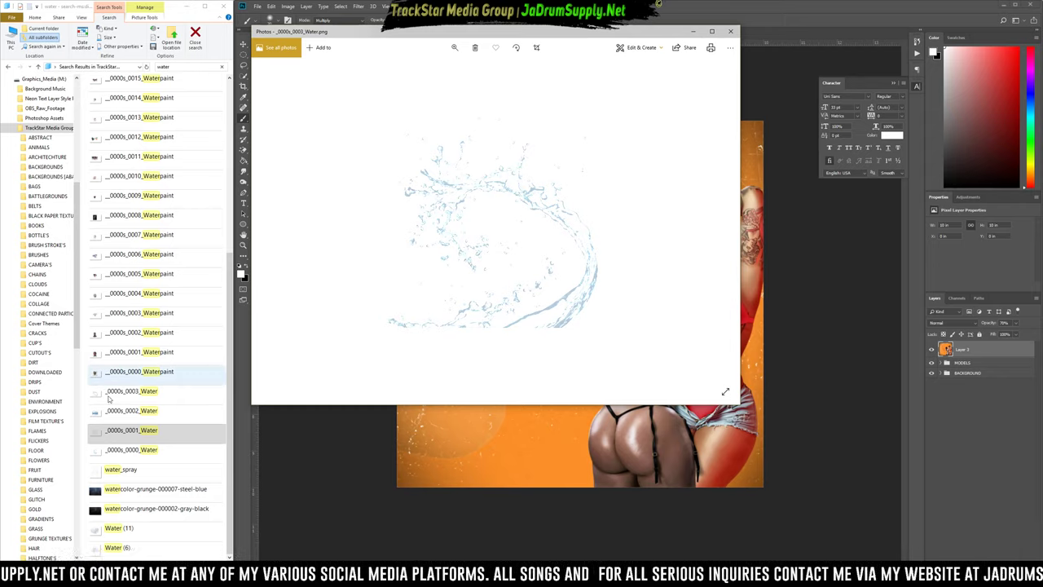
Place _0000s_0003_Water over the artwork's lower-left area.
{"action": "left_click_drag", "start_coordinate": [111, 397], "coordinate": [231, 476]}
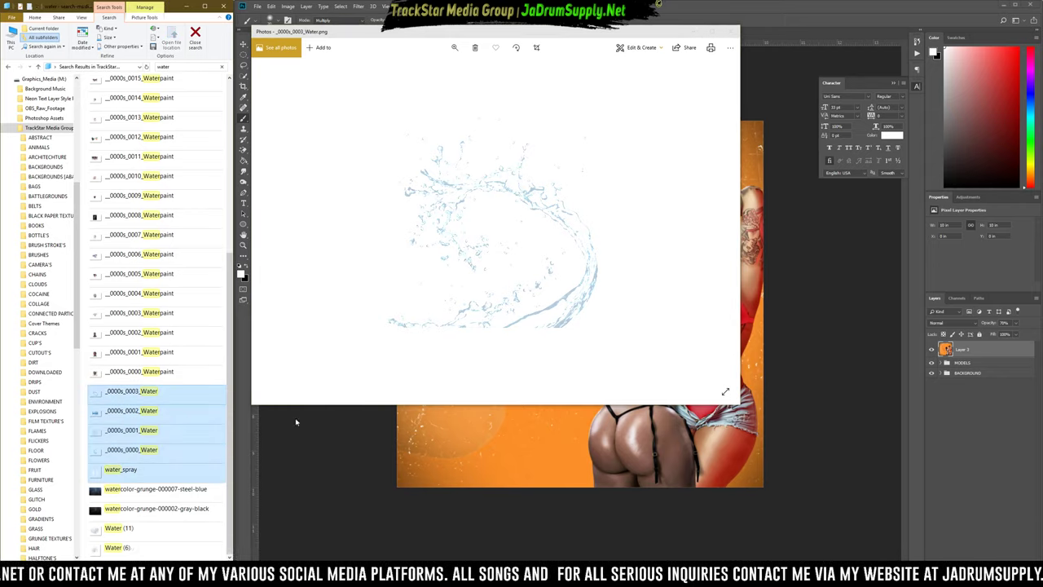
{"action": "left_click", "coordinate": [195, 389]}
{"action": "left_click_drag", "start_coordinate": [510, 426], "coordinate": [516, 484]}
{"action": "key", "text": "Return"}
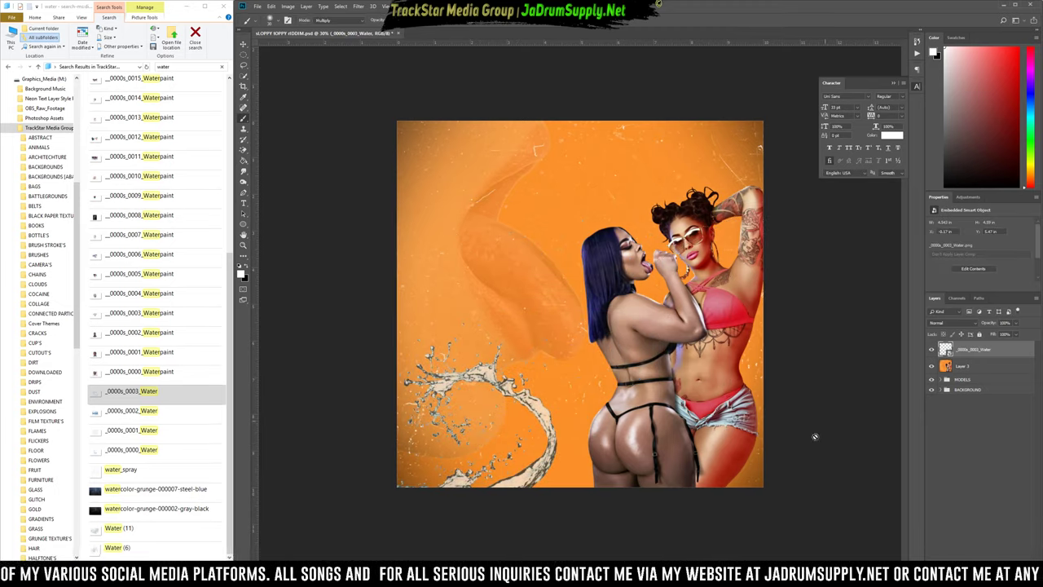
Try a radial Gradient Overlay at 100% opacity on the _0000s_0003_Water layer.
{"action": "right_click", "coordinate": [983, 348]}
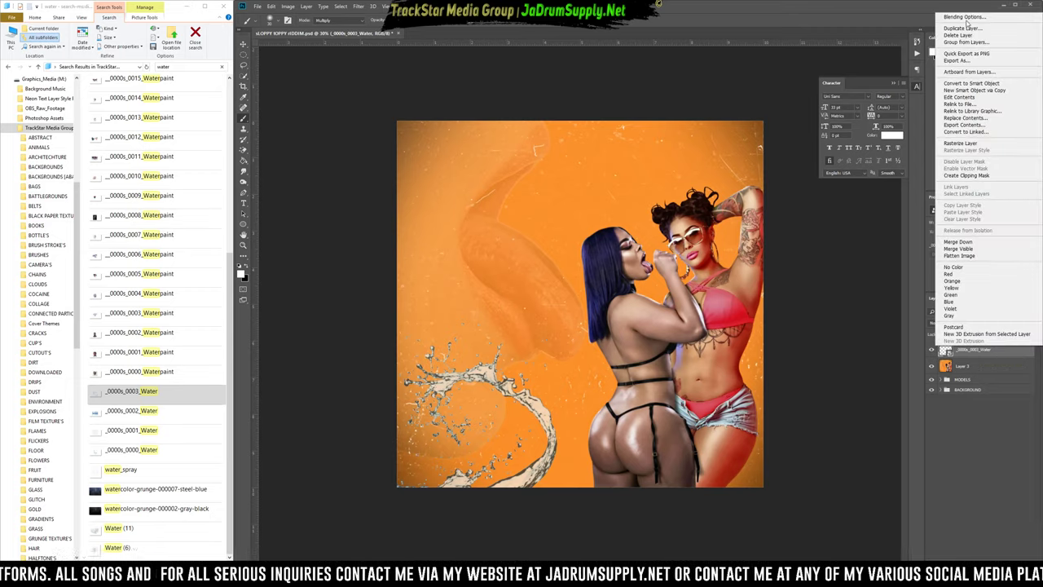
{"action": "left_click", "coordinate": [965, 17]}
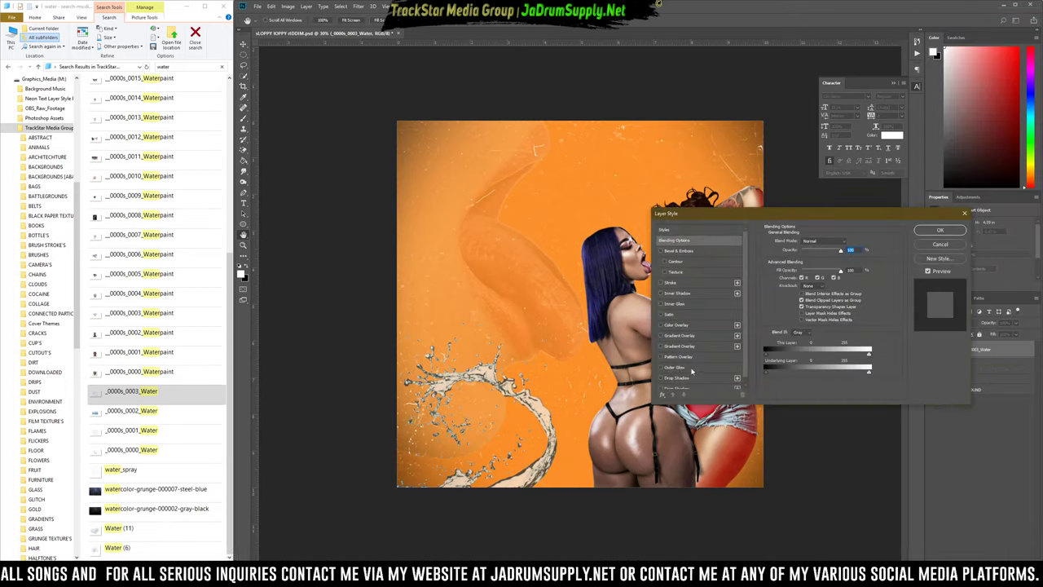
{"action": "left_click", "coordinate": [661, 346]}
{"action": "left_click", "coordinate": [676, 347]}
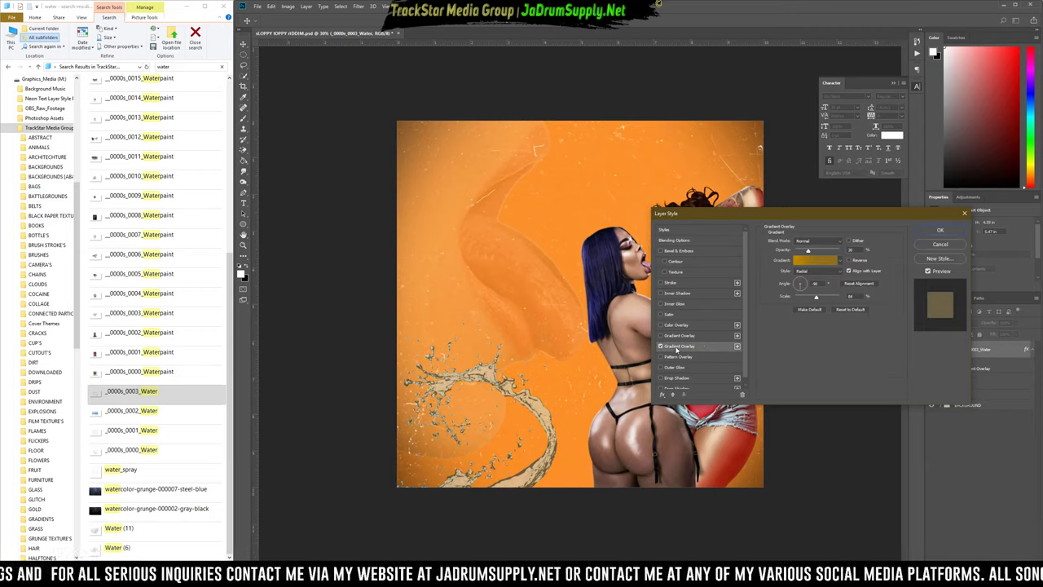
{"action": "left_click_drag", "start_coordinate": [809, 253], "coordinate": [839, 252]}
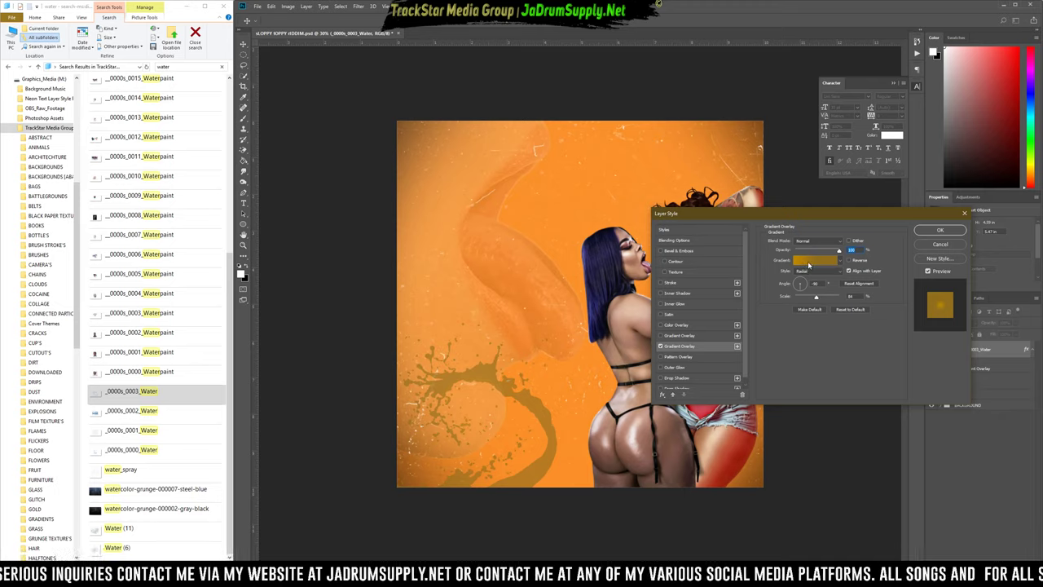
Try the Foreground to Background gradient and several pastel presets for the water layer's Gradient Overlay.
{"action": "left_click", "coordinate": [809, 261]}
{"action": "left_click", "coordinate": [596, 260]}
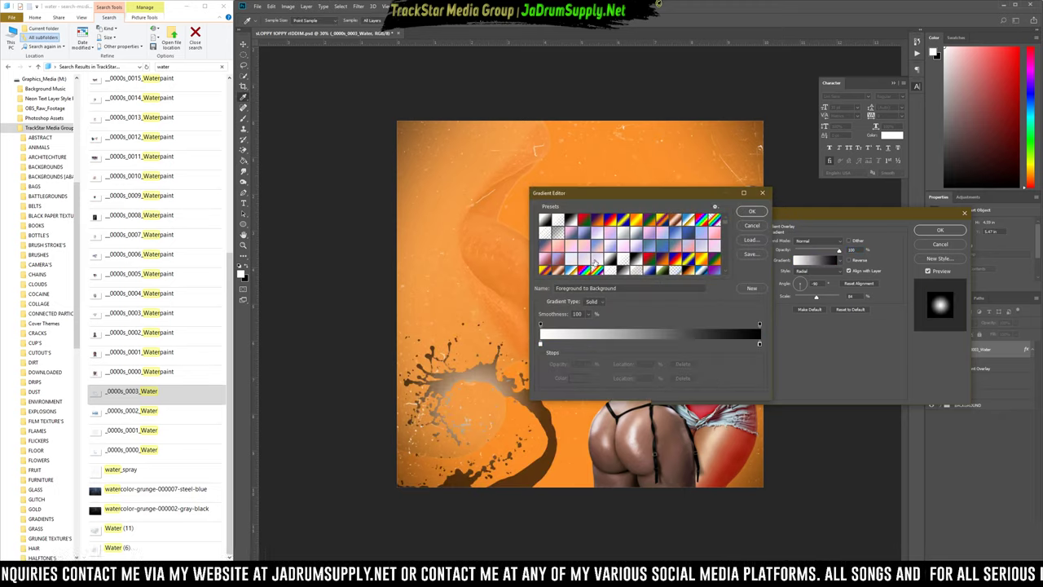
{"action": "left_click", "coordinate": [581, 255]}
{"action": "left_click", "coordinate": [566, 255]}
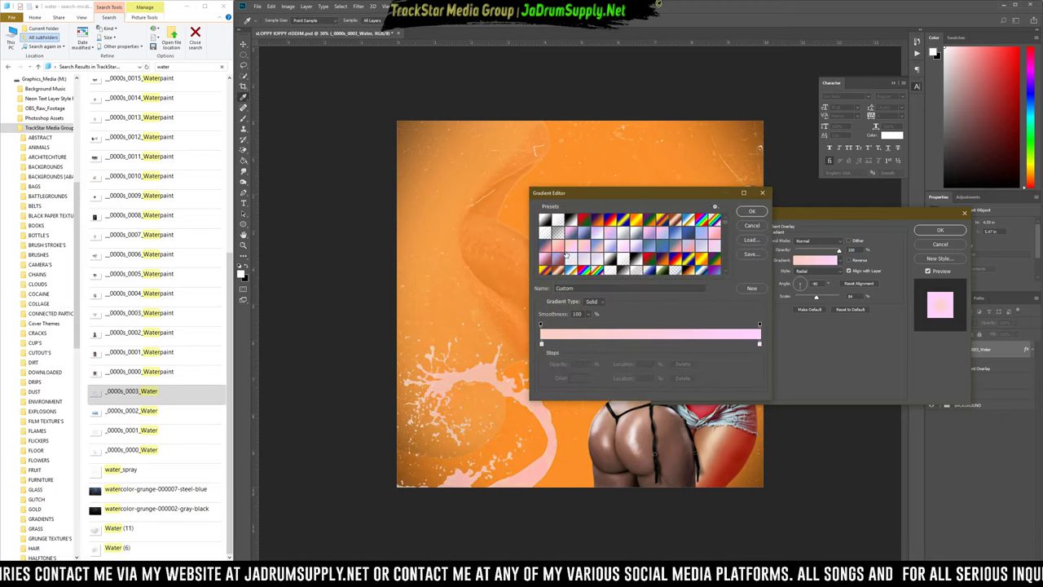
{"action": "left_click", "coordinate": [606, 236]}
{"action": "left_click", "coordinate": [585, 237]}
{"action": "left_click", "coordinate": [571, 252]}
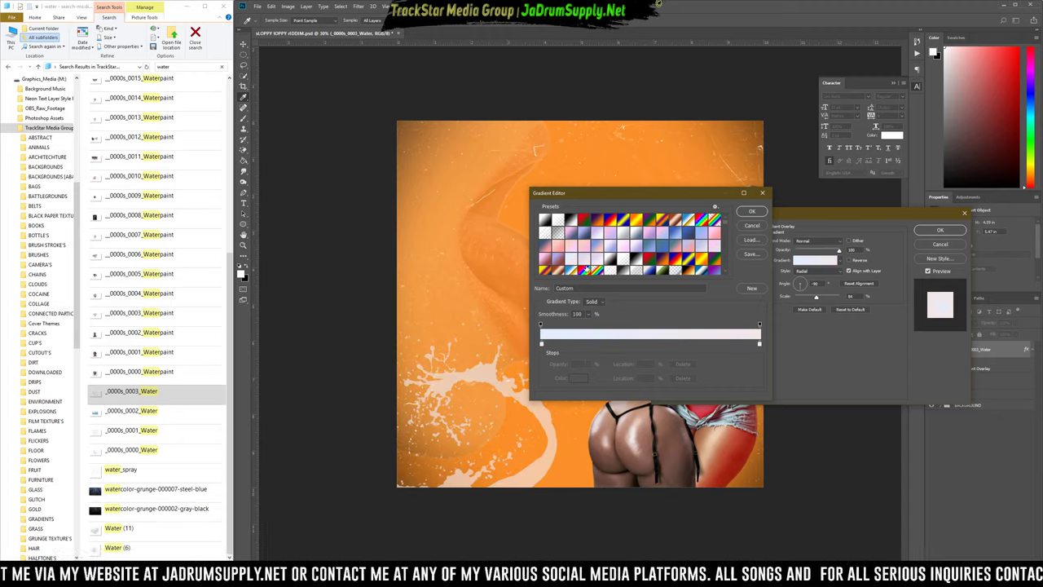
Discard the Gradient Overlay changes and delete the _0000s_0003_Water layer.
{"action": "key", "text": "Escape"}
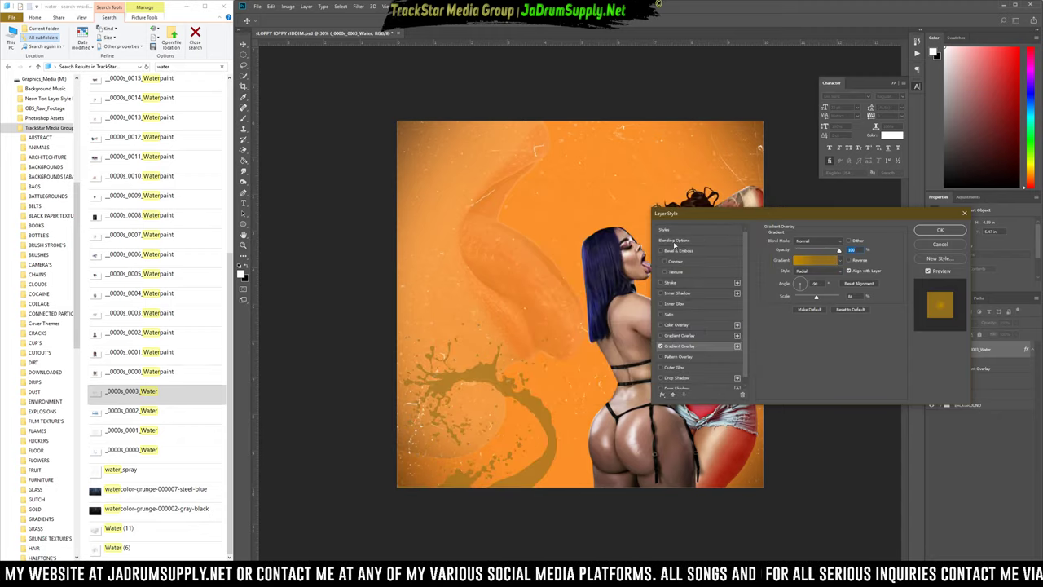
{"action": "key", "text": "Escape"}
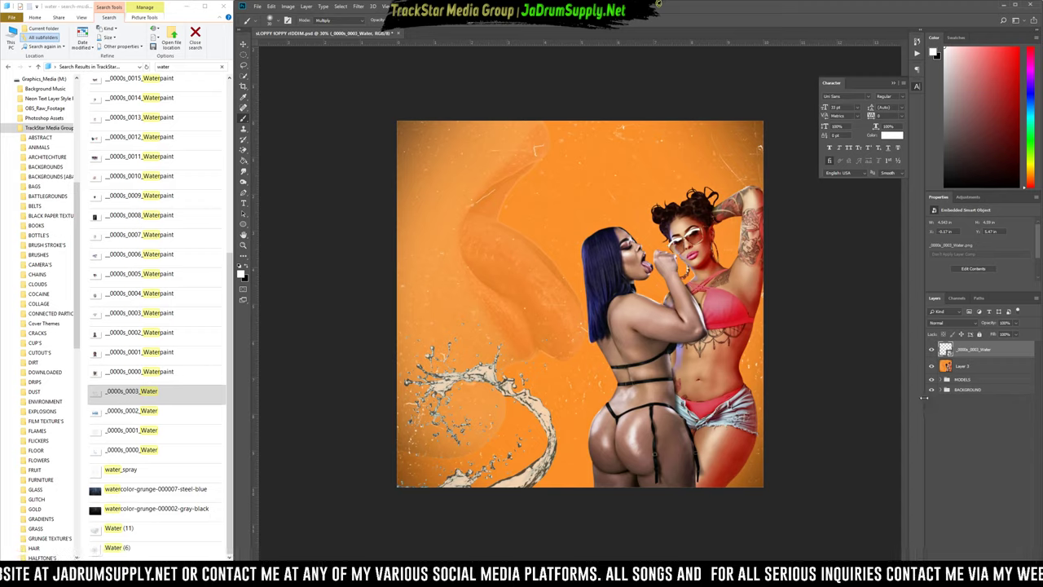
{"action": "key", "text": "Delete"}
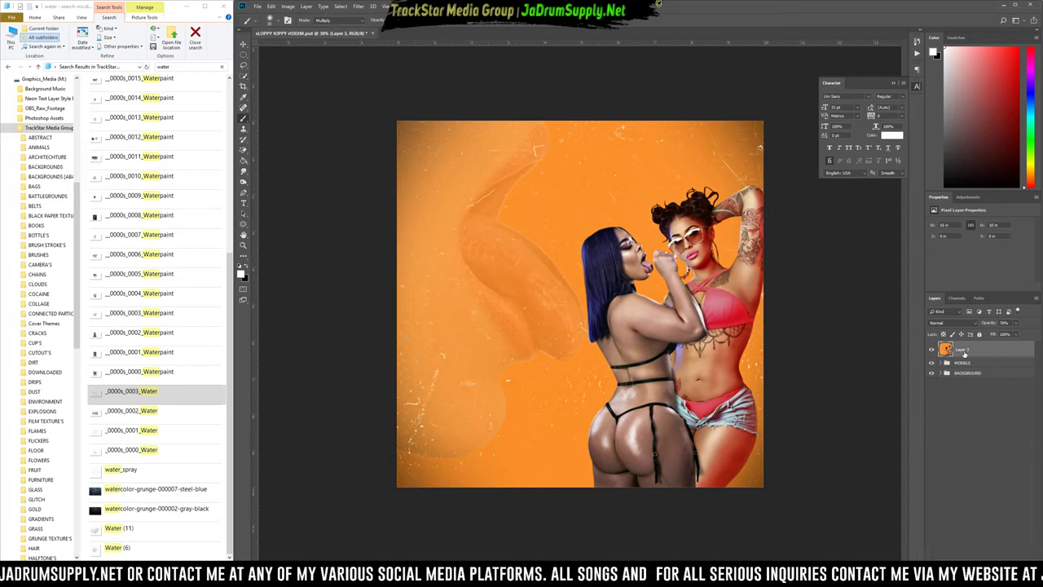
Create a new layer above Layer 3 and choose the first brush in the water_splash_brushes set.
{"action": "key", "text": "ctrl+shift+alt+n"}
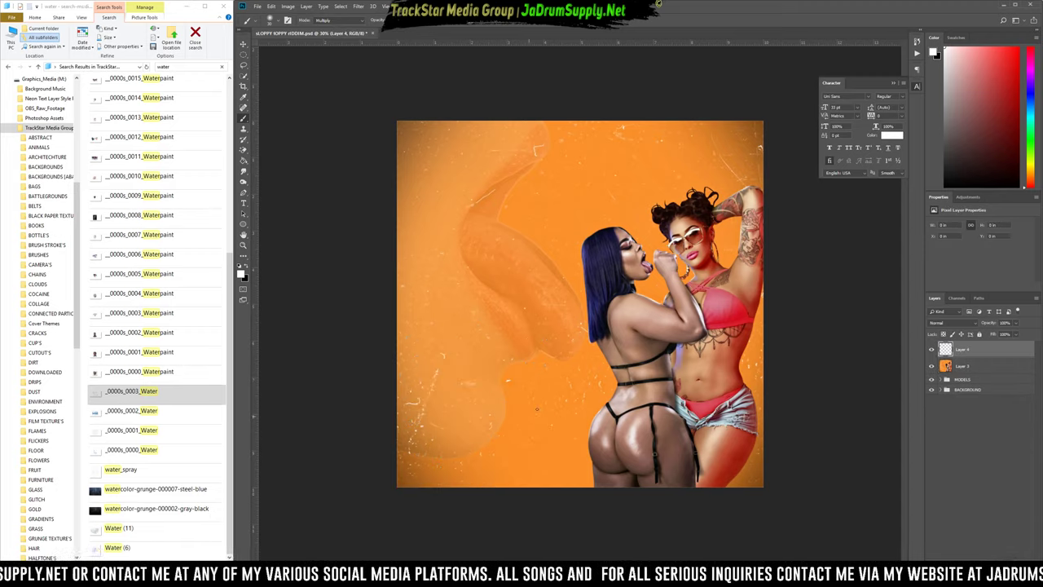
{"action": "right_click", "coordinate": [506, 311]}
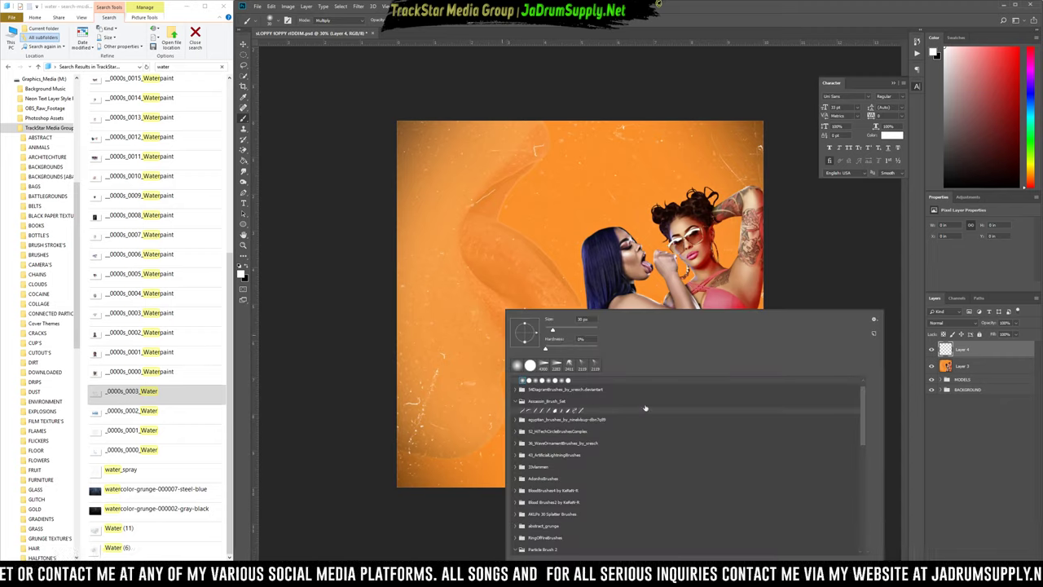
{"action": "scroll", "coordinate": [571, 474], "scroll_direction": "down", "scroll_amount": 5}
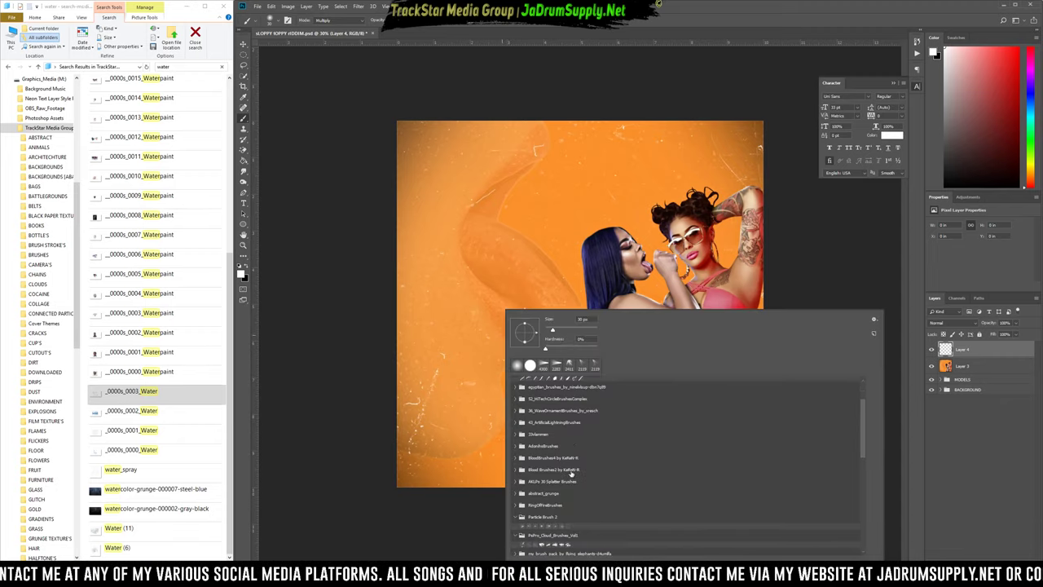
{"action": "scroll", "coordinate": [571, 475], "scroll_direction": "down", "scroll_amount": 2}
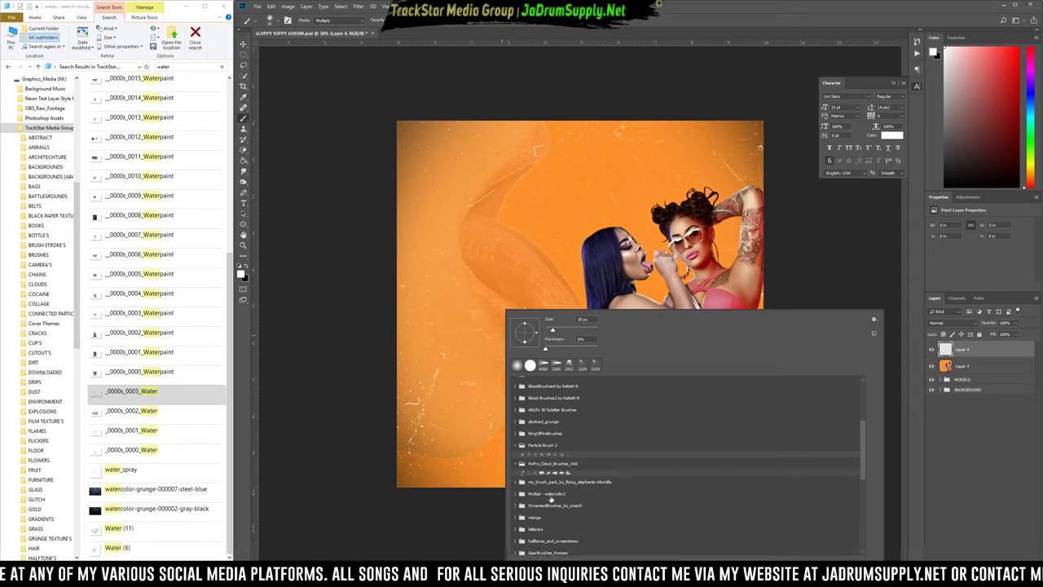
{"action": "scroll", "coordinate": [554, 499], "scroll_direction": "down", "scroll_amount": 3}
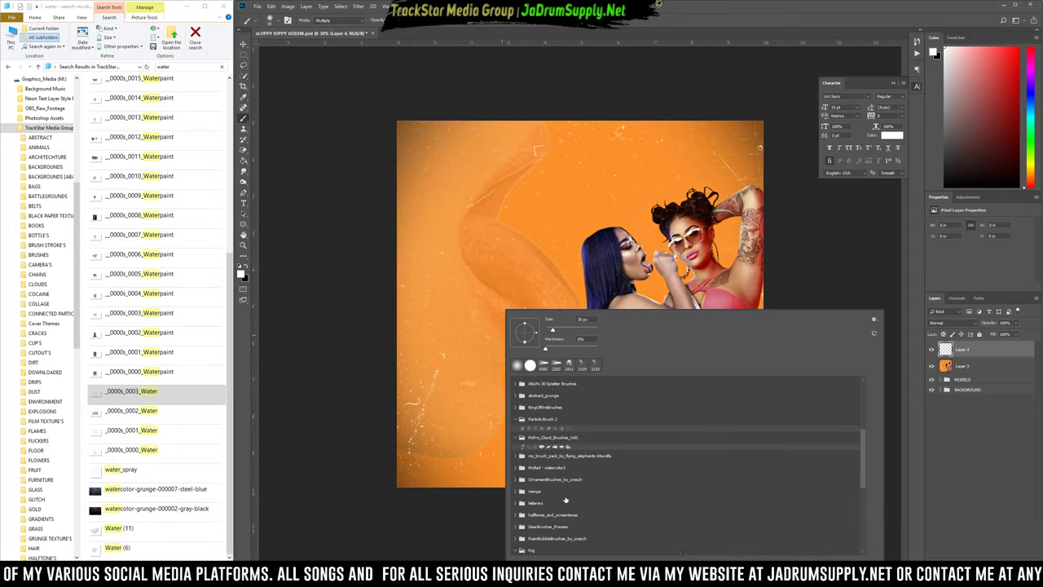
{"action": "scroll", "coordinate": [567, 498], "scroll_direction": "down", "scroll_amount": 5}
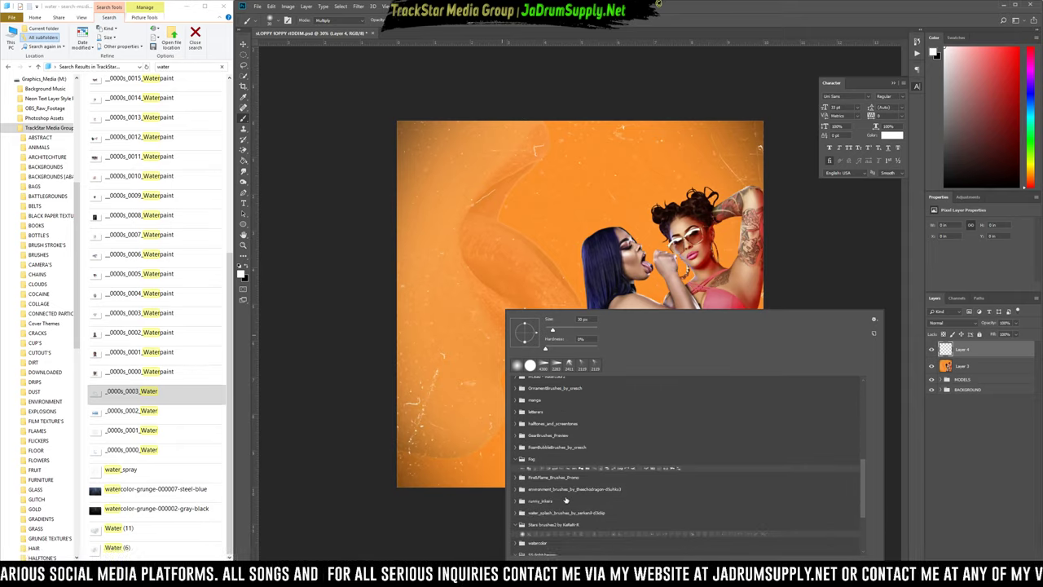
{"action": "left_click", "coordinate": [515, 513]}
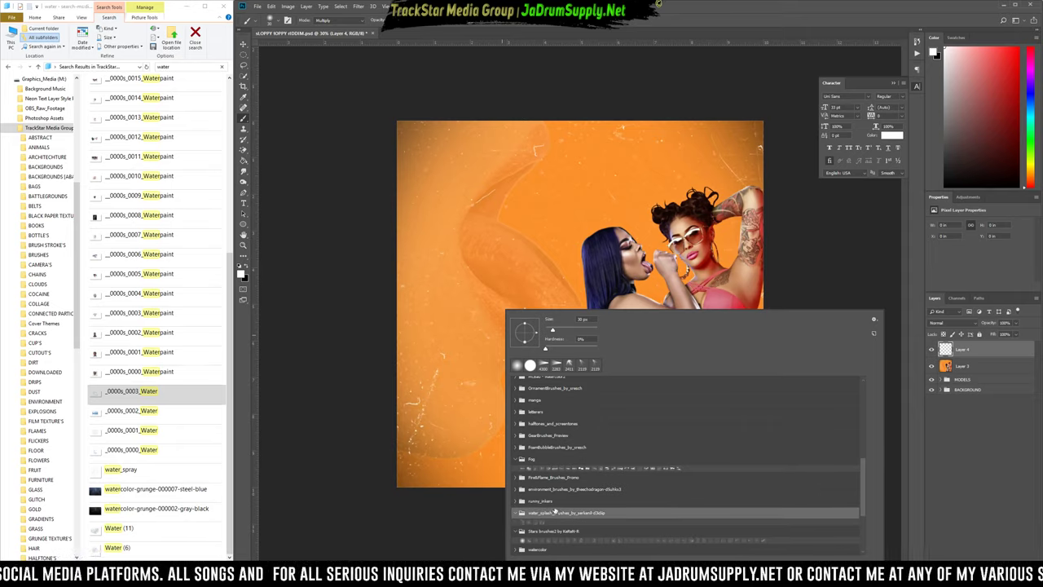
{"action": "scroll", "coordinate": [521, 513], "scroll_direction": "down", "scroll_amount": 2}
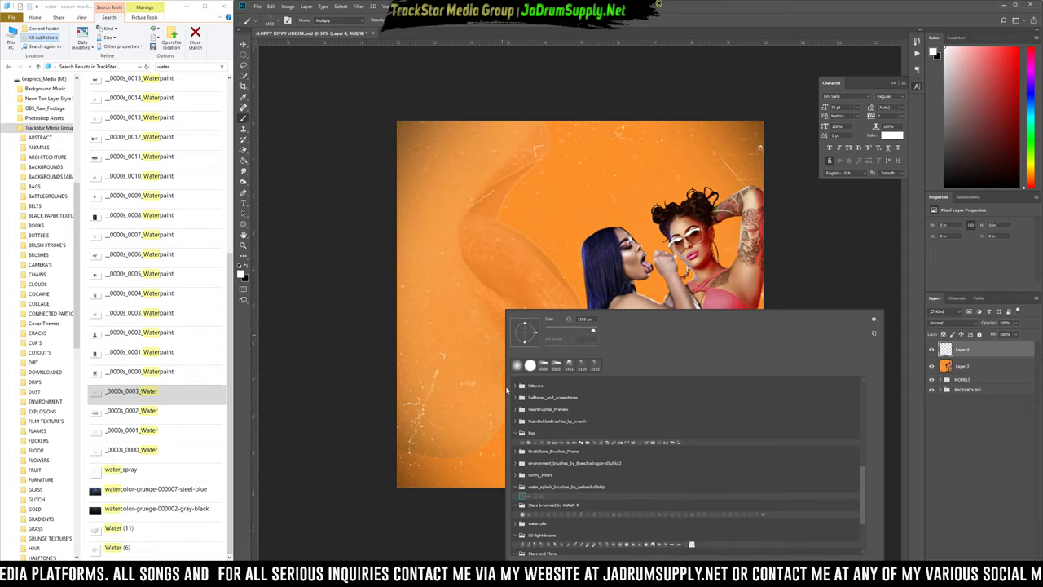
Try white stamps of the first and last brushes in the water_splash_brushes set on Layer 4, undoing each one.
{"action": "double_click", "coordinate": [521, 495]}
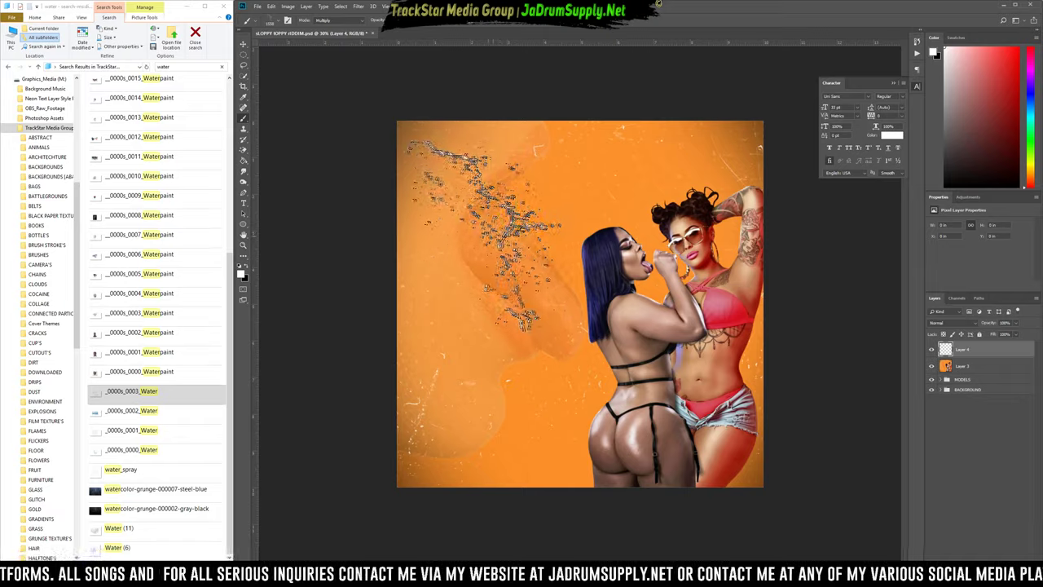
{"action": "left_click", "coordinate": [483, 233]}
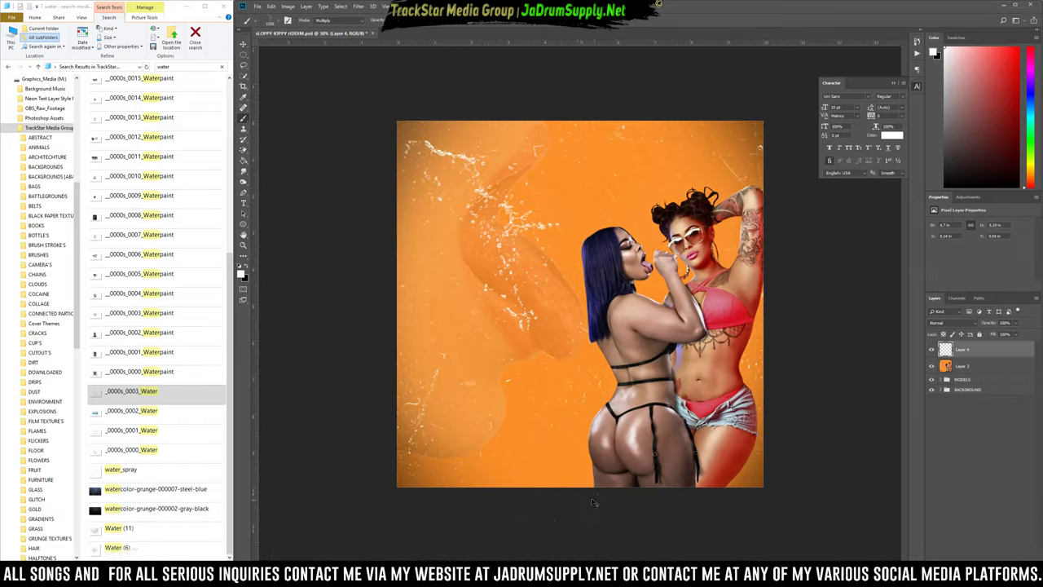
{"action": "key", "text": "ctrl+z"}
{"action": "right_click", "coordinate": [476, 310]}
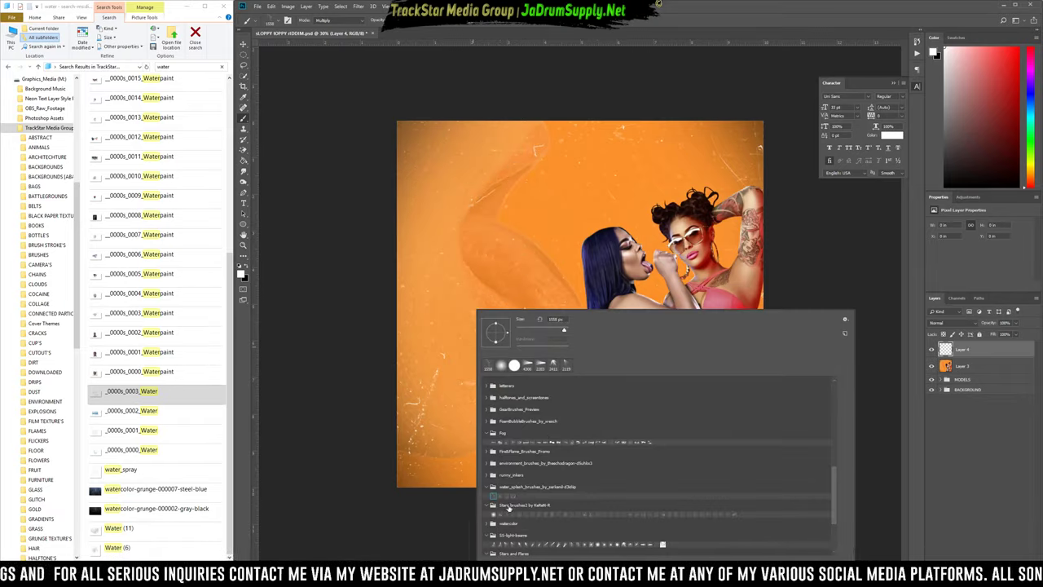
{"action": "left_click", "coordinate": [513, 496]}
{"action": "left_click", "coordinate": [493, 199]}
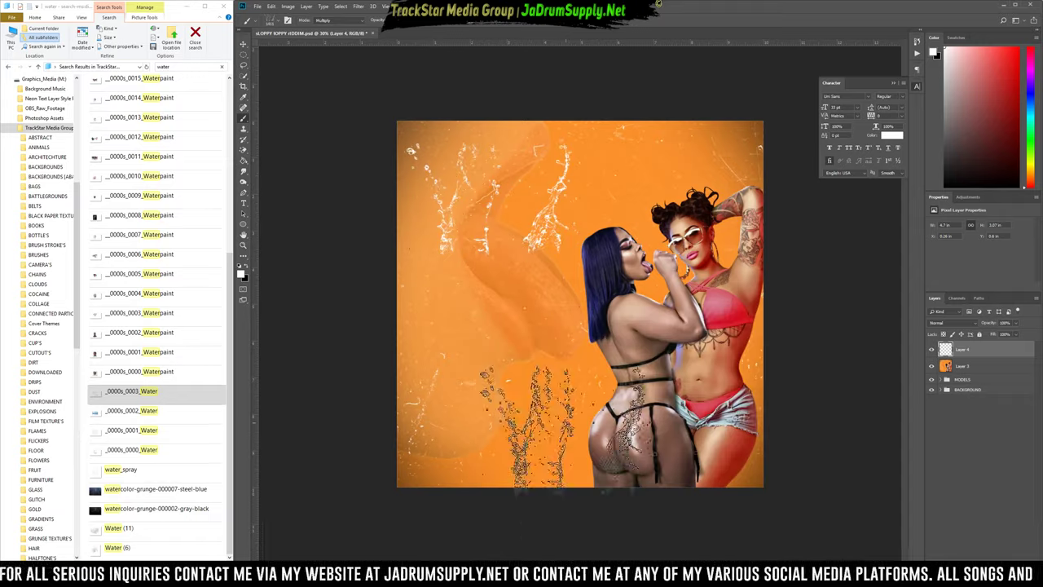
{"action": "key", "text": "ctrl+z"}
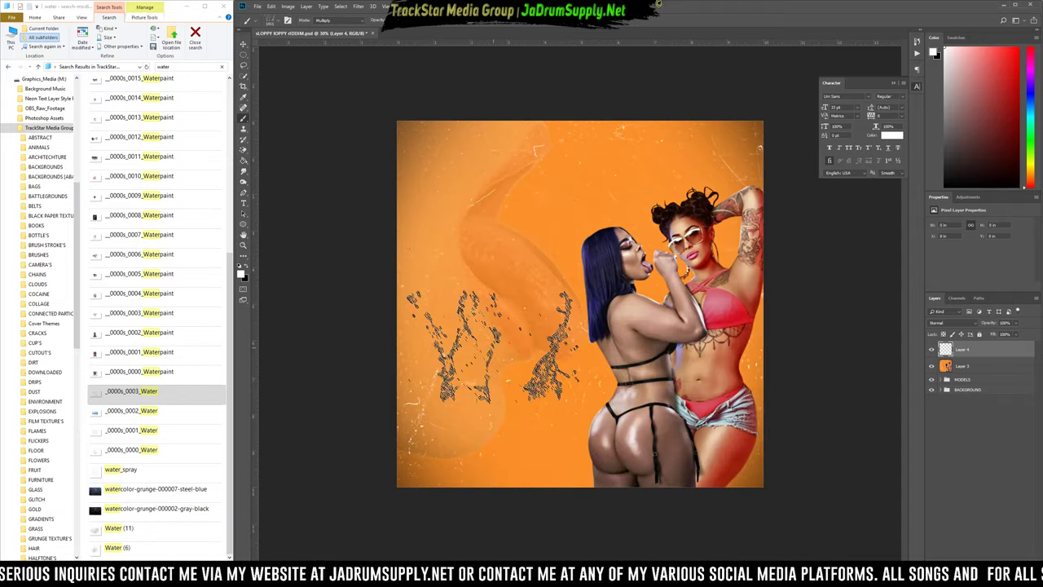
Rotate the splash brush tip sideways, try a white stamp along the artwork's left edge, and undo it.
{"action": "right_click", "coordinate": [439, 254]}
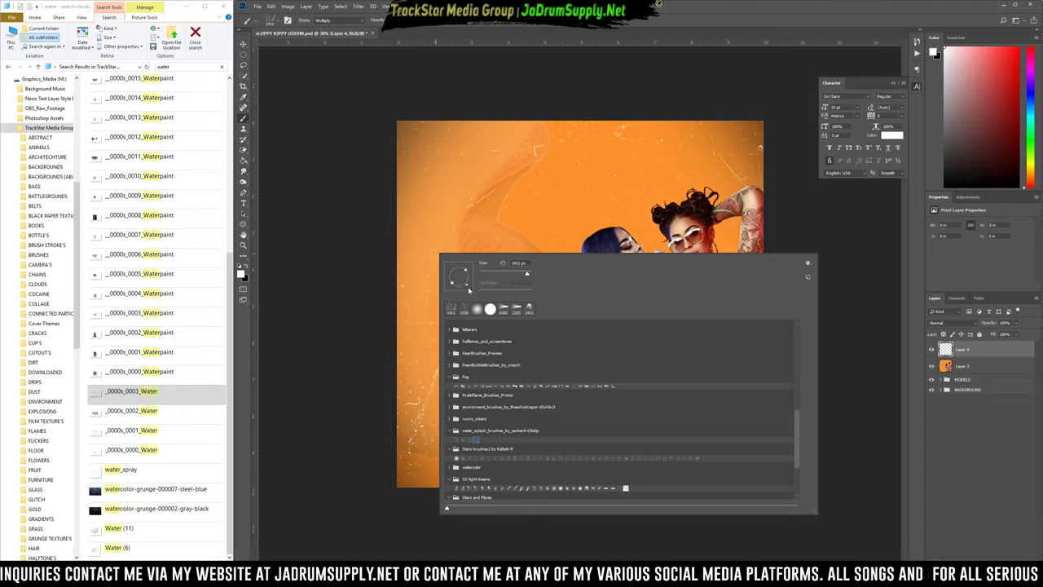
{"action": "key", "text": "Return"}
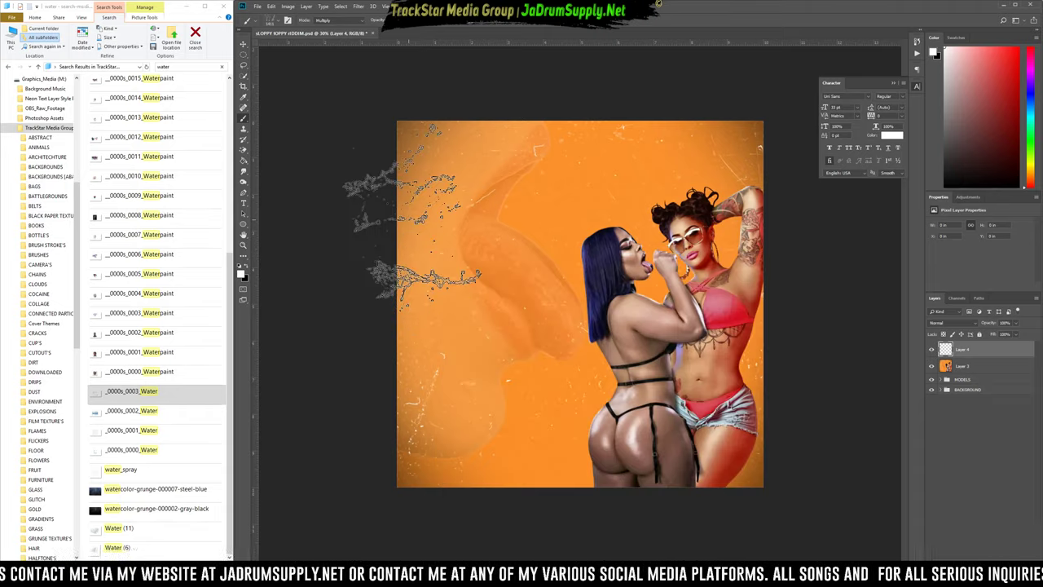
{"action": "left_click", "coordinate": [399, 346]}
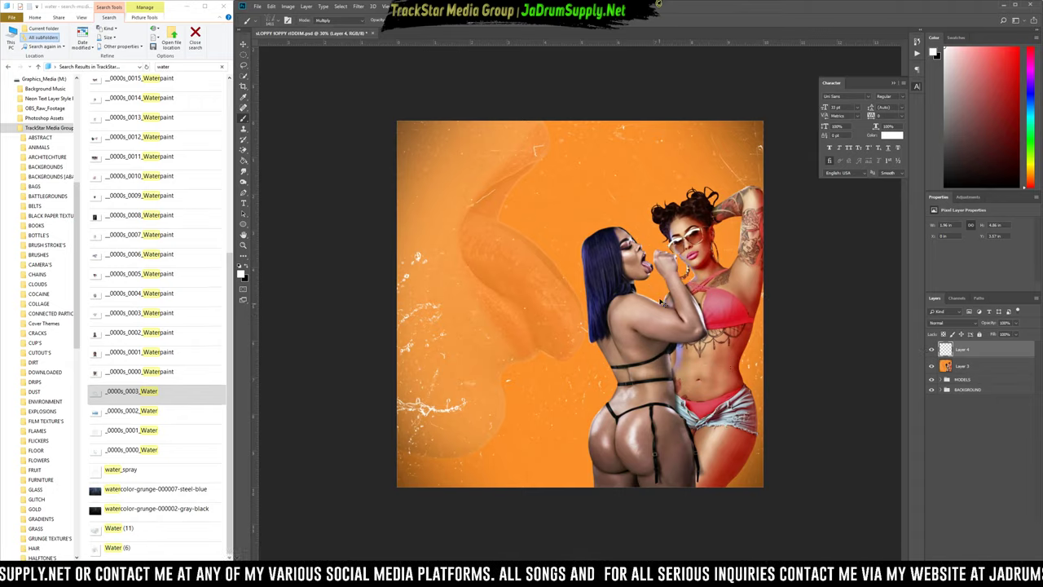
{"action": "key", "text": "ctrl+z"}
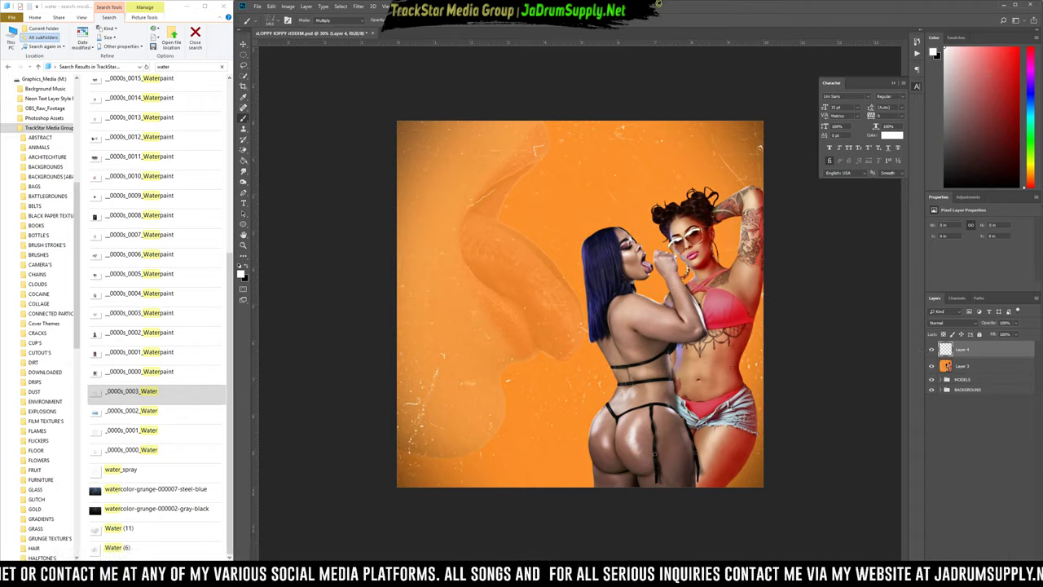
Try the sideways splash stamp in red and in bright green along the artwork's left edge, undoing each one.
{"action": "left_click", "coordinate": [1016, 47]}
{"action": "left_click", "coordinate": [414, 310]}
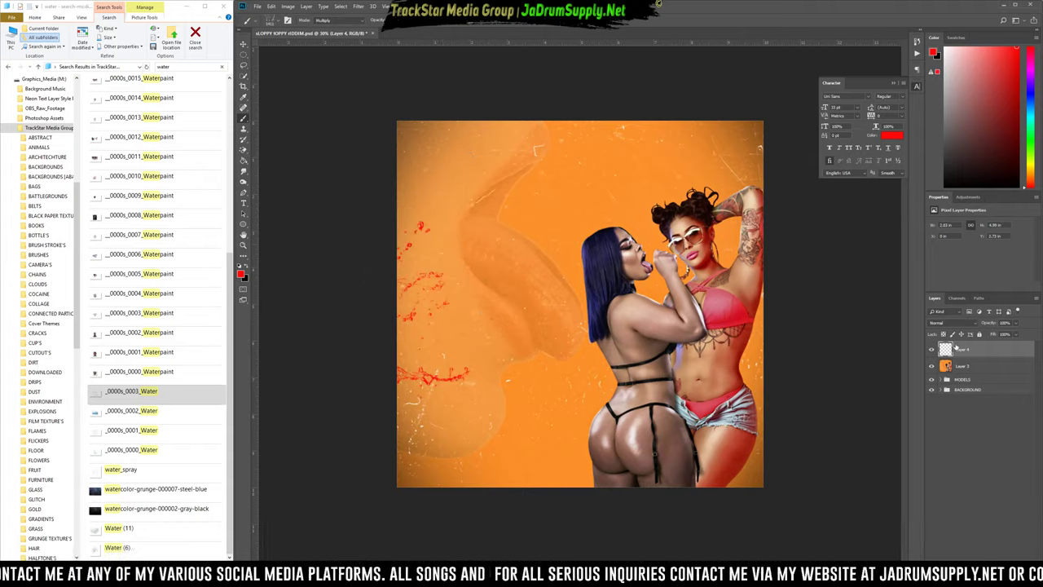
{"action": "key", "text": "ctrl+z"}
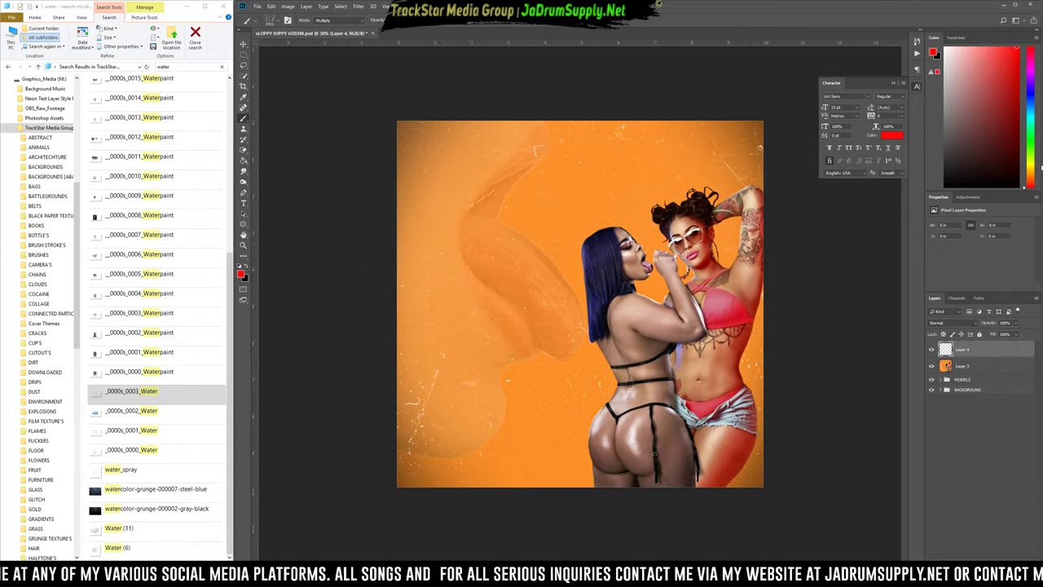
{"action": "left_click", "coordinate": [1029, 140]}
{"action": "left_click", "coordinate": [391, 326]}
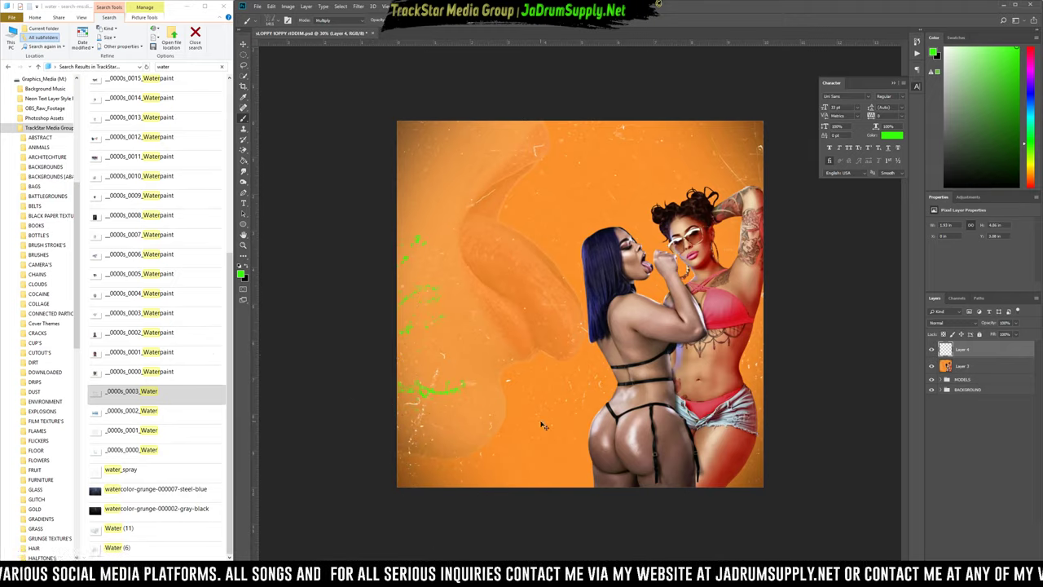
{"action": "key", "text": "ctrl+z"}
Try darker green shades for the splash and stamp it at the lower left edge of the artwork.
{"action": "left_click", "coordinate": [1017, 127]}
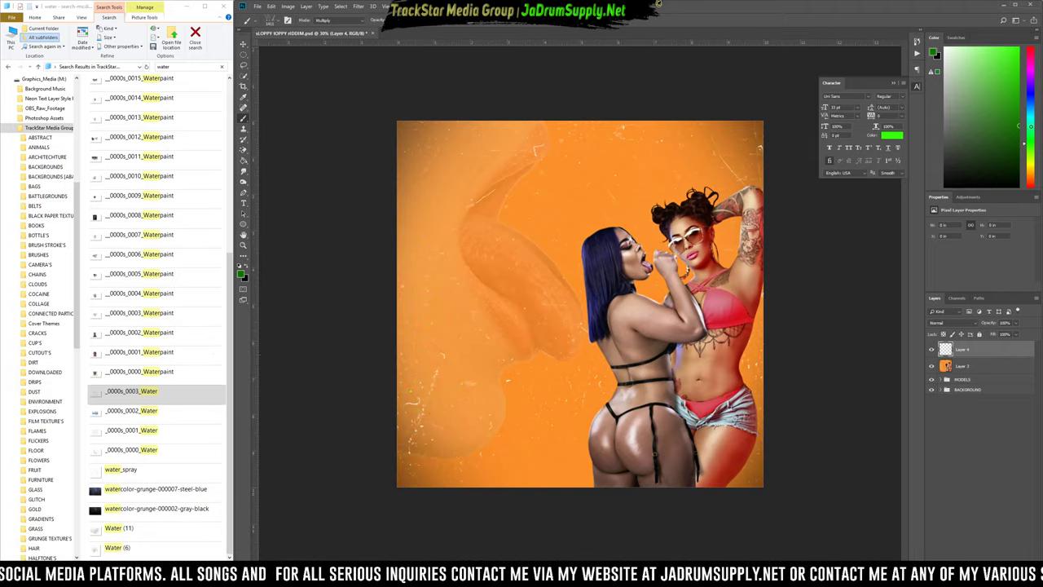
{"action": "left_click", "coordinate": [444, 322]}
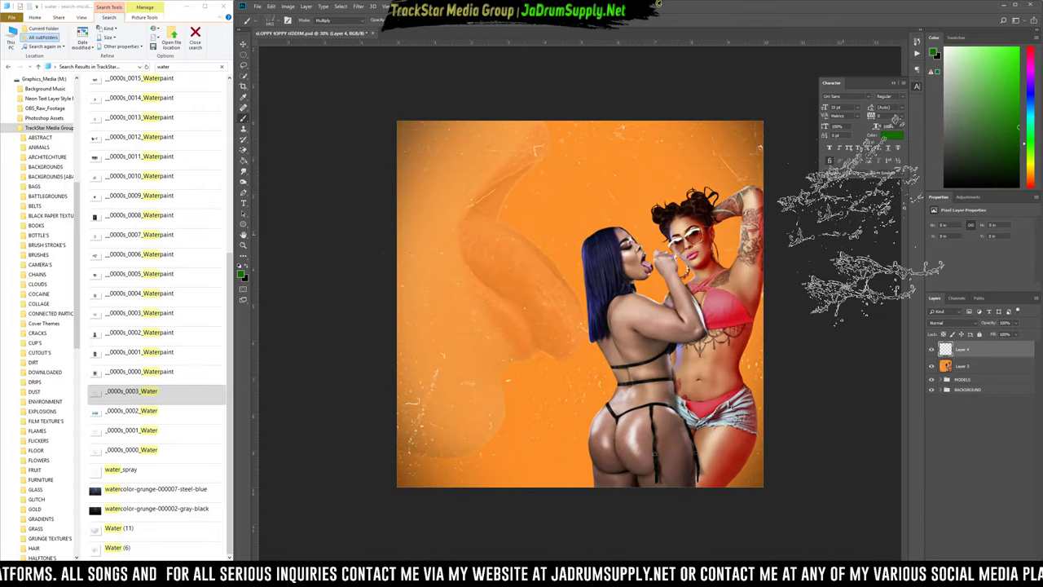
{"action": "left_click", "coordinate": [1018, 104]}
{"action": "key", "text": "ctrl+z"}
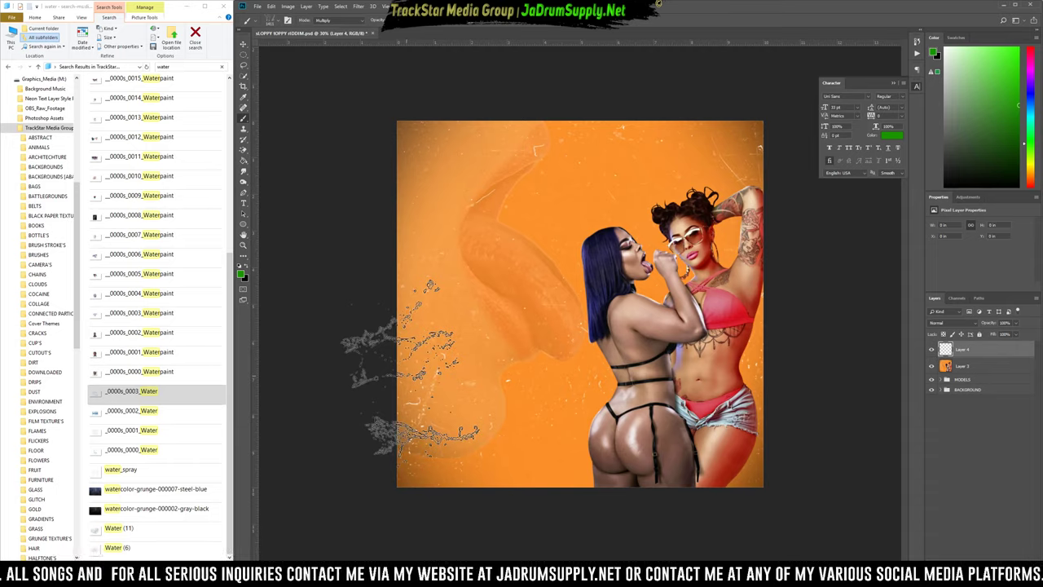
{"action": "left_click", "coordinate": [419, 369]}
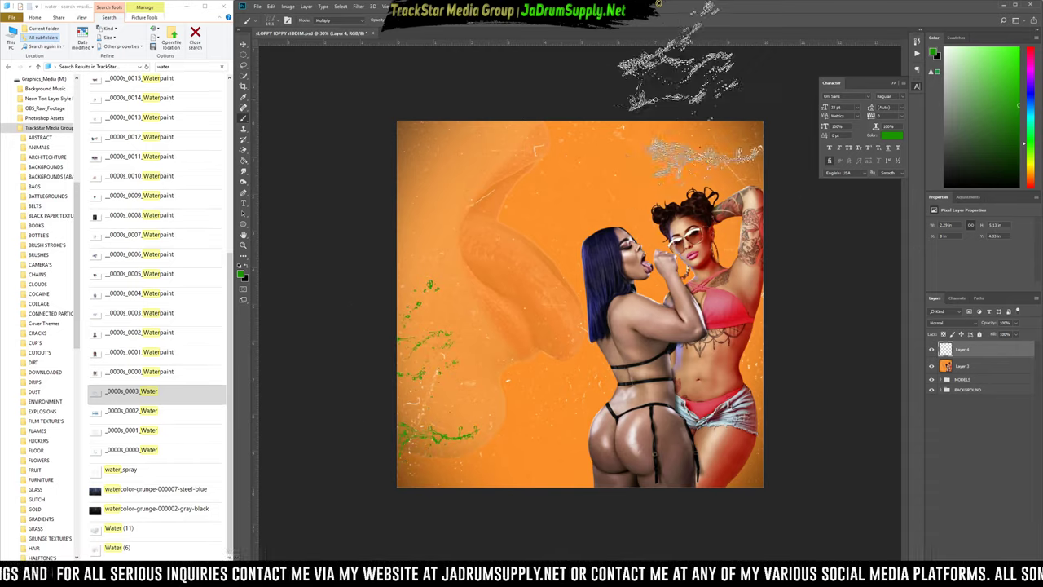
Try green stamps of the third and second water splash brushes near the artwork's upper edge, and undo the green splashes.
{"action": "right_click", "coordinate": [668, 93]}
{"action": "right_click", "coordinate": [637, 160]}
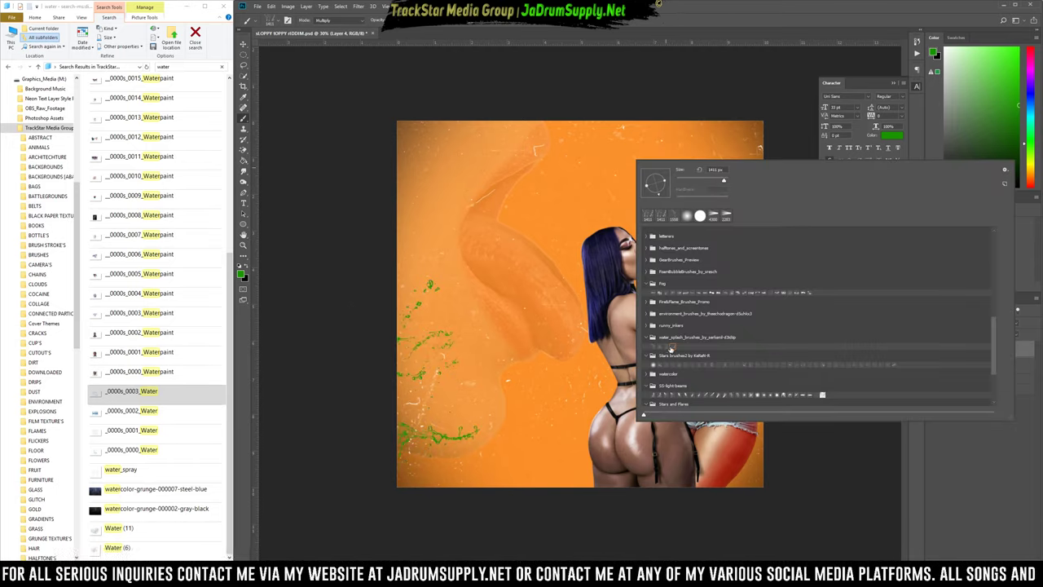
{"action": "left_click", "coordinate": [651, 154]}
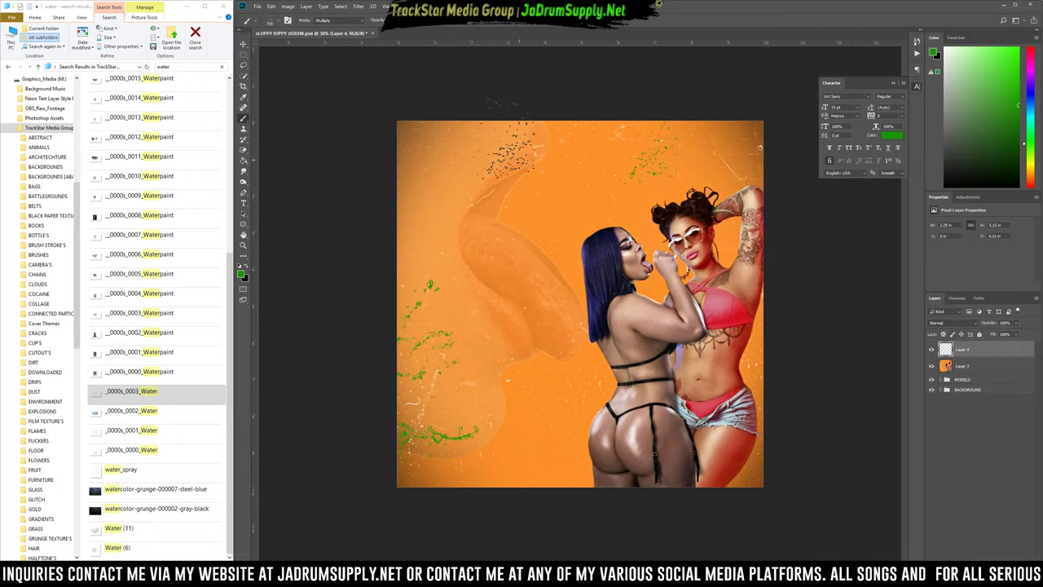
{"action": "right_click", "coordinate": [606, 169]}
{"action": "left_click", "coordinate": [628, 362]}
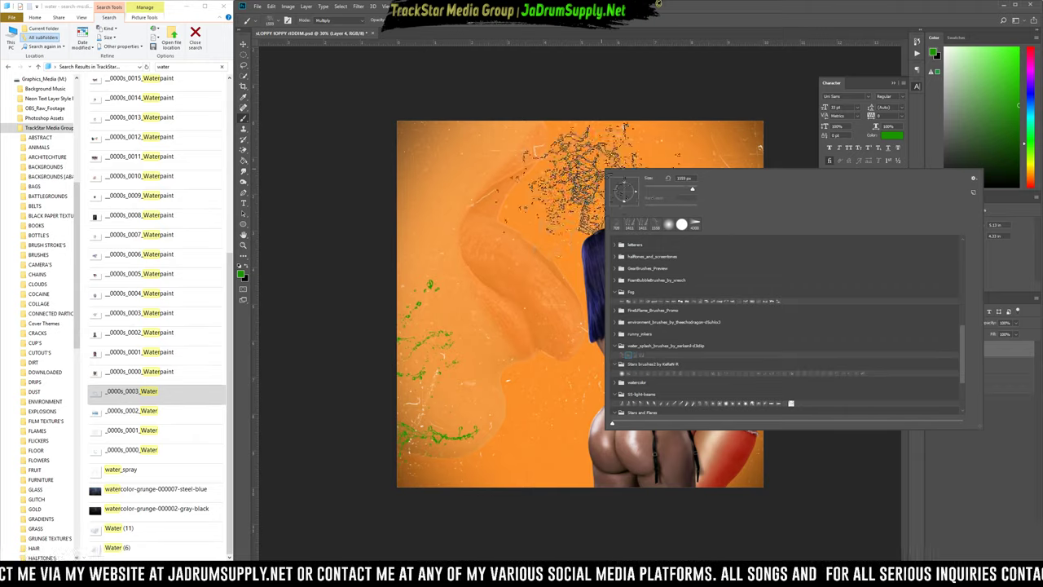
{"action": "left_click", "coordinate": [554, 142]}
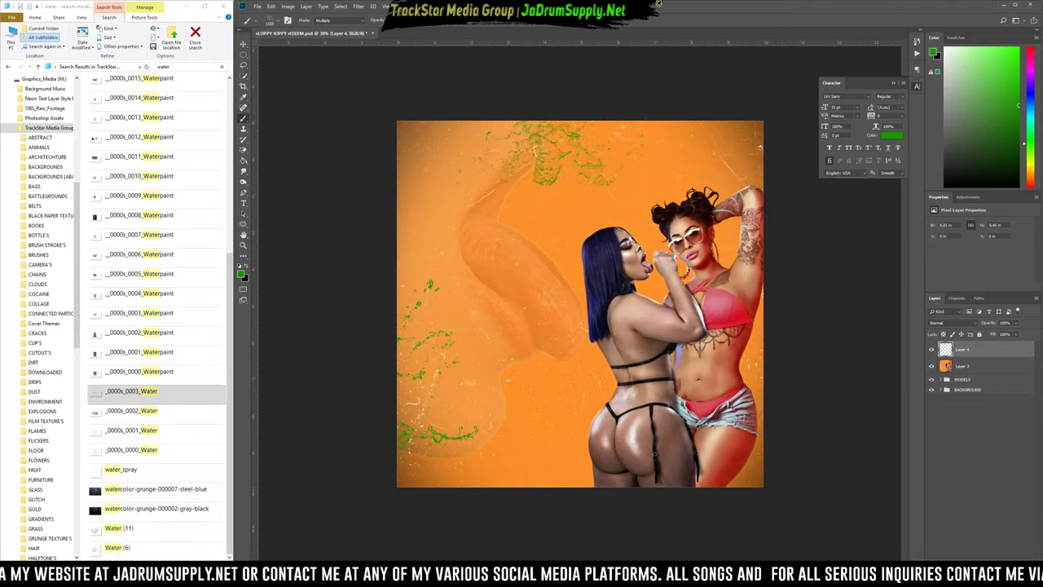
{"action": "key", "text": "ctrl+alt+z"}
{"action": "key", "text": "ctrl+alt+z"}
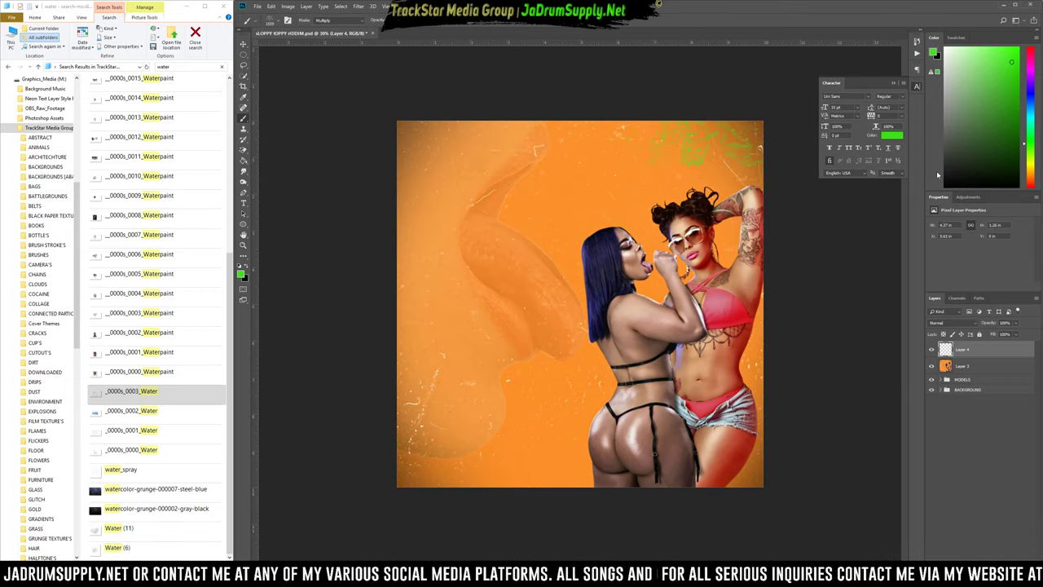
Try cyan splash stamps at the artwork's upper and left edges, undoing each one, and reopen the brush presets.
{"action": "left_click", "coordinate": [1029, 114]}
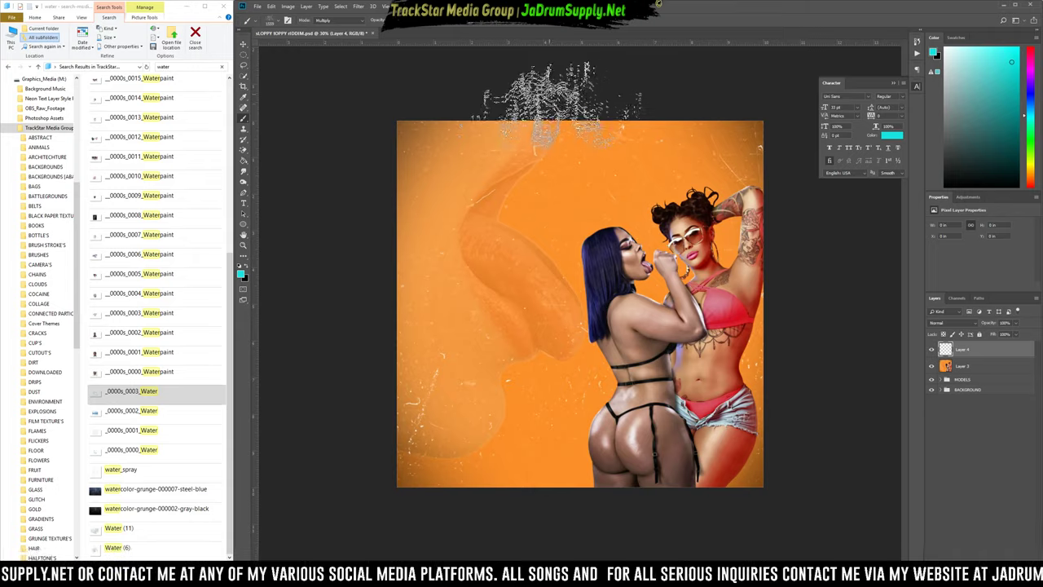
{"action": "left_click", "coordinate": [552, 100]}
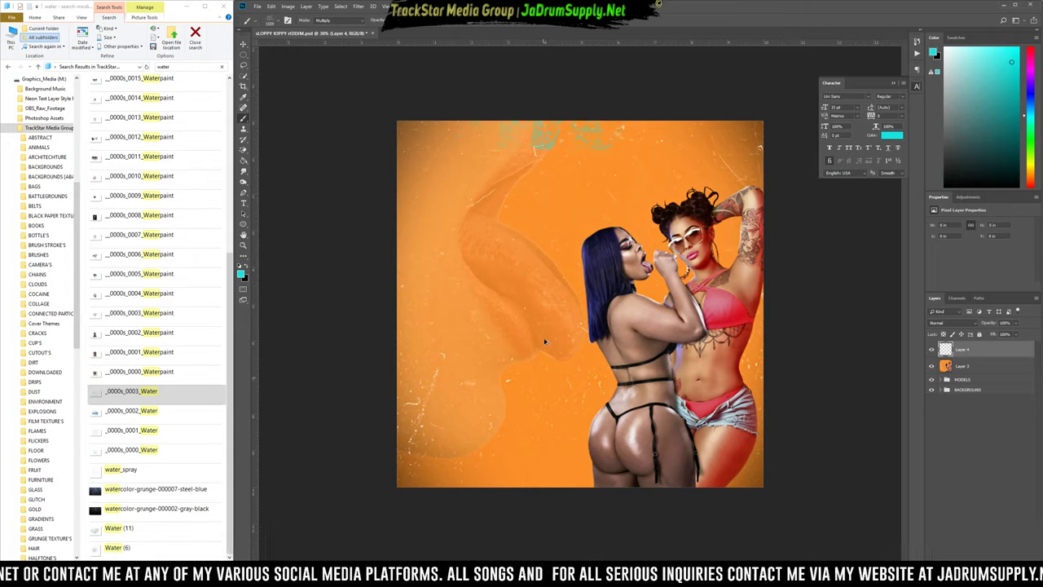
{"action": "key", "text": "ctrl+z"}
{"action": "left_click", "coordinate": [422, 329]}
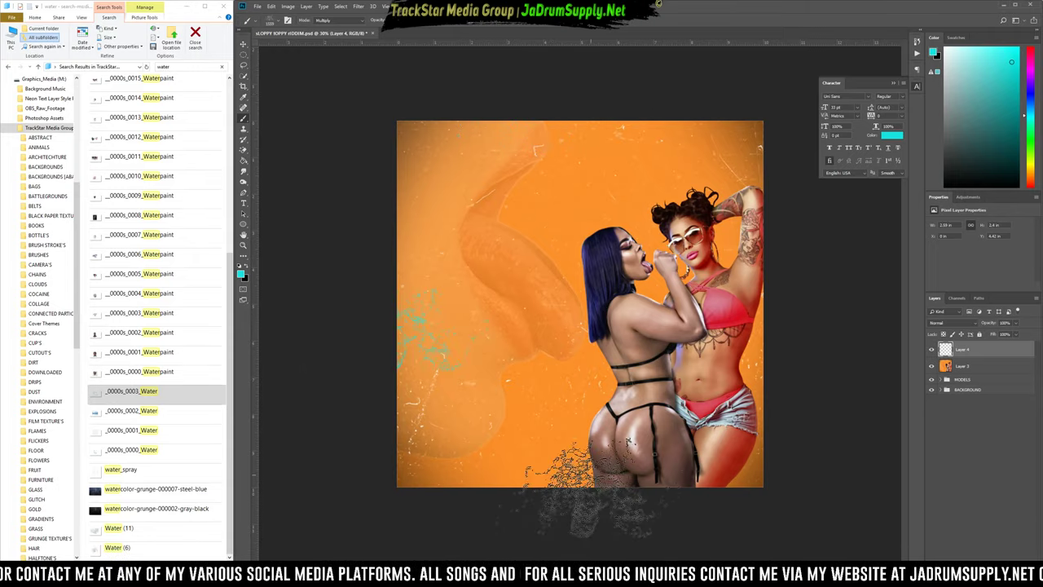
{"action": "key", "text": "ctrl+z"}
{"action": "right_click", "coordinate": [496, 412]}
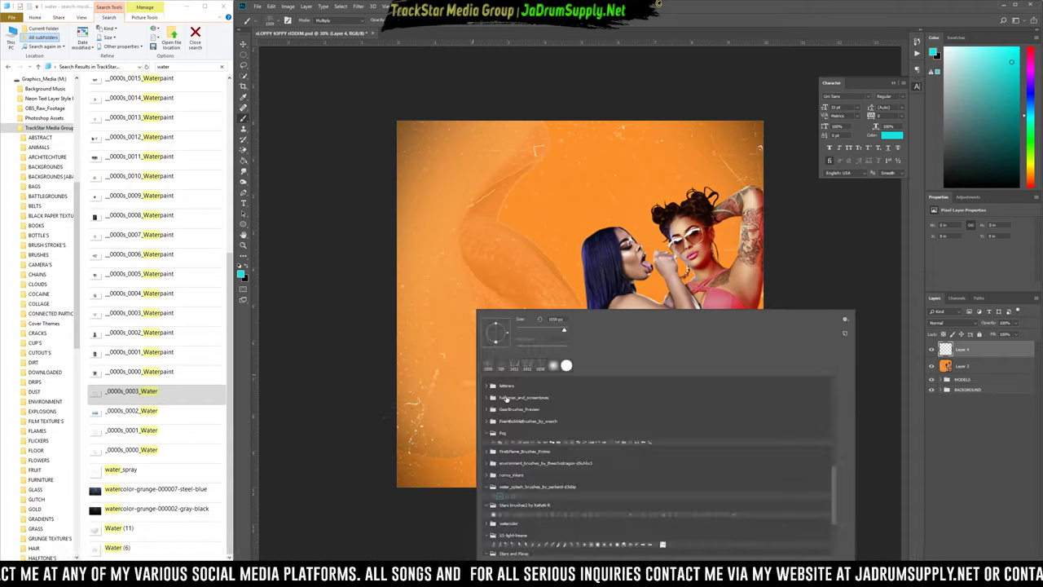
Preview the water images from the search results in the photo viewer, from __0000s_0000_Waterpaint to Water (6), and close it.
{"action": "double_click", "coordinate": [152, 372]}
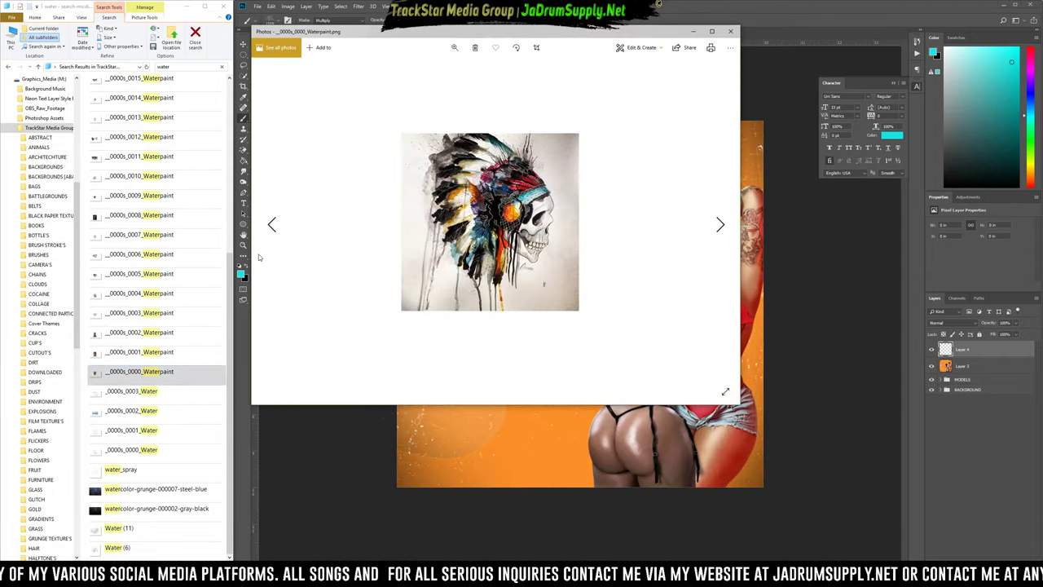
{"action": "left_click", "coordinate": [272, 225]}
{"action": "left_click", "coordinate": [272, 225]}
{"action": "left_click", "coordinate": [273, 225]}
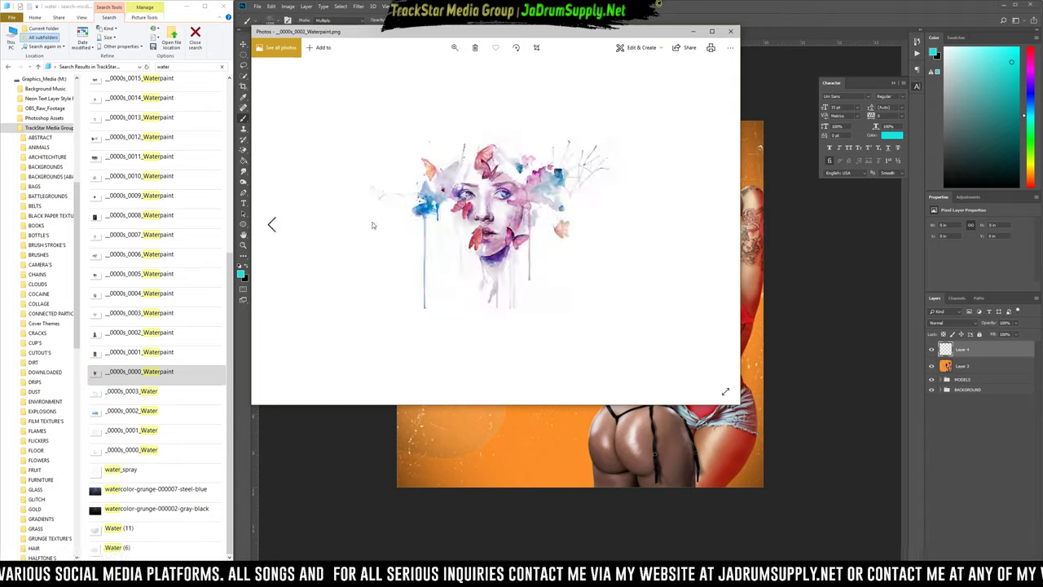
{"action": "left_click", "coordinate": [716, 224]}
{"action": "left_click", "coordinate": [716, 224]}
{"action": "left_click", "coordinate": [716, 224]}
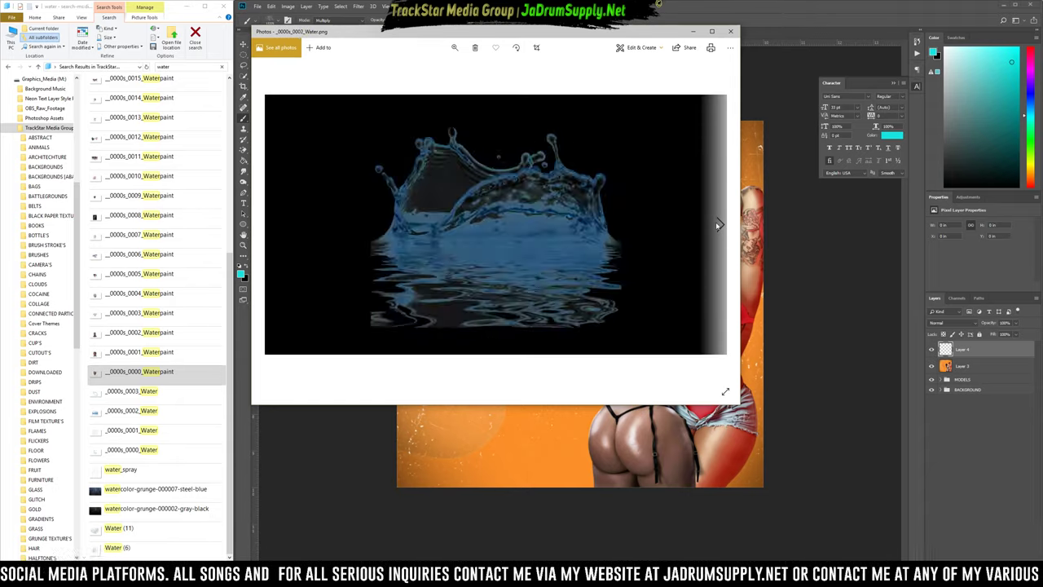
{"action": "left_click", "coordinate": [716, 224]}
{"action": "left_click", "coordinate": [716, 224]}
{"action": "left_click", "coordinate": [717, 224]}
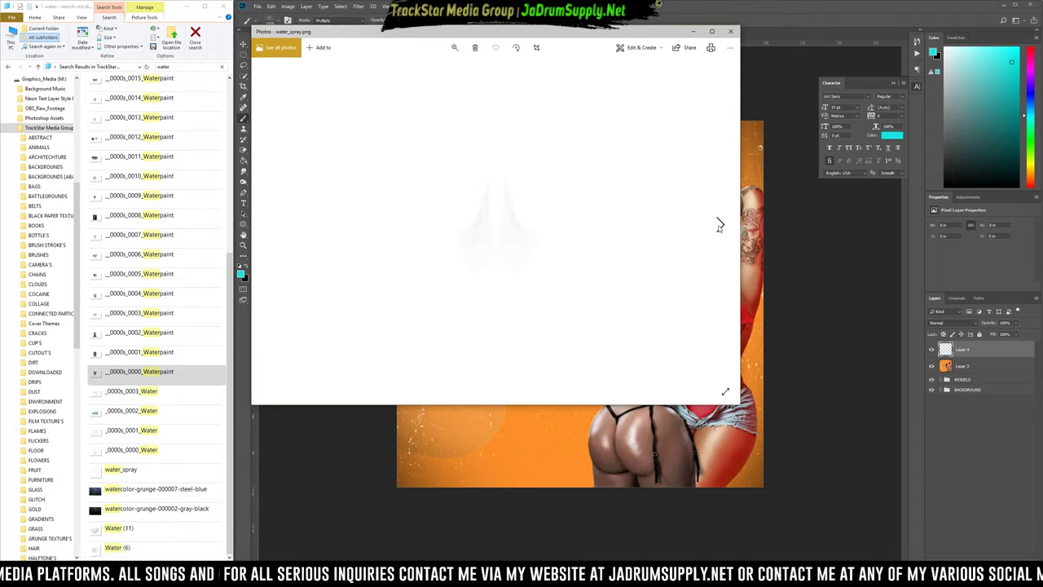
{"action": "left_click", "coordinate": [719, 224]}
{"action": "left_click", "coordinate": [718, 225]}
{"action": "left_click", "coordinate": [719, 225]}
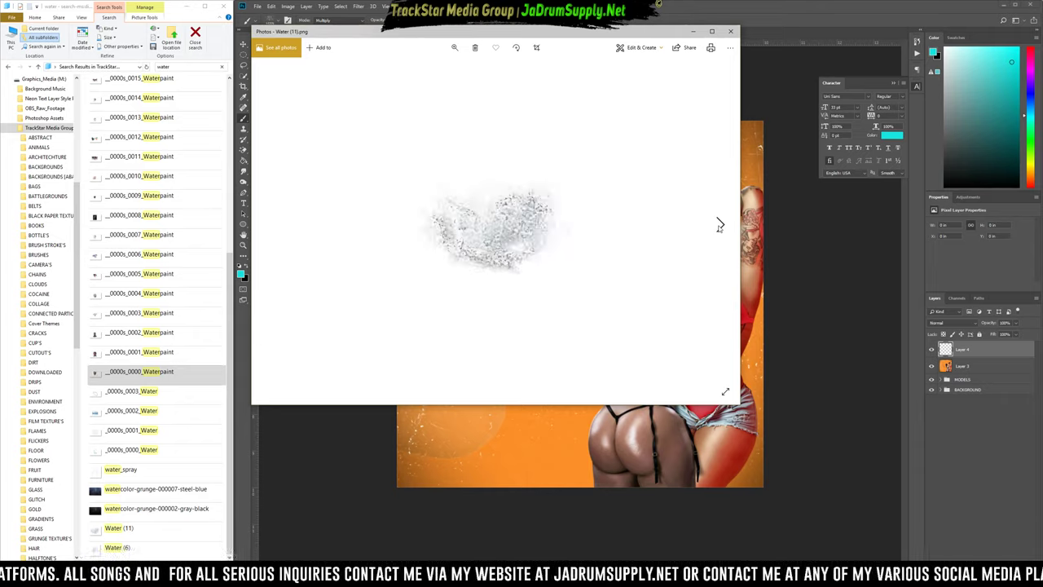
{"action": "left_click", "coordinate": [719, 225]}
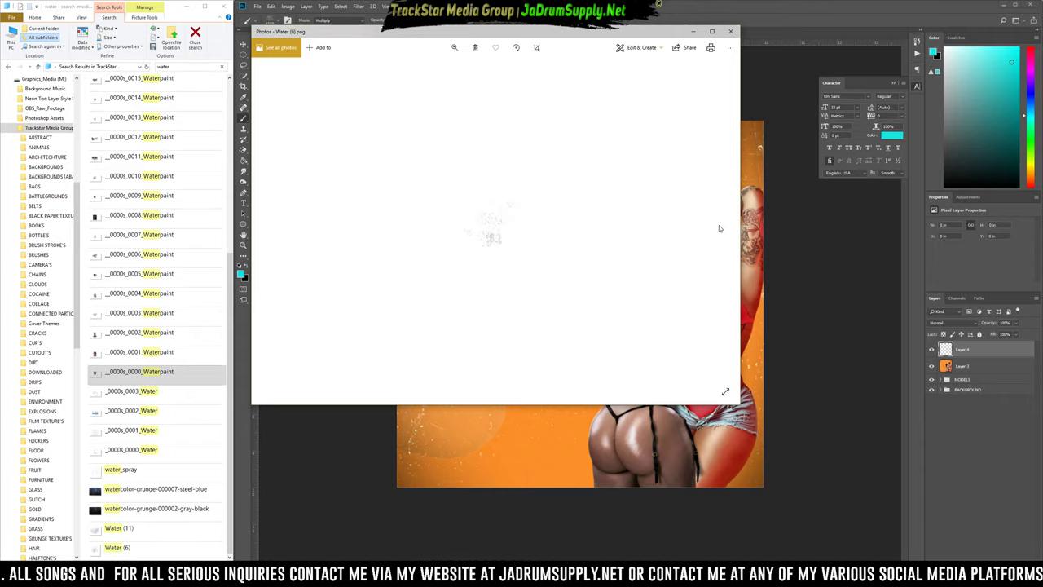
{"action": "left_click", "coordinate": [732, 32]}
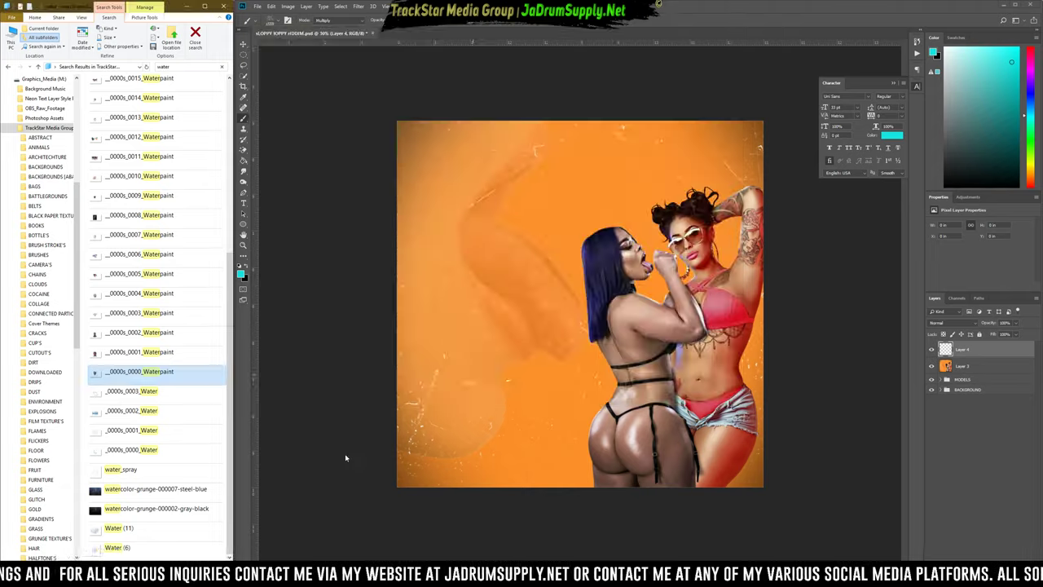
Switch to Chrome and search Google Images for "water splash png".
{"action": "key", "text": "alt+Tab"}
{"action": "key", "text": "alt+Tab"}
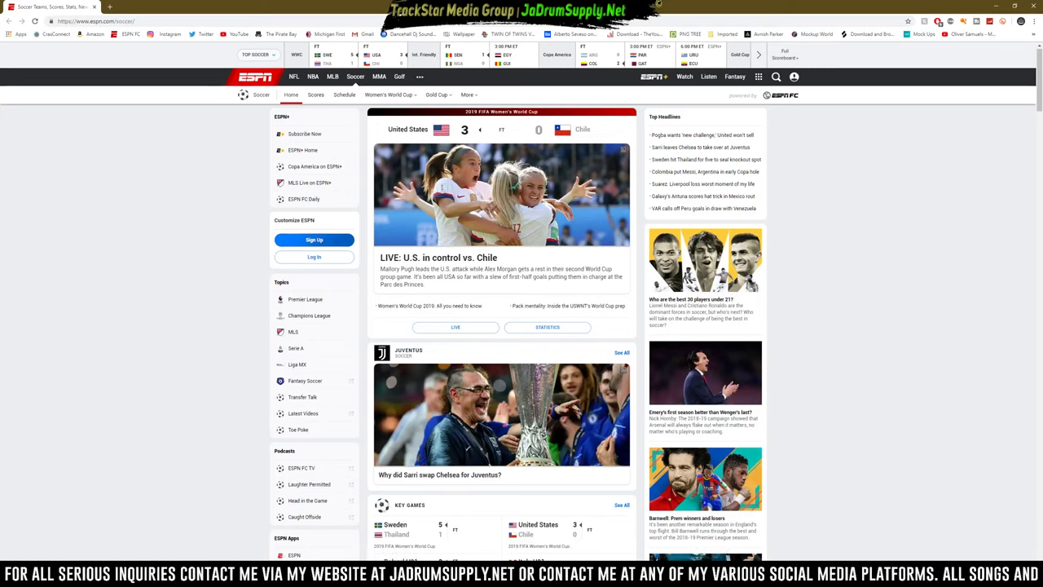
{"action": "key", "text": "ctrl+l"}
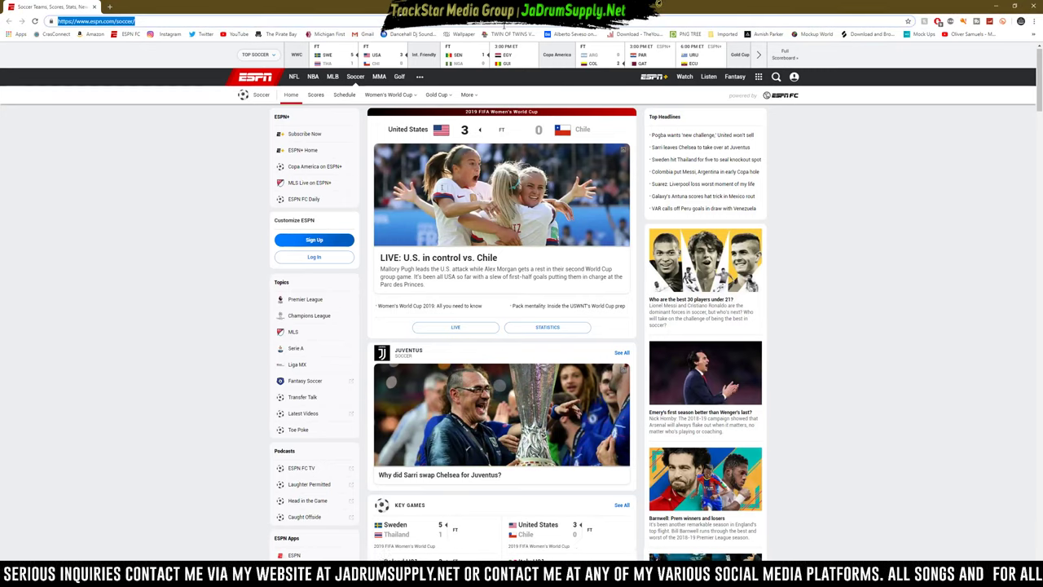
{"action": "type", "text": "wate"}
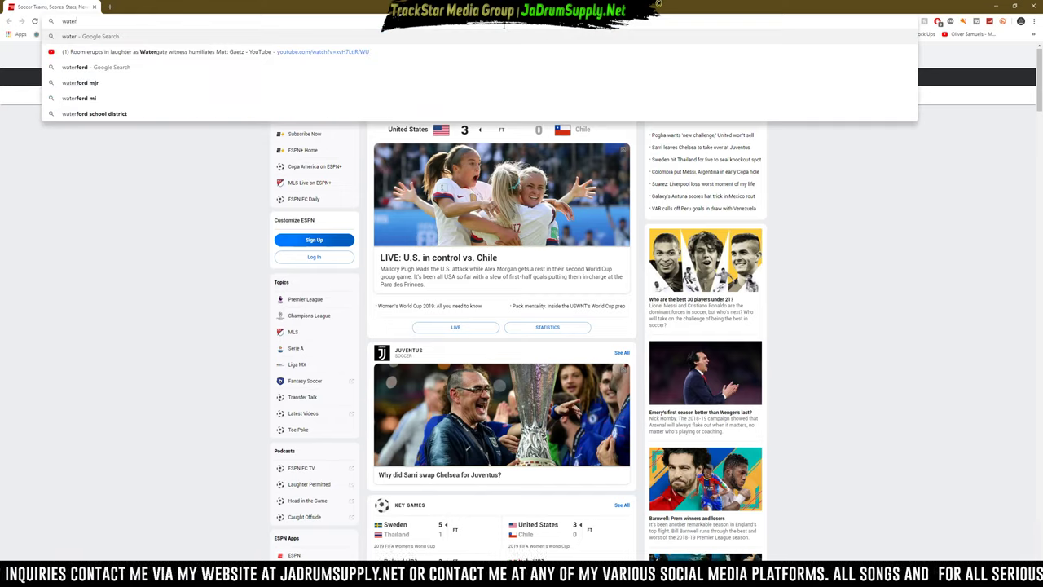
{"action": "type", "text": " slp"}
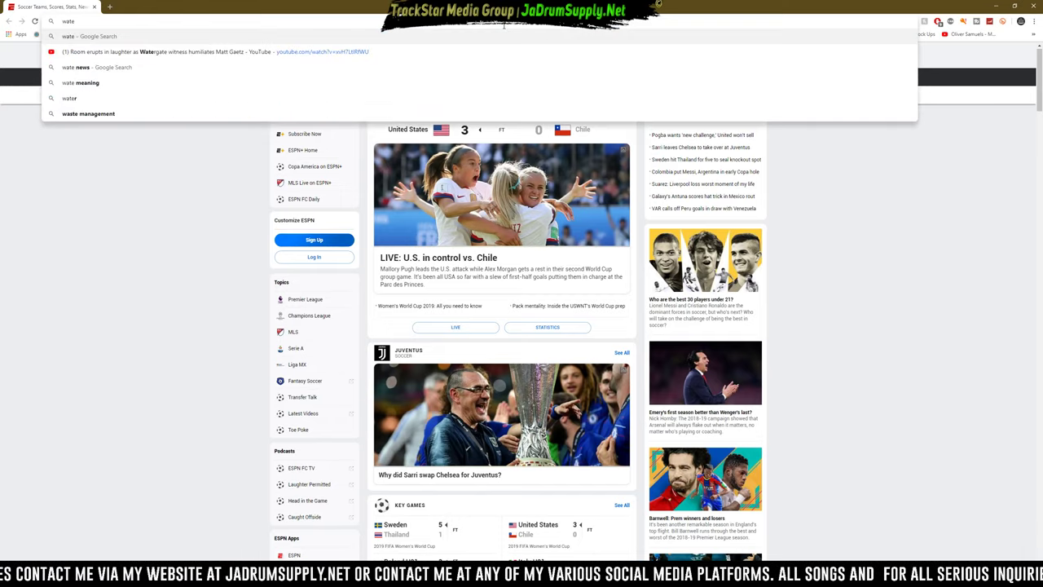
{"action": "type", "text": "ash png"}
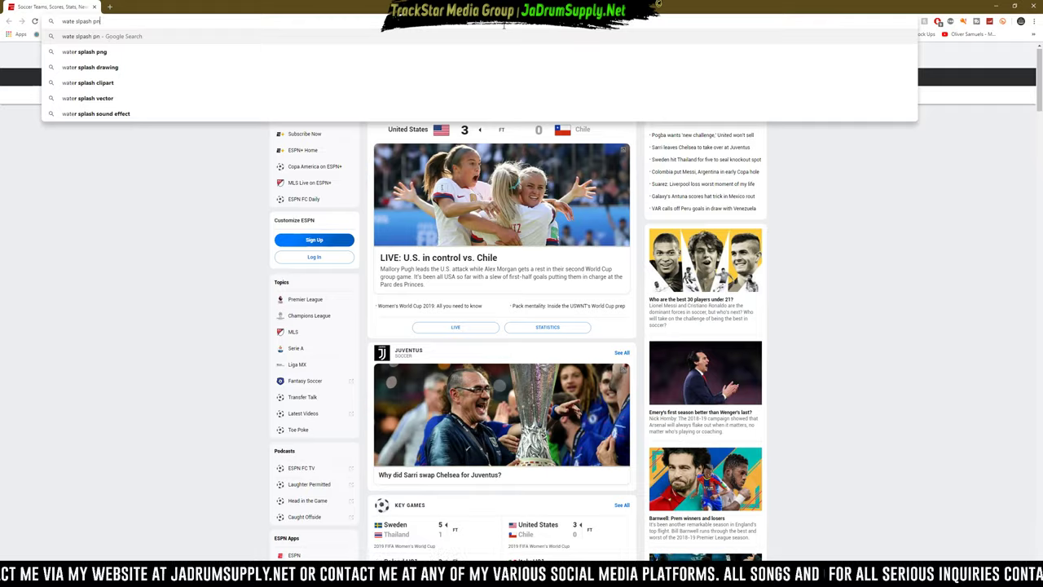
{"action": "key", "text": "Return"}
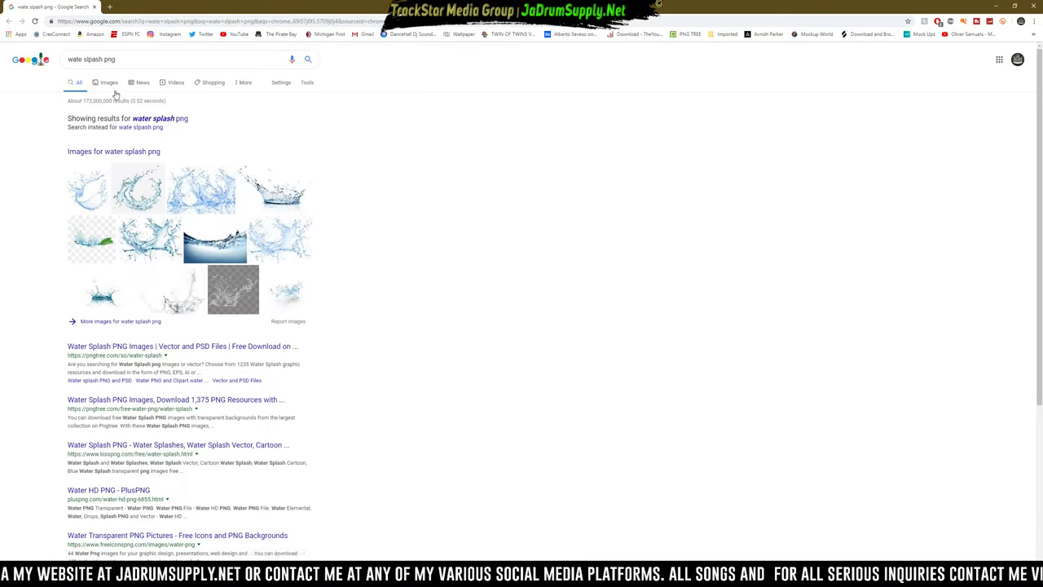
{"action": "left_click", "coordinate": [109, 83]}
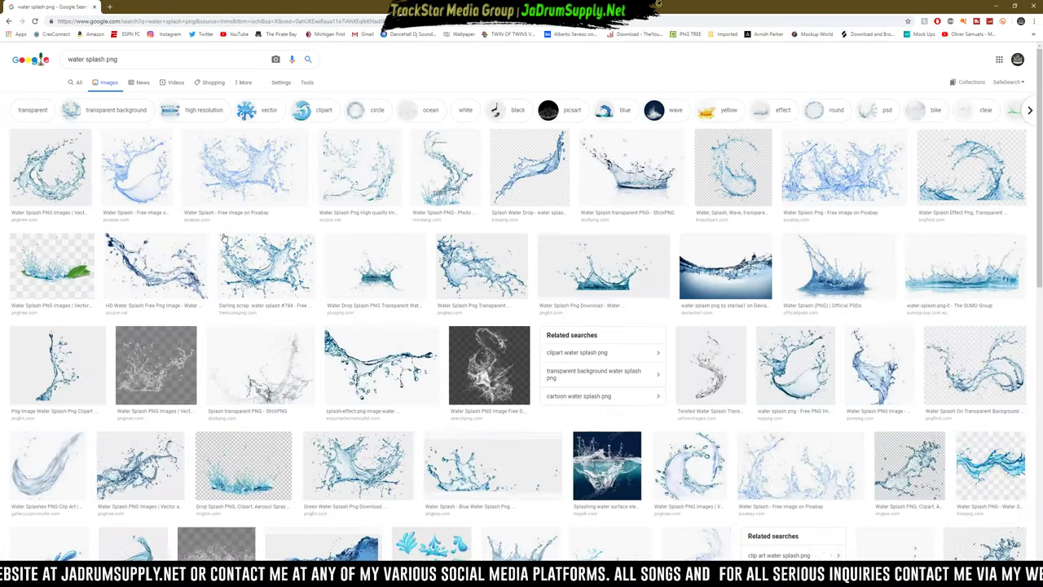
Open the "Darling scrap: water splash #784" image result and save the full image.
{"action": "left_click", "coordinate": [257, 266]}
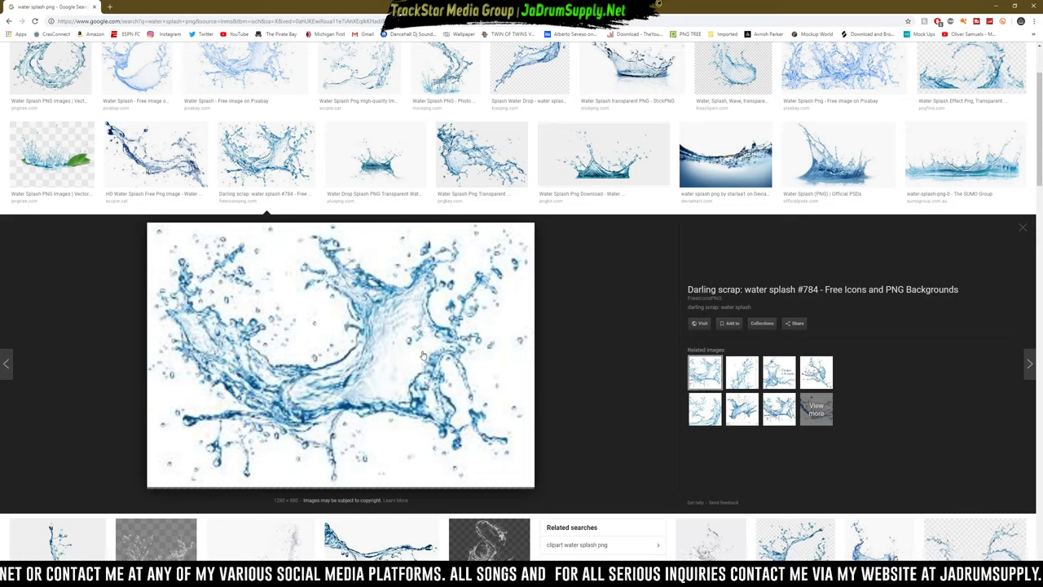
{"action": "right_click", "coordinate": [389, 333]}
{"action": "left_click", "coordinate": [423, 407]}
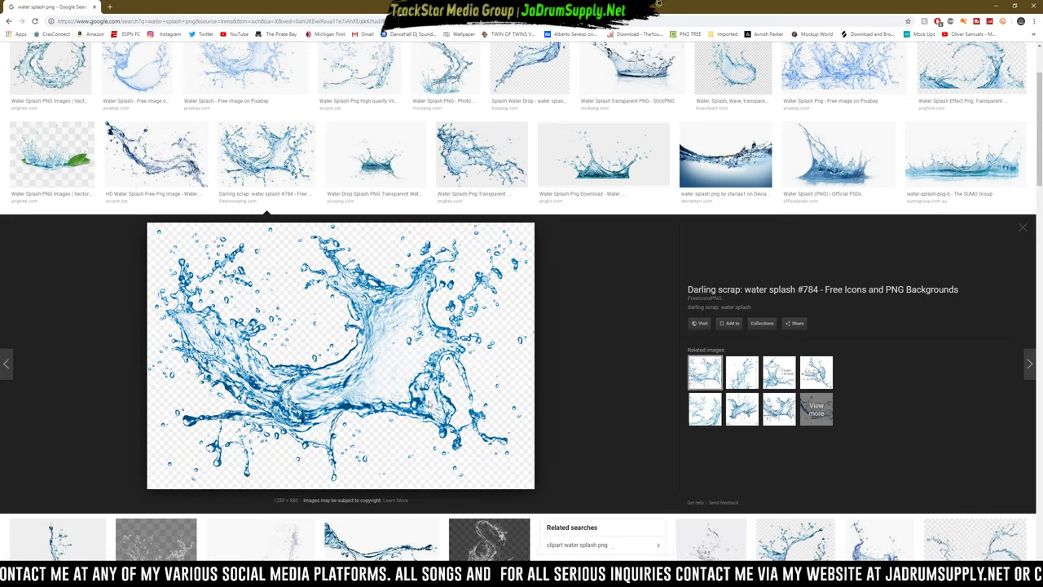
{"action": "left_click", "coordinate": [443, 410]}
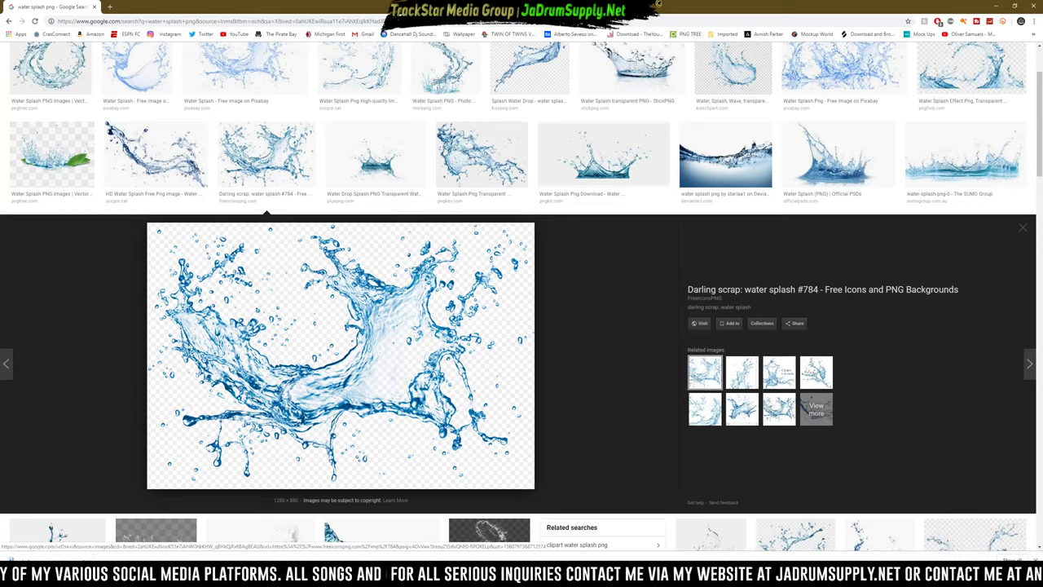
Place the saved darling-scrap-water-splash-24 image in the Photoshop artwork, enlarge it to roughly double size and position it across the upper edge.
{"action": "key", "text": "alt+Tab"}
{"action": "left_click_drag", "start_coordinate": [509, 403], "coordinate": [491, 404]}
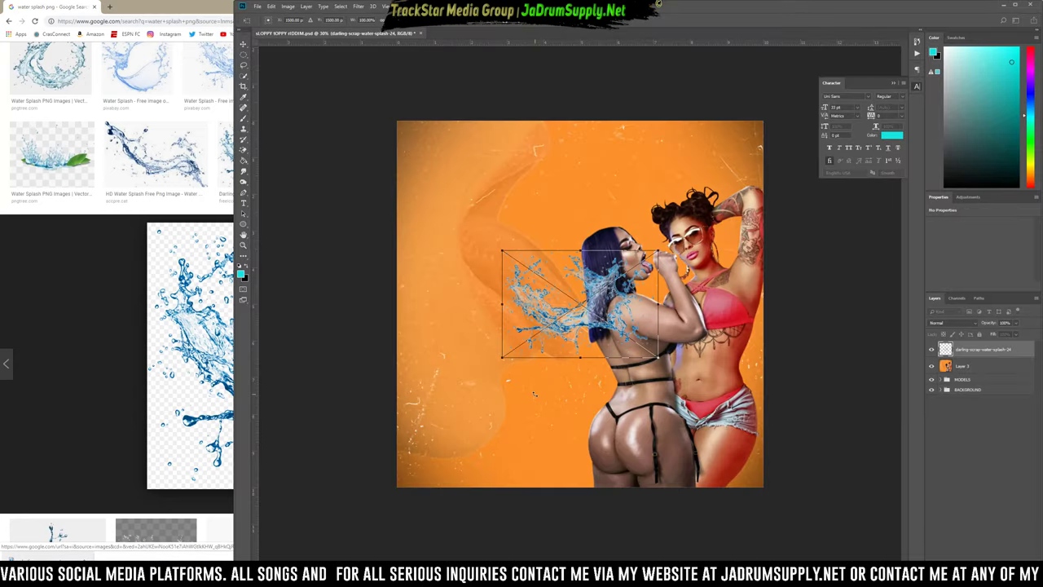
{"action": "key", "text": "Return"}
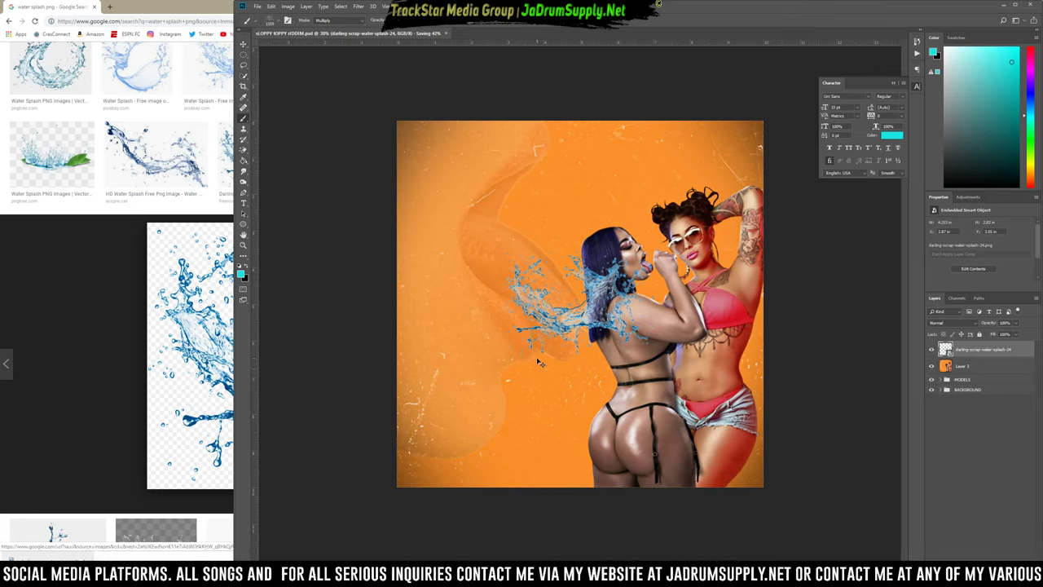
{"action": "key", "text": "ctrl+t"}
{"action": "left_click_drag", "start_coordinate": [658, 357], "coordinate": [747, 418]}
{"action": "left_click_drag", "start_coordinate": [611, 334], "coordinate": [602, 106]}
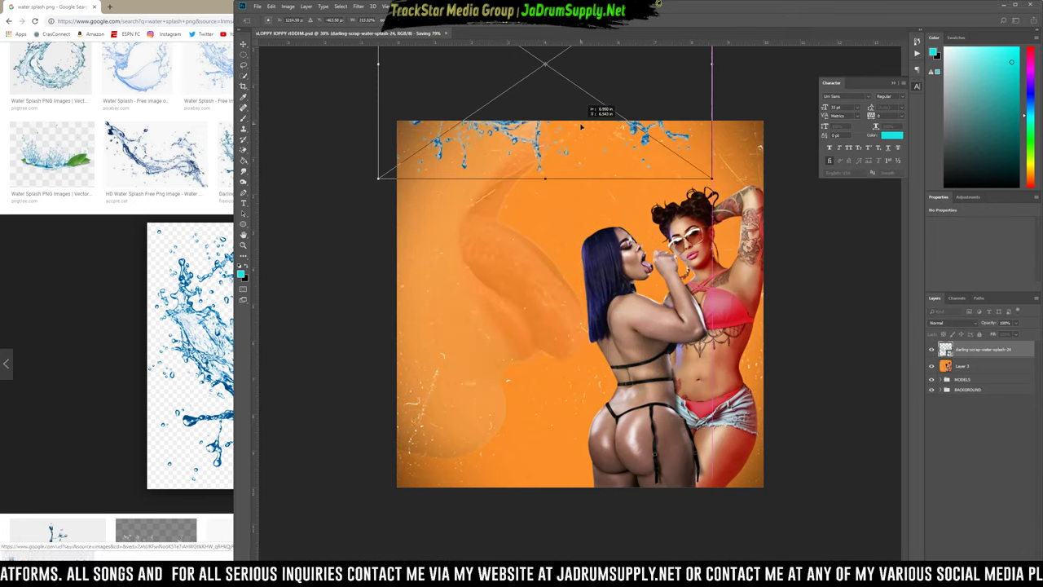
{"action": "key", "text": "Return"}
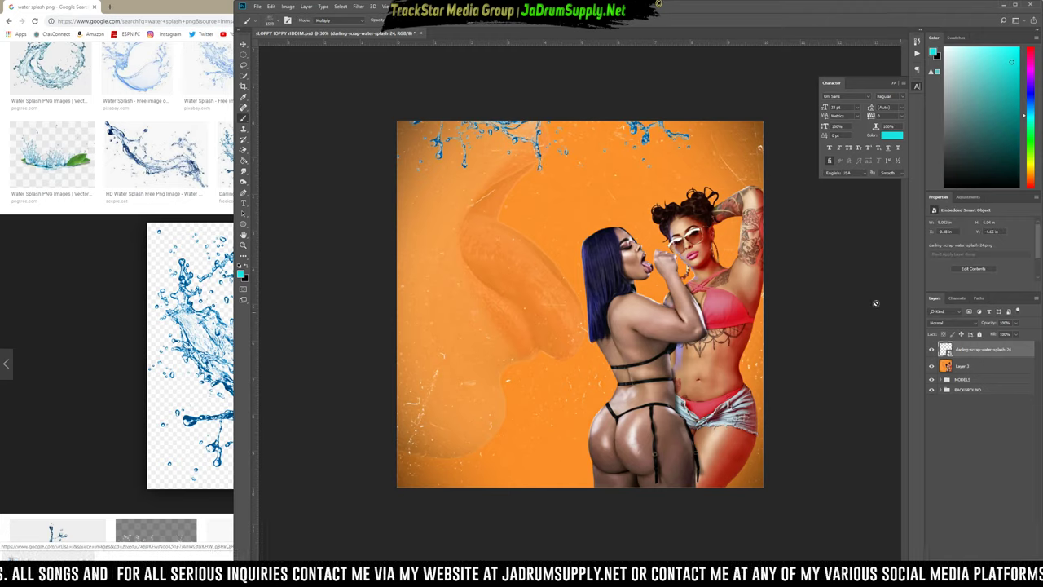
Add a Gradient Overlay to the darling-scrap-water-splash-24 layer and try the Seawater gradient preset.
{"action": "right_click", "coordinate": [965, 351]}
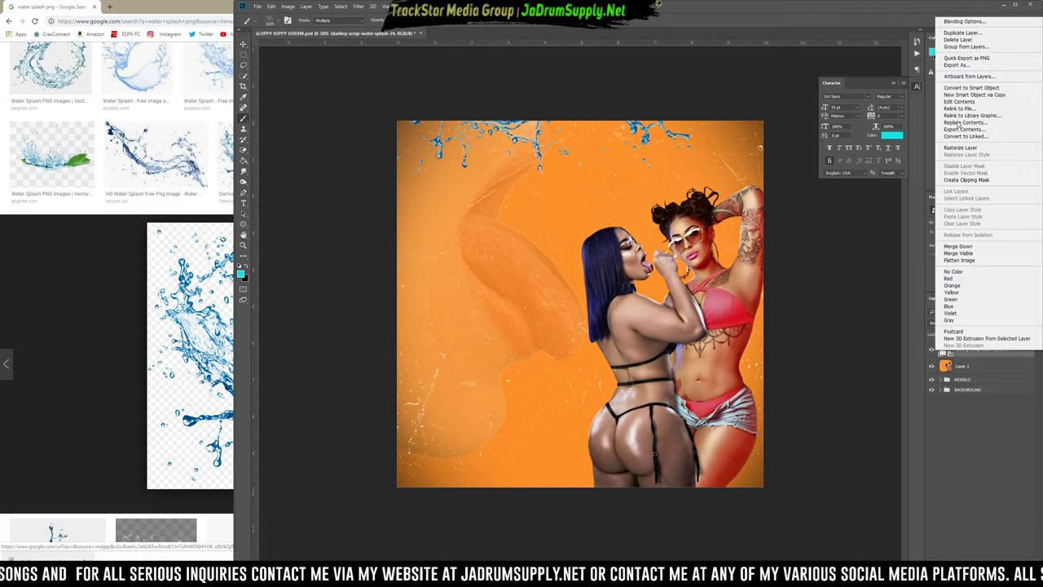
{"action": "left_click", "coordinate": [963, 22]}
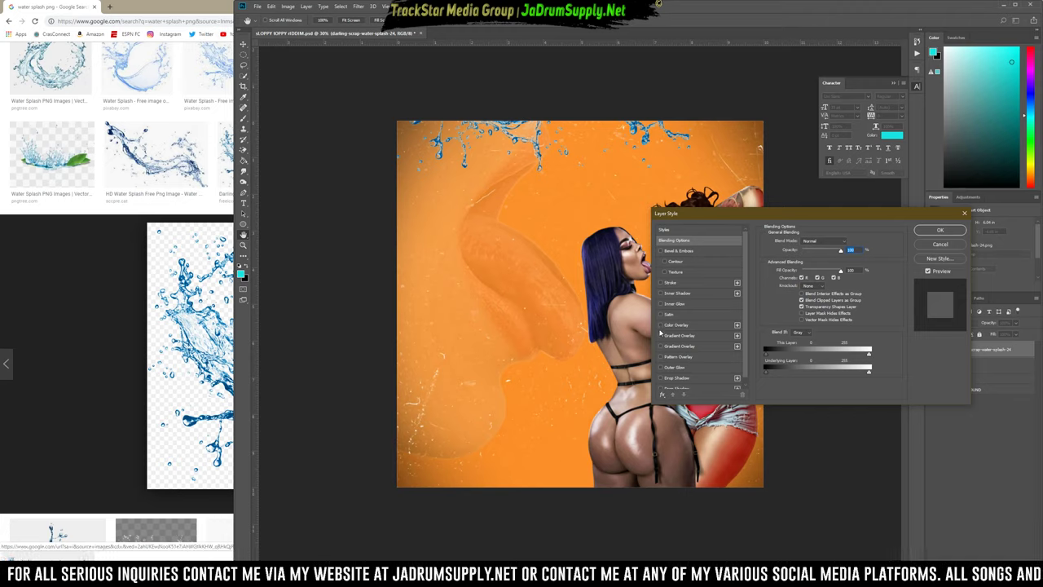
{"action": "left_click", "coordinate": [672, 336]}
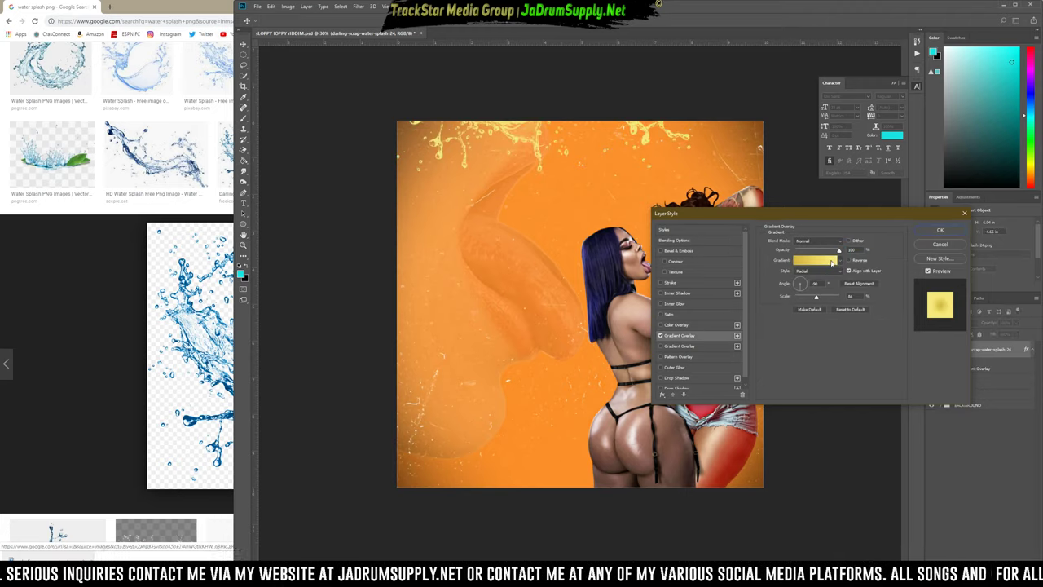
{"action": "left_click", "coordinate": [831, 261]}
{"action": "scroll", "coordinate": [623, 259], "scroll_direction": "down", "scroll_amount": 3}
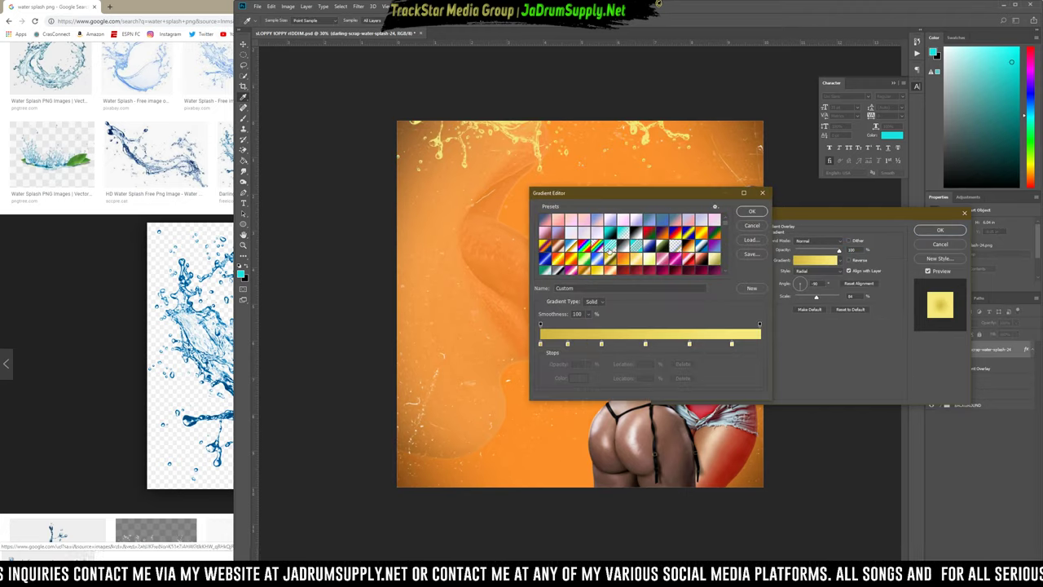
{"action": "left_click", "coordinate": [545, 269]}
Try grey, dark brown-to-gold and Red R2 - Linear gradient presets on the splash overlay.
{"action": "scroll", "coordinate": [628, 236], "scroll_direction": "down", "scroll_amount": 6}
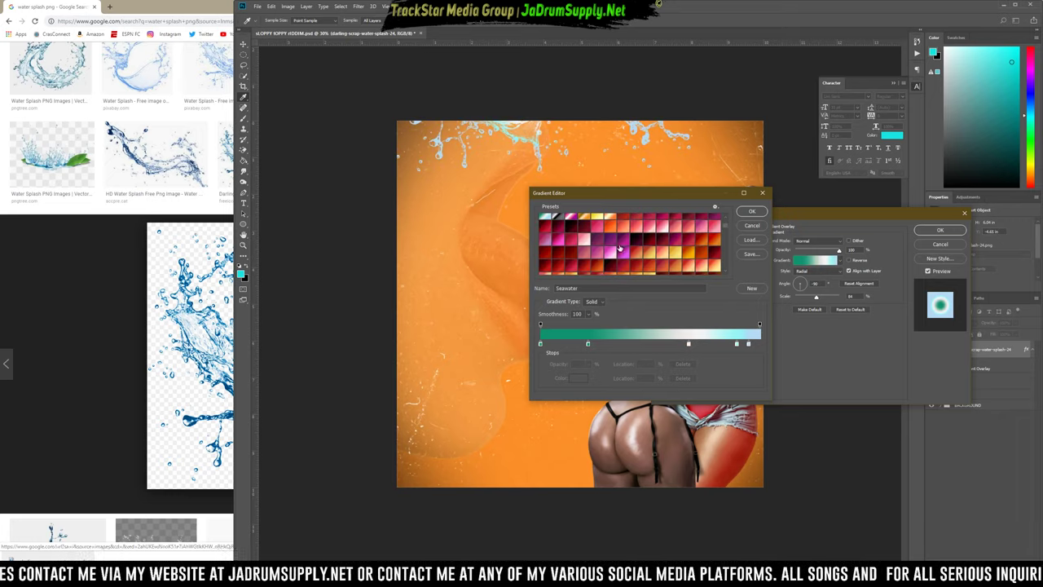
{"action": "scroll", "coordinate": [643, 248], "scroll_direction": "down", "scroll_amount": 4}
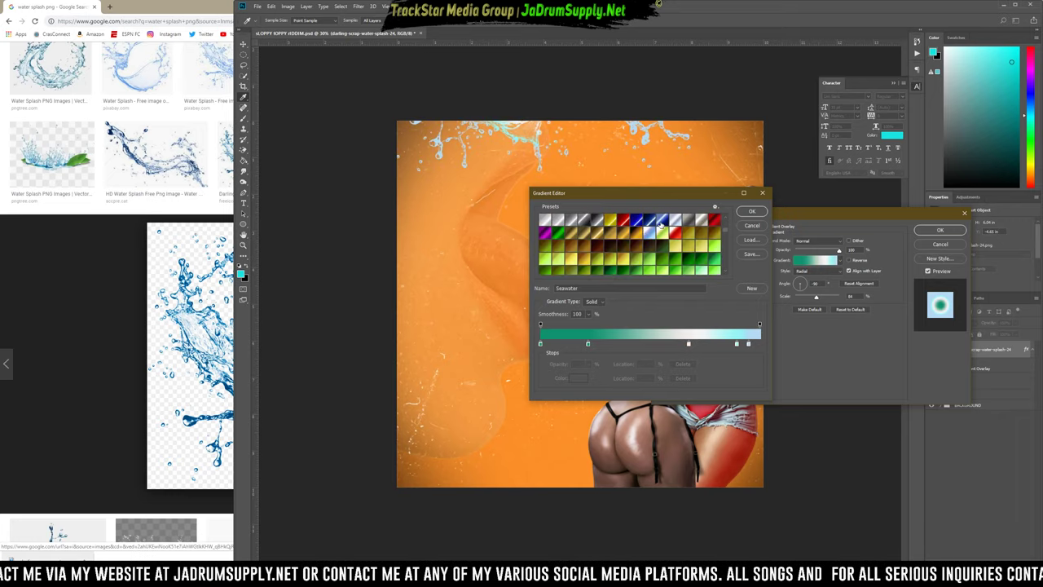
{"action": "scroll", "coordinate": [660, 226], "scroll_direction": "up", "scroll_amount": 2}
{"action": "left_click", "coordinate": [660, 233]}
{"action": "left_click", "coordinate": [619, 236]}
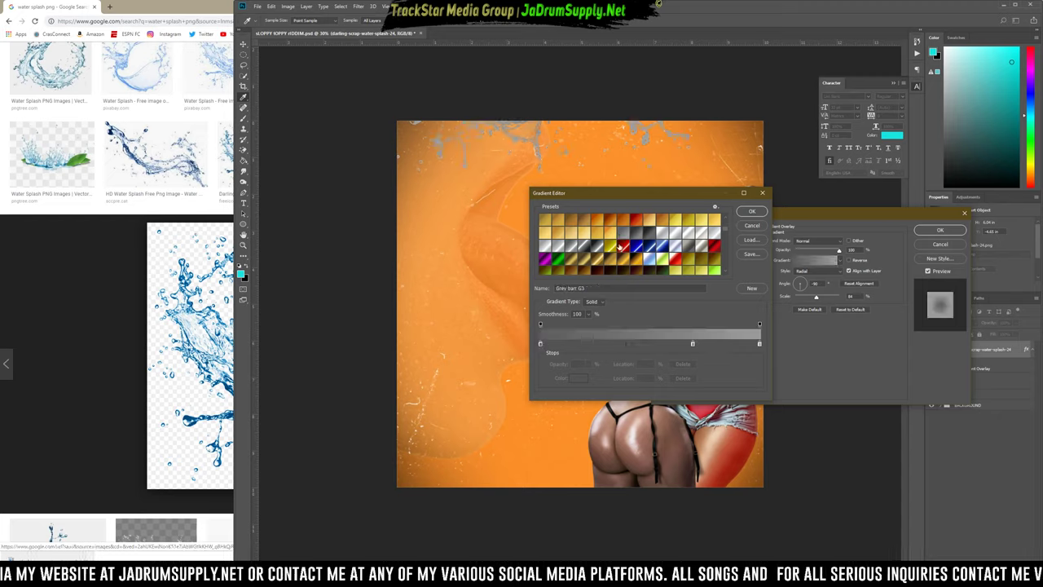
{"action": "left_click", "coordinate": [624, 246]}
{"action": "scroll", "coordinate": [611, 255], "scroll_direction": "down", "scroll_amount": 2}
{"action": "left_click", "coordinate": [579, 249]}
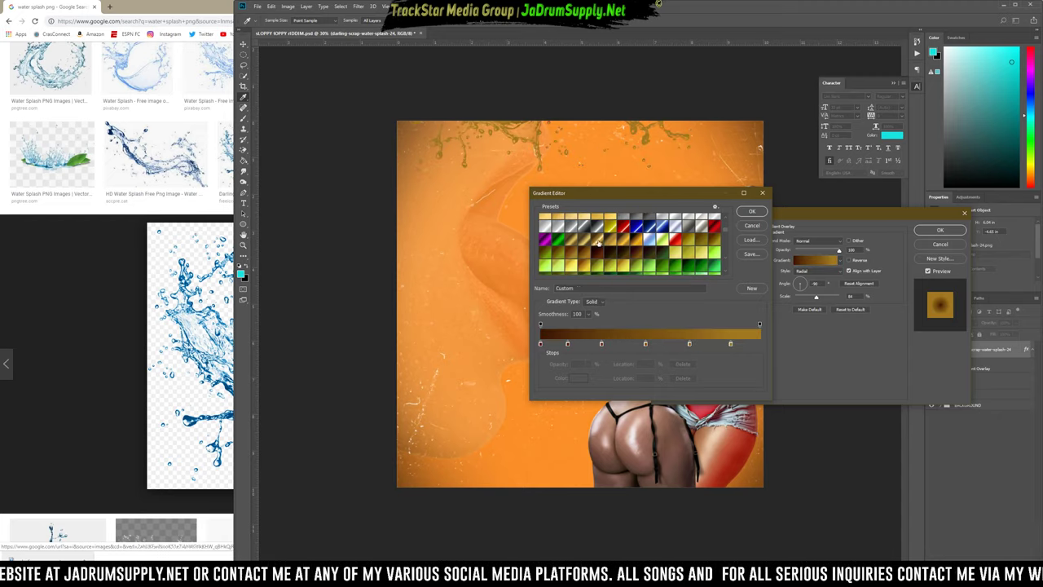
{"action": "left_click", "coordinate": [624, 229]}
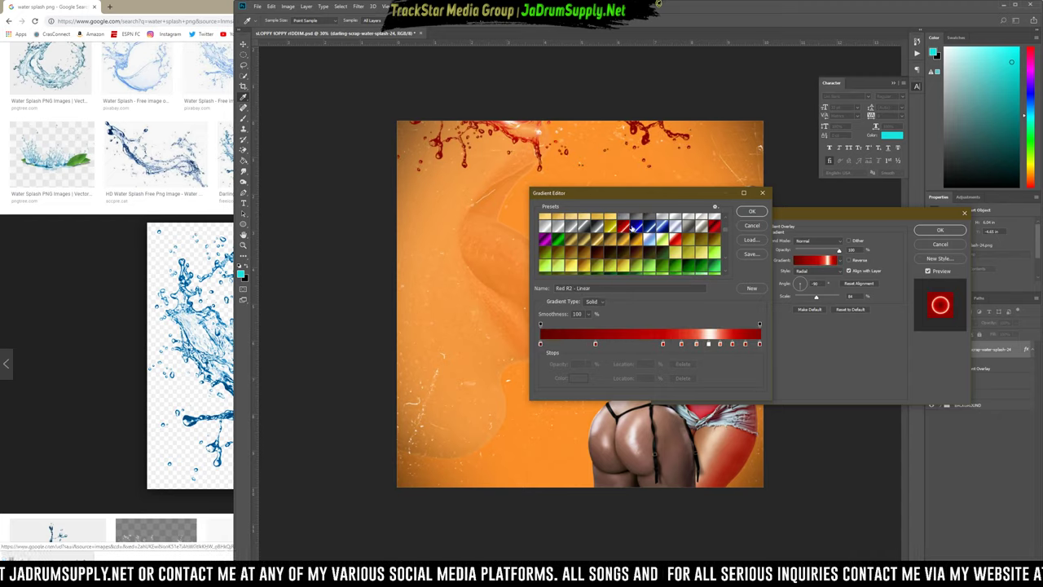
Try green gradient presets for the splash overlay, choose the golden-brown to yellow gradient and apply the layer style.
{"action": "scroll", "coordinate": [632, 229], "scroll_direction": "down", "scroll_amount": 3}
{"action": "left_click", "coordinate": [691, 242]}
{"action": "left_click", "coordinate": [664, 249]}
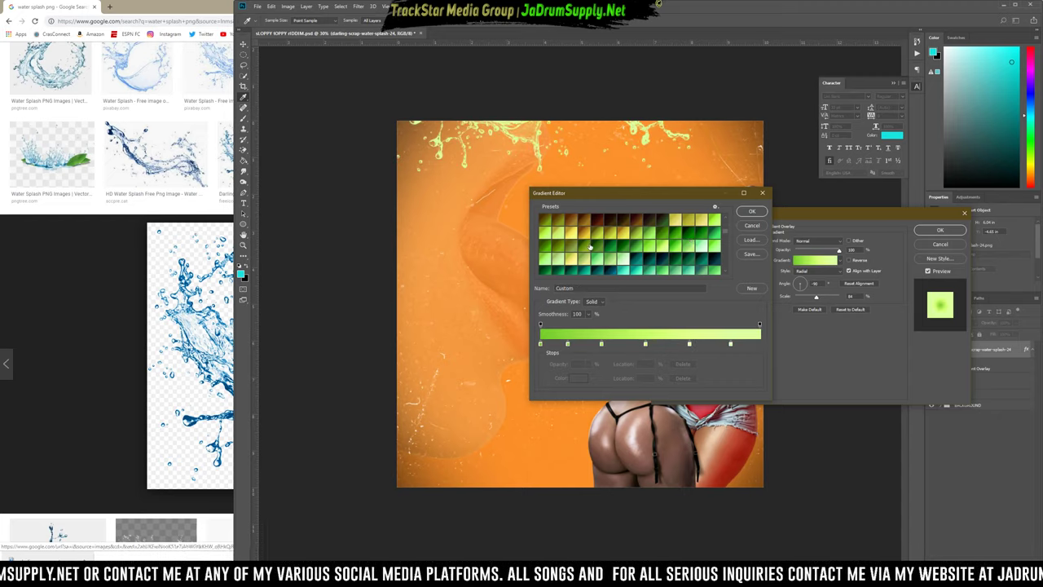
{"action": "left_click", "coordinate": [586, 246]}
{"action": "left_click", "coordinate": [637, 248]}
{"action": "left_click", "coordinate": [623, 238]}
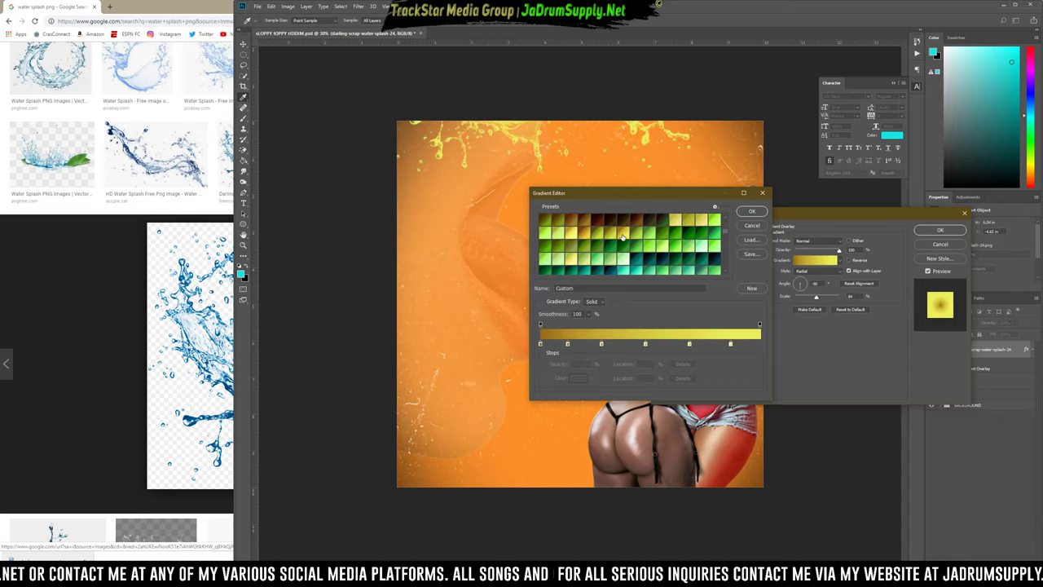
{"action": "key", "text": "Return"}
{"action": "key", "text": "Return"}
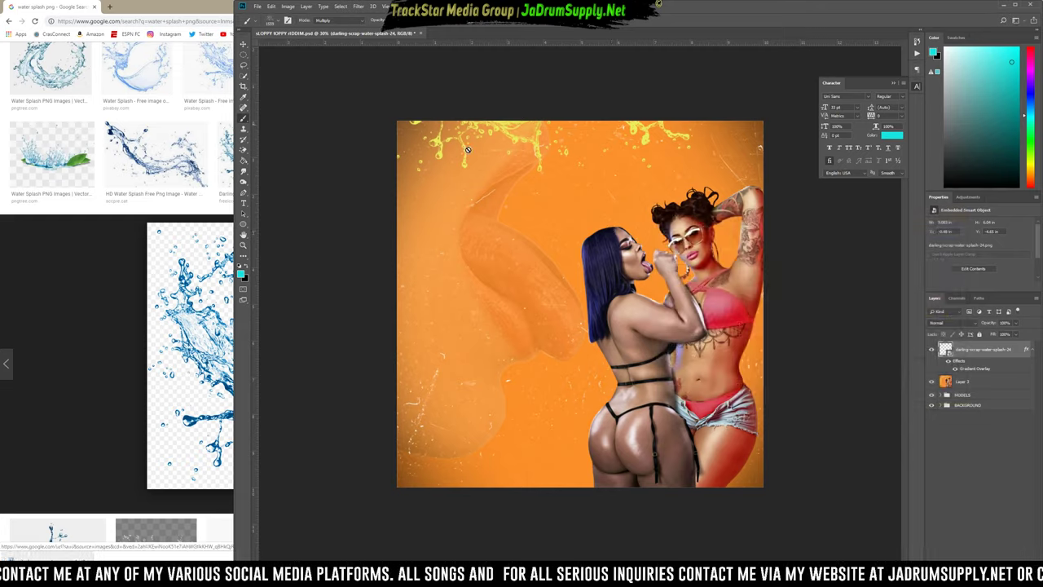
Duplicate the yellow splash layer, rotate the copy to run vertically and place it at the artwork's lower left edge.
{"action": "key", "text": "ctrl+j"}
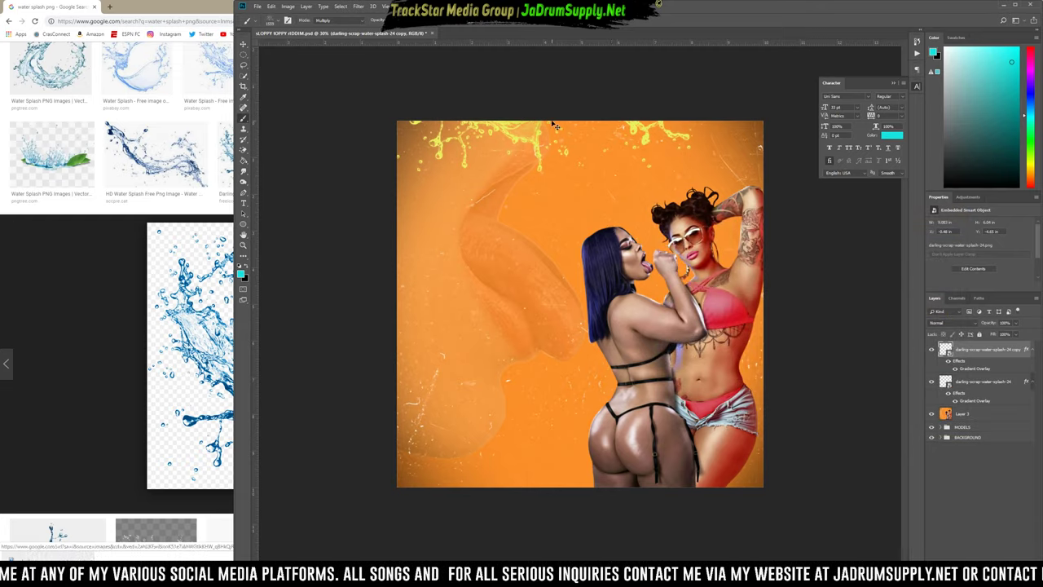
{"action": "key", "text": "ctrl+t"}
{"action": "left_click_drag", "start_coordinate": [623, 157], "coordinate": [370, 549]}
{"action": "left_click_drag", "start_coordinate": [569, 416], "coordinate": [452, 407]}
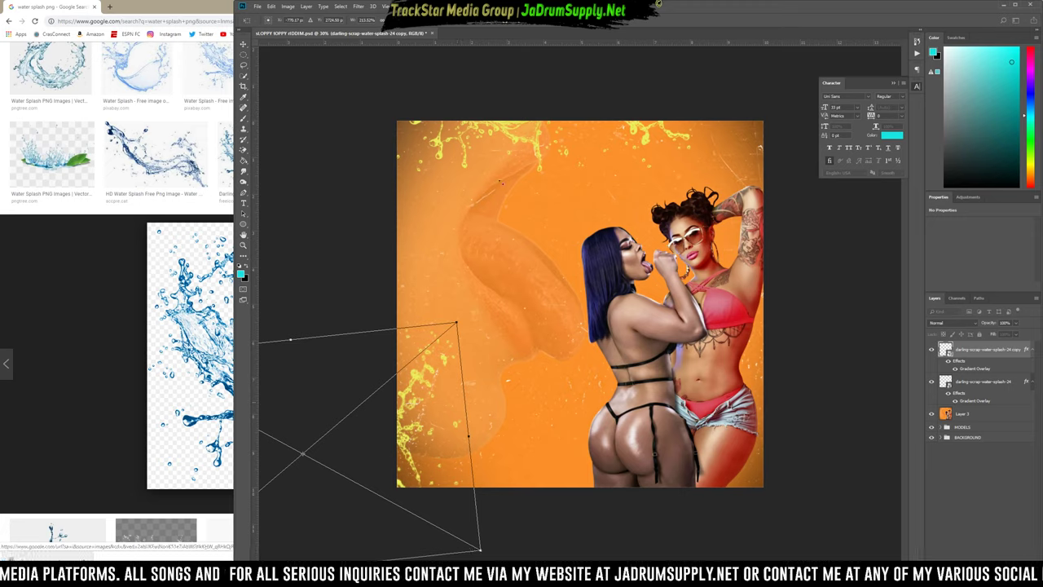
{"action": "key", "text": "Return"}
Rotate the original yellow splash slightly and shift it up and left so only its tips overlap the artwork's upper left edge.
{"action": "key", "text": "alt+bracketleft"}
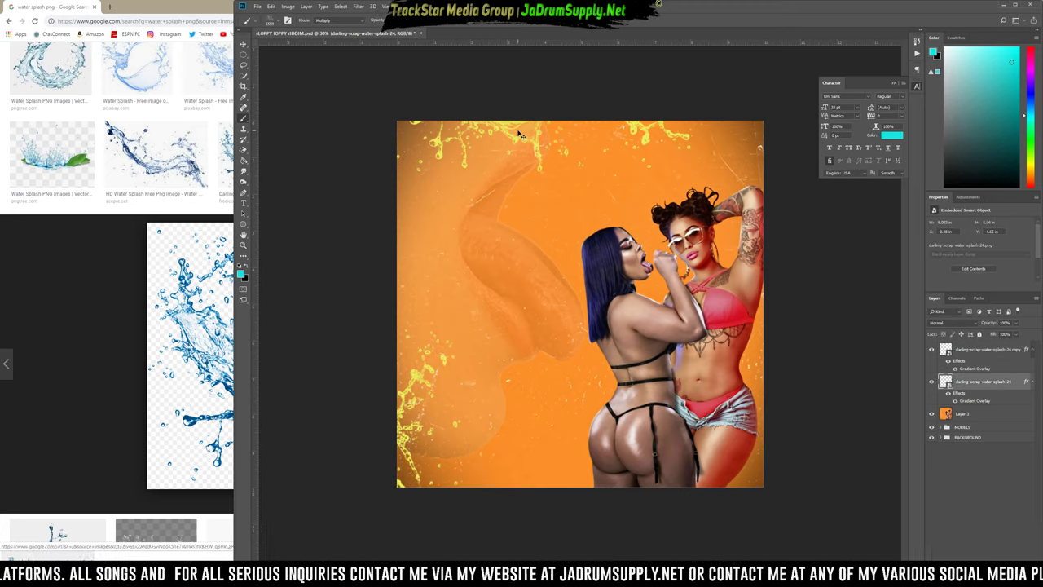
{"action": "key", "text": "ctrl+t"}
{"action": "left_click_drag", "start_coordinate": [776, 139], "coordinate": [775, 156]}
{"action": "left_click_drag", "start_coordinate": [649, 145], "coordinate": [632, 478]}
{"action": "key", "text": "Return"}
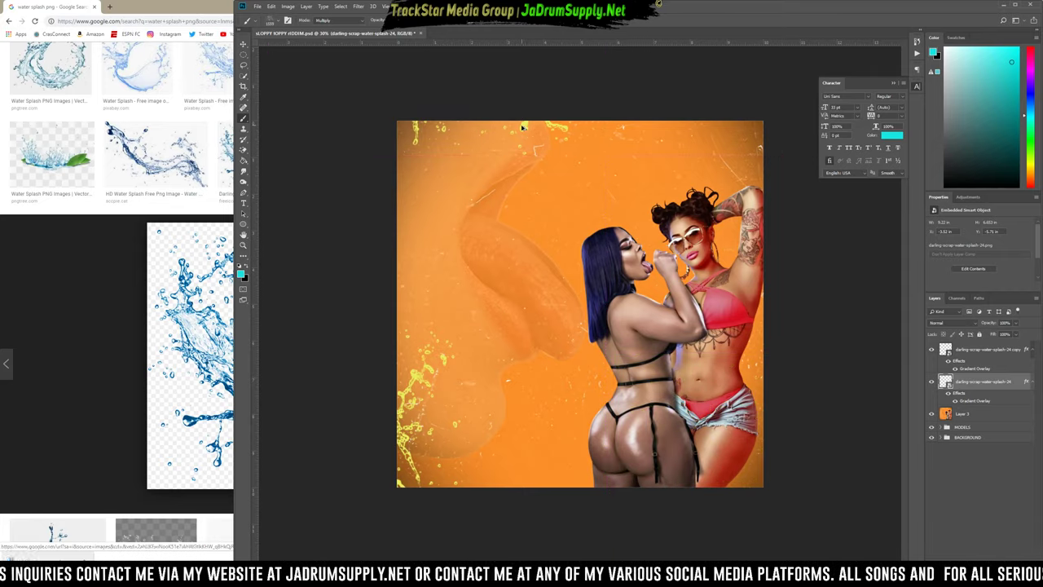
Copy the original yellow splash to the artwork's lower right corner over the models' legs and rotate the copy slightly.
{"action": "left_click_drag", "start_coordinate": [523, 126], "coordinate": [739, 510]}
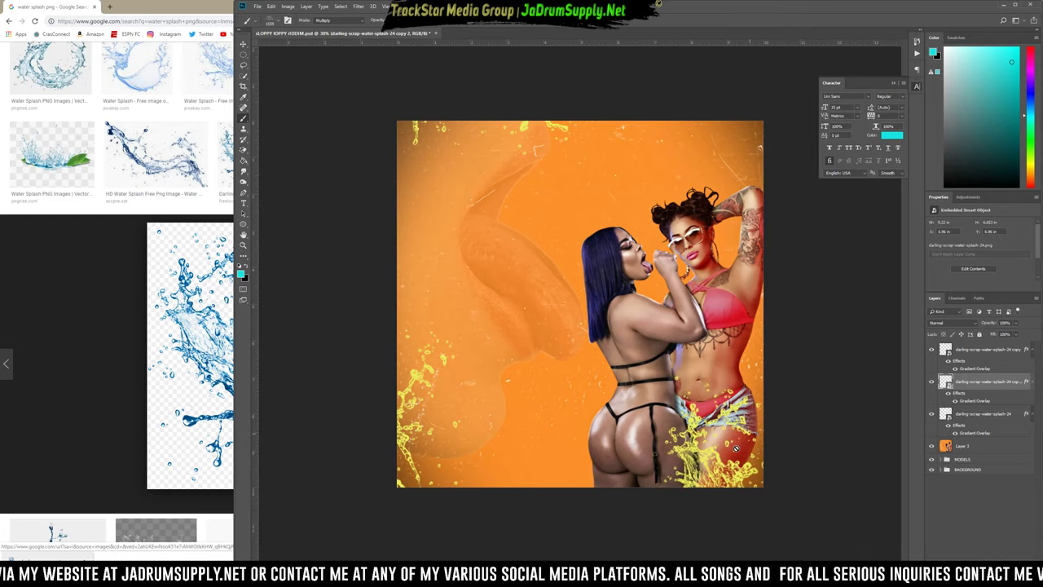
{"action": "key", "text": "ctrl+t"}
{"action": "left_click_drag", "start_coordinate": [856, 447], "coordinate": [848, 313]}
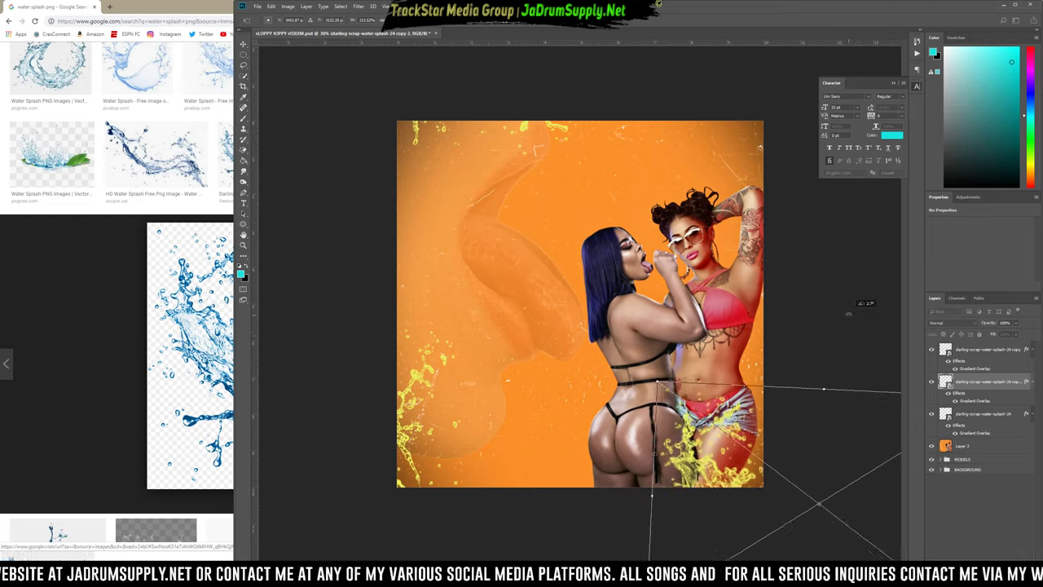
{"action": "key", "text": "Return"}
{"action": "key", "text": "b"}
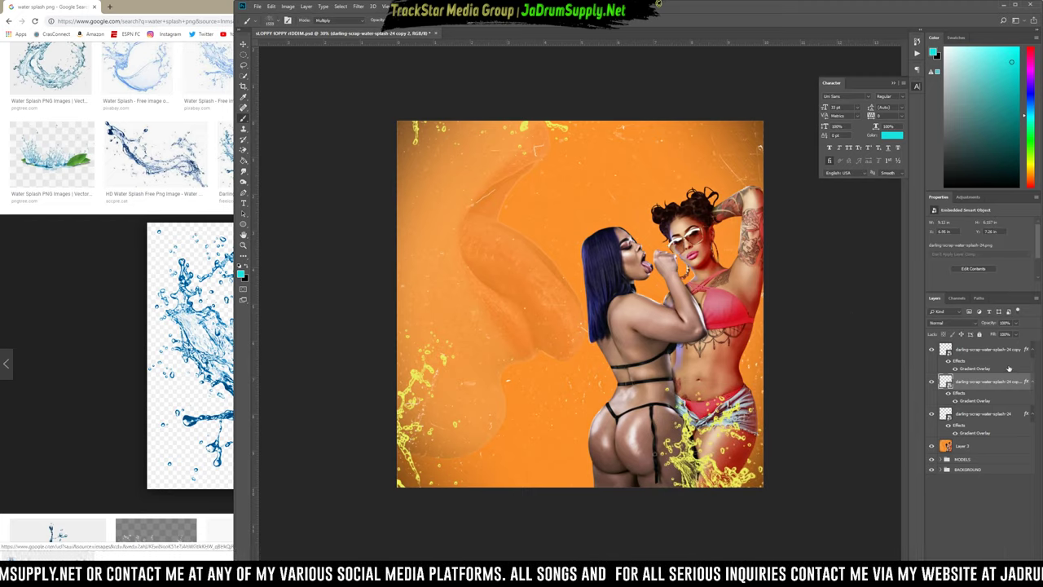
Set the layer opacity of the lower right splash copy to 10%.
{"action": "mouse_move", "coordinate": [966, 390]}
{"action": "left_mouse_down"}
{"action": "mouse_move", "coordinate": [984, 456]}
{"action": "mouse_move", "coordinate": [970, 376]}
{"action": "left_mouse_up"}
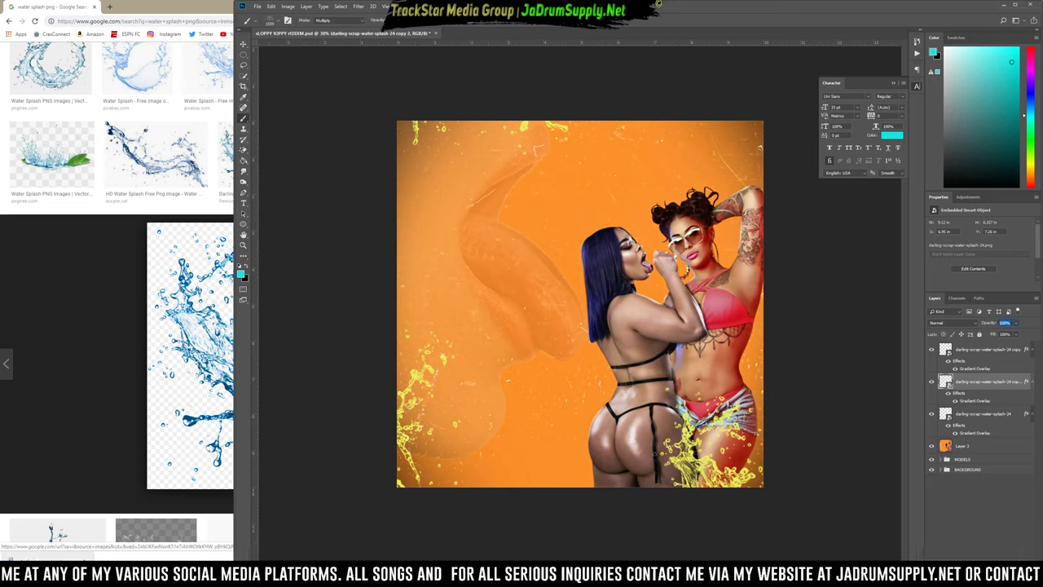
{"action": "type", "text": "10"}
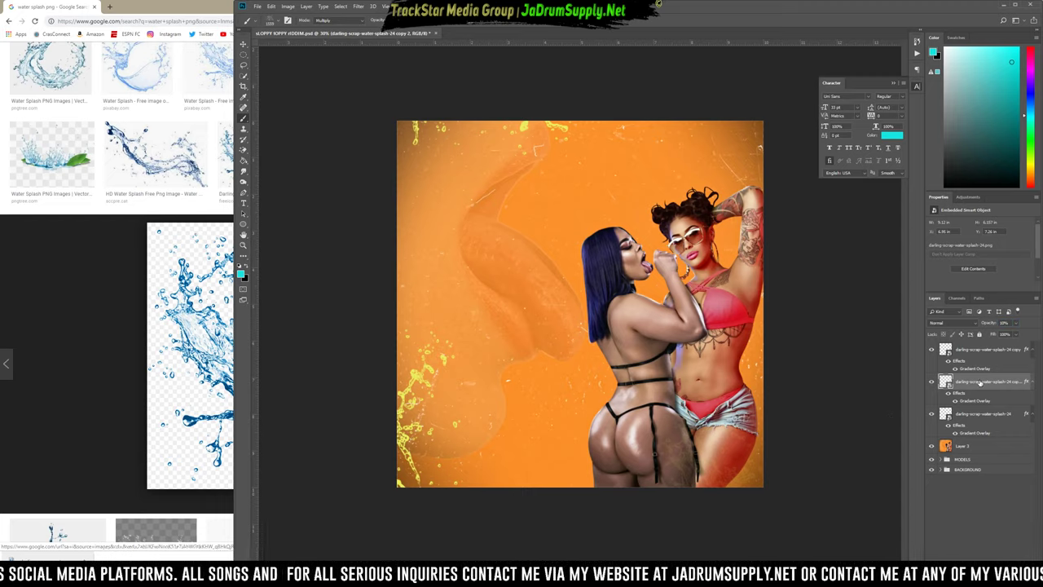
Restore the lower right splash copy to 100% opacity and move it up to the artwork's upper right corner.
{"action": "key", "text": "0"}
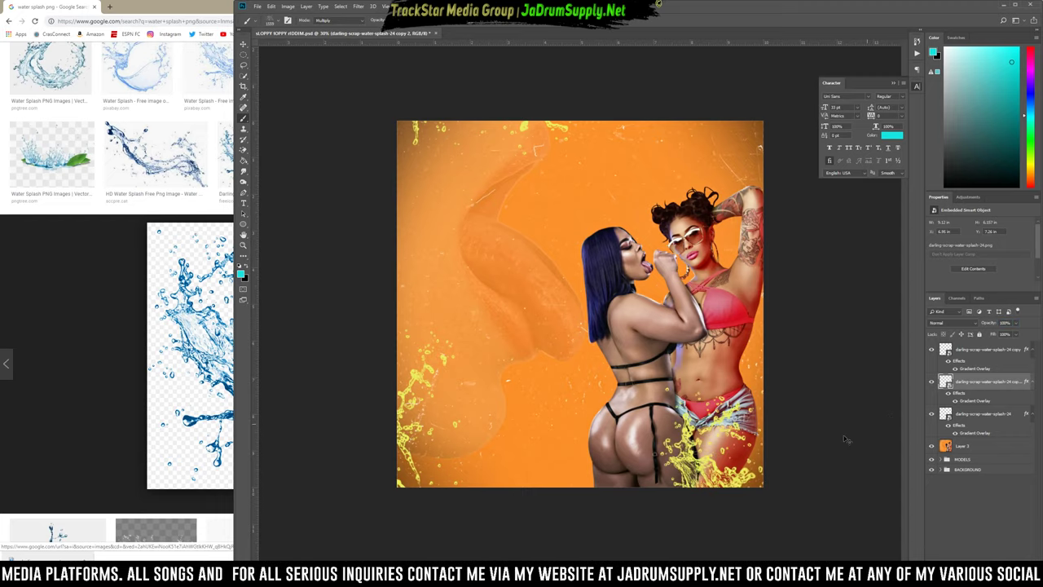
{"action": "left_click_drag", "start_coordinate": [706, 471], "coordinate": [781, 140]}
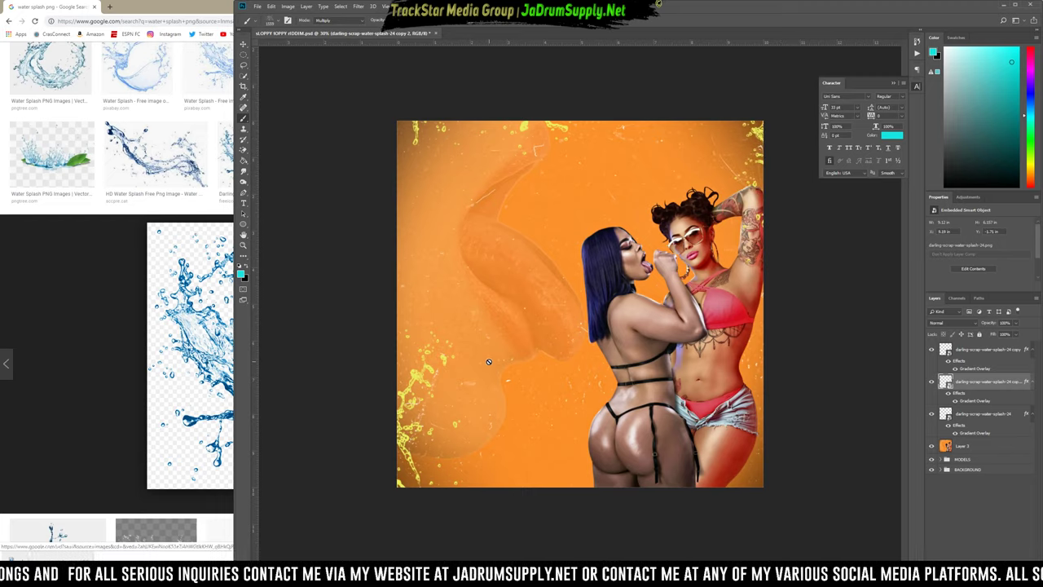
{"action": "key", "text": "ctrl+plus"}
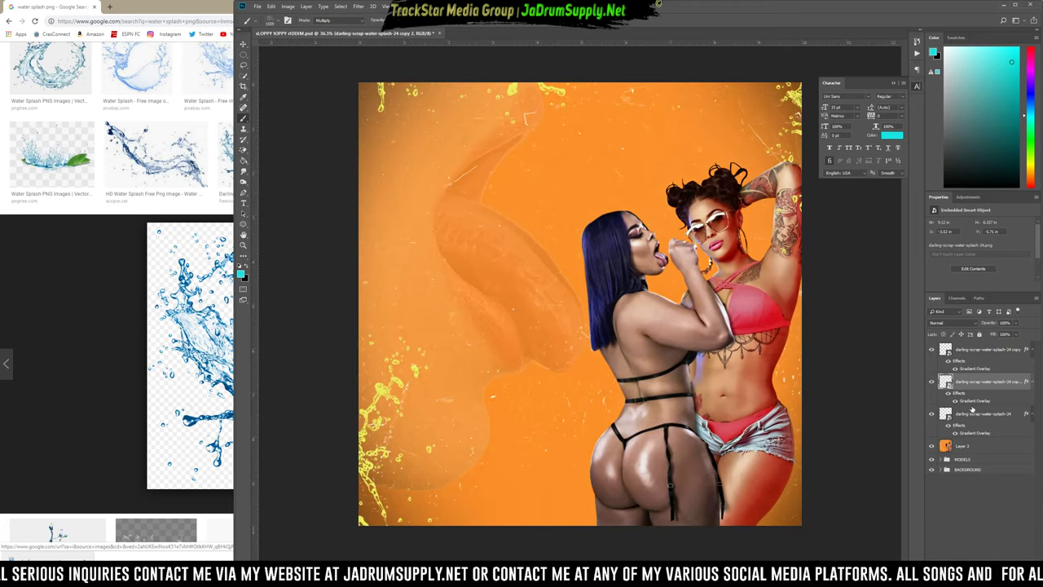
Group the three yellow splash layers and name the group WATERSPLASH.
{"action": "left_click", "coordinate": [971, 411]}
{"action": "left_click", "coordinate": [967, 355], "text": "shift"}
{"action": "key", "text": "ctrl+g"}
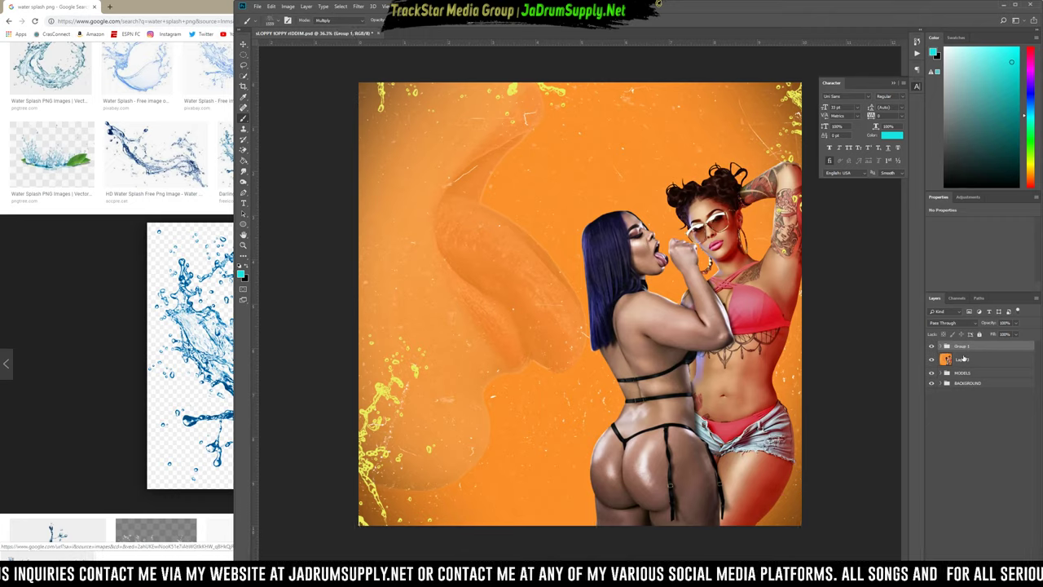
{"action": "double_click", "coordinate": [963, 346]}
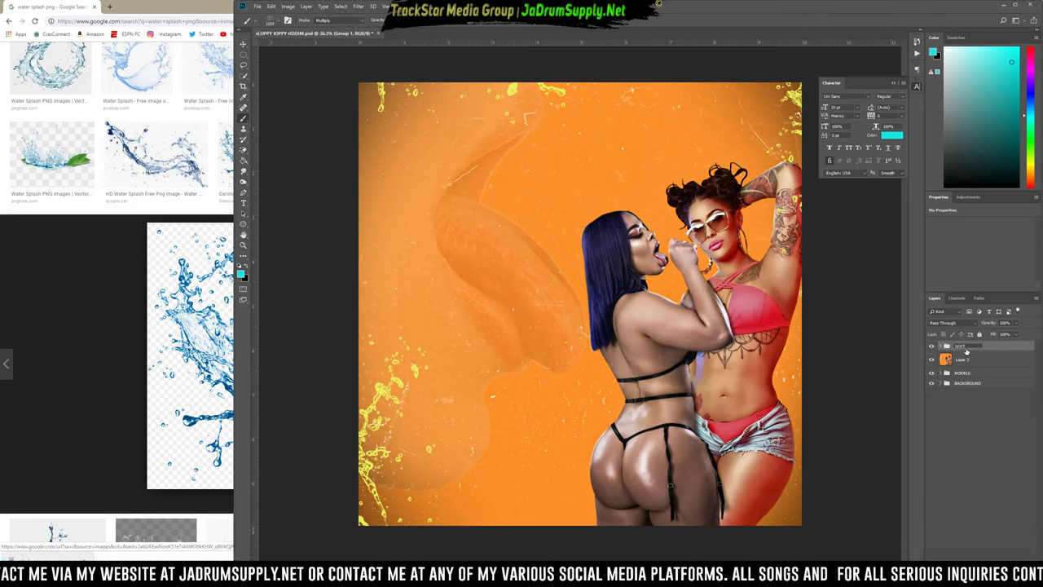
{"action": "type", "text": "WATE"}
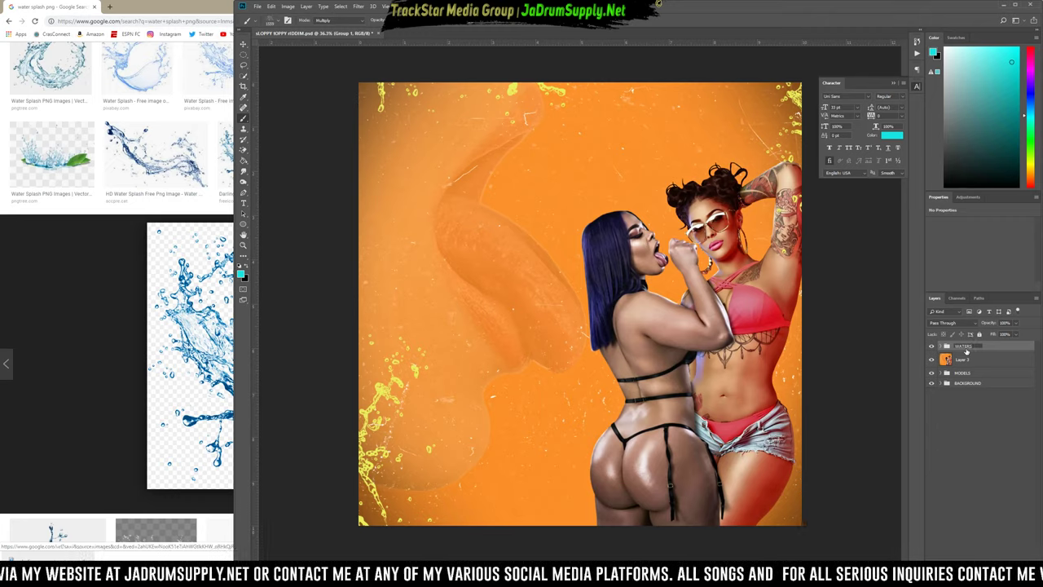
{"action": "type", "text": "RSPLASH"}
{"action": "key", "text": "Return"}
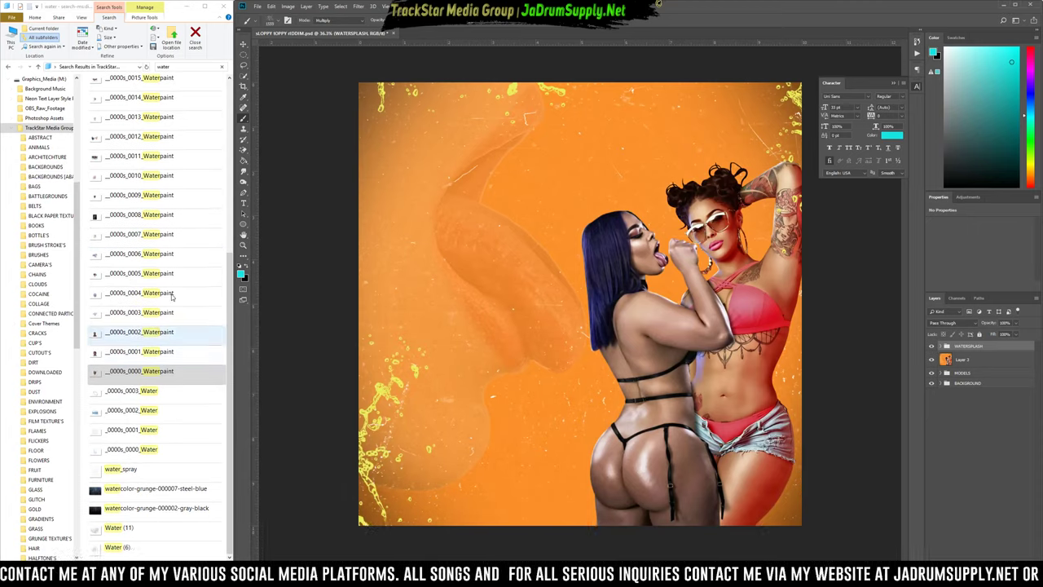
{"action": "left_click", "coordinate": [7, 67]}
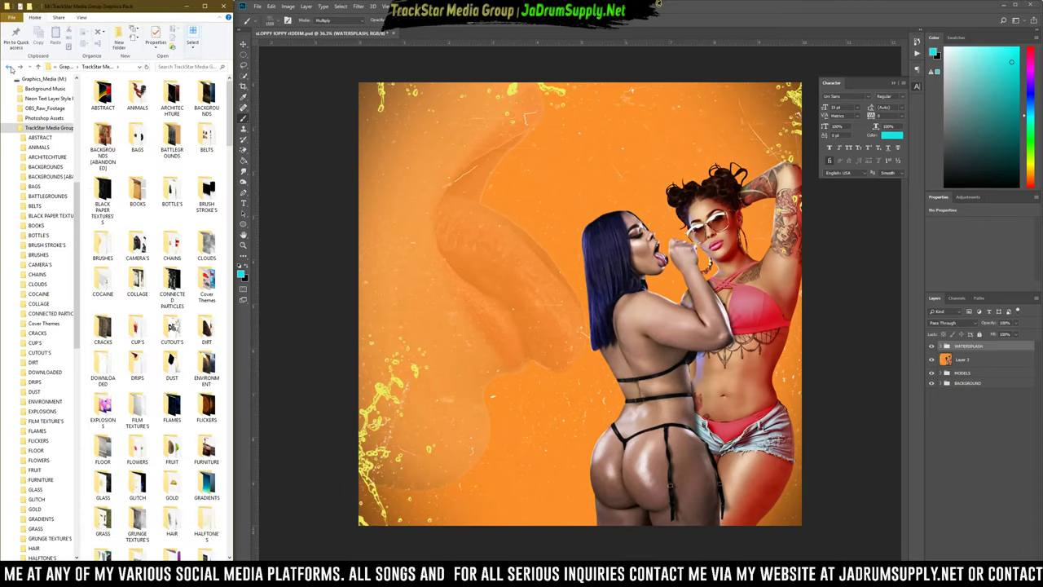
{"action": "scroll", "coordinate": [202, 368], "scroll_direction": "down", "scroll_amount": 5}
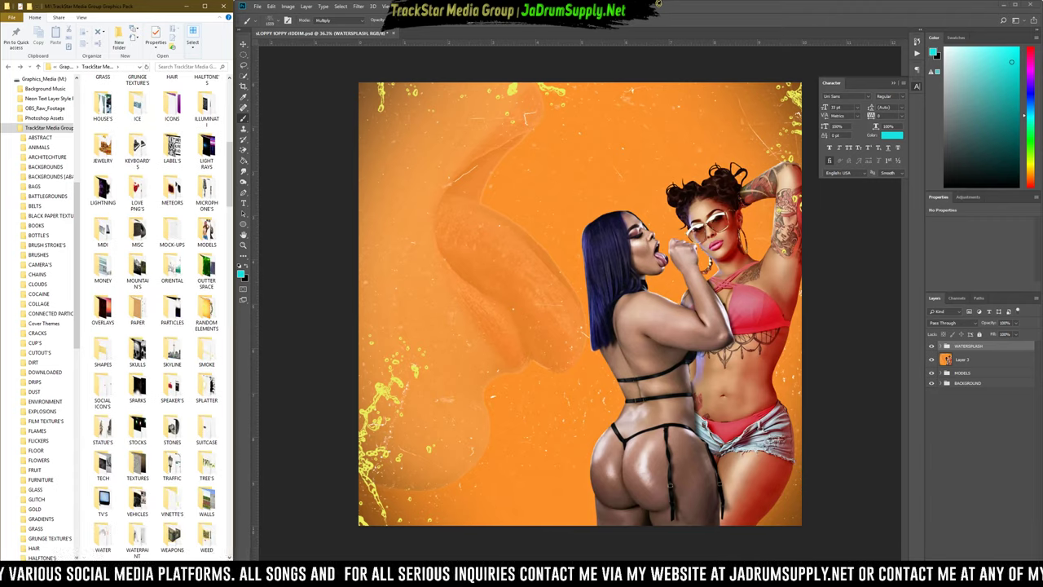
{"action": "right_click", "coordinate": [447, 574]}
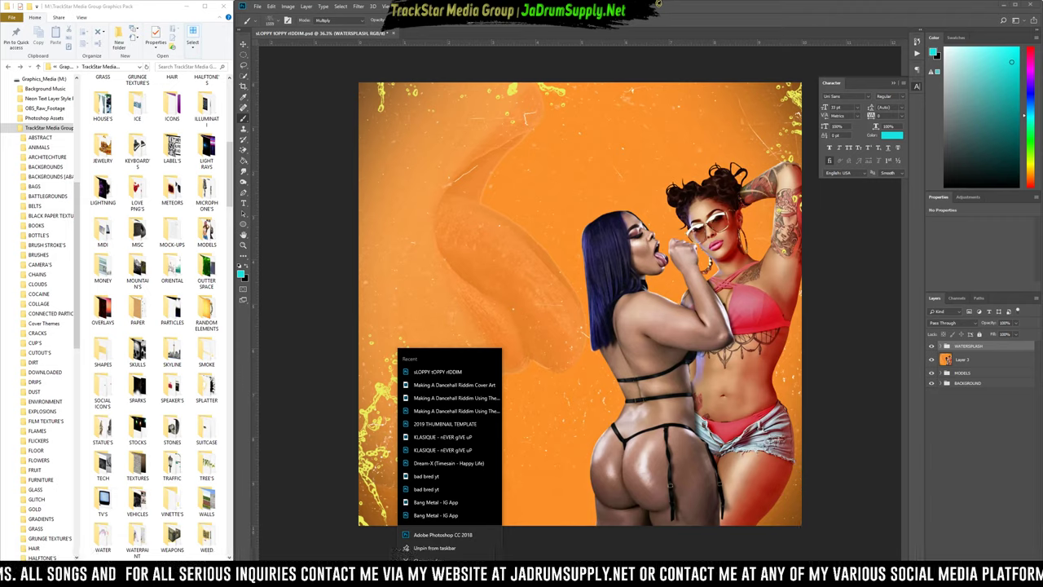
Open the Walking Dead Riddim Photoshop document from that riddim's Project Files folder on the My Passport drive.
{"action": "key", "text": "super+e"}
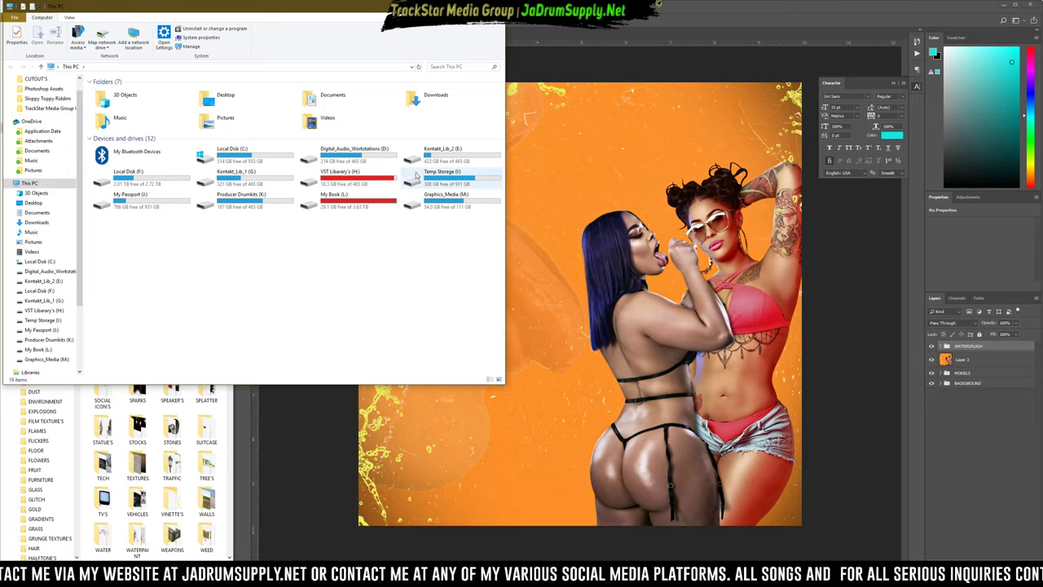
{"action": "double_click", "coordinate": [135, 199]}
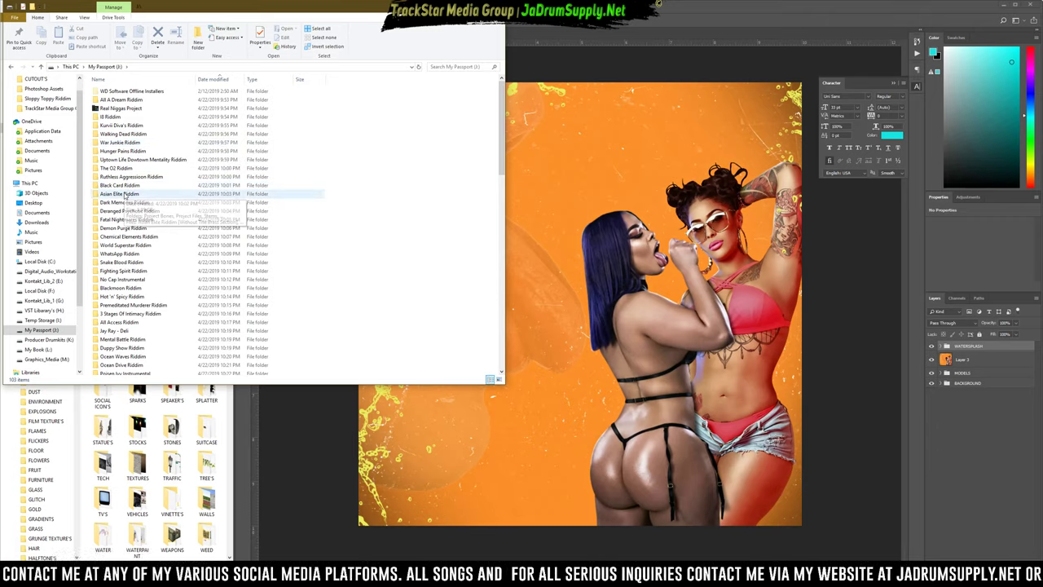
{"action": "double_click", "coordinate": [135, 133]}
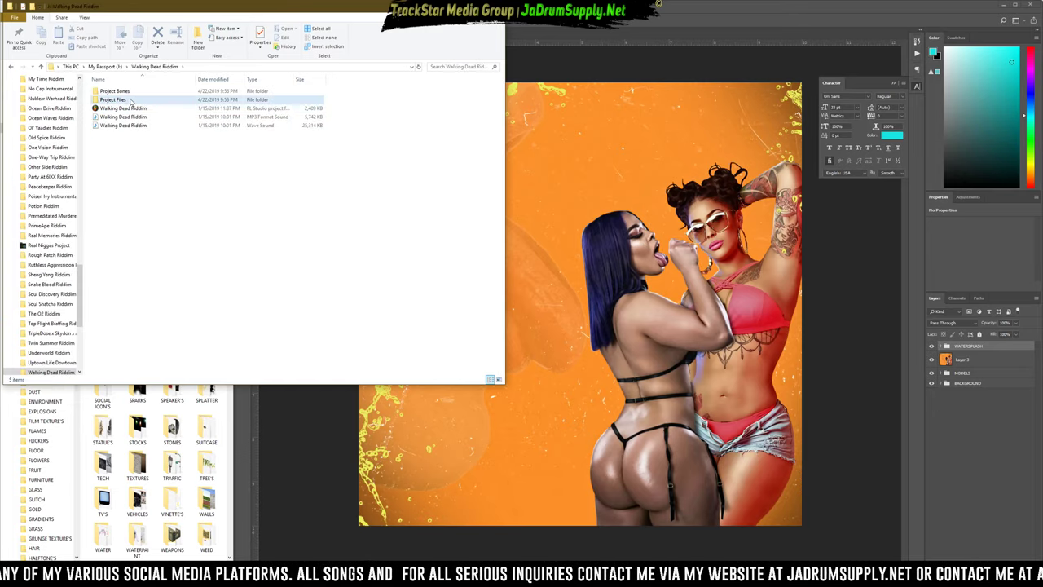
{"action": "double_click", "coordinate": [127, 101]}
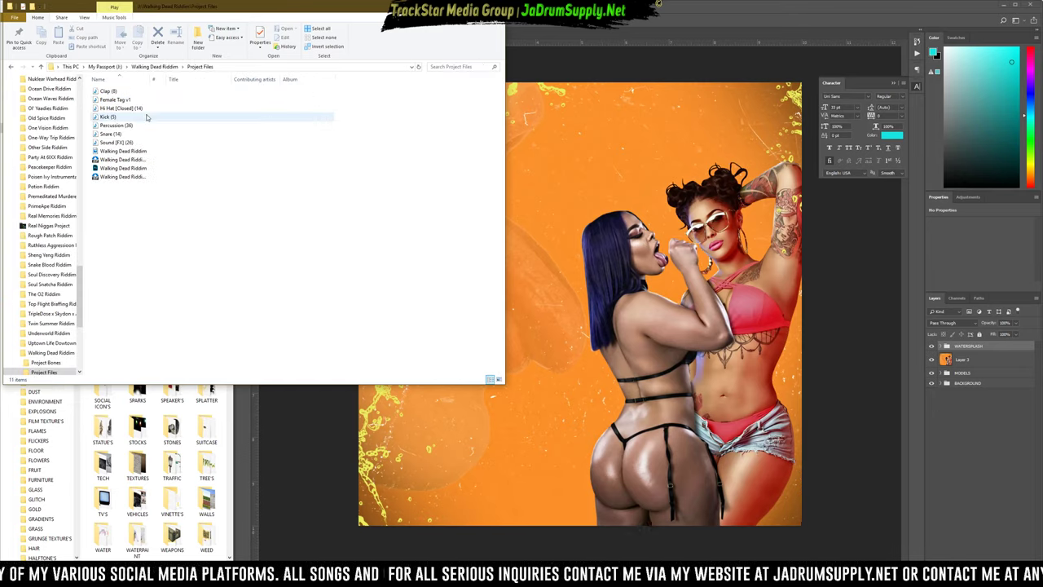
{"action": "double_click", "coordinate": [118, 167]}
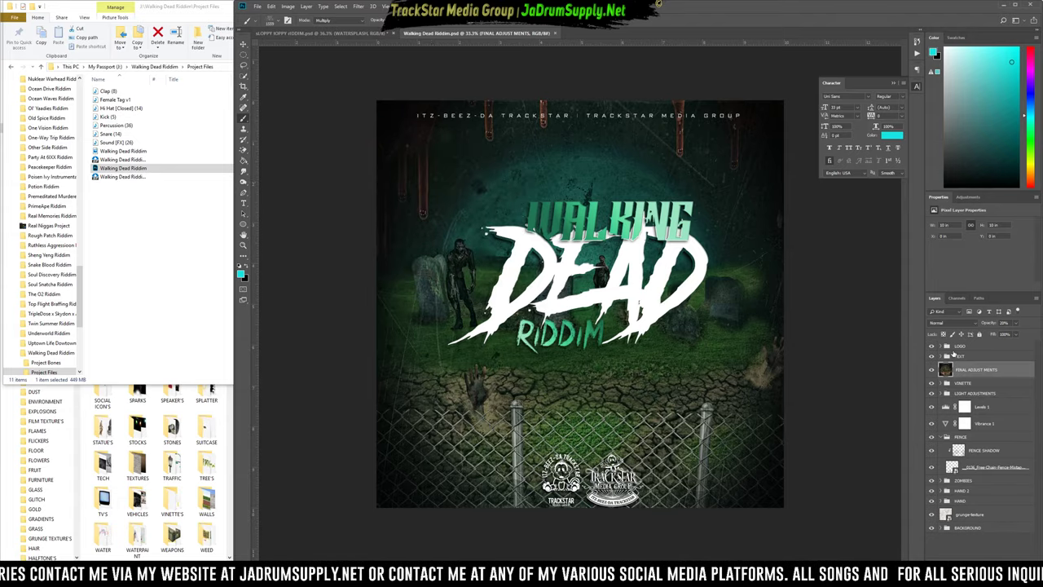
Copy the LOGO and TEXT groups into the orange riddim artwork and move them down until the logos sit near its lower edge.
{"action": "left_click", "coordinate": [958, 357]}
{"action": "left_click", "coordinate": [958, 348], "text": "shift"}
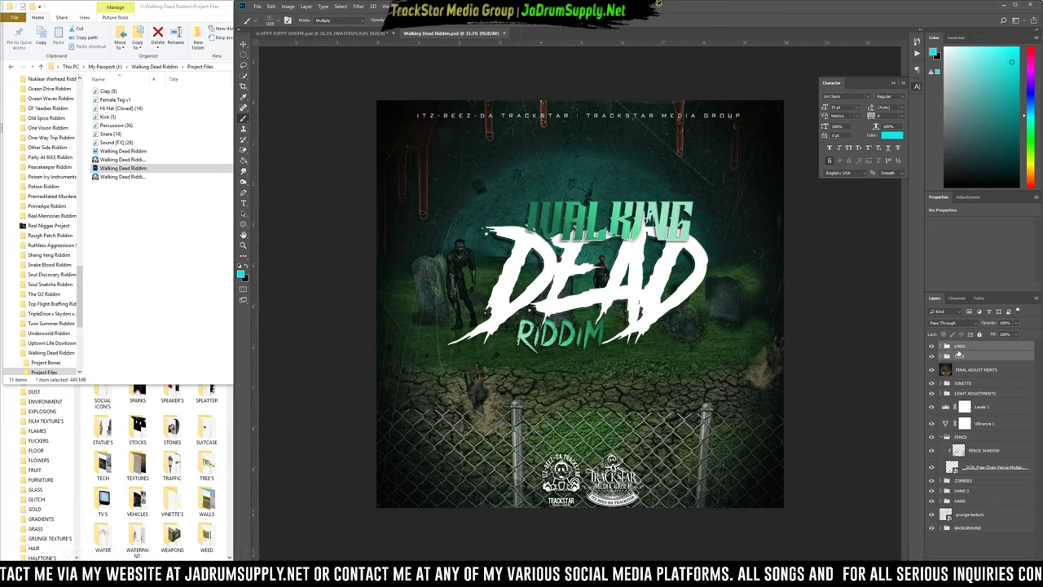
{"action": "left_click_drag", "start_coordinate": [959, 352], "coordinate": [592, 317]}
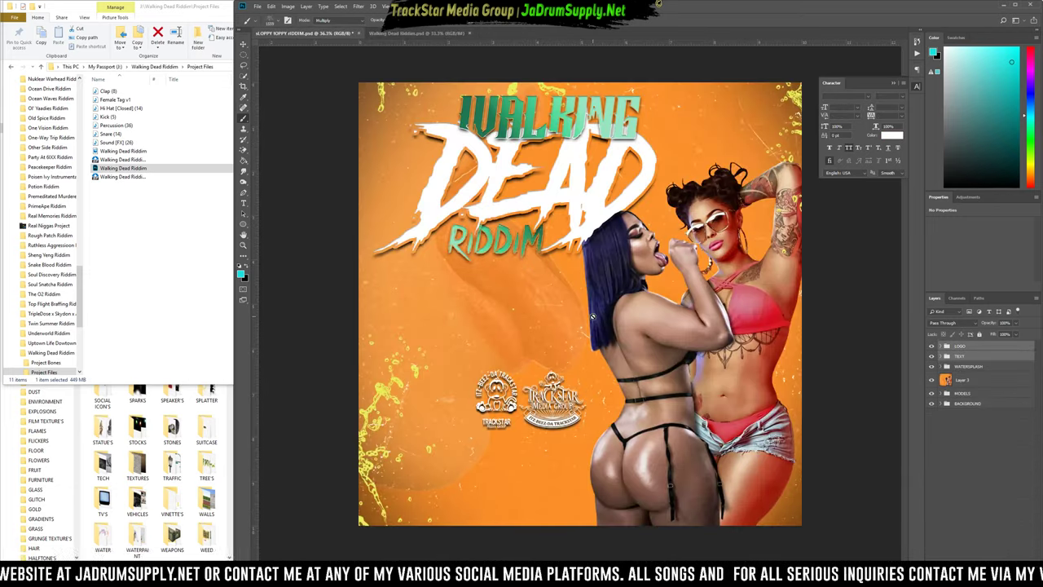
{"action": "key", "text": "ctrl+t"}
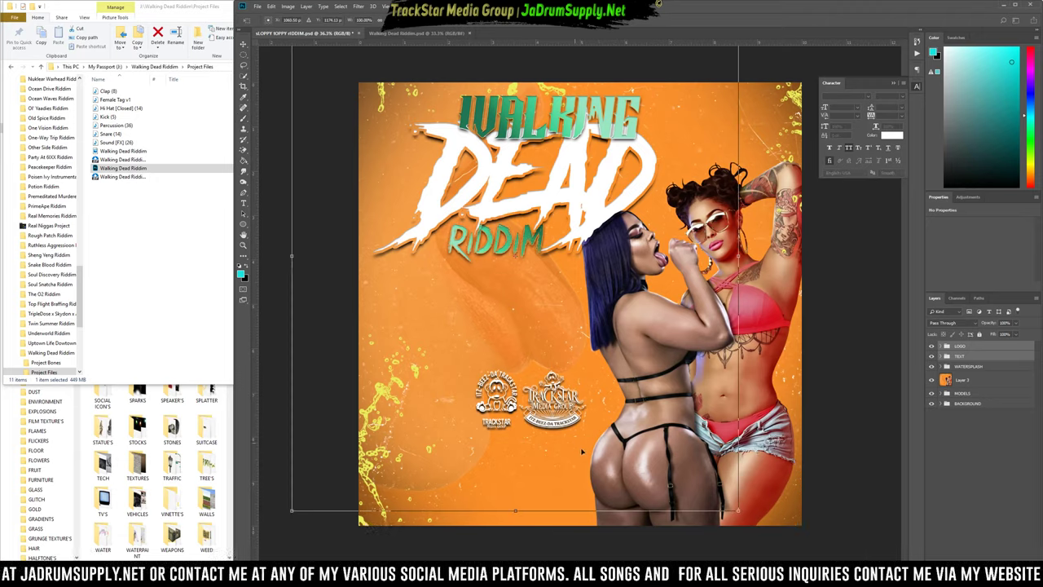
{"action": "left_click_drag", "start_coordinate": [603, 462], "coordinate": [613, 539]}
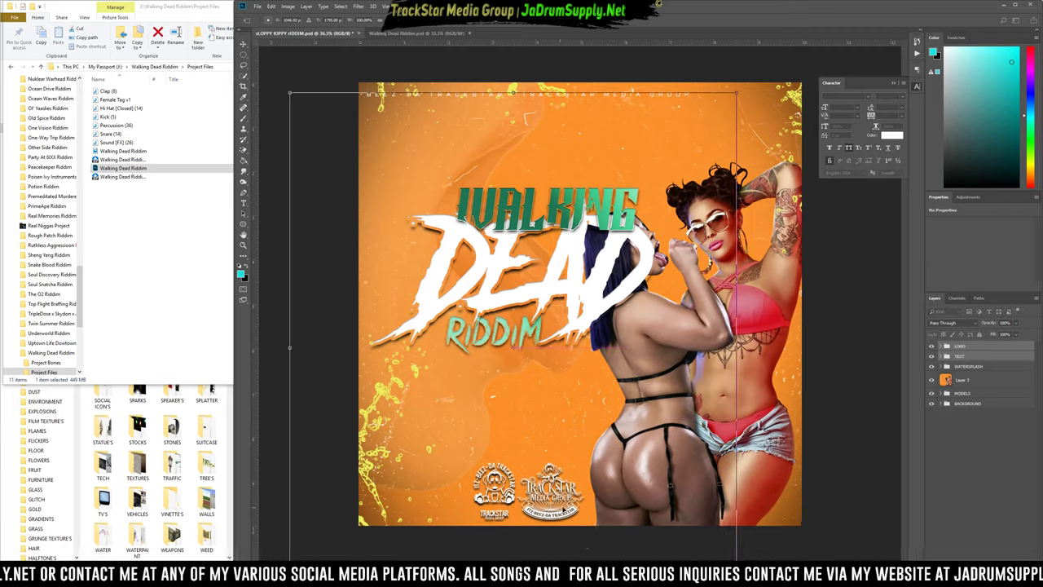
{"action": "key", "text": "Return"}
{"action": "key", "text": "b"}
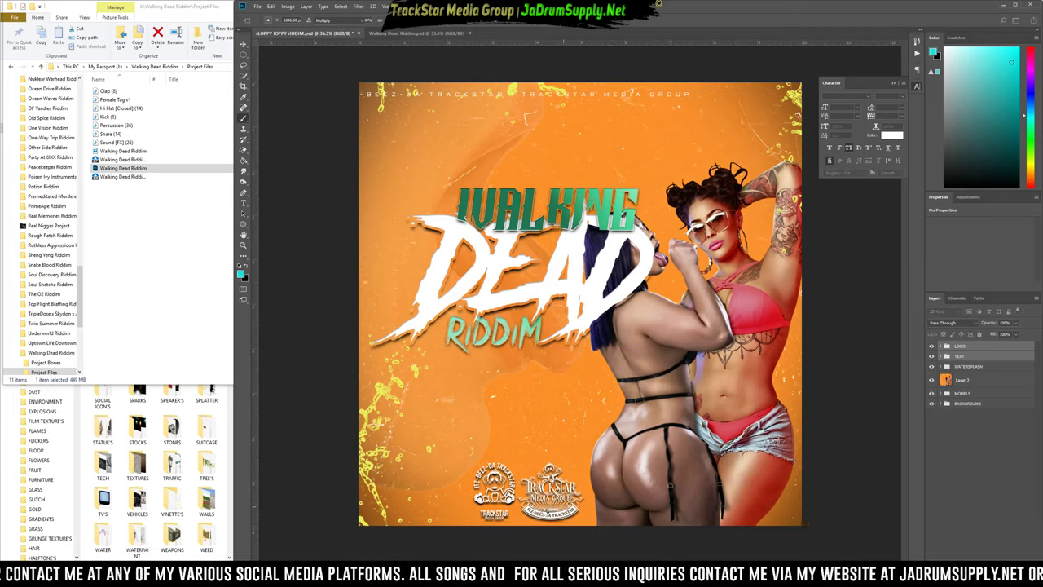
Shift the TEXT group right and slightly up so its credit line is centred along the artwork's upper edge.
{"action": "left_click", "coordinate": [961, 356]}
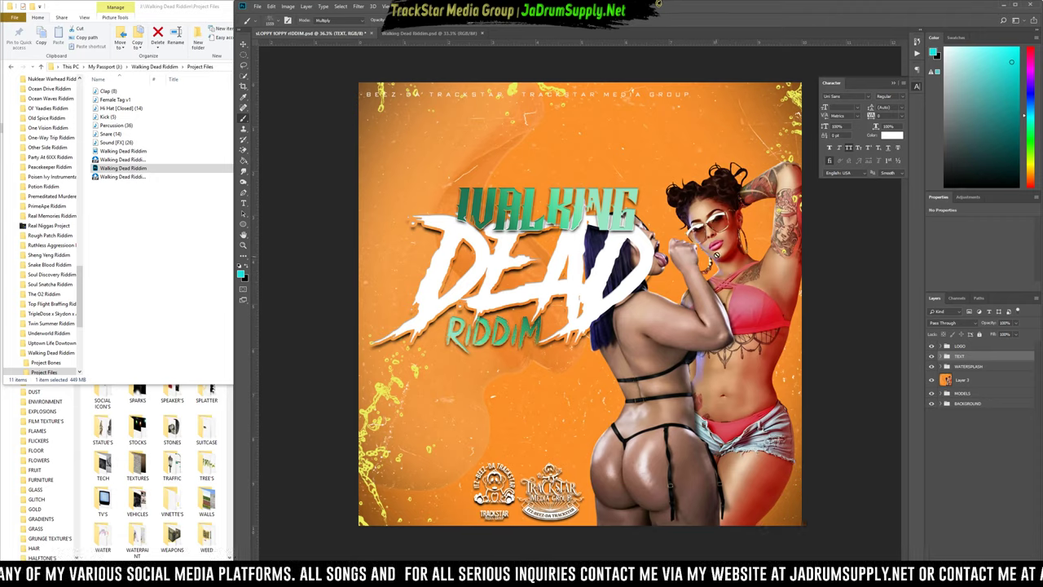
{"action": "key", "text": "ctrl+t"}
{"action": "left_click_drag", "start_coordinate": [639, 158], "coordinate": [707, 147]}
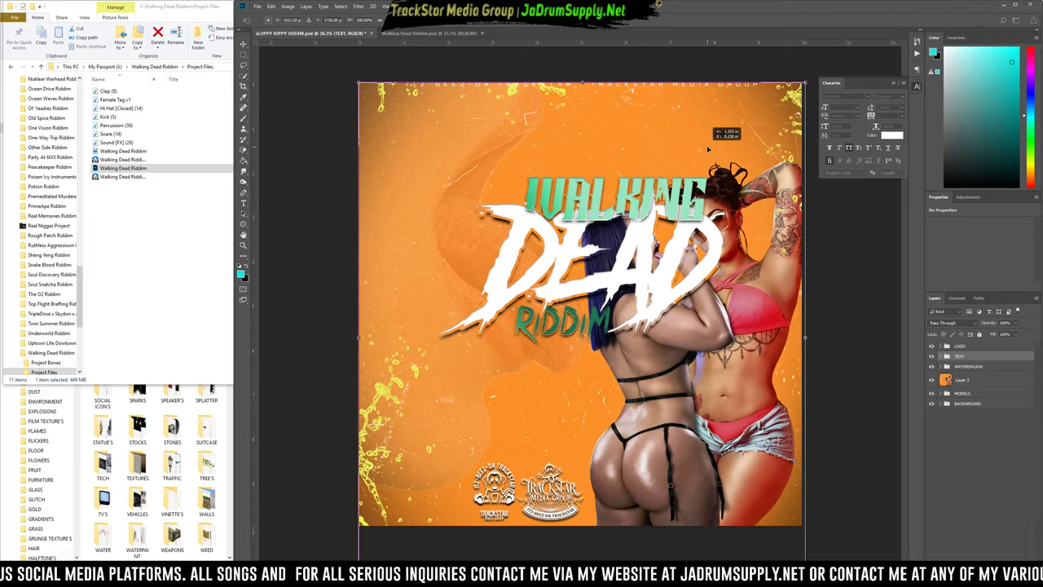
{"action": "key", "text": "shift+Left"}
{"action": "key", "text": "Return"}
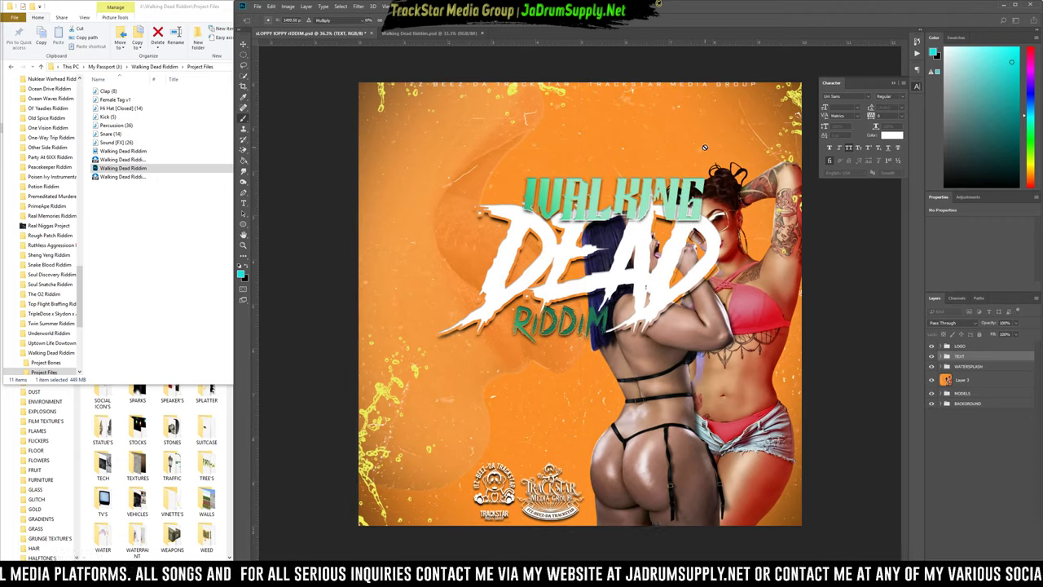
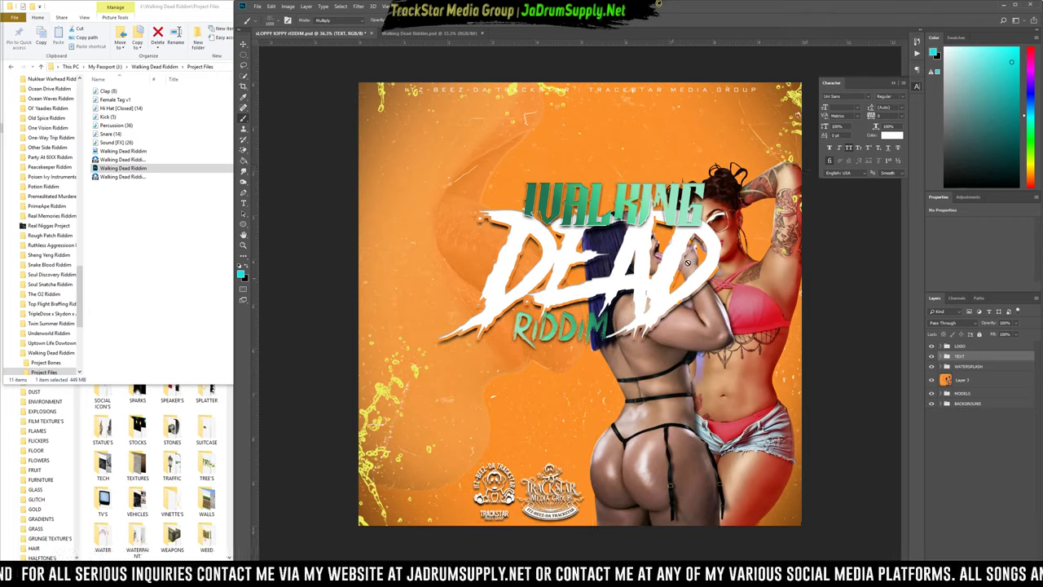
{"action": "key", "text": "t"}
{"action": "left_click", "coordinate": [576, 82]}
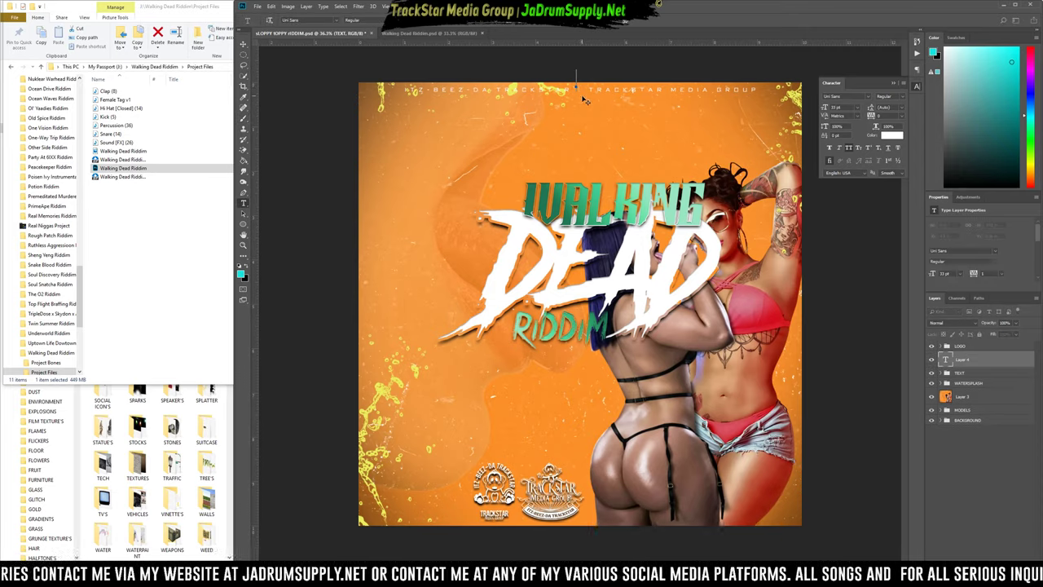
{"action": "key", "text": "Escape"}
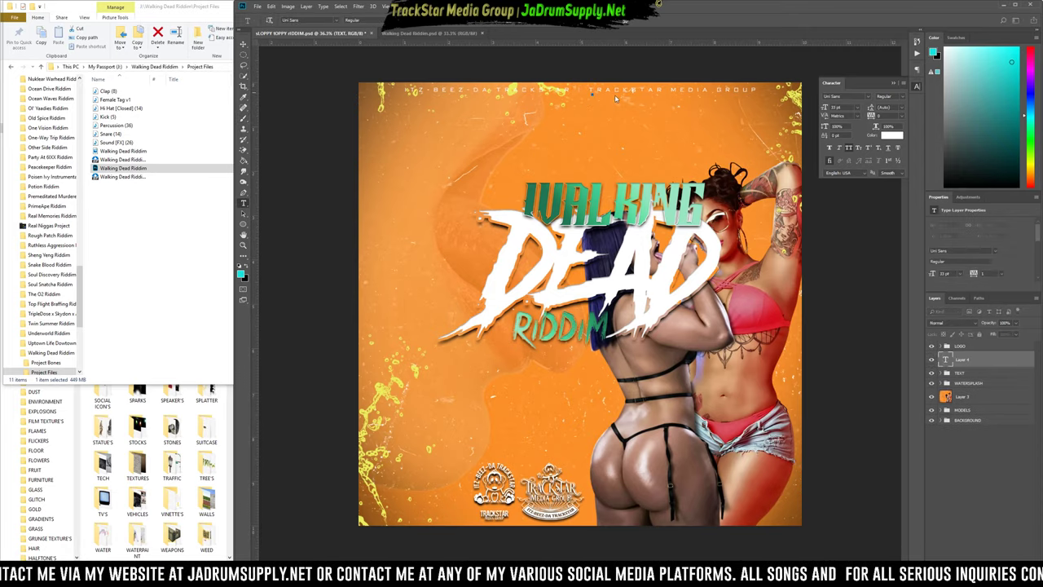
Change the font of the credit line text layer in the TEXT group to BankGothic Md BT Medium.
{"action": "left_click", "coordinate": [941, 356]}
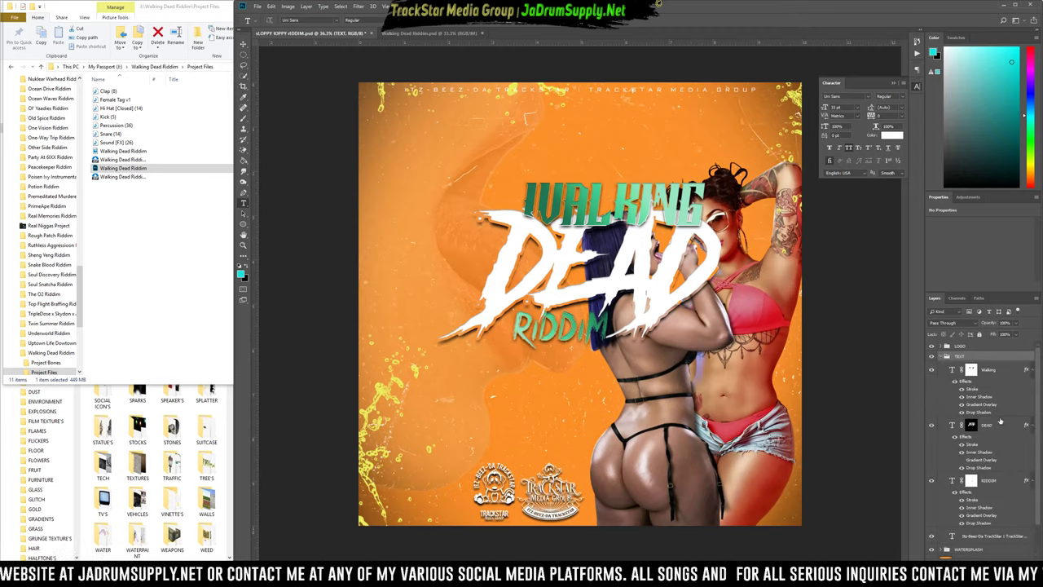
{"action": "scroll", "coordinate": [1000, 432], "scroll_direction": "down", "scroll_amount": 1}
{"action": "left_click", "coordinate": [982, 517]}
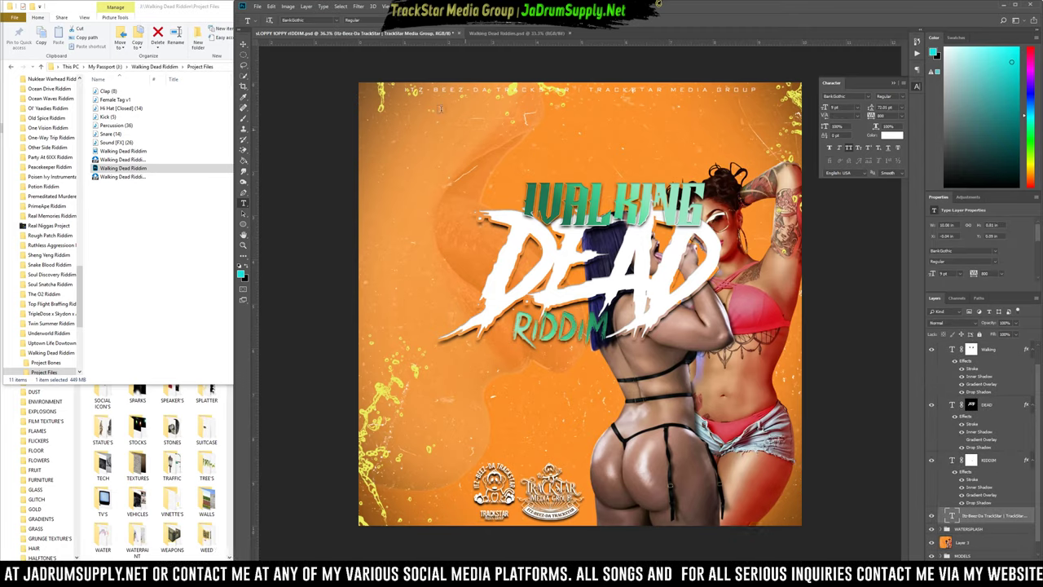
{"action": "key", "text": "ctrl+t"}
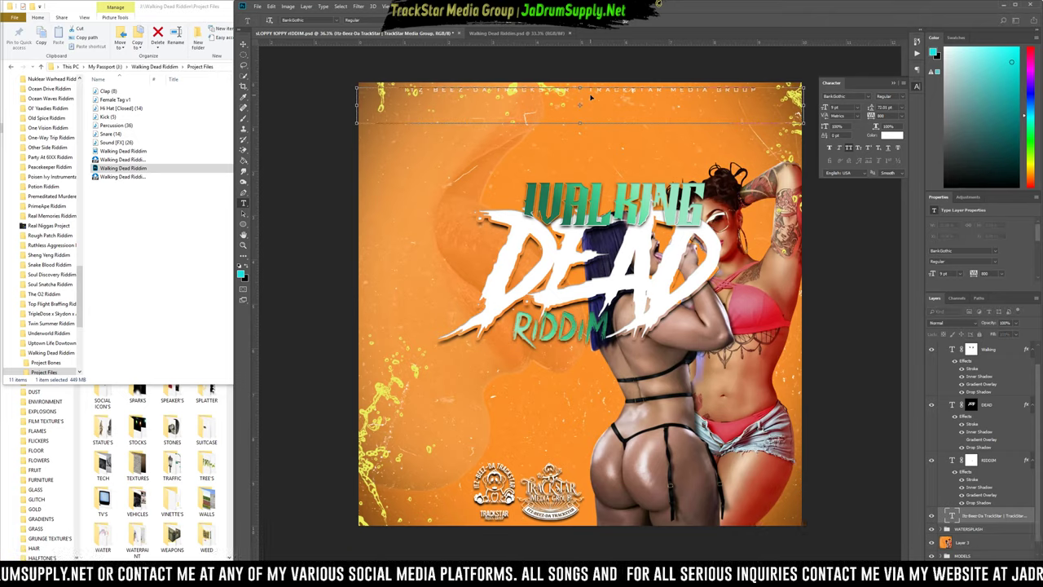
{"action": "key", "text": "Return"}
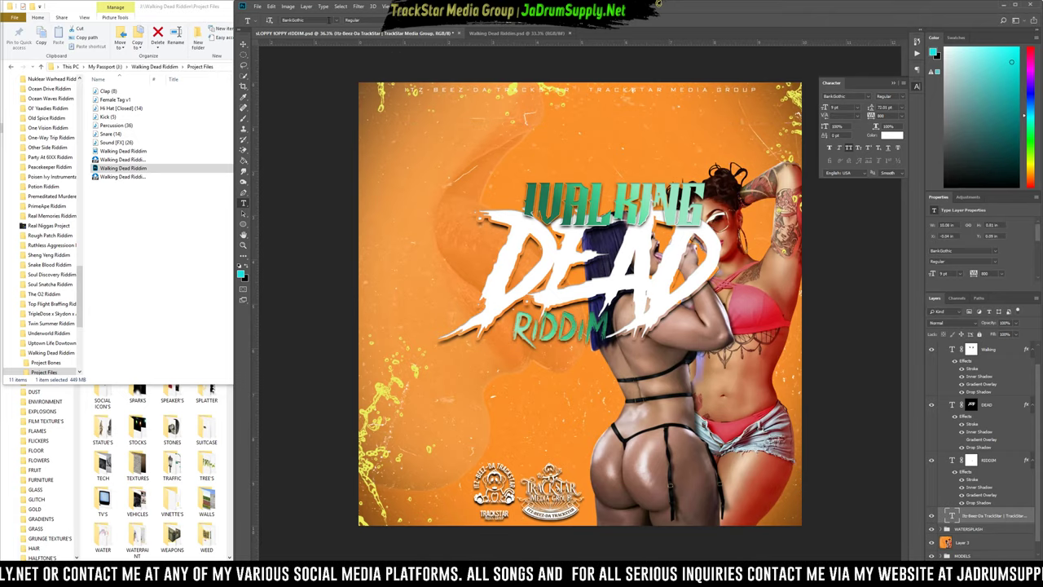
{"action": "left_click", "coordinate": [329, 20]}
{"action": "key", "text": "Down"}
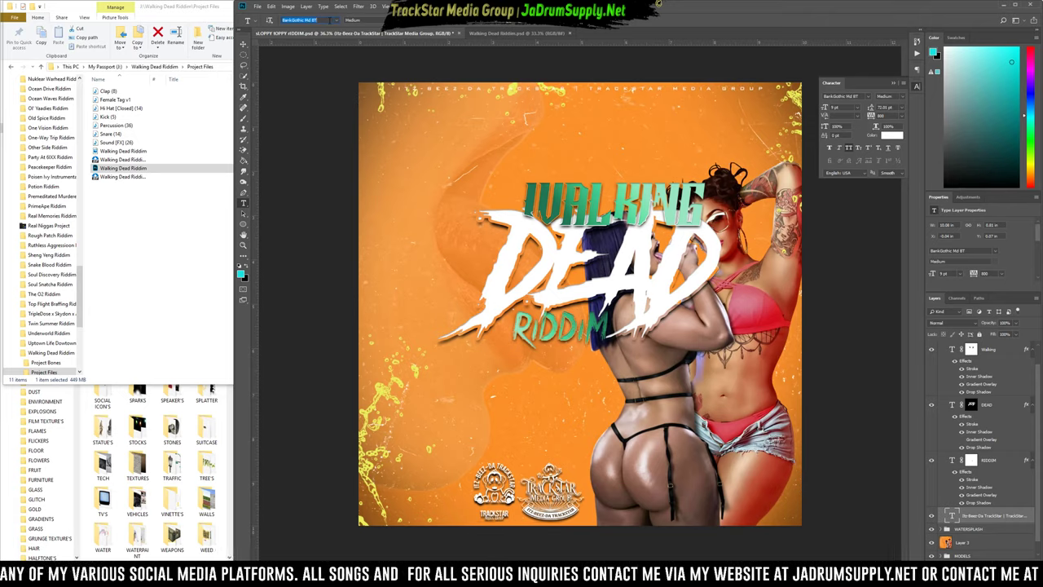
{"action": "key", "text": "Return"}
{"action": "left_click", "coordinate": [886, 136]}
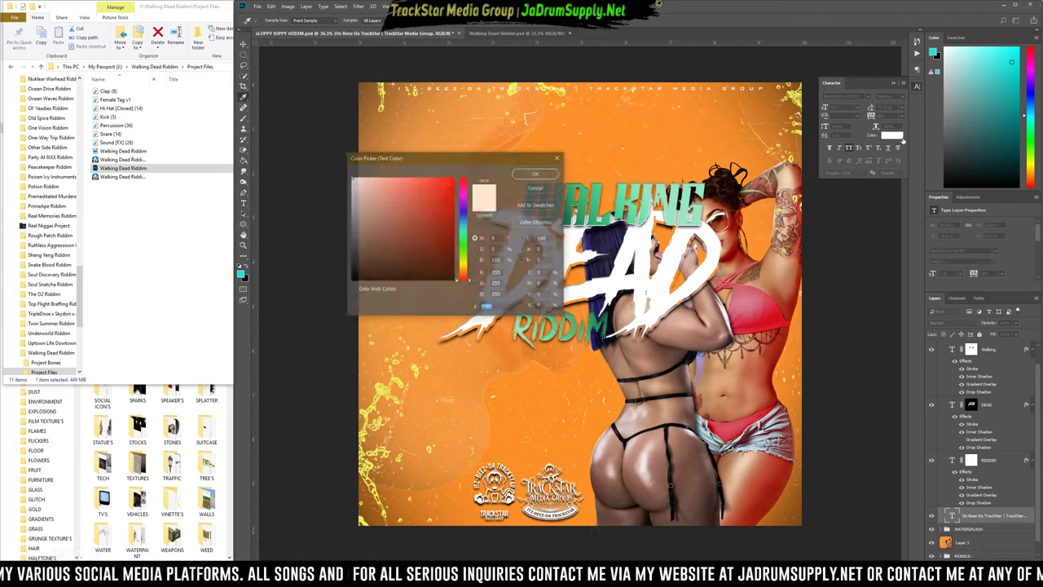
{"action": "left_click_drag", "start_coordinate": [408, 249], "coordinate": [317, 305]}
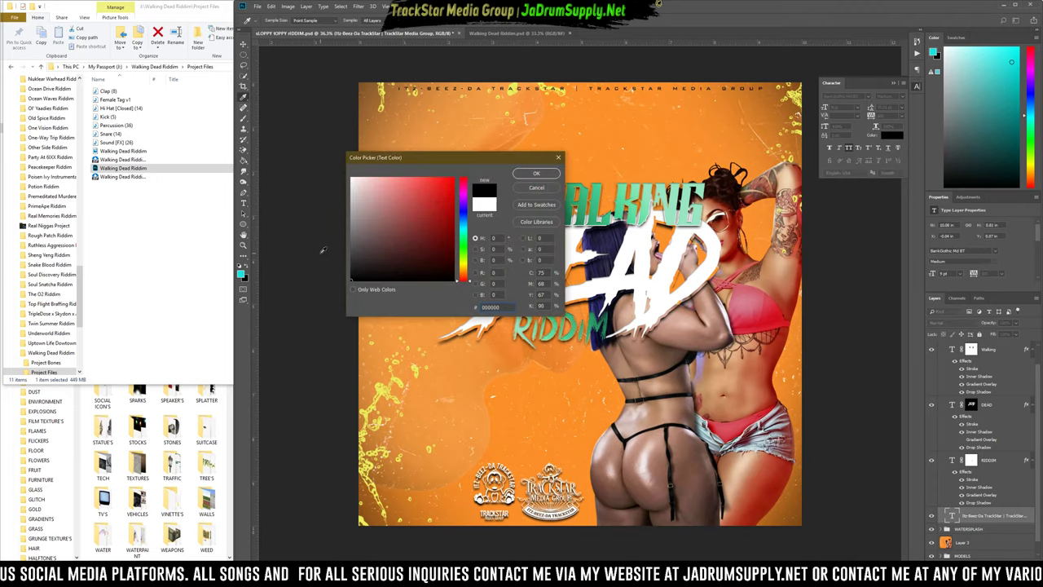
{"action": "left_click_drag", "start_coordinate": [410, 240], "coordinate": [454, 177]}
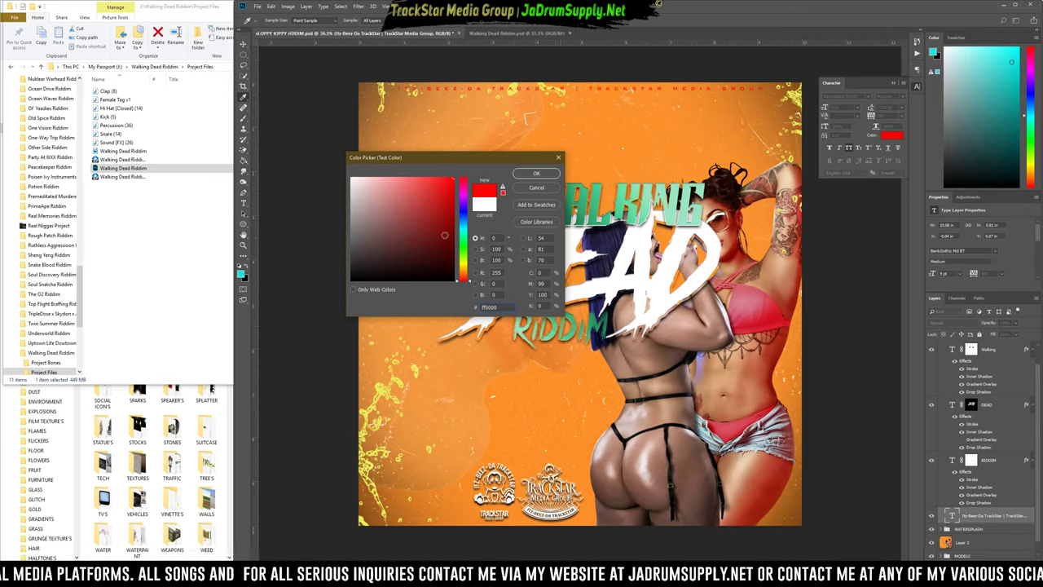
{"action": "left_click", "coordinate": [462, 252]}
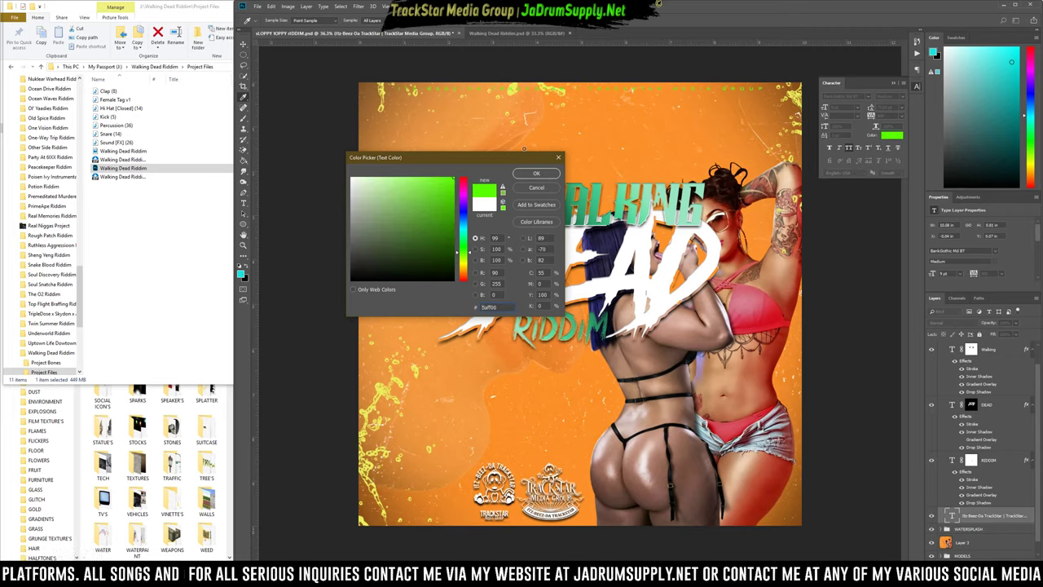
{"action": "key", "text": "Escape"}
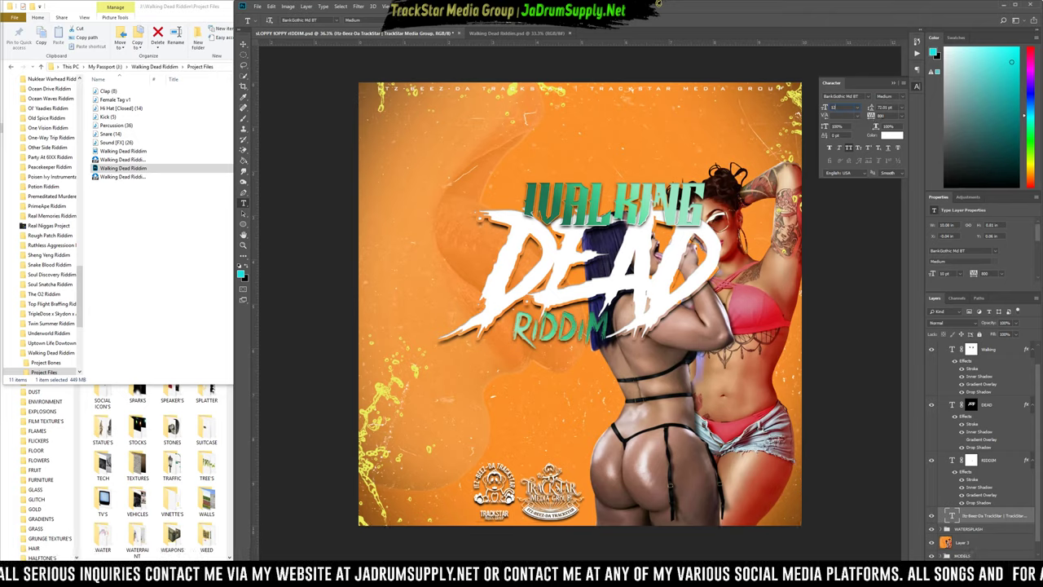
Set the credit line text's font size to 12 pt and its tracking to 400.
{"action": "left_click_drag", "start_coordinate": [891, 116], "coordinate": [806, 115]}
{"action": "type", "text": "400"}
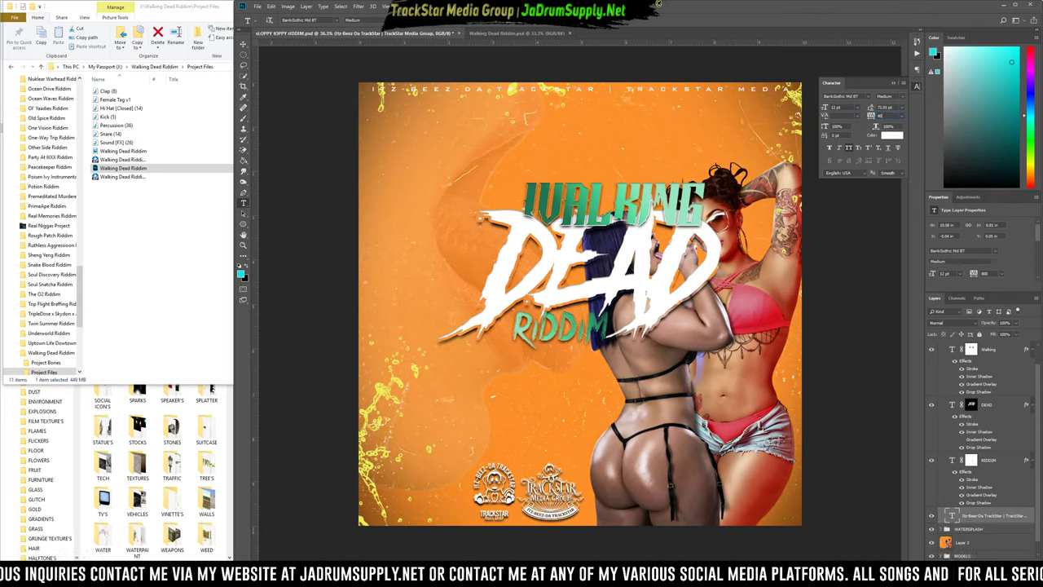
{"action": "key", "text": "Return"}
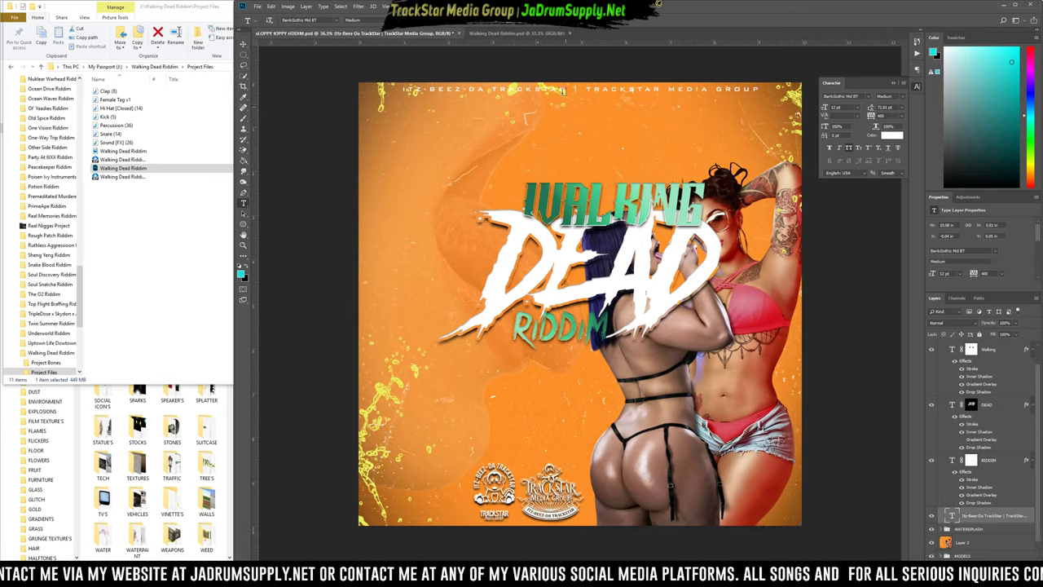
Add a Drop Shadow layer effect to the credit line text layer.
{"action": "right_click", "coordinate": [964, 515]}
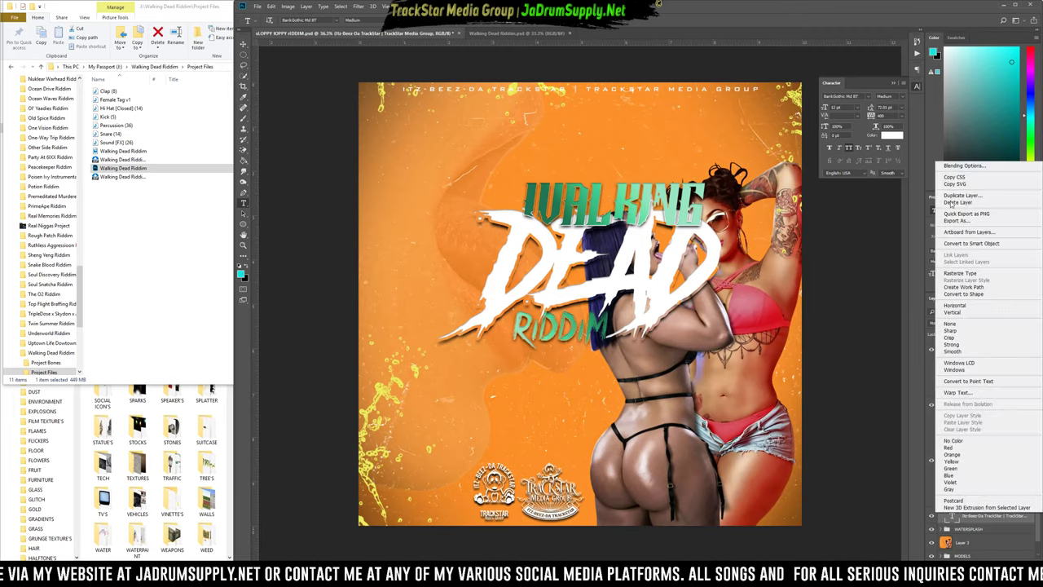
{"action": "left_click", "coordinate": [972, 166]}
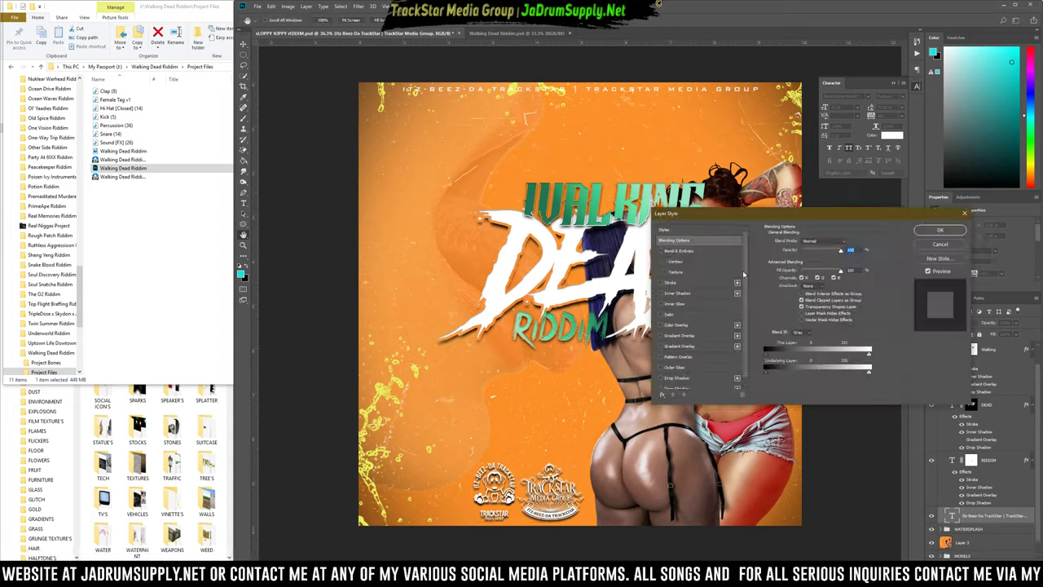
{"action": "scroll", "coordinate": [686, 368], "scroll_direction": "down", "scroll_amount": 1}
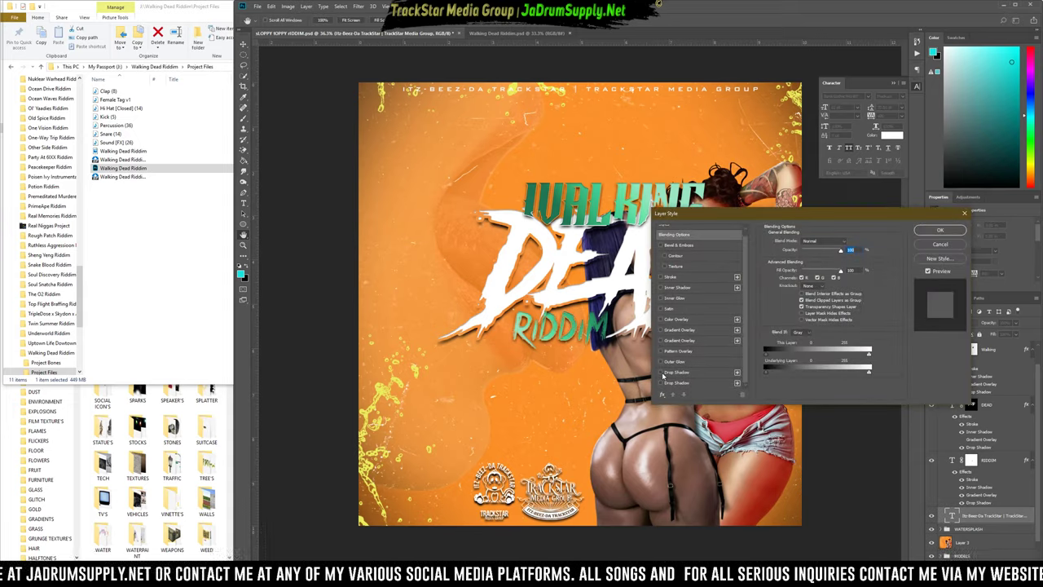
{"action": "left_click", "coordinate": [661, 372]}
{"action": "left_click", "coordinate": [675, 372]}
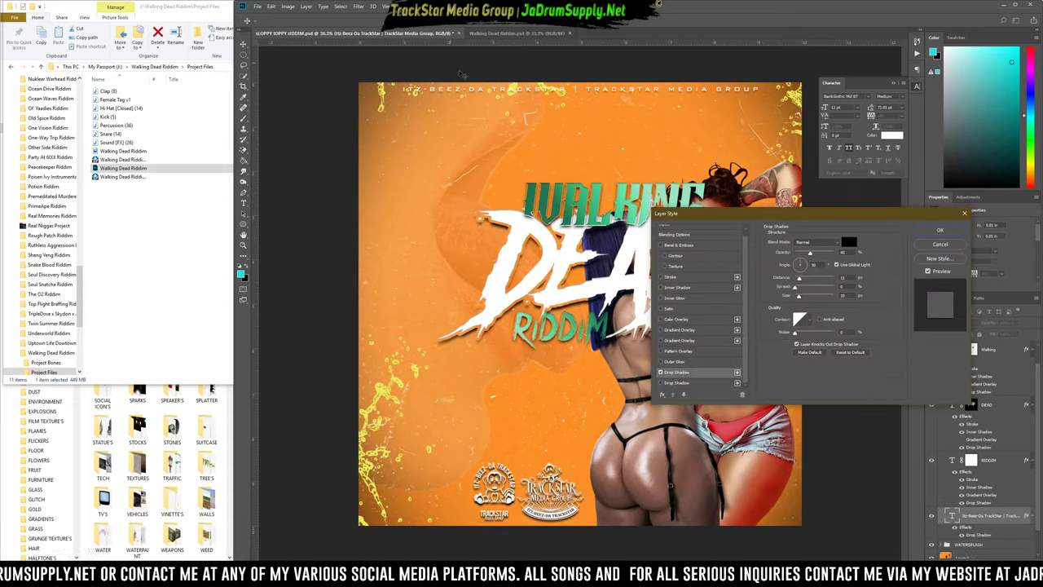
{"action": "left_click", "coordinate": [661, 372]}
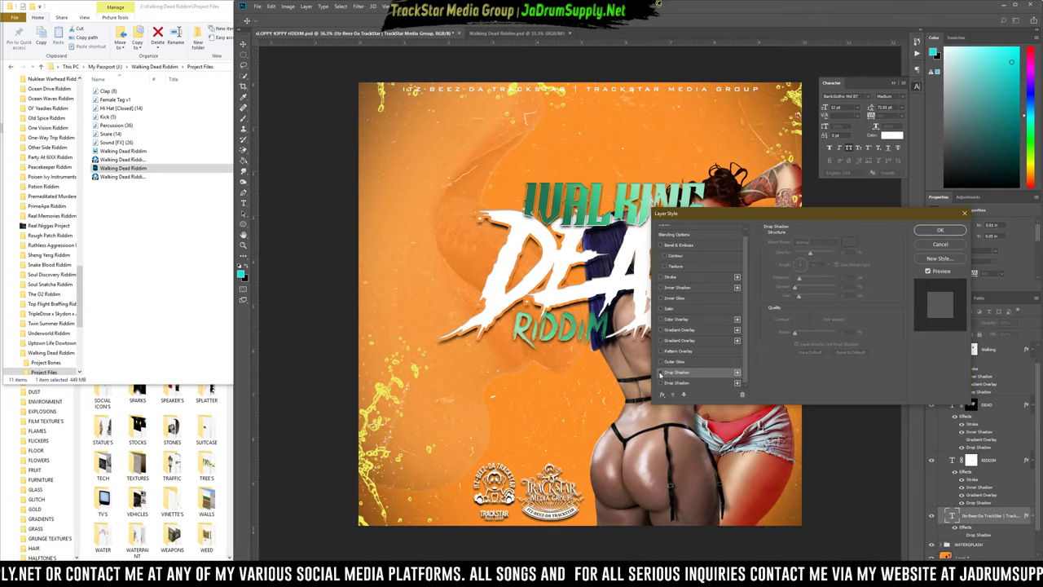
{"action": "left_click", "coordinate": [660, 372]}
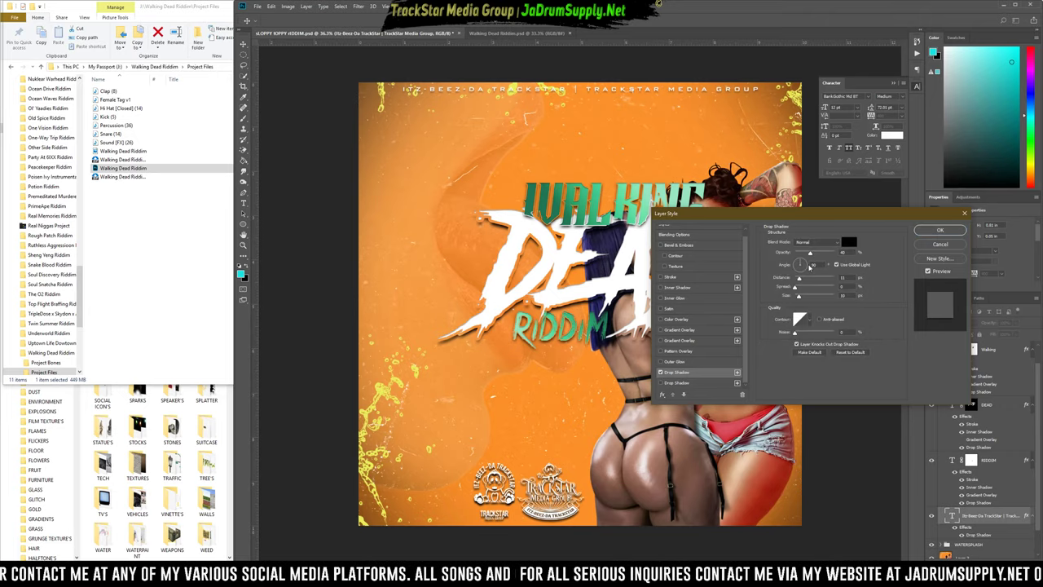
Set the credit line's drop shadow to 25% opacity, 45° angle, 12 px distance and 7 px size.
{"action": "left_click_drag", "start_coordinate": [811, 255], "coordinate": [813, 255]}
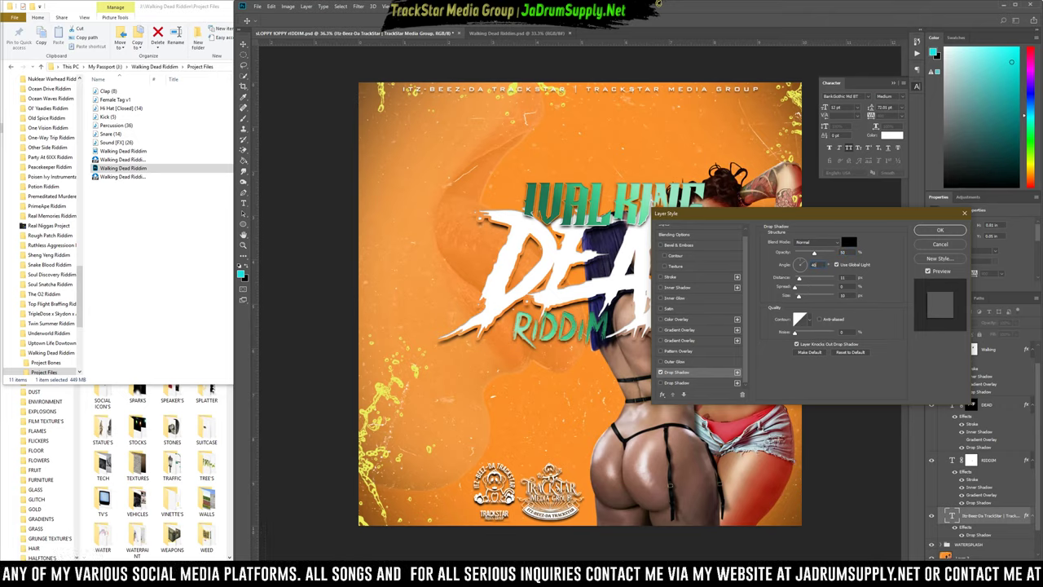
{"action": "type", "text": "45"}
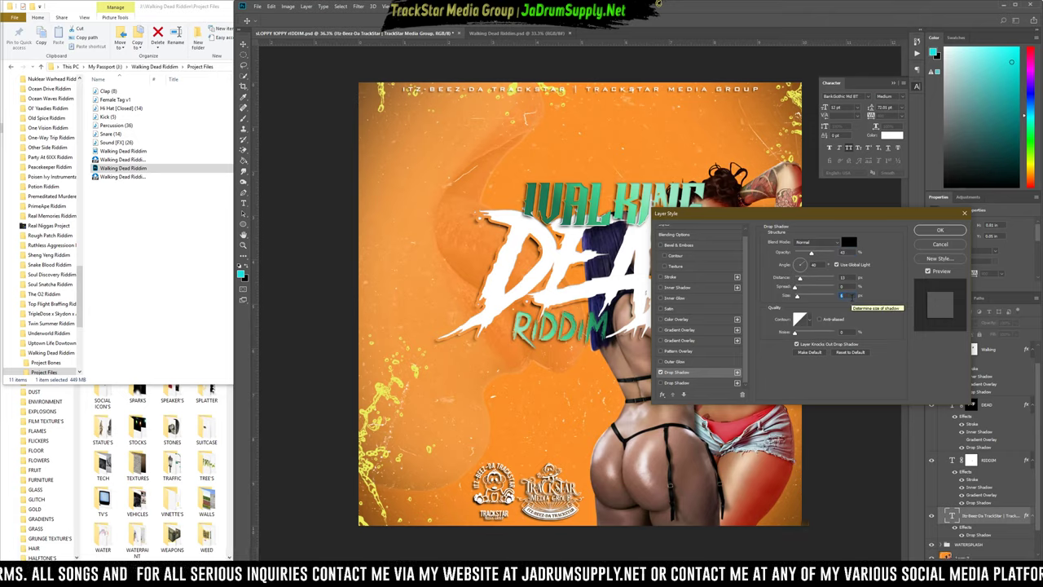
{"action": "left_click_drag", "start_coordinate": [849, 253], "coordinate": [800, 252]}
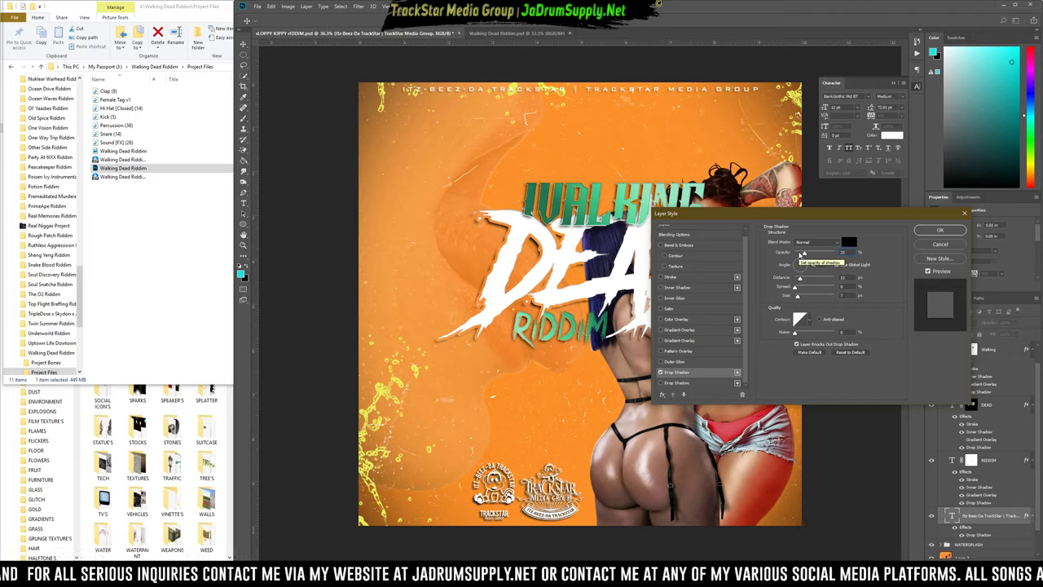
{"action": "key", "text": "Return"}
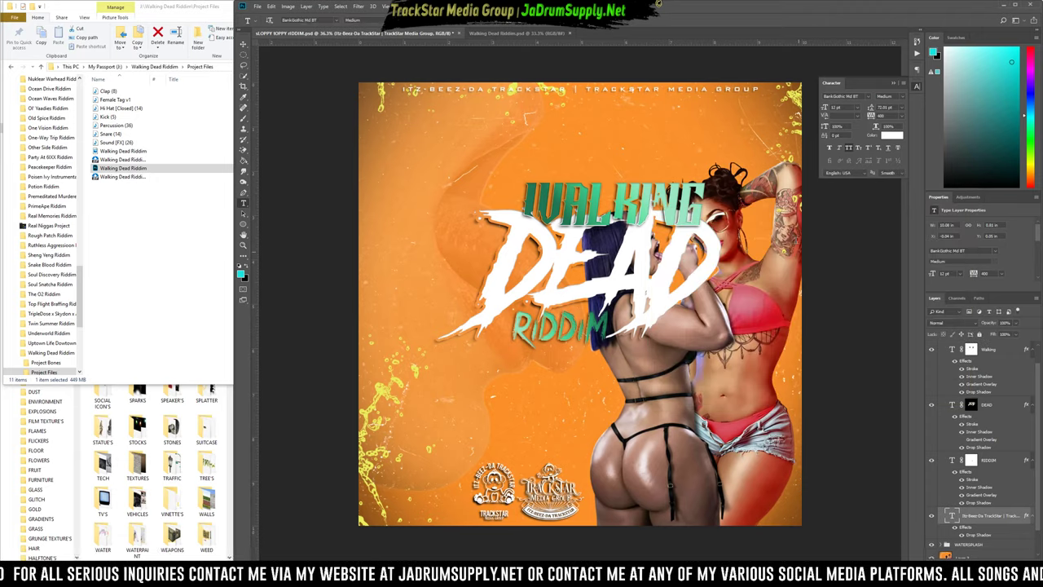
{"action": "left_click", "coordinate": [600, 210]}
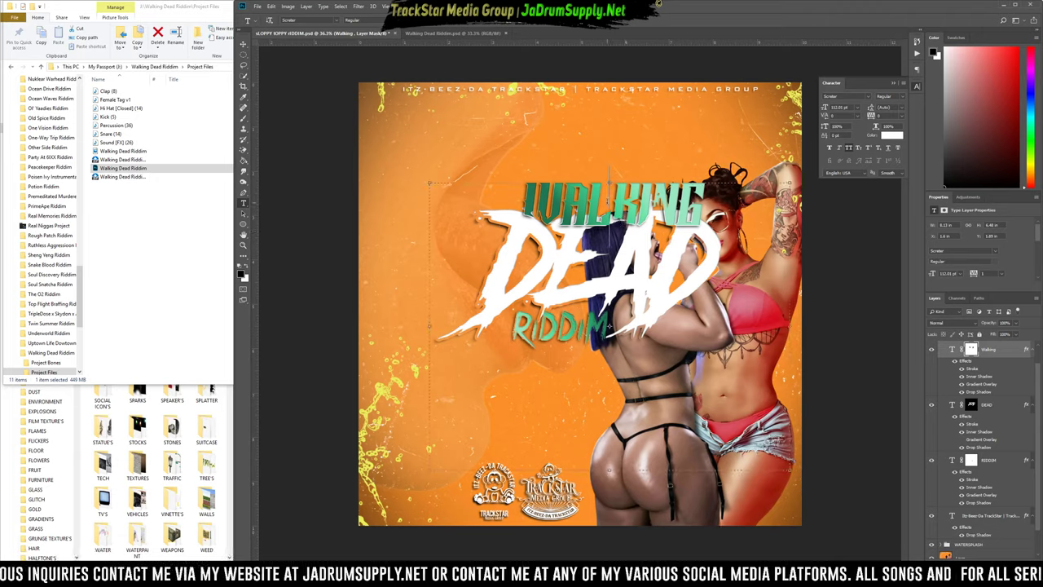
{"action": "key", "text": "ctrl+t"}
{"action": "key", "text": "ctrl+a"}
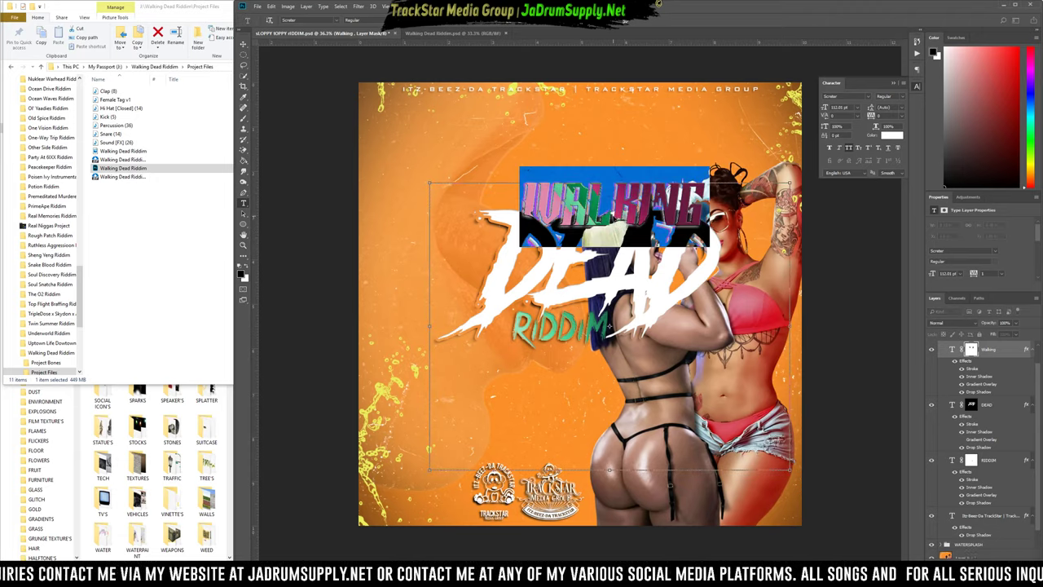
{"action": "key", "text": "ctrl+Return"}
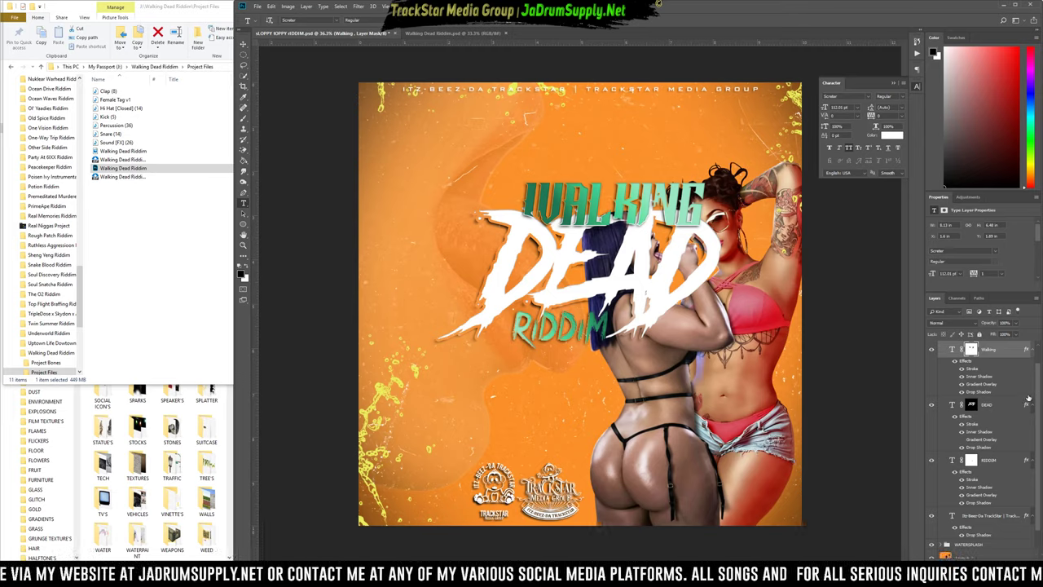
Delete the DEAD and RIDDIM text layers and disable the layer mask on the Walking text layer.
{"action": "left_click", "coordinate": [1014, 405]}
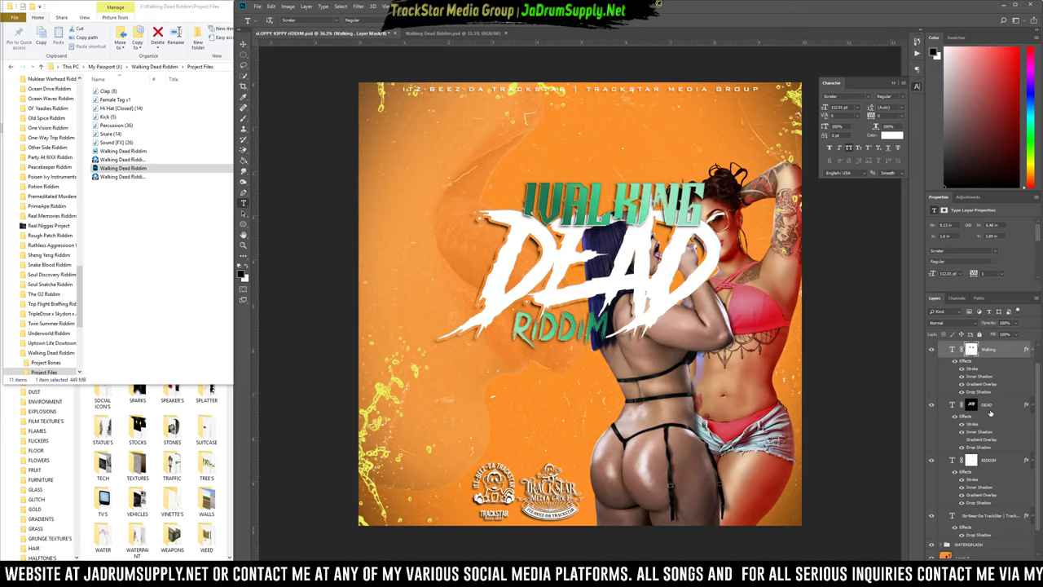
{"action": "key", "text": "Delete"}
{"action": "left_click", "coordinate": [988, 426]}
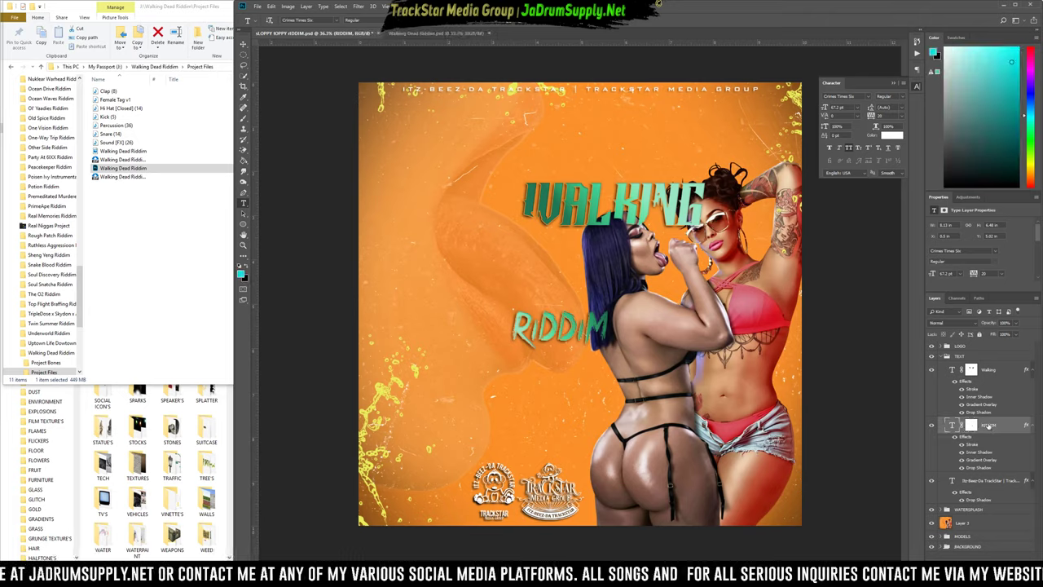
{"action": "key", "text": "Delete"}
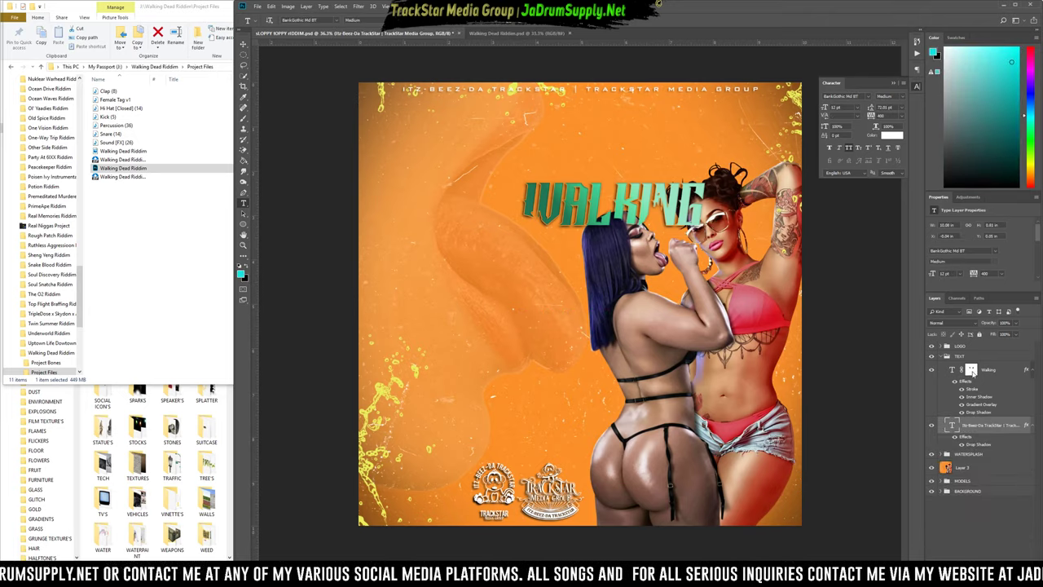
{"action": "right_click", "coordinate": [973, 373]}
{"action": "left_click", "coordinate": [983, 376]}
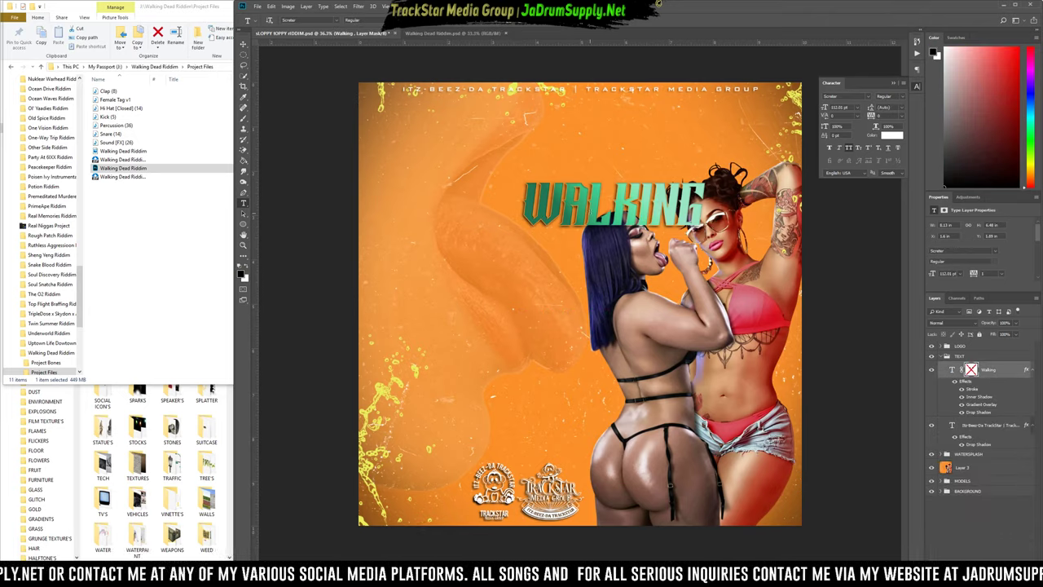
Move the WALKING title into the artwork's upper-left area and rotate it about 11° counterclockwise.
{"action": "left_click_drag", "start_coordinate": [591, 213], "coordinate": [464, 200]}
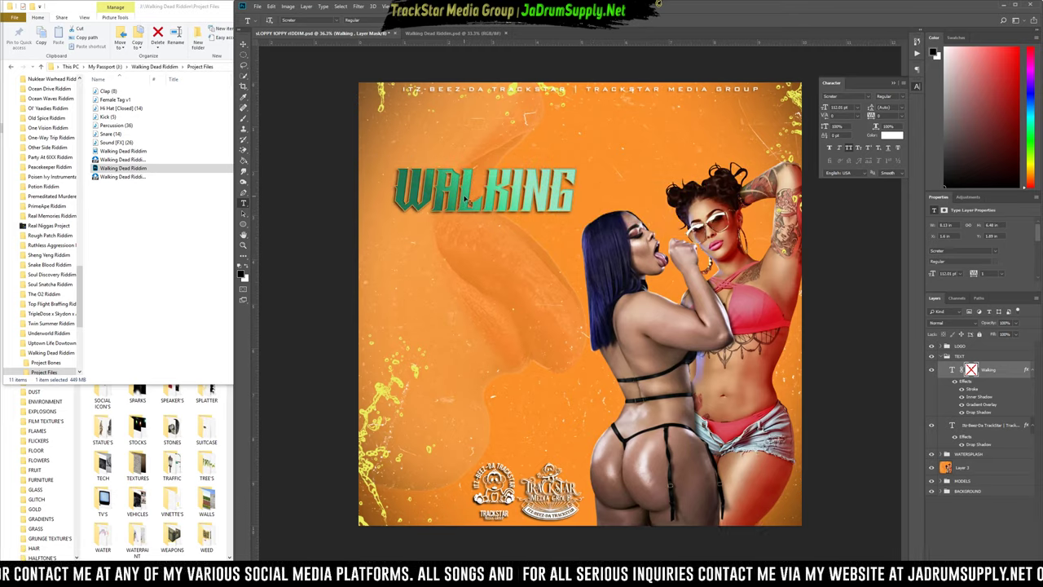
{"action": "key", "text": "ctrl+t"}
{"action": "left_click_drag", "start_coordinate": [692, 204], "coordinate": [709, 174]}
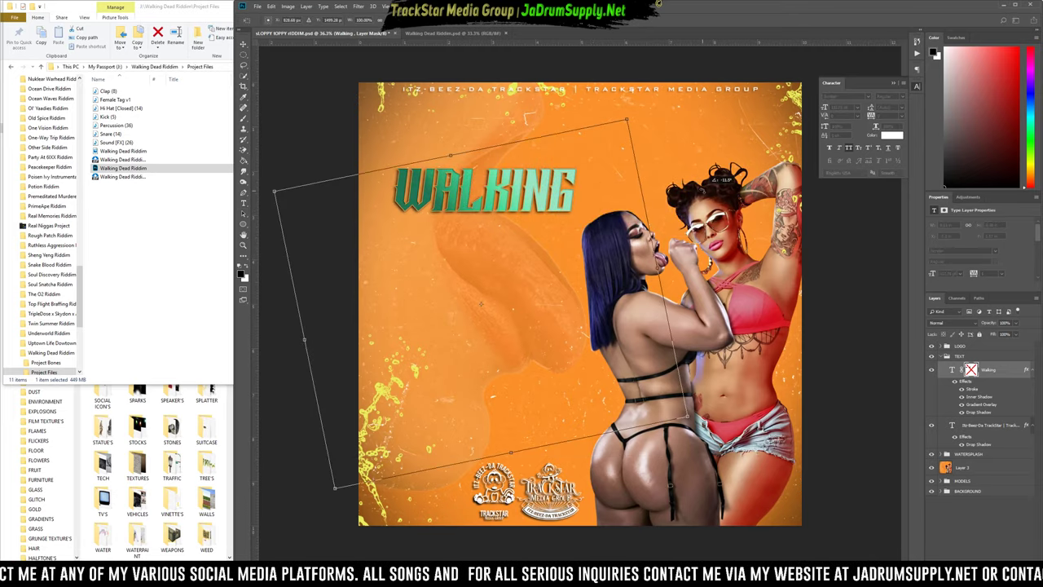
{"action": "key", "text": "Return"}
{"action": "key", "text": "t"}
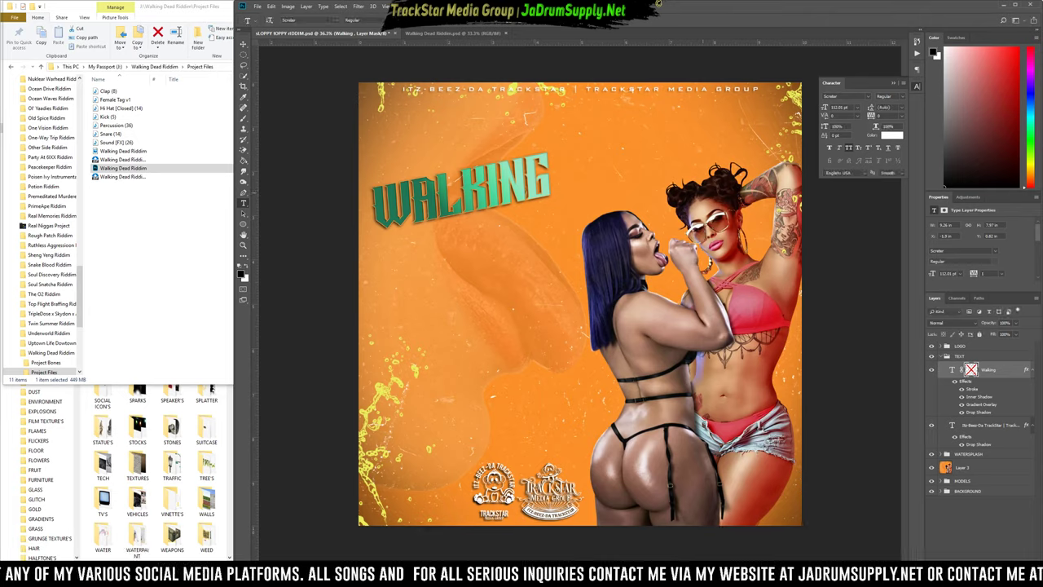
{"action": "left_click_drag", "start_coordinate": [527, 198], "coordinate": [536, 202]}
Replace the WALKING title text with SLOPPY.
{"action": "left_click", "coordinate": [463, 185]}
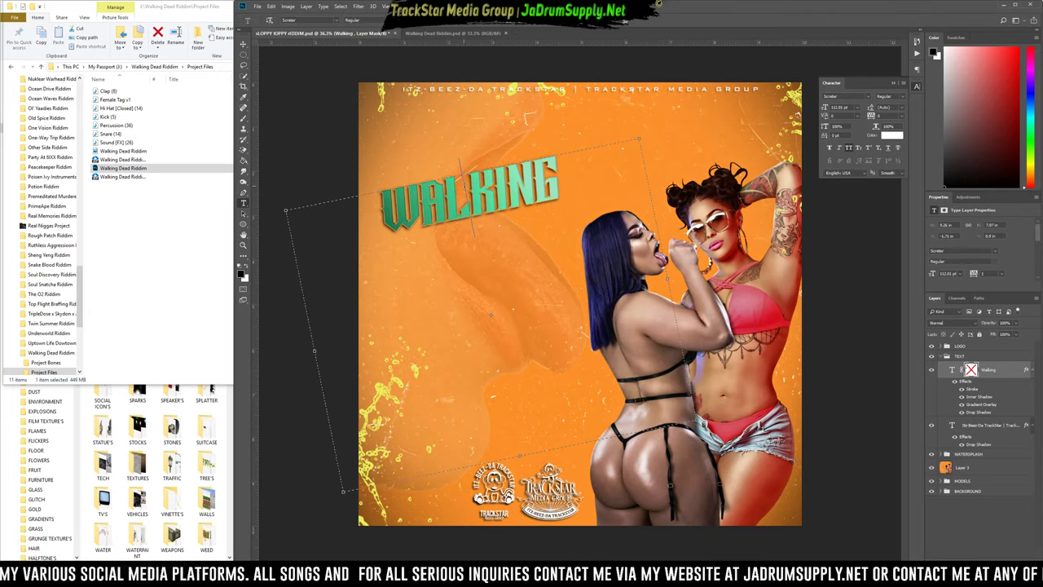
{"action": "double_click", "coordinate": [473, 210]}
{"action": "type", "text": "SLOP"}
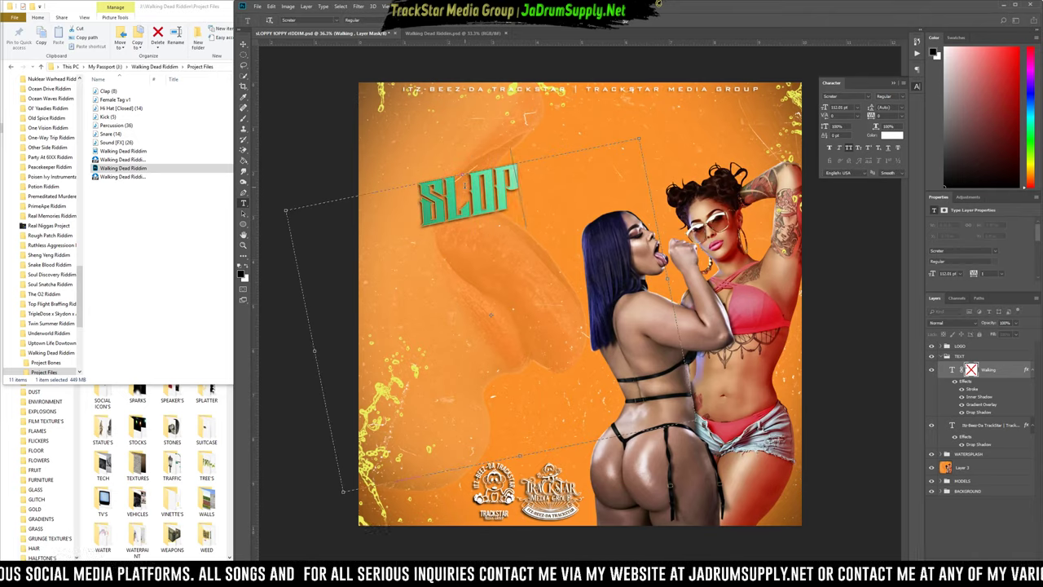
{"action": "type", "text": "PY"}
{"action": "key", "text": "ctrl+Return"}
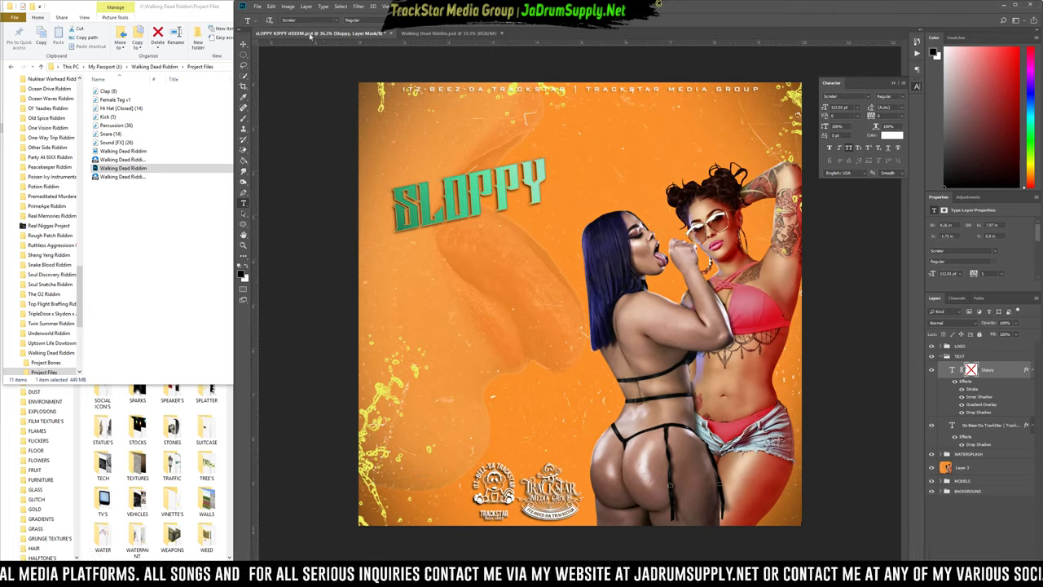
Try other fonts on the SLOPPY title and apply Feast of Flesh BB.
{"action": "left_click", "coordinate": [301, 20]}
{"action": "key", "text": "Down"}
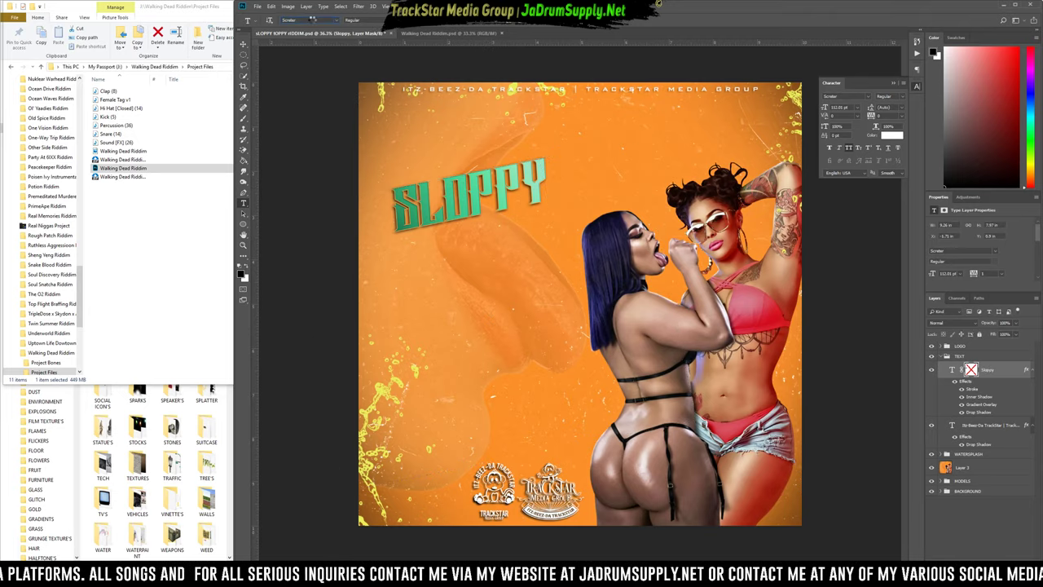
{"action": "key", "text": "Down"}
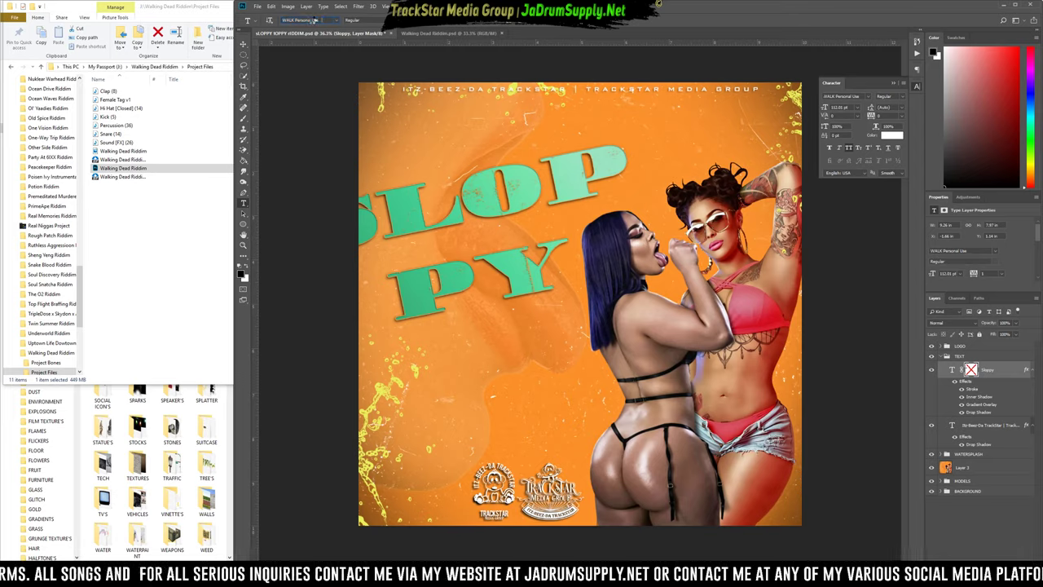
{"action": "key", "text": "Down"}
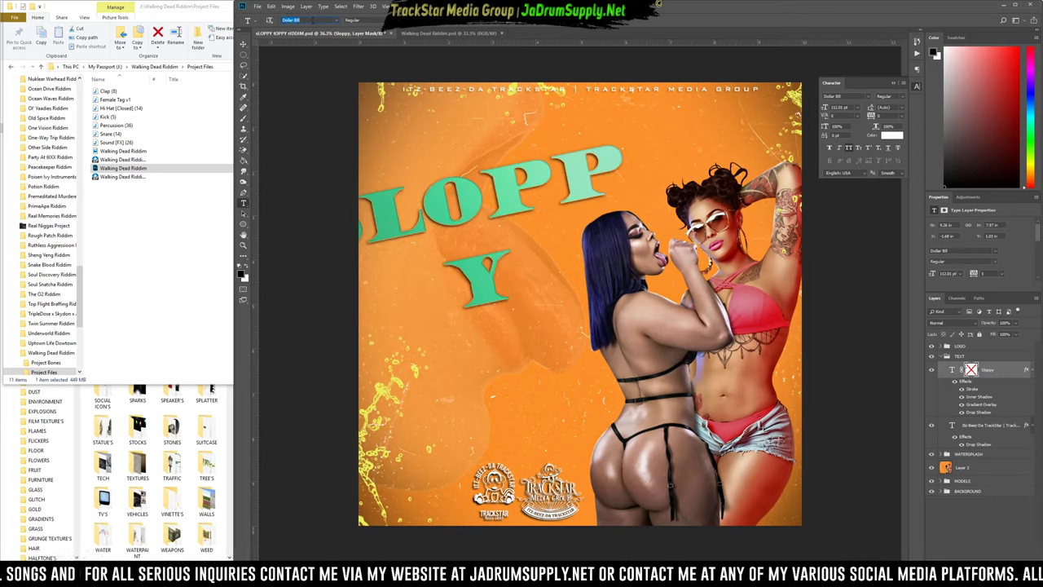
{"action": "key", "text": "Up"}
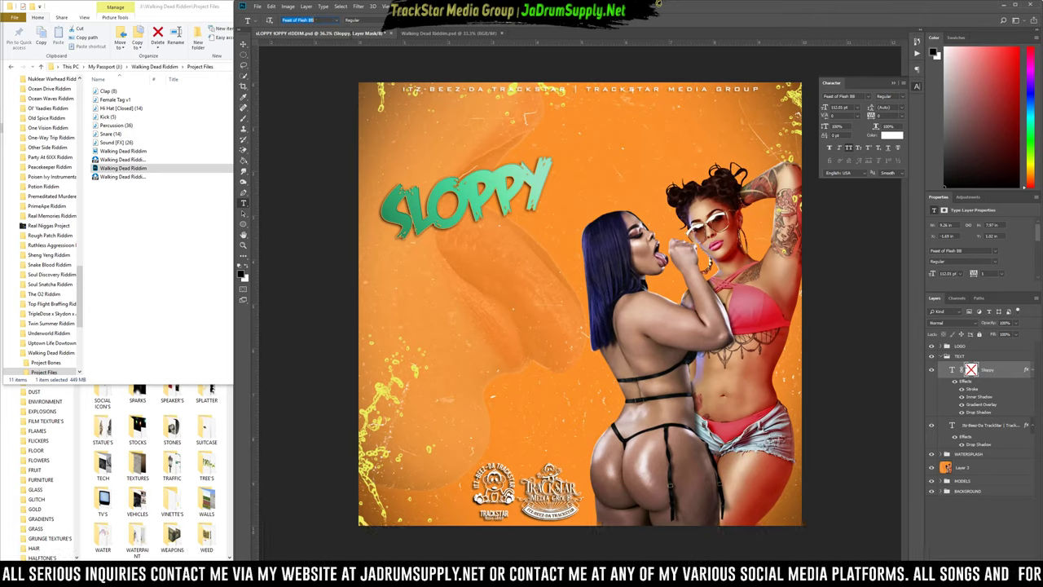
{"action": "key", "text": "Return"}
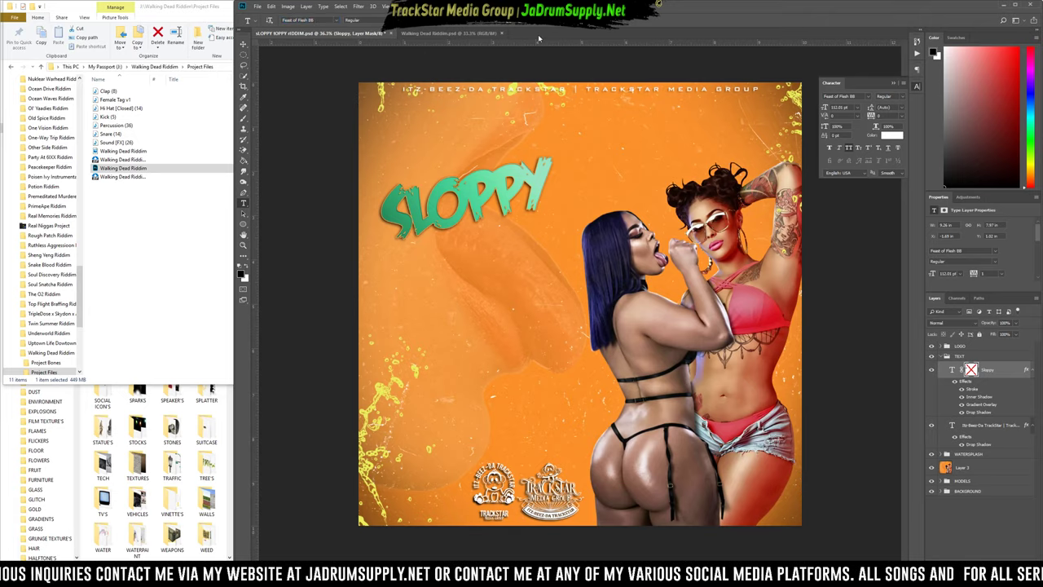
Switch to the web browser and browse Google Images results for "bubble texture".
{"action": "key", "text": "alt+Tab"}
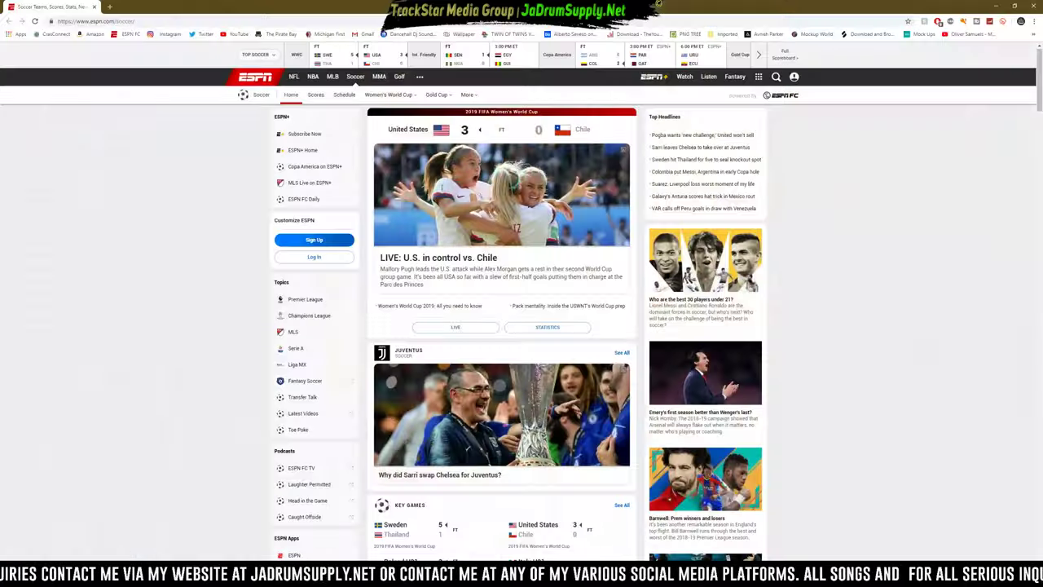
{"action": "left_click", "coordinate": [193, 23]}
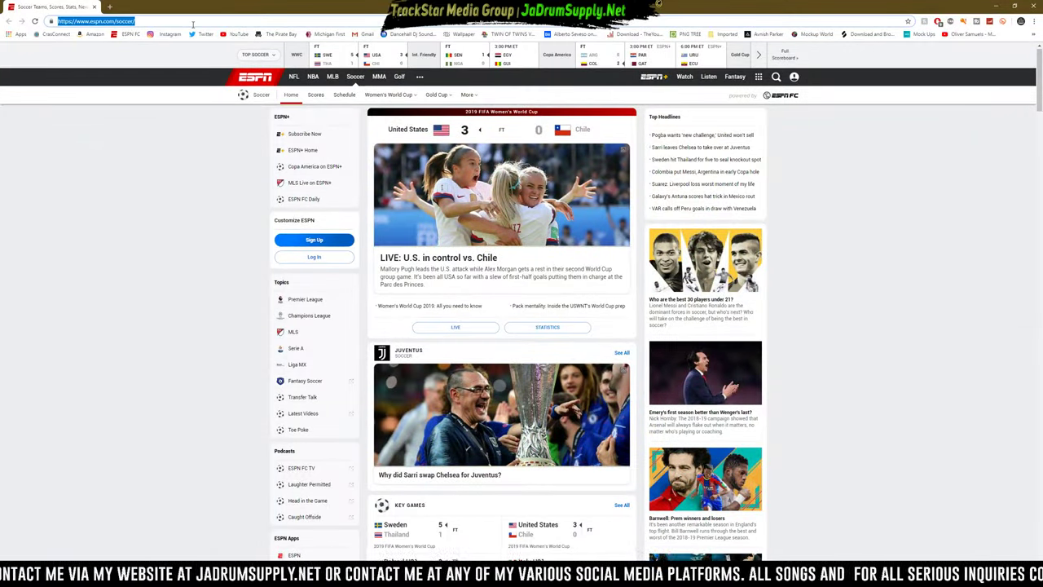
{"action": "type", "text": "bubble "}
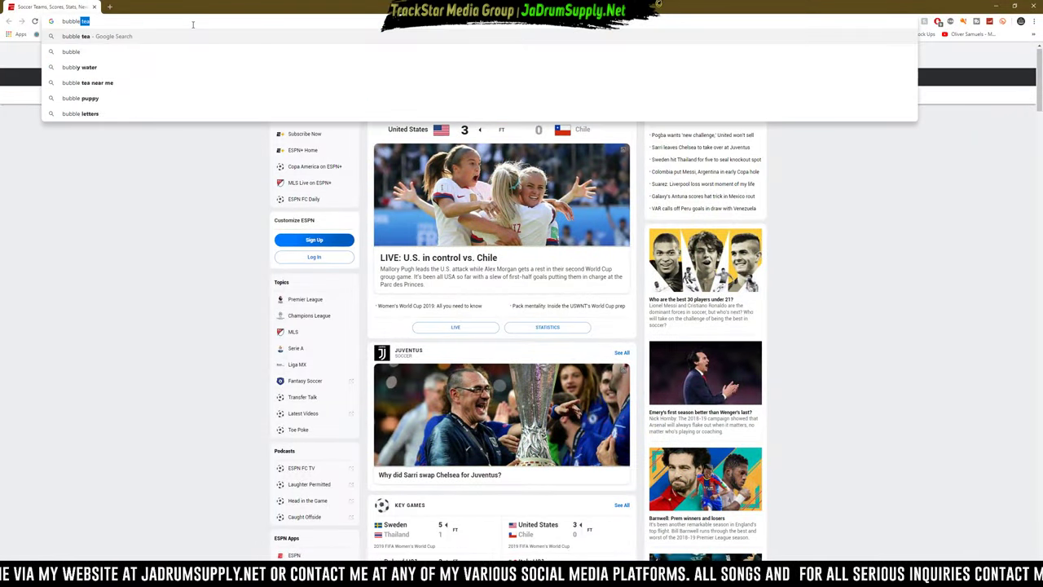
{"action": "type", "text": "texture"}
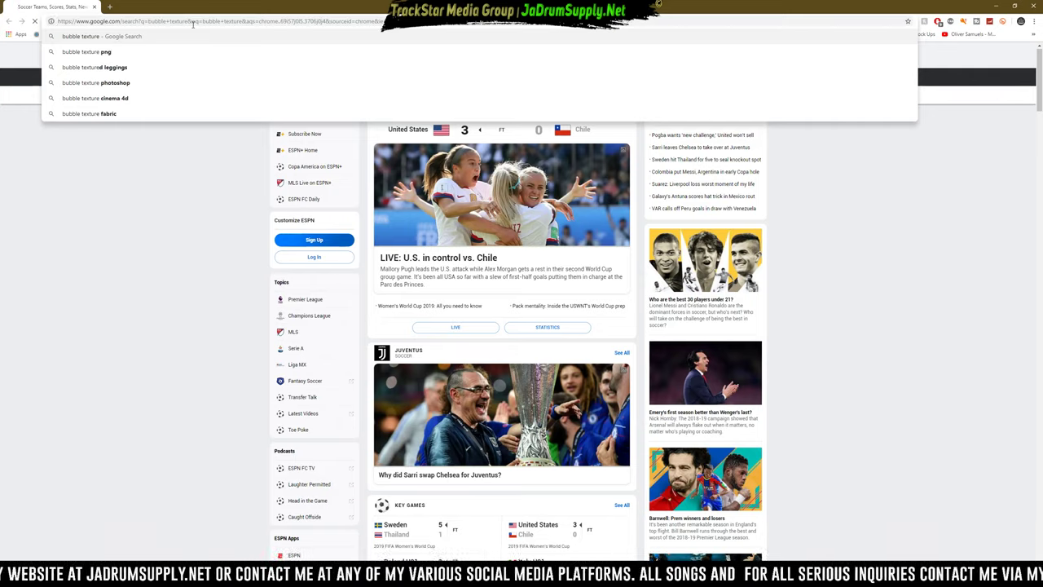
{"action": "key", "text": "Return"}
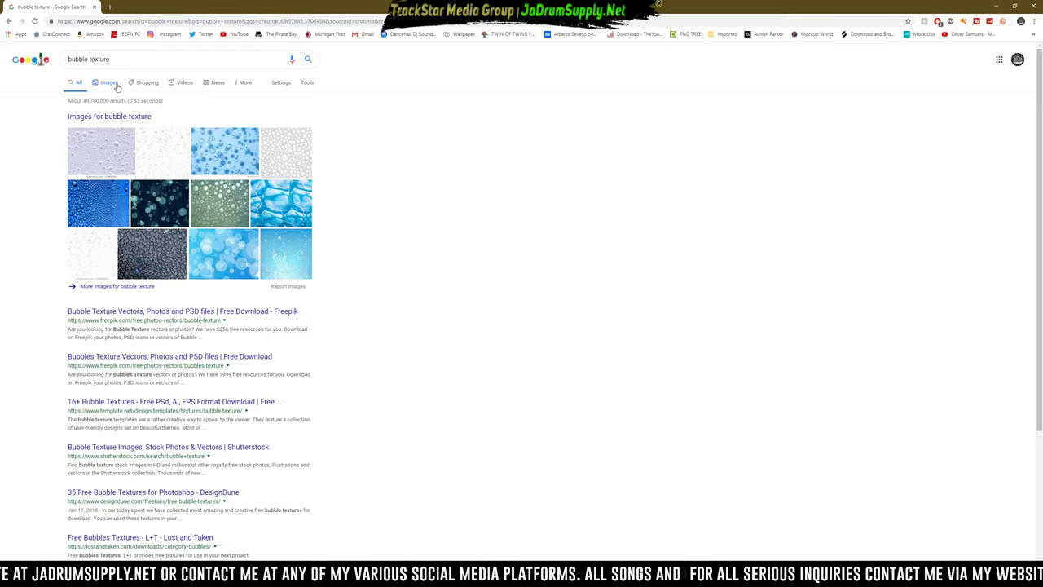
{"action": "left_click", "coordinate": [117, 85]}
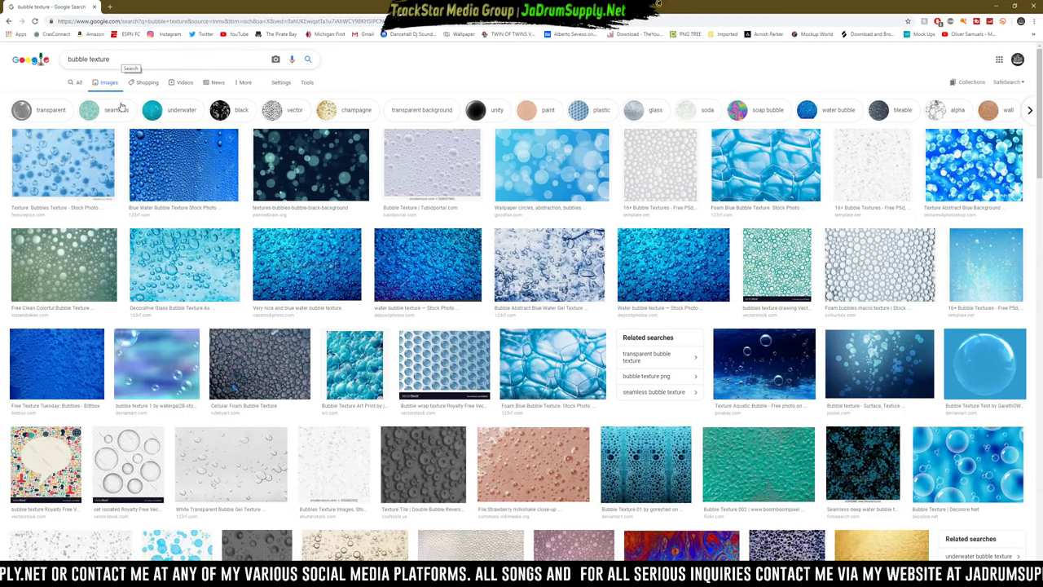
{"action": "scroll", "coordinate": [123, 105], "scroll_direction": "down", "scroll_amount": 3}
{"action": "scroll", "coordinate": [151, 210], "scroll_direction": "up", "scroll_amount": 3}
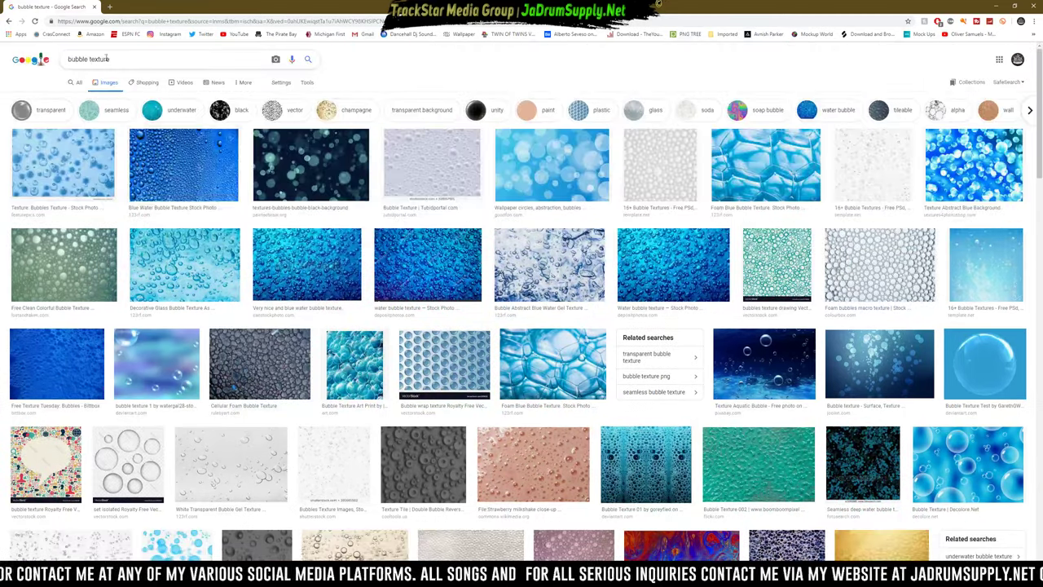
Search Google Images for "glossy text" to look at text effects, and return to Photoshop.
{"action": "left_click_drag", "start_coordinate": [127, 63], "coordinate": [3, 64]}
{"action": "type", "text": "glo"}
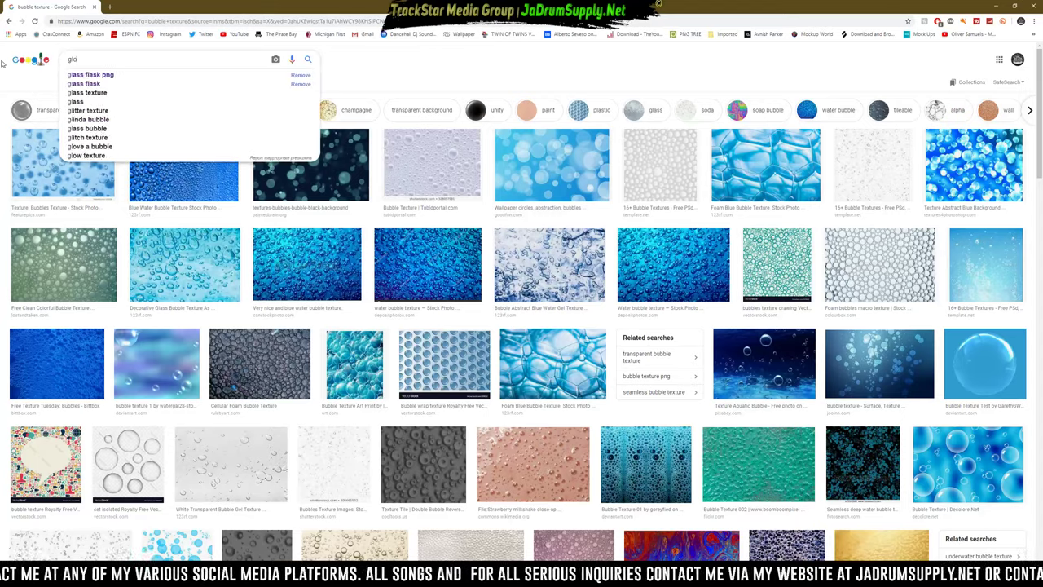
{"action": "type", "text": "ssy text"}
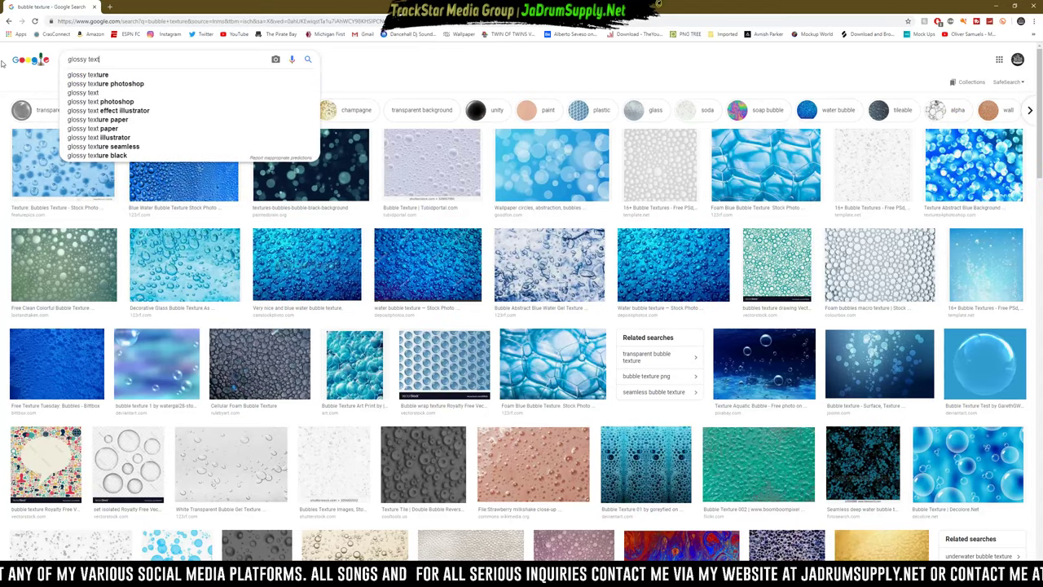
{"action": "key", "text": "Return"}
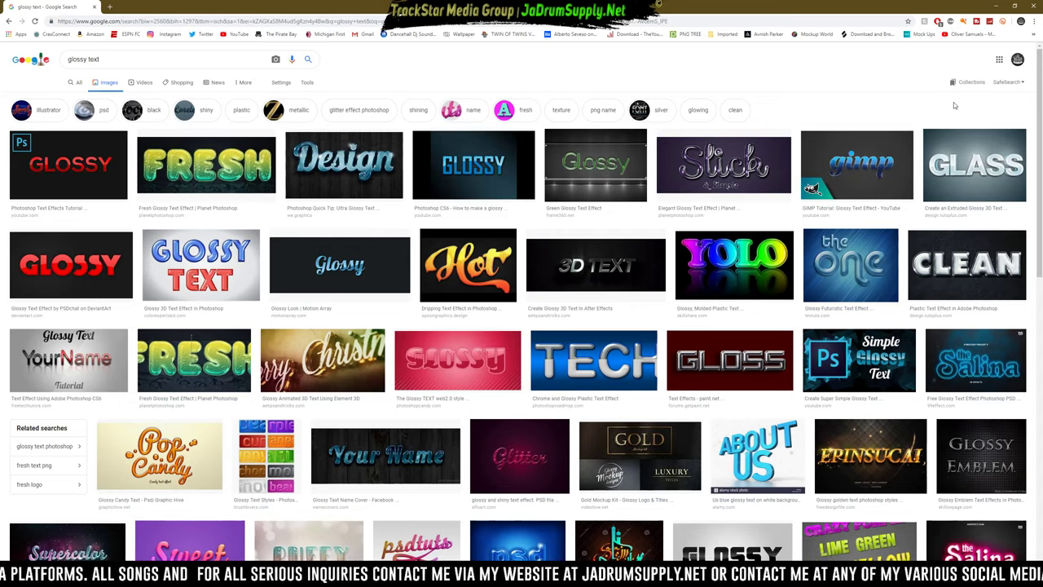
{"action": "left_click", "coordinate": [995, 7]}
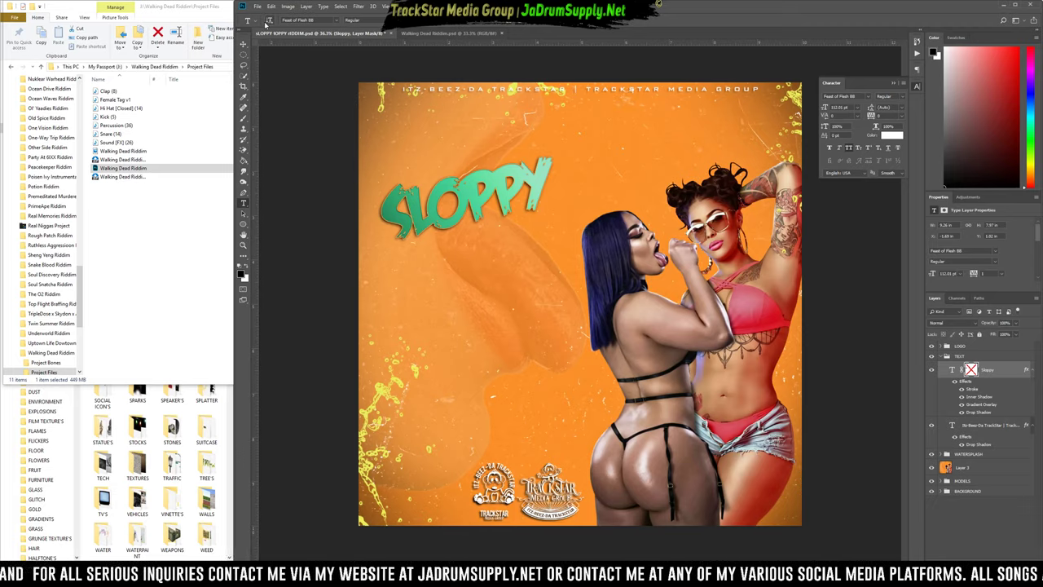
Undo the SLOPPY title's last size reduction and shift the title up and right so it fits fully inside the artwork.
{"action": "key", "text": "ctrl+z"}
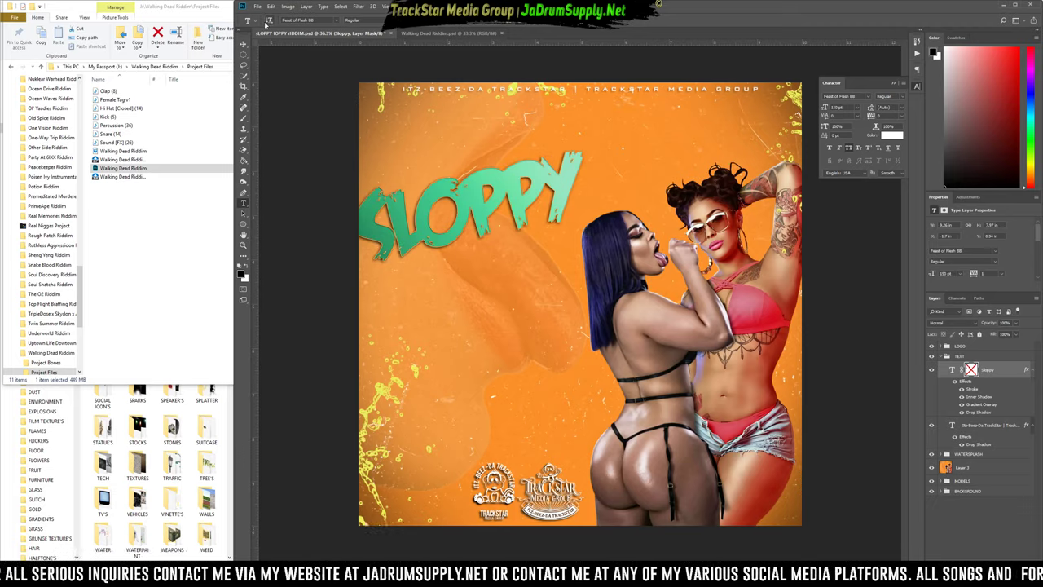
{"action": "left_click_drag", "start_coordinate": [493, 199], "coordinate": [519, 180]}
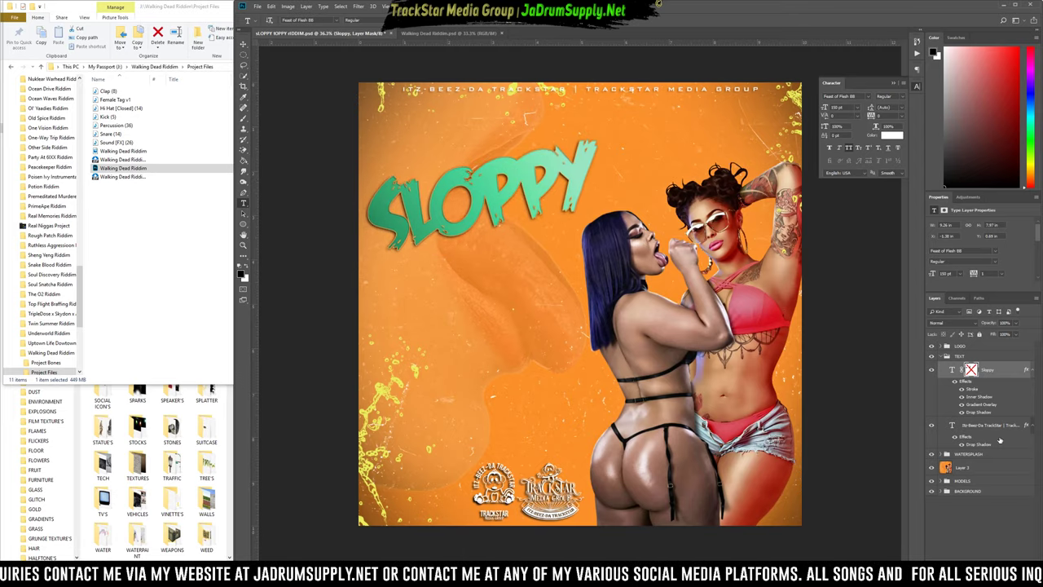
Delete the Sloppy layer's disabled mask, and in its layer style enable Bevel & Emboss and switch off Inner Shadow.
{"action": "right_click", "coordinate": [971, 373]}
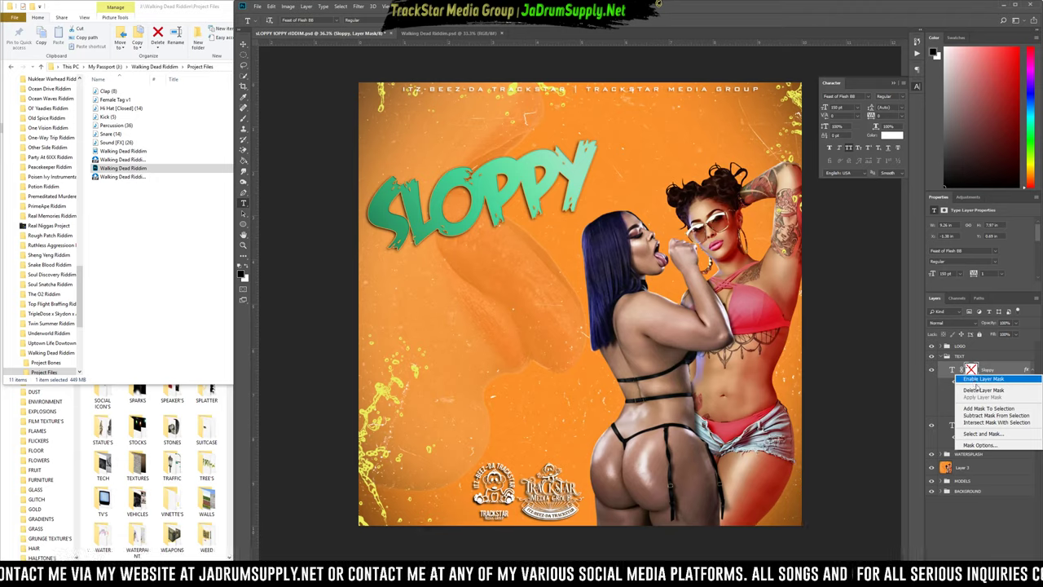
{"action": "left_click", "coordinate": [979, 390]}
{"action": "double_click", "coordinate": [964, 380]}
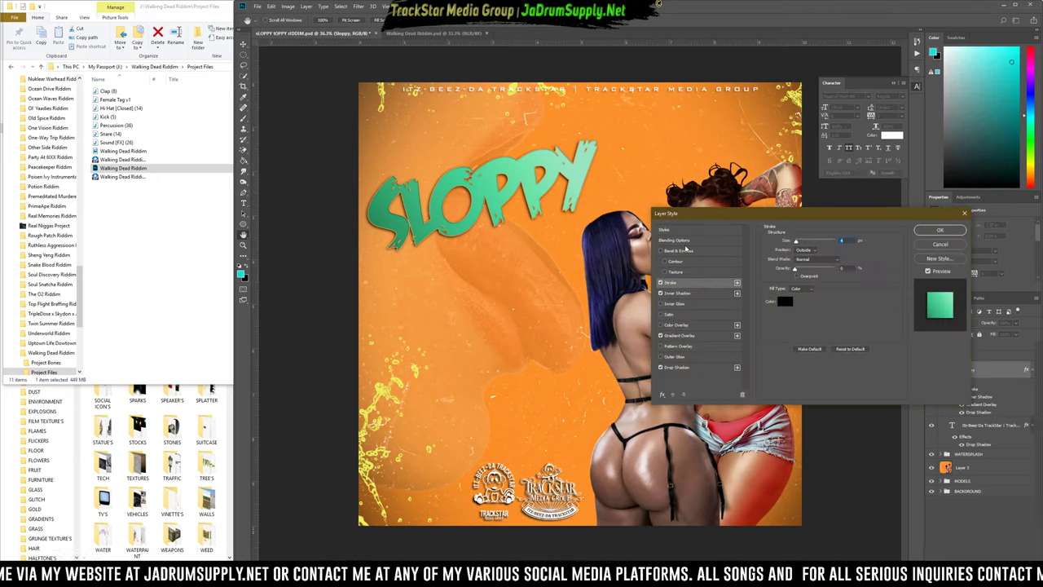
{"action": "left_click", "coordinate": [661, 251]}
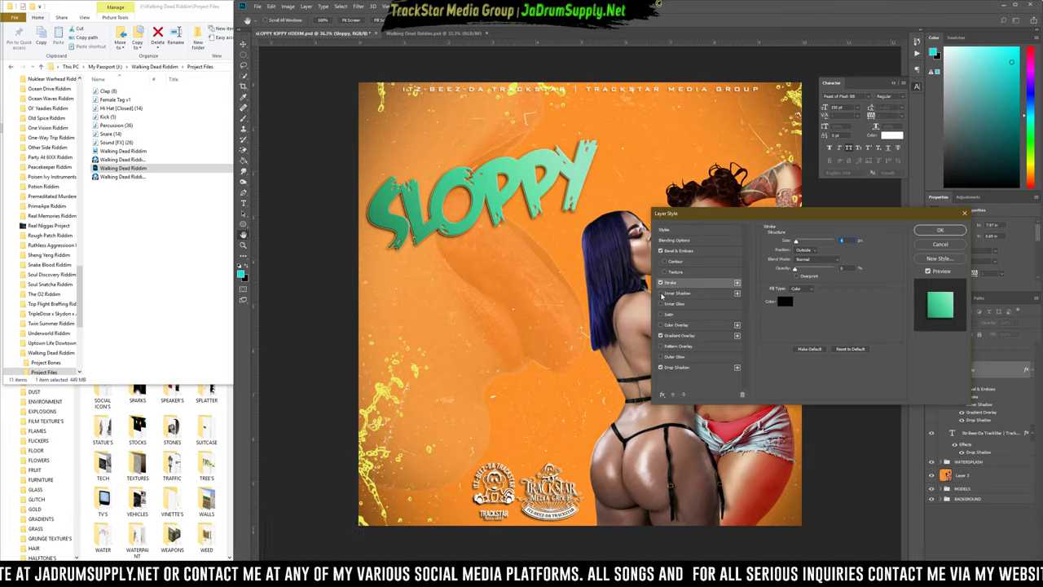
Change the title's Gradient Overlay to the pastel peach-to-pink preset and turn off its Drop Shadow.
{"action": "left_click", "coordinate": [661, 335]}
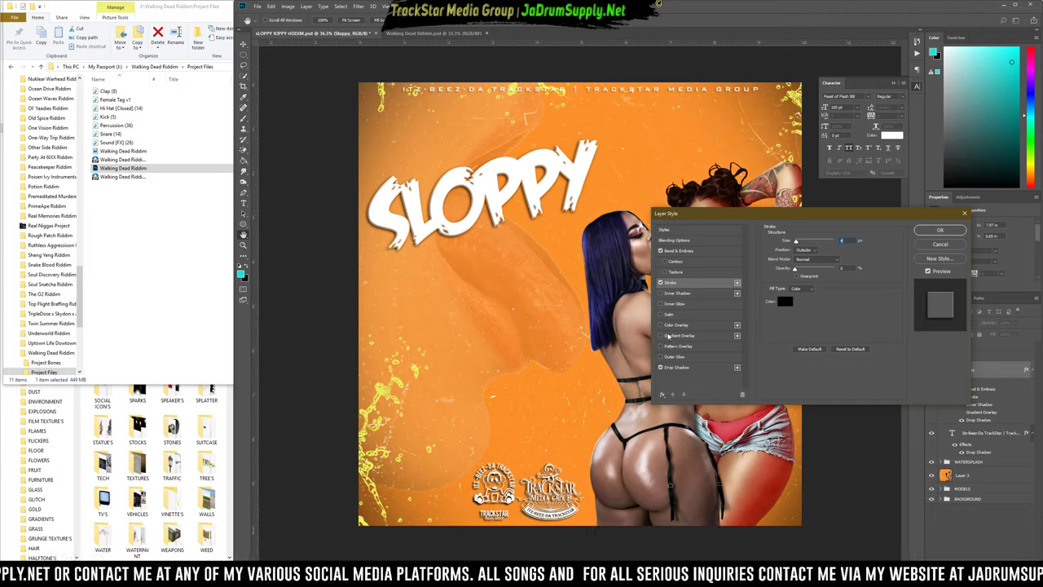
{"action": "left_click", "coordinate": [676, 336]}
{"action": "left_click", "coordinate": [821, 260]}
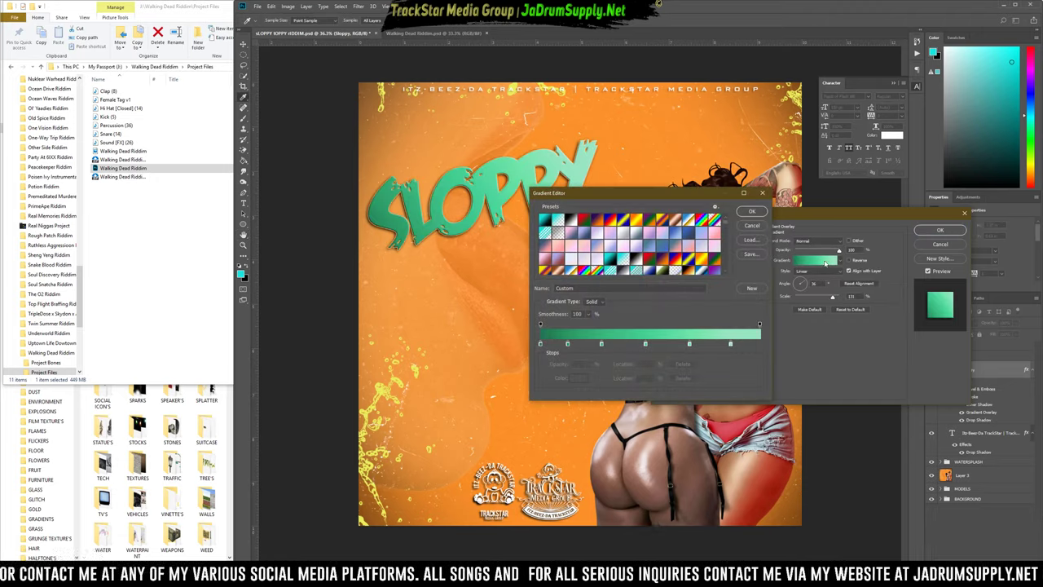
{"action": "left_click", "coordinate": [595, 246]}
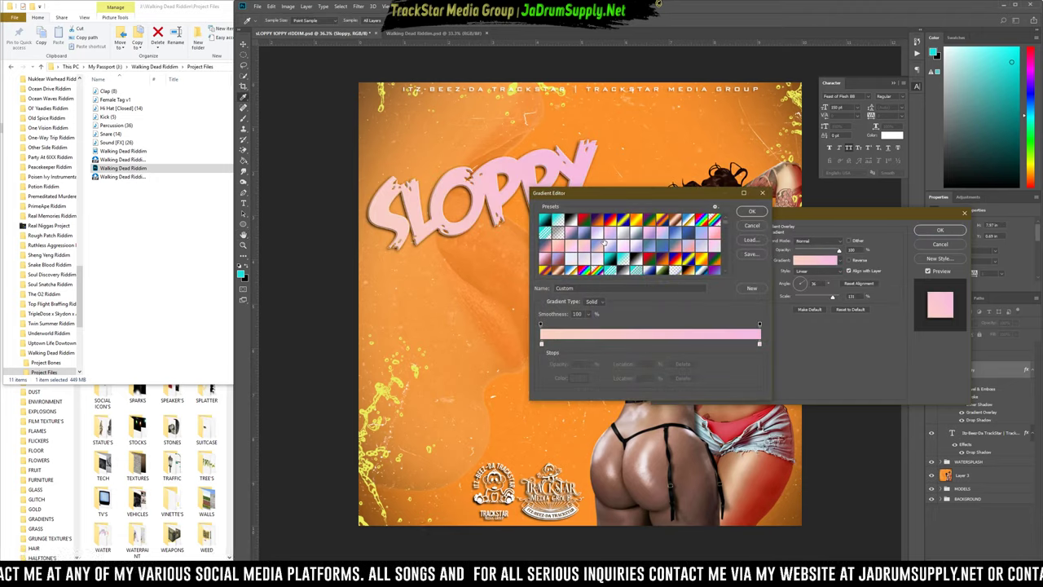
{"action": "key", "text": "Return"}
{"action": "left_click", "coordinate": [660, 368]}
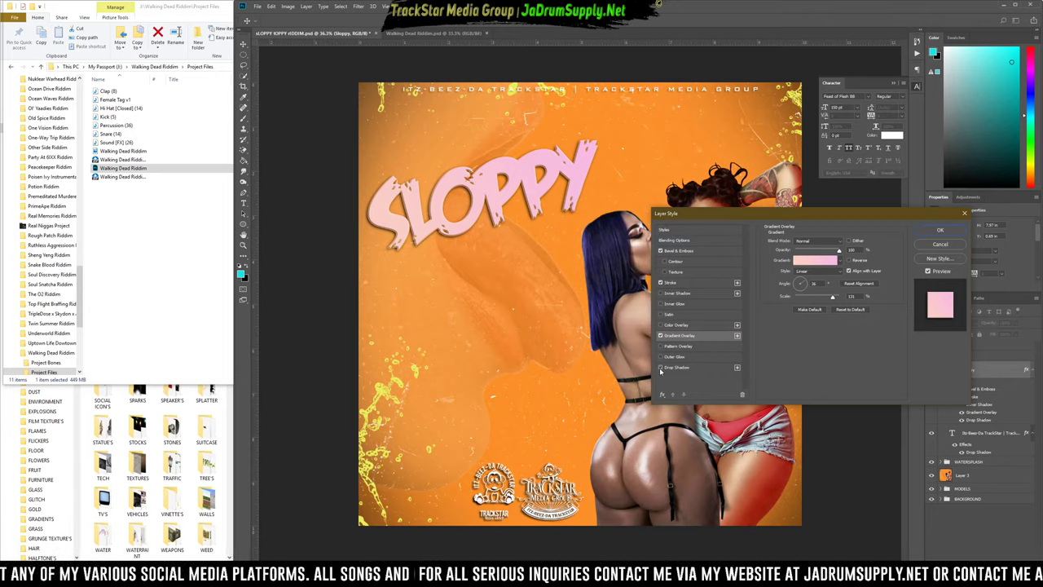
Increase the title's bevel depth, with size 65 px, soften 16 px, and highlight mode Normal at 100% opacity.
{"action": "left_click", "coordinate": [677, 253]}
{"action": "mouse_move", "coordinate": [807, 262]}
{"action": "left_mouse_down"}
{"action": "mouse_move", "coordinate": [847, 262]}
{"action": "mouse_move", "coordinate": [813, 262]}
{"action": "mouse_move", "coordinate": [814, 278]}
{"action": "mouse_move", "coordinate": [801, 278]}
{"action": "mouse_move", "coordinate": [810, 276]}
{"action": "left_mouse_up"}
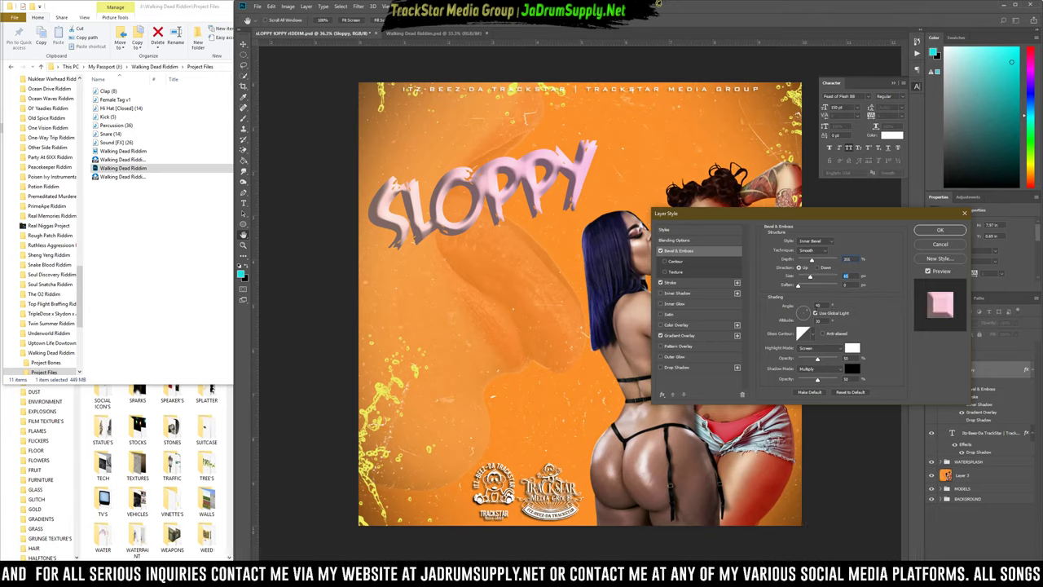
{"action": "left_click", "coordinate": [808, 347]}
{"action": "left_click", "coordinate": [809, 358]}
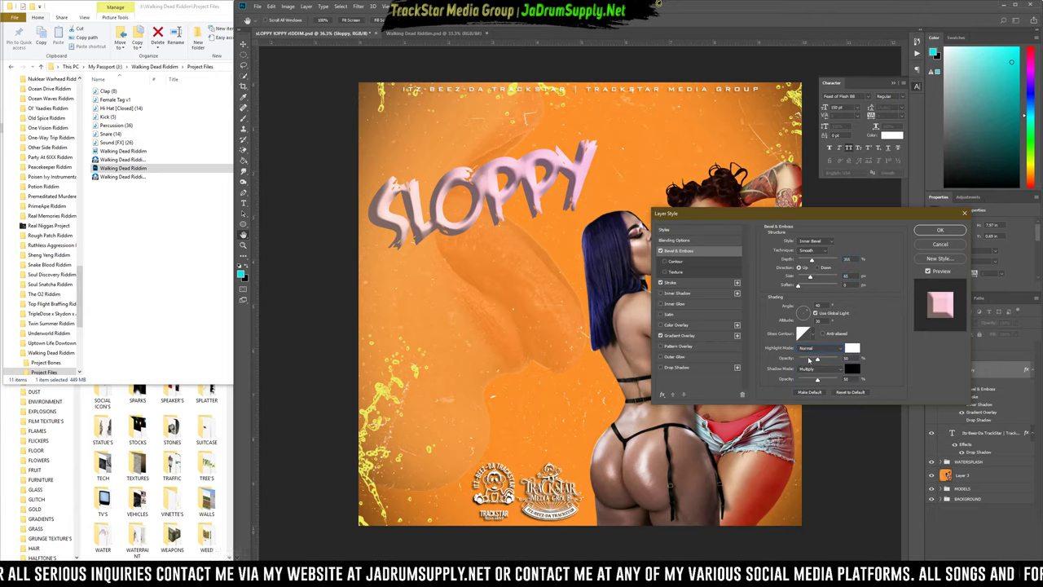
{"action": "left_click_drag", "start_coordinate": [814, 360], "coordinate": [888, 358]}
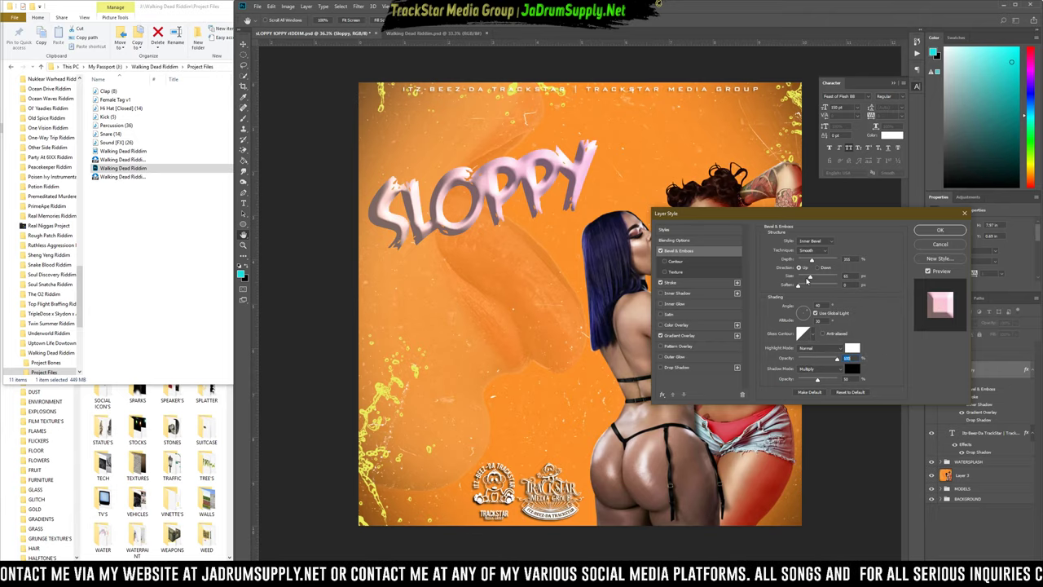
{"action": "left_click_drag", "start_coordinate": [799, 290], "coordinate": [856, 291]}
{"action": "left_click_drag", "start_coordinate": [665, 282], "coordinate": [945, 296]}
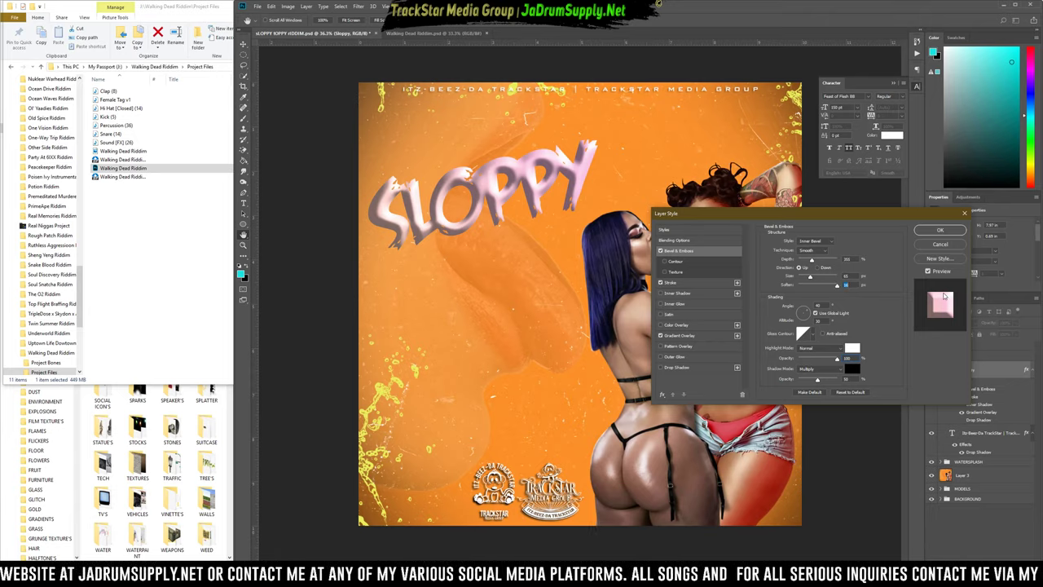
Try the Down direction for the title's bevel and return it to Up.
{"action": "left_click", "coordinate": [818, 268]}
{"action": "left_click", "coordinate": [798, 267]}
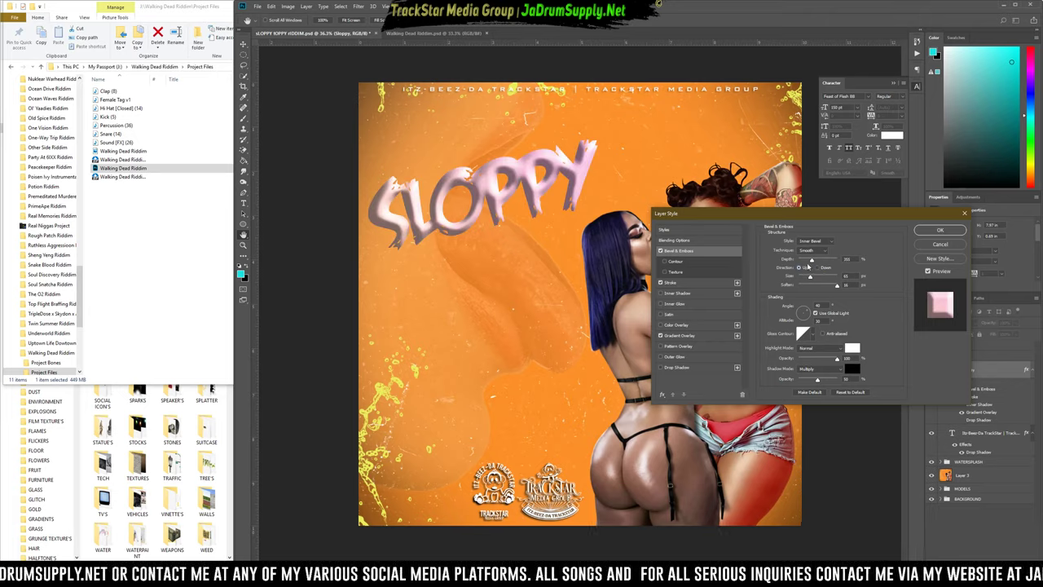
{"action": "mouse_move", "coordinate": [812, 260]}
{"action": "left_mouse_down"}
{"action": "mouse_move", "coordinate": [802, 261]}
{"action": "mouse_move", "coordinate": [813, 262]}
{"action": "left_mouse_up"}
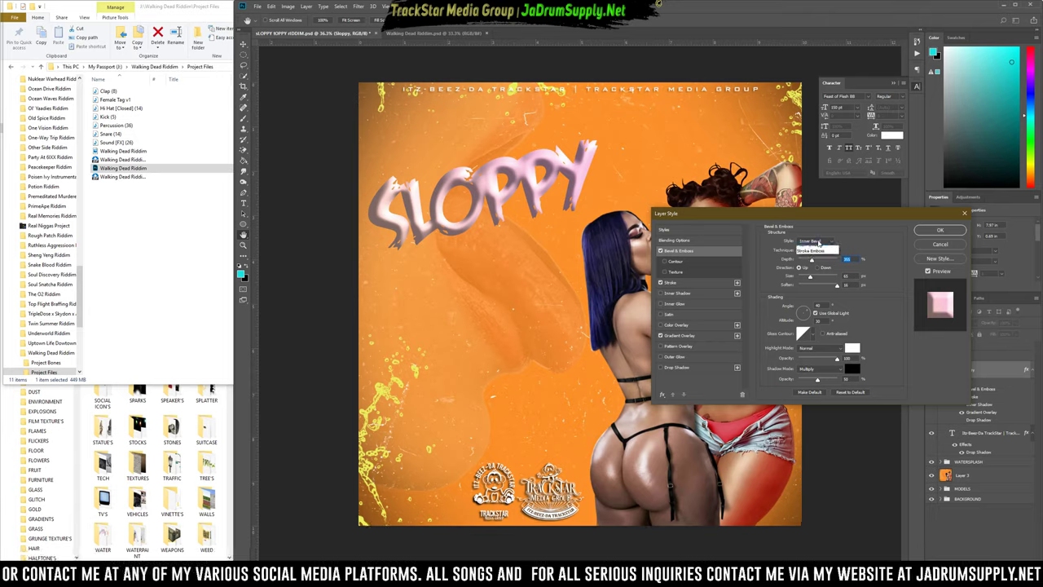
Set the title's bevel style to Outer Bevel and reduce its depth and its size to about 21 px.
{"action": "left_click", "coordinate": [815, 241]}
{"action": "left_click", "coordinate": [818, 249]}
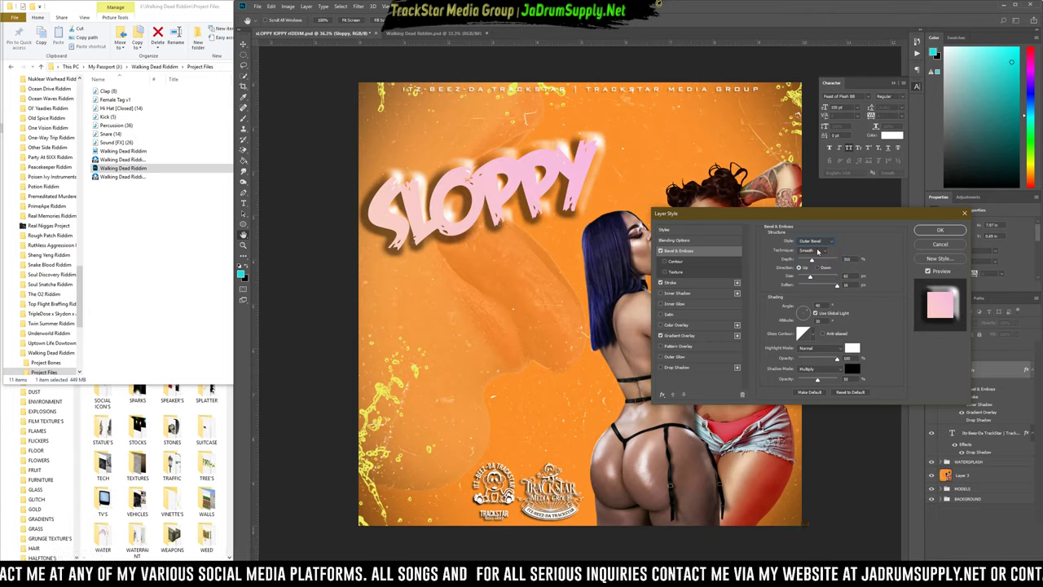
{"action": "mouse_move", "coordinate": [812, 262]}
{"action": "left_mouse_down"}
{"action": "mouse_move", "coordinate": [799, 265]}
{"action": "mouse_move", "coordinate": [792, 292]}
{"action": "mouse_move", "coordinate": [800, 279]}
{"action": "mouse_move", "coordinate": [786, 284]}
{"action": "mouse_move", "coordinate": [805, 280]}
{"action": "mouse_move", "coordinate": [807, 259]}
{"action": "mouse_move", "coordinate": [820, 261]}
{"action": "mouse_move", "coordinate": [804, 258]}
{"action": "left_mouse_up"}
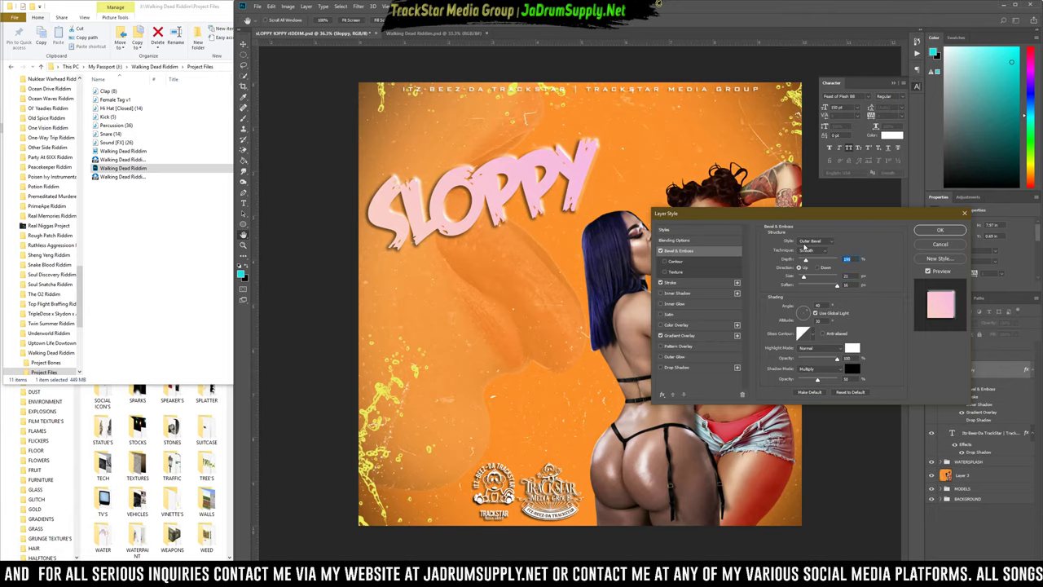
Compare the Chisel Hard and Chisel Soft techniques on the title's bevel and settle on Chisel Hard.
{"action": "left_click", "coordinate": [808, 250]}
{"action": "left_click", "coordinate": [814, 263]}
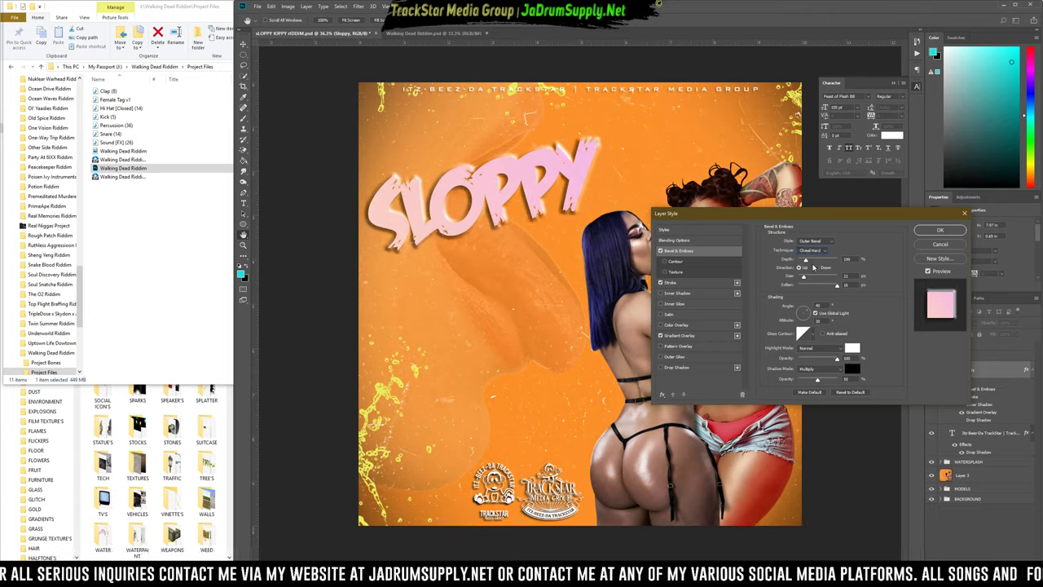
{"action": "left_click", "coordinate": [809, 251]}
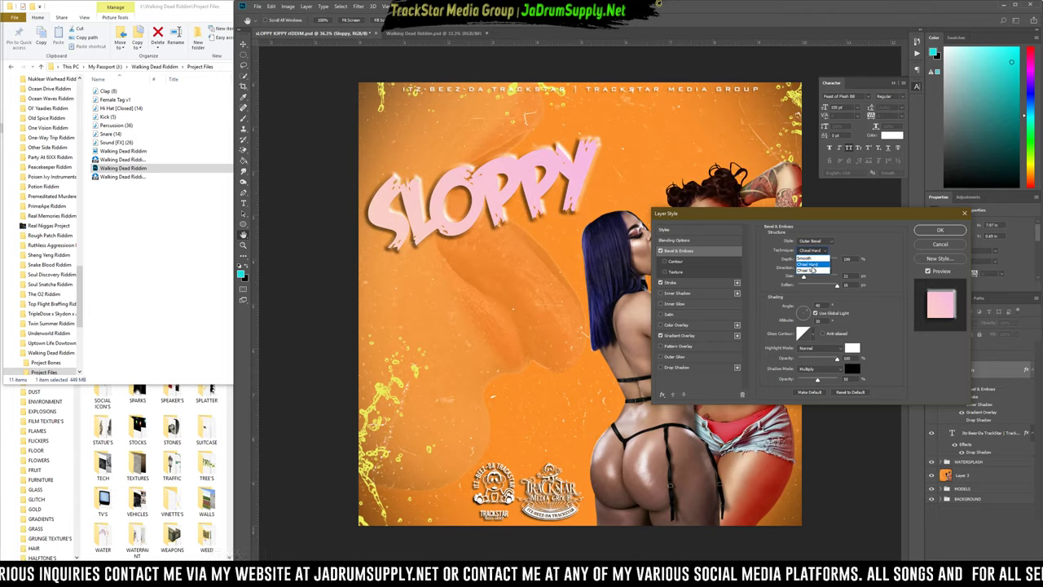
{"action": "left_click", "coordinate": [811, 270]}
{"action": "left_click", "coordinate": [808, 250]}
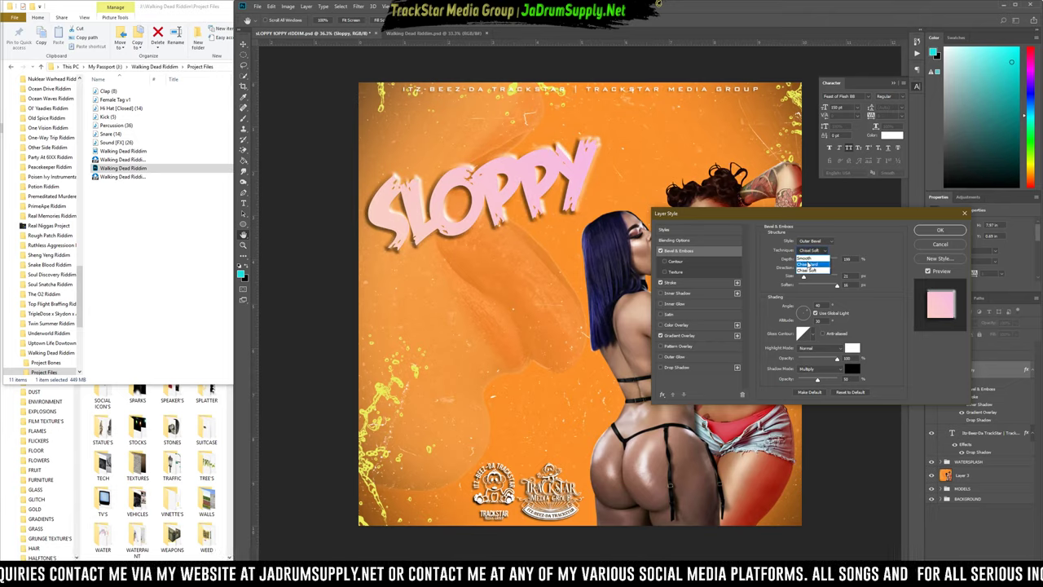
{"action": "left_click", "coordinate": [811, 271]}
Try the Emboss and Pillow Emboss styles on the title and set the style to Stroke Emboss.
{"action": "left_click", "coordinate": [810, 241]}
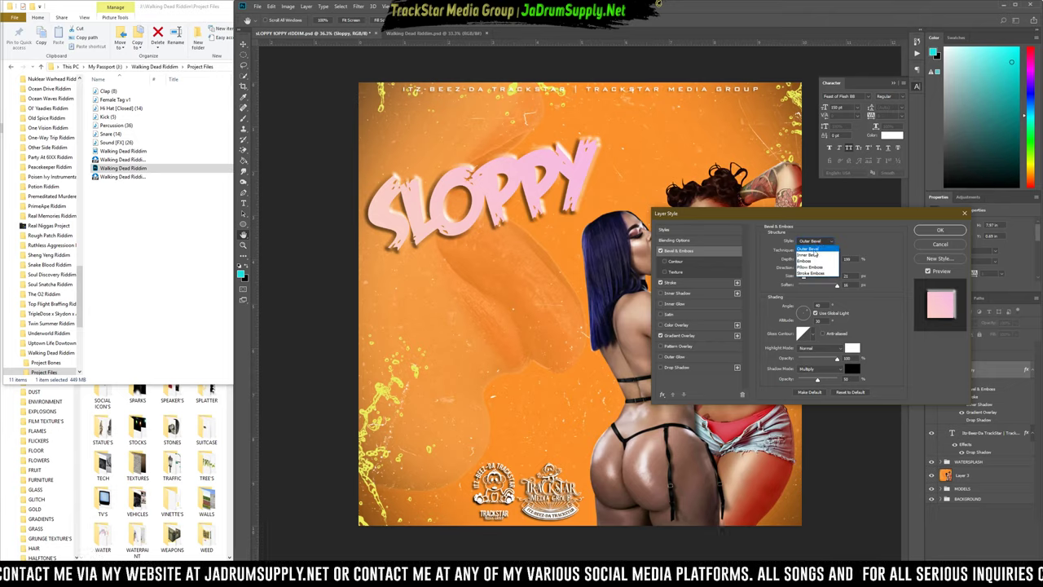
{"action": "left_click", "coordinate": [809, 261]}
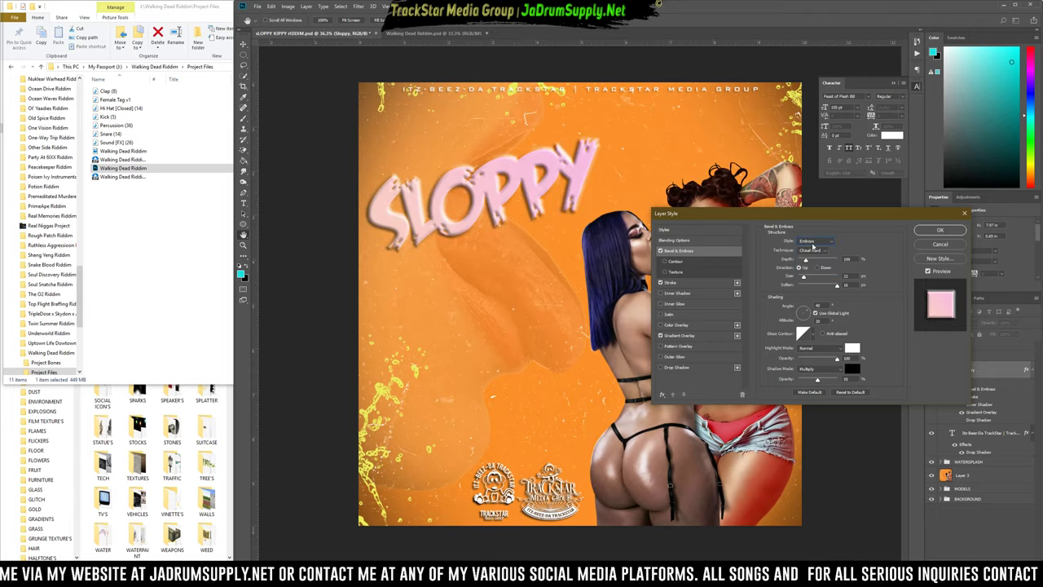
{"action": "left_click", "coordinate": [812, 242]}
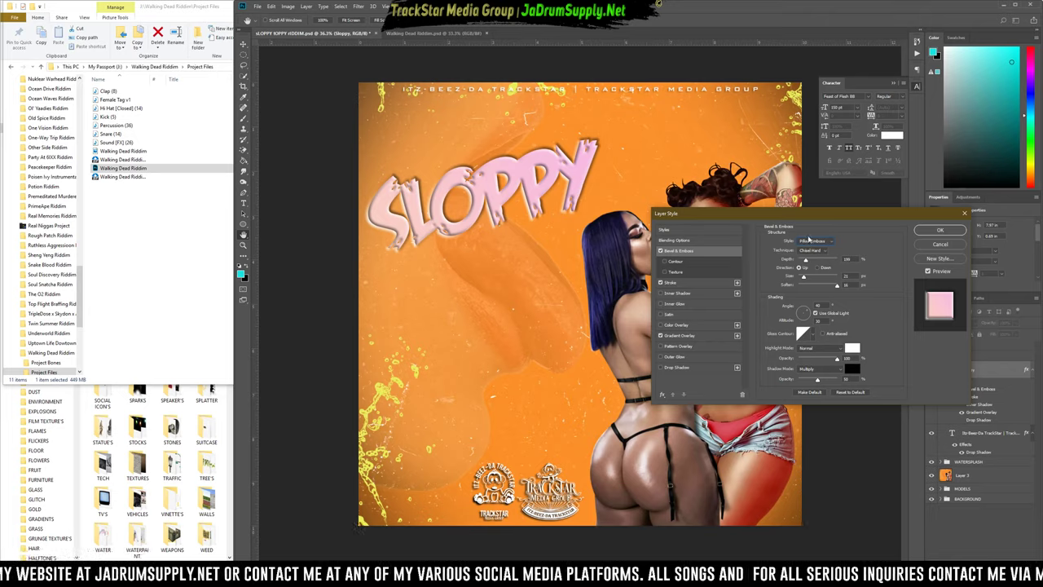
{"action": "scroll", "coordinate": [805, 243], "scroll_direction": "down", "scroll_amount": 1}
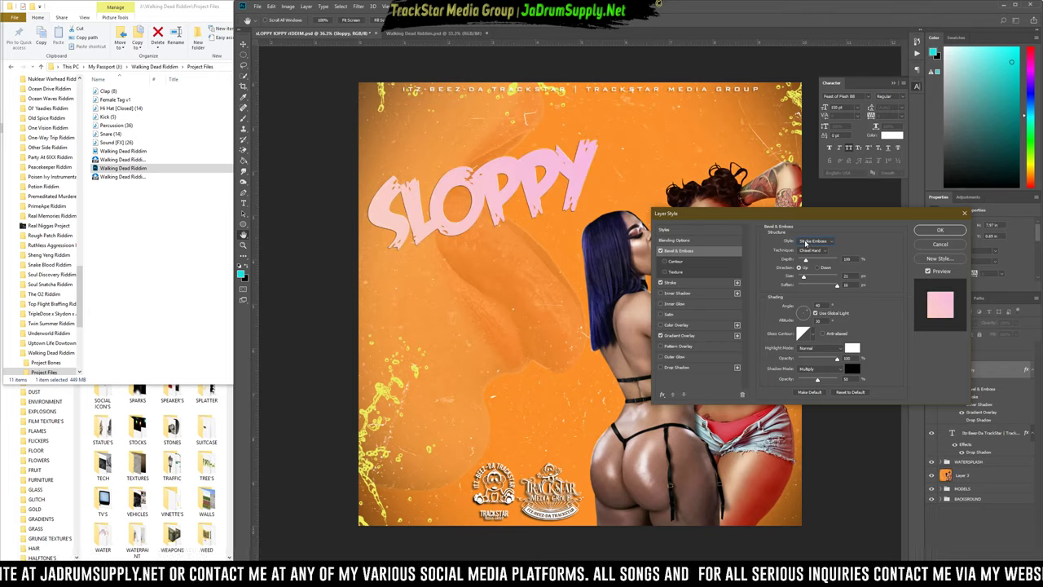
Change the title's bevel style to Inner Bevel and lower the opacity of its shadow mode.
{"action": "scroll", "coordinate": [806, 242], "scroll_direction": "up", "scroll_amount": 3}
{"action": "left_click", "coordinate": [805, 242]}
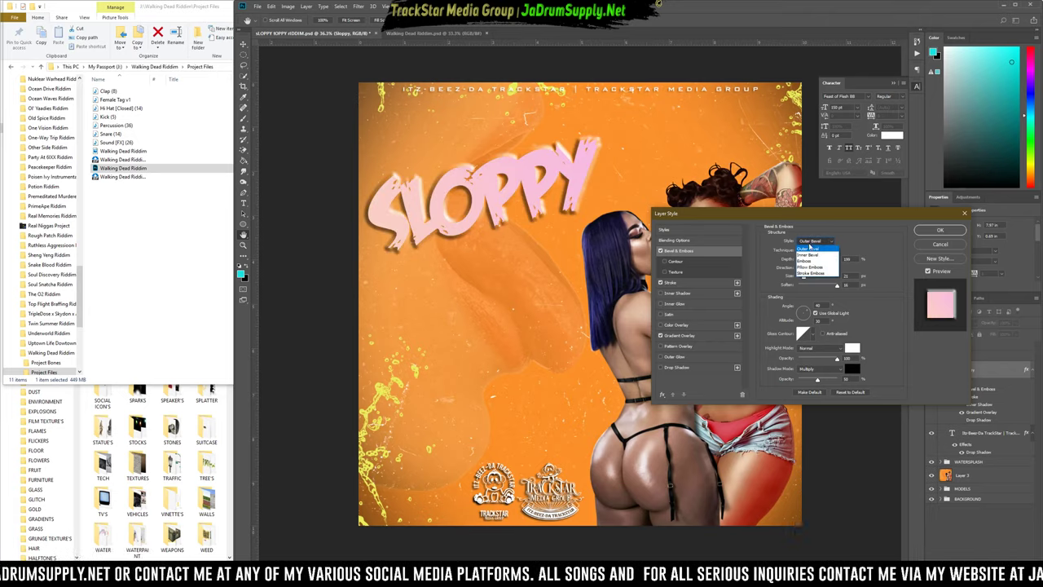
{"action": "left_click", "coordinate": [812, 251]}
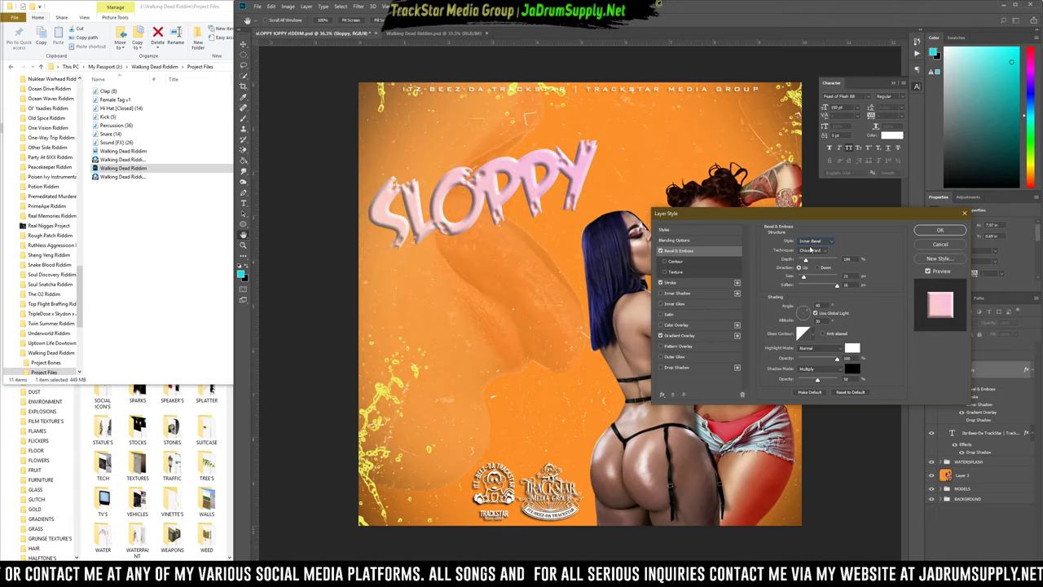
{"action": "left_click_drag", "start_coordinate": [817, 380], "coordinate": [808, 383]}
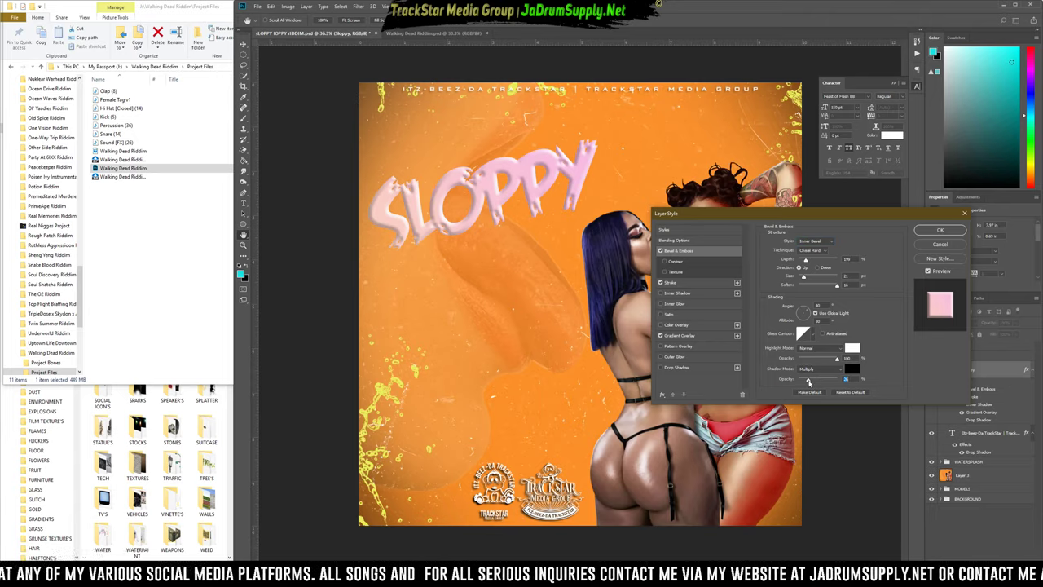
Thicken the title's outside stroke at 100% opacity and set its colour to white (ffffff).
{"action": "left_click", "coordinate": [661, 282]}
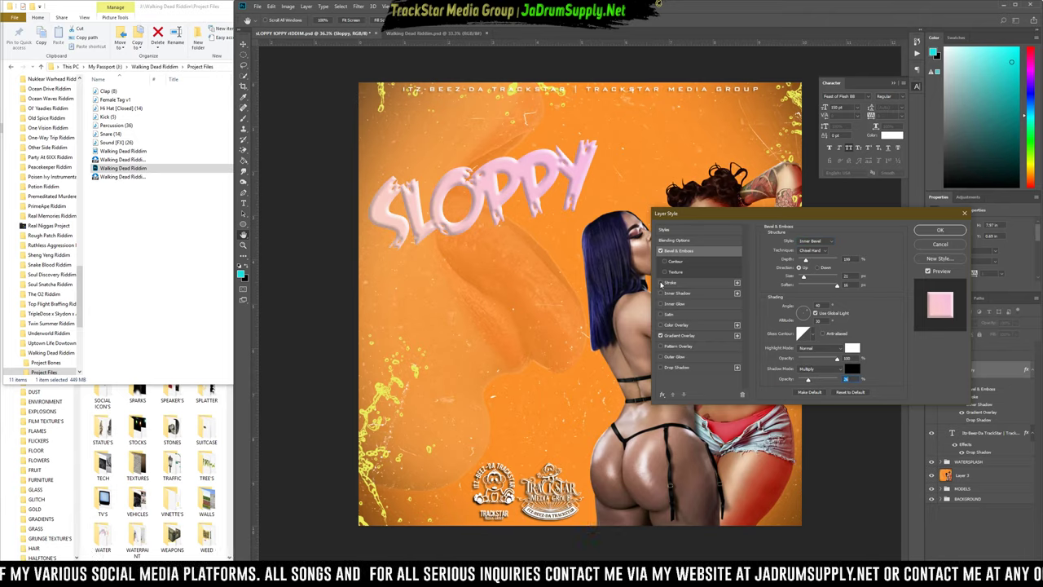
{"action": "left_click", "coordinate": [668, 282]}
{"action": "left_click_drag", "start_coordinate": [794, 275], "coordinate": [882, 275]}
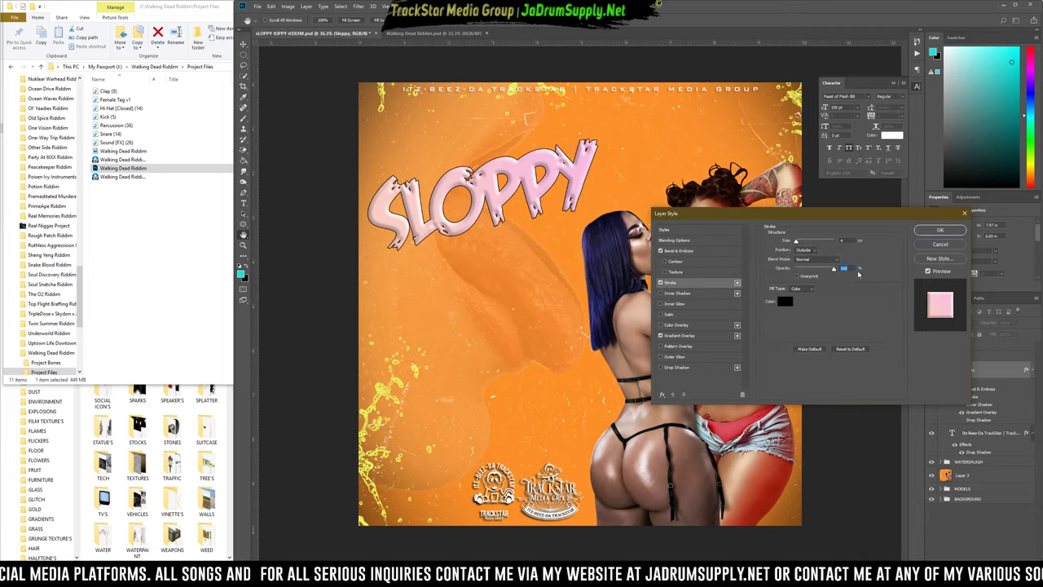
{"action": "left_click_drag", "start_coordinate": [795, 245], "coordinate": [799, 246]}
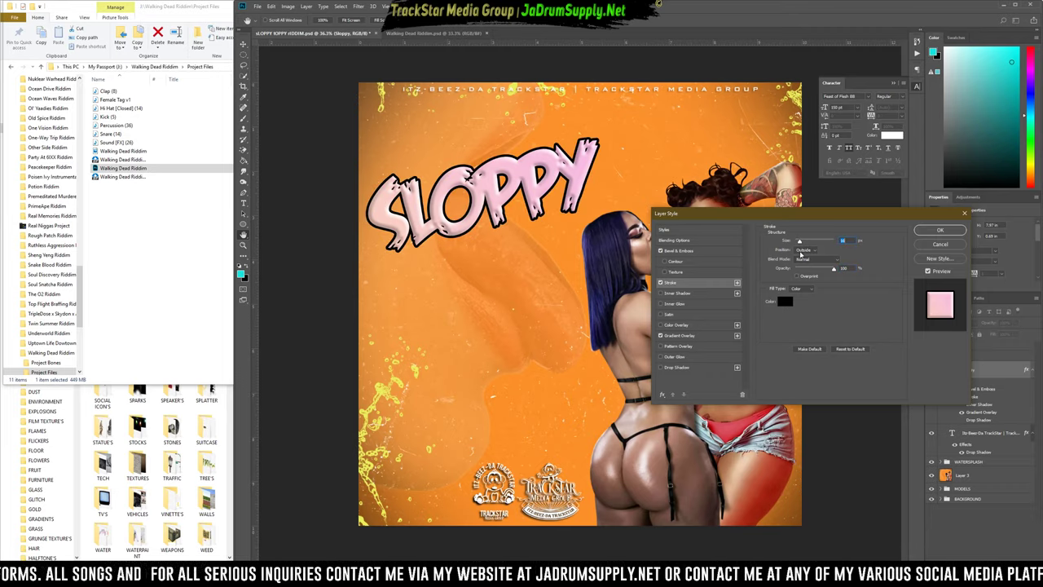
{"action": "left_click", "coordinate": [784, 300]}
{"action": "type", "text": "ffffff"}
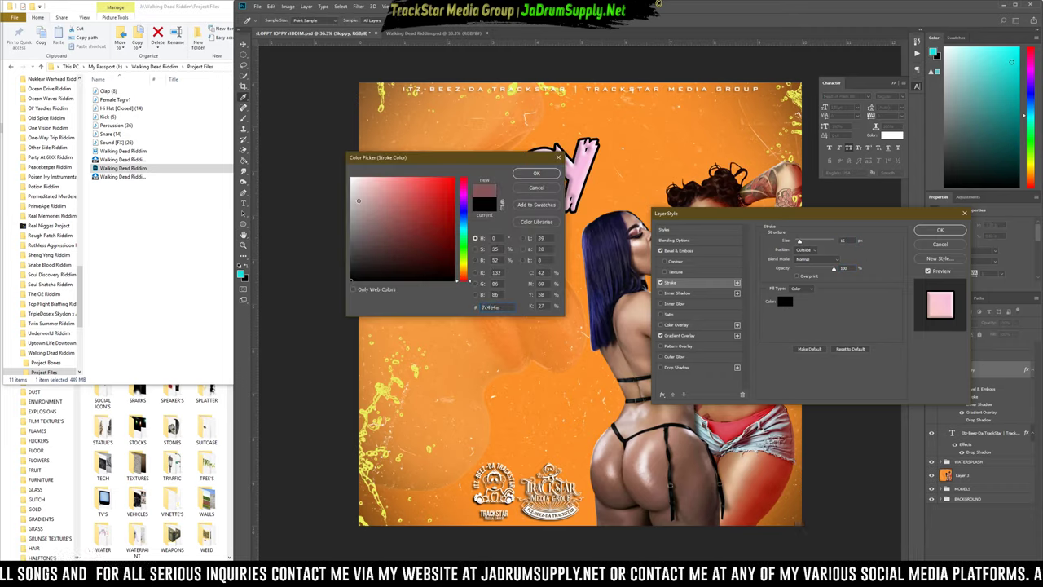
{"action": "key", "text": "Return"}
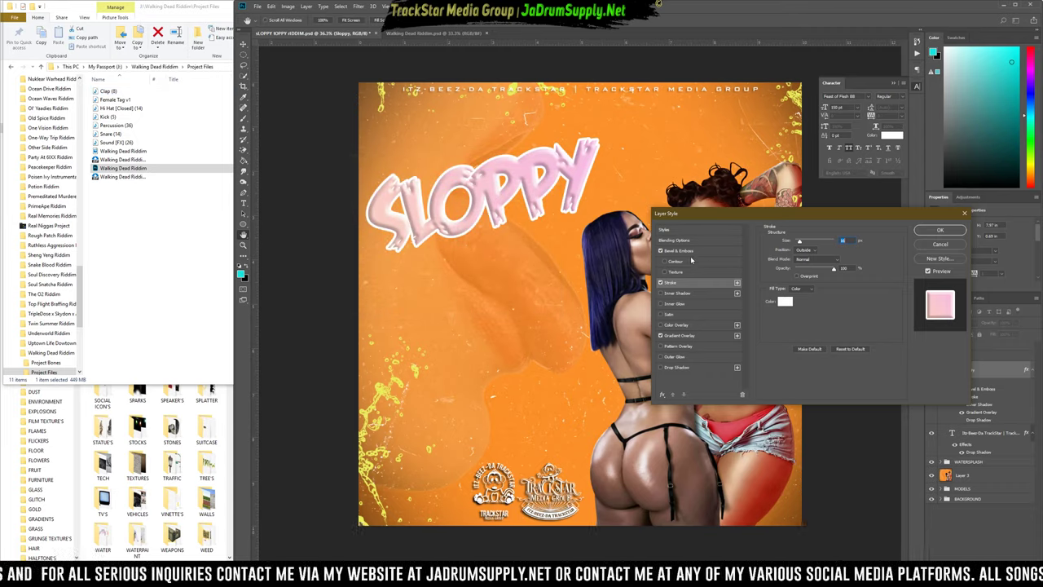
Try teal-to-black, red and green presets for the title's gradient overlay and apply a teal-to-mint-green one.
{"action": "left_click", "coordinate": [682, 336]}
{"action": "left_click", "coordinate": [815, 261]}
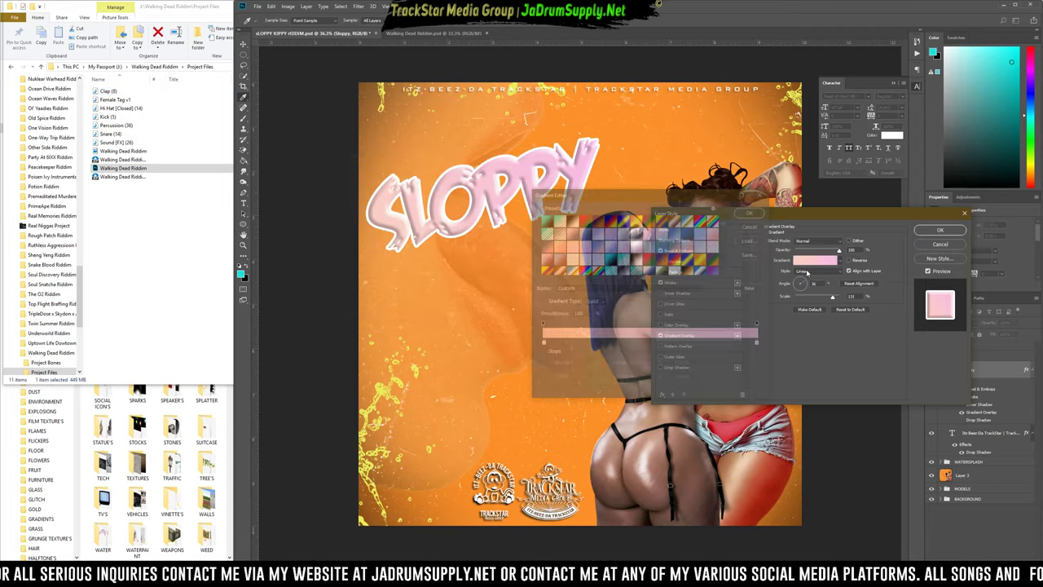
{"action": "left_click", "coordinate": [544, 220]}
{"action": "scroll", "coordinate": [630, 251], "scroll_direction": "down", "scroll_amount": 2}
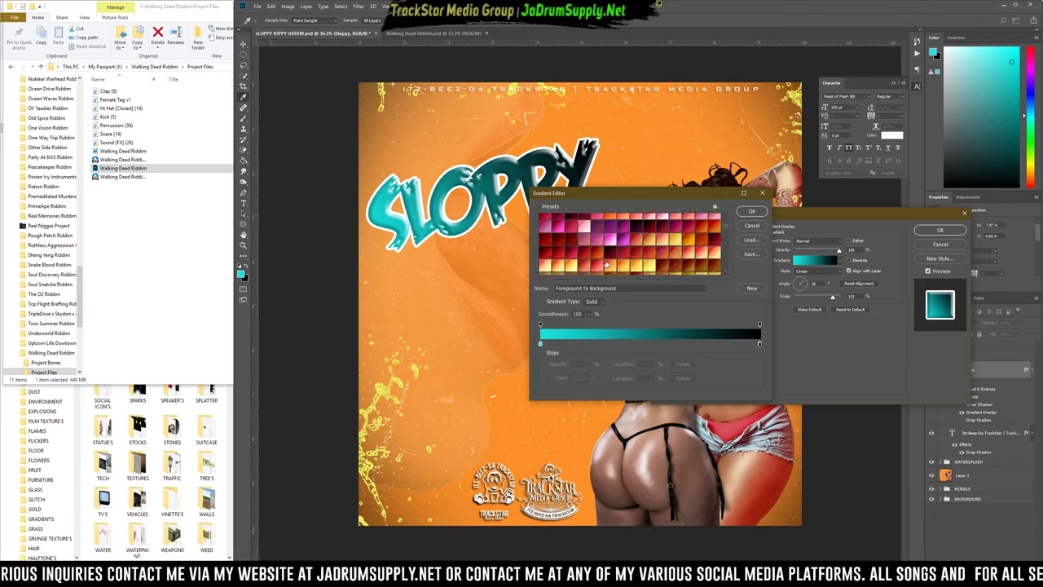
{"action": "left_click", "coordinate": [639, 268]}
{"action": "scroll", "coordinate": [639, 265], "scroll_direction": "down", "scroll_amount": 1}
{"action": "left_click", "coordinate": [649, 254]}
{"action": "left_click", "coordinate": [666, 241]}
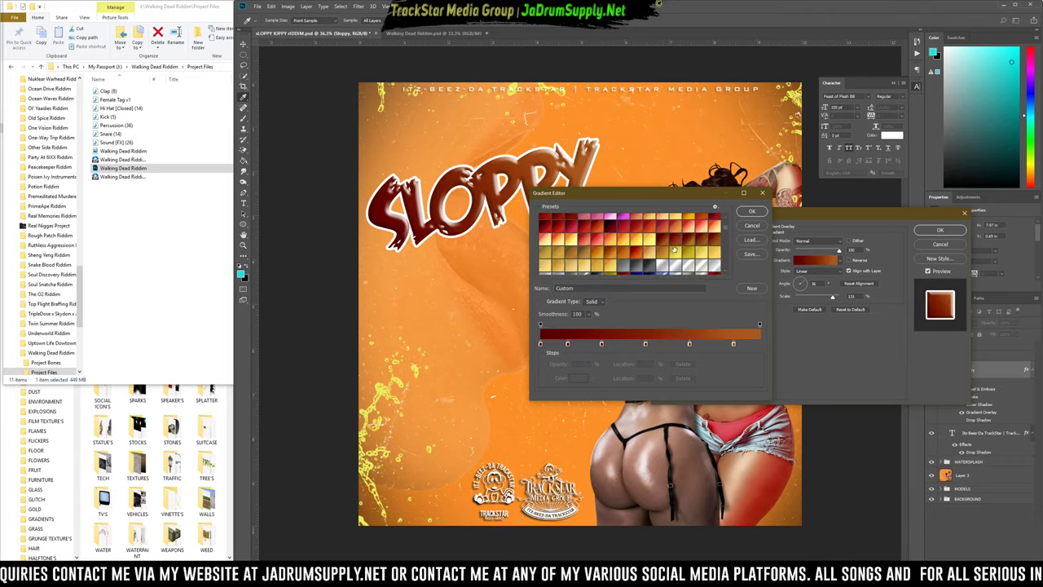
{"action": "left_click", "coordinate": [669, 236]}
{"action": "scroll", "coordinate": [660, 236], "scroll_direction": "down", "scroll_amount": 3}
{"action": "left_click", "coordinate": [651, 240]}
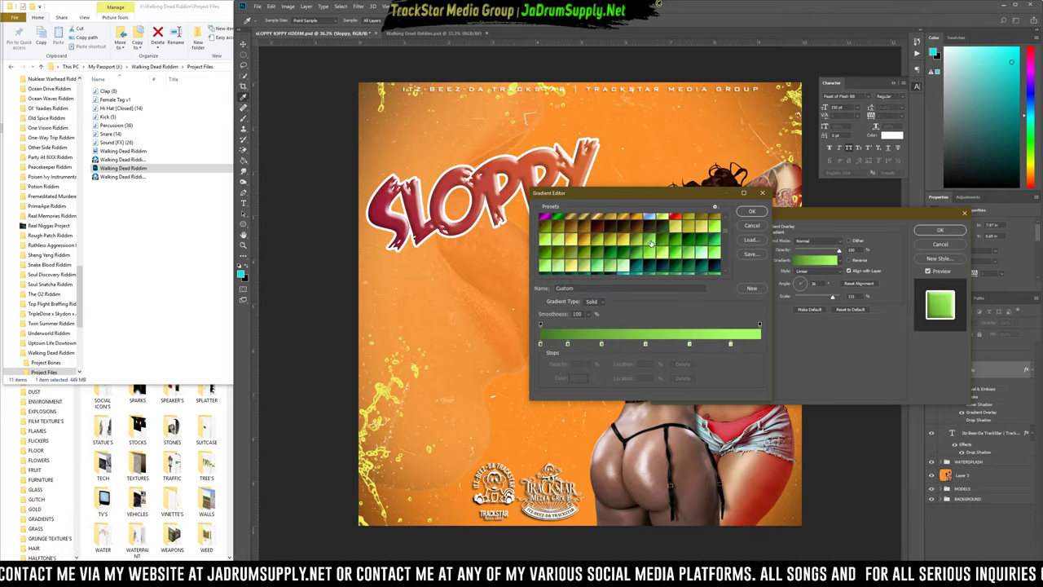
{"action": "scroll", "coordinate": [658, 248], "scroll_direction": "down", "scroll_amount": 3}
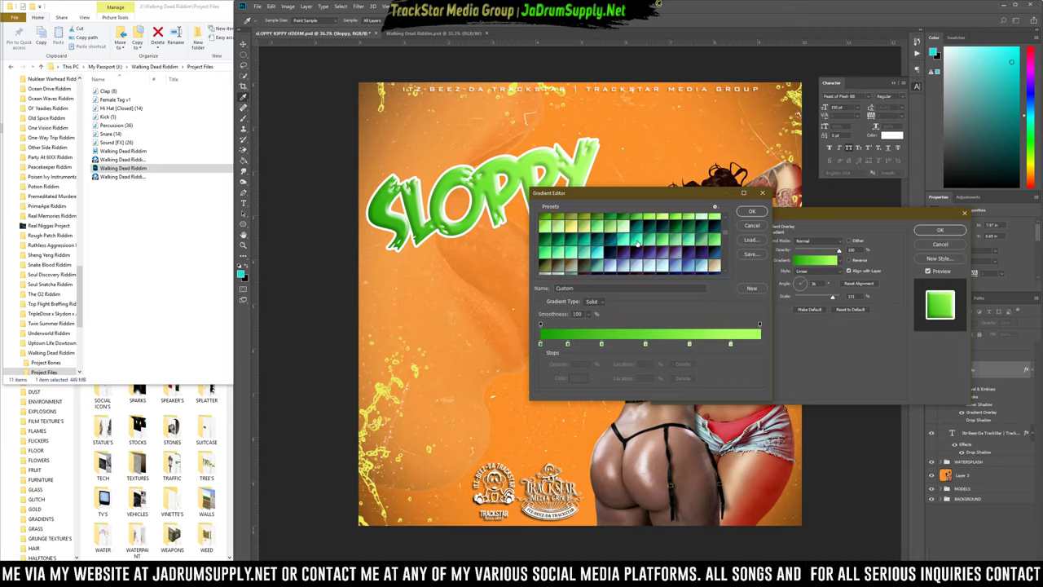
{"action": "left_click", "coordinate": [621, 242]}
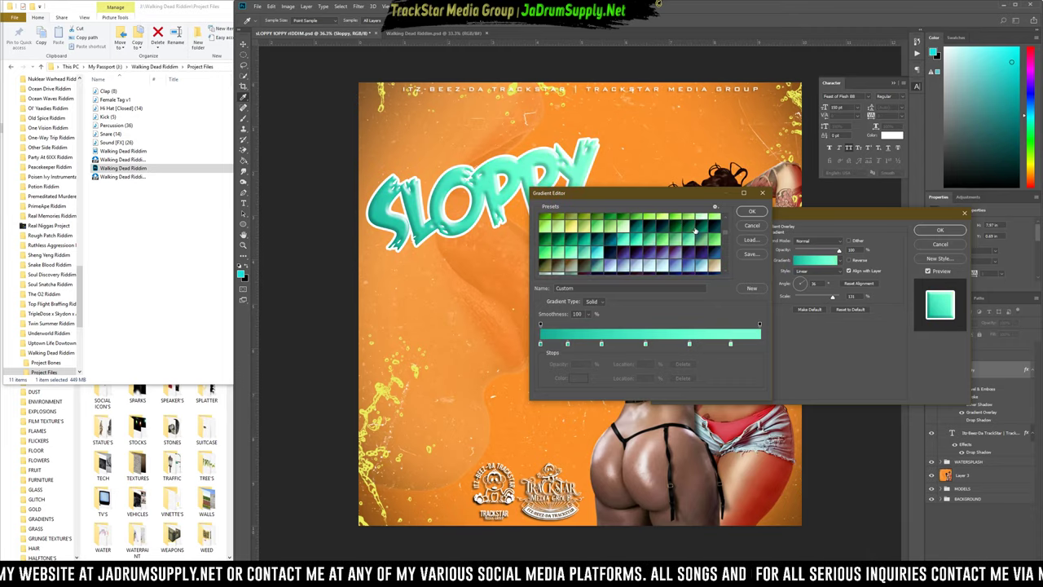
{"action": "key", "text": "Return"}
Turn off the title's bevel and reduce its stroke to 1 px in size and 0% opacity.
{"action": "left_click", "coordinate": [661, 251]}
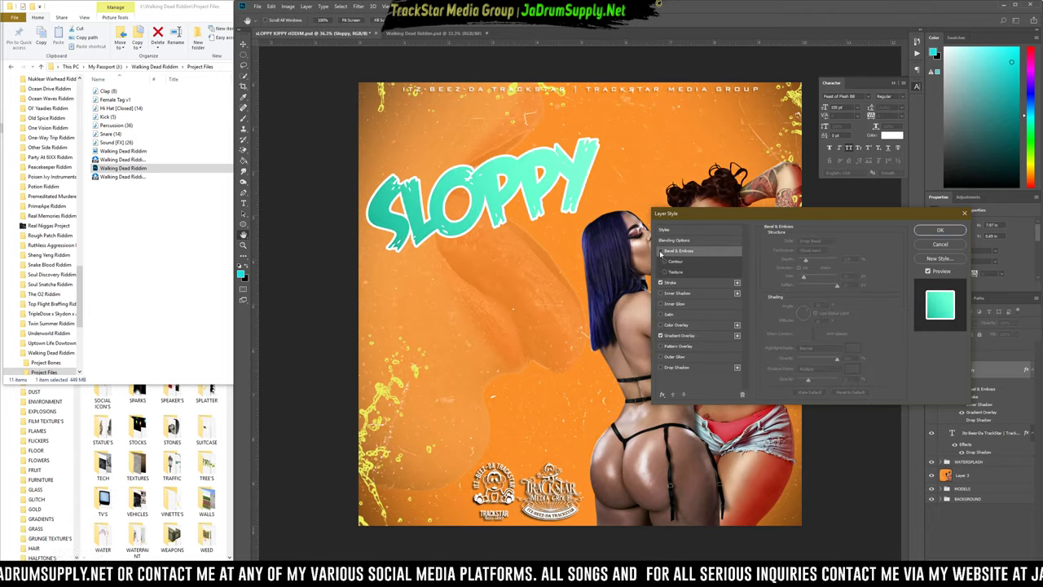
{"action": "left_click", "coordinate": [661, 283]}
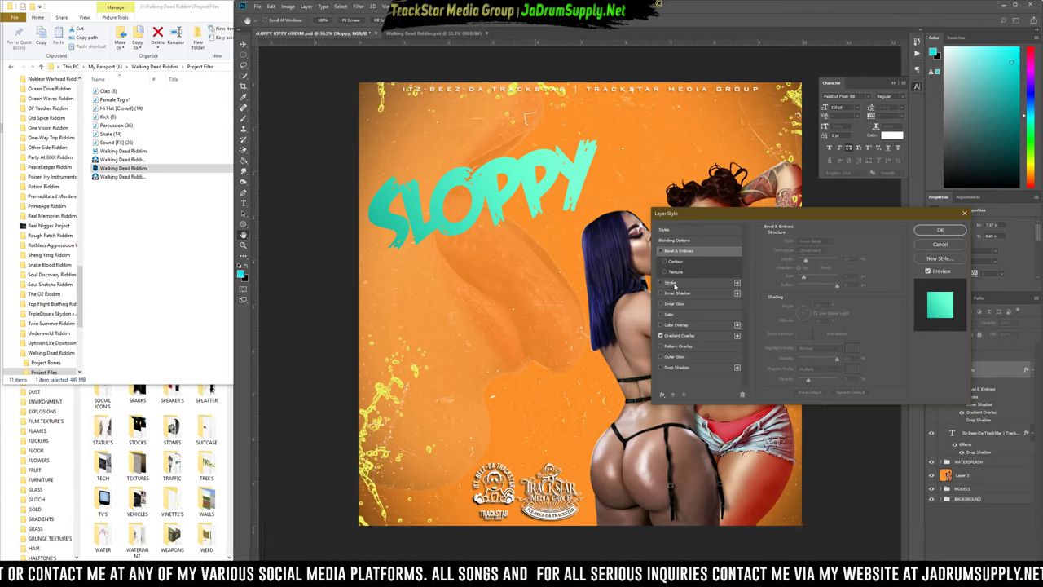
{"action": "left_click", "coordinate": [670, 282]}
{"action": "left_click_drag", "start_coordinate": [801, 243], "coordinate": [794, 242]}
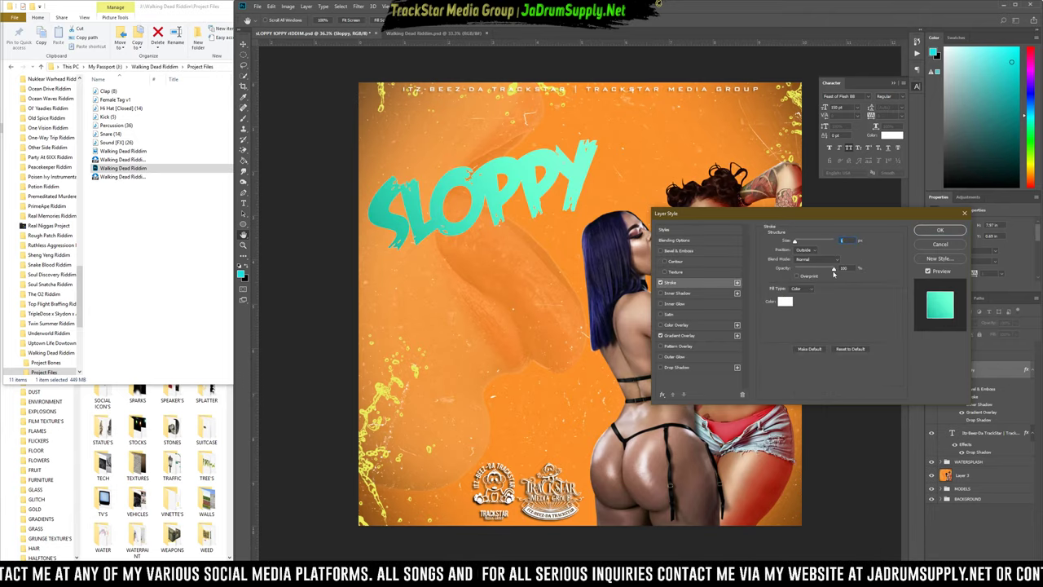
{"action": "left_click_drag", "start_coordinate": [833, 273], "coordinate": [795, 269]}
Add a light pink-violet drop shadow to the title and increase its distance slightly.
{"action": "left_click", "coordinate": [662, 367]}
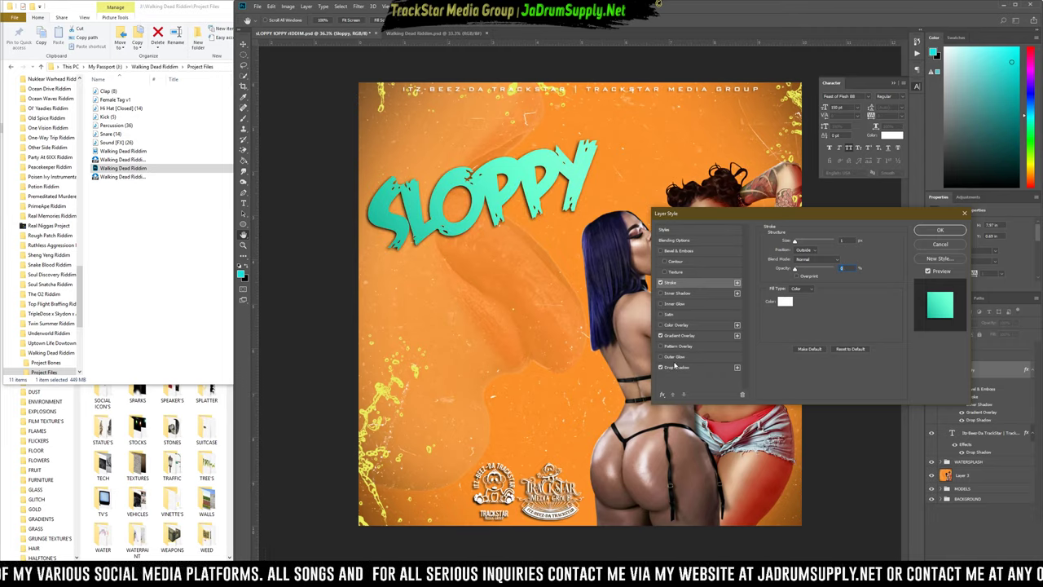
{"action": "left_click", "coordinate": [674, 367]}
{"action": "left_click", "coordinate": [851, 242]}
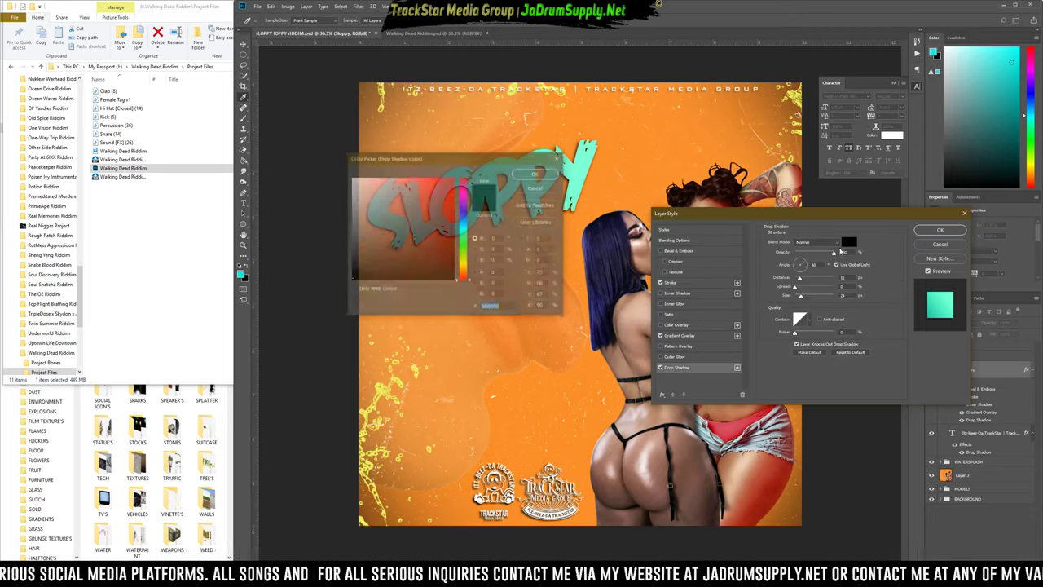
{"action": "left_click", "coordinate": [461, 196]}
{"action": "left_click", "coordinate": [418, 178]}
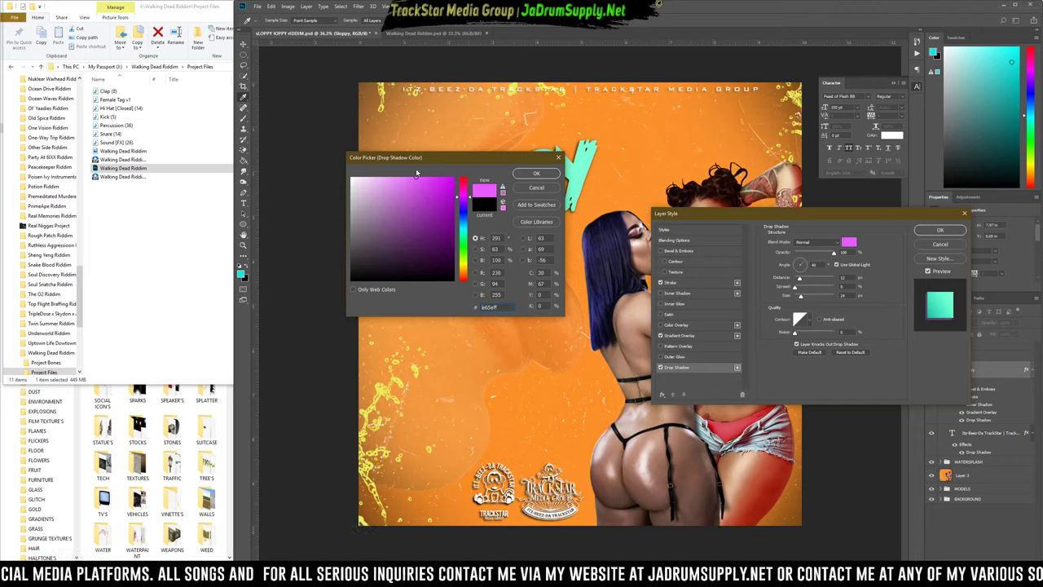
{"action": "mouse_move", "coordinate": [438, 161]}
{"action": "left_mouse_down"}
{"action": "mouse_move", "coordinate": [473, 160]}
{"action": "mouse_move", "coordinate": [646, 294]}
{"action": "mouse_move", "coordinate": [538, 340]}
{"action": "mouse_move", "coordinate": [524, 330]}
{"action": "left_mouse_up"}
{"action": "left_click", "coordinate": [659, 336]}
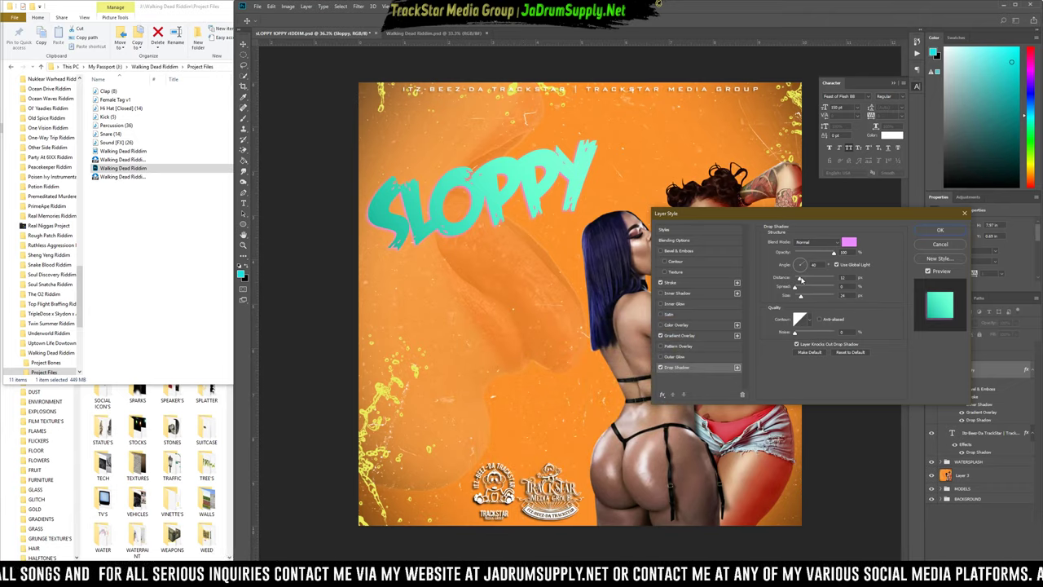
{"action": "left_click_drag", "start_coordinate": [804, 280], "coordinate": [801, 279]}
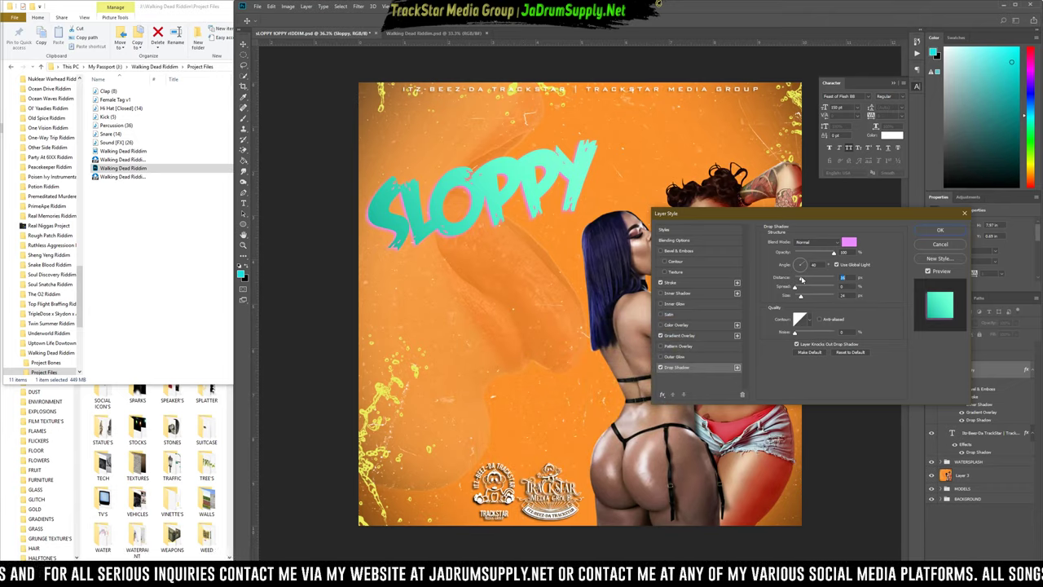
Add a black inner shadow to the title with about 42% opacity, zero distance and about 79 px size.
{"action": "left_click", "coordinate": [660, 292]}
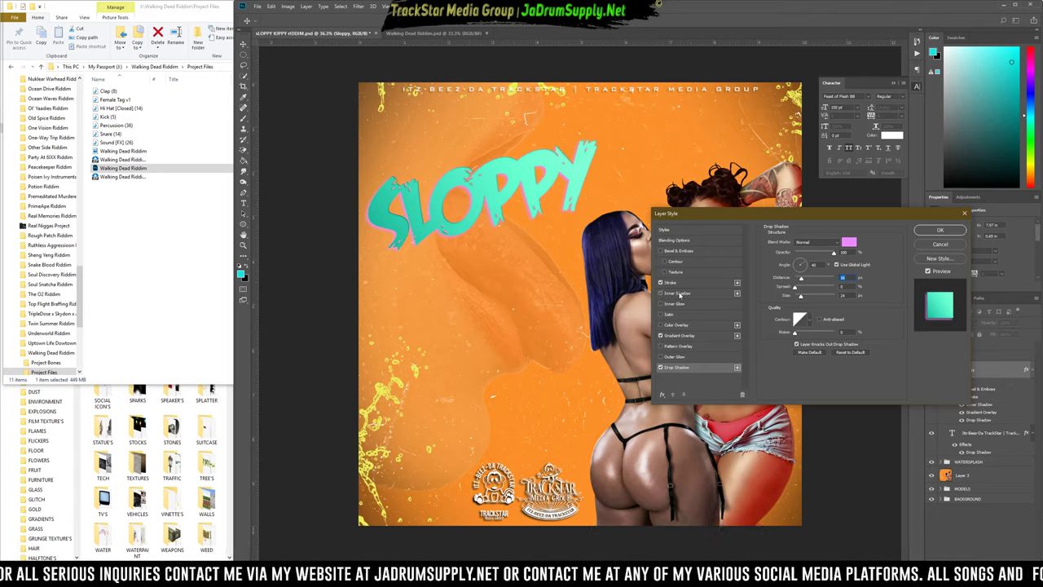
{"action": "left_click", "coordinate": [676, 292]}
{"action": "left_click_drag", "start_coordinate": [806, 251], "coordinate": [996, 263]}
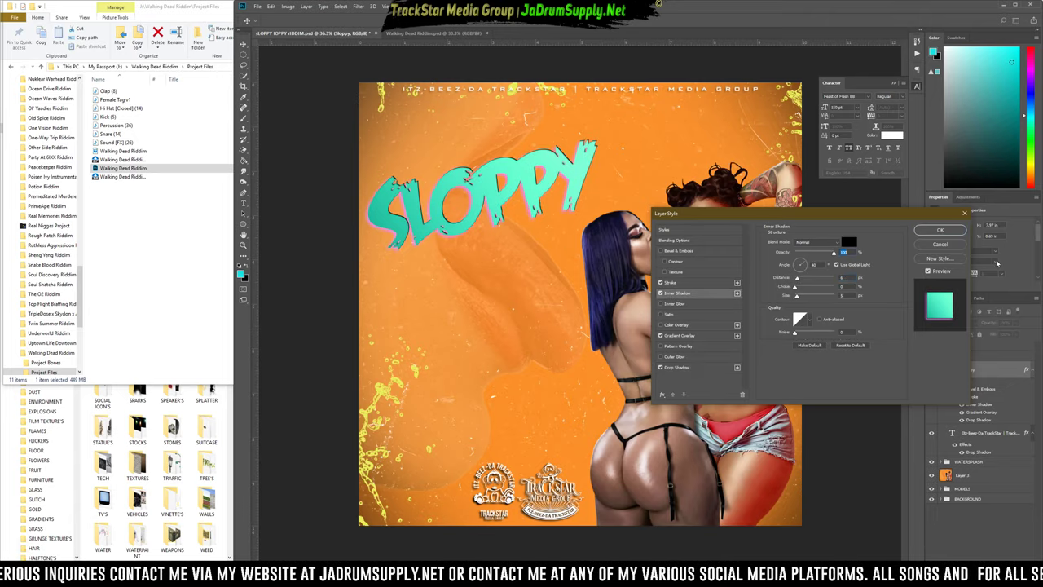
{"action": "left_click_drag", "start_coordinate": [797, 278], "coordinate": [809, 295]}
{"action": "left_click_drag", "start_coordinate": [832, 254], "coordinate": [794, 280]}
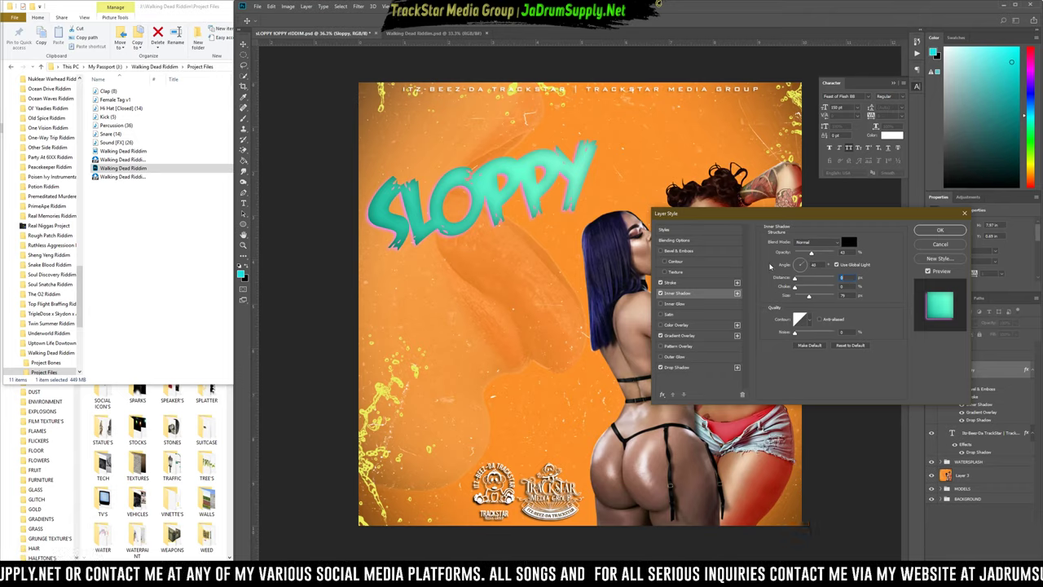
Increase the title's stroke size and open its drop shadow settings.
{"action": "left_click", "coordinate": [670, 282]}
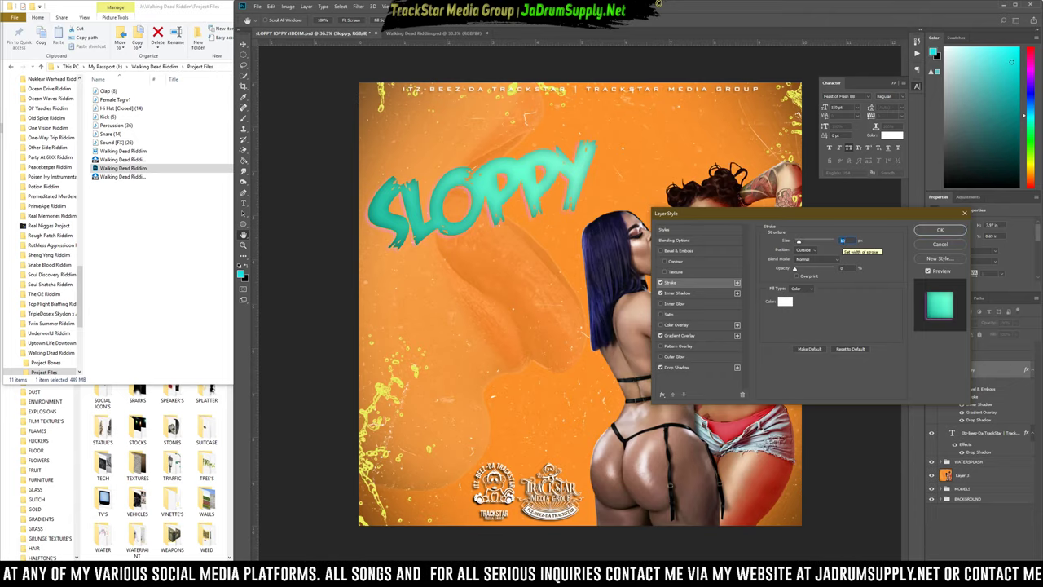
{"action": "left_click", "coordinate": [676, 366]}
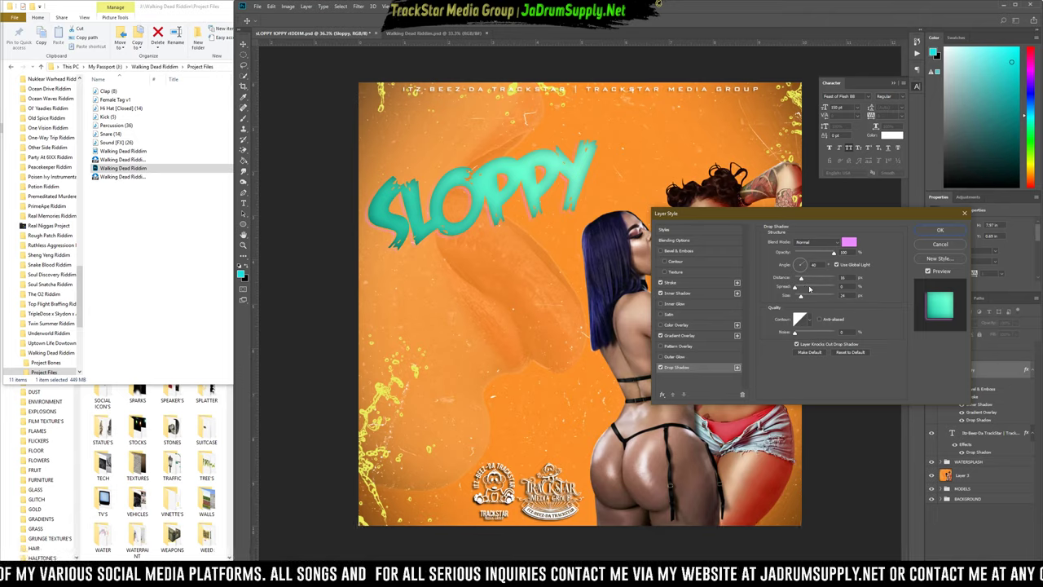
Set the SLOPPY text's pink drop shadow size to 0 px and open its inner shadow settings.
{"action": "scroll", "coordinate": [845, 296], "scroll_direction": "down", "scroll_amount": 6}
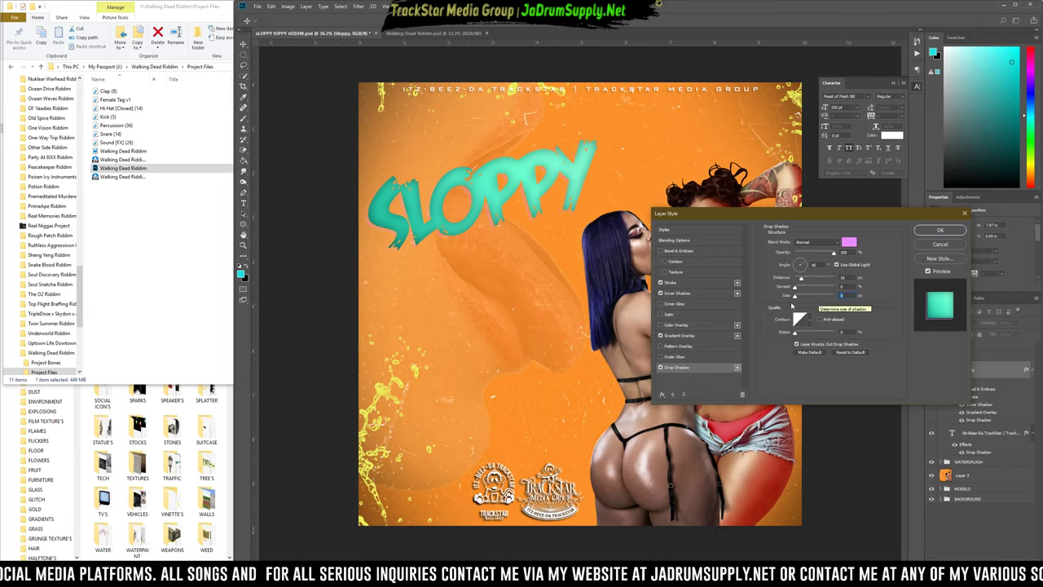
{"action": "left_click", "coordinate": [660, 293]}
{"action": "left_click", "coordinate": [663, 294]}
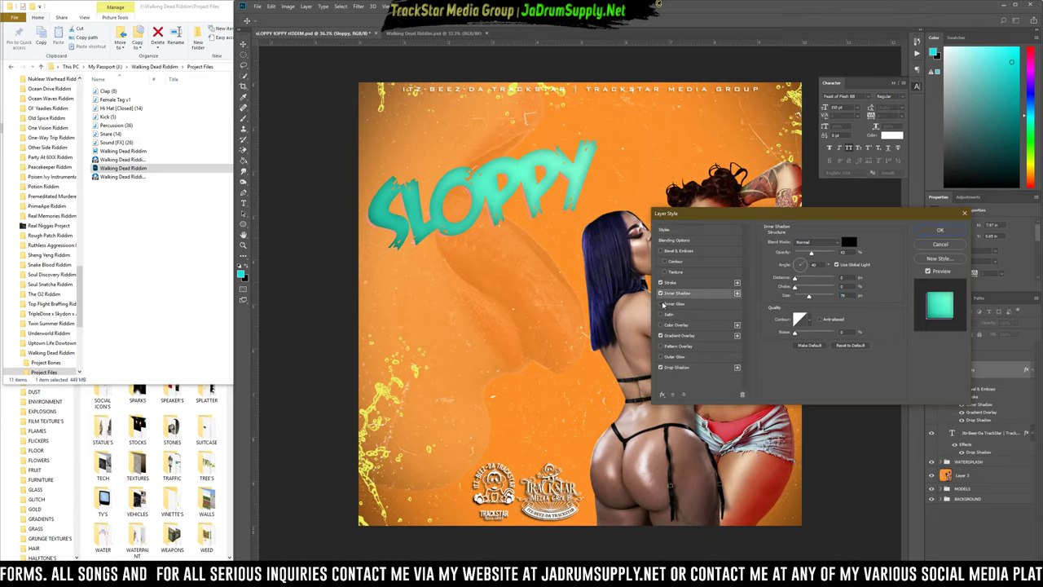
Try a light pink inner glow on the SLOPPY text at 100% opacity with a reduced size.
{"action": "left_click", "coordinate": [660, 304]}
{"action": "left_click", "coordinate": [678, 304]}
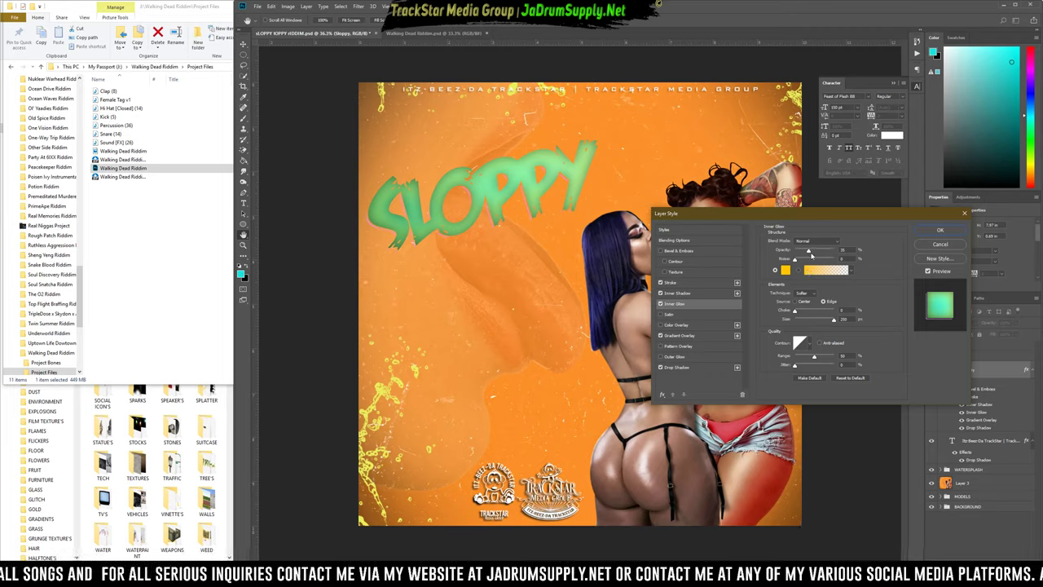
{"action": "left_click_drag", "start_coordinate": [810, 253], "coordinate": [853, 287]}
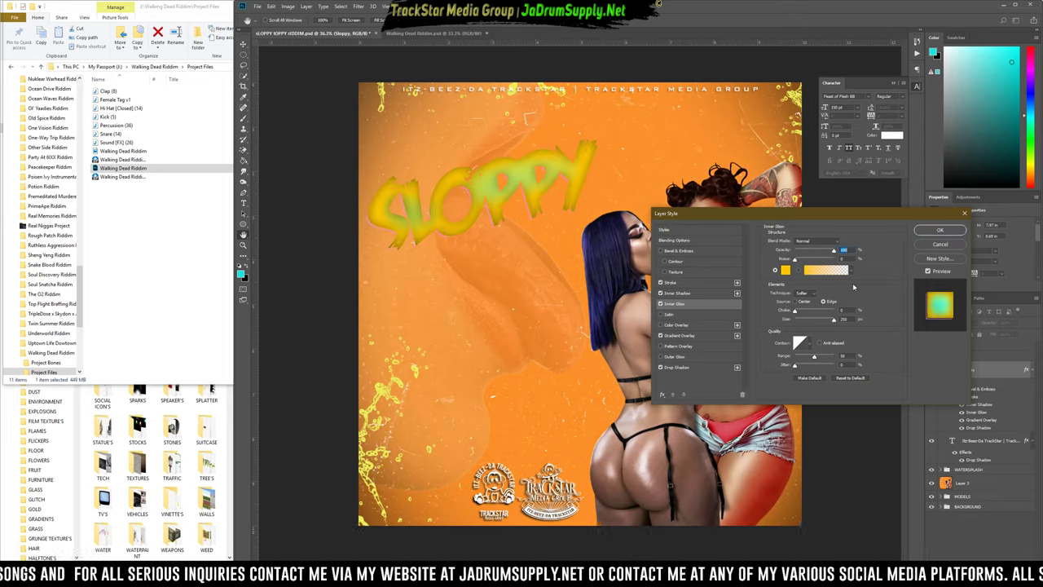
{"action": "left_click", "coordinate": [785, 269]}
{"action": "mouse_move", "coordinate": [592, 369]}
{"action": "left_mouse_down"}
{"action": "mouse_move", "coordinate": [592, 356]}
{"action": "mouse_move", "coordinate": [511, 323]}
{"action": "left_mouse_up"}
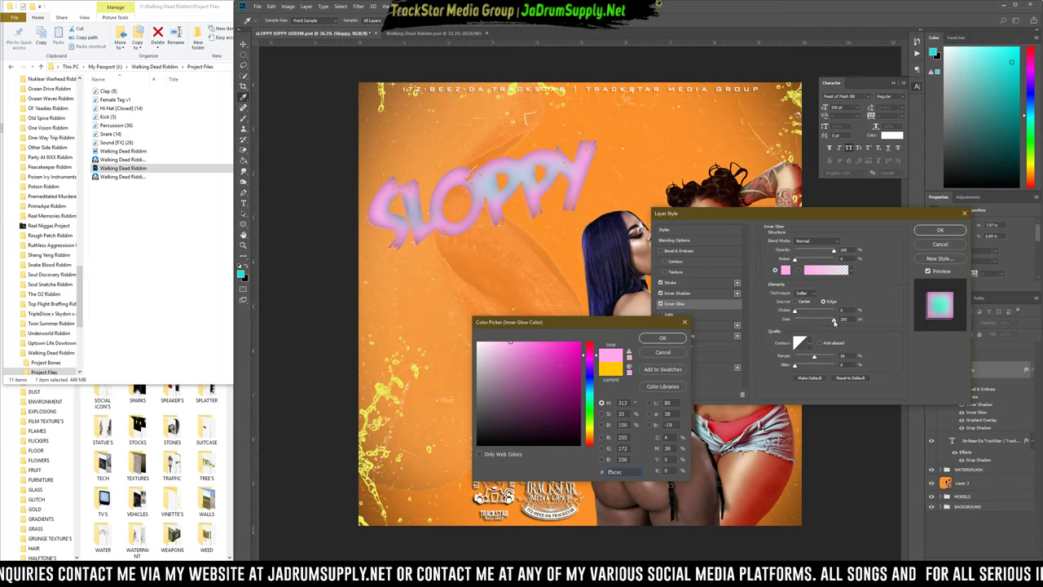
{"action": "key", "text": "Return"}
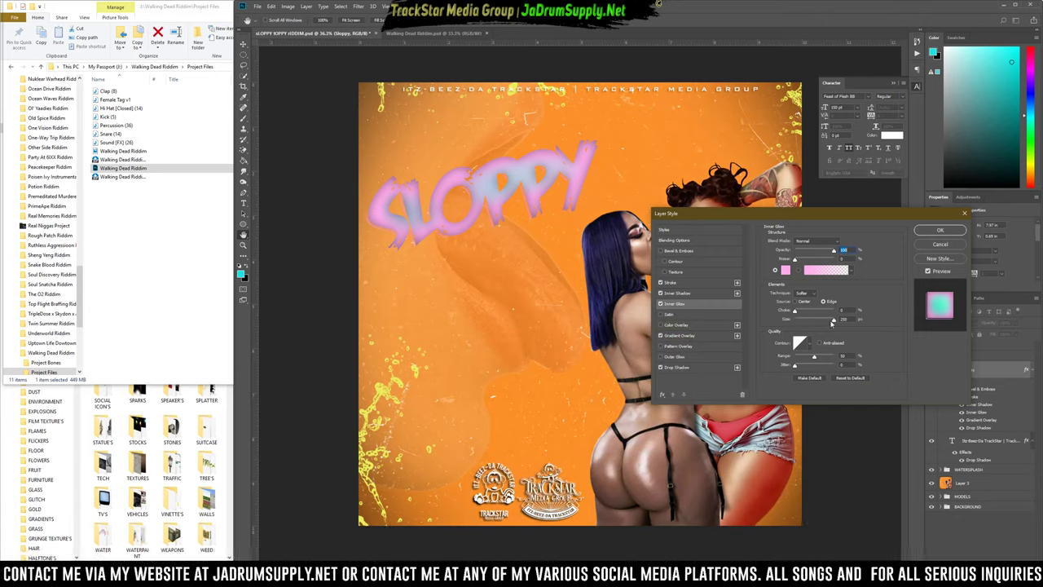
{"action": "left_click_drag", "start_coordinate": [831, 323], "coordinate": [803, 321]}
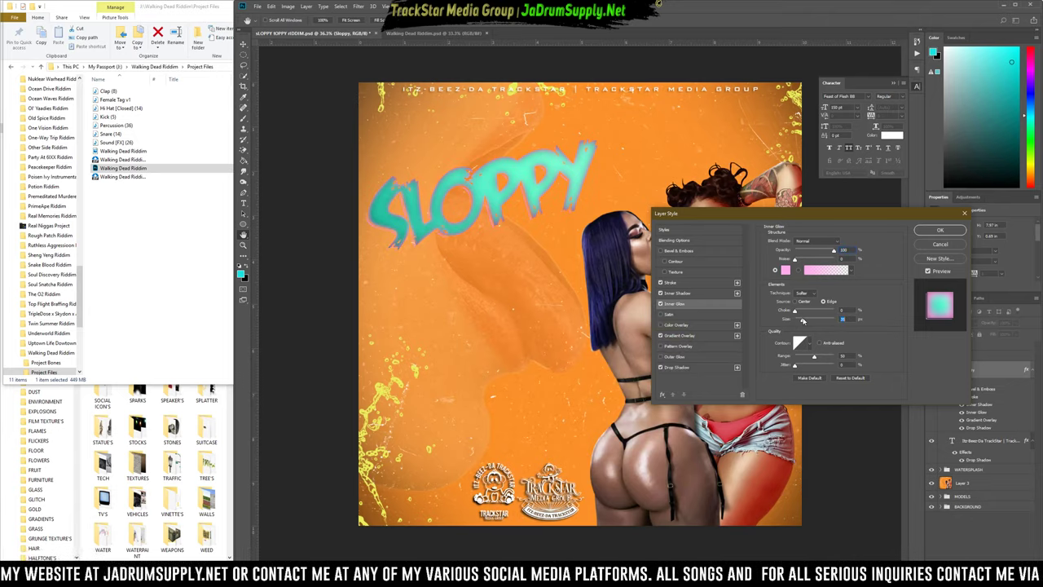
Try cyan, yellow and white as the inner glow color, and turn the inner glow off.
{"action": "left_click", "coordinate": [785, 270]}
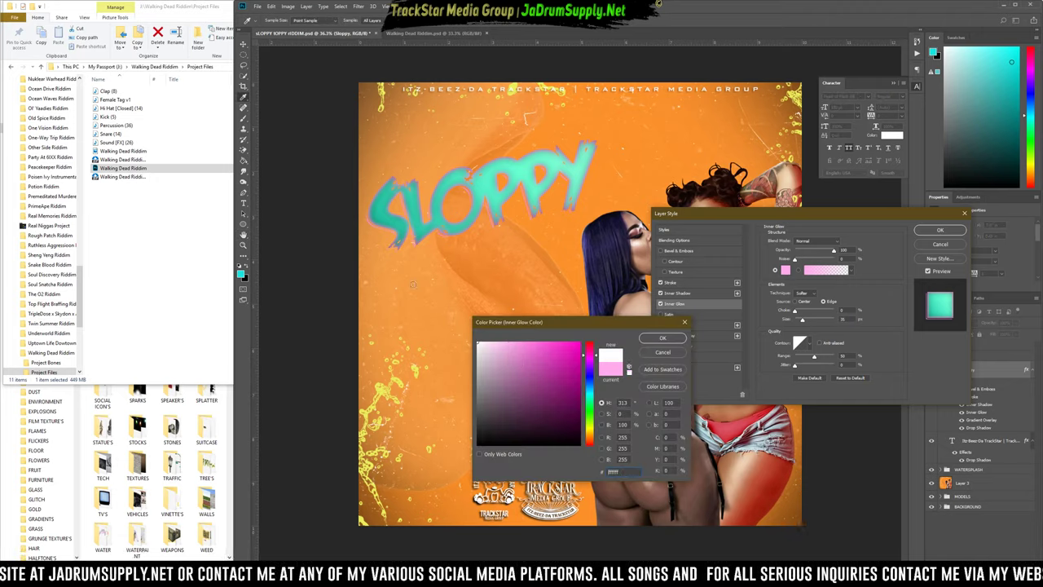
{"action": "left_click", "coordinate": [588, 394]}
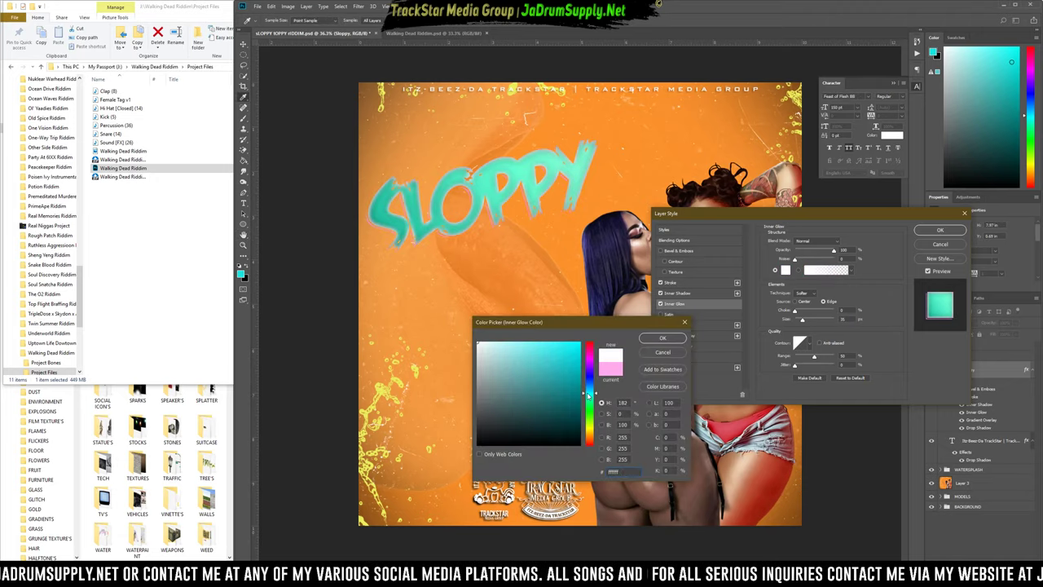
{"action": "left_click", "coordinate": [561, 381]}
{"action": "left_click_drag", "start_coordinate": [560, 380], "coordinate": [702, 341]}
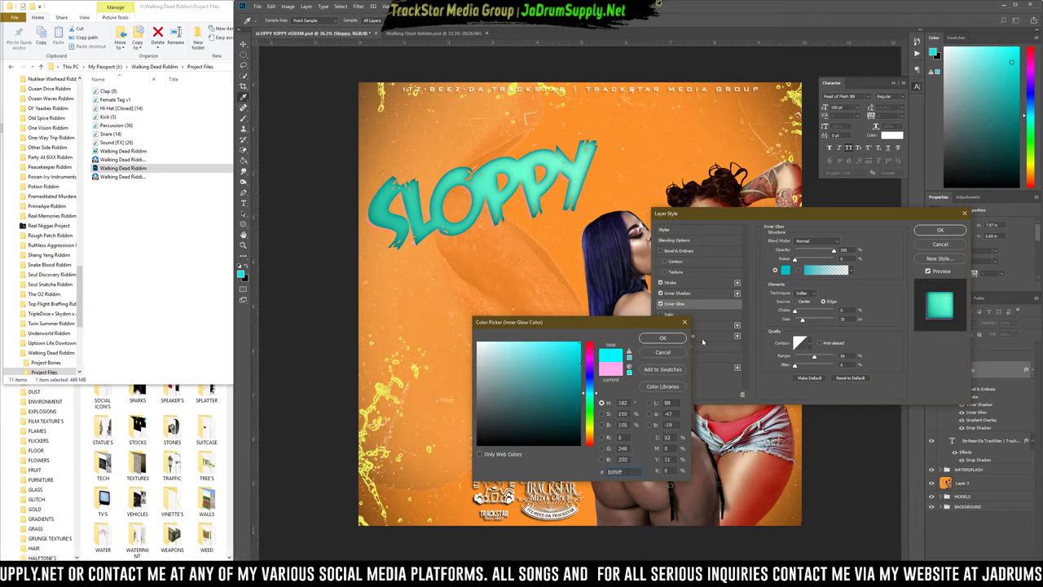
{"action": "mouse_move", "coordinate": [596, 430]}
{"action": "left_mouse_down"}
{"action": "mouse_move", "coordinate": [593, 403]}
{"action": "mouse_move", "coordinate": [593, 427]}
{"action": "left_mouse_up"}
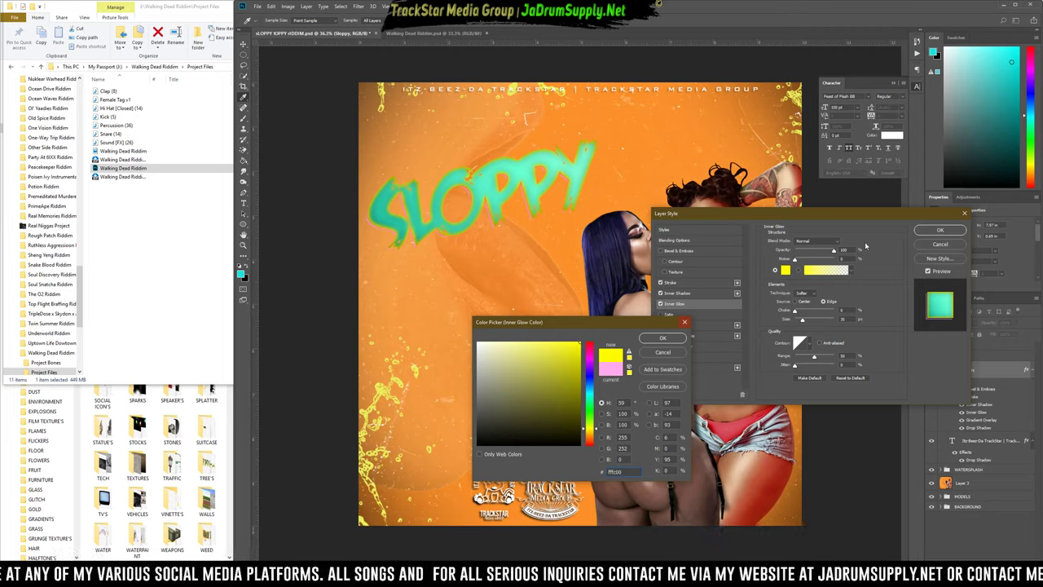
{"action": "left_click", "coordinate": [479, 343]}
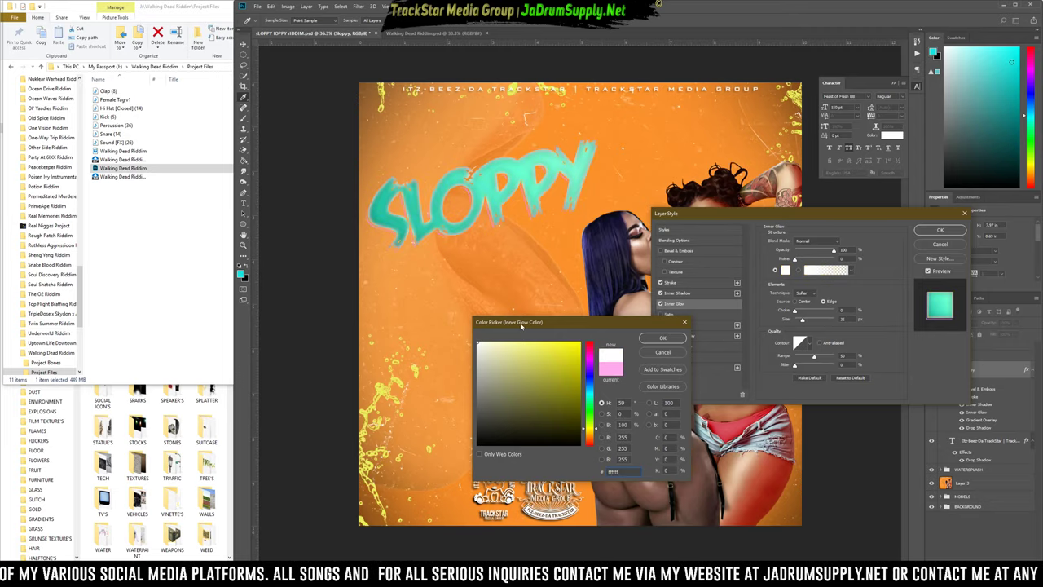
{"action": "left_click", "coordinate": [663, 337]}
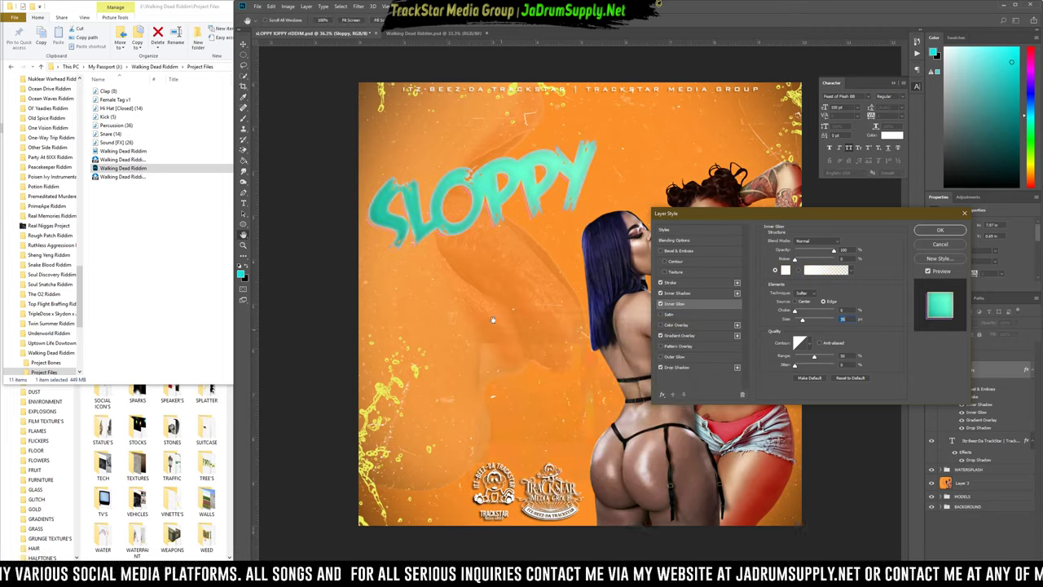
{"action": "left_click", "coordinate": [661, 301]}
Lower the SLOPPY text's inner shadow opacity to 15% and increase its size slightly.
{"action": "left_click", "coordinate": [661, 294]}
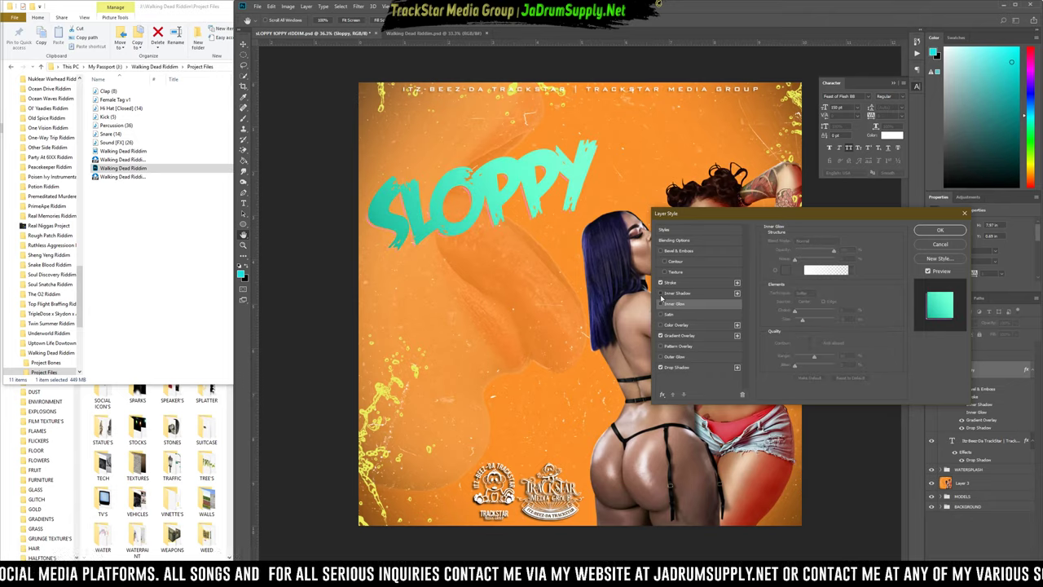
{"action": "left_click", "coordinate": [681, 293]}
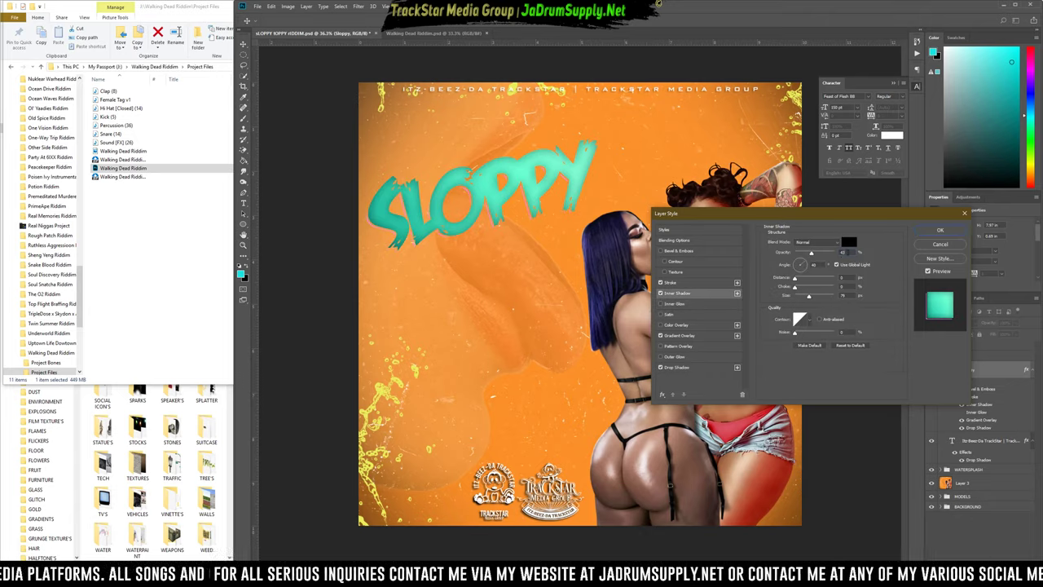
{"action": "left_click_drag", "start_coordinate": [847, 252], "coordinate": [781, 260]}
{"action": "type", "text": "15"}
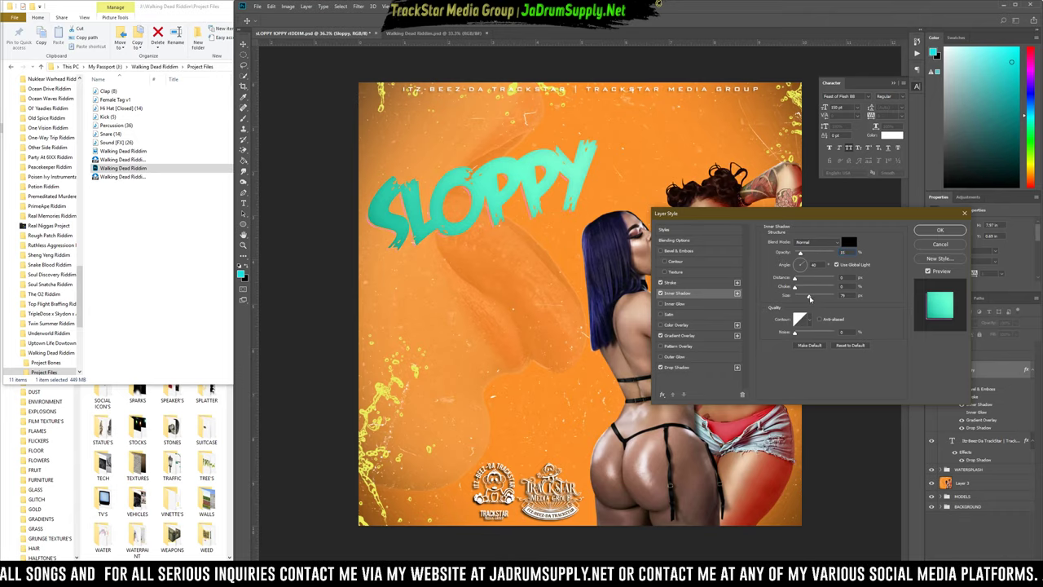
{"action": "left_click_drag", "start_coordinate": [808, 297], "coordinate": [812, 298]}
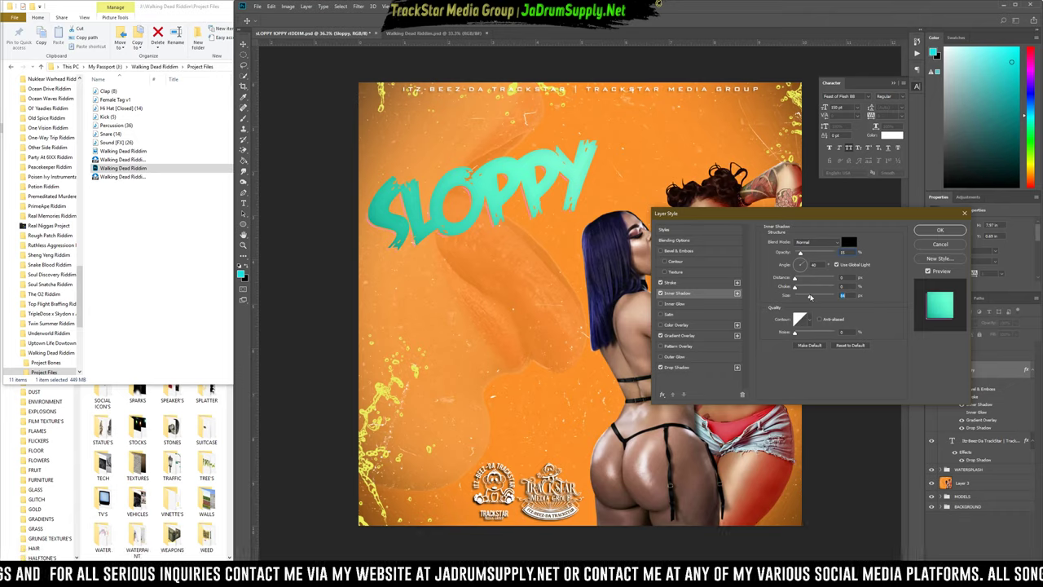
Add a softened black second drop shadow with a larger distance, and set the pink drop shadow to 17 px distance and 1 px size.
{"action": "left_click", "coordinate": [738, 368]}
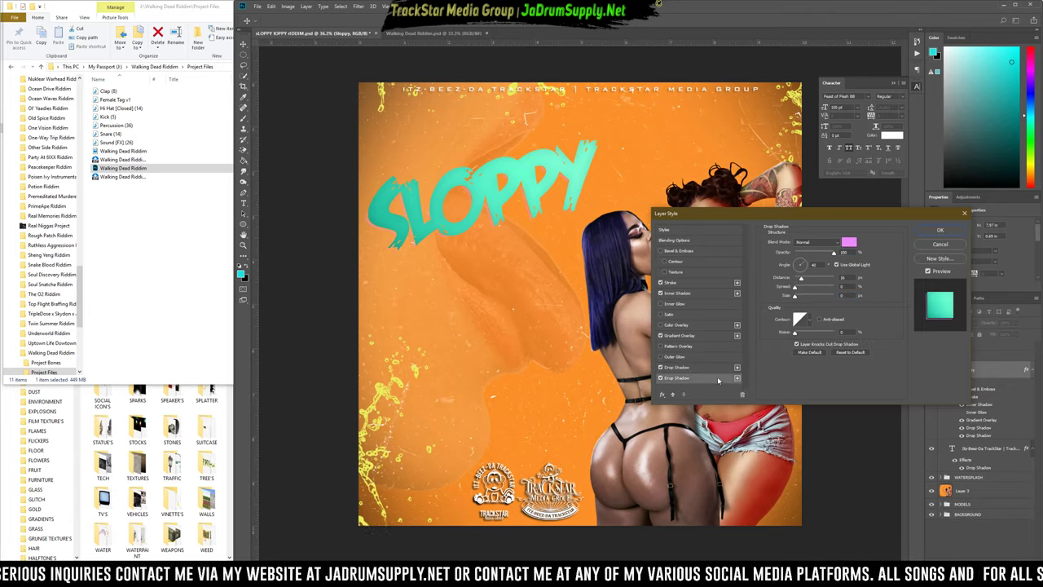
{"action": "left_click", "coordinate": [848, 242]}
{"action": "left_click_drag", "start_coordinate": [522, 407], "coordinate": [346, 487]}
{"action": "key", "text": "Return"}
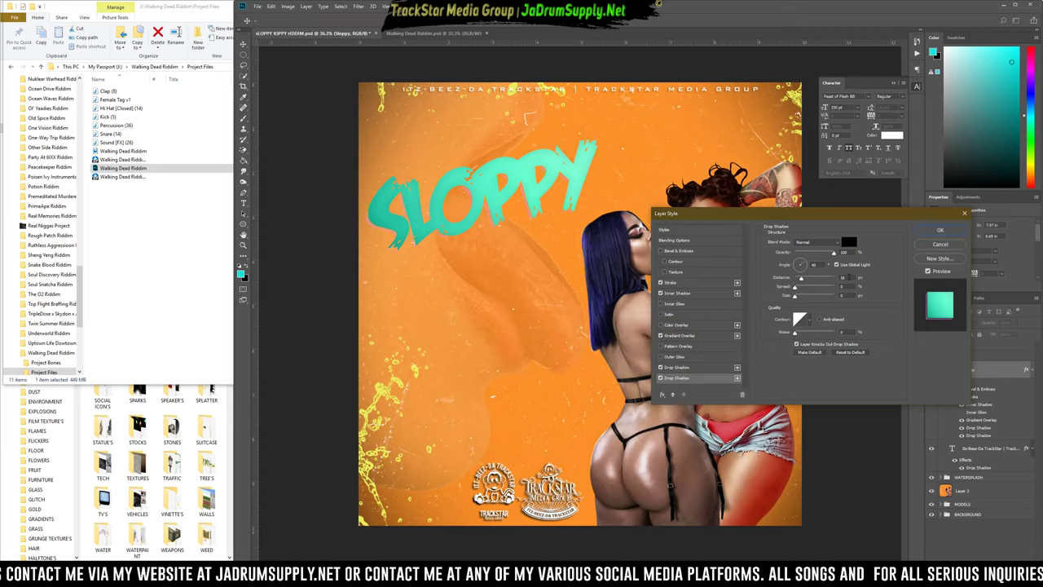
{"action": "left_click_drag", "start_coordinate": [849, 277], "coordinate": [804, 282]}
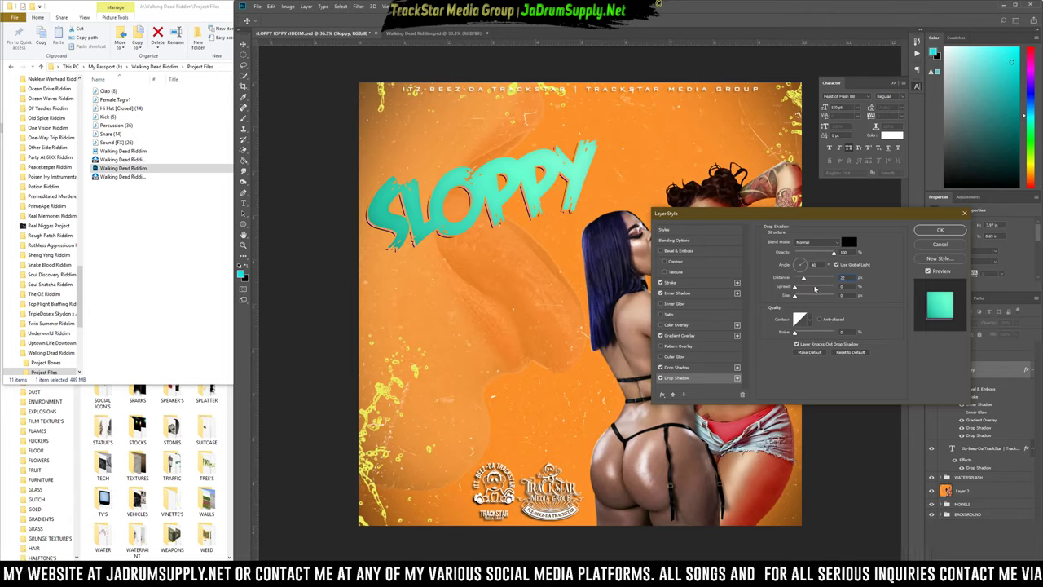
{"action": "left_click_drag", "start_coordinate": [794, 298], "coordinate": [800, 297]}
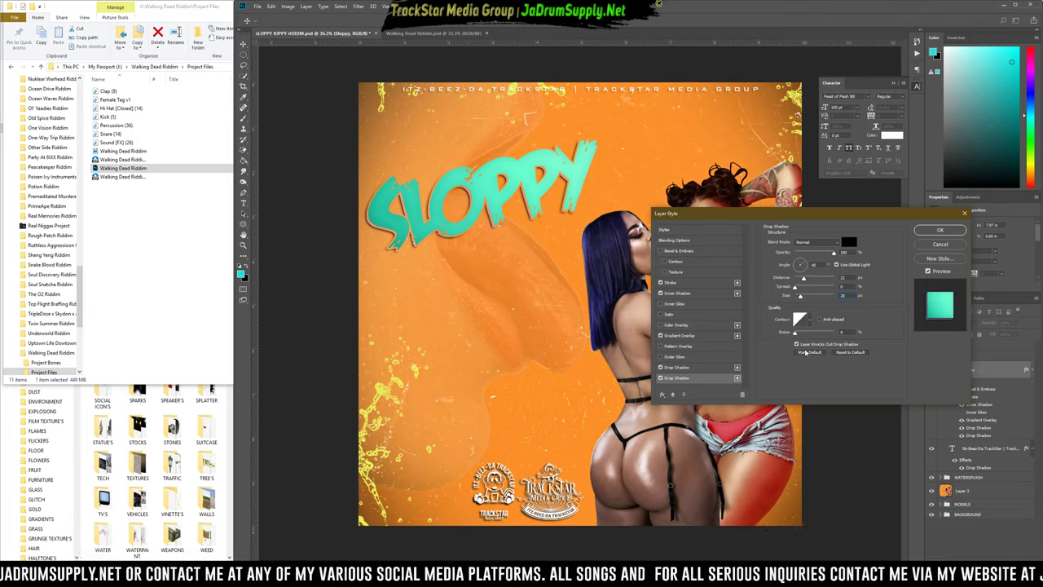
{"action": "left_click_drag", "start_coordinate": [802, 298], "coordinate": [803, 298]}
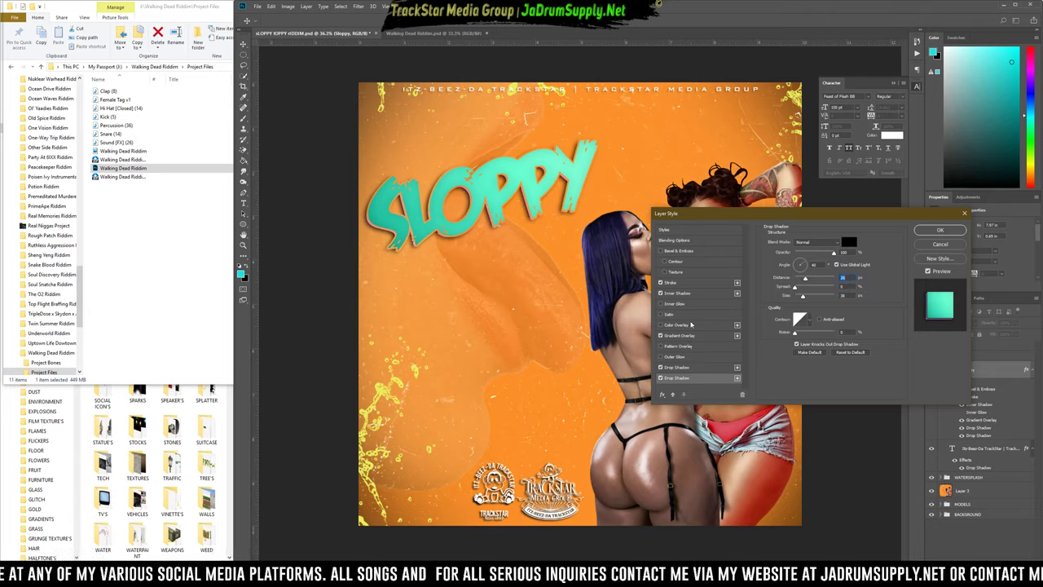
{"action": "left_click", "coordinate": [673, 368]}
{"action": "left_click", "coordinate": [851, 277]}
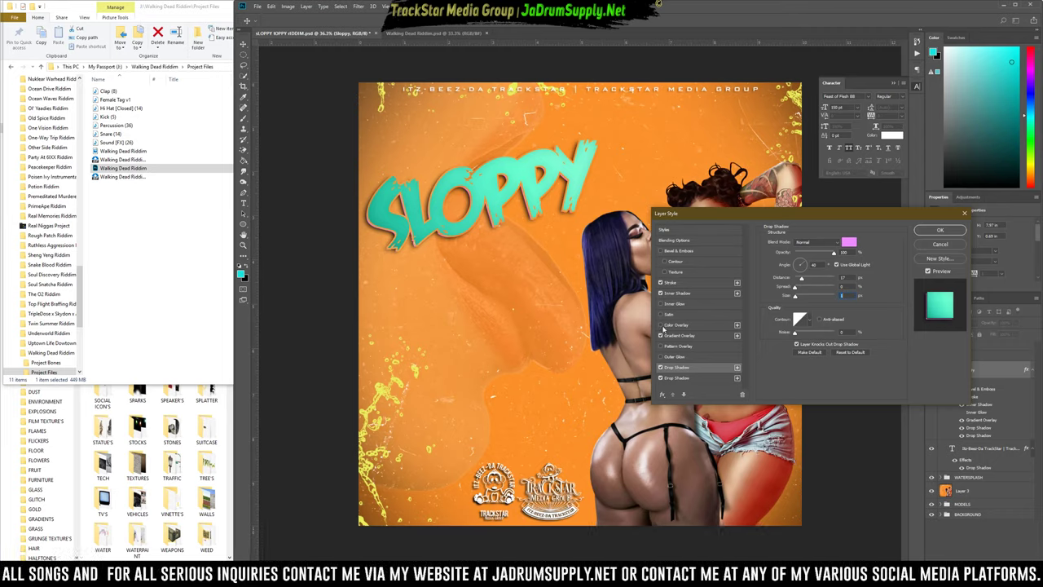
Replace the SLOPPY text's teal gradient overlay with a preset fading from pink to near white.
{"action": "left_click", "coordinate": [714, 335]}
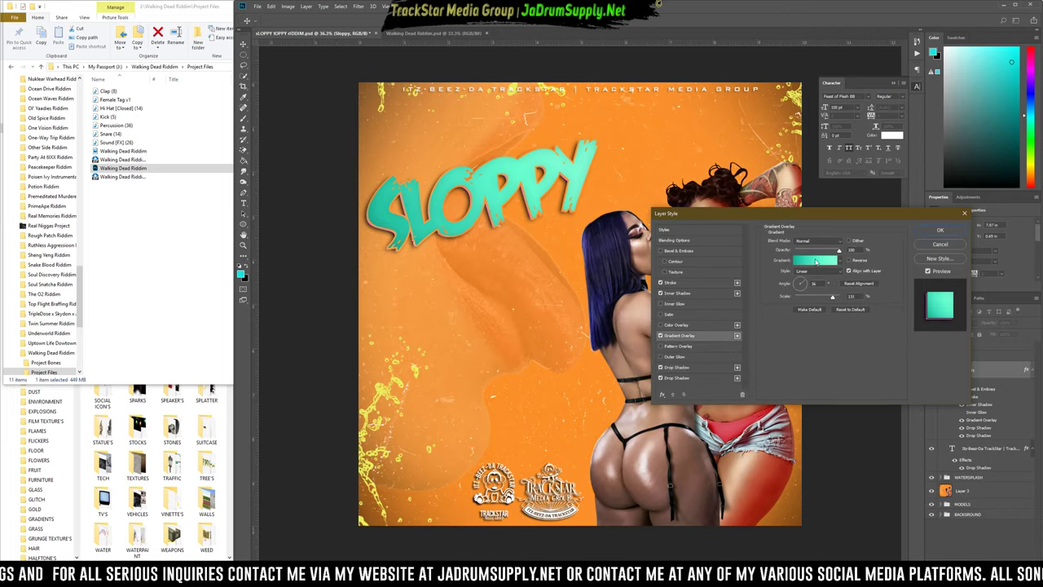
{"action": "left_click", "coordinate": [815, 261]}
{"action": "left_click", "coordinate": [582, 245]}
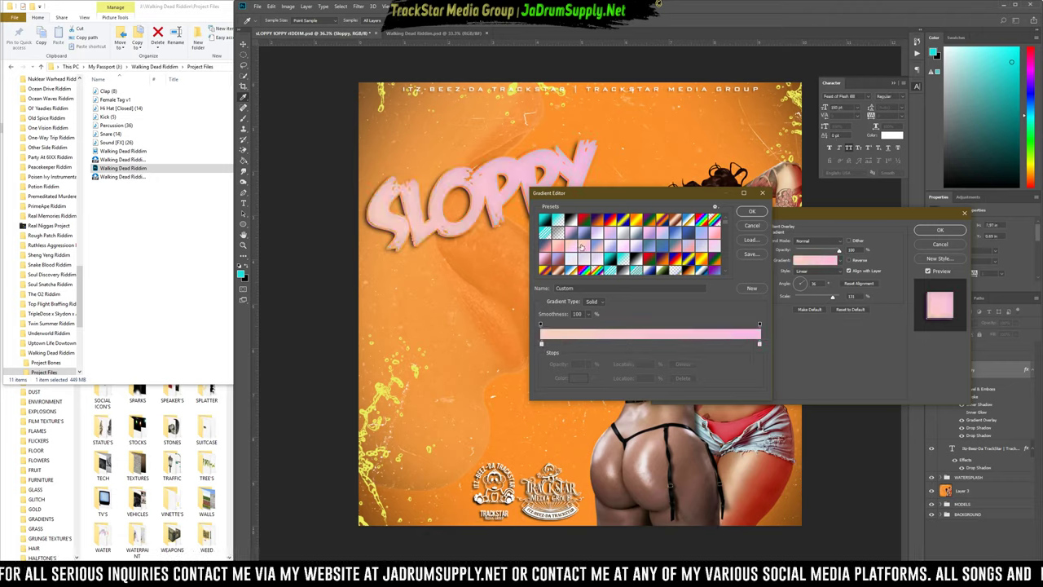
{"action": "scroll", "coordinate": [629, 251], "scroll_direction": "down", "scroll_amount": 3}
{"action": "left_click_drag", "start_coordinate": [661, 199], "coordinate": [892, 237]}
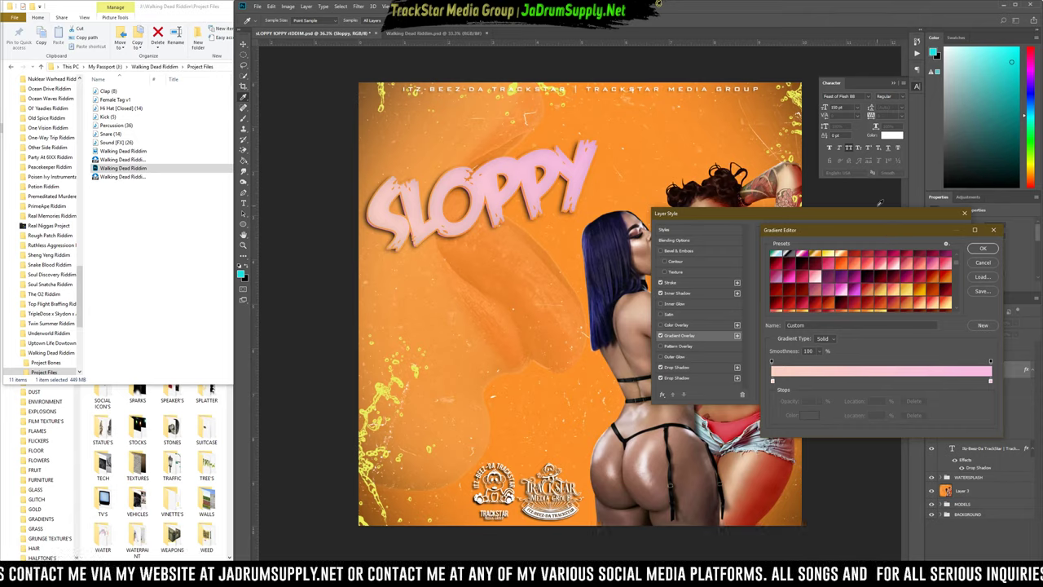
{"action": "scroll", "coordinate": [806, 295], "scroll_direction": "down", "scroll_amount": 4}
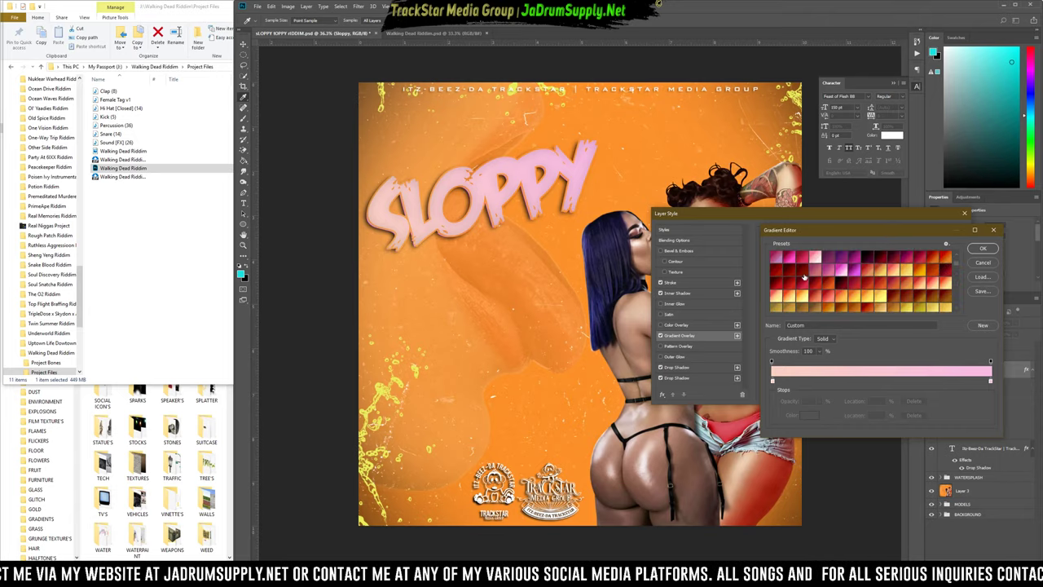
{"action": "left_click", "coordinate": [818, 257]}
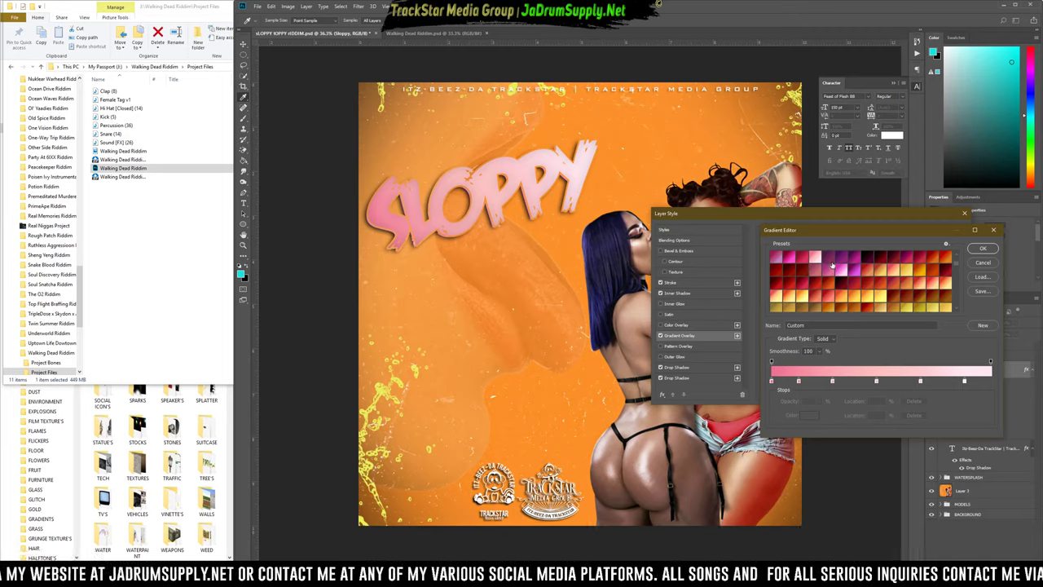
{"action": "key", "text": "Return"}
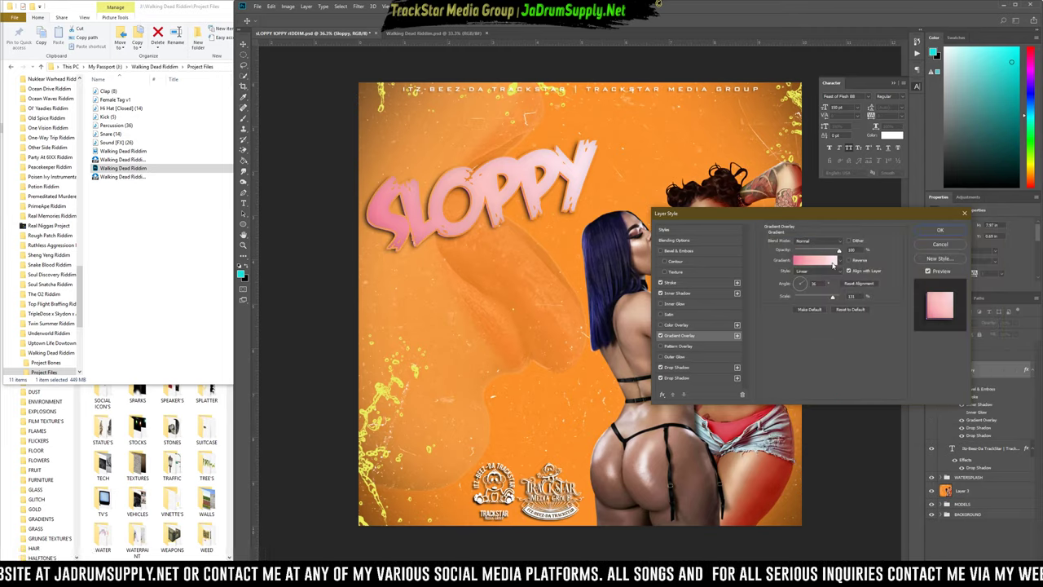
Change the pink drop shadow's color to golden yellow #ffc600.
{"action": "left_click", "coordinate": [675, 366]}
{"action": "left_click", "coordinate": [848, 242]}
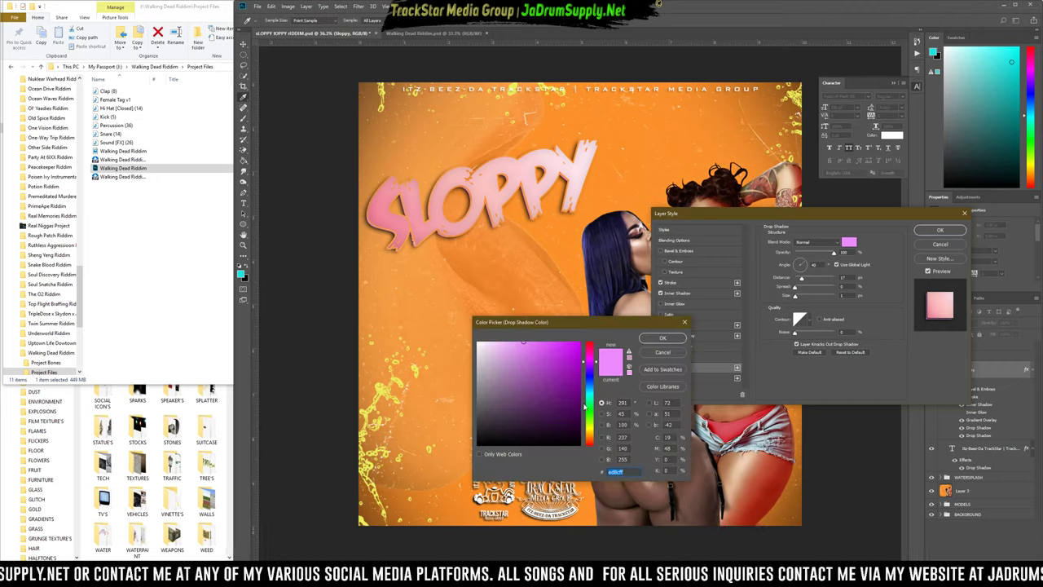
{"action": "left_click", "coordinate": [592, 397]}
{"action": "left_click_drag", "start_coordinate": [568, 399], "coordinate": [580, 342]}
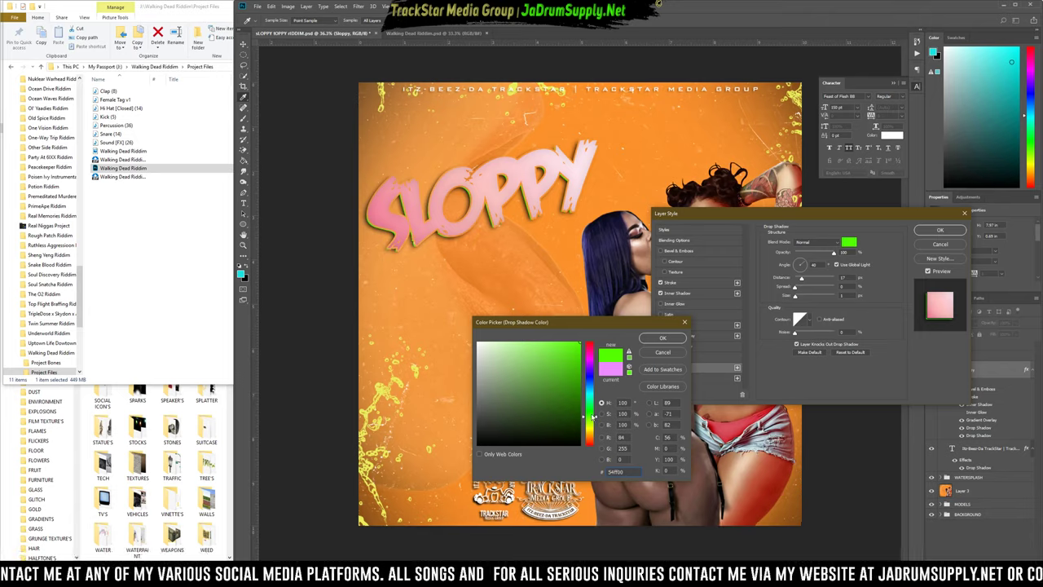
{"action": "left_click_drag", "start_coordinate": [594, 417], "coordinate": [592, 434]}
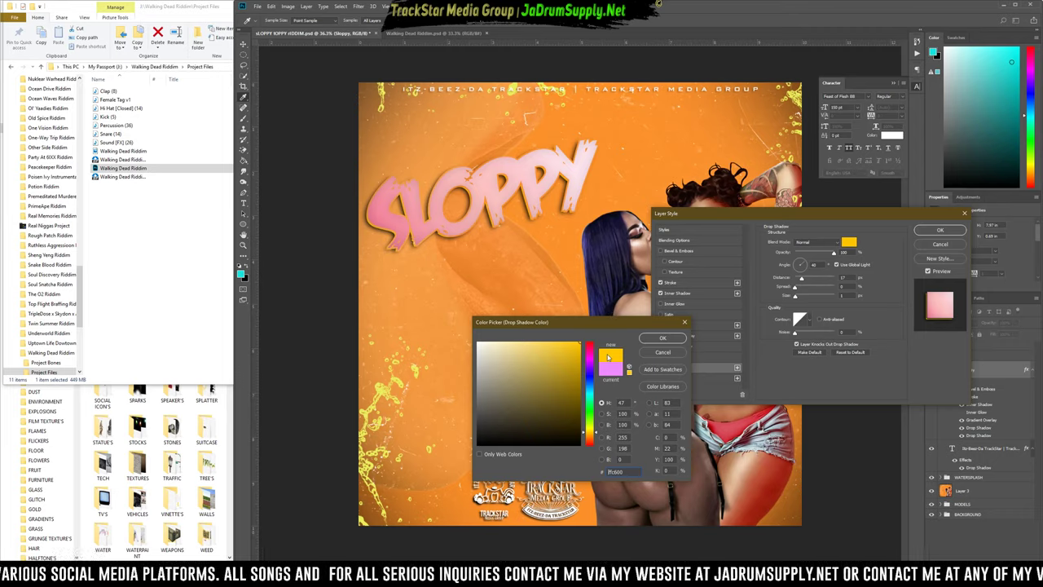
{"action": "left_click", "coordinate": [657, 337]}
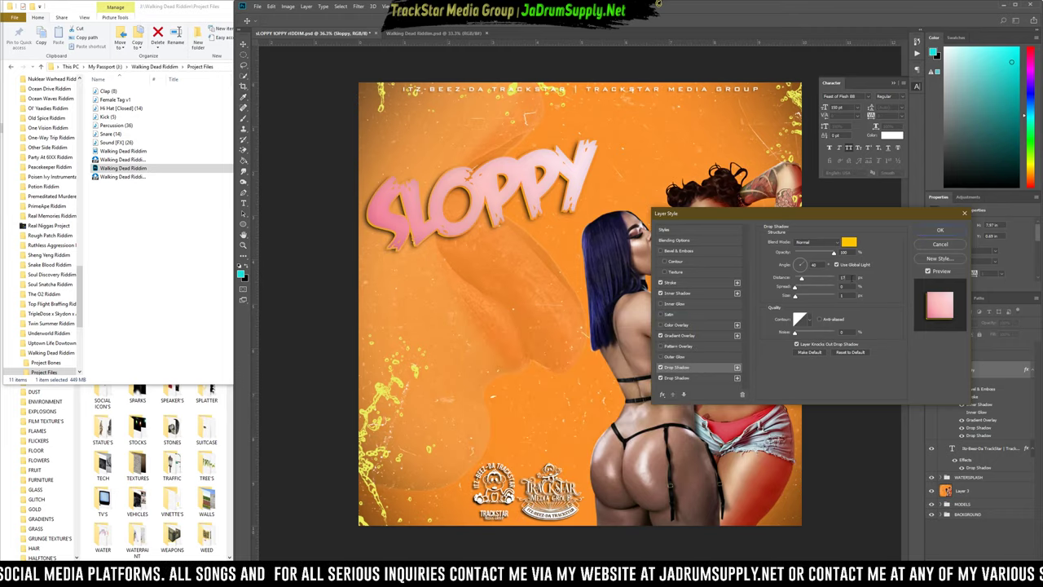
Set the yellow drop shadow's distance to 20 px and turn off the text's stroke.
{"action": "key", "text": "Up"}
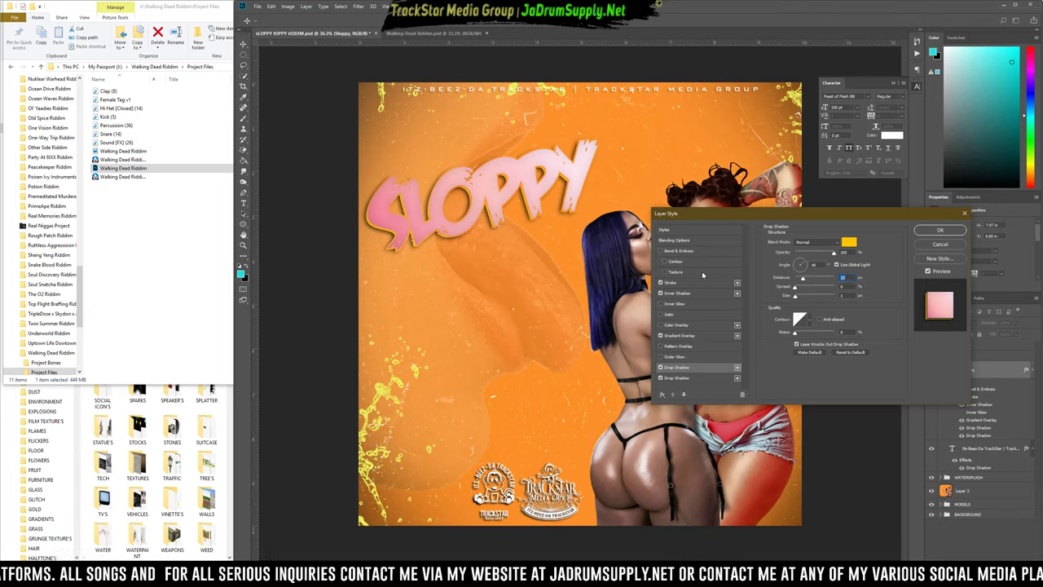
{"action": "left_click", "coordinate": [661, 283]}
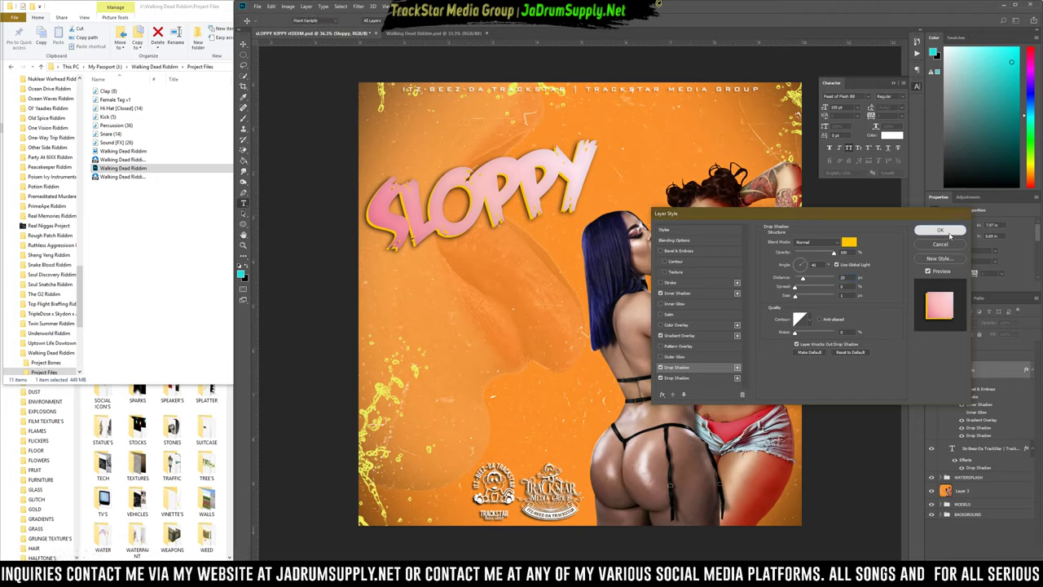
Apply the layer effects, duplicate the SLOPPY text directly beneath the original, and change the copy's wording to TOPPY.
{"action": "left_click", "coordinate": [939, 231]}
{"action": "left_click_drag", "start_coordinate": [501, 204], "coordinate": [499, 275]}
{"action": "key", "text": "ctrl+t"}
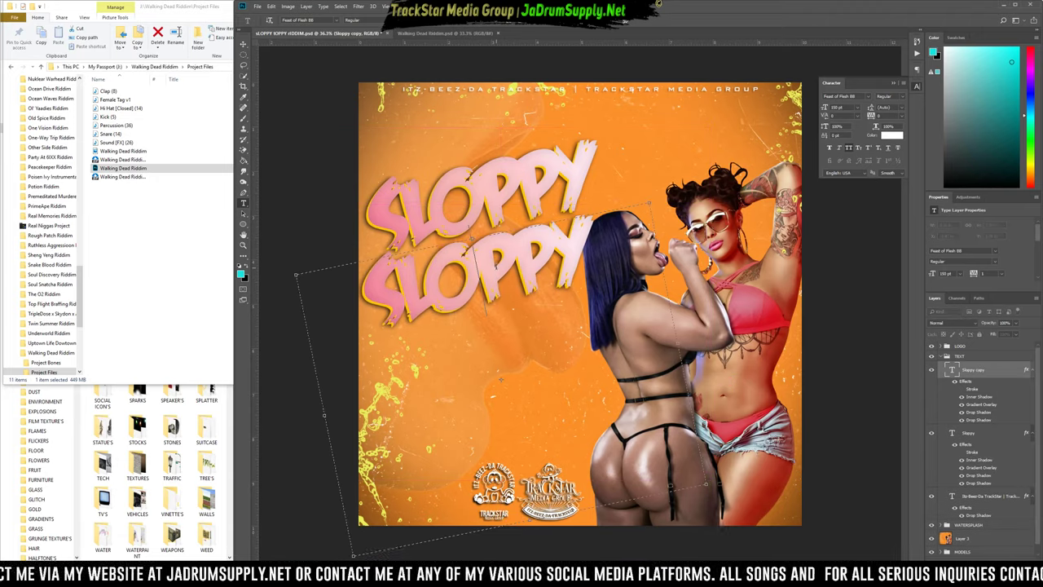
{"action": "left_click_drag", "start_coordinate": [436, 281], "coordinate": [290, 306]}
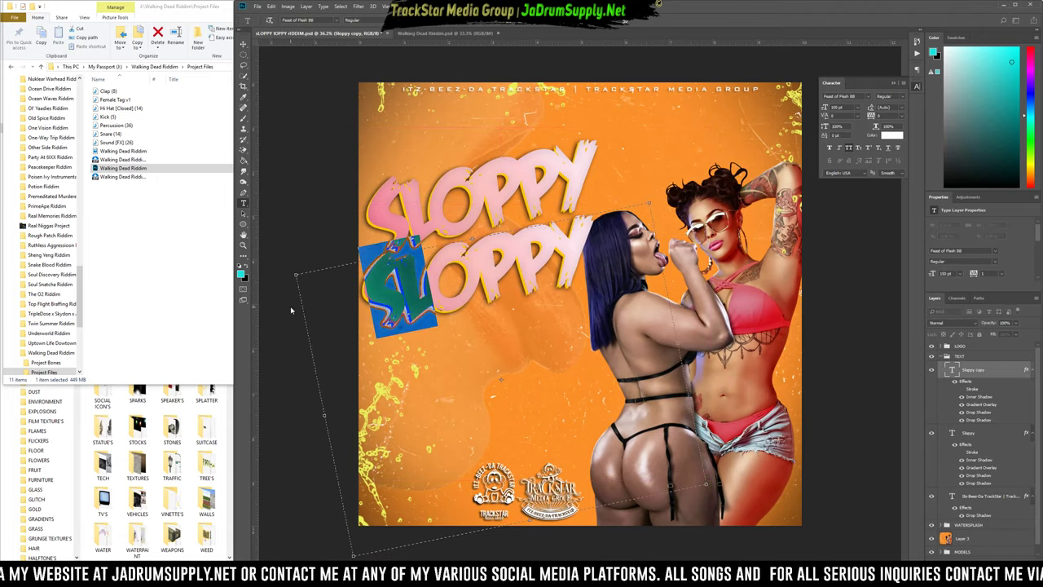
{"action": "type", "text": "T"}
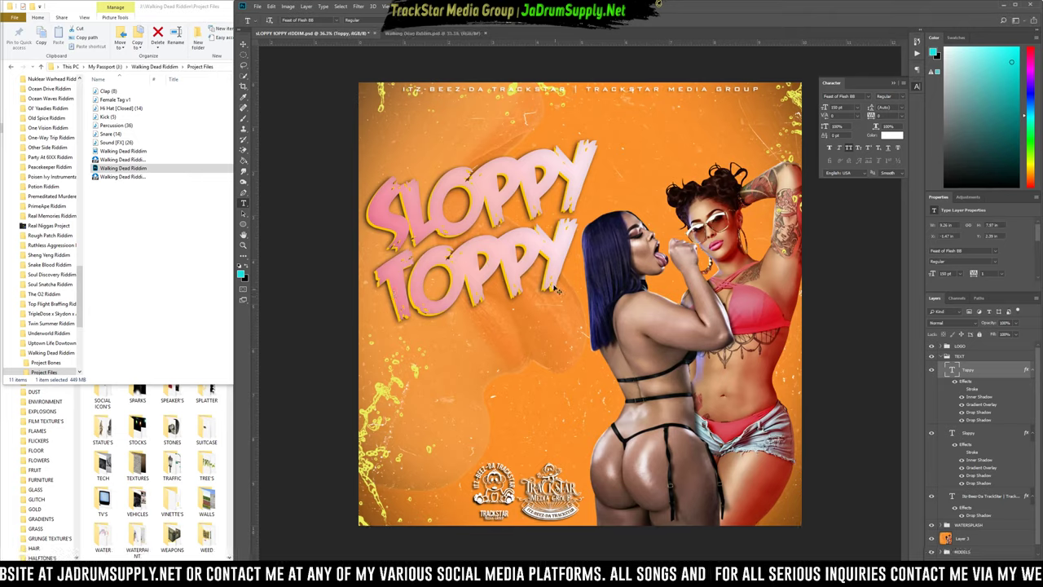
Position the TOPPY text close beneath SLOPPY, shifted to the artwork's left edge, and stack the SLOPPY layer above the TOPPY layer.
{"action": "left_click_drag", "start_coordinate": [562, 253], "coordinate": [605, 234]}
{"action": "key", "text": "ctrl+t"}
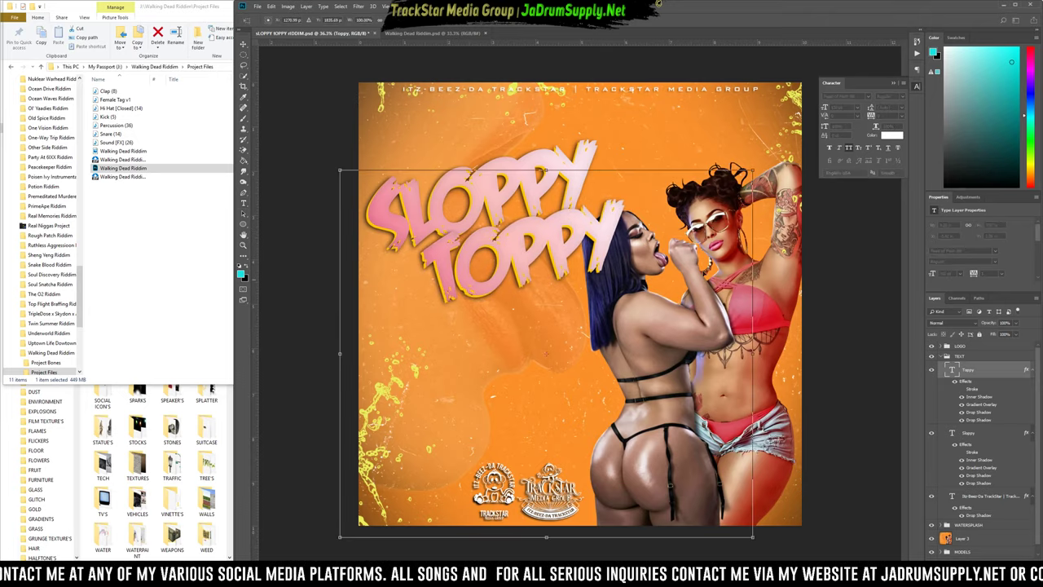
{"action": "key", "text": "Return"}
{"action": "key", "text": "t"}
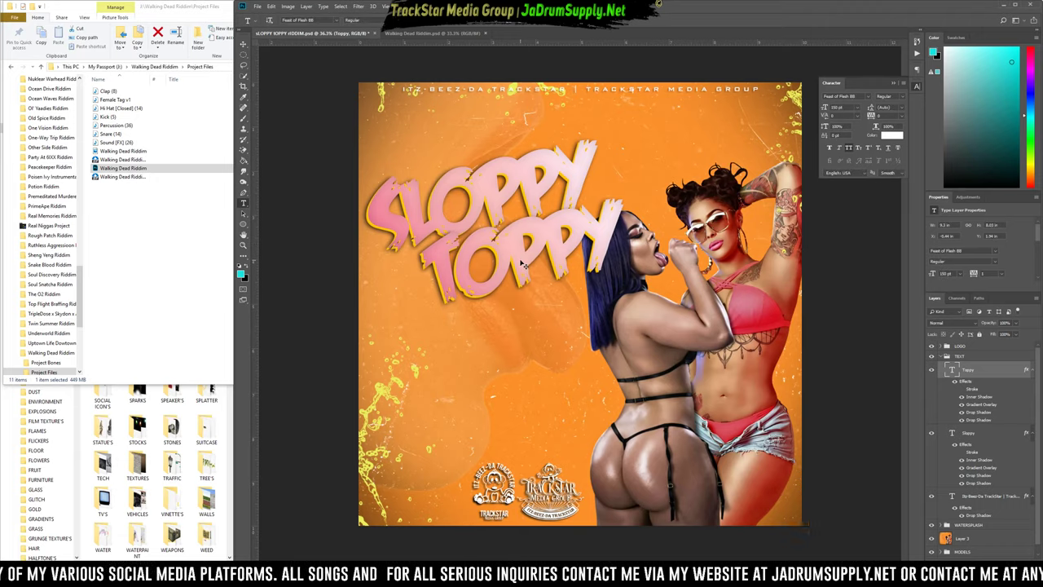
{"action": "left_click_drag", "start_coordinate": [523, 264], "coordinate": [461, 266]}
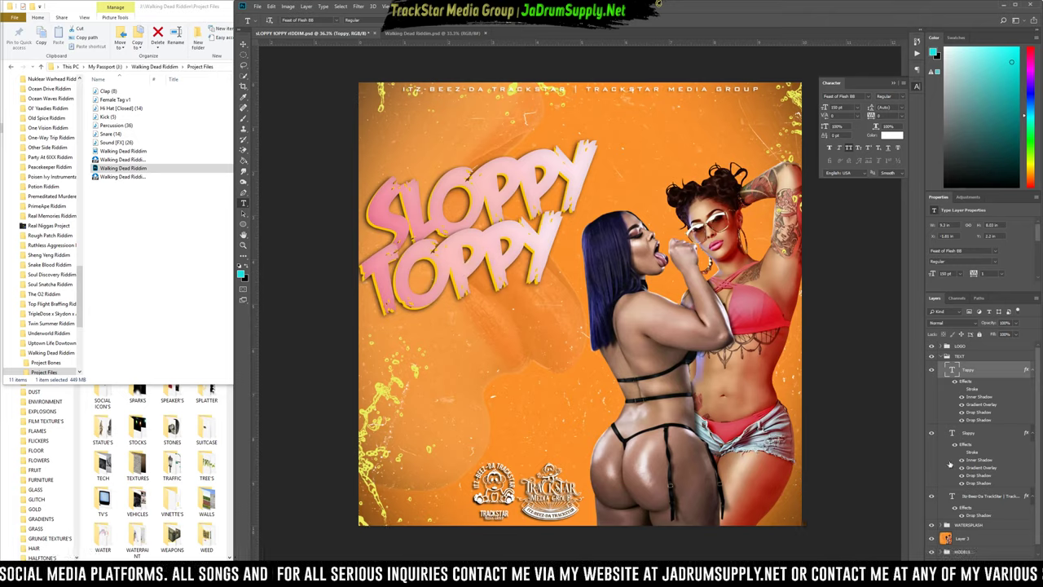
{"action": "left_click_drag", "start_coordinate": [971, 436], "coordinate": [970, 367]}
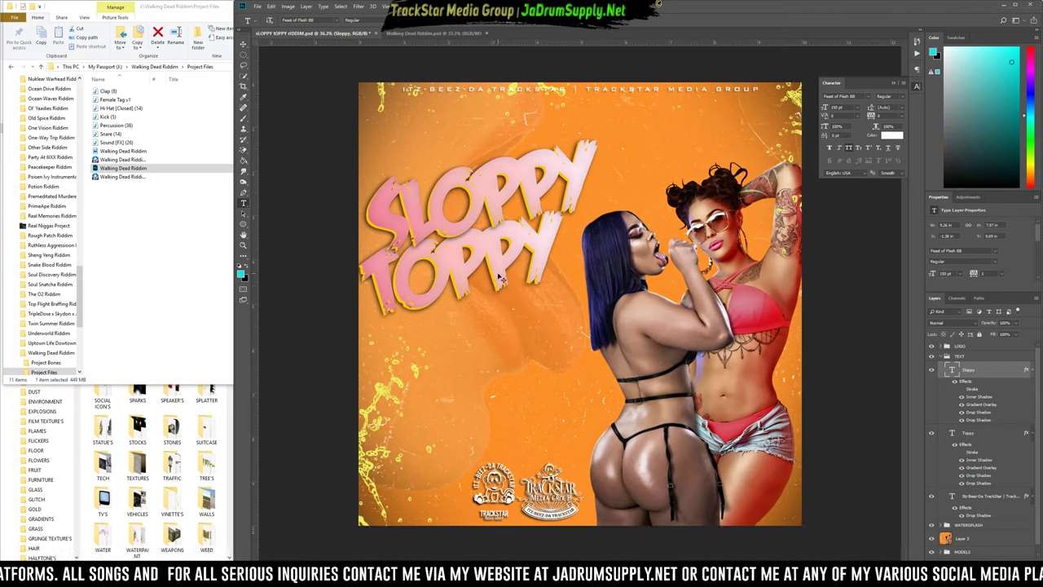
Duplicate the TOPPY text lower and to the right as RIDDIM, and stack its layer beneath the TOPPY layer.
{"action": "left_click_drag", "start_coordinate": [500, 279], "coordinate": [571, 312]}
{"action": "left_click", "coordinate": [541, 296]}
{"action": "key", "text": "ctrl+a"}
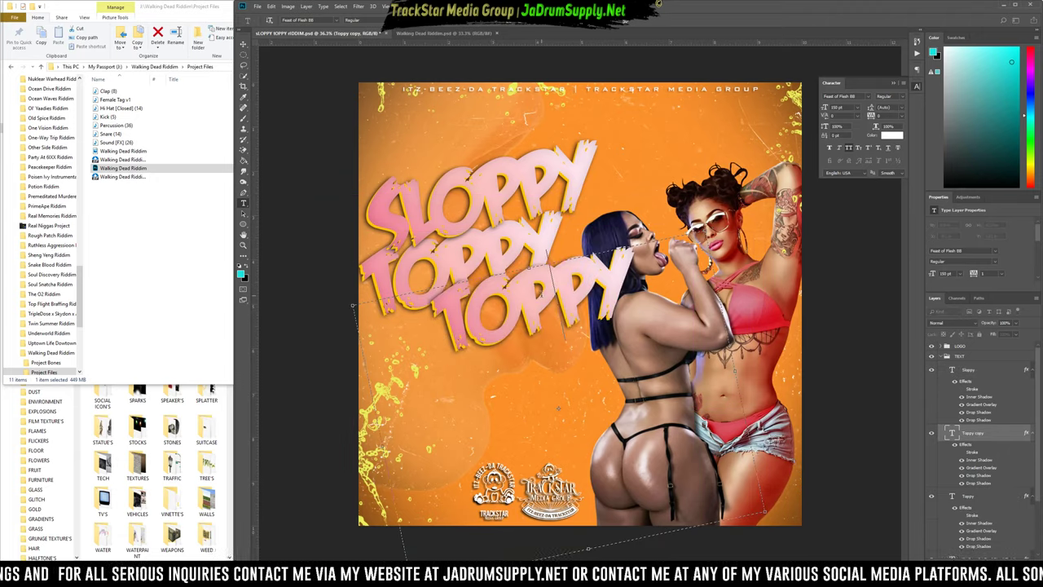
{"action": "type", "text": "RIDIM"}
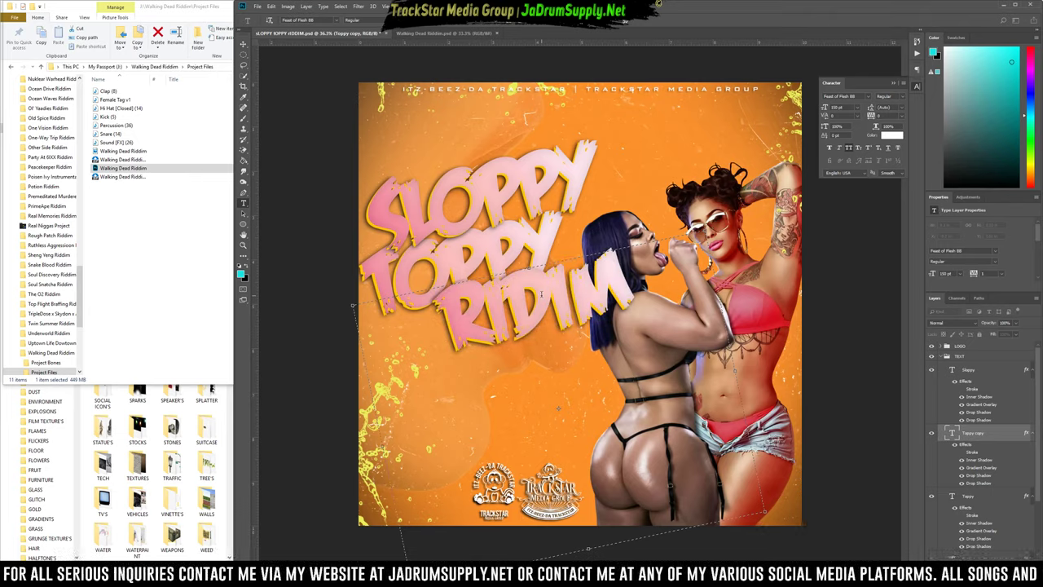
{"action": "key", "text": "Left"}
{"action": "key", "text": "Left"}
{"action": "type", "text": "D"}
{"action": "key", "text": "ctrl+Return"}
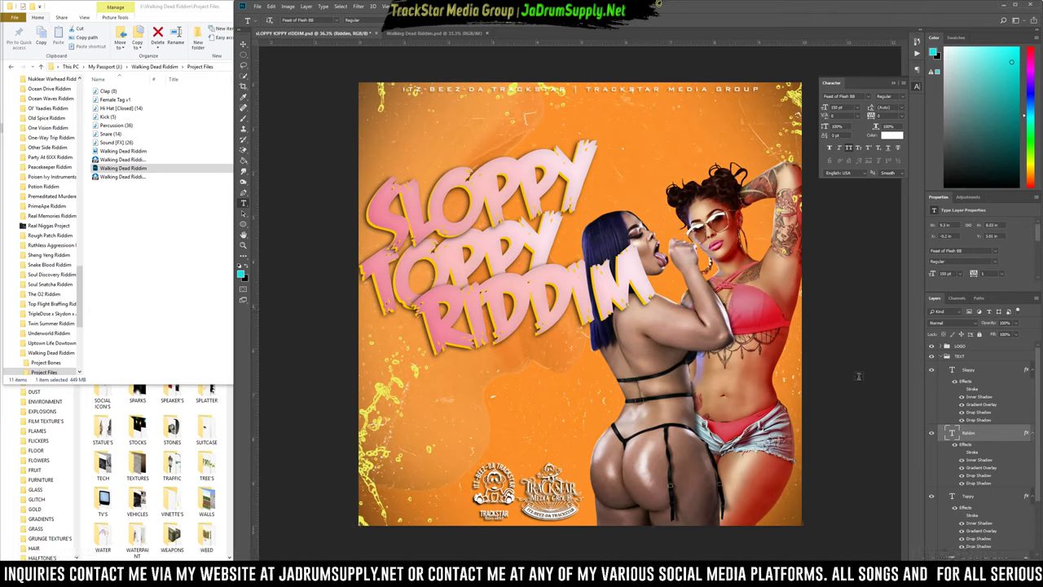
{"action": "left_click_drag", "start_coordinate": [970, 442], "coordinate": [984, 517]}
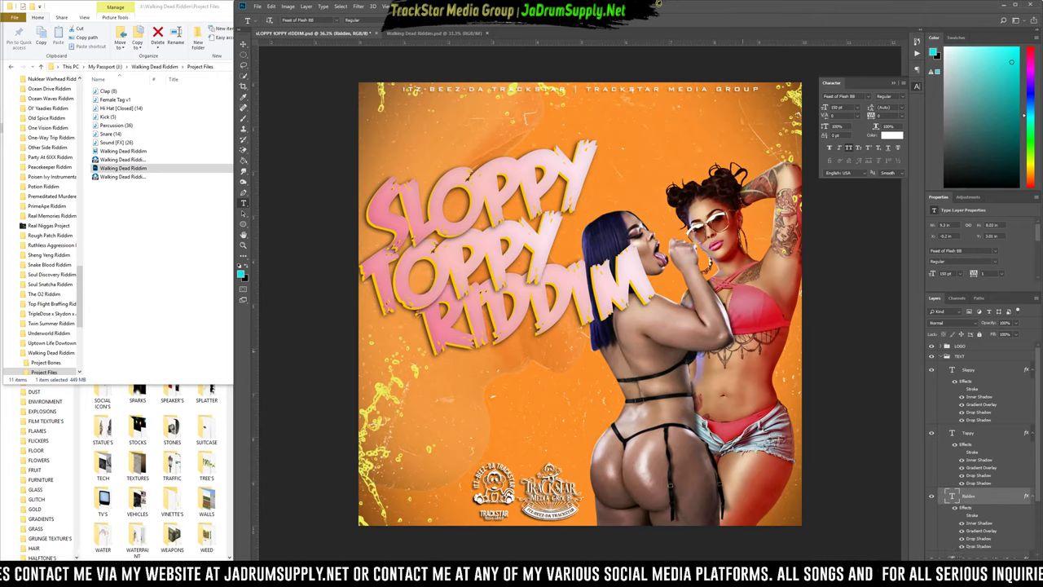
{"action": "mouse_move", "coordinate": [607, 292]}
{"action": "left_mouse_down"}
{"action": "mouse_move", "coordinate": [610, 275]}
{"action": "mouse_move", "coordinate": [608, 291]}
{"action": "left_mouse_up"}
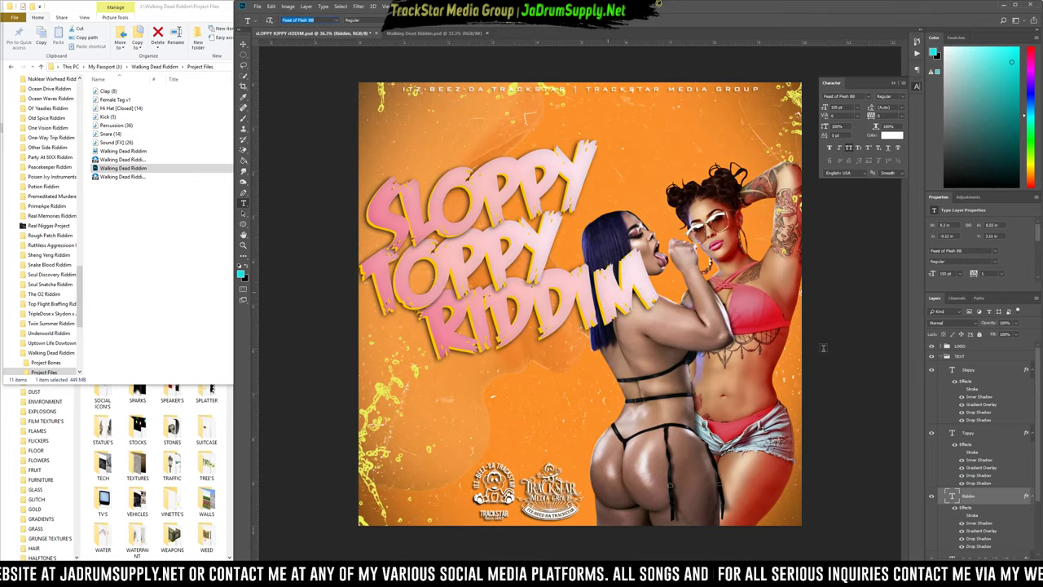
Add a layer mask to the RIDDIM text and load the blue-haired model's outline as a selection for it.
{"action": "scroll", "coordinate": [988, 471], "scroll_direction": "down", "scroll_amount": 3}
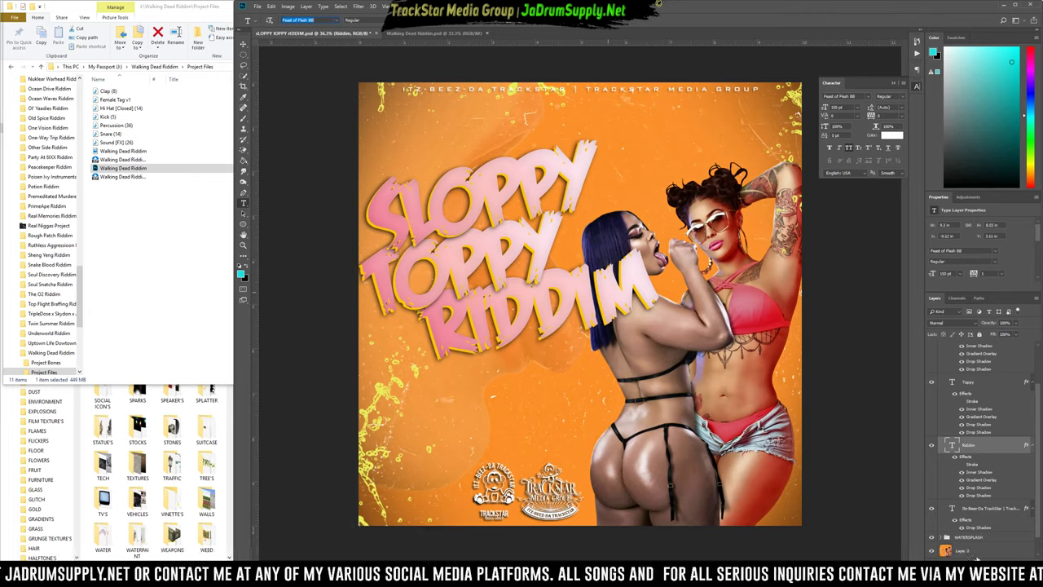
{"action": "left_click", "coordinate": [981, 560]}
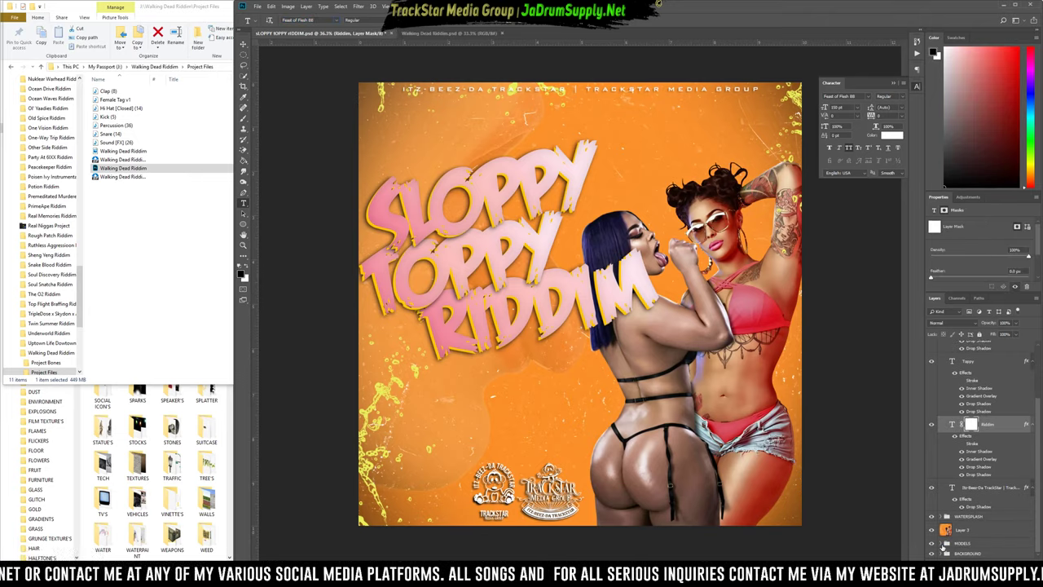
{"action": "left_click", "coordinate": [943, 544]}
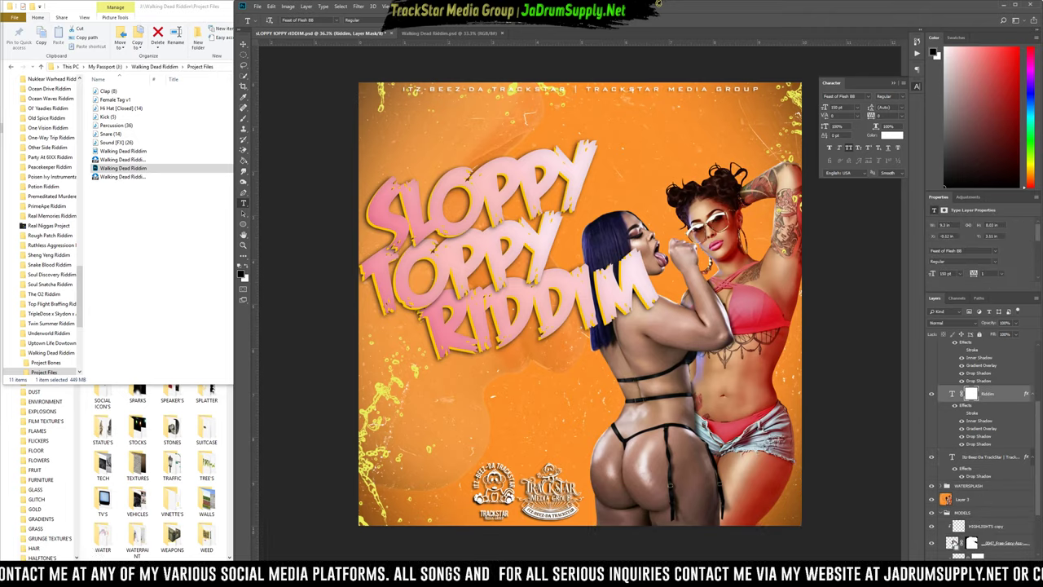
{"action": "left_click", "coordinate": [971, 395], "text": "ctrl"}
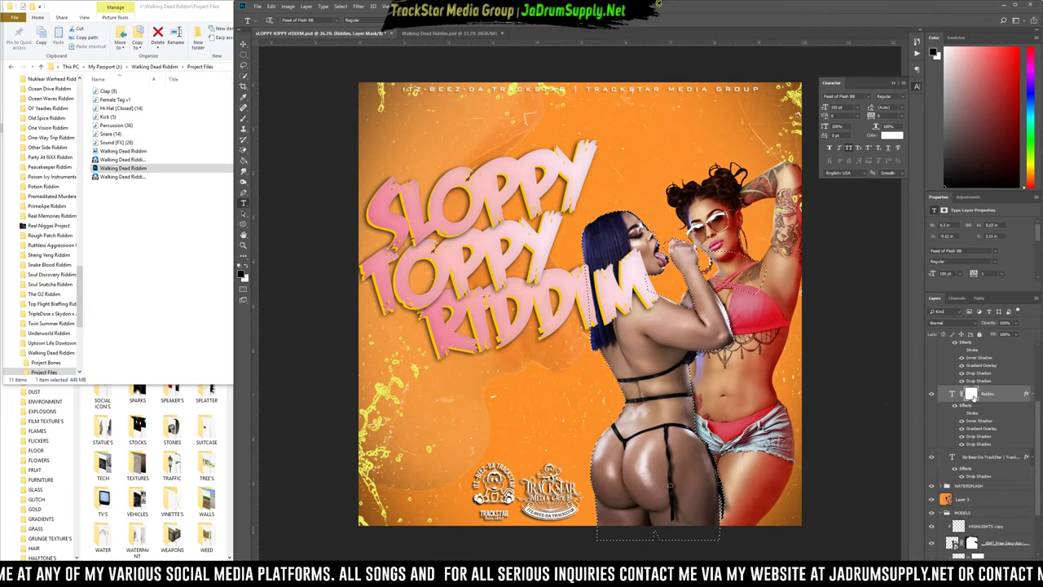
{"action": "left_click", "coordinate": [973, 395]}
Paint black on the RIDDIM mask with a reduced hard round brush to hide the letters overlapping the blue-haired model.
{"action": "scroll", "coordinate": [596, 300], "scroll_direction": "up", "scroll_amount": 7}
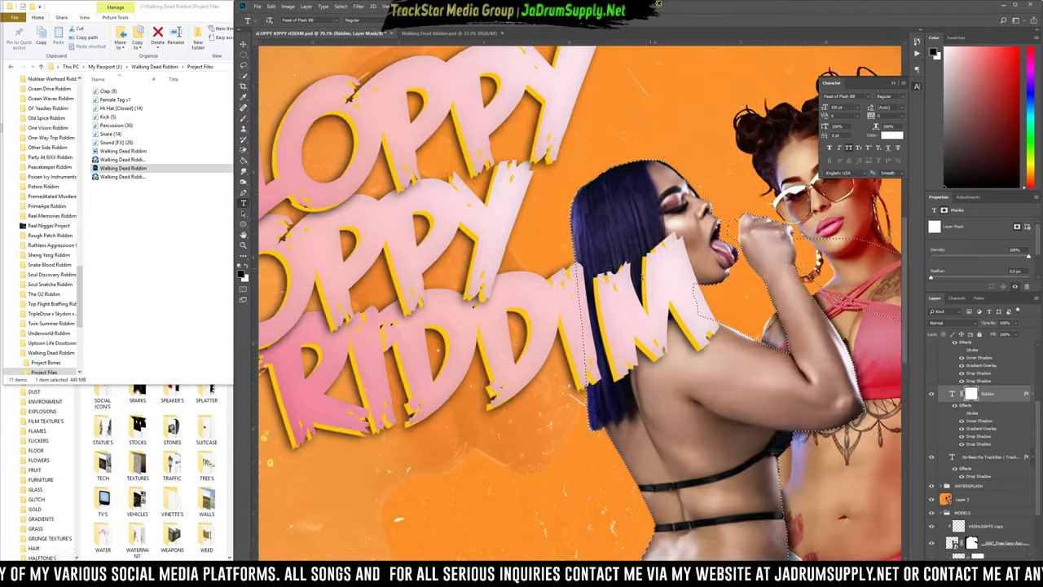
{"action": "key", "text": "b"}
{"action": "left_click", "coordinate": [652, 350]}
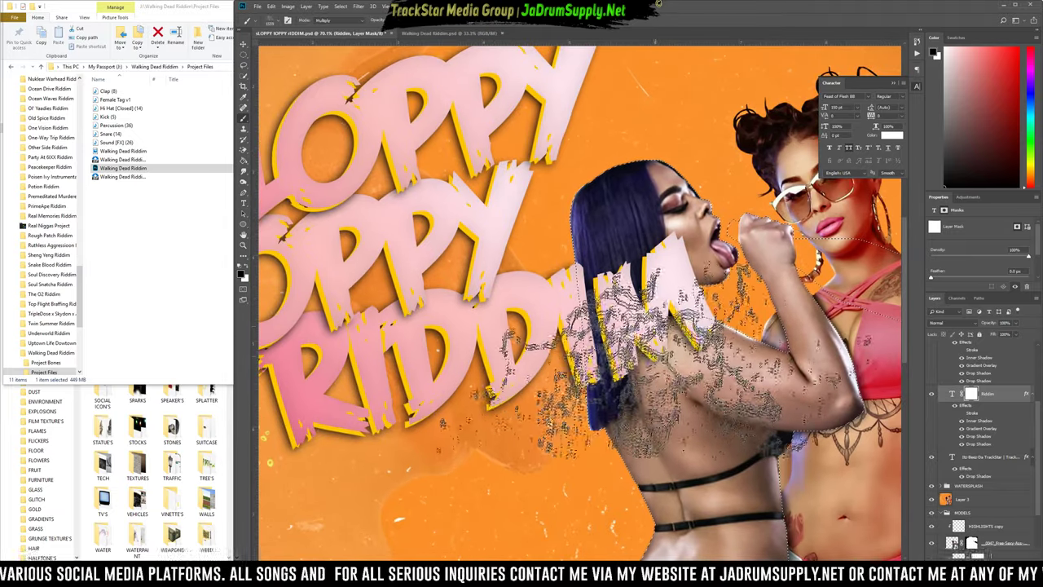
{"action": "right_click", "coordinate": [640, 350]}
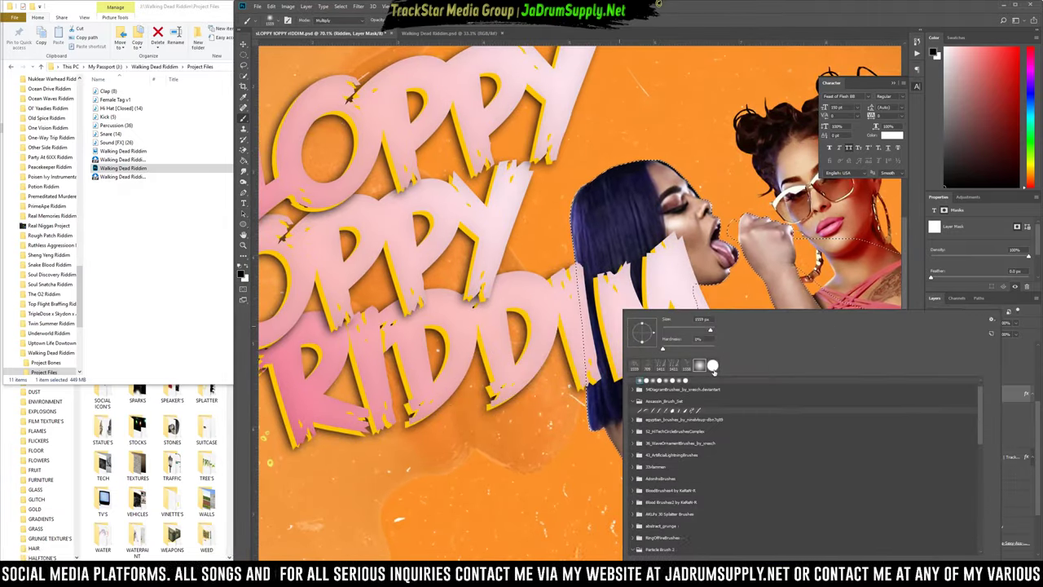
{"action": "double_click", "coordinate": [713, 366]}
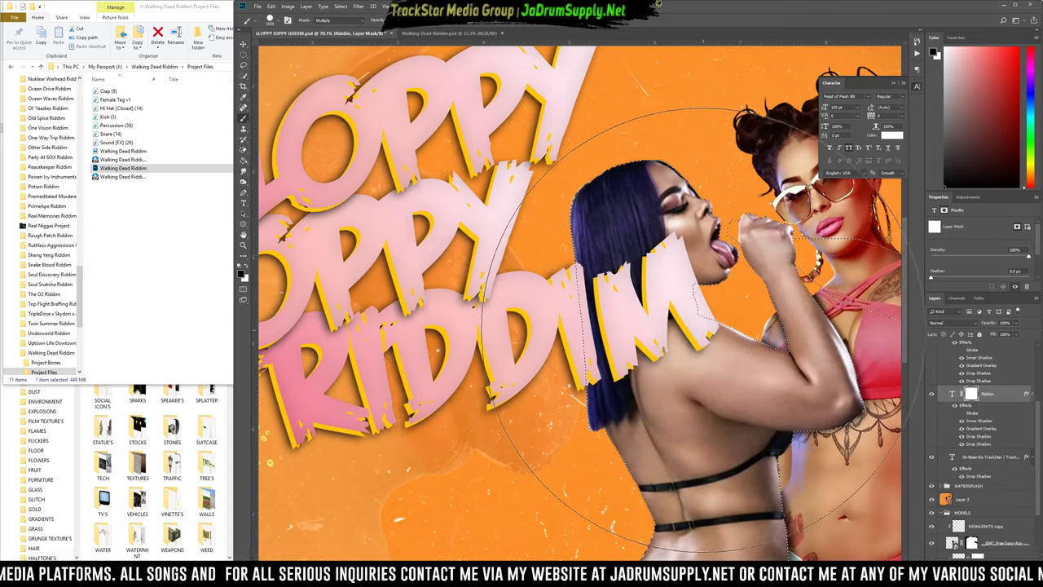
{"action": "key", "text": "bracketleft"}
{"action": "key", "text": "bracketleft"}
{"action": "key", "text": "bracketleft"}
{"action": "key", "text": "bracketleft"}
{"action": "key", "text": "bracketleft"}
{"action": "key", "text": "bracketleft"}
{"action": "key", "text": "bracketleft"}
{"action": "key", "text": "bracketleft"}
{"action": "key", "text": "bracketleft"}
{"action": "key", "text": "bracketleft"}
{"action": "mouse_move", "coordinate": [656, 383]}
{"action": "left_mouse_down"}
{"action": "mouse_move", "coordinate": [700, 370]}
{"action": "mouse_move", "coordinate": [619, 314]}
{"action": "mouse_move", "coordinate": [586, 309]}
{"action": "left_mouse_up"}
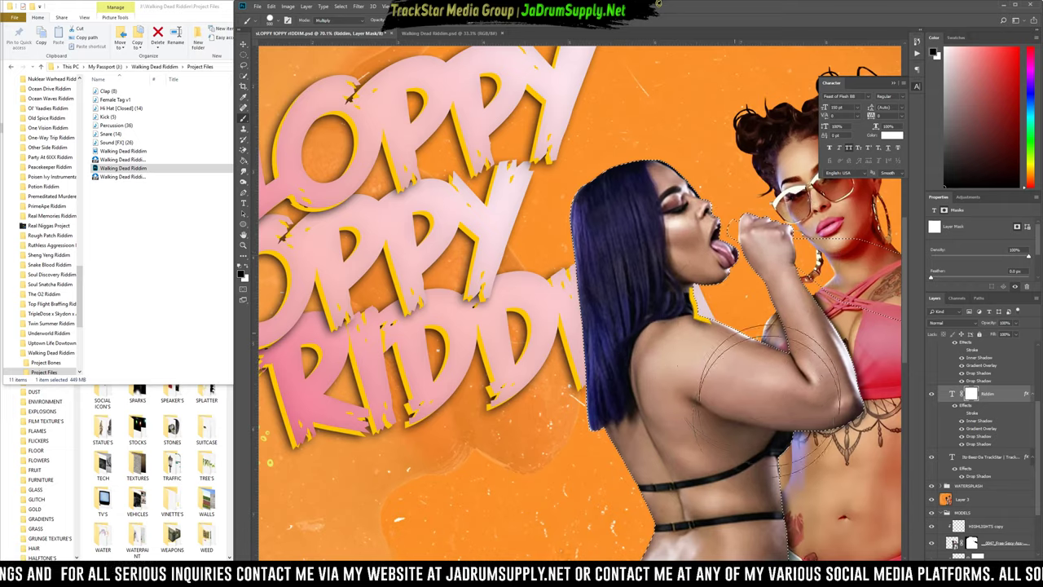
Invert the selection to mask out the leftover fragment of the M beside the model's neck, and clear the selection.
{"action": "scroll", "coordinate": [713, 301], "scroll_direction": "up", "scroll_amount": 2}
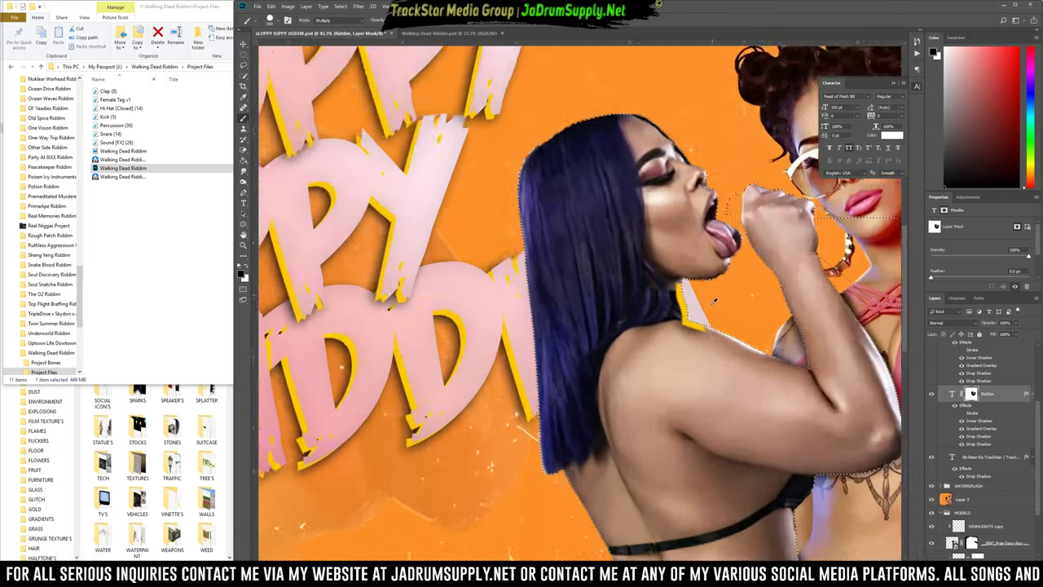
{"action": "scroll", "coordinate": [713, 301], "scroll_direction": "up", "scroll_amount": 3}
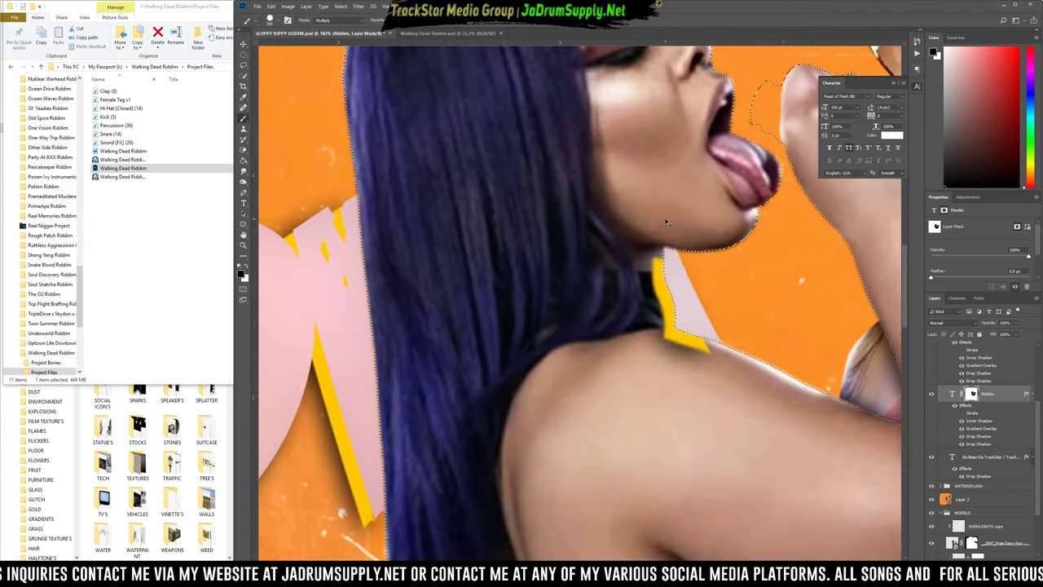
{"action": "left_click", "coordinate": [690, 285]}
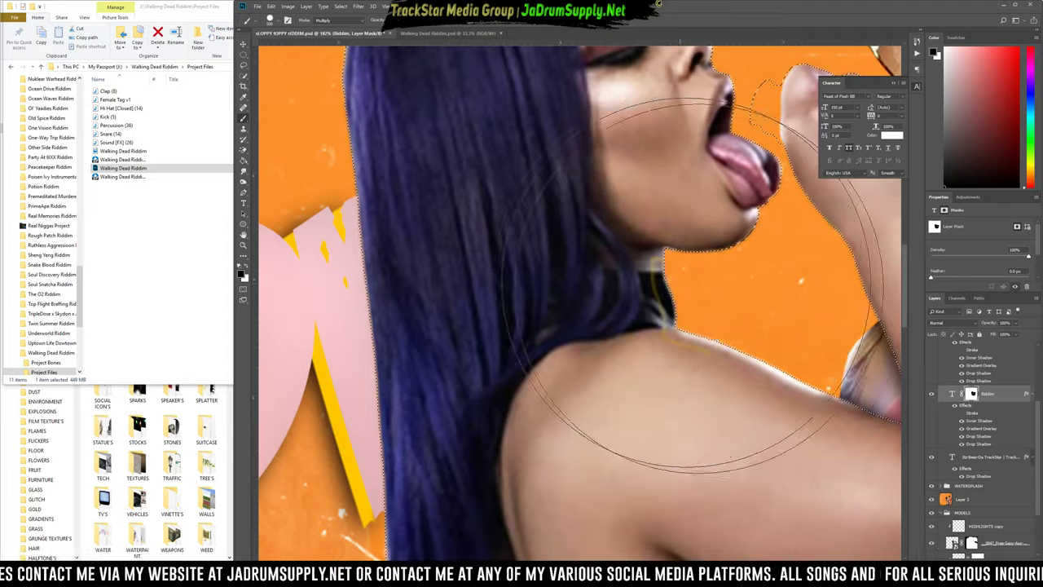
{"action": "left_click", "coordinate": [724, 288]}
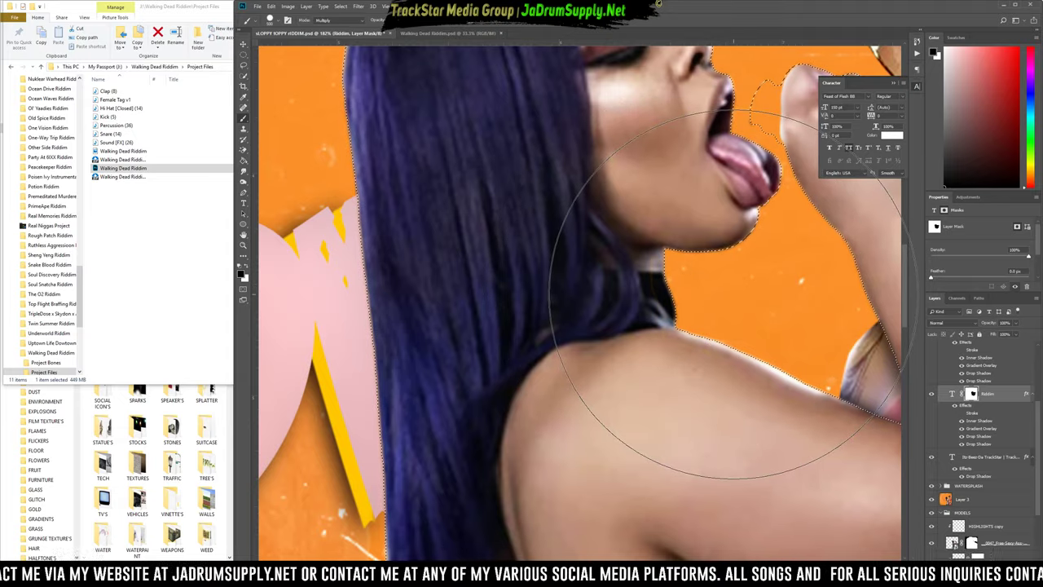
{"action": "key", "text": "ctrl+0"}
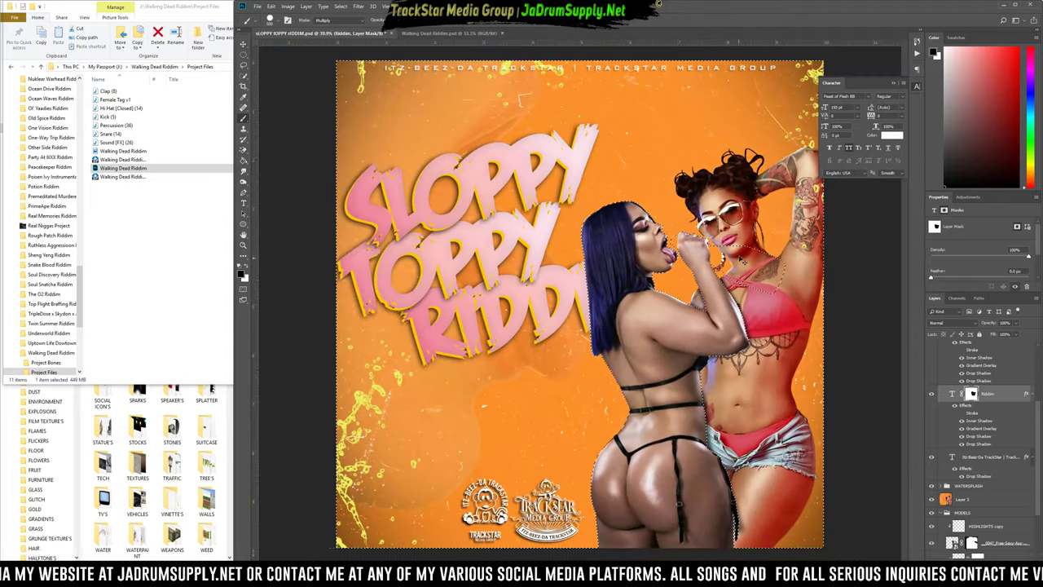
{"action": "key", "text": "ctrl+minus"}
{"action": "key", "text": "ctrl+minus"}
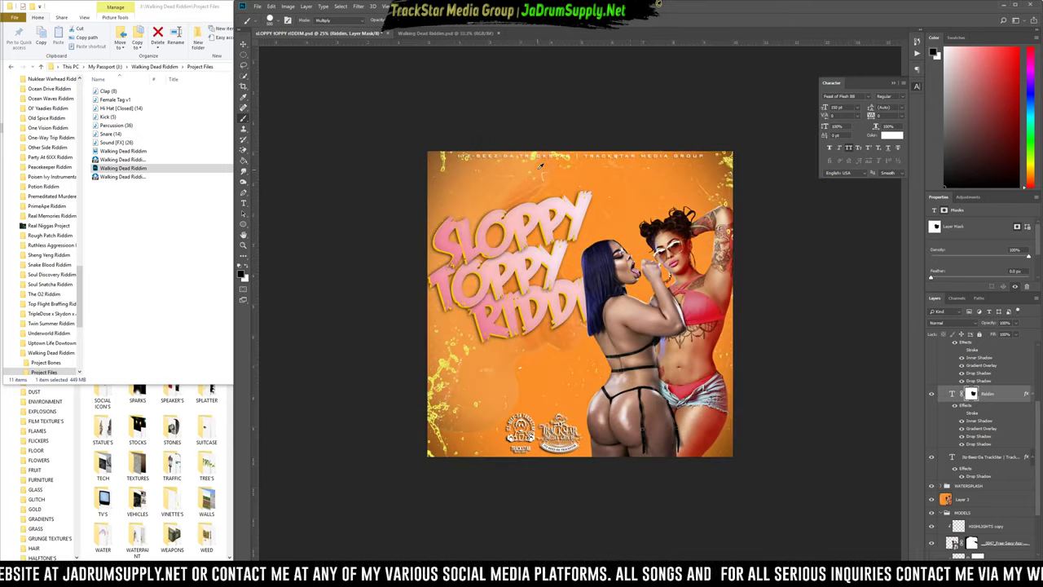
{"action": "key", "text": "ctrl+0"}
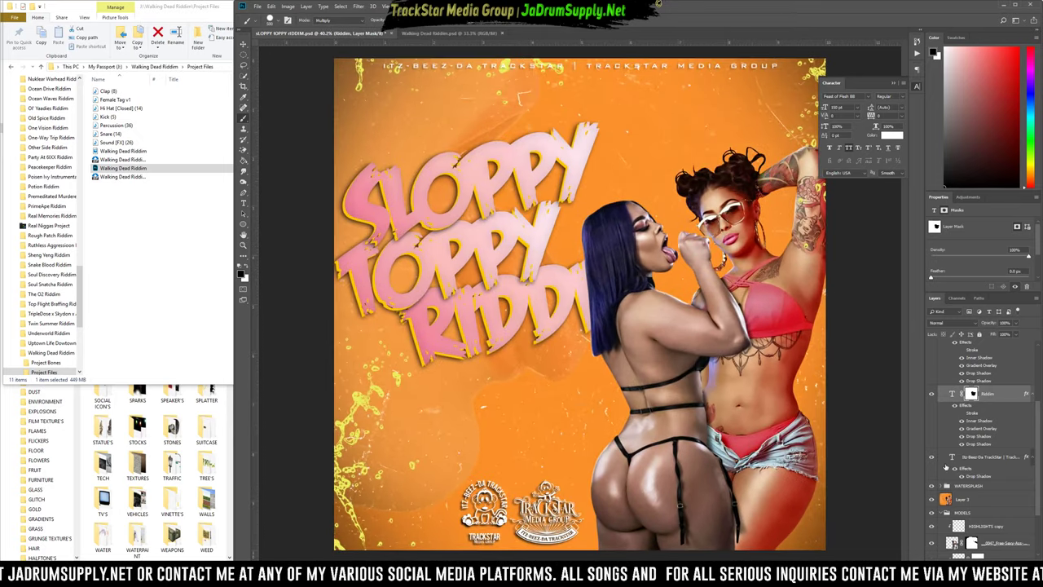
Move the LOGO group into the artwork's lower-left corner and scale it down to about 76%.
{"action": "scroll", "coordinate": [972, 489], "scroll_direction": "up", "scroll_amount": 1}
{"action": "scroll", "coordinate": [945, 480], "scroll_direction": "up", "scroll_amount": 4}
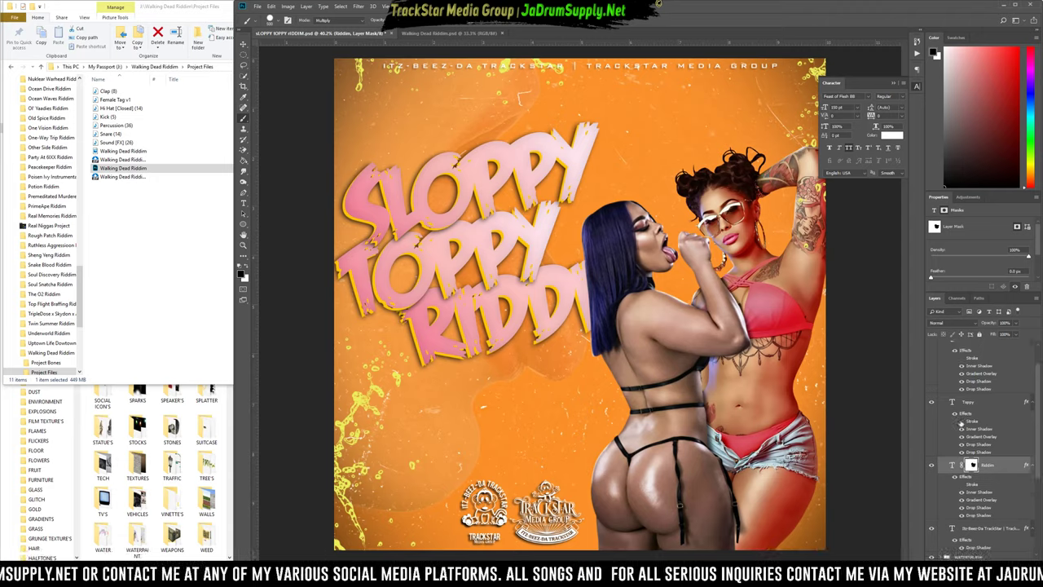
{"action": "left_click", "coordinate": [940, 359]}
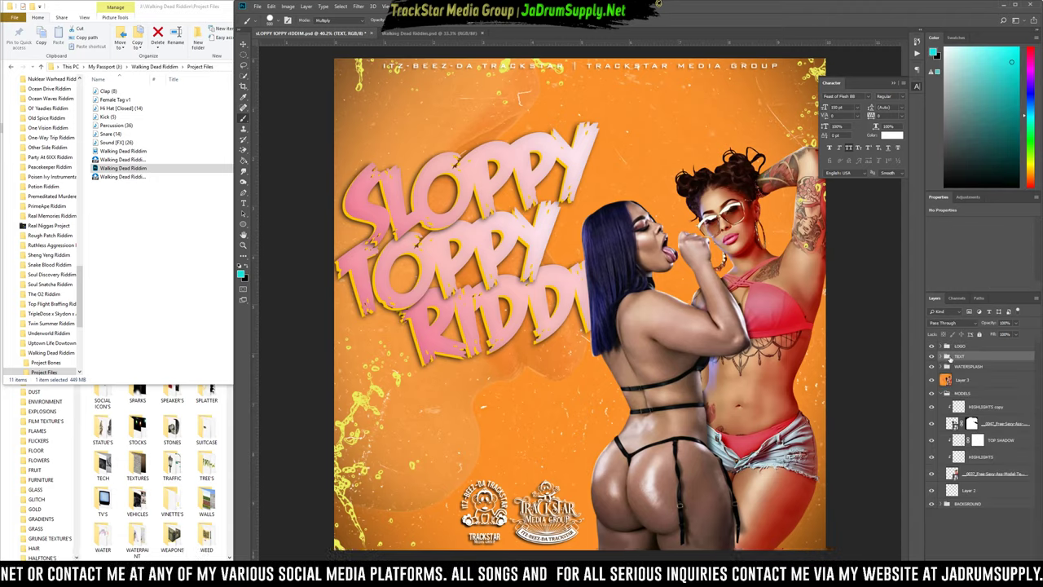
{"action": "left_click", "coordinate": [961, 347]}
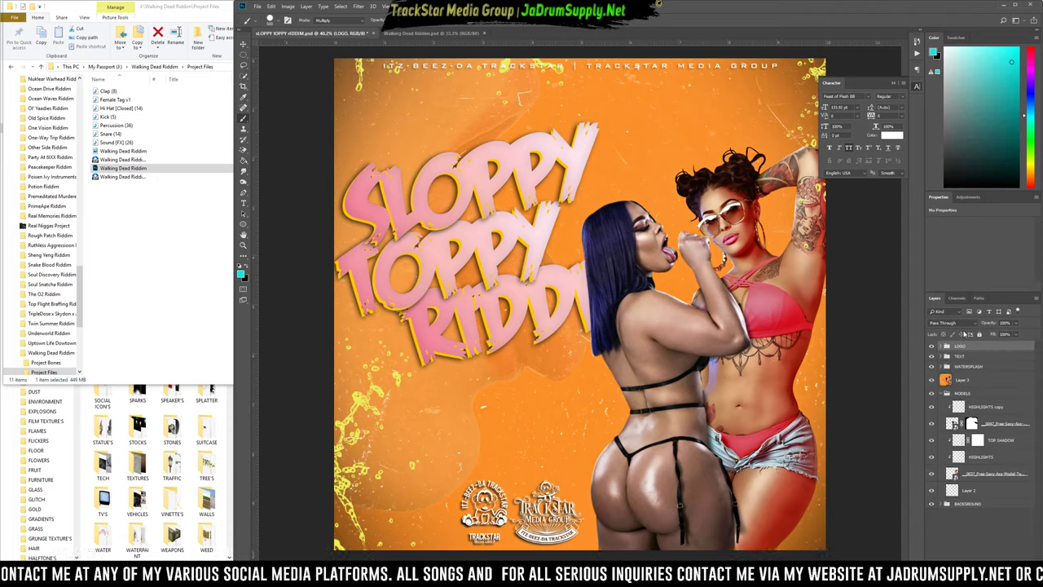
{"action": "key", "text": "ctrl+t"}
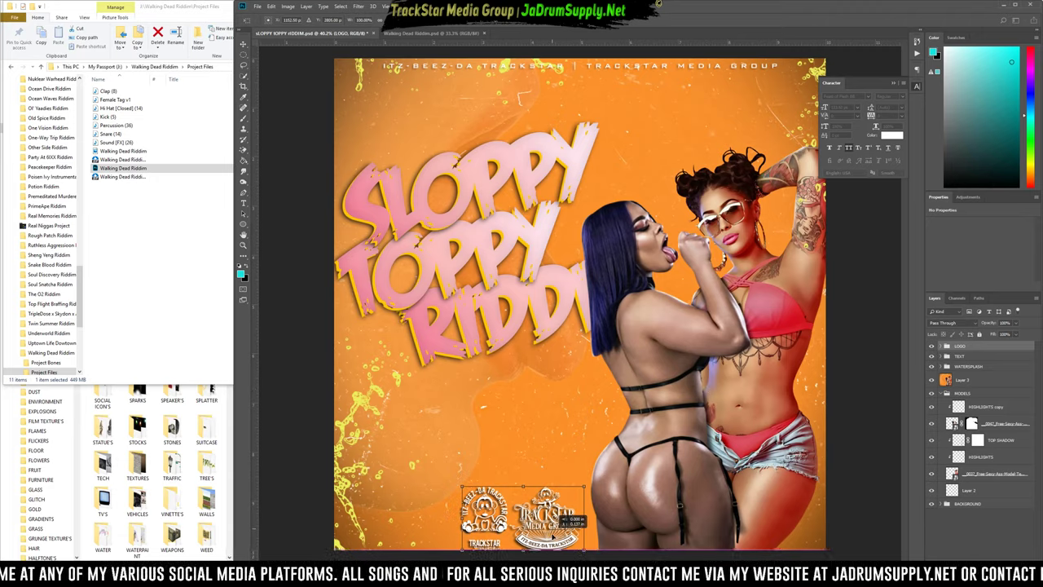
{"action": "left_click_drag", "start_coordinate": [569, 516], "coordinate": [424, 541]}
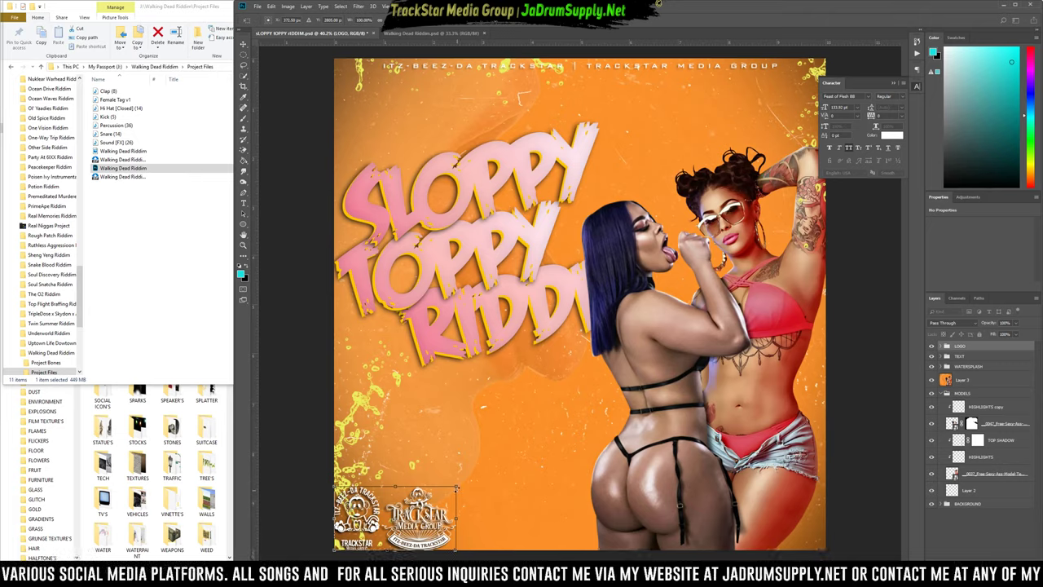
{"action": "left_click_drag", "start_coordinate": [456, 487], "coordinate": [431, 507]}
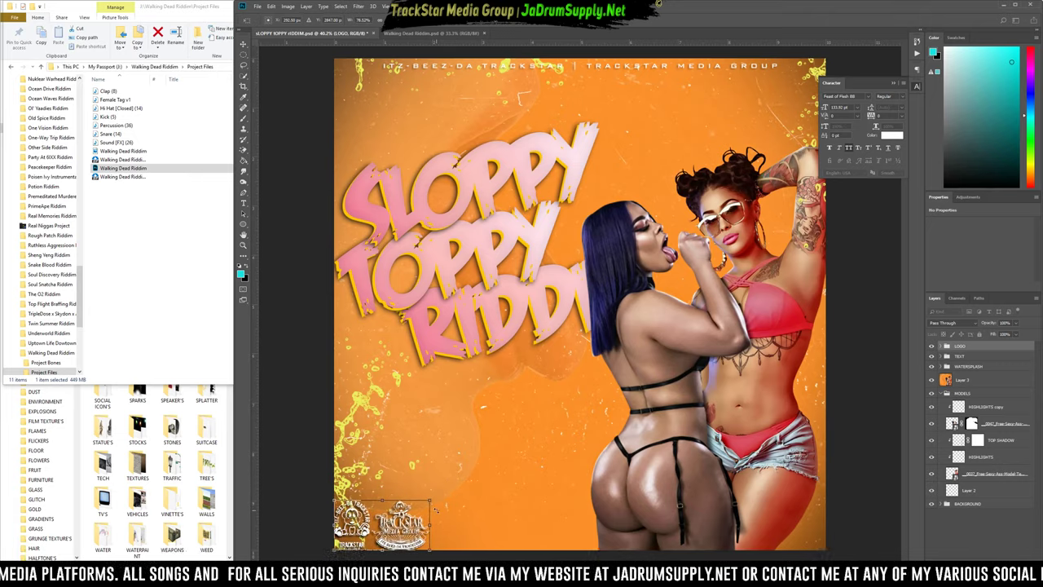
{"action": "key", "text": "Return"}
Add a layer mask to the lower-left water splash layer and hide the splash behind the logos.
{"action": "left_click", "coordinate": [340, 424], "text": "ctrl"}
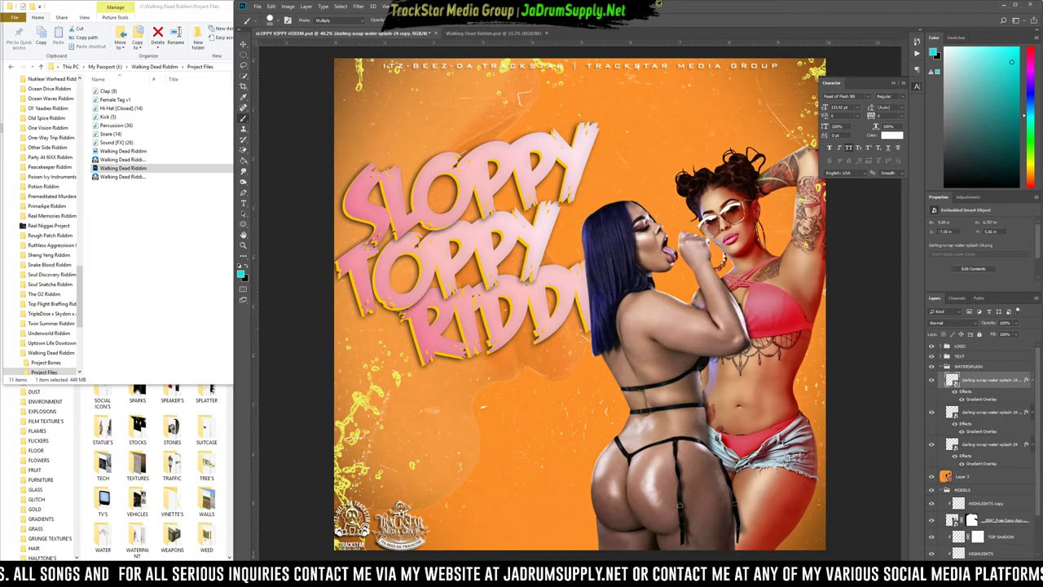
{"action": "left_click", "coordinate": [971, 559]}
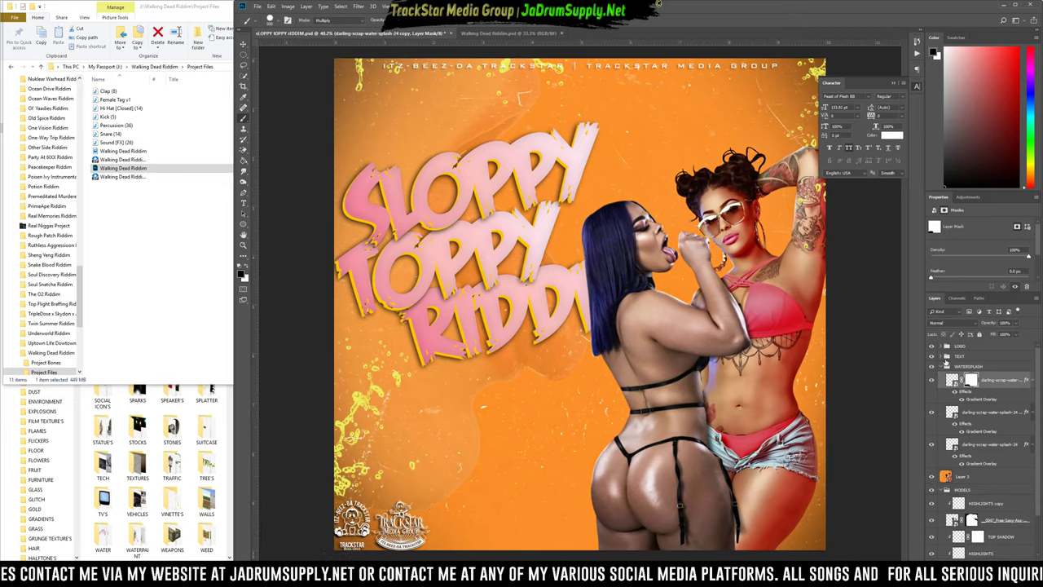
{"action": "left_click", "coordinate": [946, 366]}
Nudge the LOGO group slightly inward from the edges of the artwork's lower-left corner.
{"action": "left_click", "coordinate": [965, 346]}
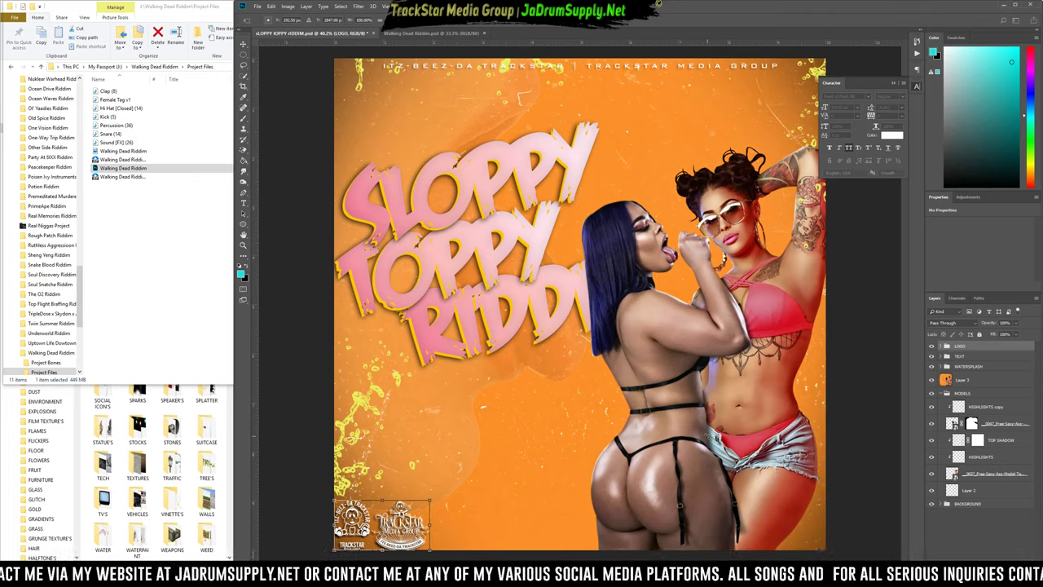
{"action": "key", "text": "b"}
{"action": "key", "text": "ctrl+Up"}
{"action": "key", "text": "ctrl+Up"}
{"action": "key", "text": "ctrl+Up"}
{"action": "key", "text": "ctrl+Up"}
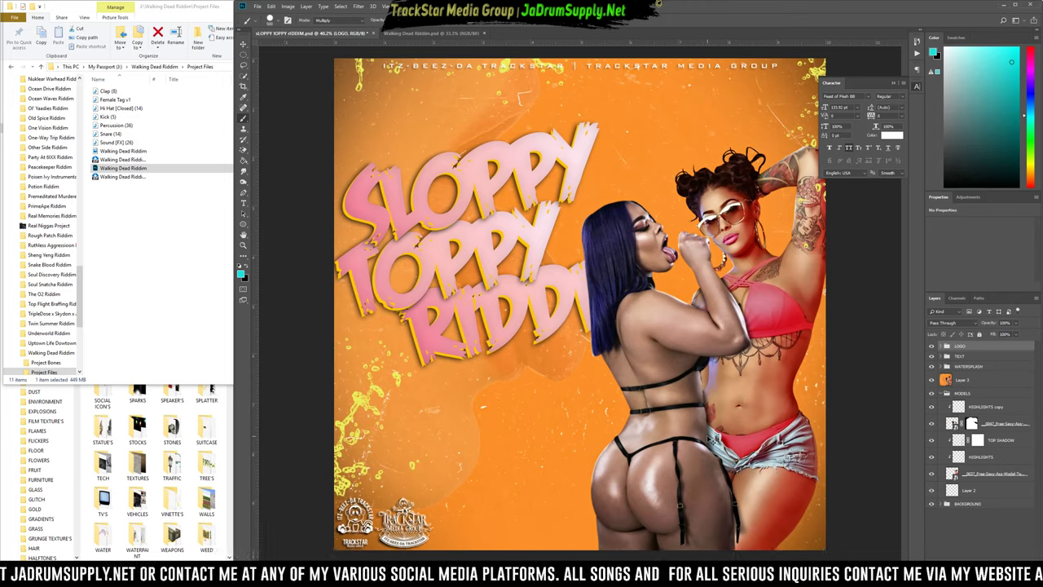
{"action": "left_click", "coordinate": [337, 533]}
{"action": "key", "text": "Return"}
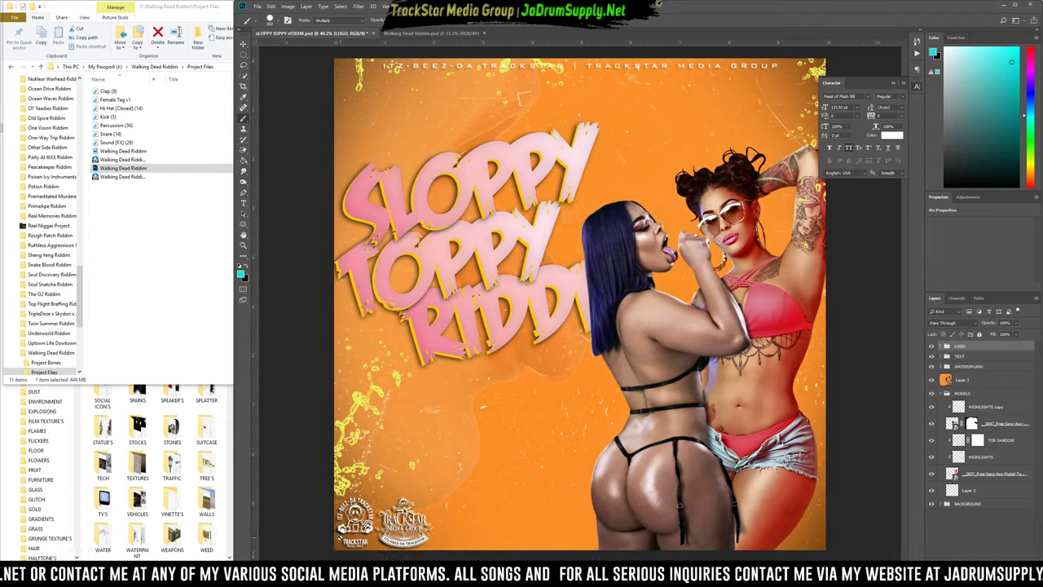
Expand the LOGO group and hide all layer effects on both logos to preview them without styling.
{"action": "scroll", "coordinate": [342, 536], "scroll_direction": "up", "scroll_amount": 6}
{"action": "scroll", "coordinate": [350, 529], "scroll_direction": "up", "scroll_amount": 3}
{"action": "scroll", "coordinate": [350, 529], "scroll_direction": "down", "scroll_amount": 4}
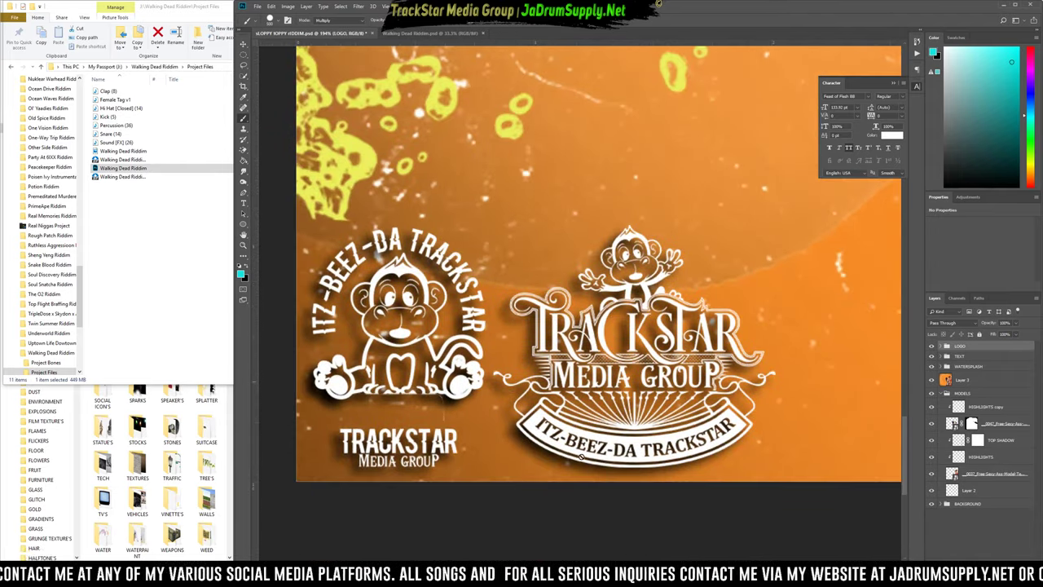
{"action": "left_click", "coordinate": [941, 347]}
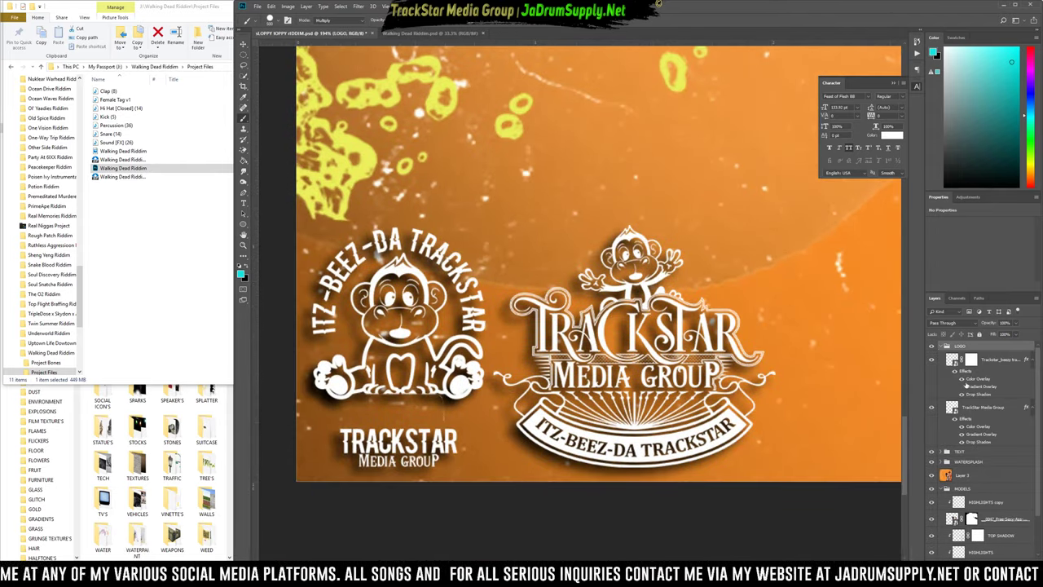
{"action": "left_click", "coordinate": [955, 372]}
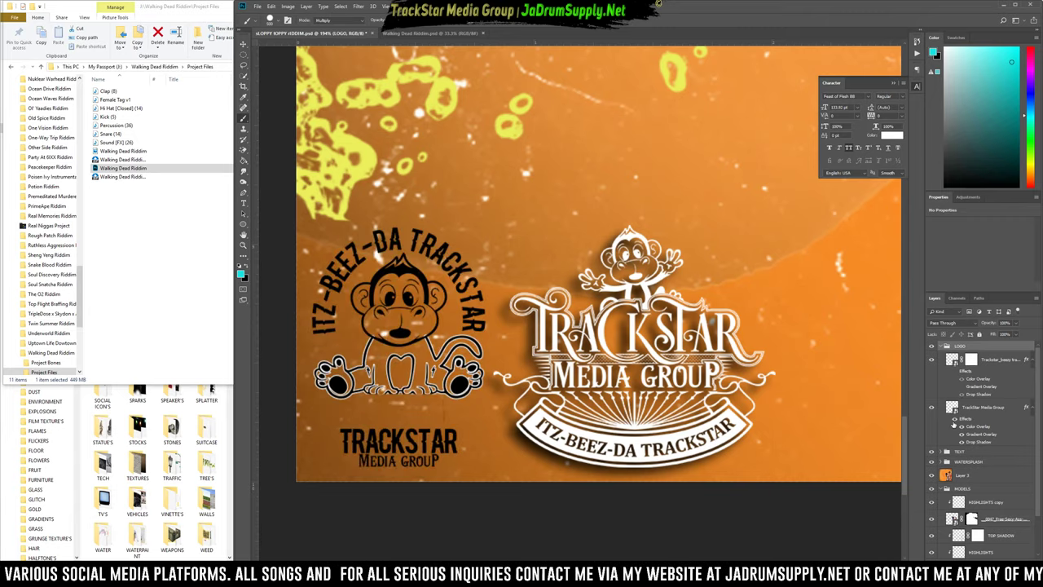
{"action": "left_click", "coordinate": [954, 425]}
{"action": "scroll", "coordinate": [670, 316], "scroll_direction": "down", "scroll_amount": 5}
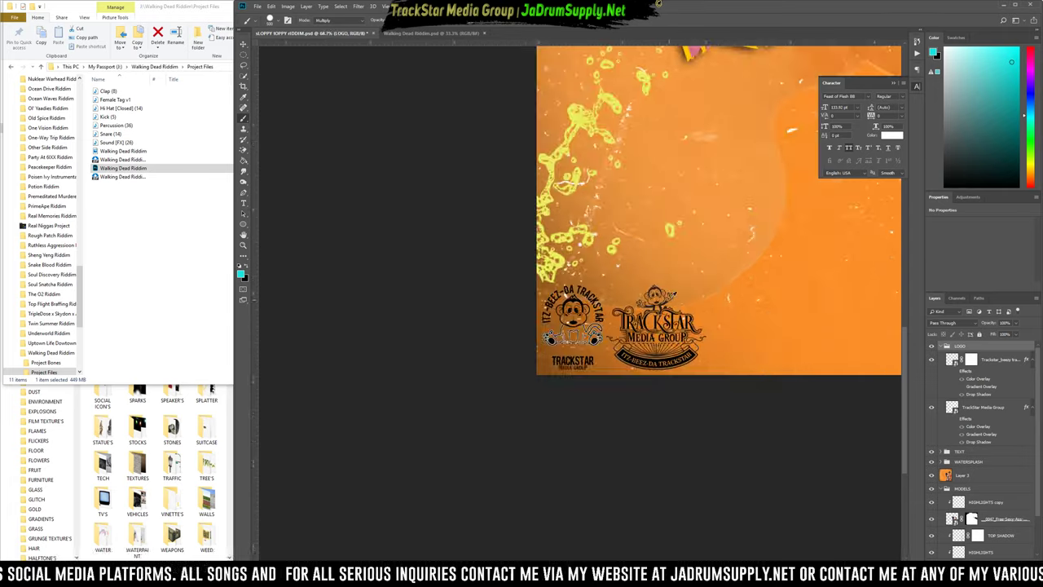
{"action": "scroll", "coordinate": [672, 293], "scroll_direction": "down", "scroll_amount": 4}
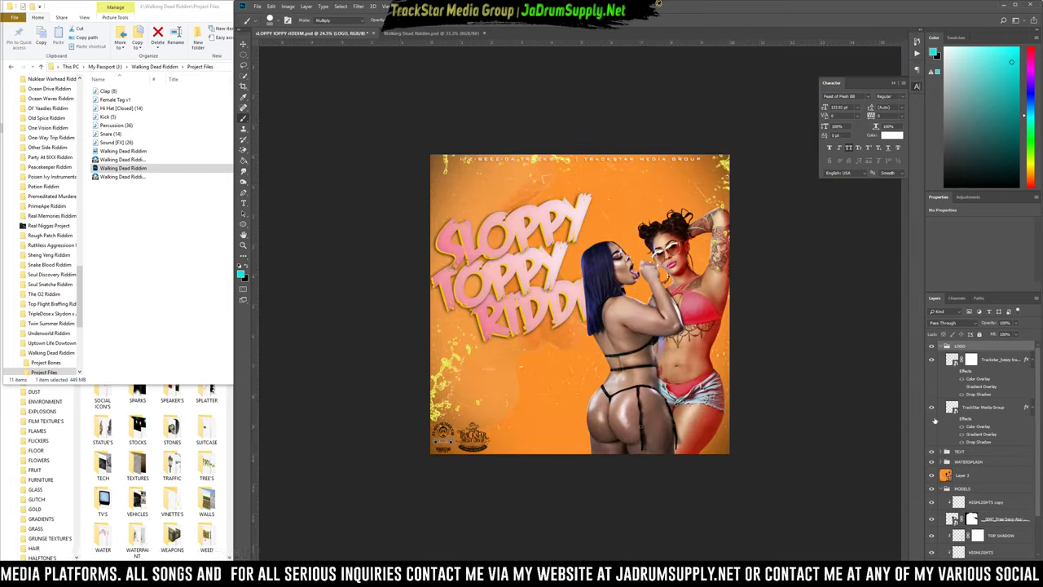
Show the layer effects of both logos and turn off the Drop Shadow on each.
{"action": "left_click", "coordinate": [955, 421]}
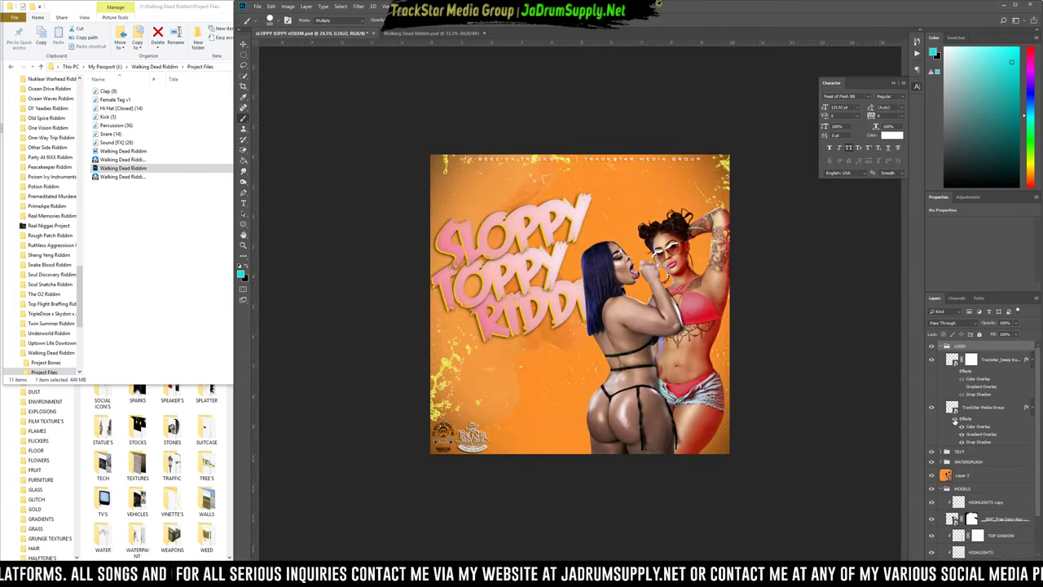
{"action": "scroll", "coordinate": [769, 394], "scroll_direction": "up", "scroll_amount": 3}
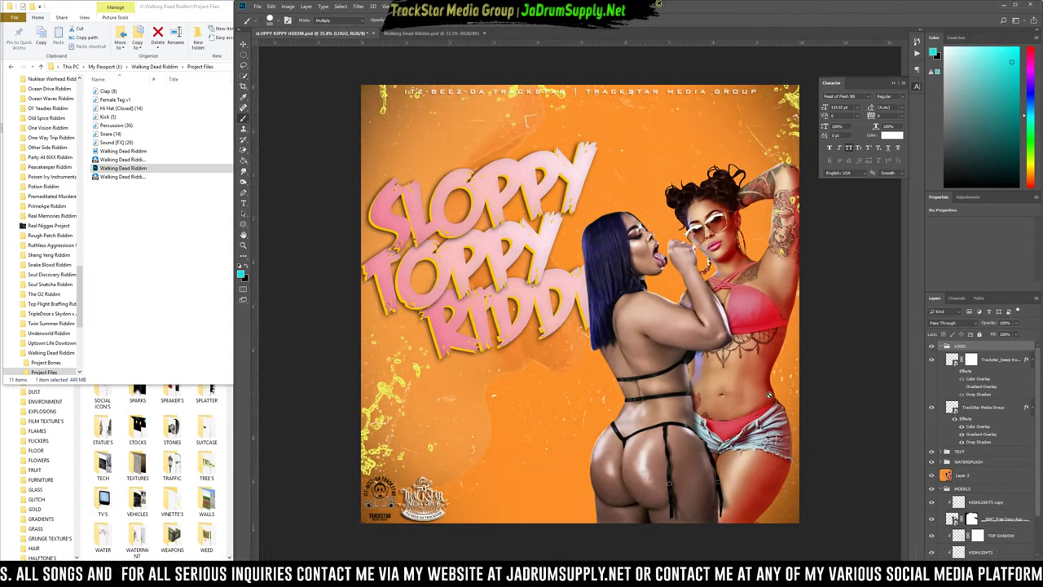
{"action": "left_click", "coordinate": [962, 434]}
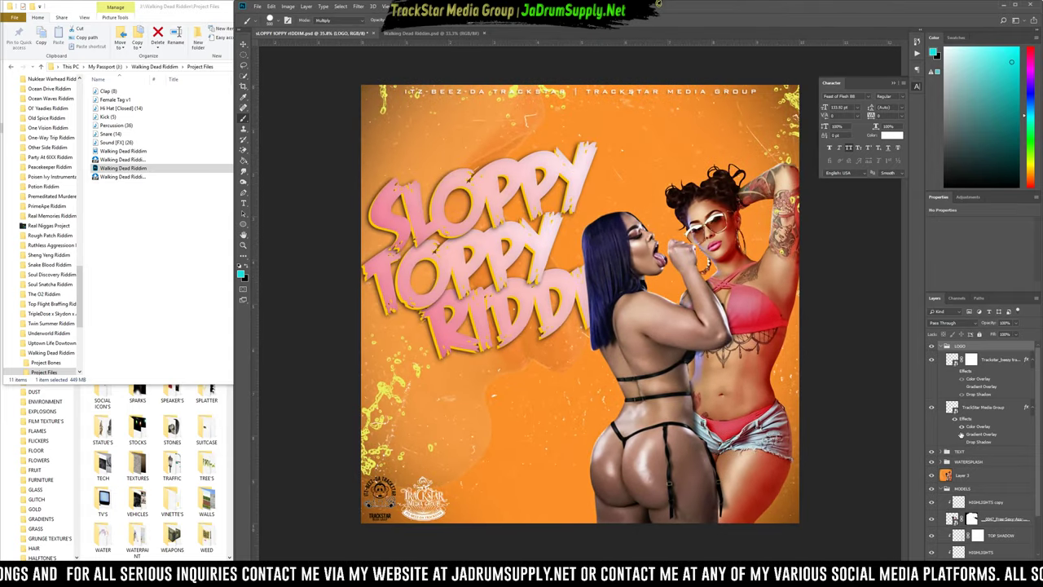
{"action": "left_click", "coordinate": [961, 386]}
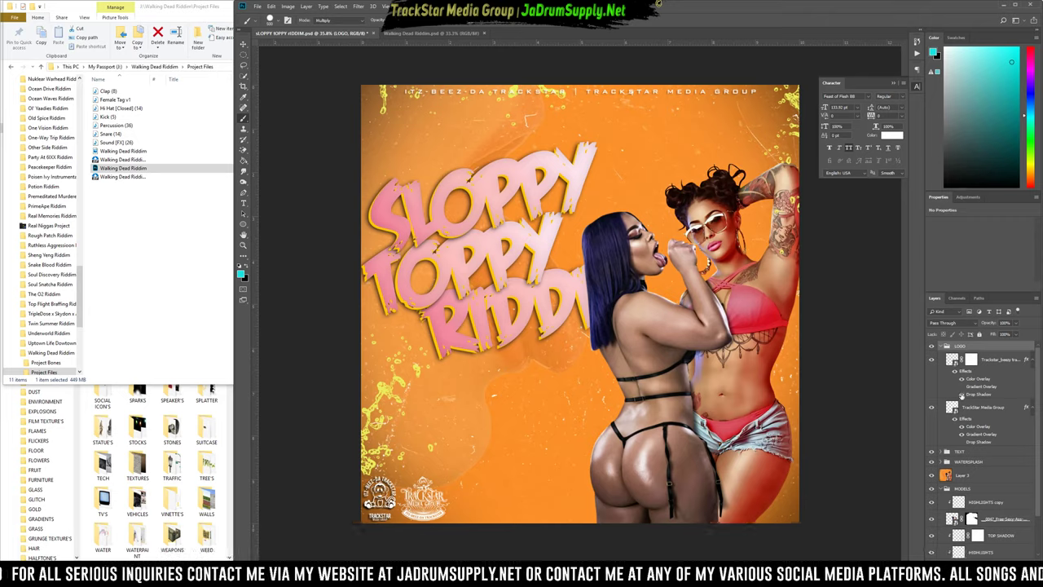
{"action": "left_click", "coordinate": [961, 394]}
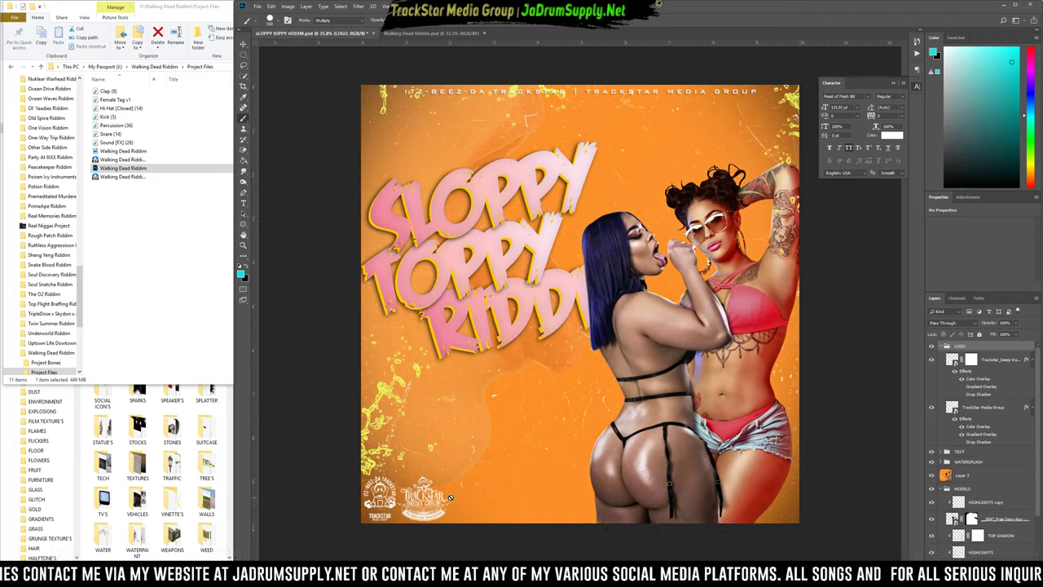
Search the TrackStar Media Group asset folder in the file browser for "paren".
{"action": "left_click", "coordinate": [172, 428]}
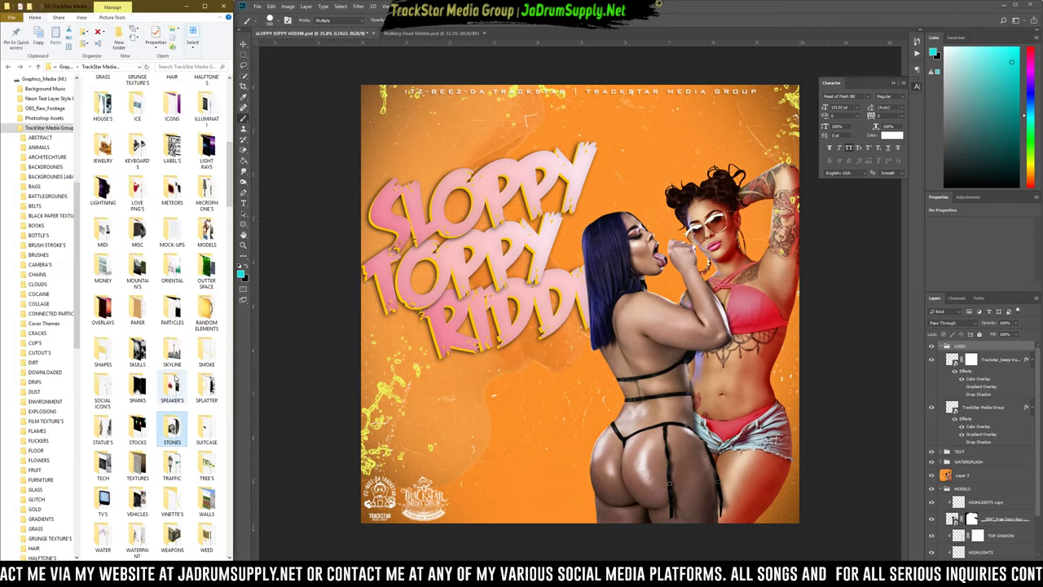
{"action": "left_click", "coordinate": [207, 67]}
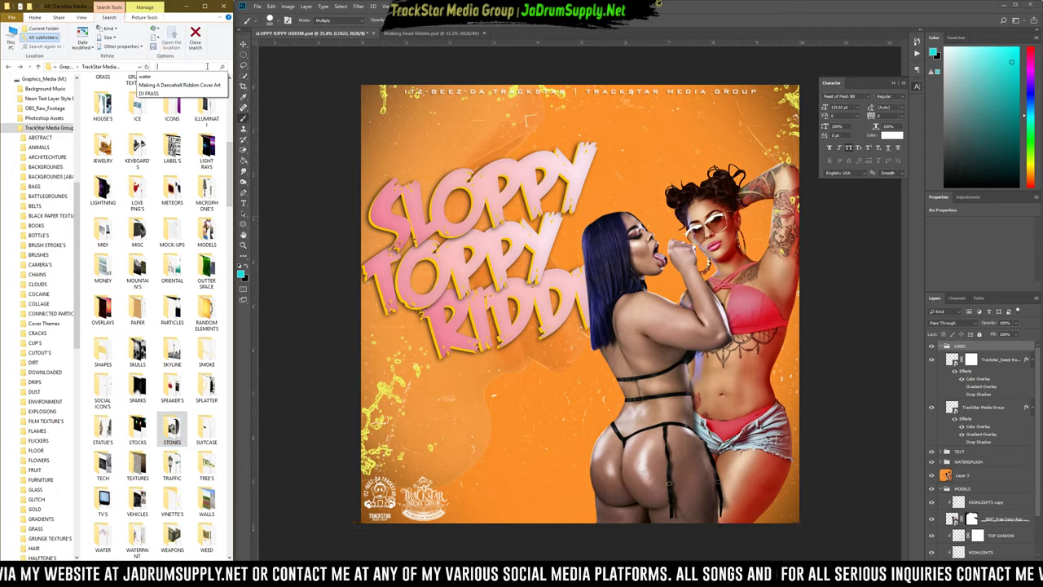
{"action": "type", "text": "paren"}
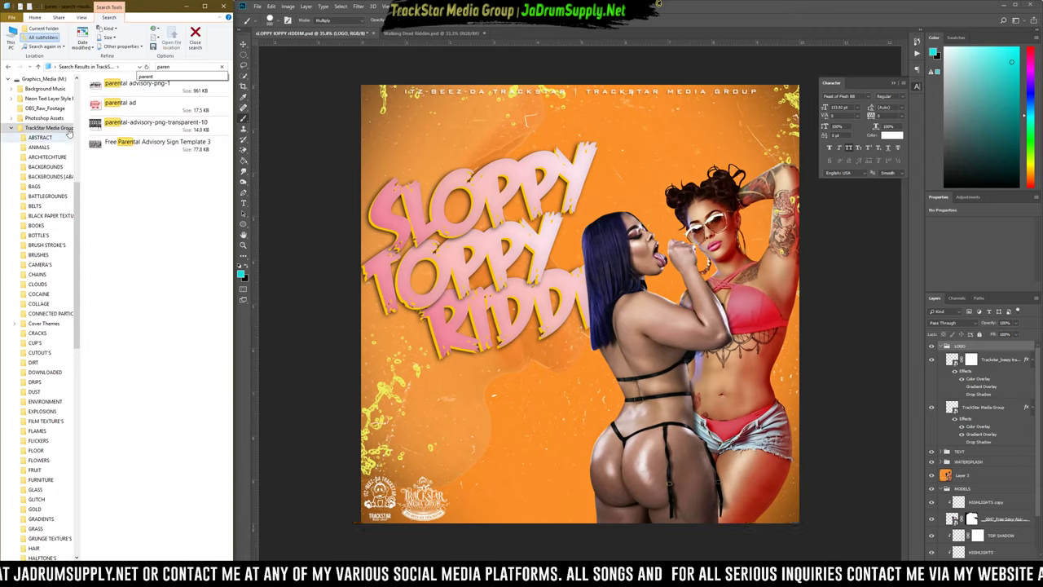
Try placing the parental advisory-png-1 graphic on the artwork.
{"action": "left_click_drag", "start_coordinate": [130, 83], "coordinate": [615, 414]}
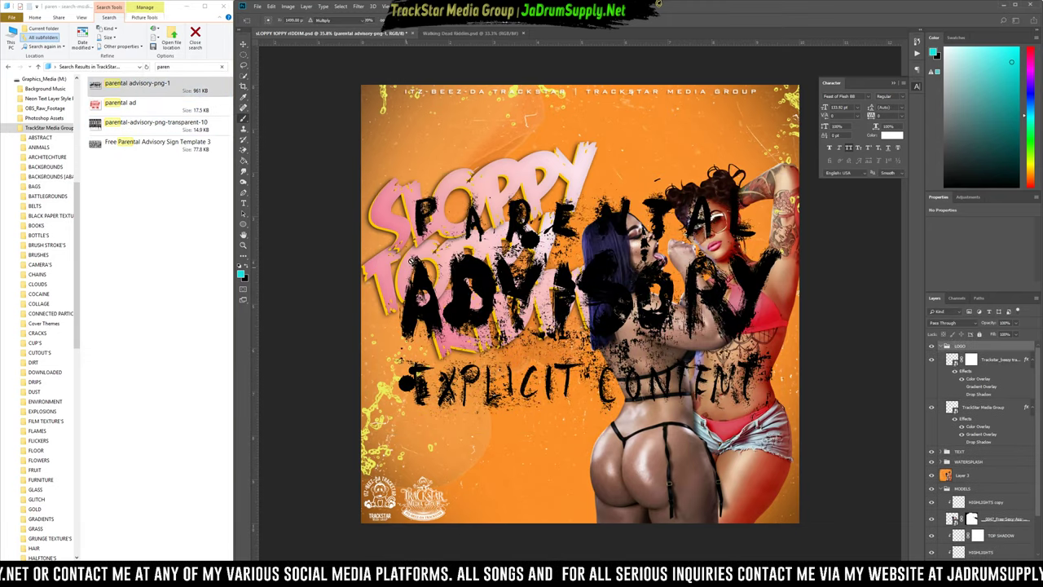
{"action": "key", "text": "Escape"}
{"action": "left_click_drag", "start_coordinate": [136, 90], "coordinate": [628, 405]}
{"action": "mouse_move", "coordinate": [783, 434]}
{"action": "left_mouse_down"}
{"action": "mouse_move", "coordinate": [599, 332]}
{"action": "mouse_move", "coordinate": [563, 489]}
{"action": "left_mouse_up"}
{"action": "key", "text": "Return"}
{"action": "key", "text": "Delete"}
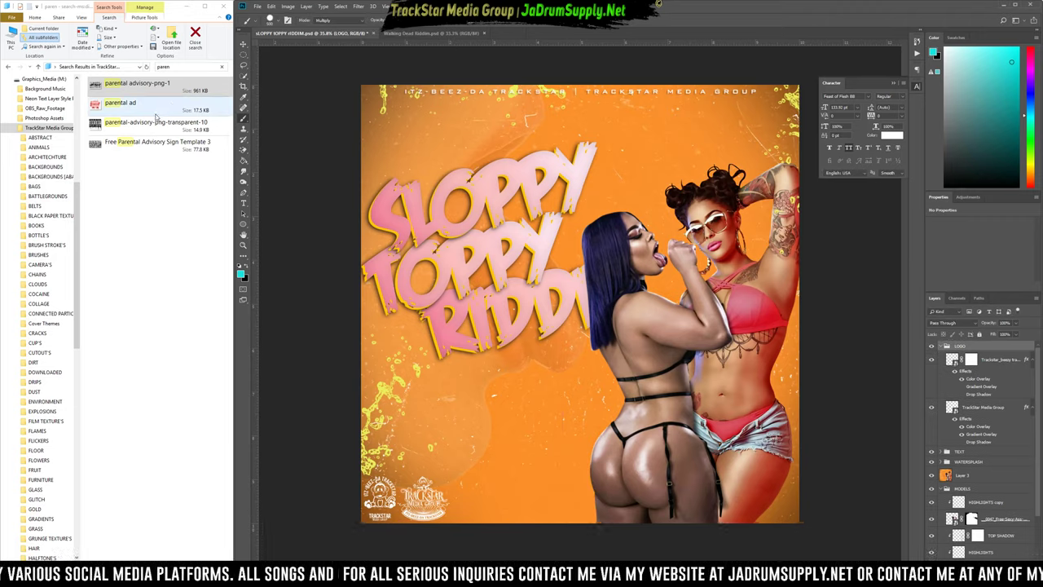
Place Free Parental Advisory Sign Template 3 near the artwork's bottom edge beside the blue-haired model, scaled to about 1.2 in wide.
{"action": "left_click_drag", "start_coordinate": [155, 143], "coordinate": [430, 373]}
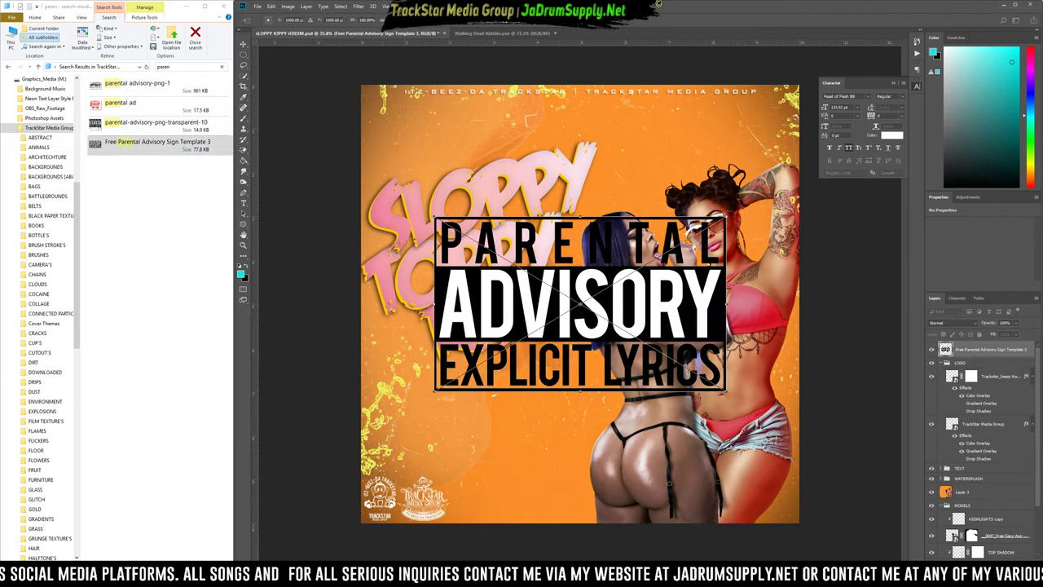
{"action": "left_click_drag", "start_coordinate": [724, 389], "coordinate": [713, 380]}
{"action": "left_click_drag", "start_coordinate": [637, 295], "coordinate": [598, 494]}
{"action": "key", "text": "Return"}
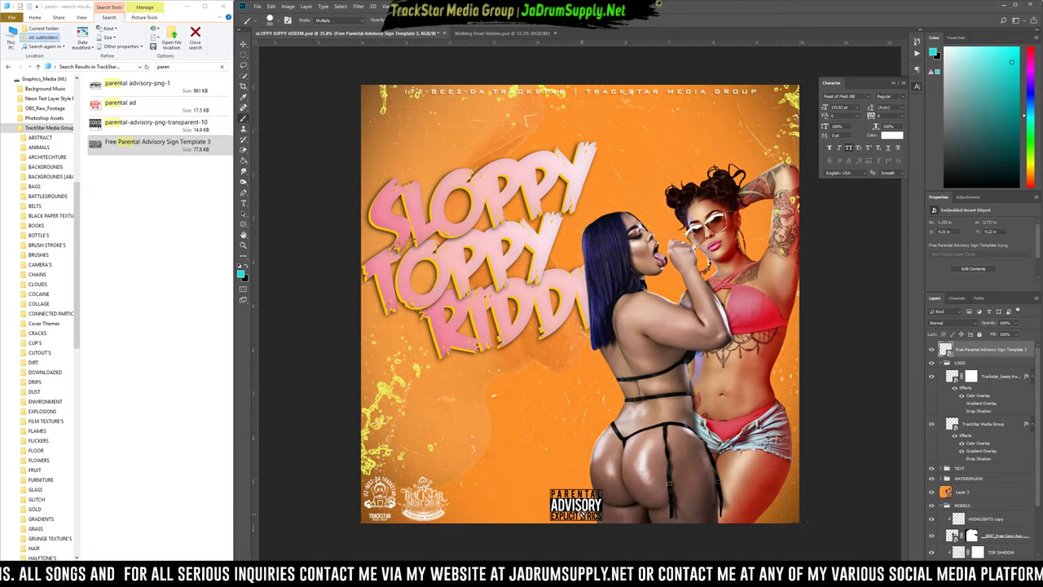
Scale the parental advisory sign down to about 0.94 in wide and align it flush with the artwork's bottom edge.
{"action": "key", "text": "ctrl+t"}
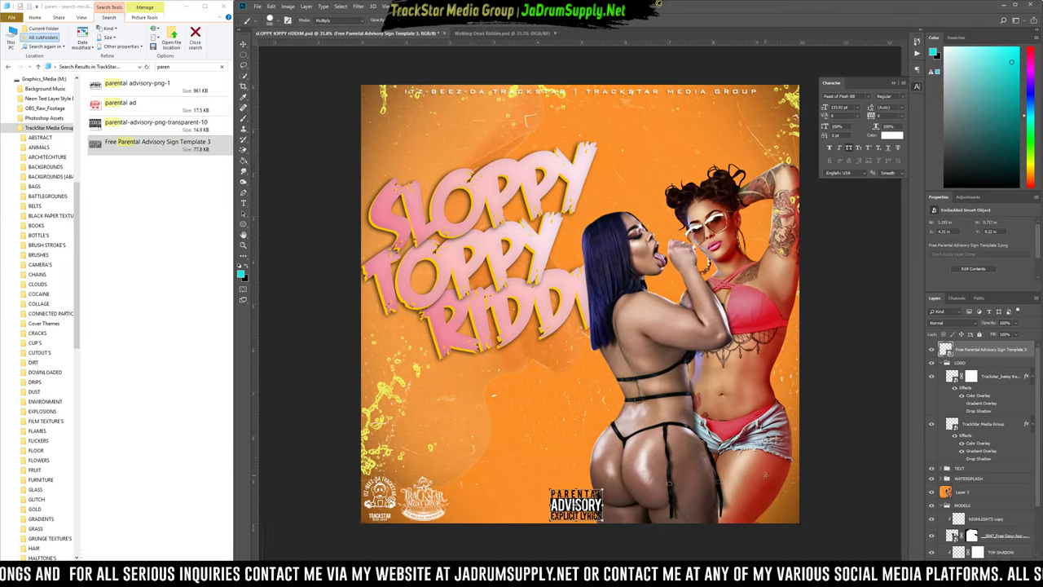
{"action": "left_click_drag", "start_coordinate": [603, 489], "coordinate": [595, 495]}
{"action": "key", "text": "Return"}
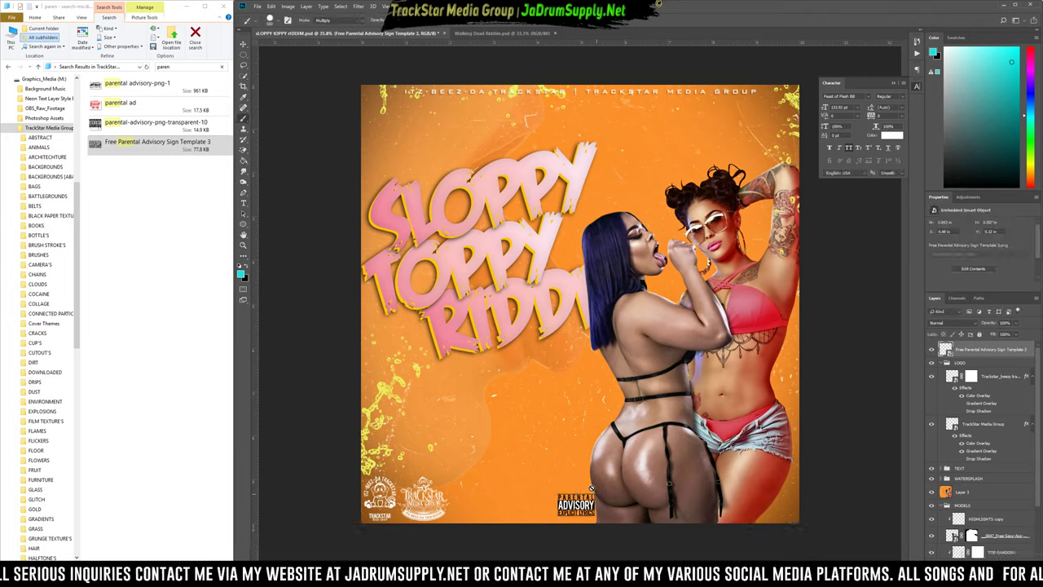
{"action": "key", "text": "Down"}
{"action": "key", "text": "Down"}
{"action": "key", "text": "Down"}
{"action": "key", "text": "Down"}
{"action": "key", "text": "Down"}
{"action": "key", "text": "Down"}
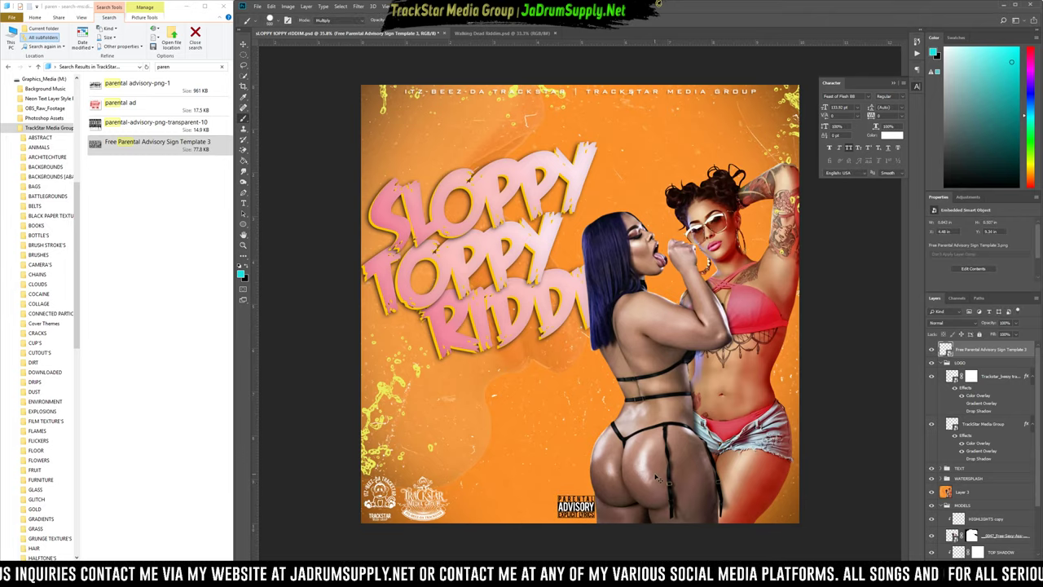
{"action": "key", "text": "Down"}
{"action": "key", "text": "Down"}
{"action": "key", "text": "Down"}
{"action": "key", "text": "Down"}
{"action": "key", "text": "Down"}
{"action": "key", "text": "Down"}
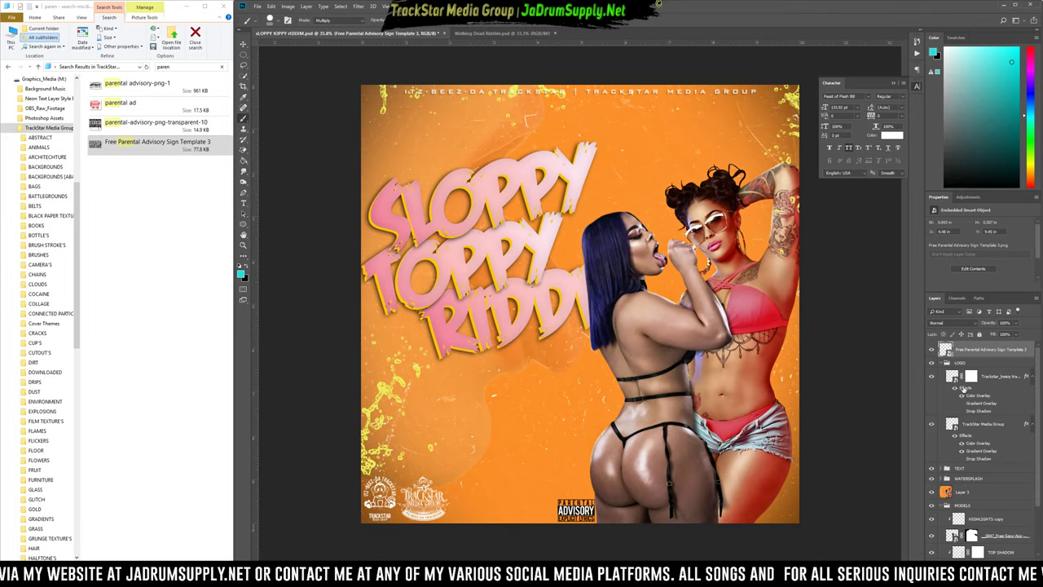
Move the parental advisory sign layer into the LOGO group and hide the LOGO and TEXT groups.
{"action": "left_click", "coordinate": [940, 362]}
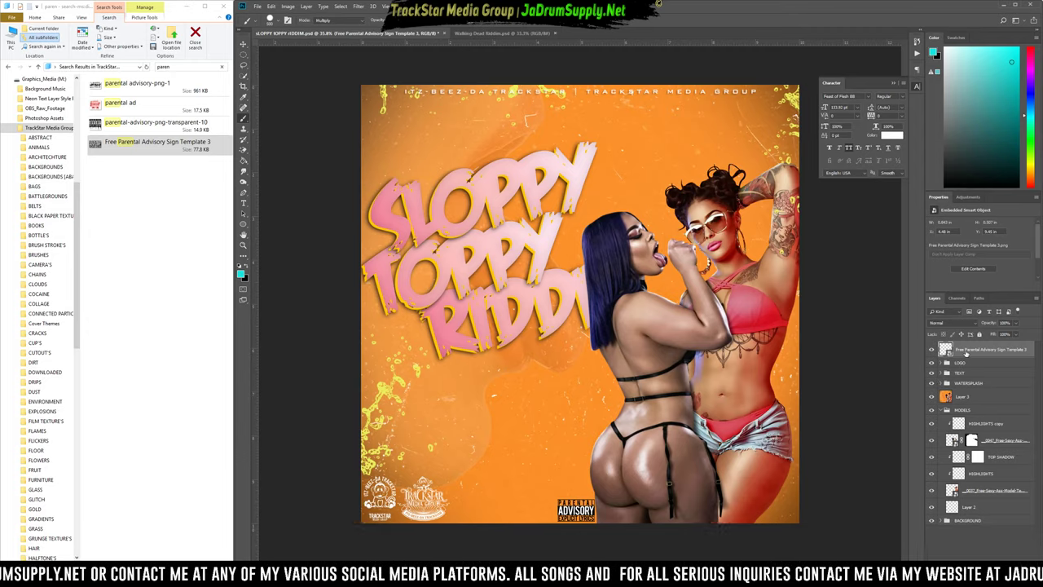
{"action": "left_click_drag", "start_coordinate": [965, 351], "coordinate": [960, 364]}
{"action": "left_click", "coordinate": [952, 358]}
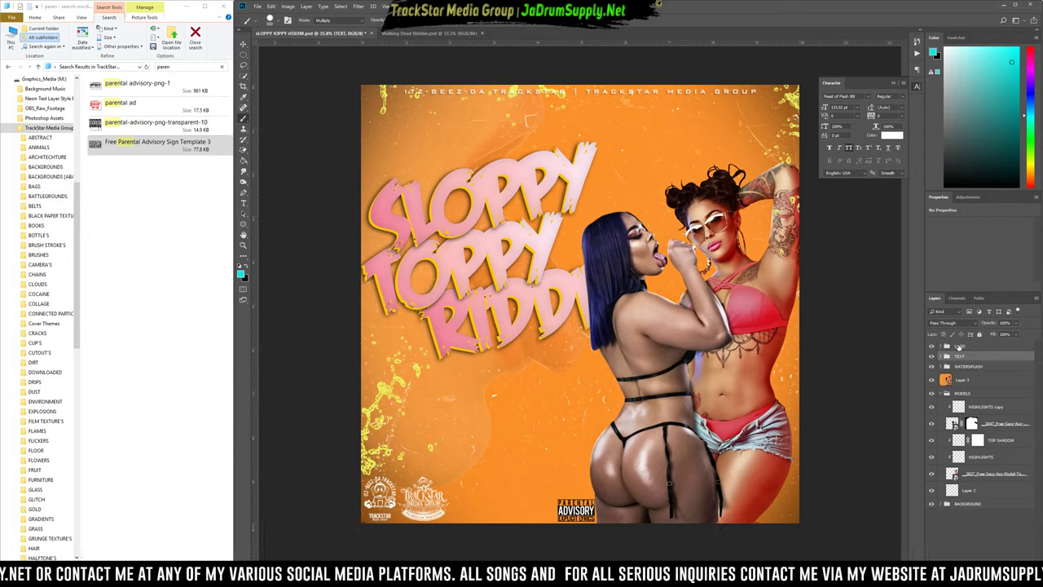
{"action": "left_click", "coordinate": [953, 347], "text": "shift"}
{"action": "left_click", "coordinate": [932, 346]}
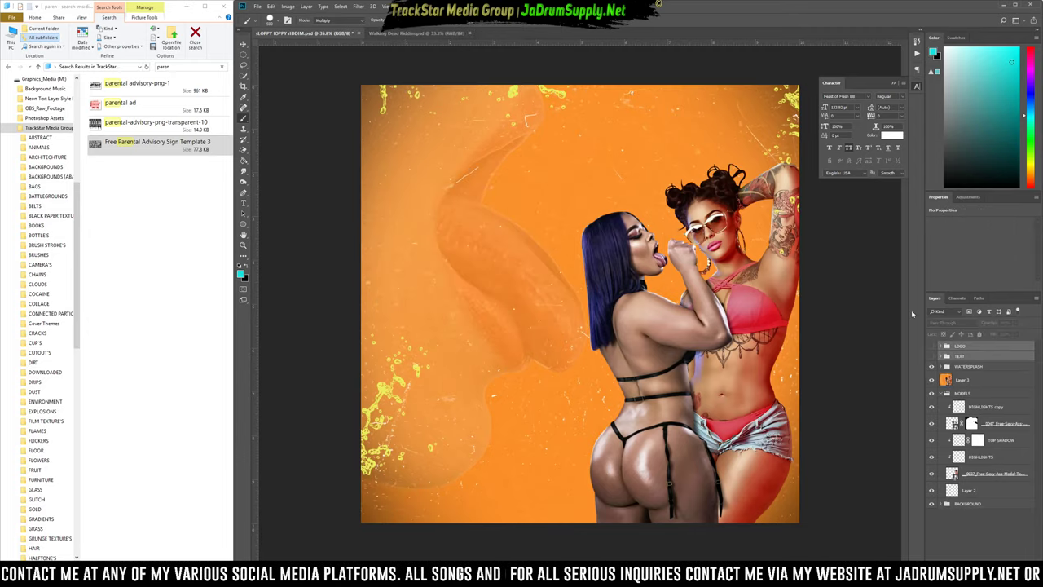
{"action": "left_click", "coordinate": [932, 357]}
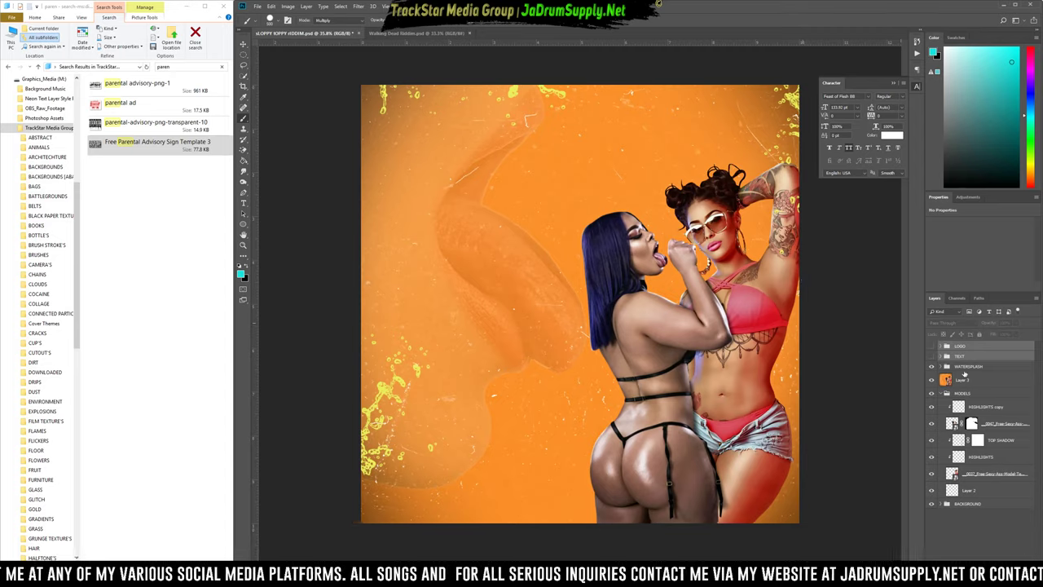
Stamp all visible layers into a new merged layer above the WATERSPLASH group and open it in the Topaz Detail 3 filter.
{"action": "left_click", "coordinate": [965, 368]}
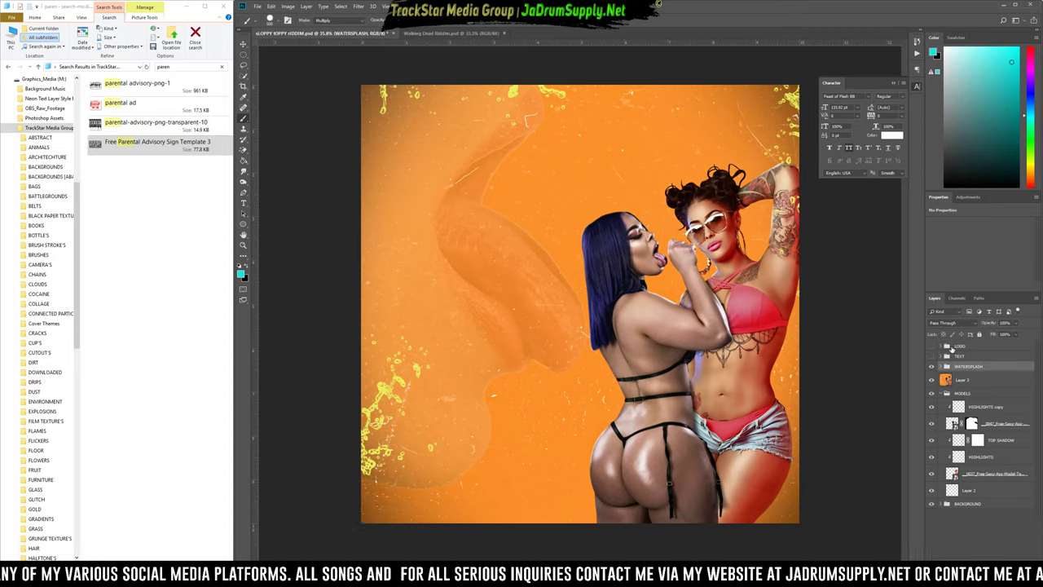
{"action": "key", "text": "ctrl+shift+alt+e"}
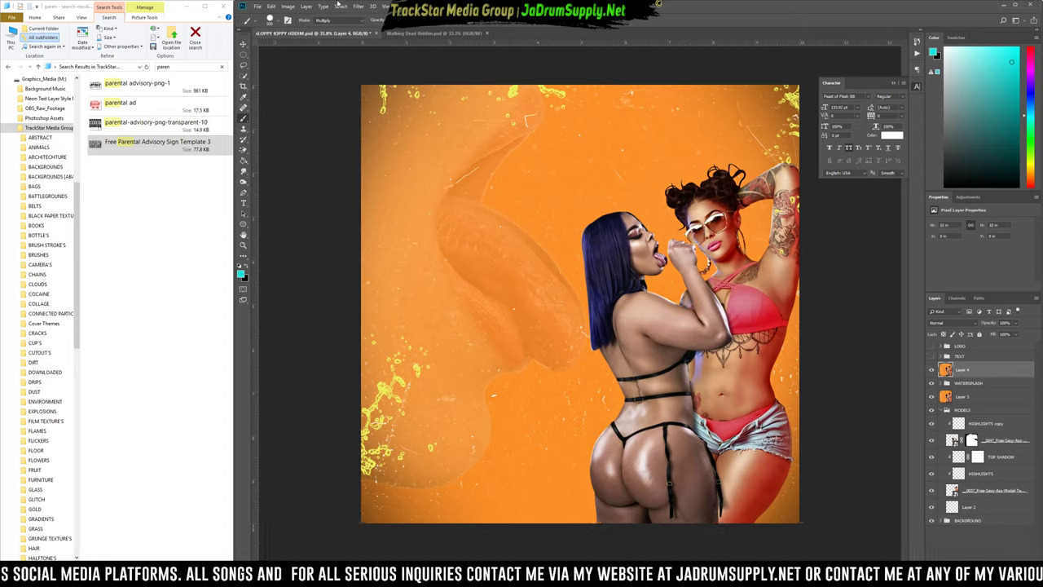
{"action": "left_click", "coordinate": [372, 7]}
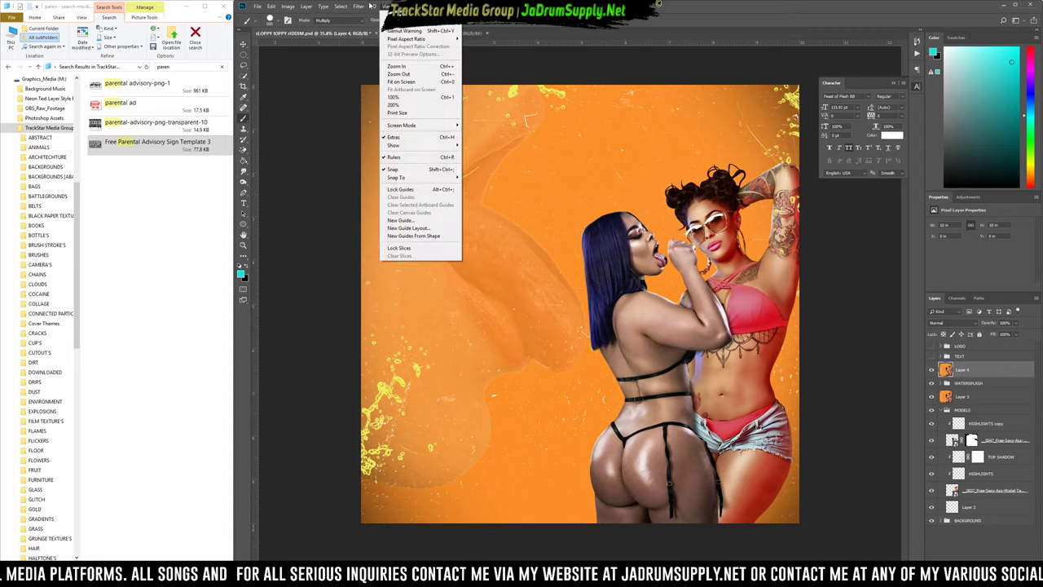
{"action": "mouse_move", "coordinate": [359, 6]}
{"action": "mouse_move", "coordinate": [402, 197]}
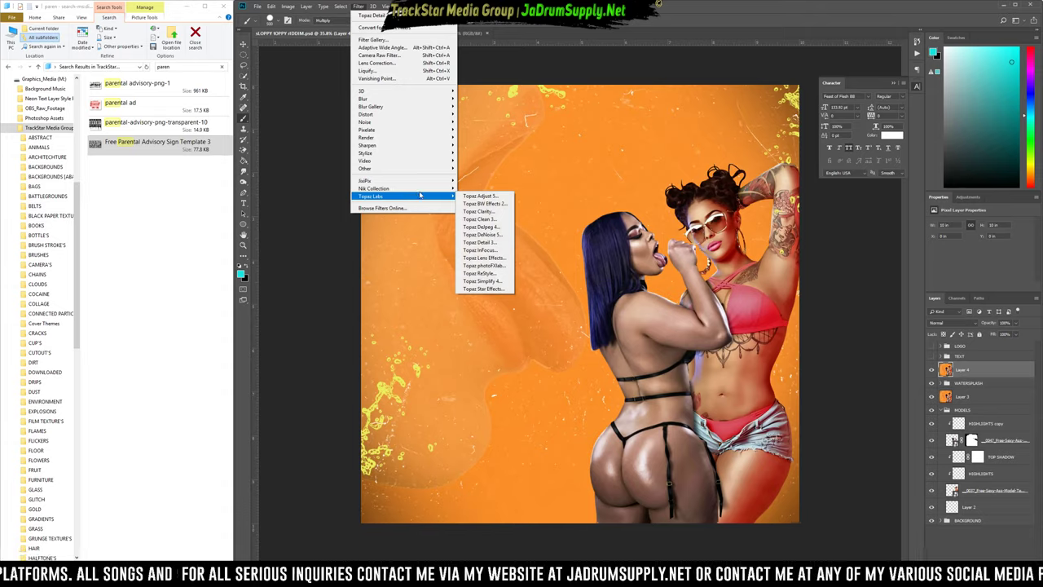
{"action": "left_click", "coordinate": [481, 249]}
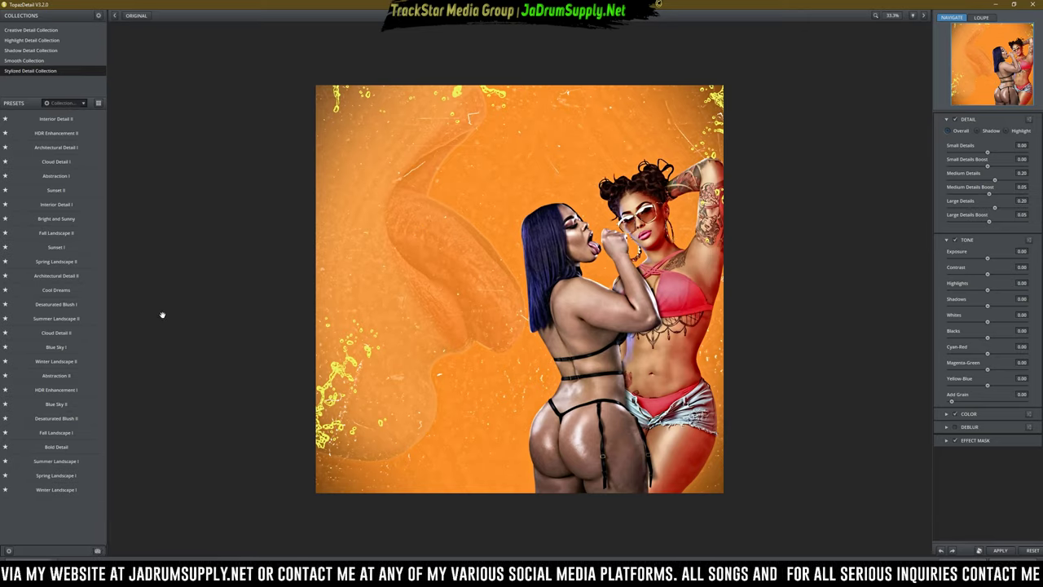
Pick the Fall Landscape II preset from the Stylized Detail Collection and apply the filter to the merged layer.
{"action": "left_click", "coordinate": [67, 234]}
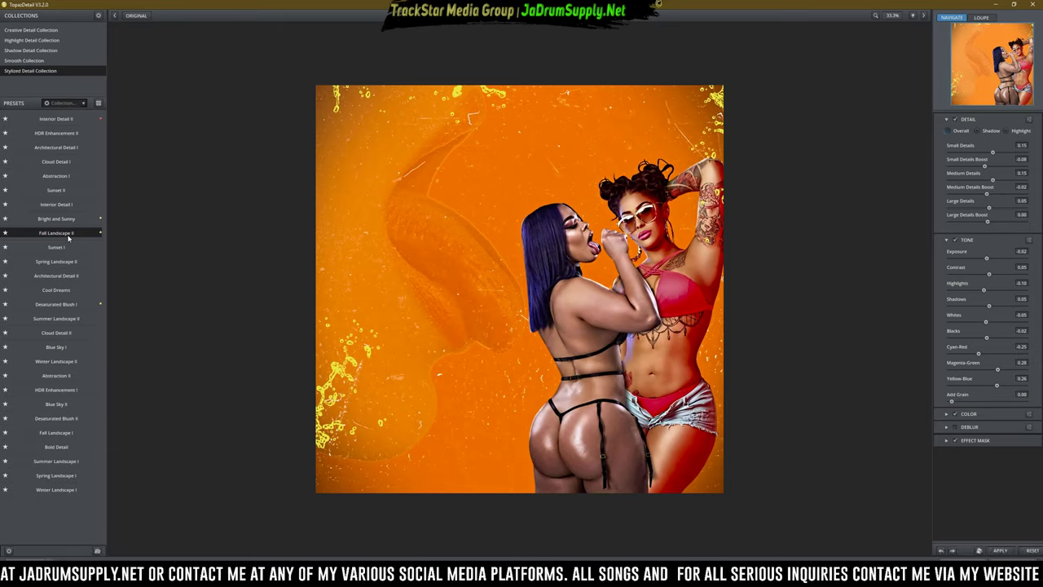
{"action": "left_click", "coordinate": [491, 320]}
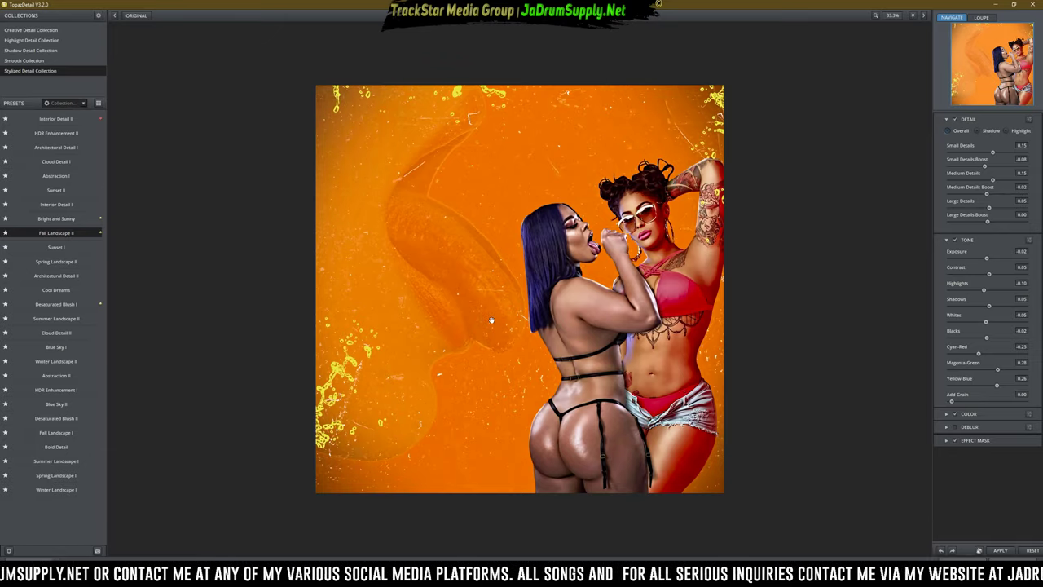
{"action": "left_click", "coordinate": [492, 320]}
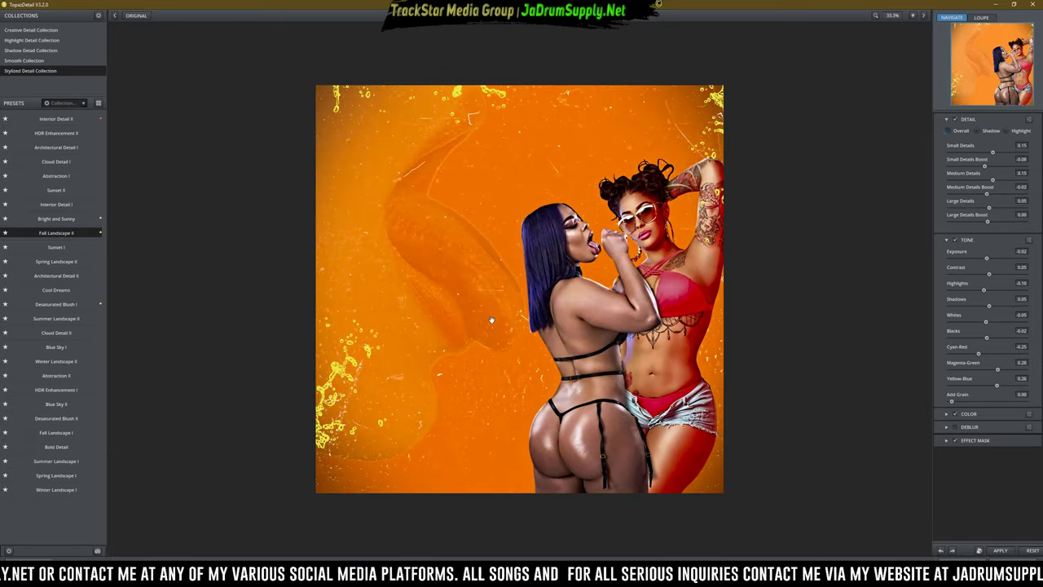
{"action": "left_click", "coordinate": [491, 319]}
{"action": "left_click", "coordinate": [491, 319]}
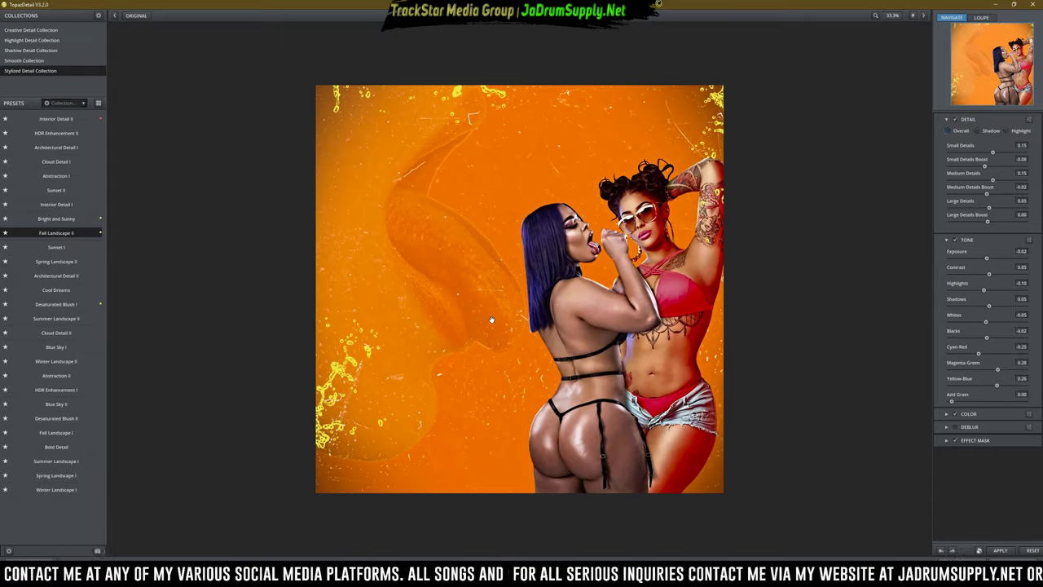
{"action": "left_click", "coordinate": [941, 551]}
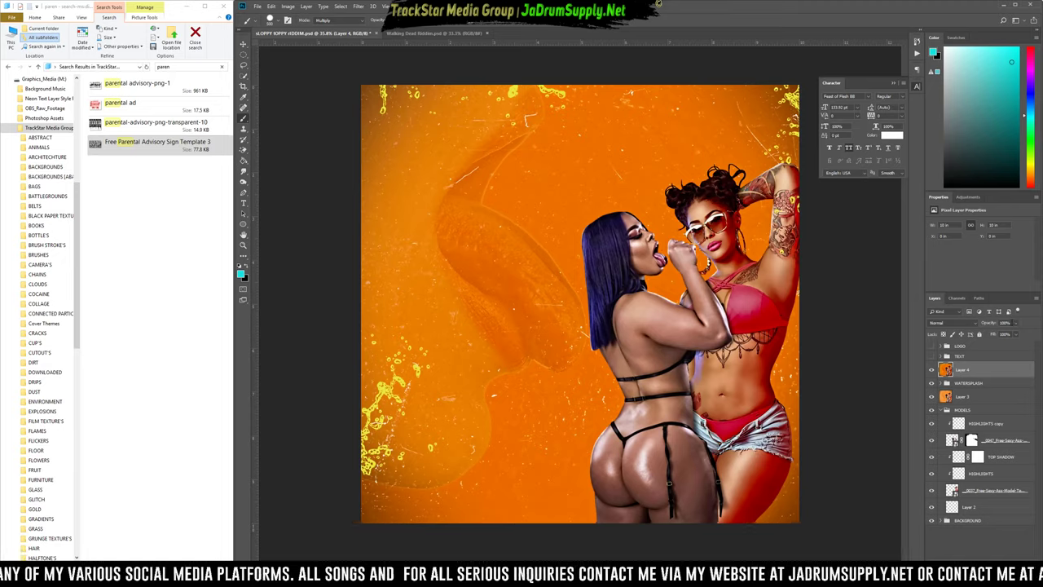
Reduce the opacity of the filtered merged layer, Layer 4, to about 70%.
{"action": "left_click", "coordinate": [1005, 323]}
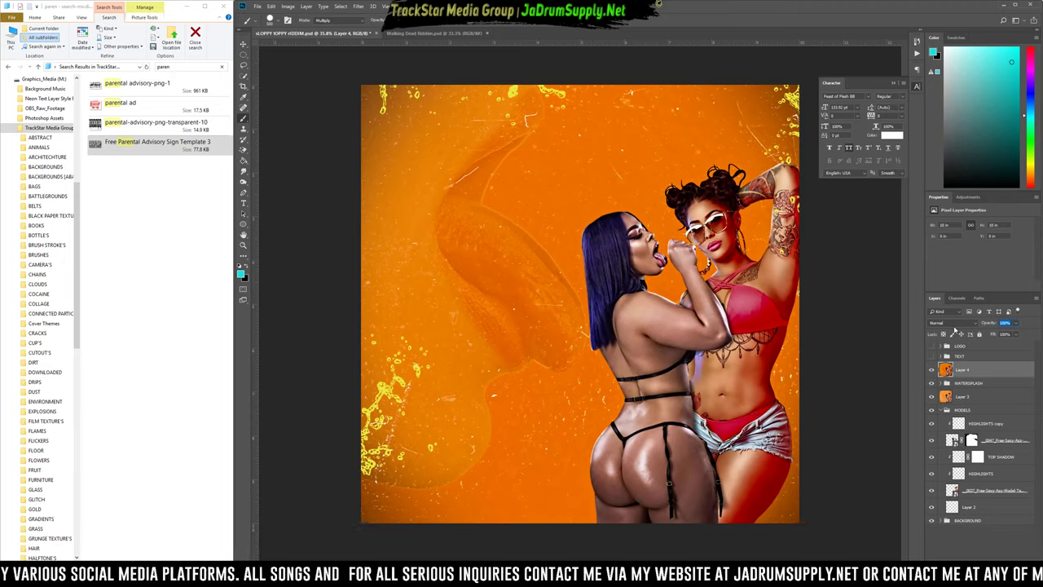
{"action": "type", "text": "1"}
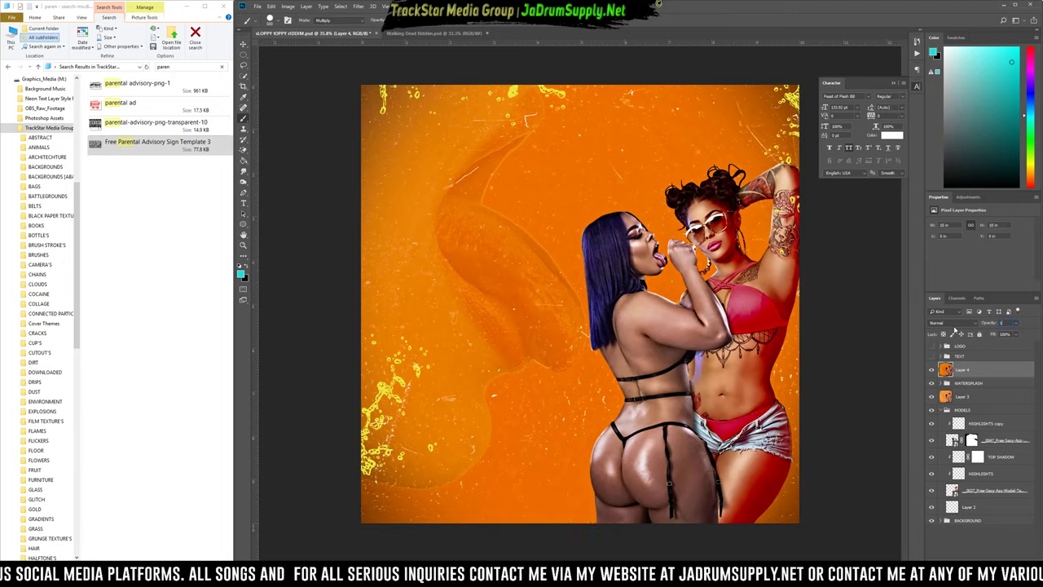
{"action": "type", "text": "0"}
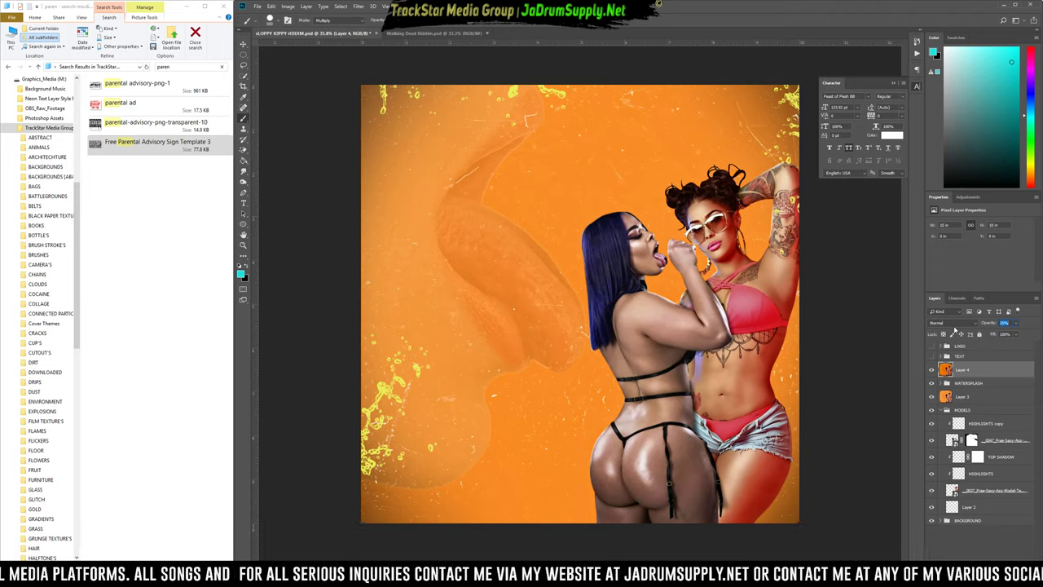
{"action": "key", "text": "Up"}
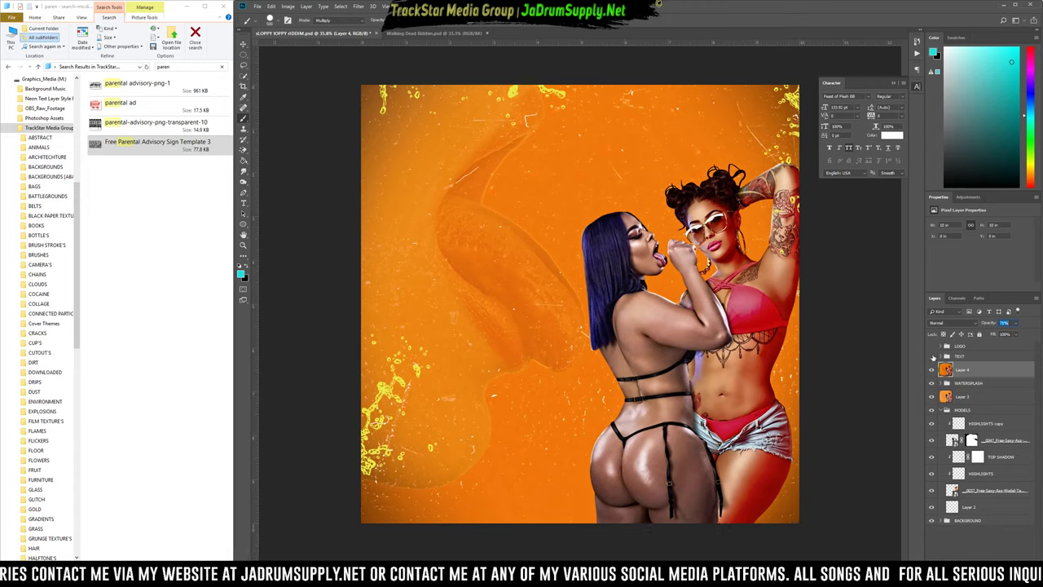
Show the TEXT and LOGO groups again and expand the TEXT group.
{"action": "left_click", "coordinate": [932, 356]}
{"action": "left_click", "coordinate": [932, 346]}
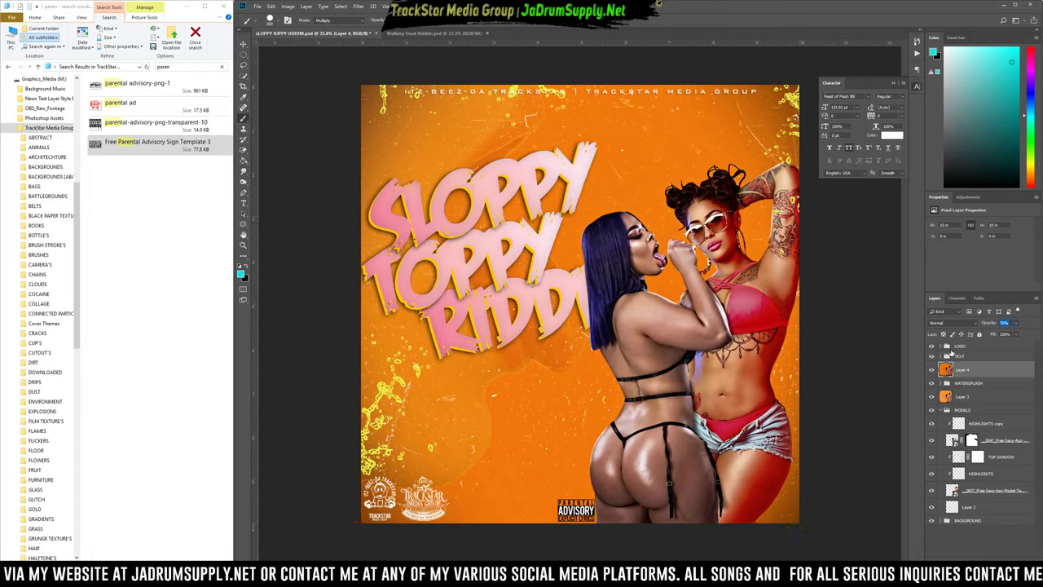
{"action": "left_click", "coordinate": [960, 346]}
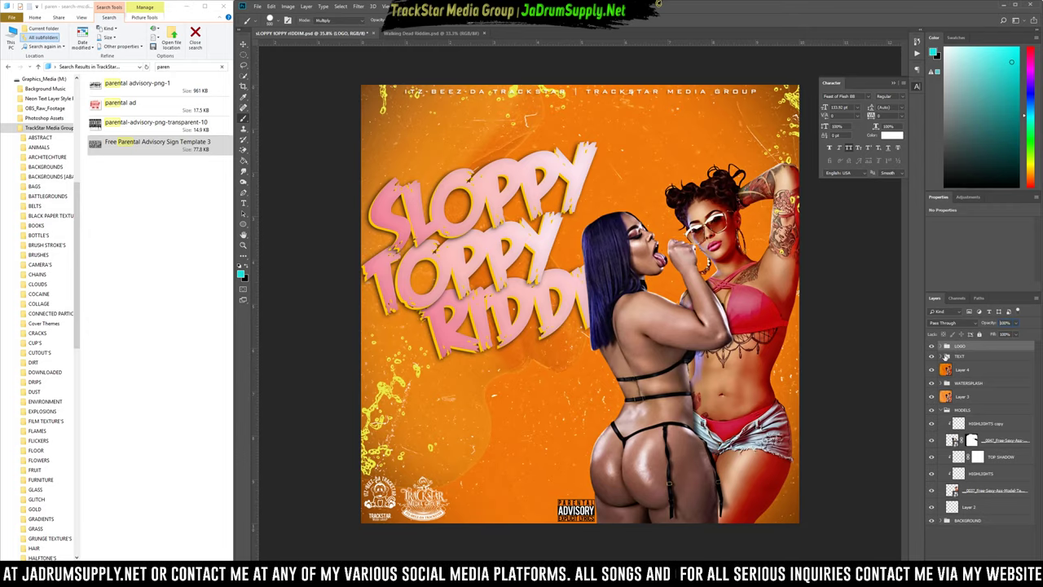
{"action": "left_click", "coordinate": [945, 357]}
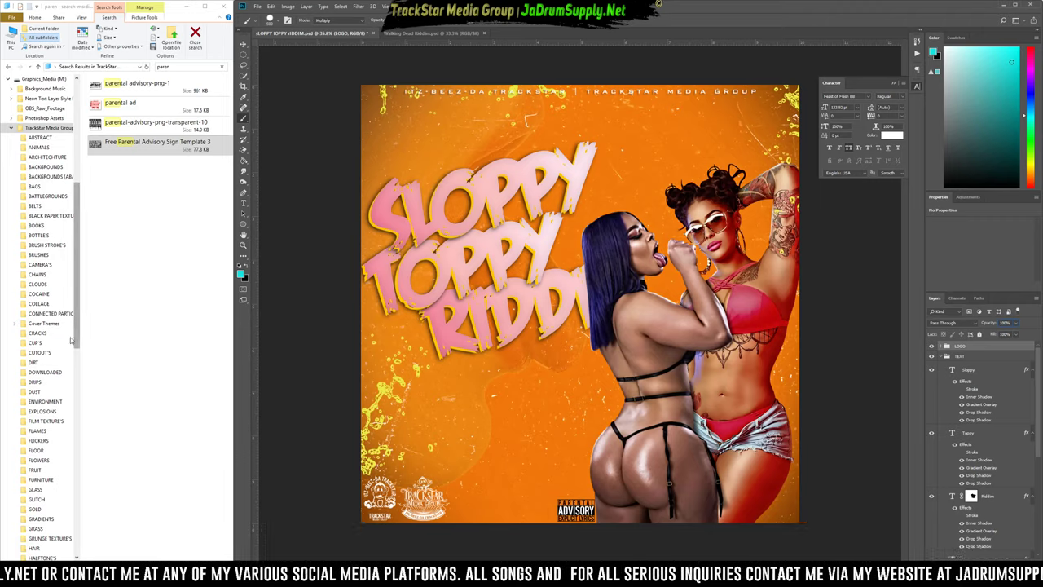
Place the scratched grey 14ae2c3 image from the FILM TEXTURE'S folder above the LOGO group, scaled to about 10.8 in wide to cover the canvas.
{"action": "scroll", "coordinate": [57, 330], "scroll_direction": "down", "scroll_amount": 1}
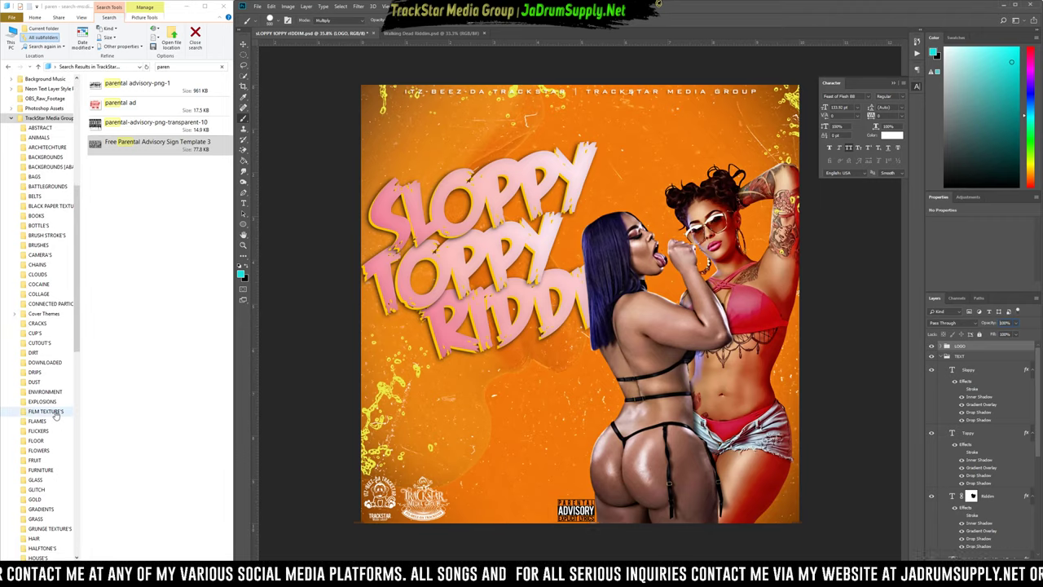
{"action": "left_click", "coordinate": [46, 412]}
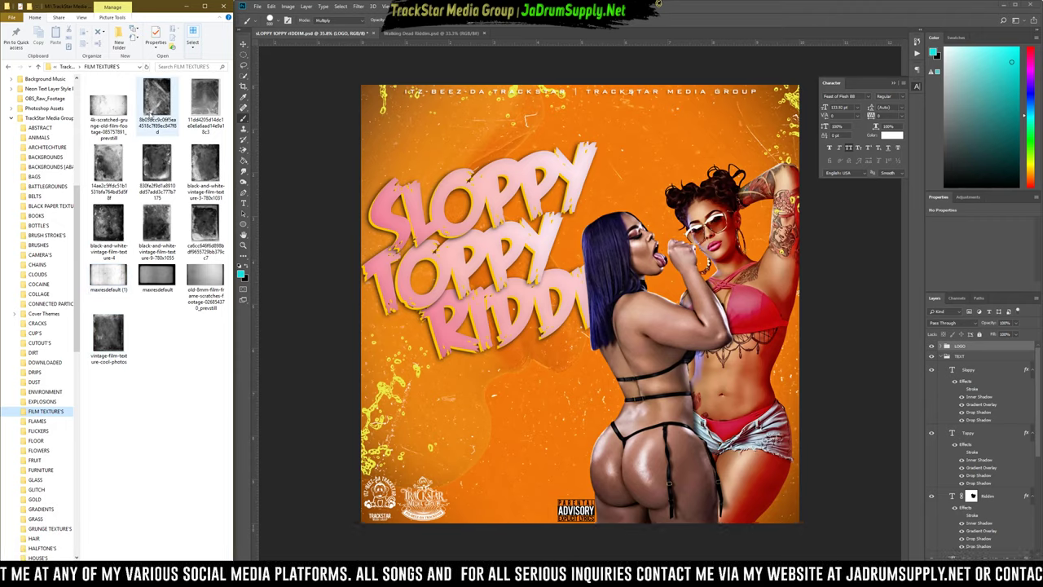
{"action": "left_click_drag", "start_coordinate": [115, 160], "coordinate": [527, 188]}
{"action": "left_click_drag", "start_coordinate": [560, 332], "coordinate": [563, 332]}
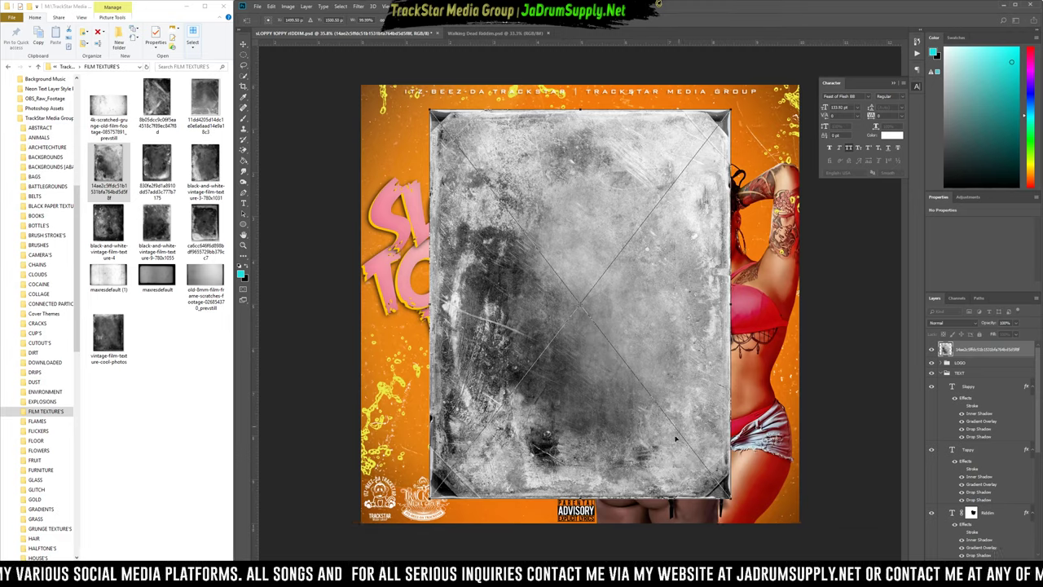
{"action": "mouse_move", "coordinate": [730, 497]}
{"action": "left_mouse_down"}
{"action": "mouse_move", "coordinate": [865, 547]}
{"action": "mouse_move", "coordinate": [847, 576]}
{"action": "left_mouse_up"}
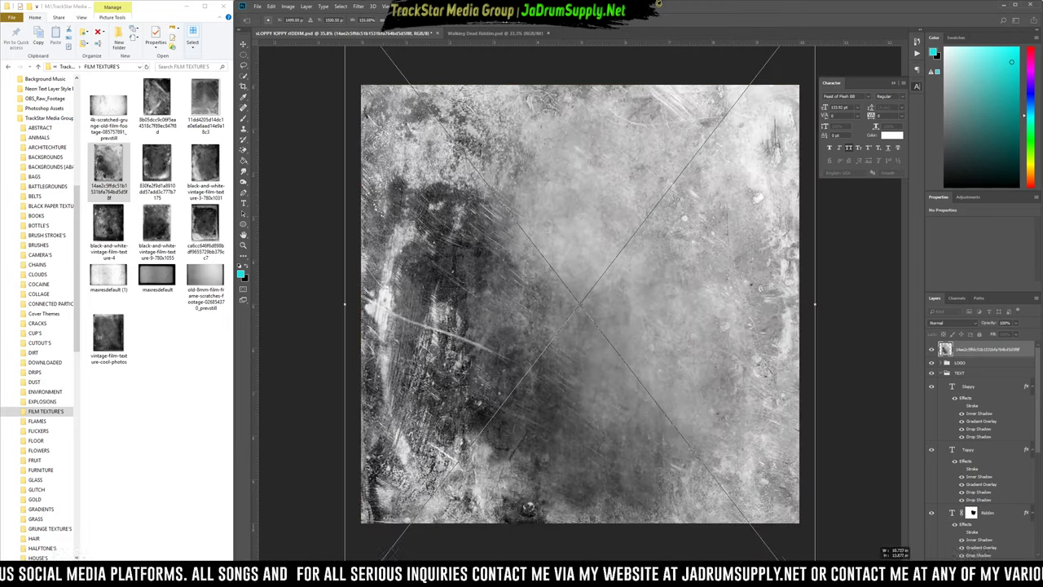
{"action": "key", "text": "Return"}
{"action": "key", "text": "Return"}
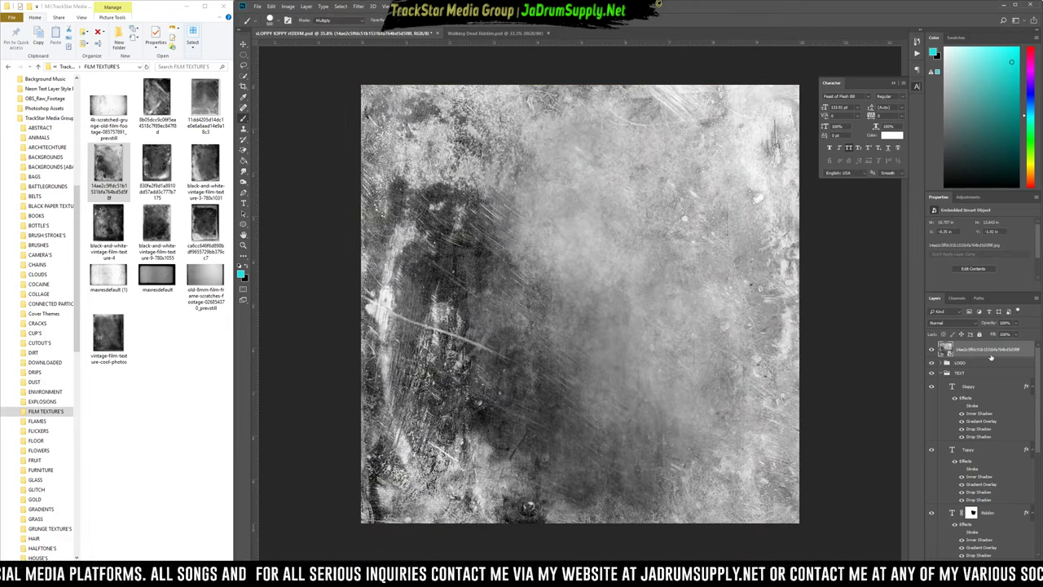
Set the film texture layer's blend mode to Screen.
{"action": "left_click", "coordinate": [965, 324]}
{"action": "left_click", "coordinate": [965, 325]}
{"action": "scroll", "coordinate": [965, 326], "scroll_direction": "down", "scroll_amount": 5}
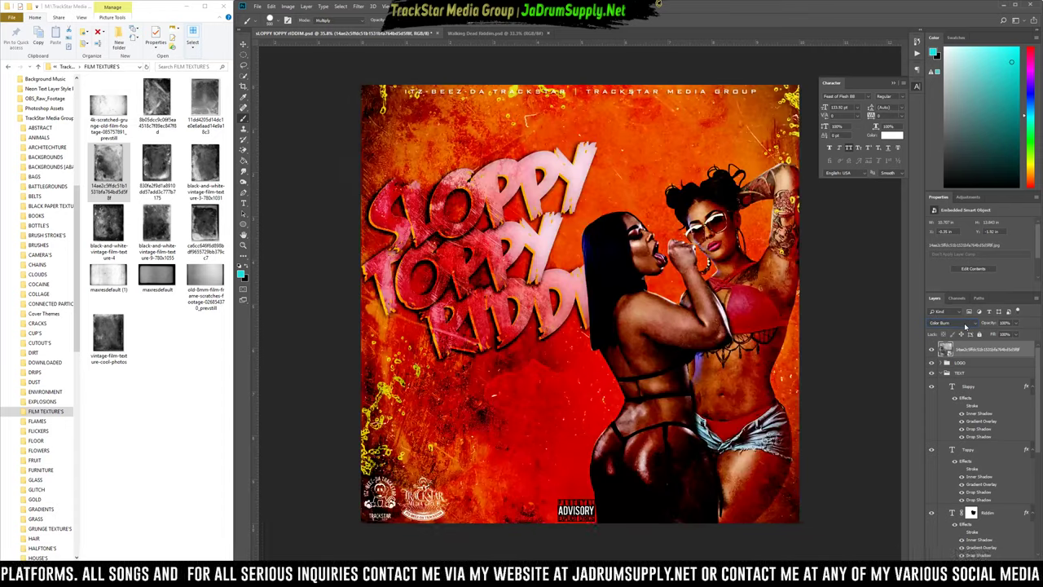
{"action": "key", "text": "Down"}
{"action": "key", "text": "Down"}
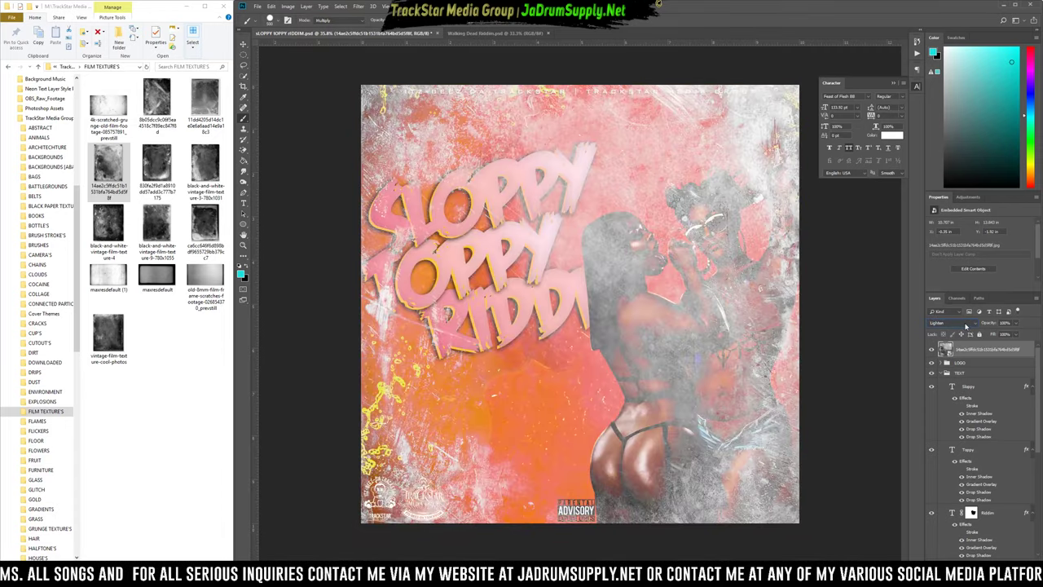
{"action": "key", "text": "Down"}
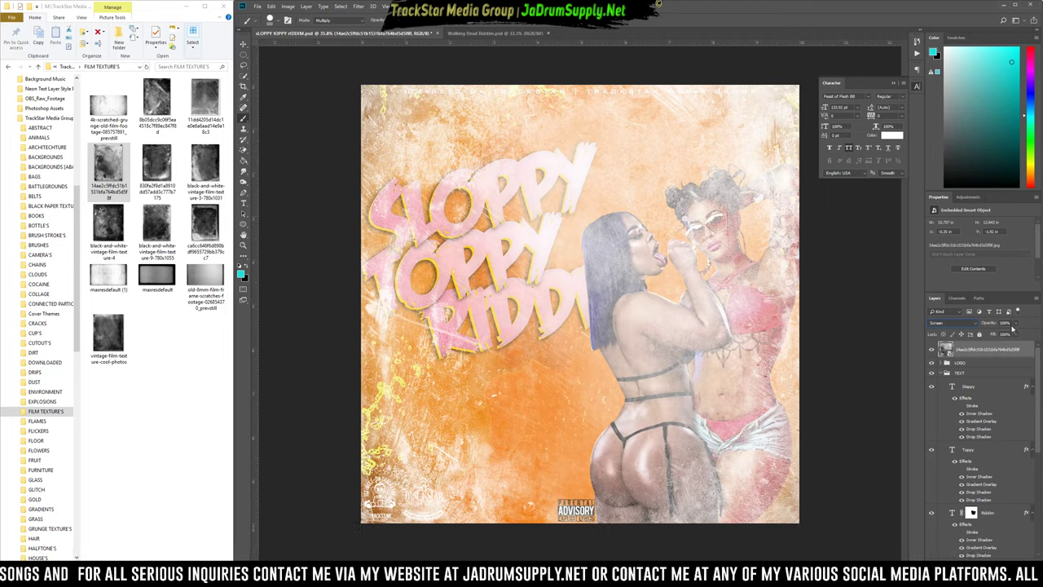
Lower the film texture's opacity to 42% and clip the layer to the TEXT group beneath the LOGO group.
{"action": "left_click", "coordinate": [1004, 323]}
{"action": "type", "text": "11"}
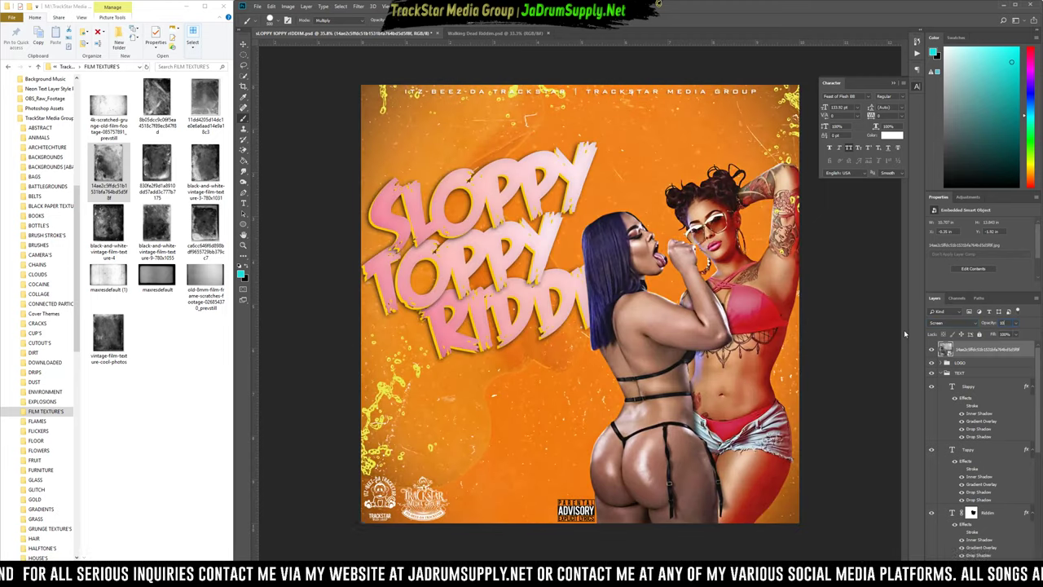
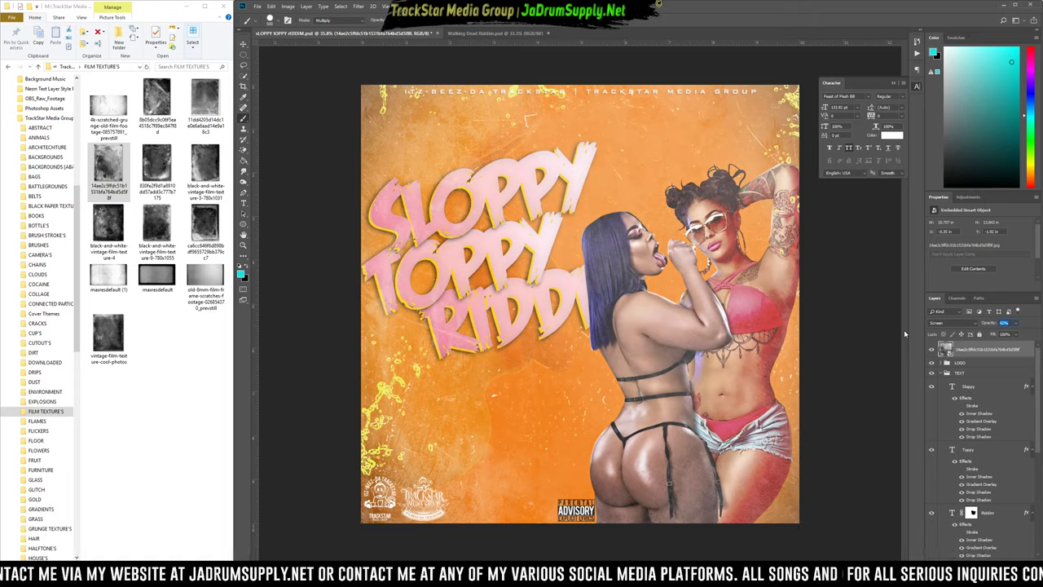
{"action": "right_click", "coordinate": [967, 366]}
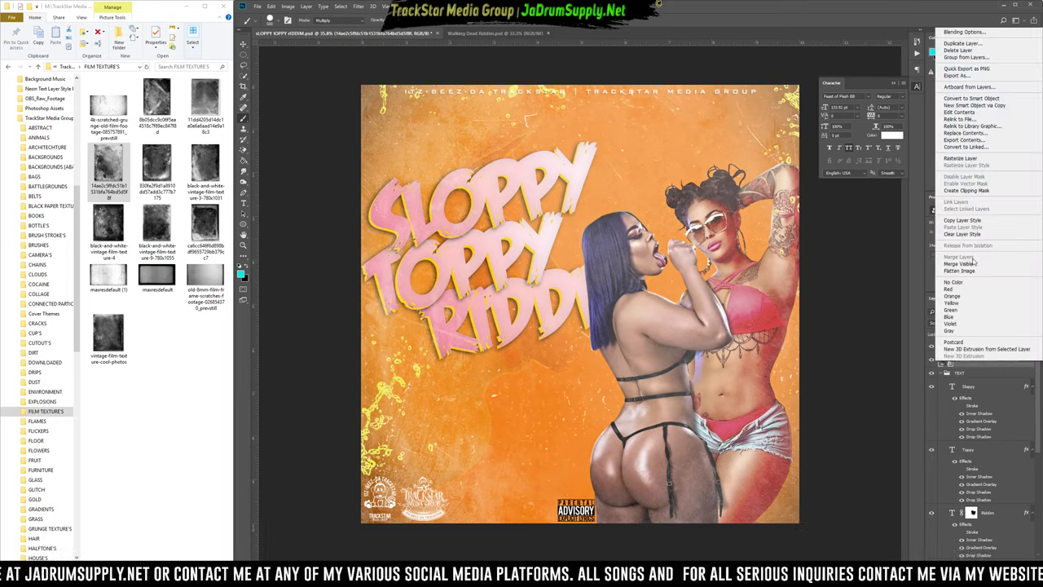
{"action": "left_click", "coordinate": [971, 192]}
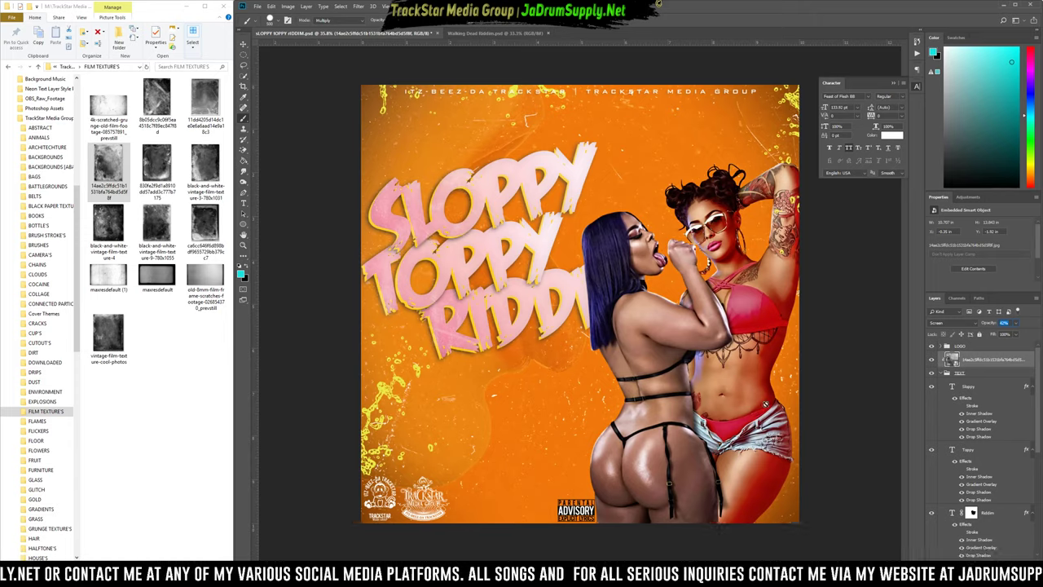
Compare the title with and without the clipped film texture by toggling that layer's visibility.
{"action": "left_click", "coordinate": [931, 360]}
{"action": "left_click", "coordinate": [931, 361]}
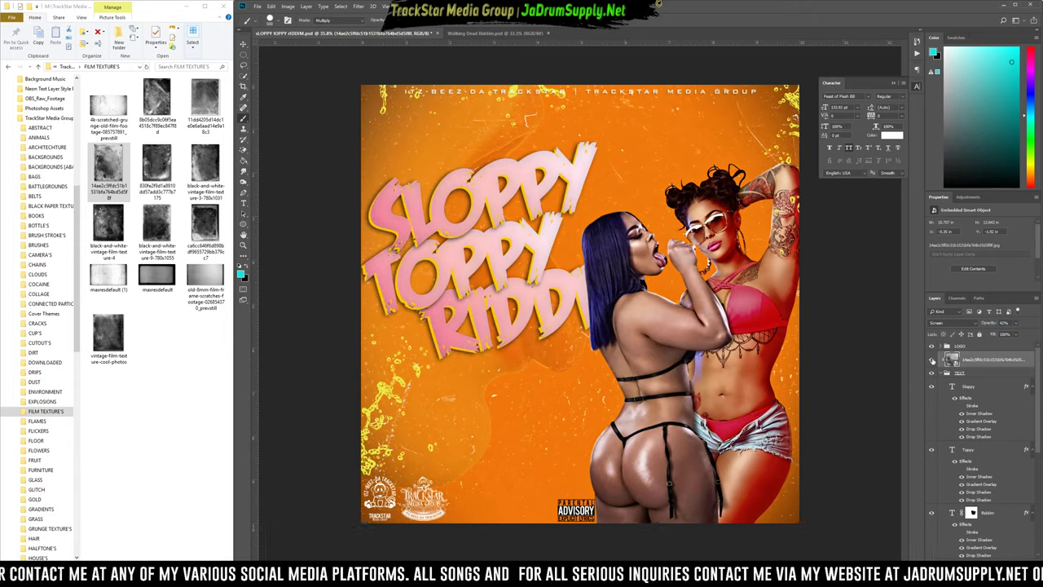
{"action": "left_click", "coordinate": [932, 360]}
{"action": "left_click", "coordinate": [932, 361]}
{"action": "left_click", "coordinate": [932, 361]}
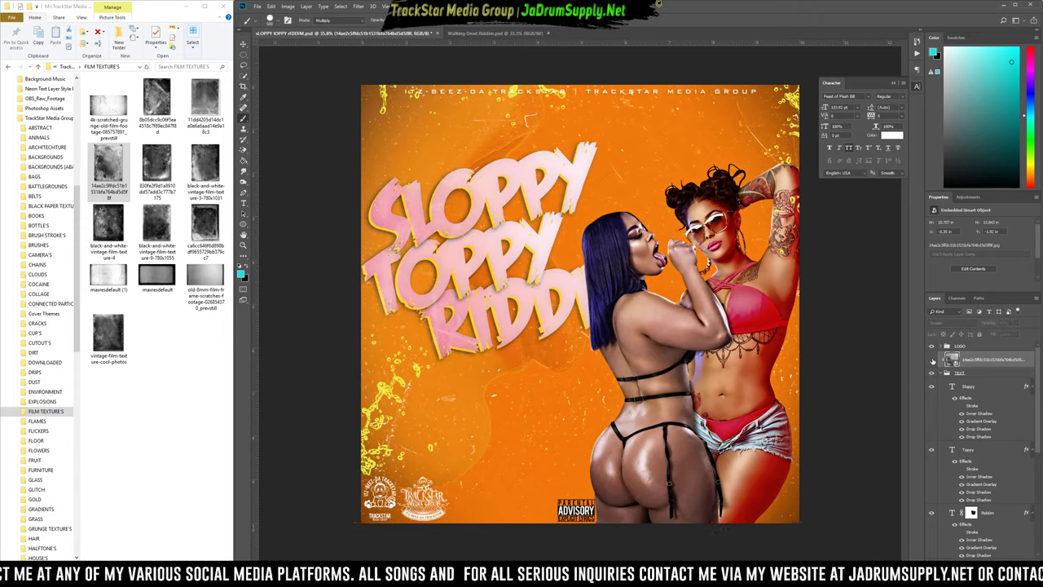
{"action": "left_click", "coordinate": [932, 361]}
{"action": "left_click", "coordinate": [932, 360]}
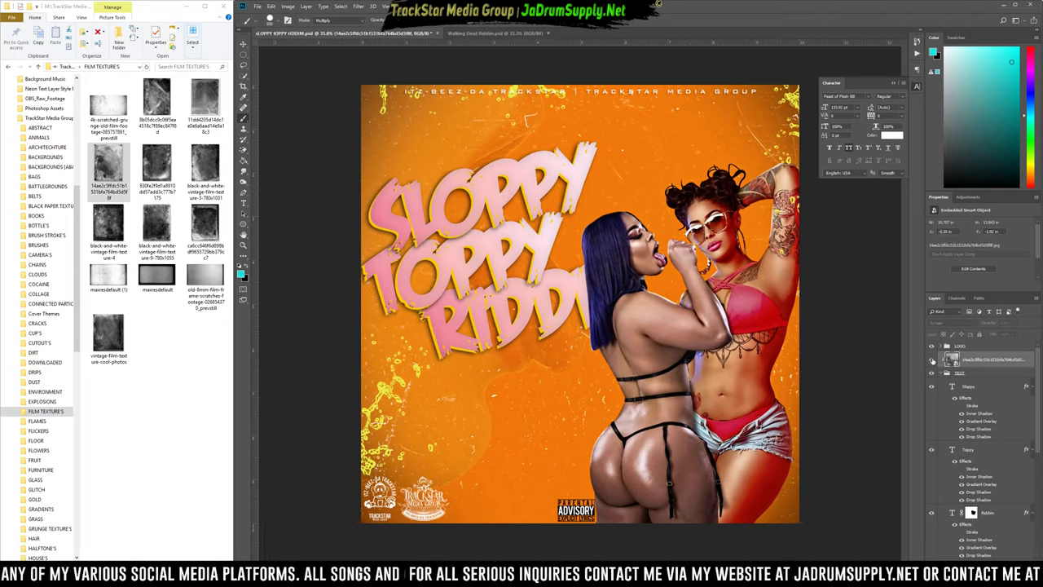
{"action": "left_click", "coordinate": [932, 361]}
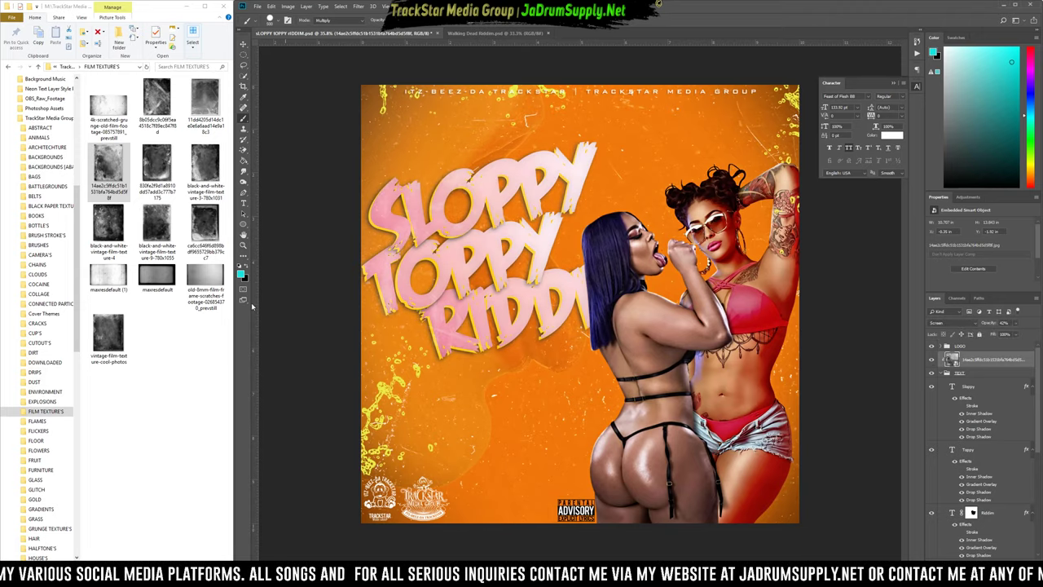
Place LT_WhiteGrunge_07 from the GRUNGE TEXTURE'S folder above the film texture layer, scaled to about 11.9 in wide across the title.
{"action": "scroll", "coordinate": [57, 404], "scroll_direction": "down", "scroll_amount": 1}
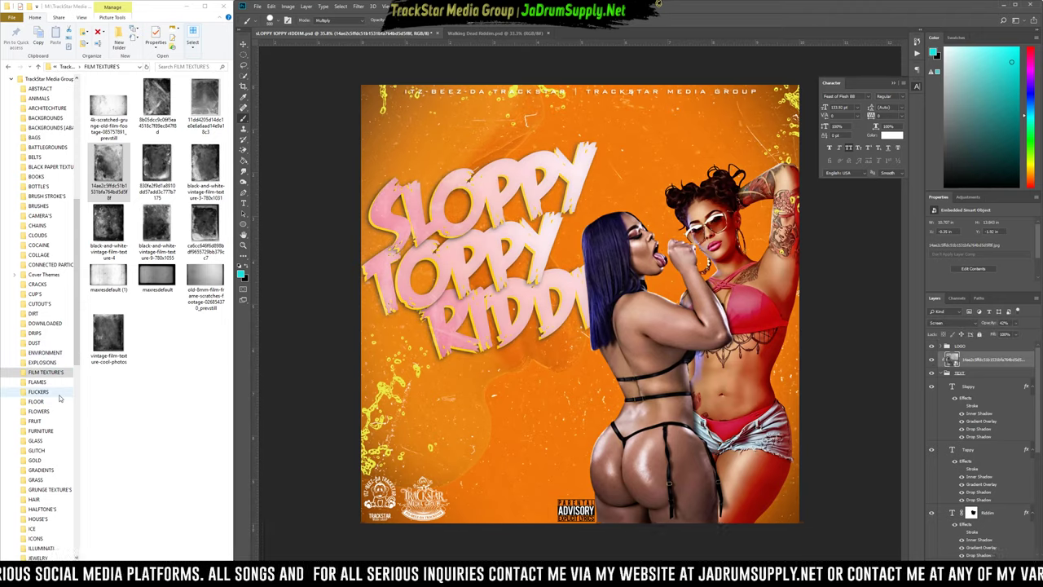
{"action": "left_click", "coordinate": [36, 480]}
{"action": "left_click", "coordinate": [50, 489]}
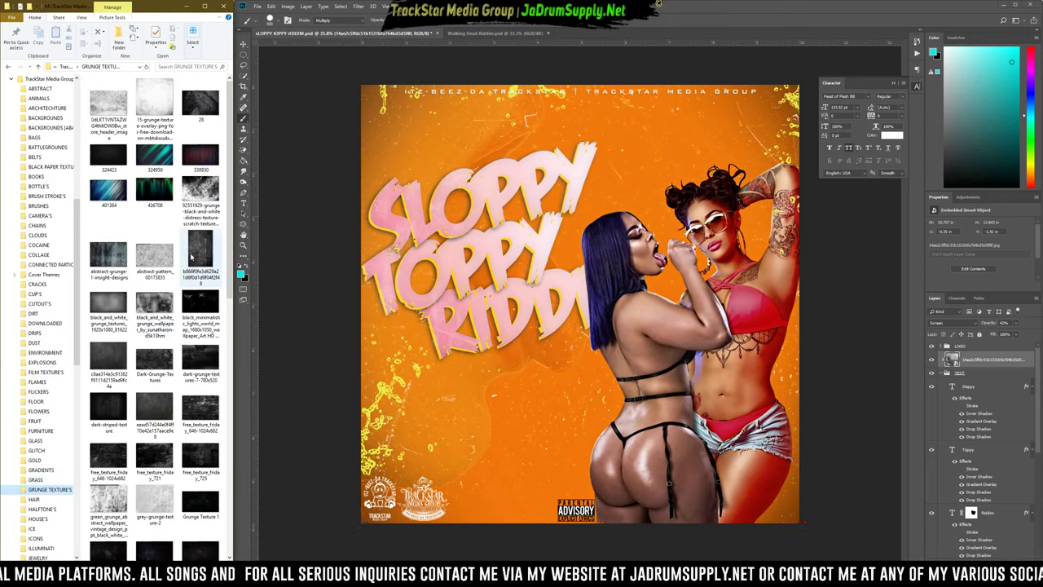
{"action": "scroll", "coordinate": [172, 425], "scroll_direction": "down", "scroll_amount": 5}
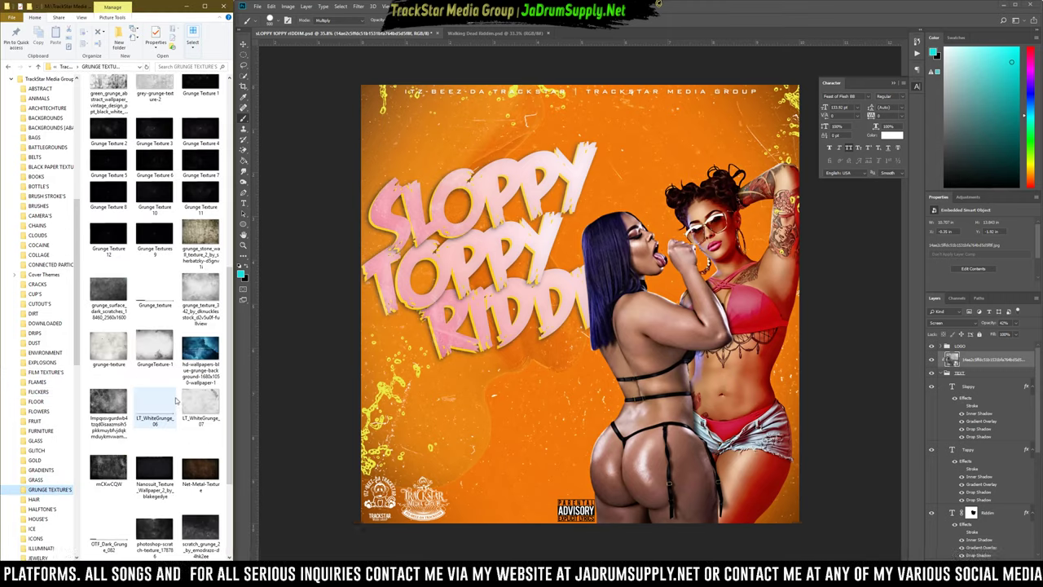
{"action": "left_click_drag", "start_coordinate": [201, 403], "coordinate": [640, 389]}
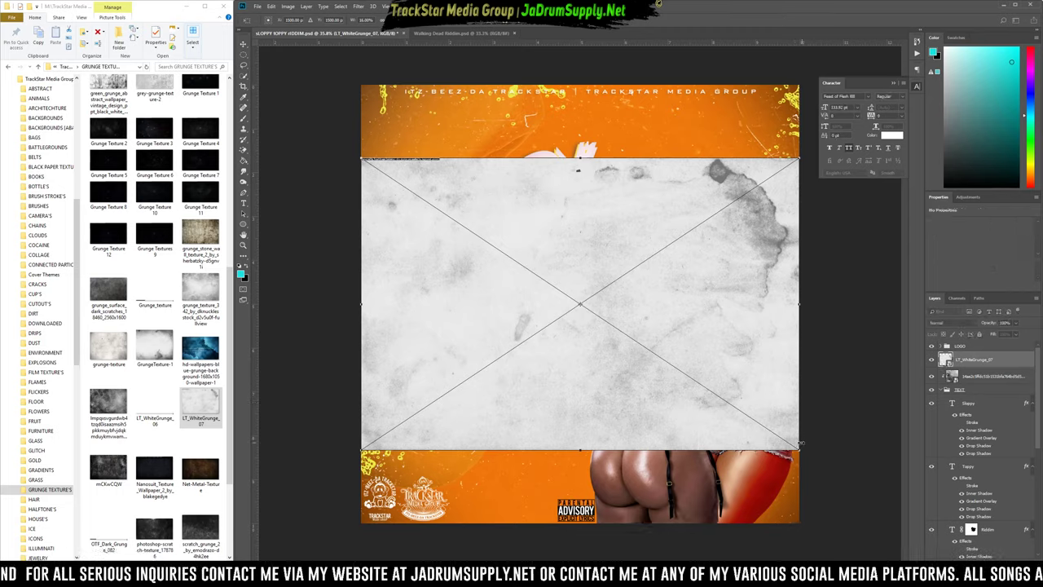
{"action": "left_click_drag", "start_coordinate": [800, 449], "coordinate": [832, 469]}
{"action": "key", "text": "Return"}
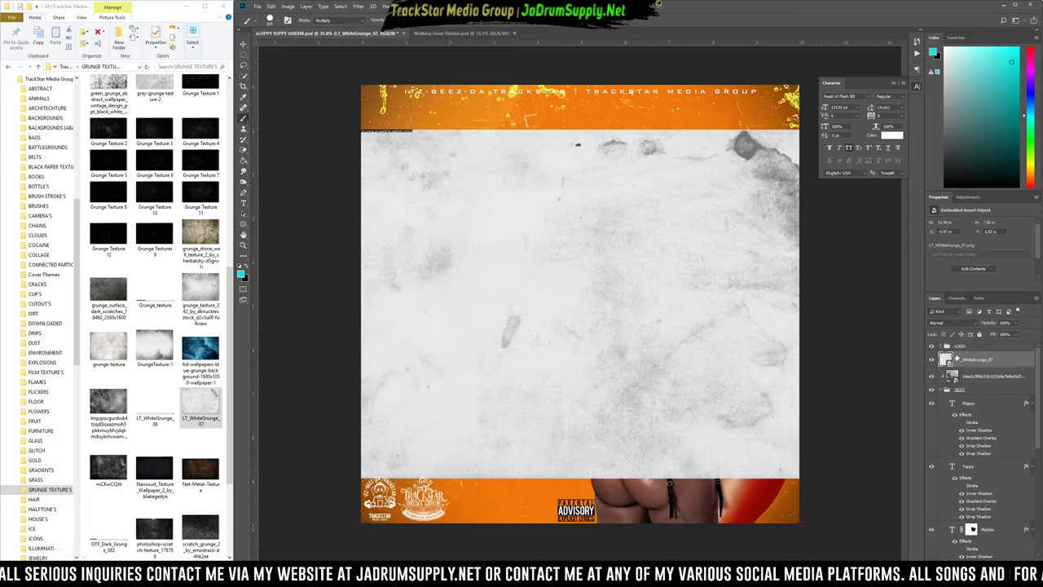
Set the LT_WhiteGrunge_07 layer's blend mode to Screen and clip it to the TEXT group.
{"action": "left_click", "coordinate": [953, 323]}
{"action": "left_click", "coordinate": [943, 392]}
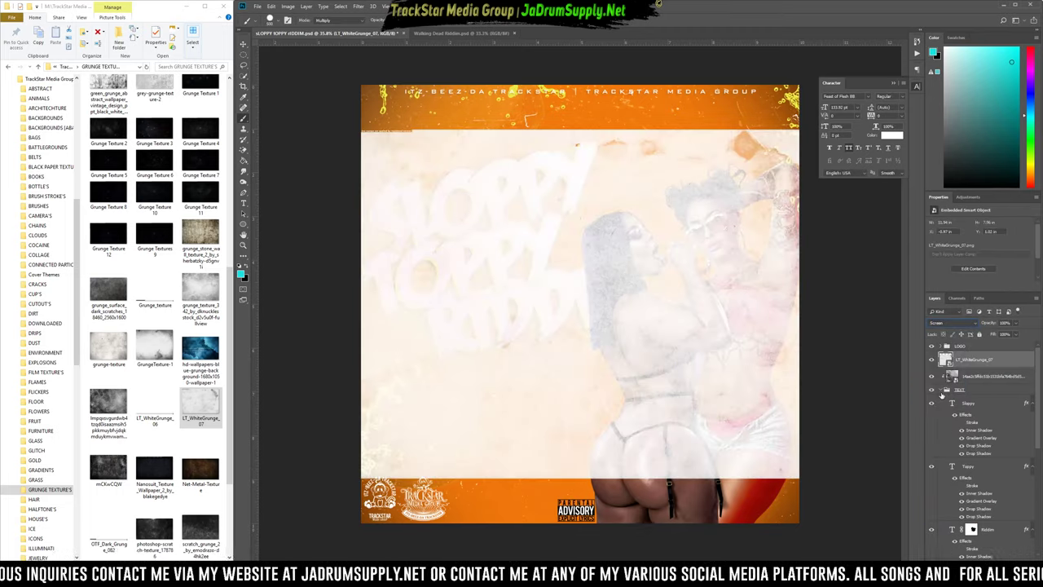
{"action": "left_click", "coordinate": [949, 322]}
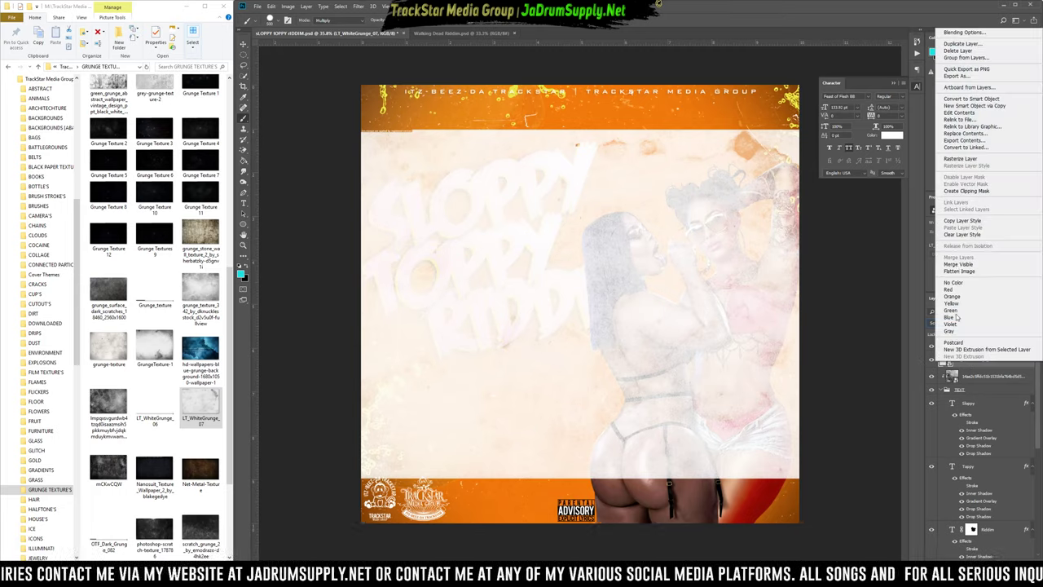
{"action": "left_click", "coordinate": [973, 194]}
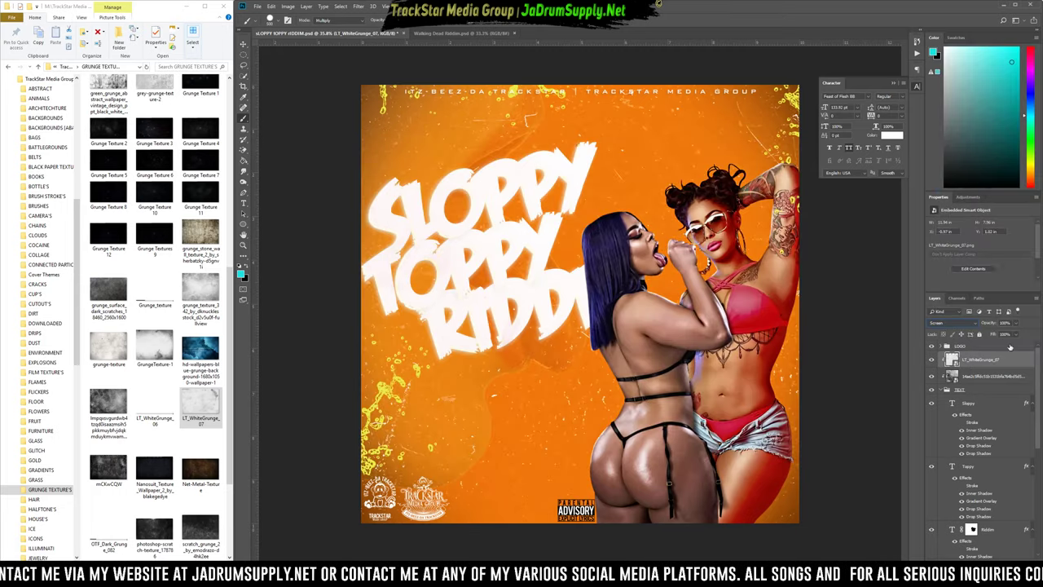
Lower the white grunge texture's opacity to 6% and compare the title with and without it.
{"action": "left_click", "coordinate": [1005, 323]}
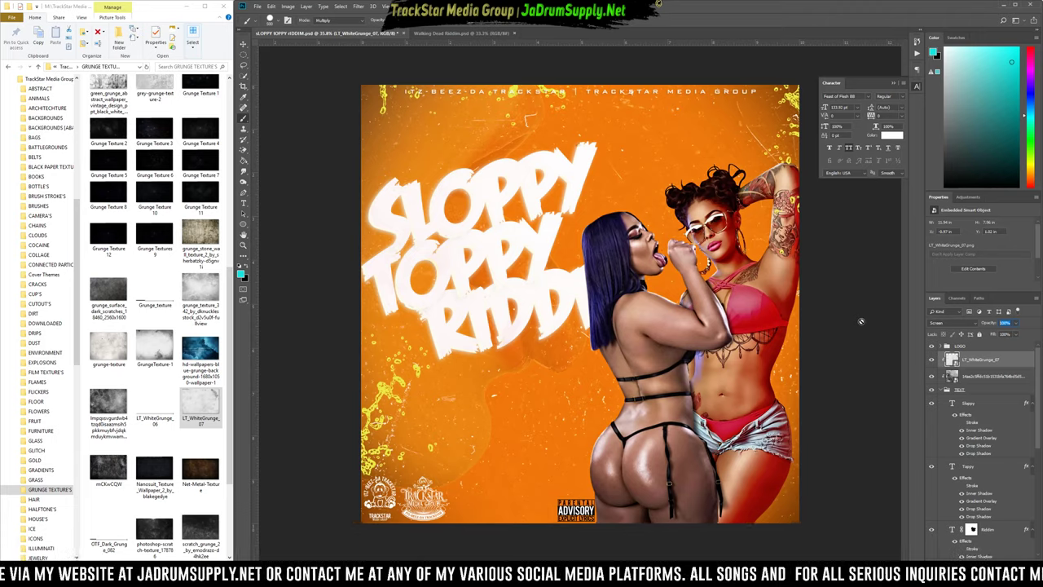
{"action": "type", "text": "5"}
{"action": "key", "text": "Return"}
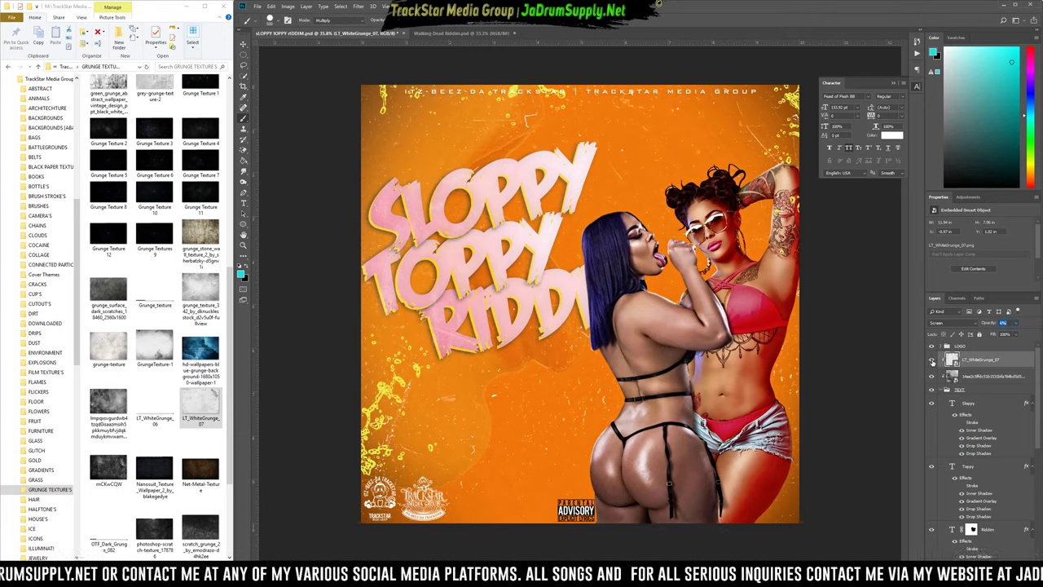
{"action": "left_click", "coordinate": [931, 360]}
{"action": "left_click", "coordinate": [932, 360]}
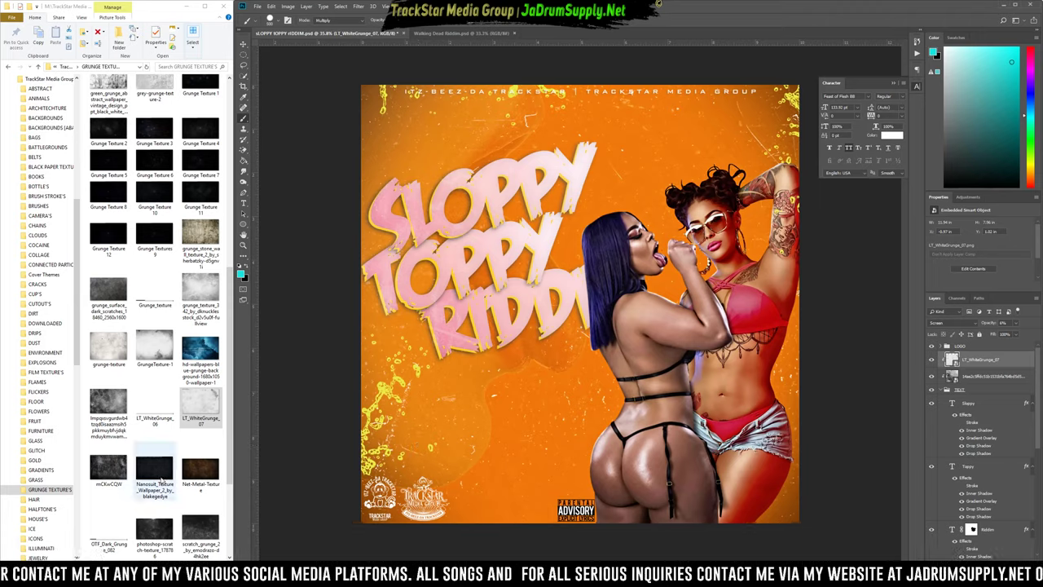
Preview photoshop-scratch-texture_178786 from the GRUNGE TEXTURE'S folder, then place it above LT_WhiteGrunge_07, rotated diagonally across the title.
{"action": "scroll", "coordinate": [159, 473], "scroll_direction": "down", "scroll_amount": 3}
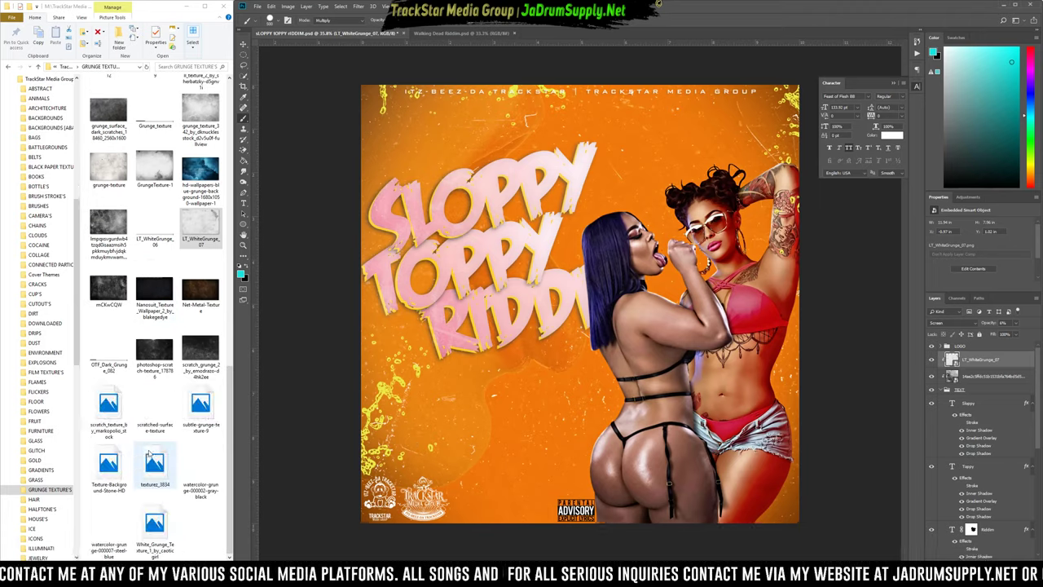
{"action": "double_click", "coordinate": [155, 357]}
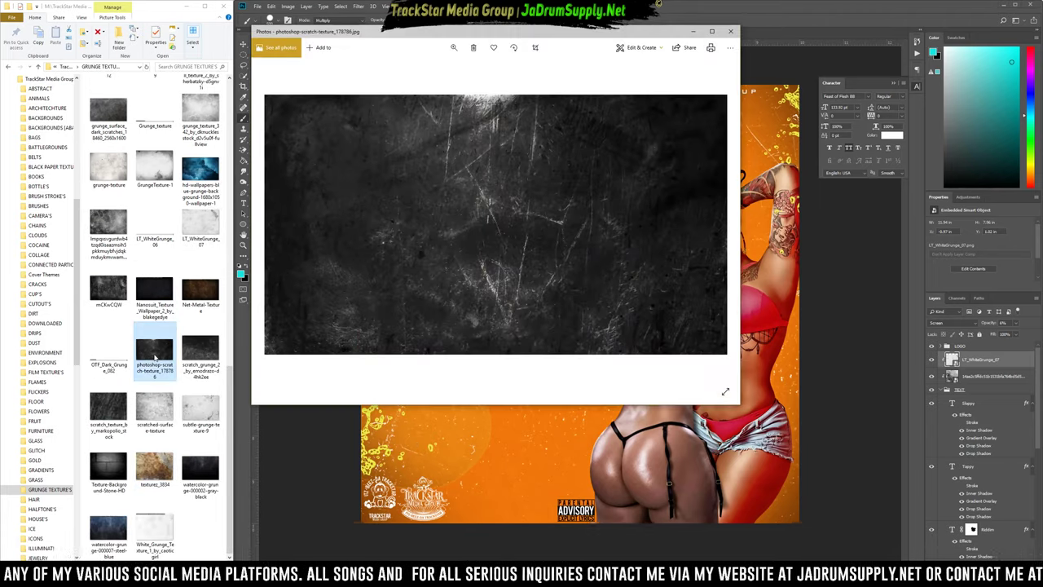
{"action": "left_click", "coordinate": [732, 32]}
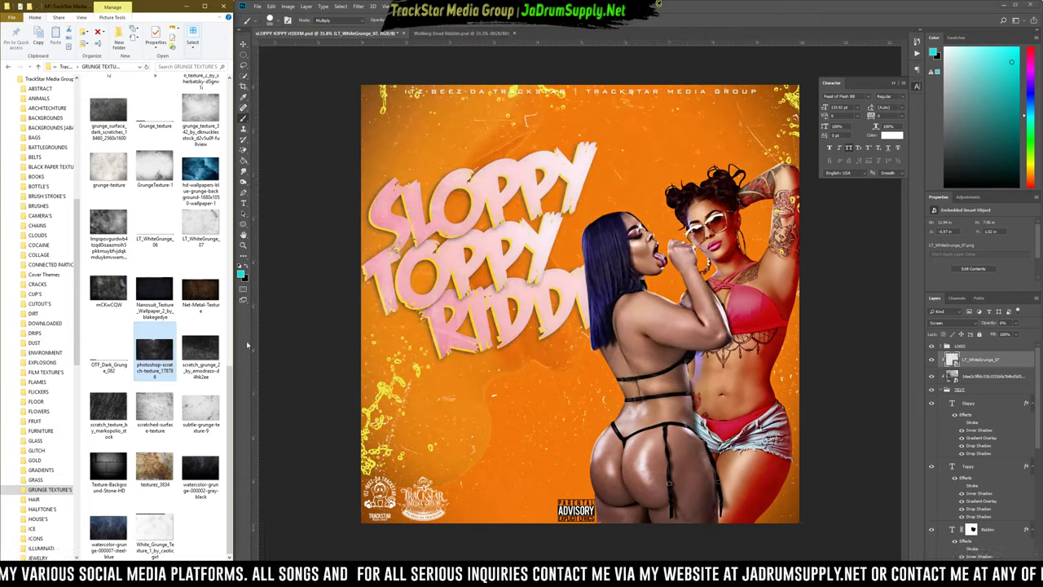
{"action": "left_click_drag", "start_coordinate": [163, 354], "coordinate": [620, 319]}
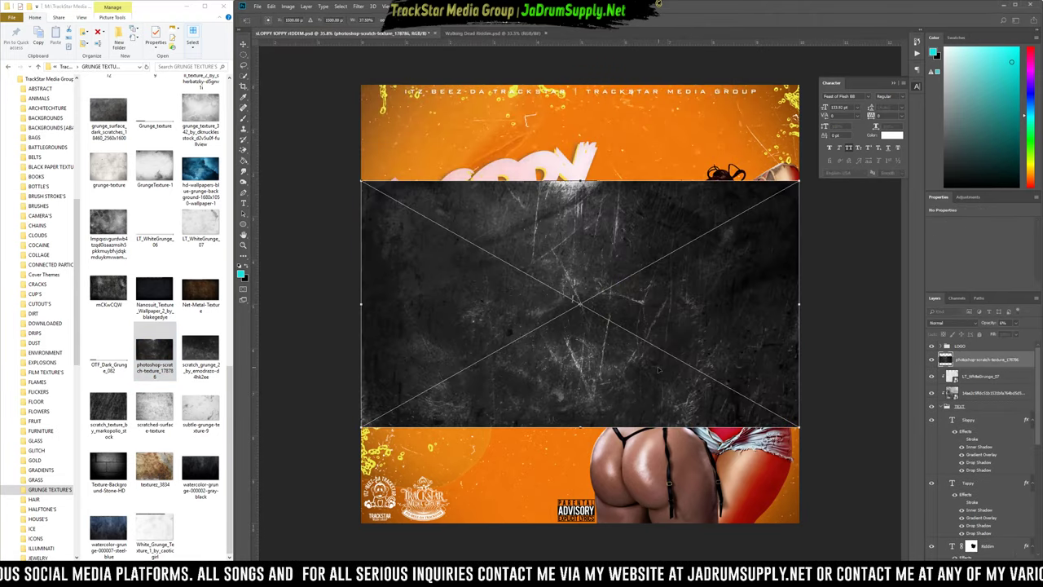
{"action": "left_click_drag", "start_coordinate": [658, 366], "coordinate": [560, 293]}
{"action": "left_click_drag", "start_coordinate": [707, 366], "coordinate": [610, 447]}
{"action": "left_click_drag", "start_coordinate": [682, 421], "coordinate": [546, 508]}
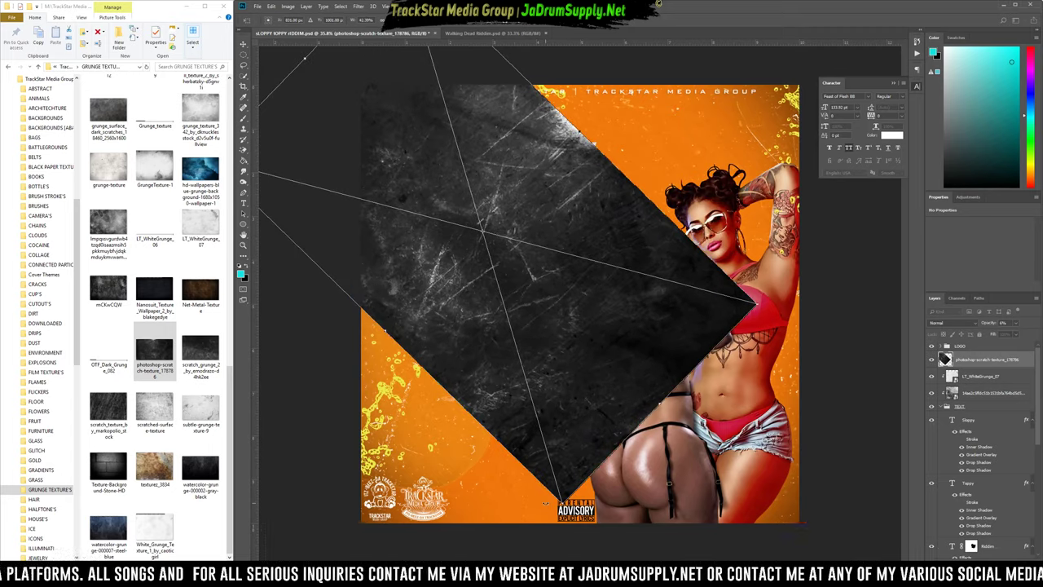
{"action": "key", "text": "Return"}
Clip the scratch texture layer to the title and set its blend mode to Screen.
{"action": "right_click", "coordinate": [957, 362]}
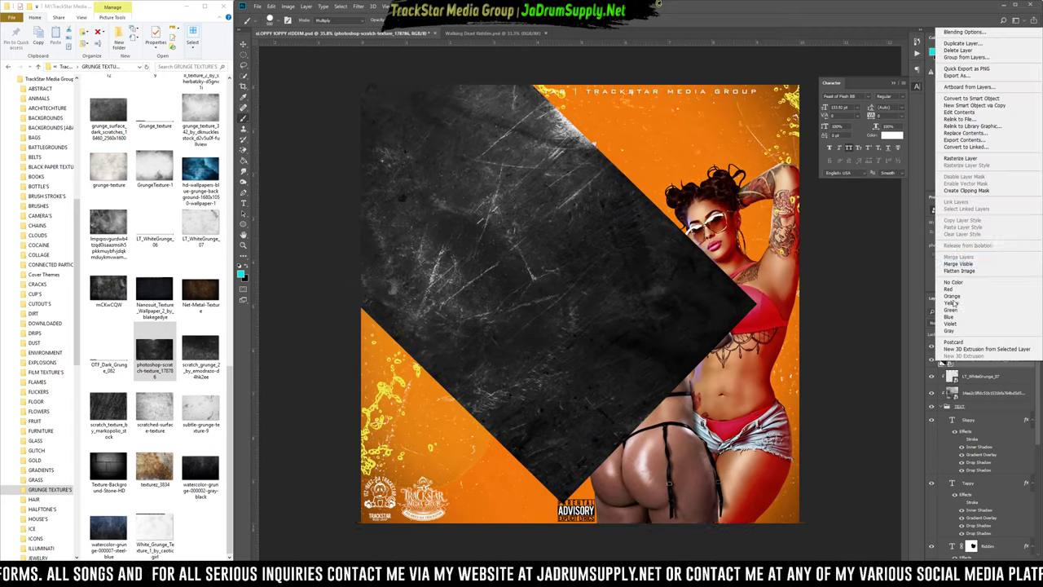
{"action": "left_click", "coordinate": [963, 196]}
{"action": "left_click", "coordinate": [961, 323]}
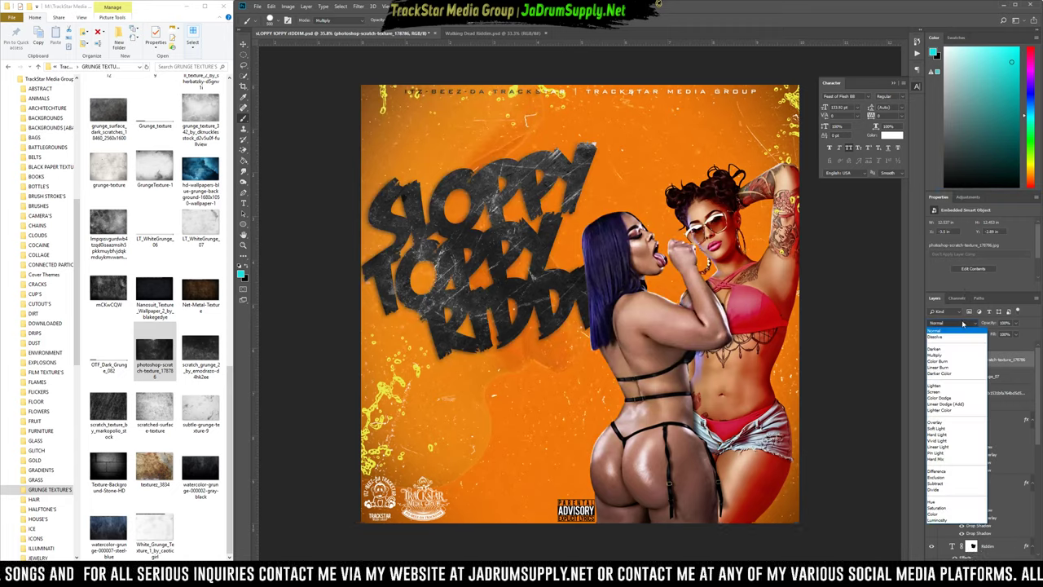
{"action": "left_click", "coordinate": [937, 392]}
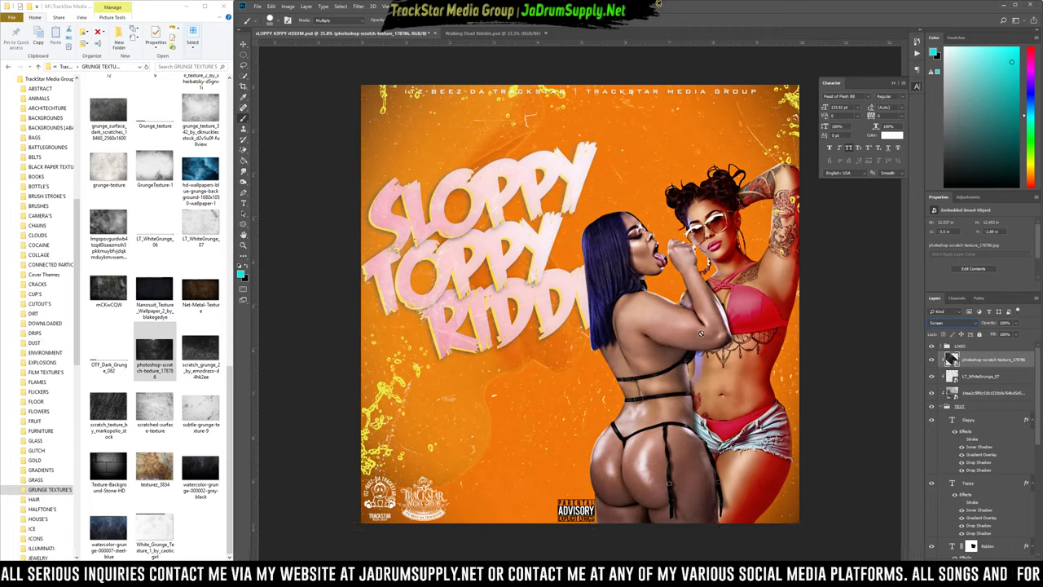
Move the scratch texture layer directly above the TEXT group and compare the title with and without it.
{"action": "left_click_drag", "start_coordinate": [969, 361], "coordinate": [975, 403]}
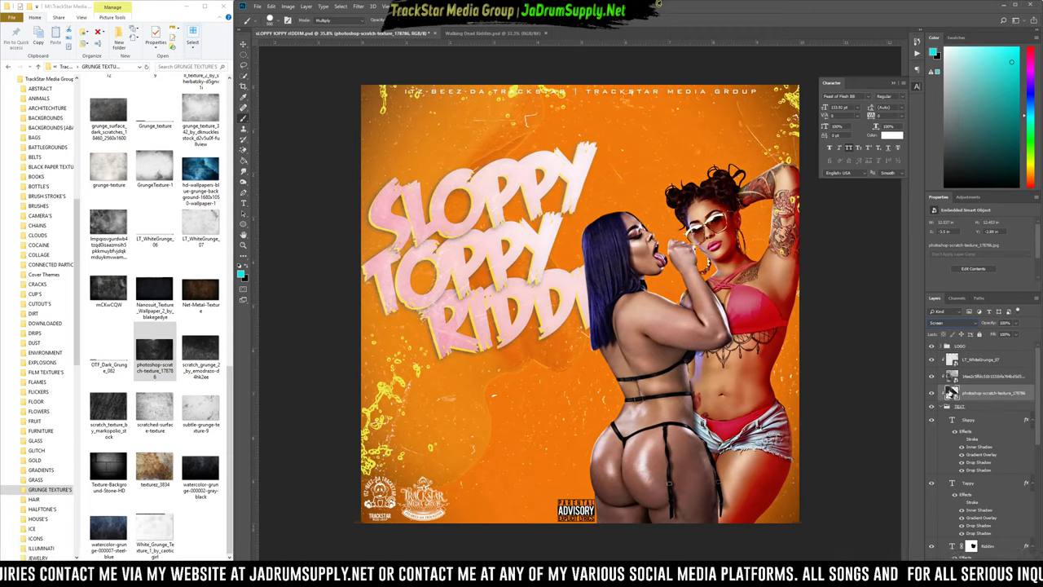
{"action": "left_click", "coordinate": [932, 393]}
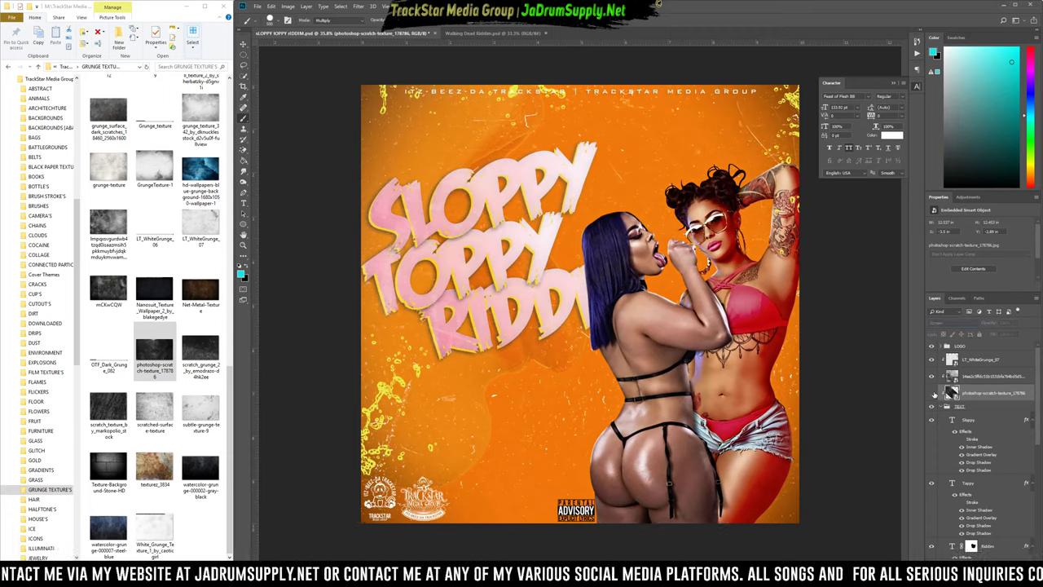
{"action": "left_click", "coordinate": [932, 393]}
{"action": "left_click", "coordinate": [932, 394]}
{"action": "left_click", "coordinate": [932, 394]}
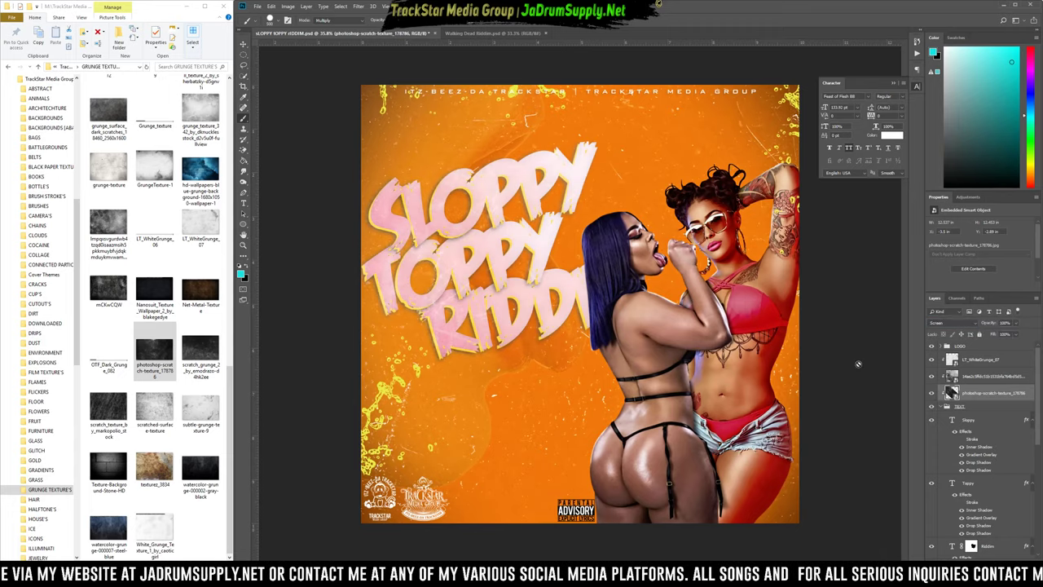
Flip the clipped scratch texture, then rotate and reposition it so its scratches cross the title at a steeper angle.
{"action": "key", "text": "ctrl+t"}
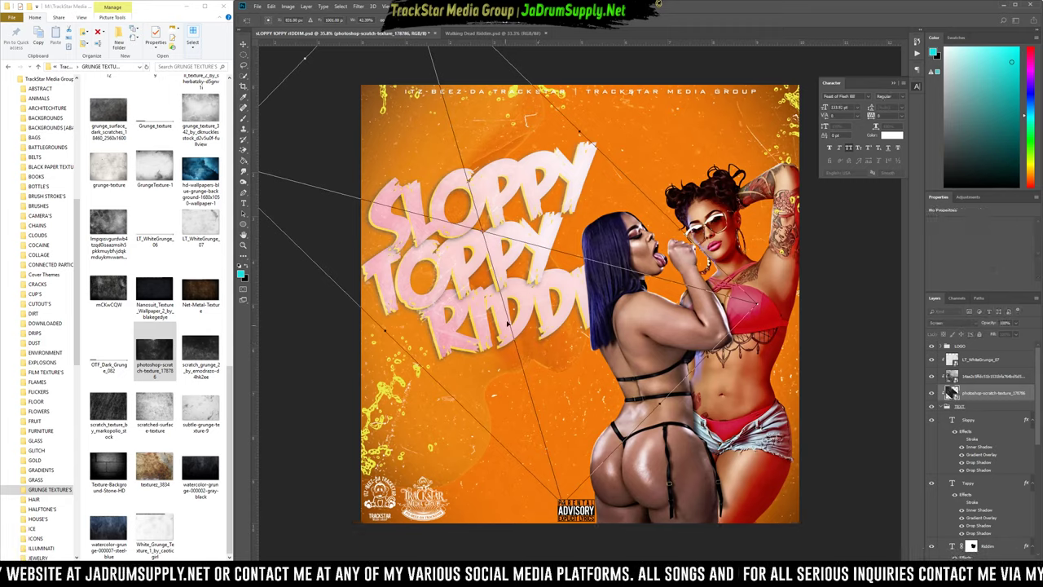
{"action": "right_click", "coordinate": [518, 311]}
{"action": "left_click", "coordinate": [541, 403]}
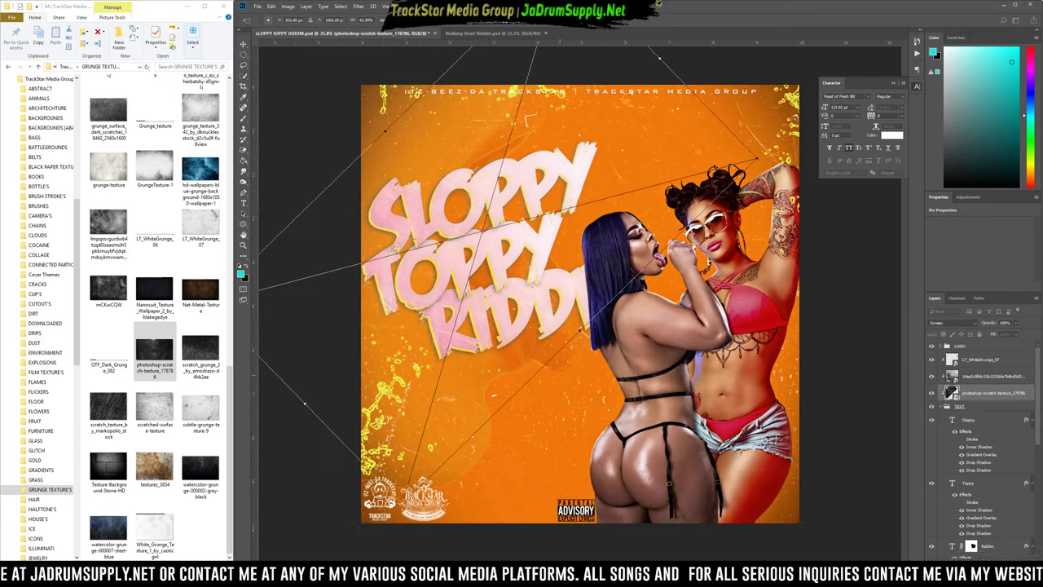
{"action": "left_click_drag", "start_coordinate": [554, 377], "coordinate": [577, 361]}
{"action": "left_click_drag", "start_coordinate": [514, 351], "coordinate": [562, 343]}
{"action": "left_click_drag", "start_coordinate": [720, 378], "coordinate": [565, 339]}
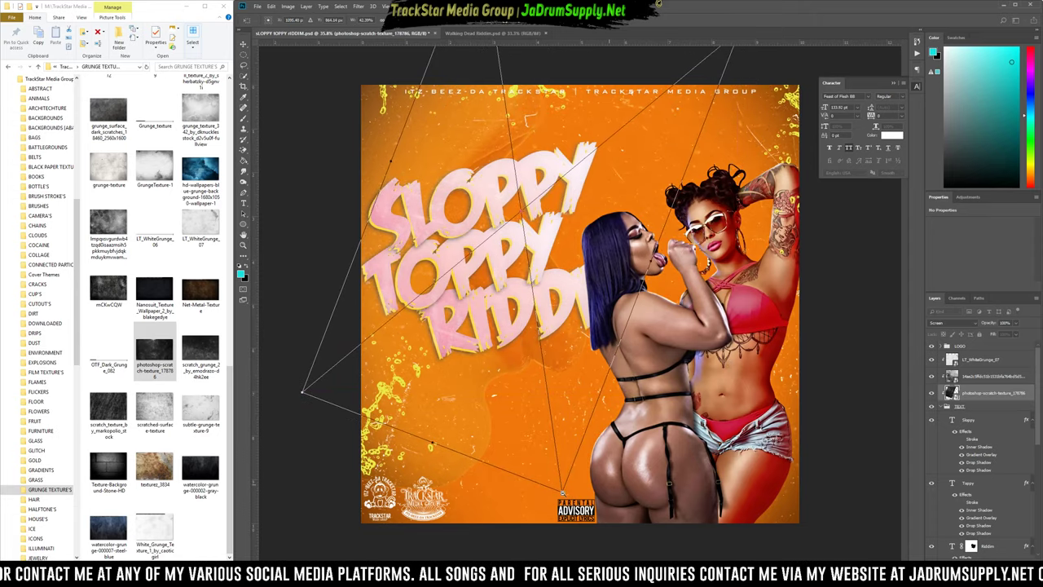
{"action": "left_click_drag", "start_coordinate": [562, 492], "coordinate": [574, 504]}
{"action": "key", "text": "Return"}
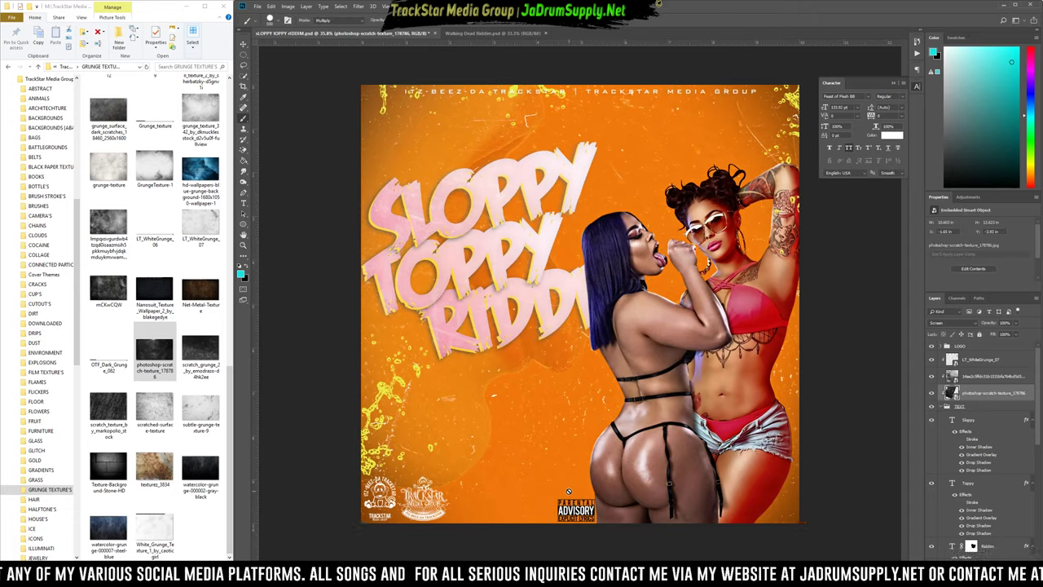
Slightly increase the Inner Shadow opacity in the Sloppy text layer's style.
{"action": "double_click", "coordinate": [972, 449]}
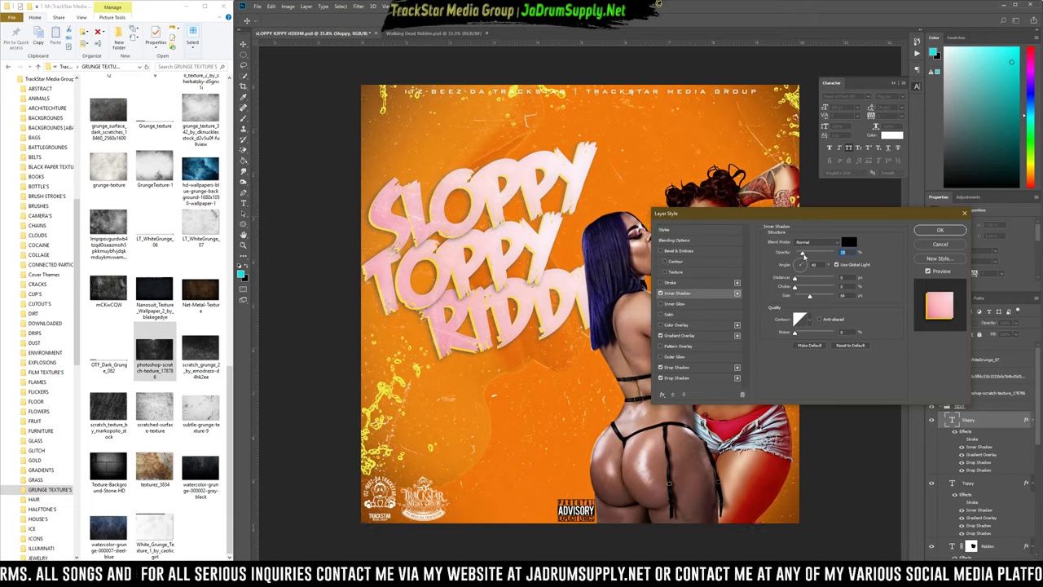
{"action": "mouse_move", "coordinate": [805, 254]}
{"action": "left_mouse_down"}
{"action": "mouse_move", "coordinate": [877, 248]}
{"action": "mouse_move", "coordinate": [809, 254]}
{"action": "left_mouse_up"}
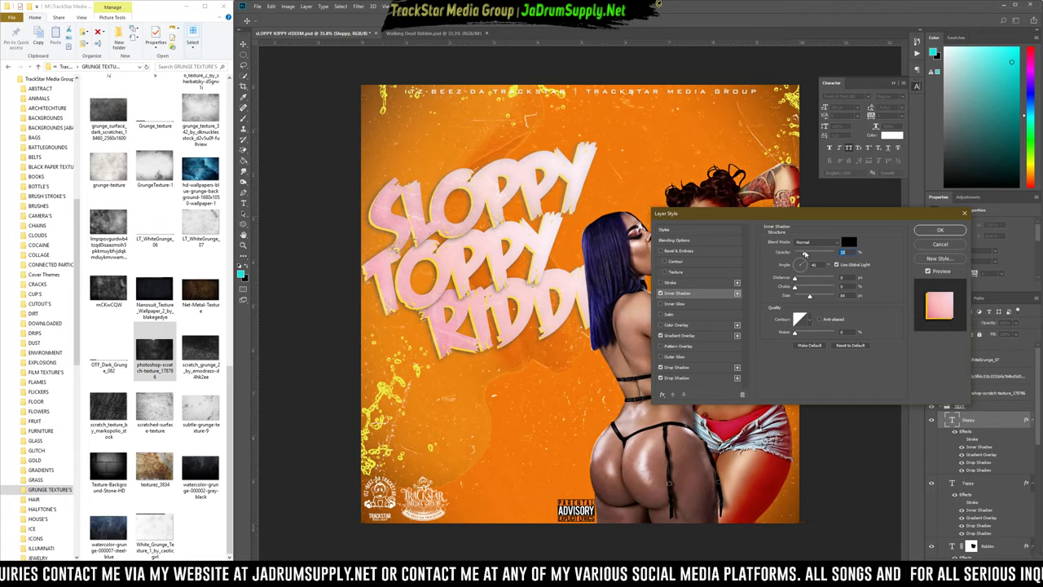
{"action": "left_click", "coordinate": [939, 230]}
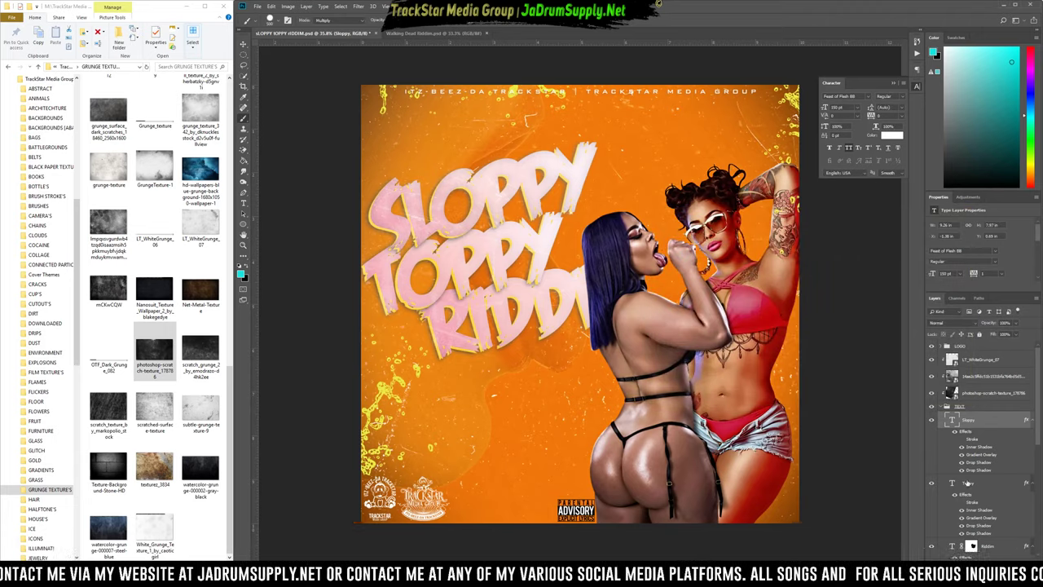
Copy the Sloppy layer's style and paste it onto the Toppy and Riddim text layers.
{"action": "right_click", "coordinate": [969, 423]}
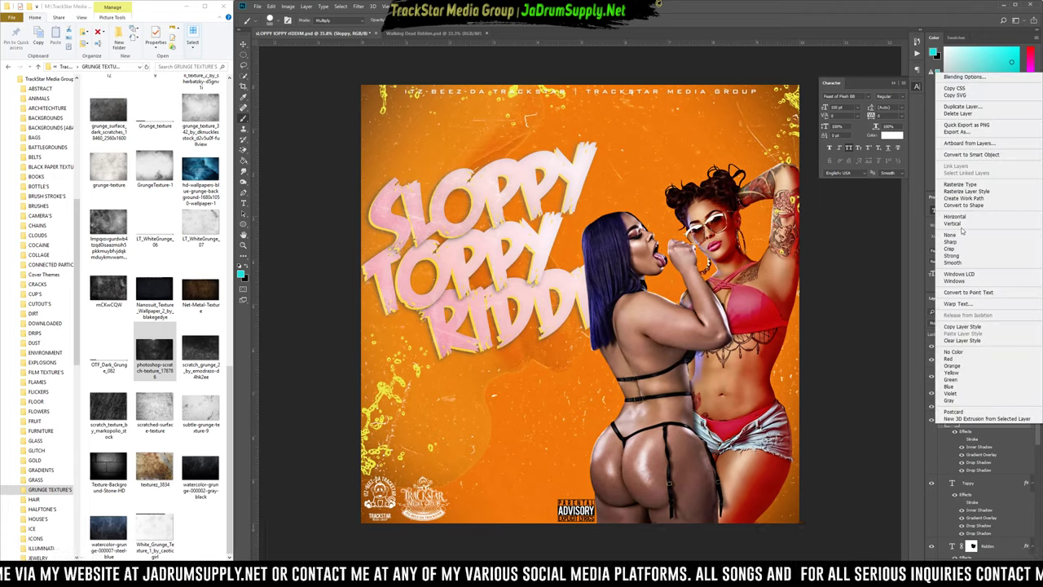
{"action": "left_click", "coordinate": [962, 325]}
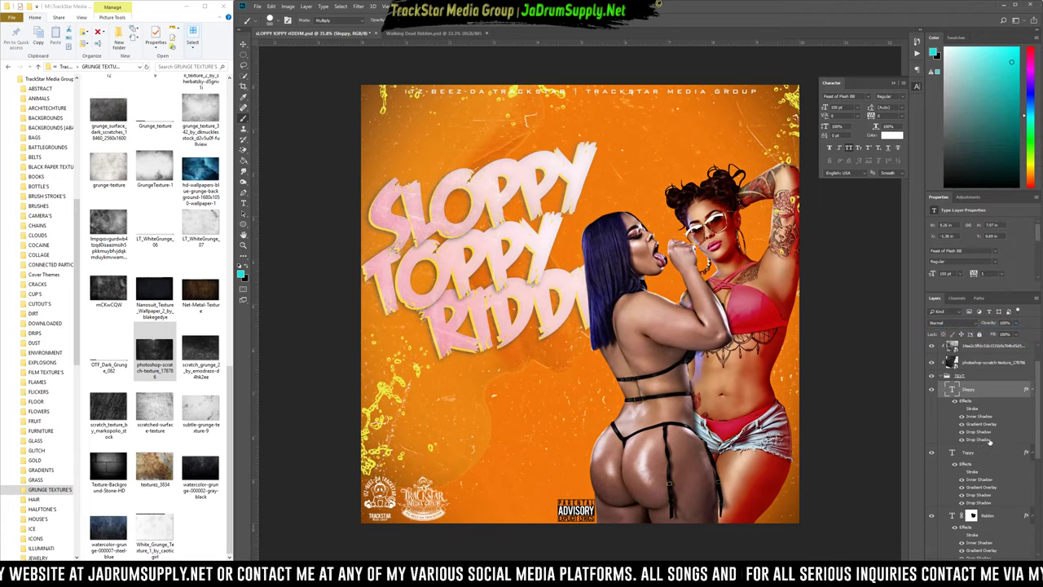
{"action": "left_click", "coordinate": [976, 479]}
{"action": "scroll", "coordinate": [978, 464], "scroll_direction": "down", "scroll_amount": 1}
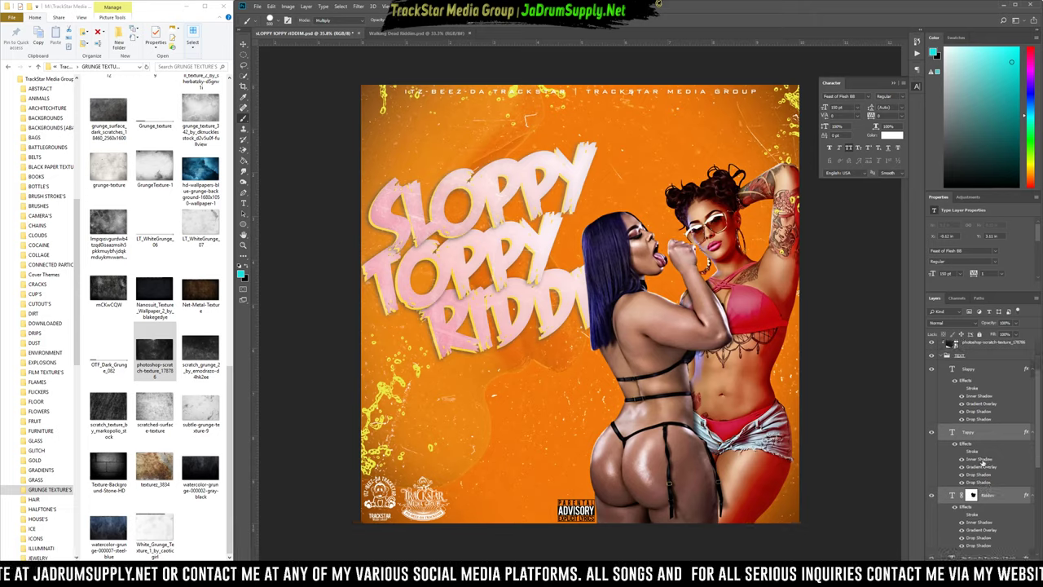
{"action": "right_click", "coordinate": [982, 428]}
{"action": "left_click", "coordinate": [1003, 416]}
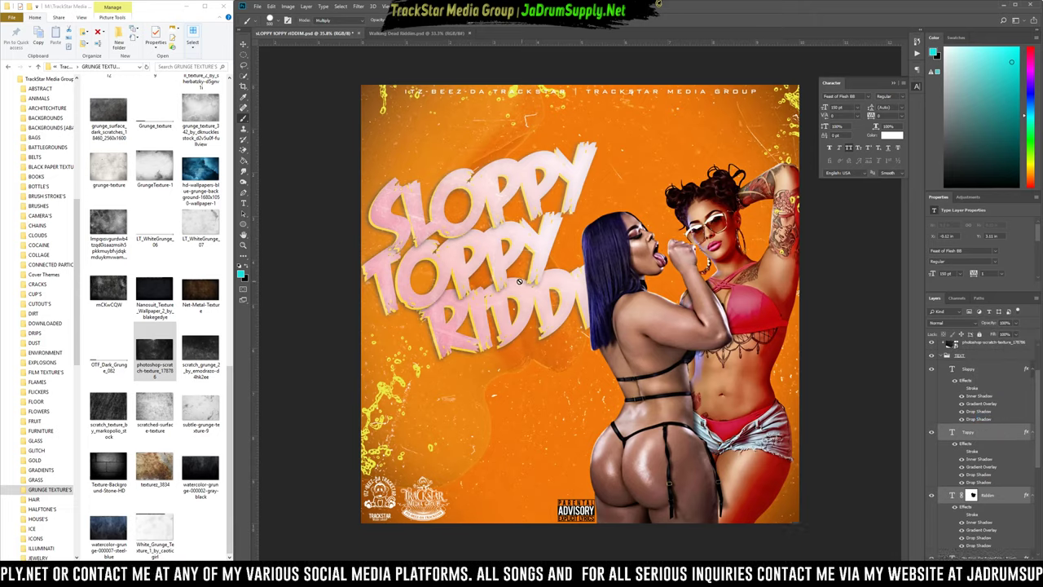
Select the Sloppy, Toppy and Riddim text layers together, enlarge them very slightly and shift them a little to the right.
{"action": "scroll", "coordinate": [986, 366], "scroll_direction": "up", "scroll_amount": 1}
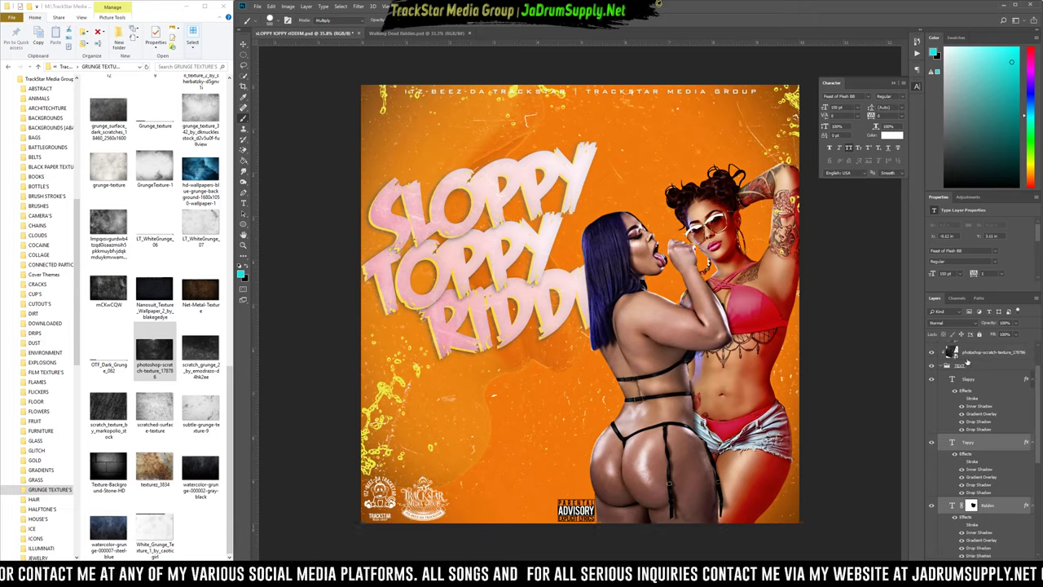
{"action": "left_click", "coordinate": [967, 379], "text": "shift"}
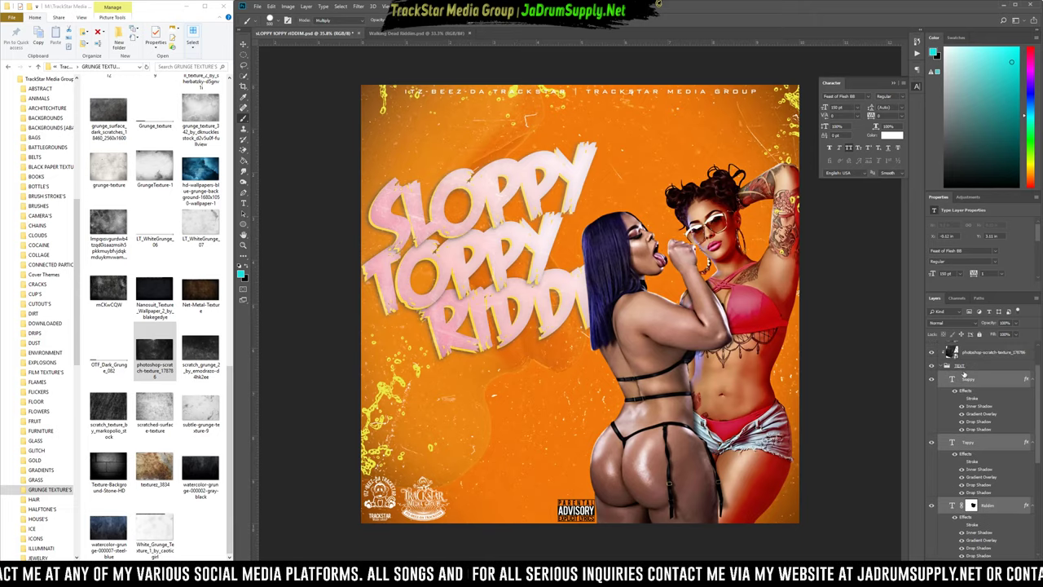
{"action": "key", "text": "ctrl+t"}
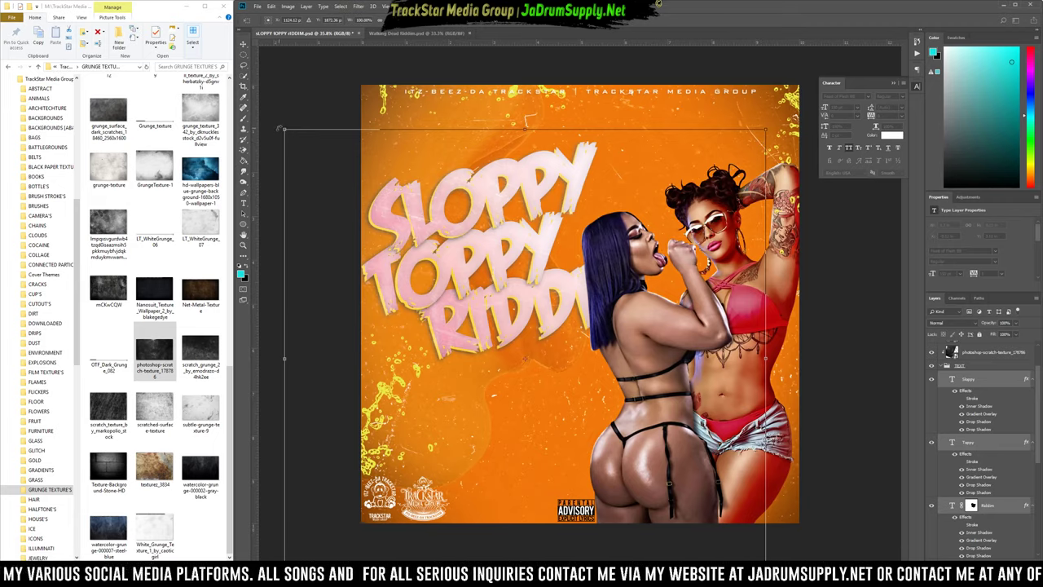
{"action": "left_click_drag", "start_coordinate": [279, 129], "coordinate": [280, 127]}
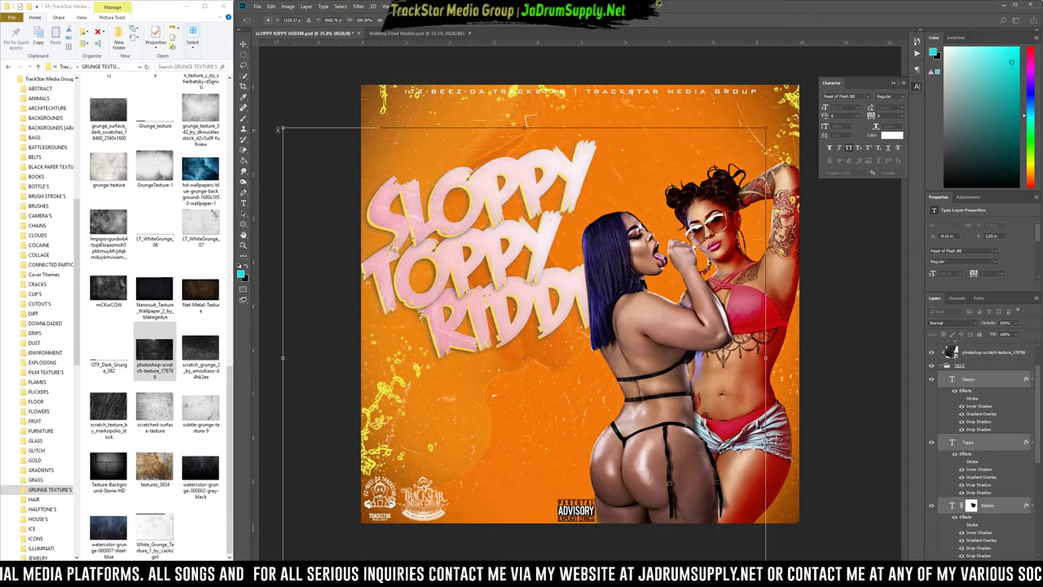
{"action": "key", "text": "Return"}
{"action": "key", "text": "b"}
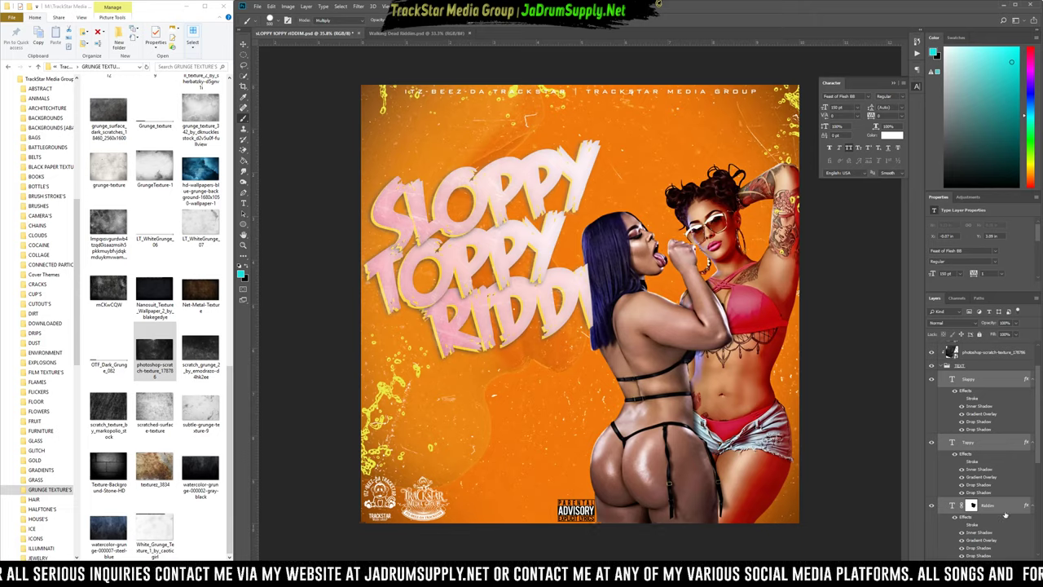
Load the blue-haired model's silhouette as a selection, paint black inside it on the Riddim layer's mask to hide the overlapping letter, and deselect.
{"action": "scroll", "coordinate": [984, 448], "scroll_direction": "down", "scroll_amount": 5}
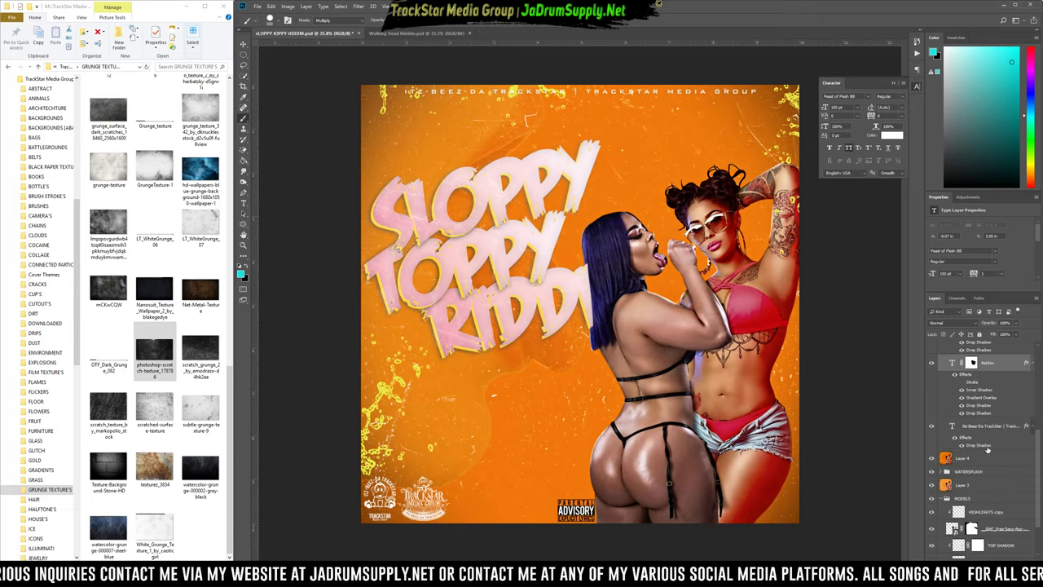
{"action": "left_click", "coordinate": [972, 364], "text": "ctrl"}
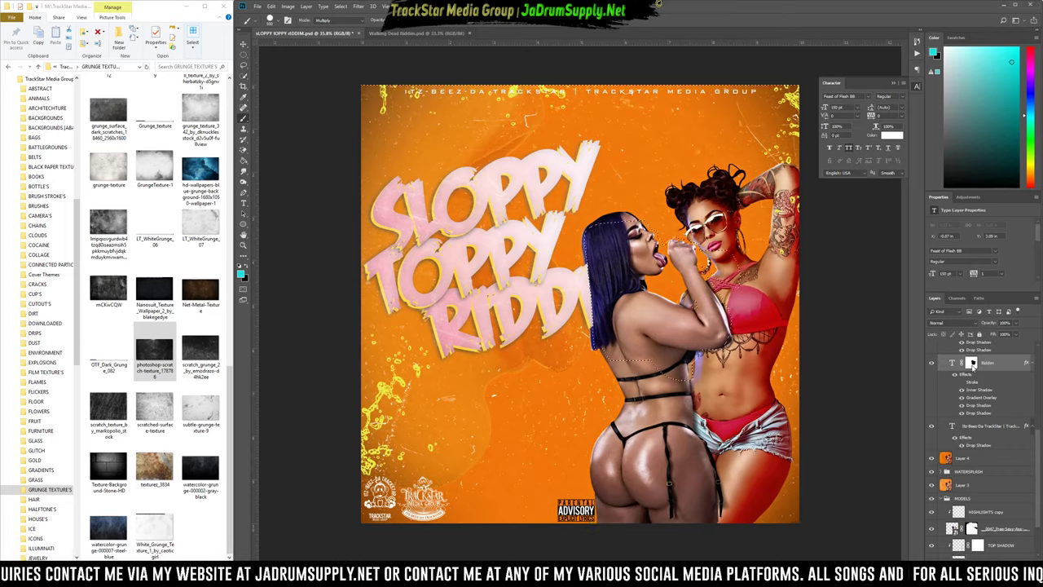
{"action": "scroll", "coordinate": [991, 444], "scroll_direction": "down", "scroll_amount": 4}
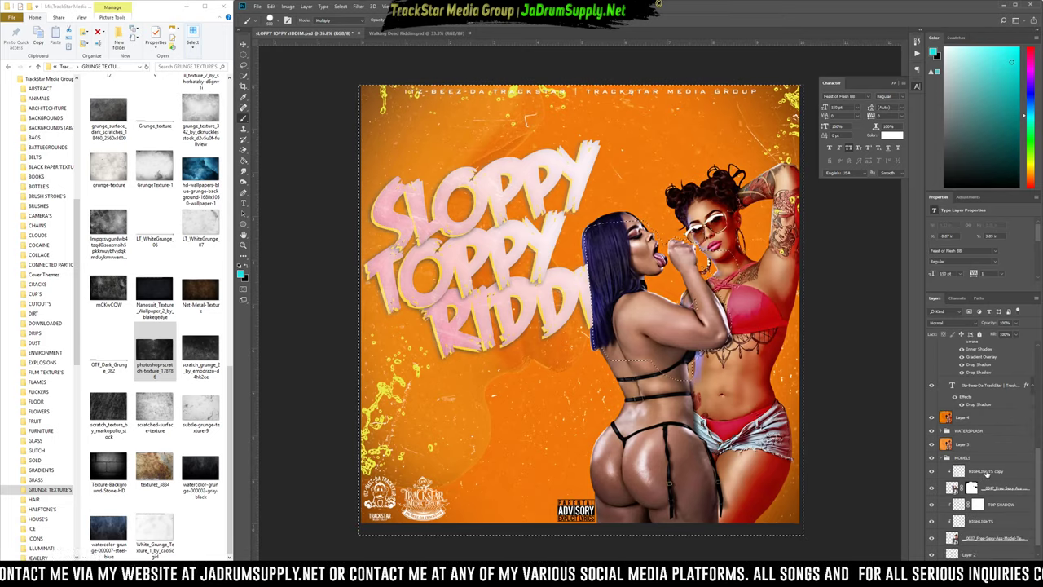
{"action": "left_click", "coordinate": [953, 472], "text": "ctrl"}
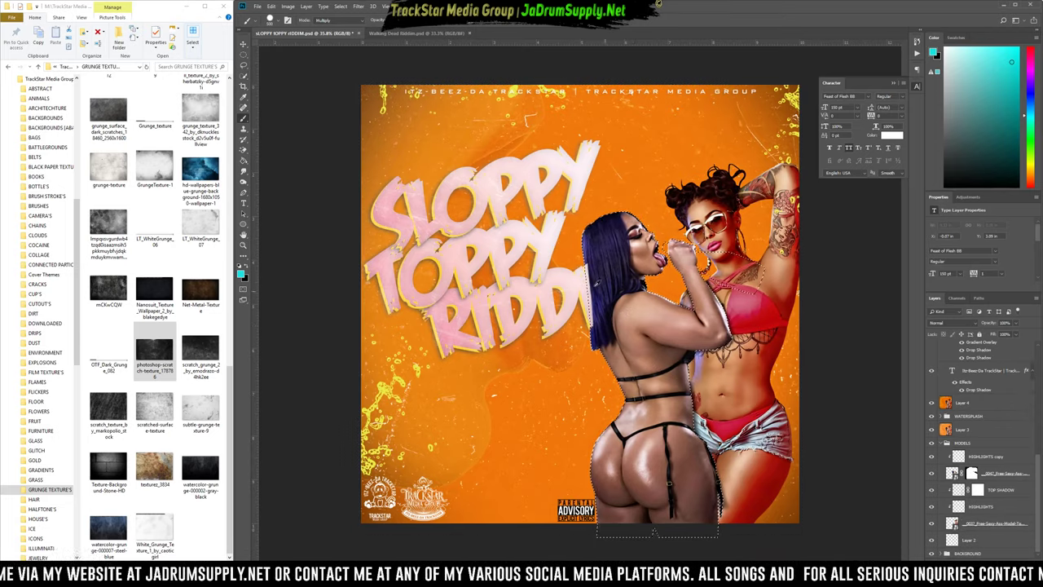
{"action": "scroll", "coordinate": [595, 281], "scroll_direction": "up", "scroll_amount": 6}
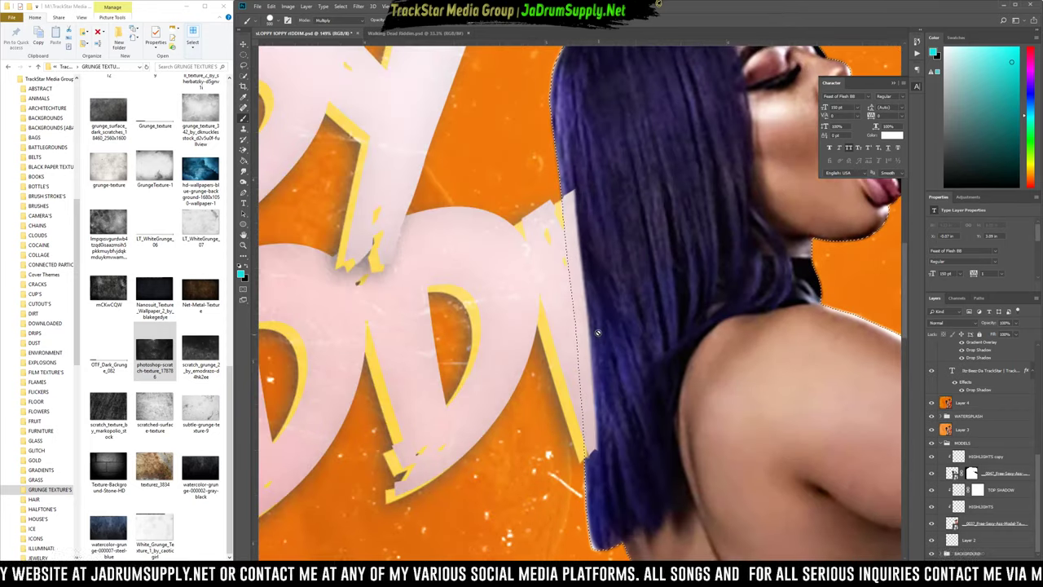
{"action": "scroll", "coordinate": [974, 419], "scroll_direction": "up", "scroll_amount": 3}
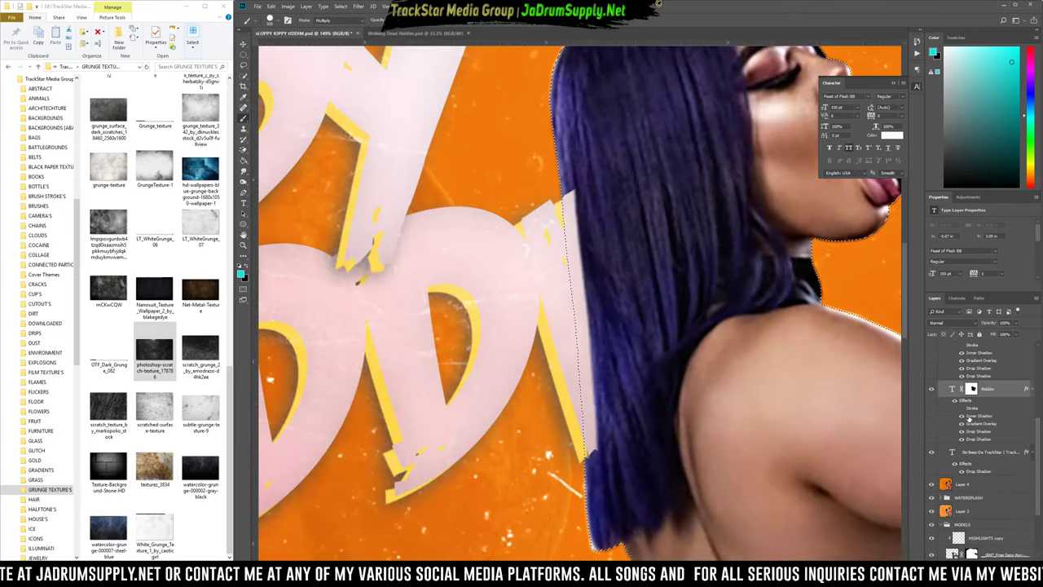
{"action": "left_click", "coordinate": [972, 449]}
{"action": "key", "text": "d"}
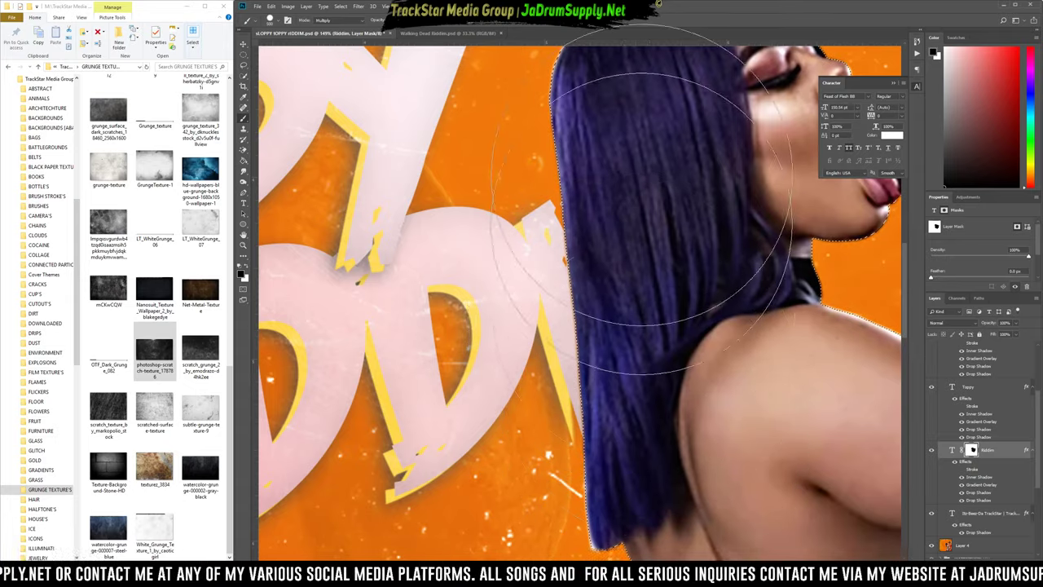
{"action": "key", "text": "ctrl+d"}
{"action": "scroll", "coordinate": [570, 235], "scroll_direction": "down", "scroll_amount": 5}
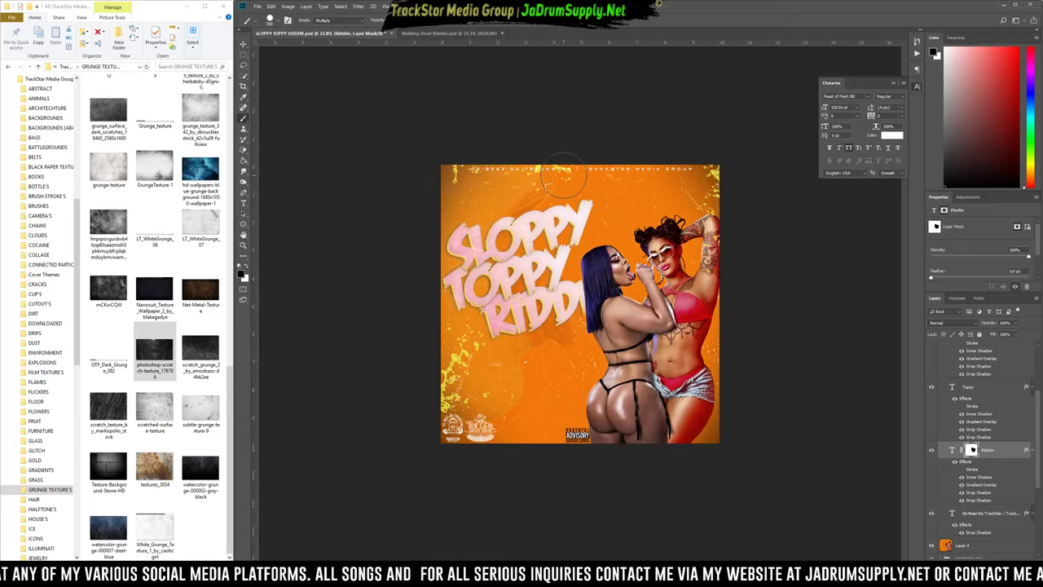
{"action": "scroll", "coordinate": [565, 178], "scroll_direction": "up", "scroll_amount": 3}
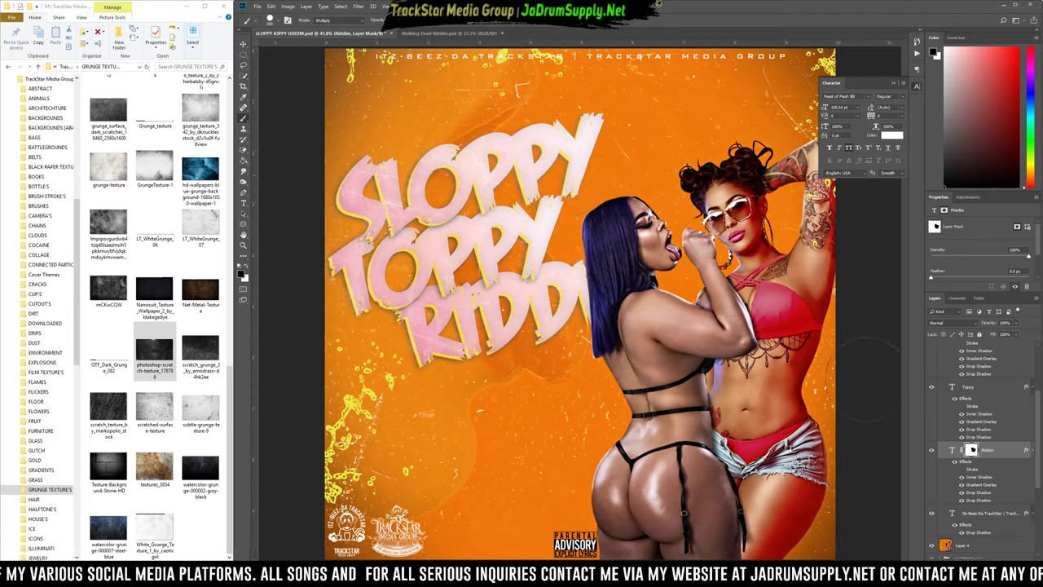
Stamp all visible layers into a new layer above the LOGO group, and collapse the TEXT and MODELS groups.
{"action": "scroll", "coordinate": [978, 424], "scroll_direction": "up", "scroll_amount": 2}
{"action": "left_click", "coordinate": [941, 352]}
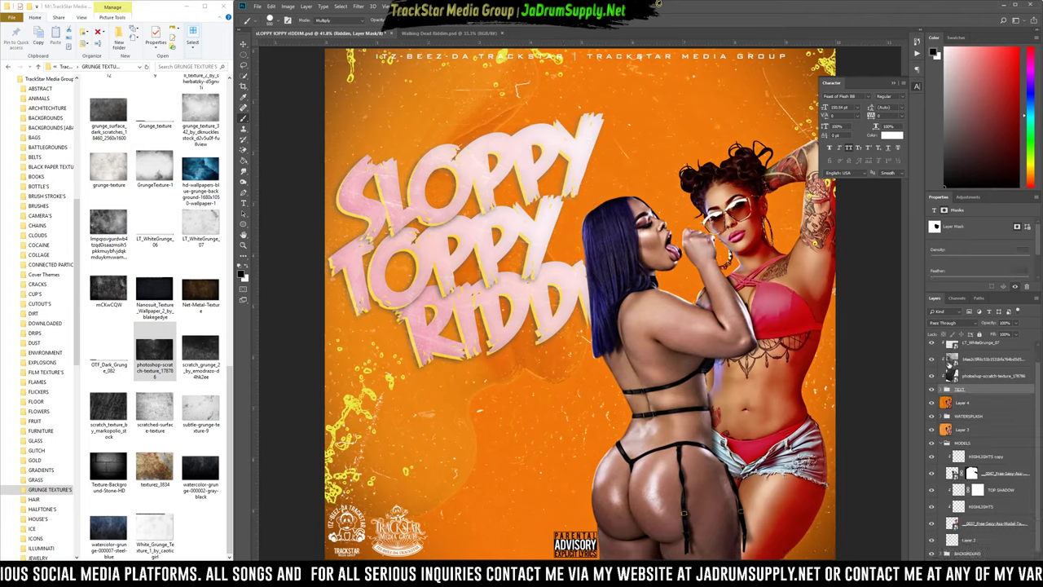
{"action": "left_click", "coordinate": [960, 346]}
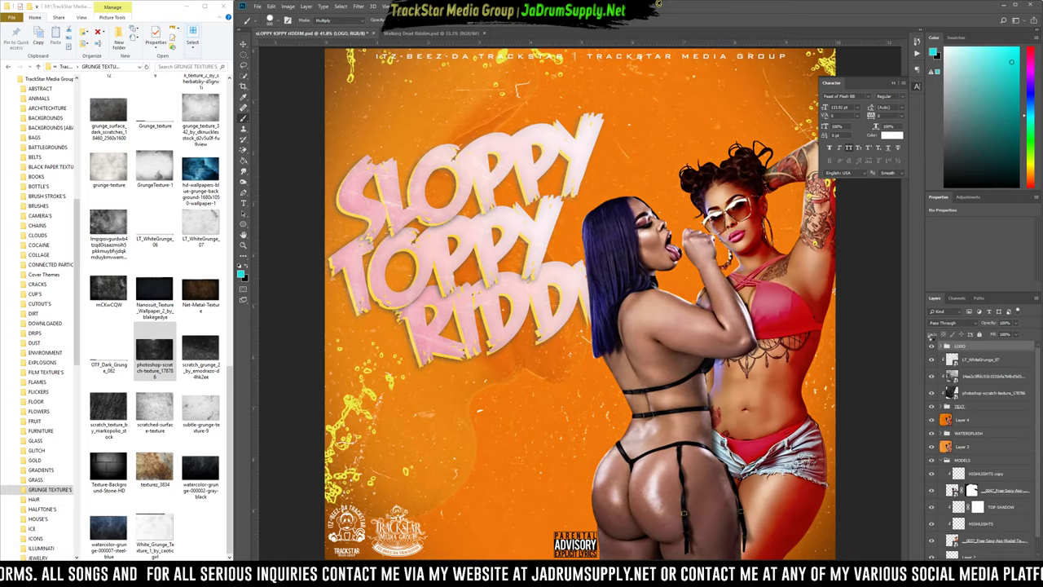
{"action": "key", "text": "ctrl+shift+alt+n"}
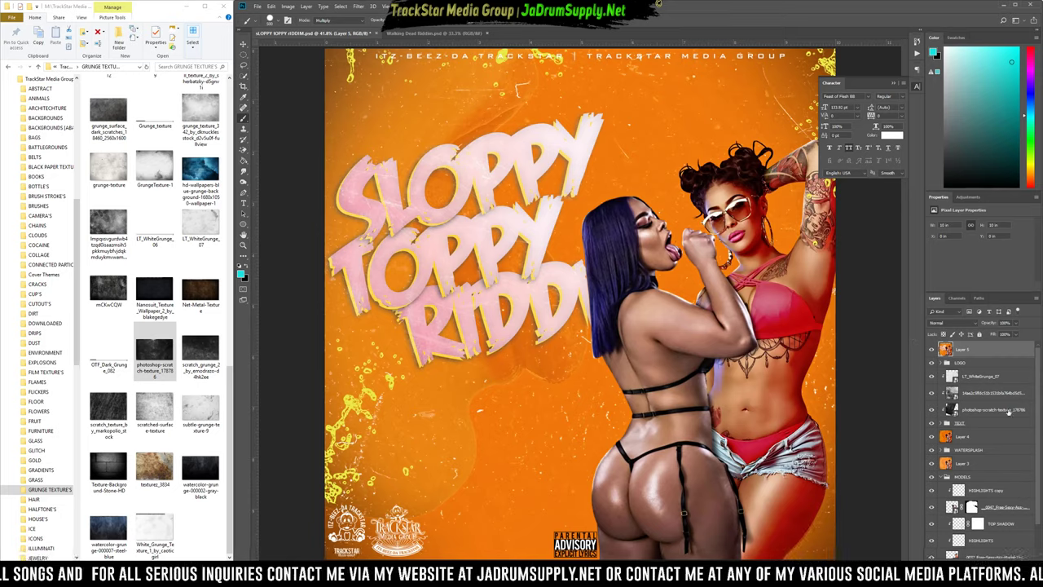
{"action": "left_click", "coordinate": [943, 477]}
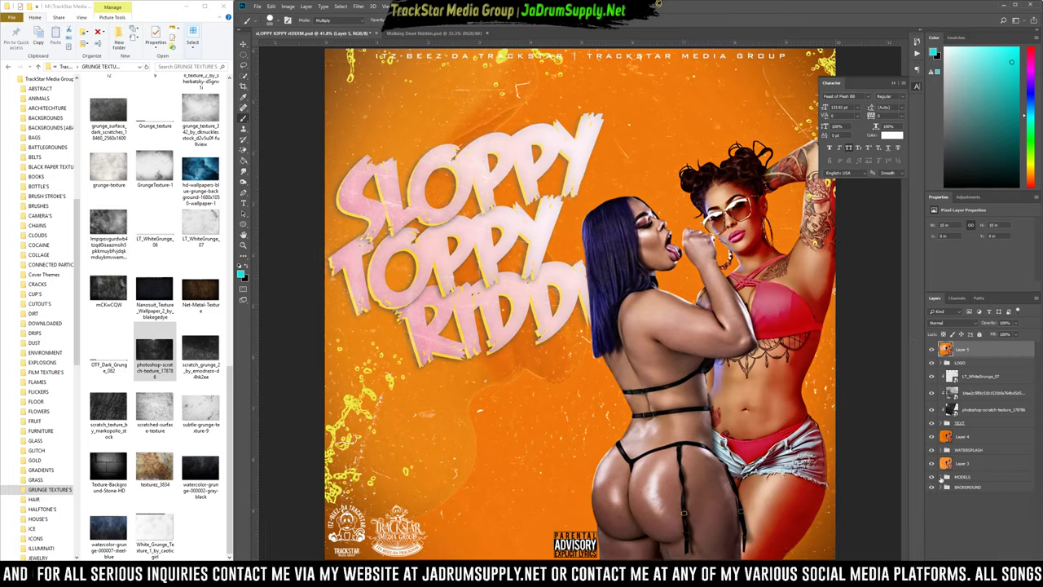
Open the Topaz Adjust 5 filter on the stamped layer and compare its preview with the original.
{"action": "left_click", "coordinate": [357, 6]}
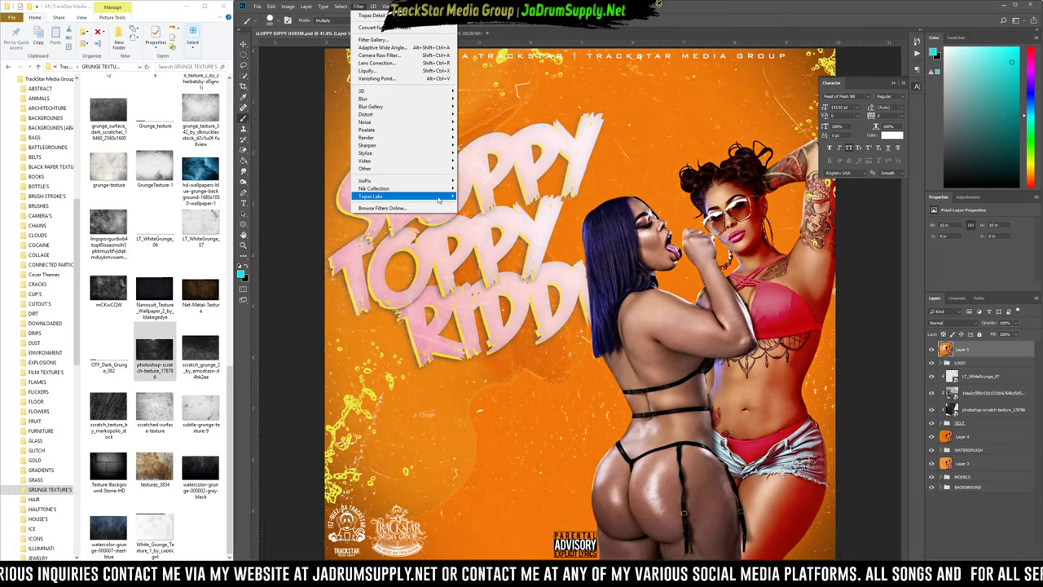
{"action": "mouse_move", "coordinate": [438, 198]}
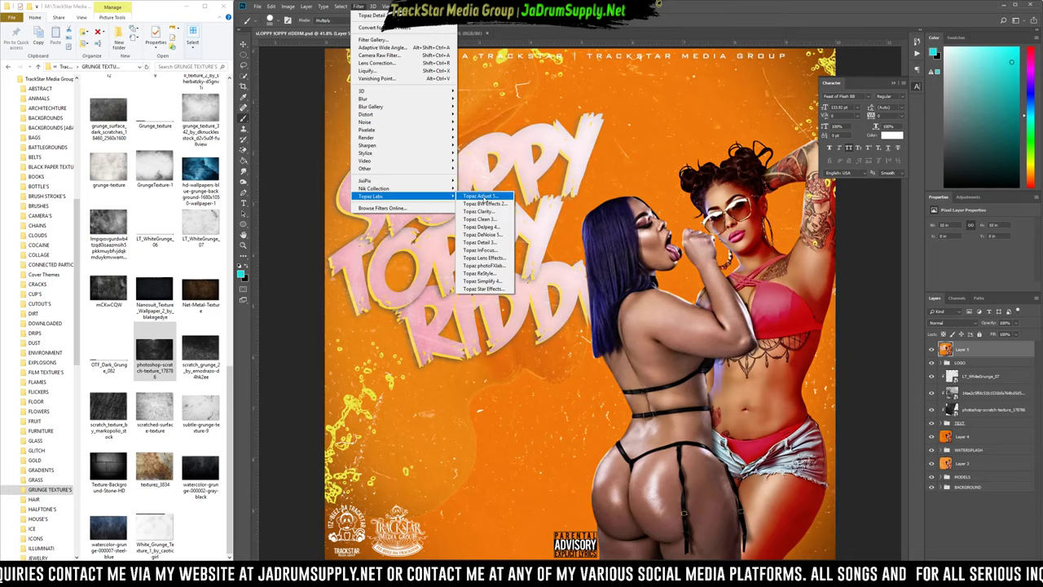
{"action": "left_click", "coordinate": [484, 197]}
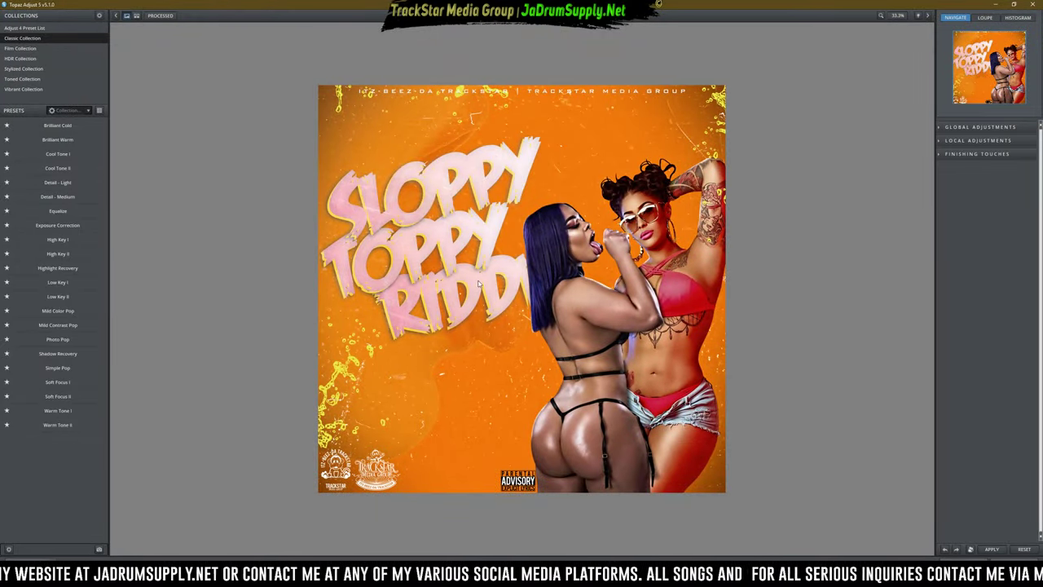
{"action": "left_click", "coordinate": [479, 344]}
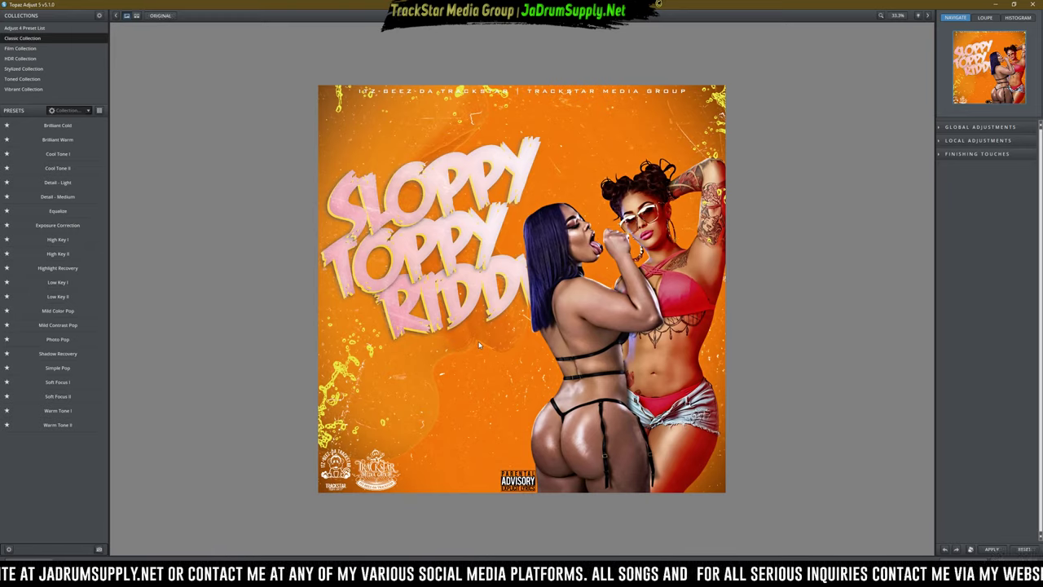
{"action": "left_click", "coordinate": [479, 342]}
{"action": "left_click", "coordinate": [479, 346]}
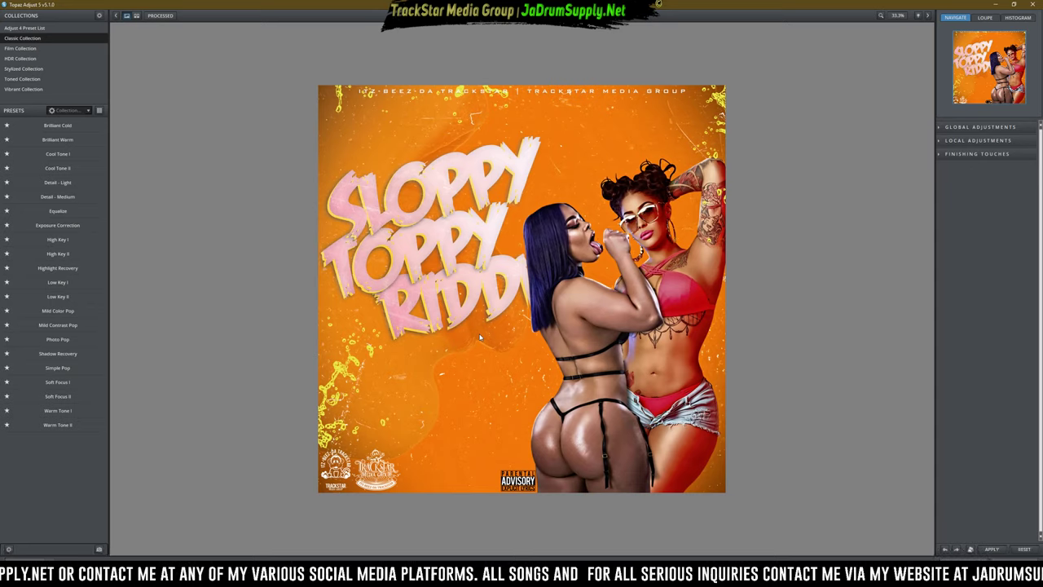
Try the Brilliant Warm and High Key II presets from the Classic Collection on the cover.
{"action": "left_click", "coordinate": [56, 140]}
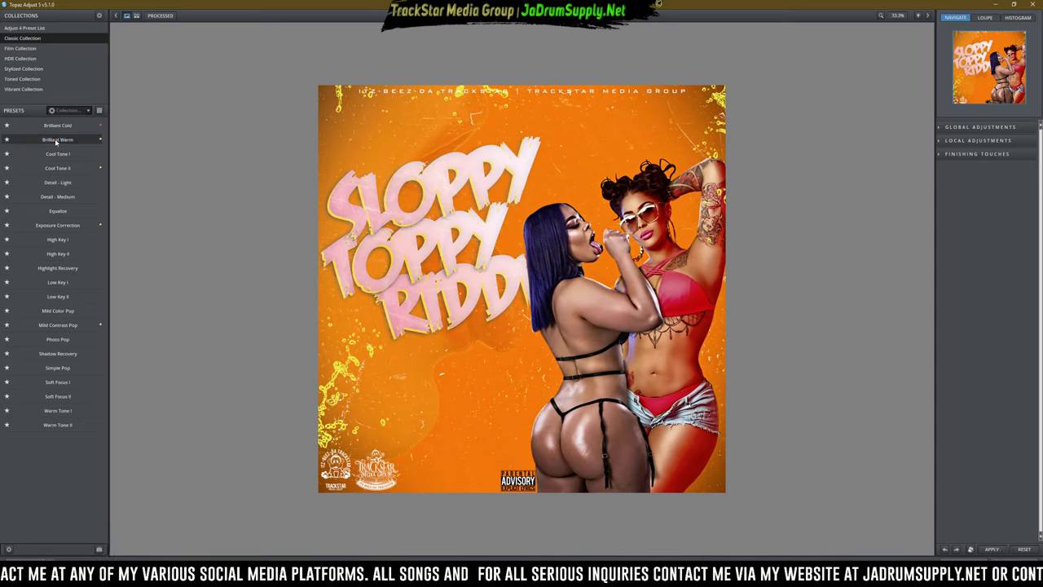
{"action": "left_click", "coordinate": [444, 281]}
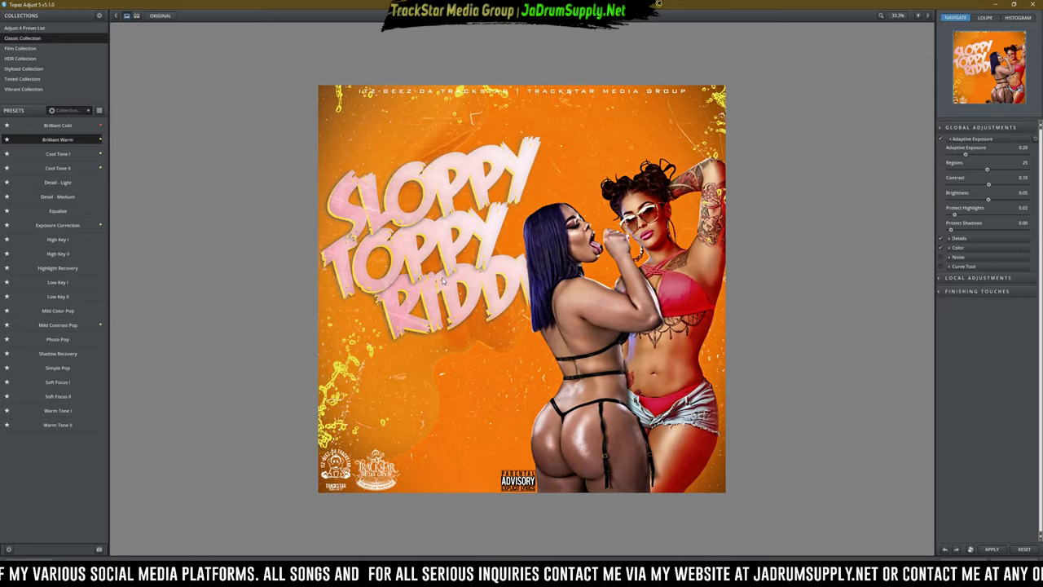
{"action": "left_click", "coordinate": [442, 280]}
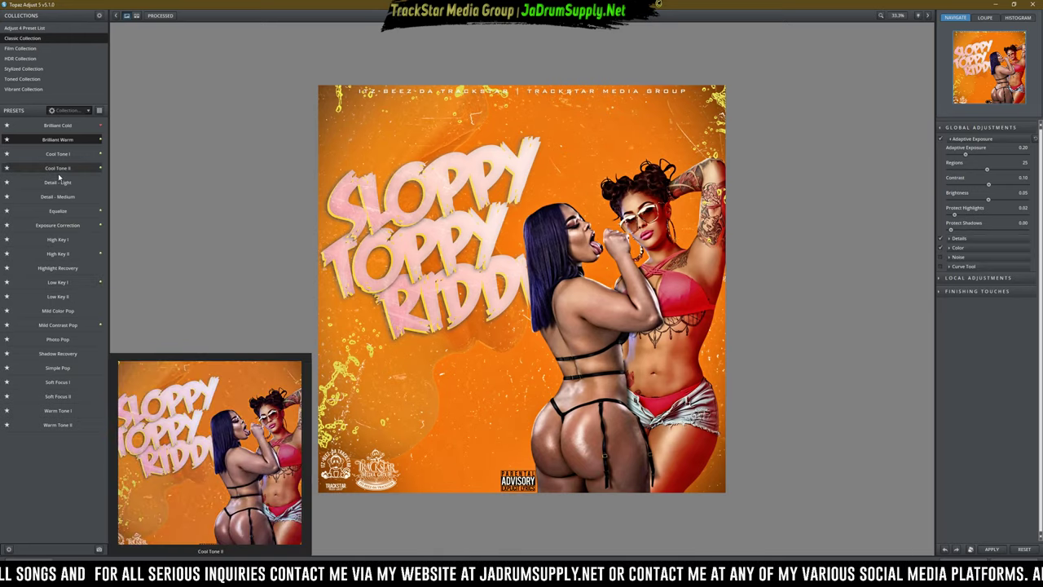
{"action": "left_click", "coordinate": [59, 172]}
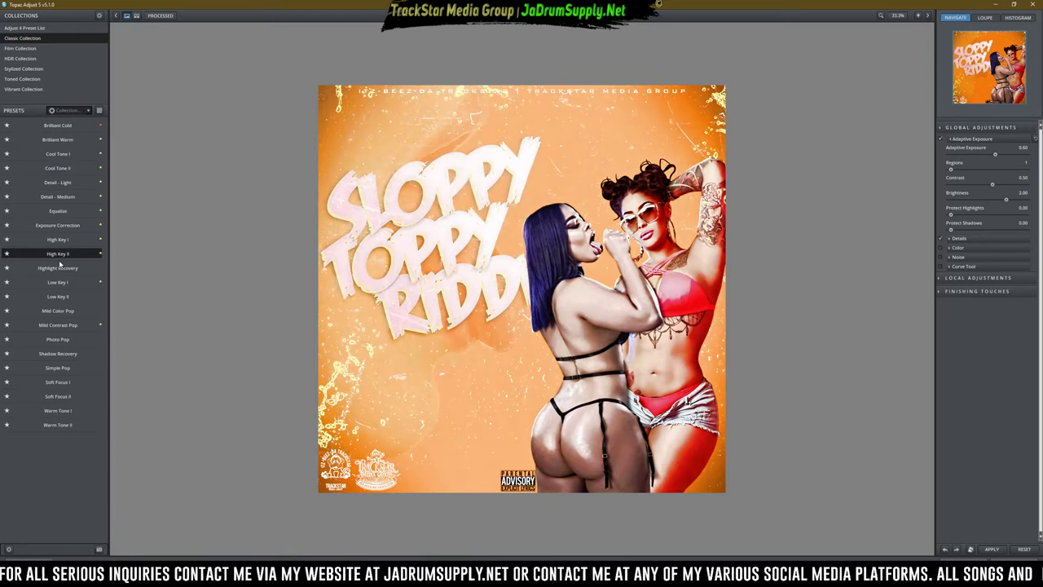
Choose the Highlight Recovery preset, compare it with the original image, and apply the filter to the stamped layer.
{"action": "left_click", "coordinate": [58, 267]}
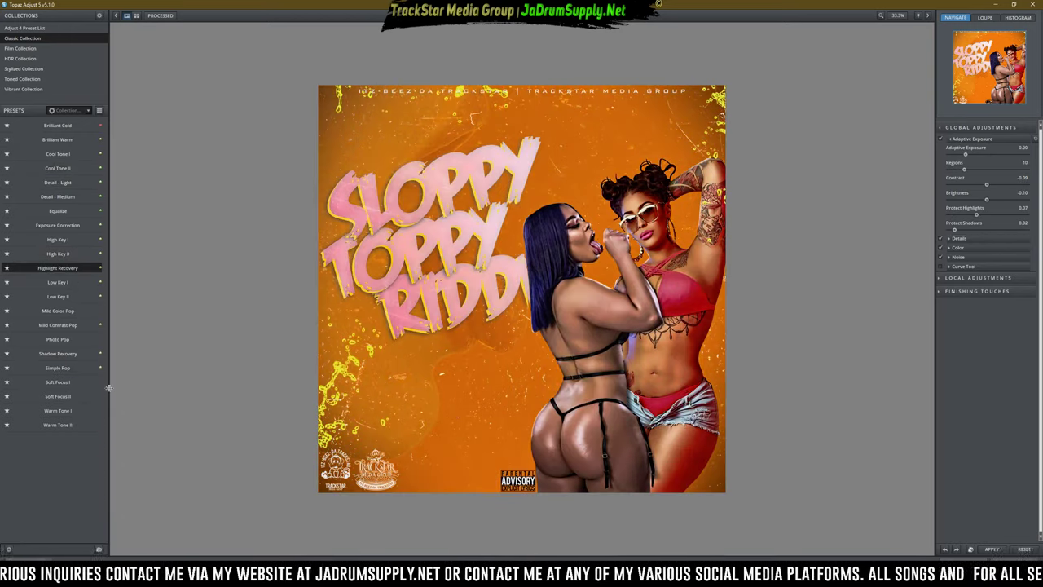
{"action": "left_click", "coordinate": [486, 316]}
{"action": "left_click", "coordinate": [487, 317]}
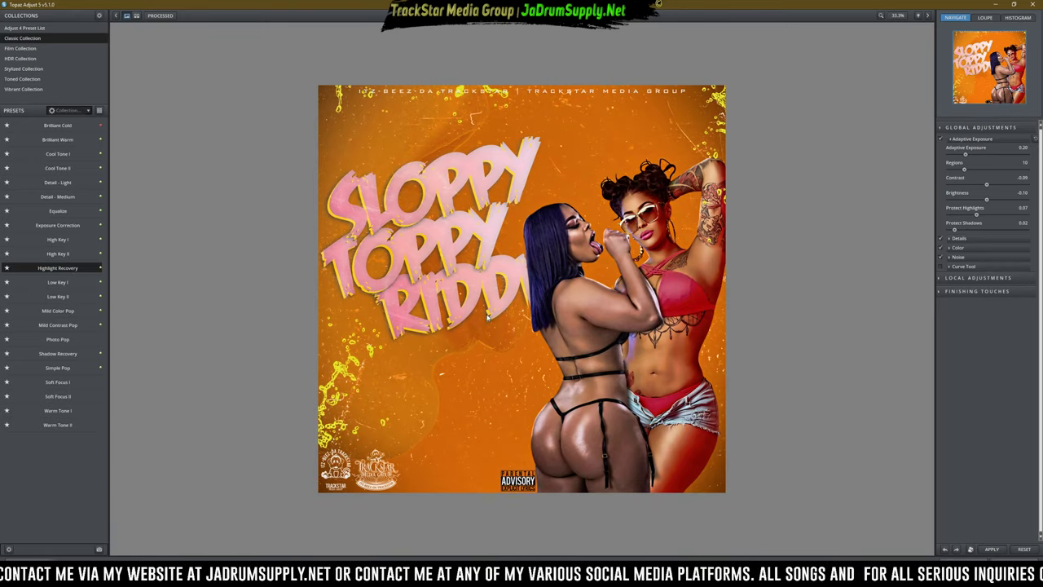
{"action": "left_click", "coordinate": [486, 317]}
{"action": "left_click", "coordinate": [486, 317]}
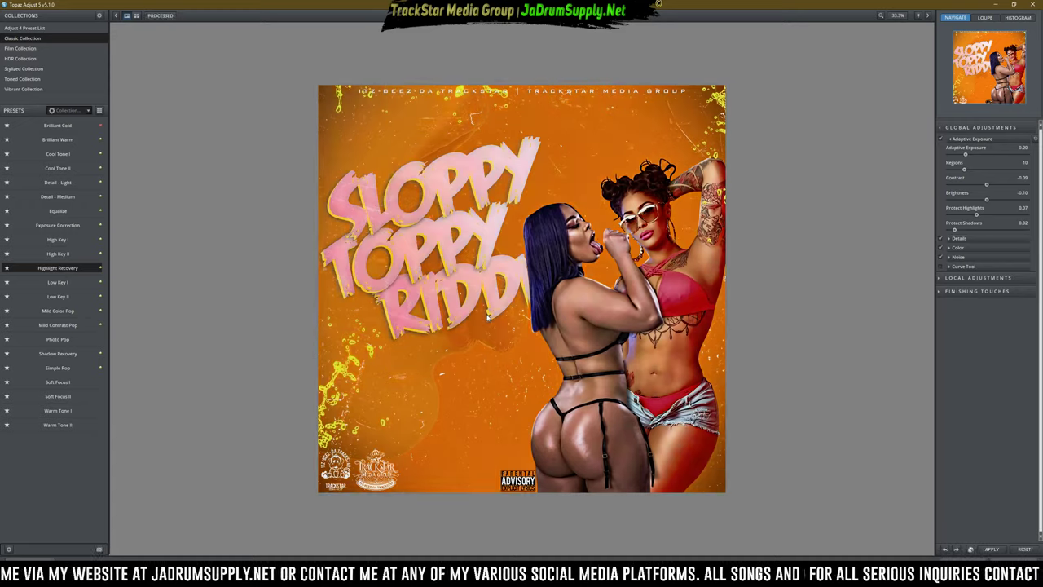
{"action": "left_click", "coordinate": [486, 314]}
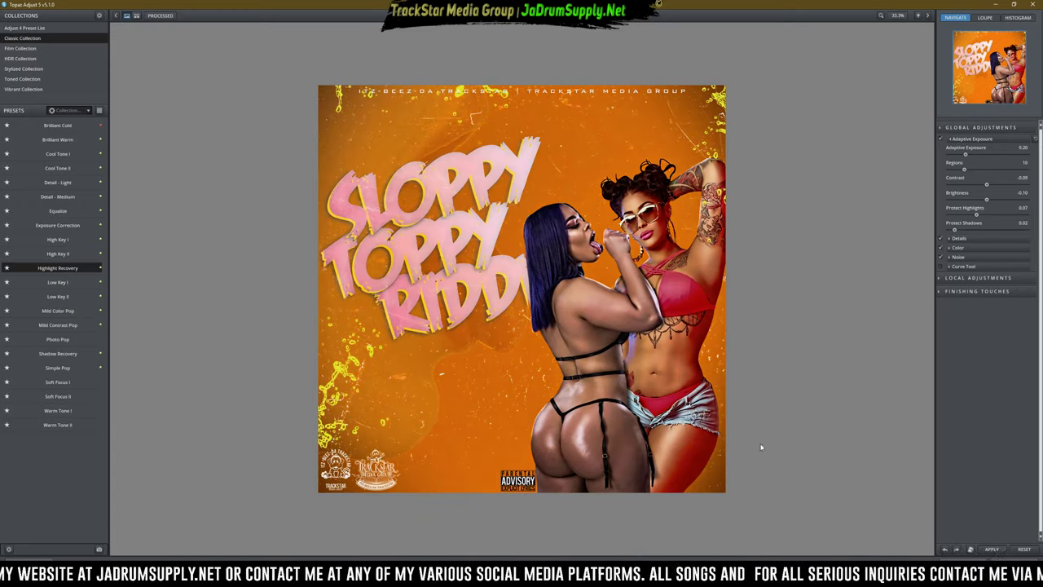
{"action": "left_click", "coordinate": [538, 410]}
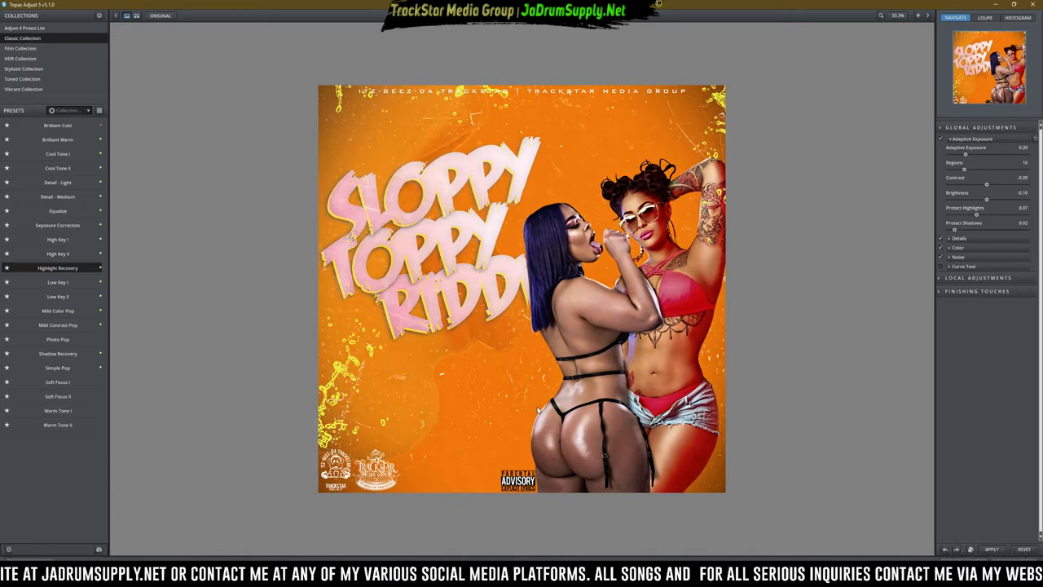
{"action": "left_click", "coordinate": [495, 395]}
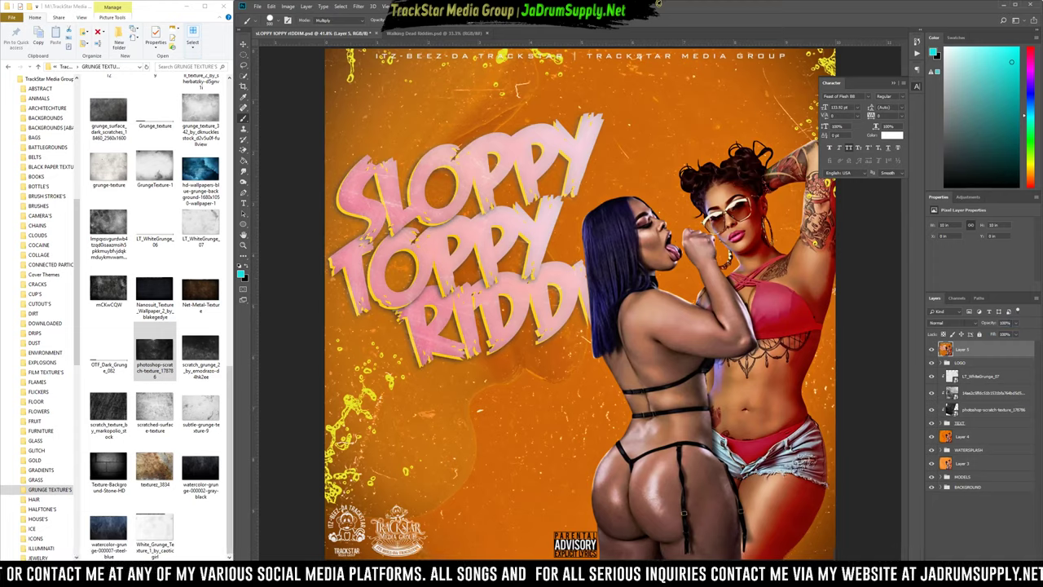
Set the filtered Layer 5's opacity to 25% and hide the layer.
{"action": "left_click", "coordinate": [1004, 323]}
{"action": "type", "text": "25"}
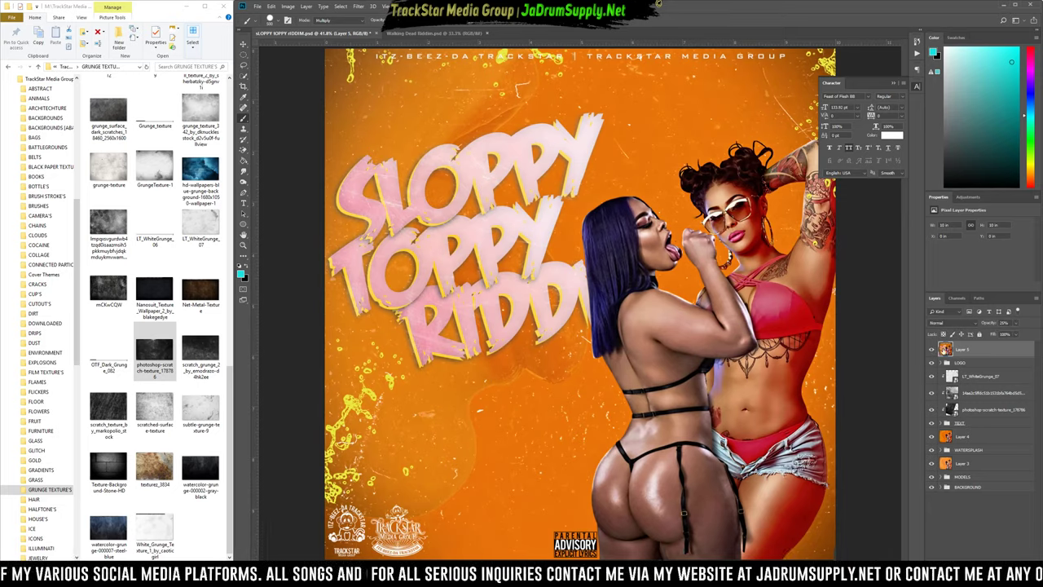
{"action": "left_click", "coordinate": [932, 349]}
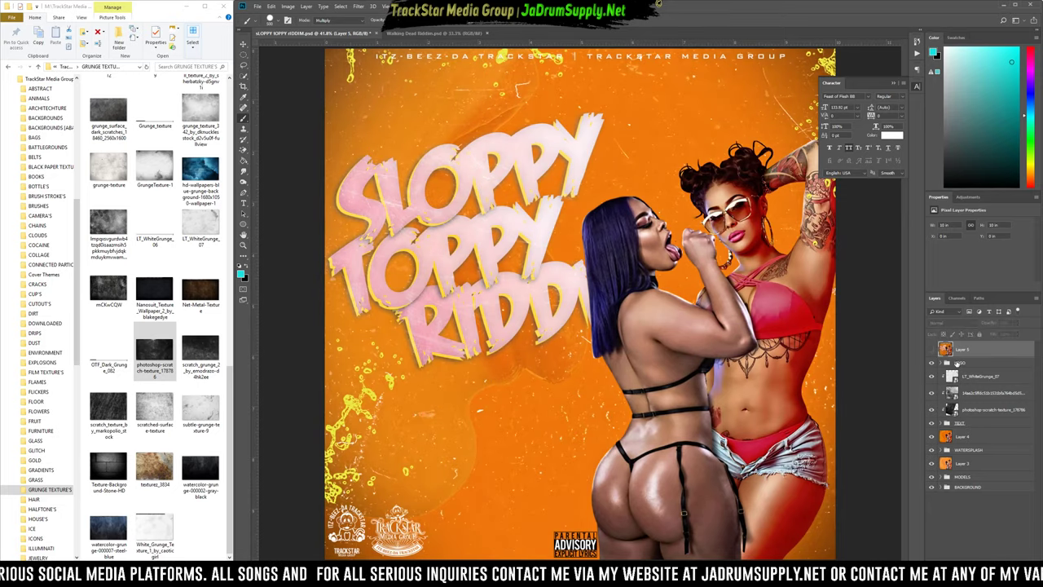
Stamp the visible artwork into another new layer directly above the LOGO group, and show Layer 5 again.
{"action": "left_click", "coordinate": [958, 364]}
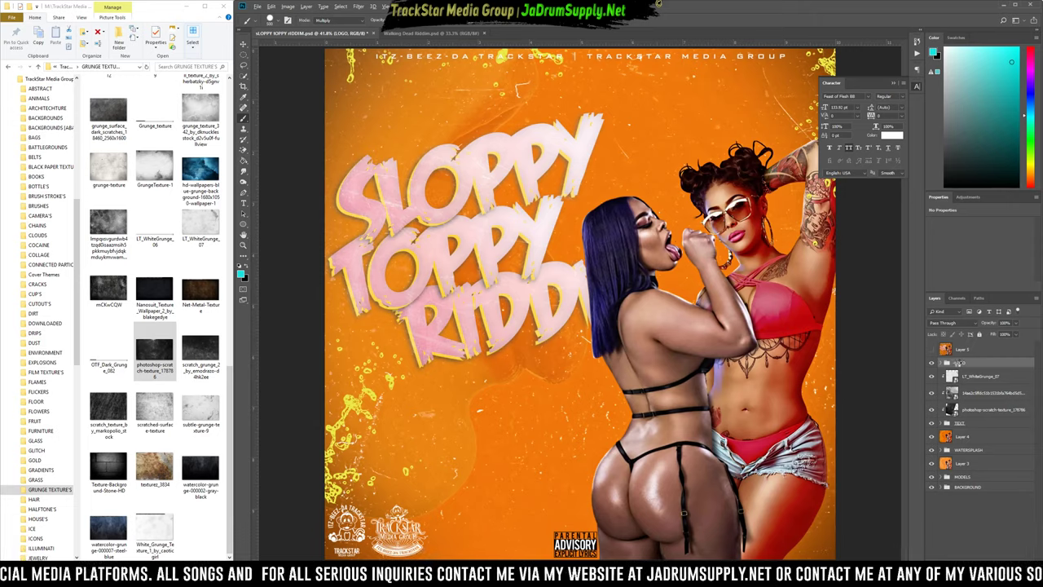
{"action": "key", "text": "ctrl+alt+shift+e"}
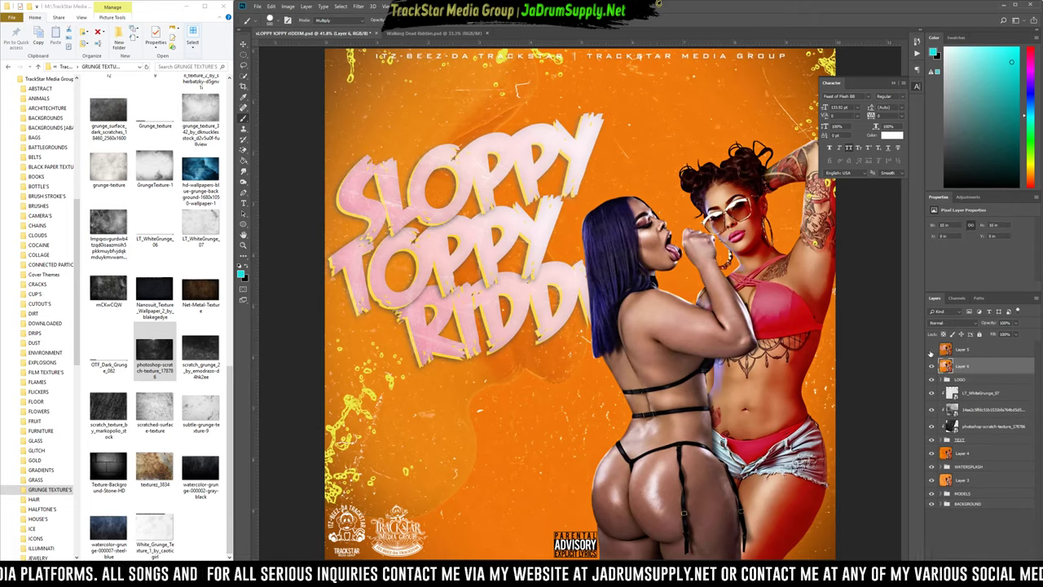
{"action": "left_click", "coordinate": [931, 349]}
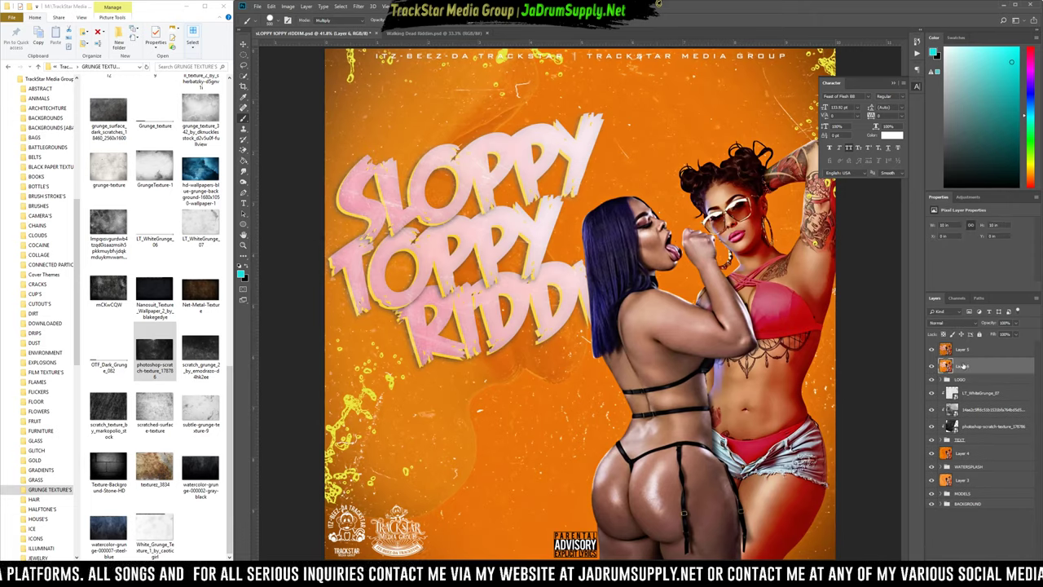
Open Topaz Adjust 5 on Layer 6 and try the Desaturated Detail and HDR Sketch - Light presets from the Stylized Collection.
{"action": "left_click", "coordinate": [359, 8]}
{"action": "mouse_move", "coordinate": [424, 199]}
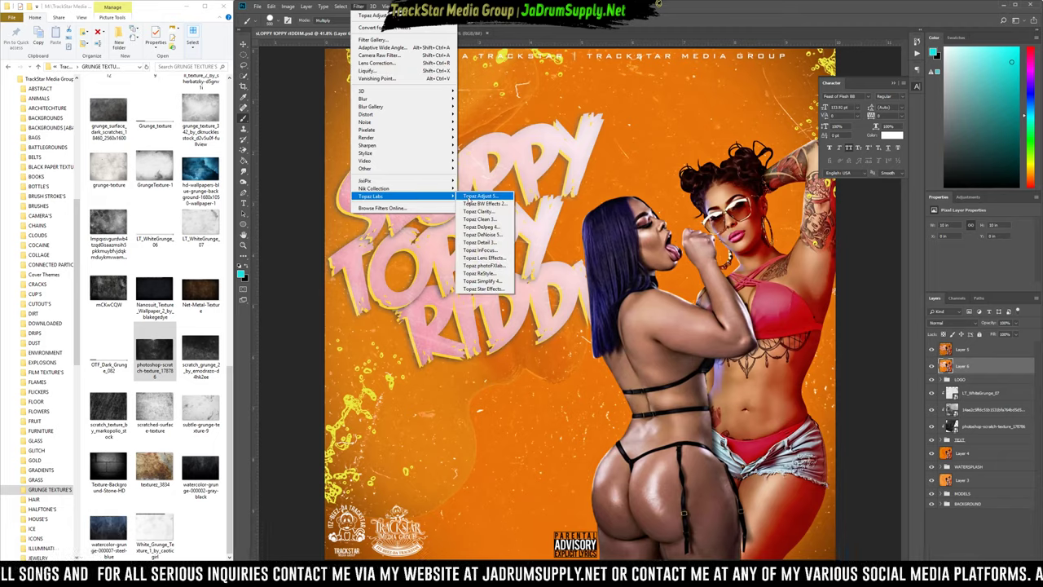
{"action": "left_click", "coordinate": [480, 196]}
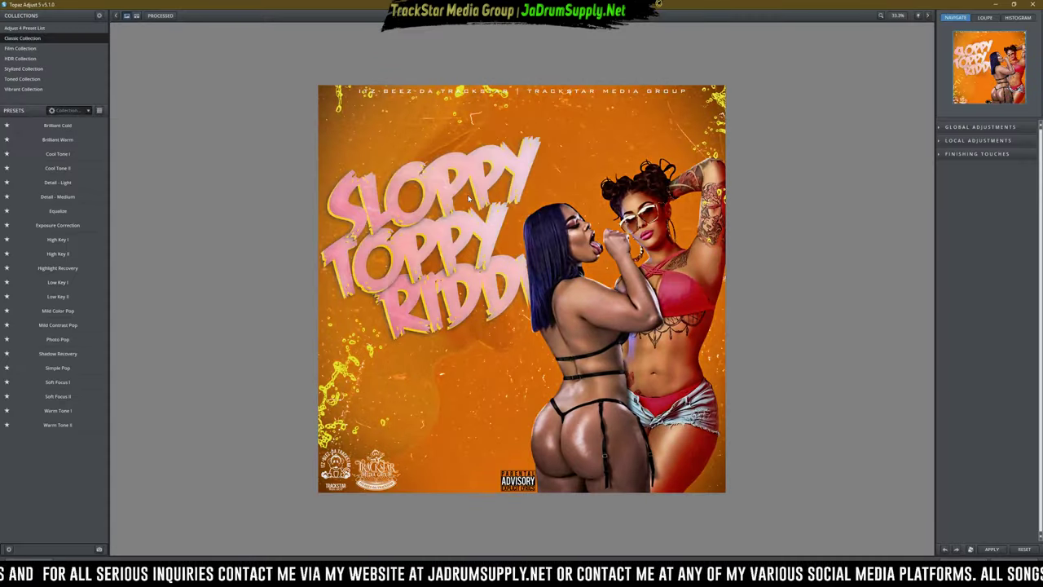
{"action": "left_click", "coordinate": [17, 69]}
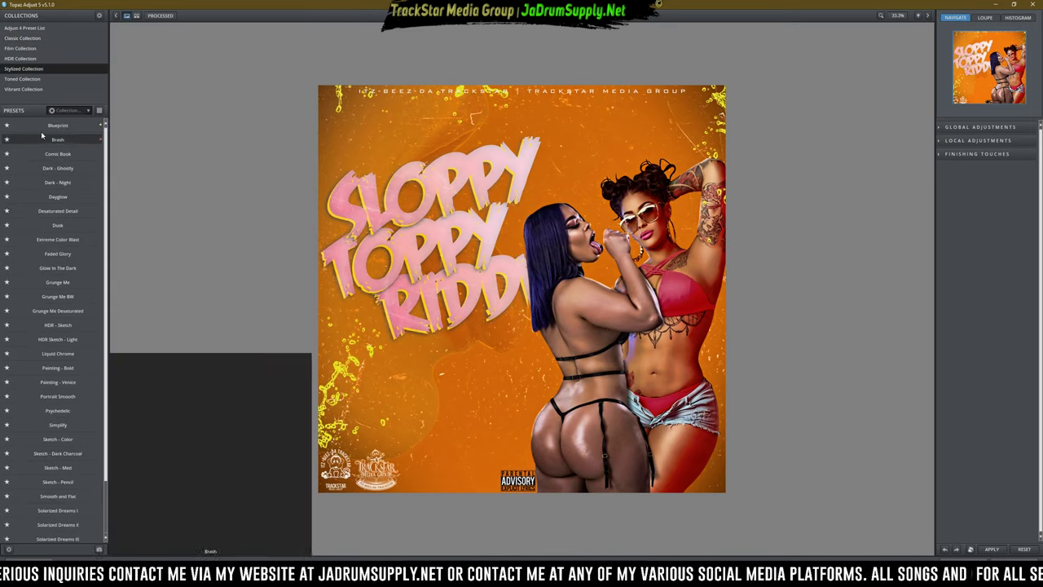
{"action": "left_click", "coordinate": [41, 210]}
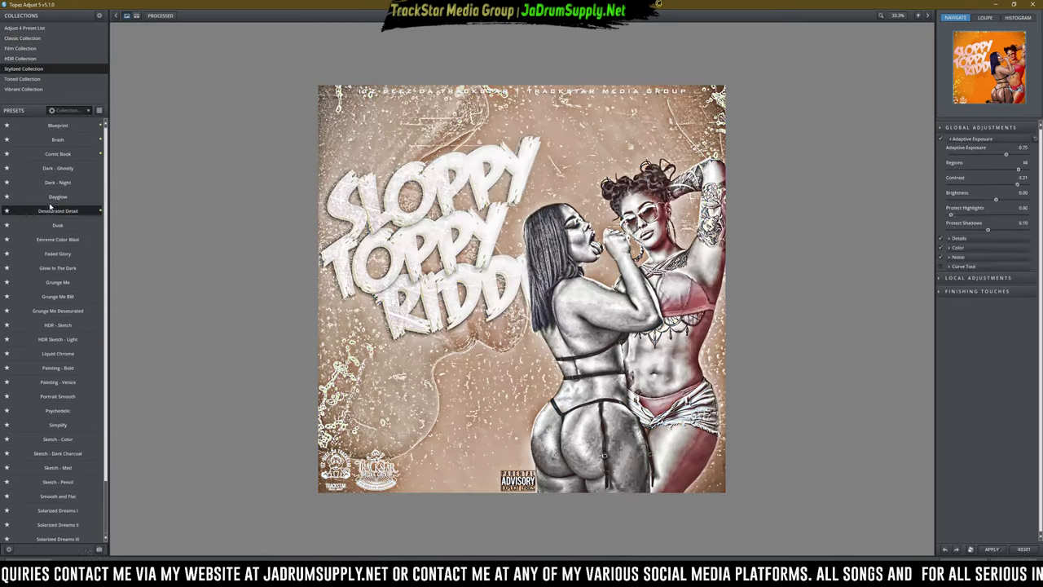
{"action": "left_click", "coordinate": [40, 339]}
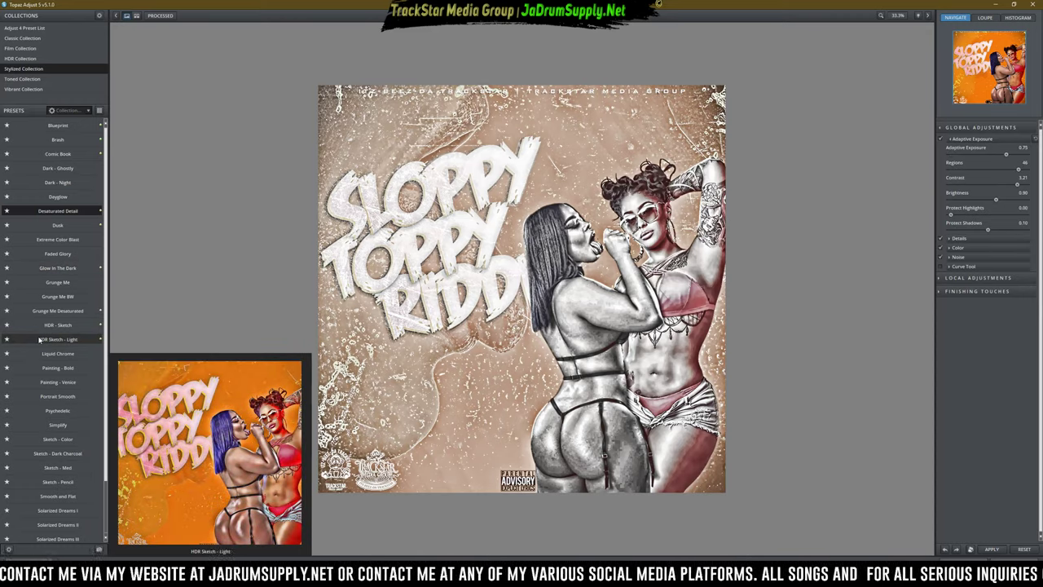
{"action": "left_click", "coordinate": [39, 340]}
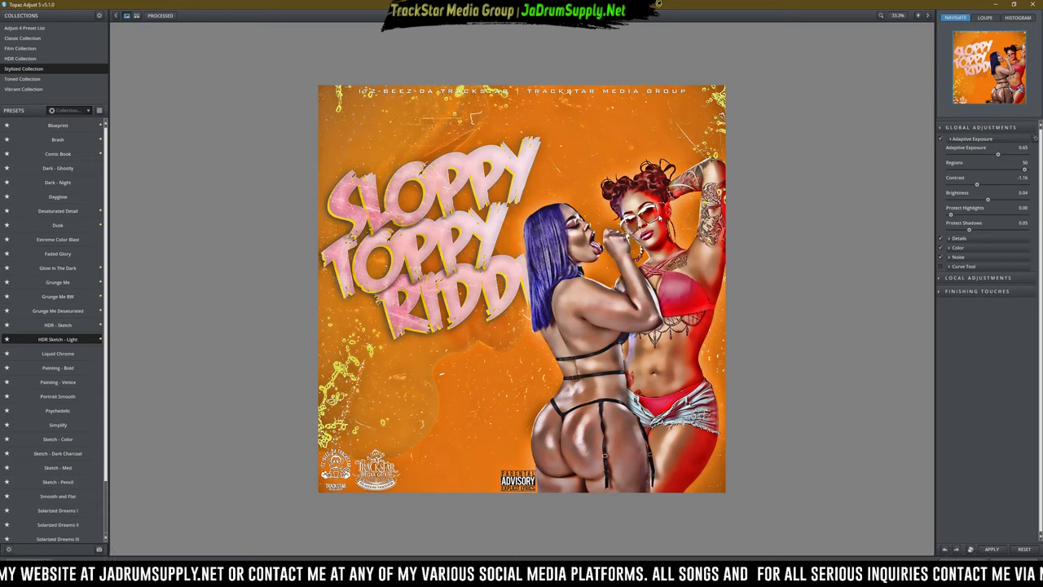
Try the Dynamic Pop preset from the HDR Collection and compare it with the original image.
{"action": "left_click", "coordinate": [20, 58]}
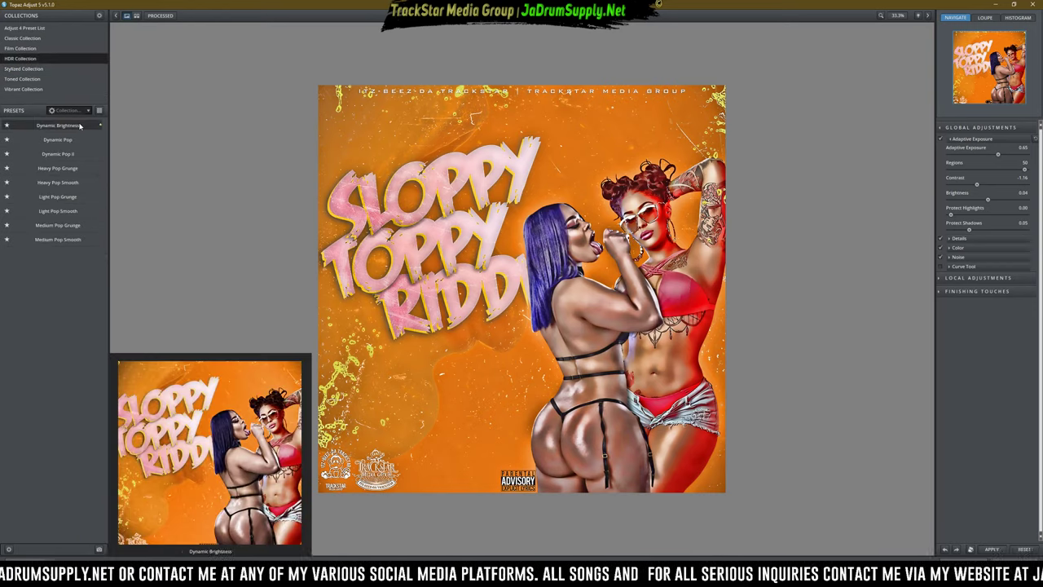
{"action": "left_click", "coordinate": [75, 143]}
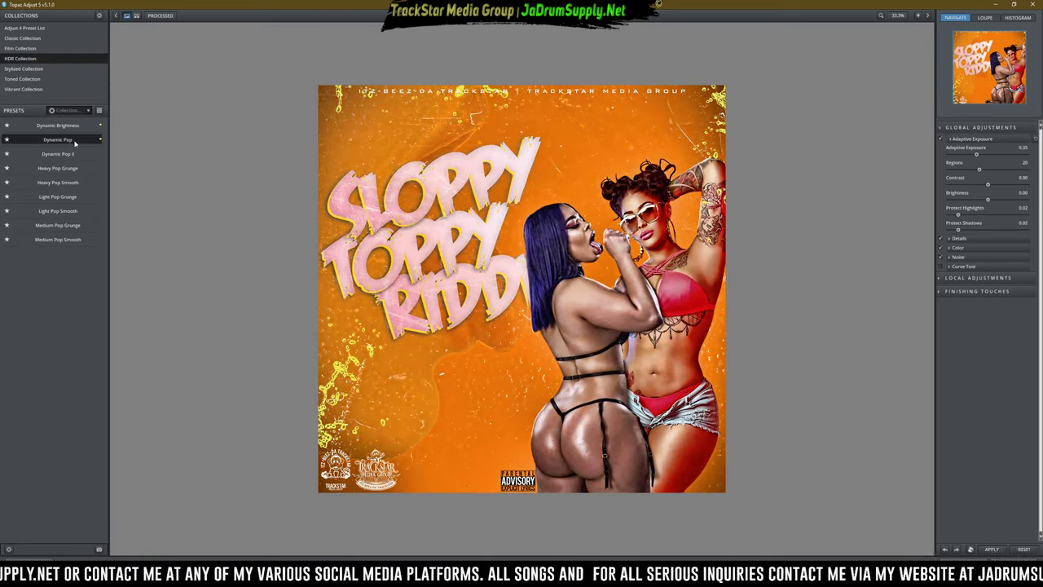
{"action": "left_click", "coordinate": [465, 284]}
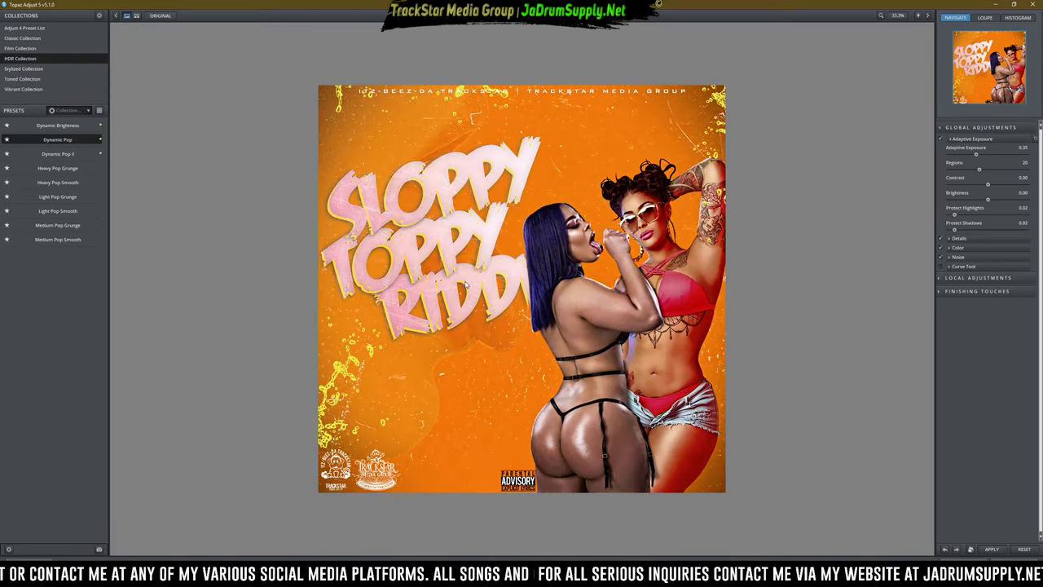
{"action": "left_click", "coordinate": [498, 343]}
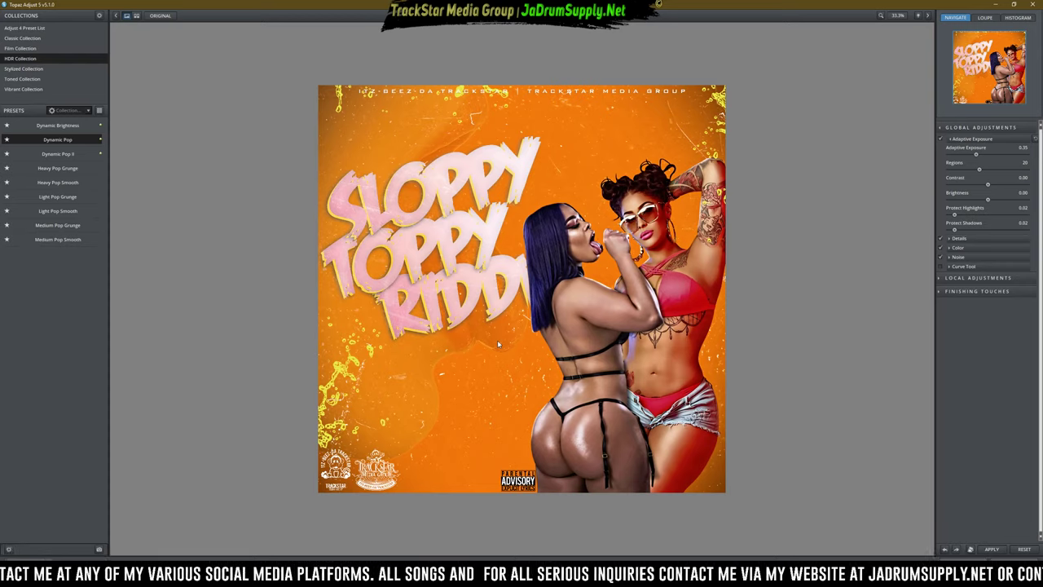
{"action": "left_click", "coordinate": [497, 340]}
{"action": "left_click", "coordinate": [496, 334]}
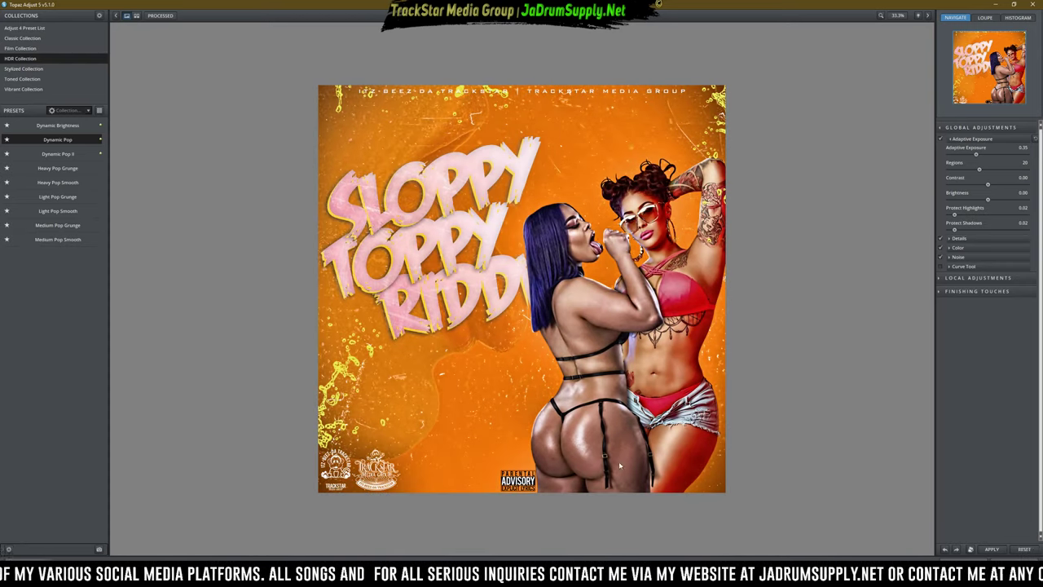
Apply the Light Pop Grunge preset to Layer 6 and set the layer's opacity to 40%.
{"action": "left_click", "coordinate": [44, 198]}
{"action": "left_click", "coordinate": [422, 324]}
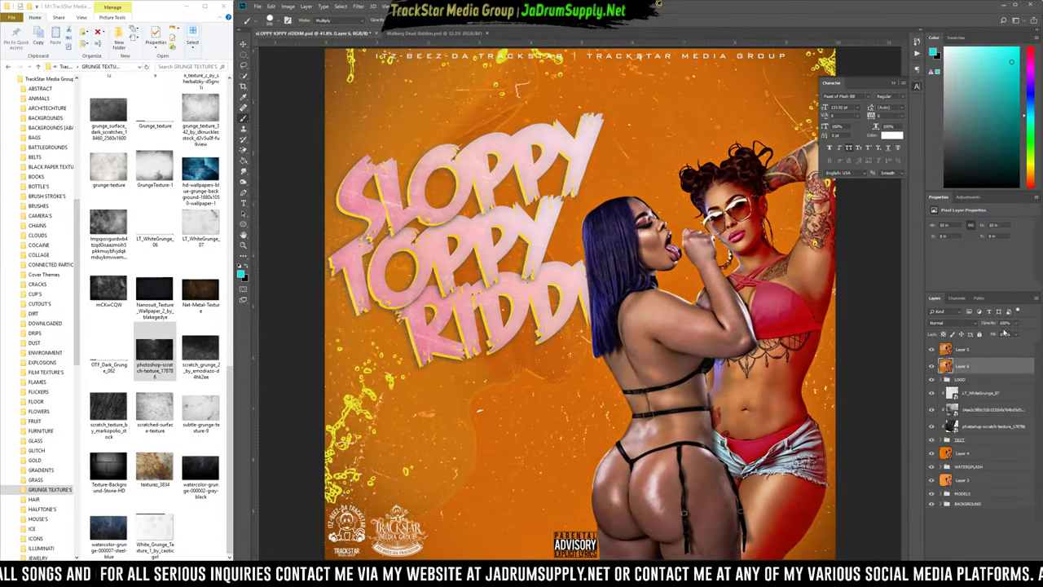
{"action": "left_click_drag", "start_coordinate": [1013, 323], "coordinate": [922, 329]}
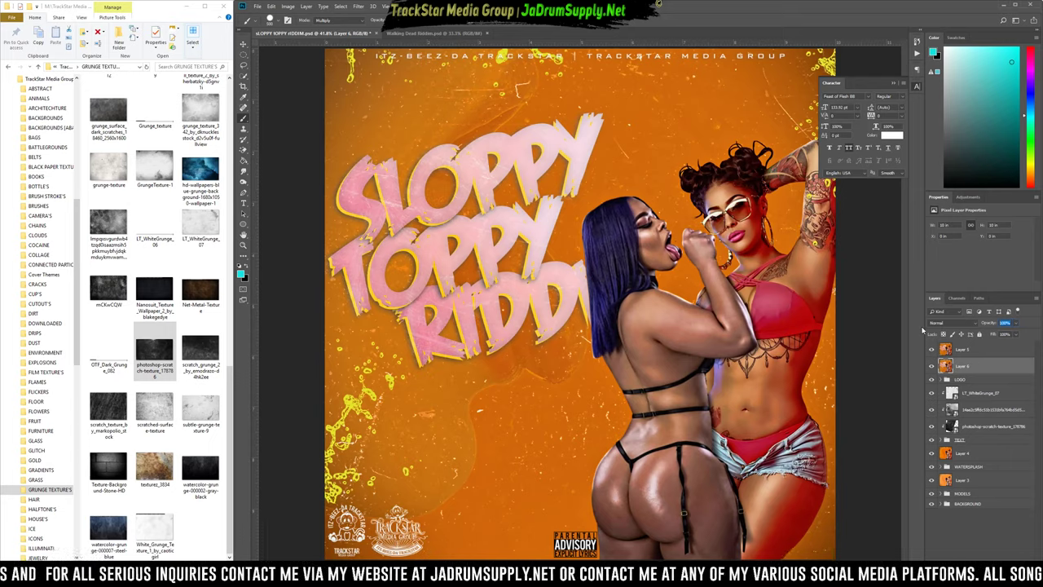
{"action": "type", "text": "40"}
{"action": "key", "text": "Return"}
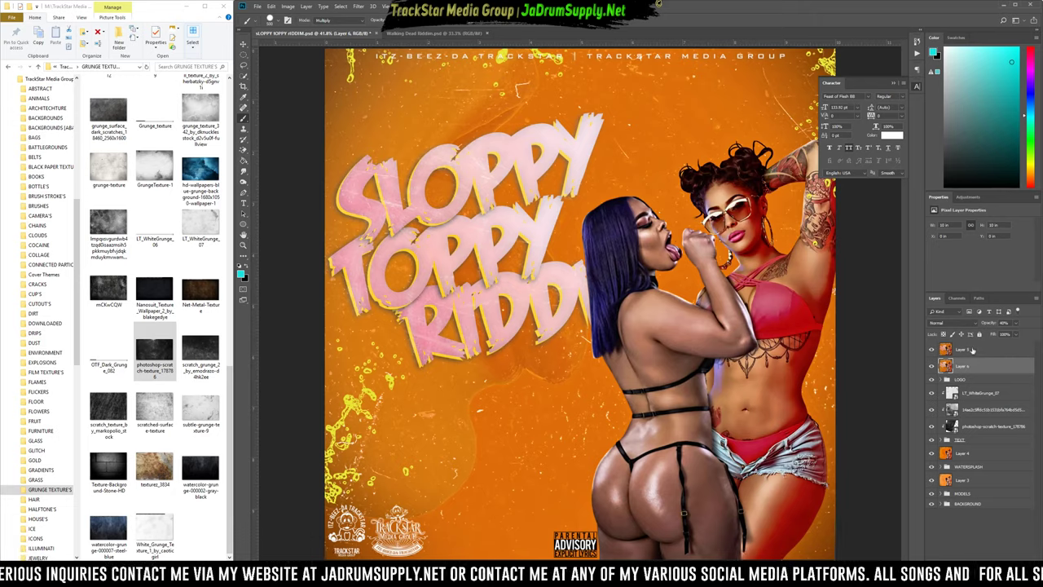
Add a Levels adjustment layer above Layer 5 and set its midtone value to 0.96.
{"action": "left_click", "coordinate": [991, 351]}
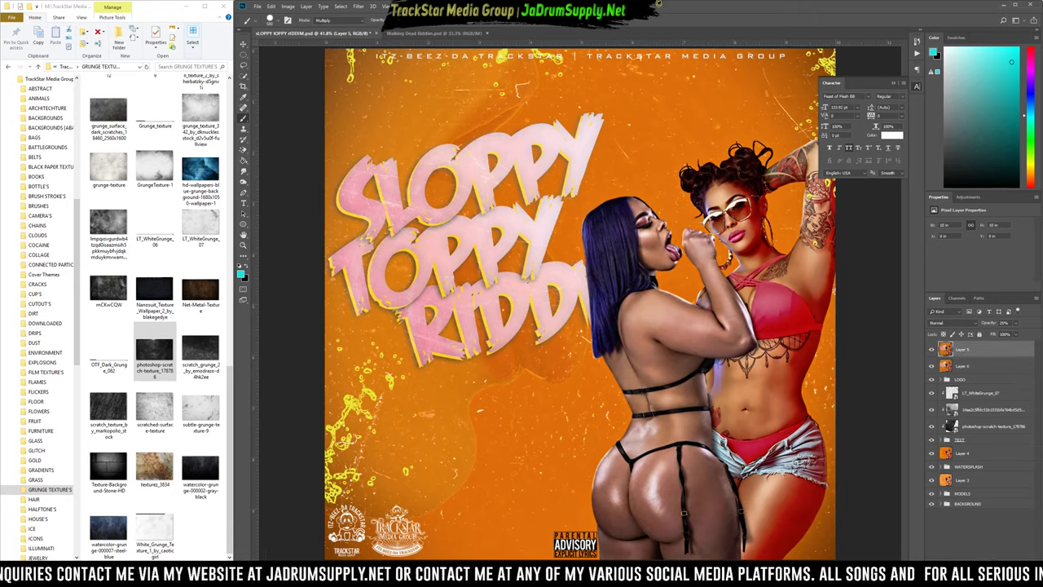
{"action": "left_click", "coordinate": [981, 556]}
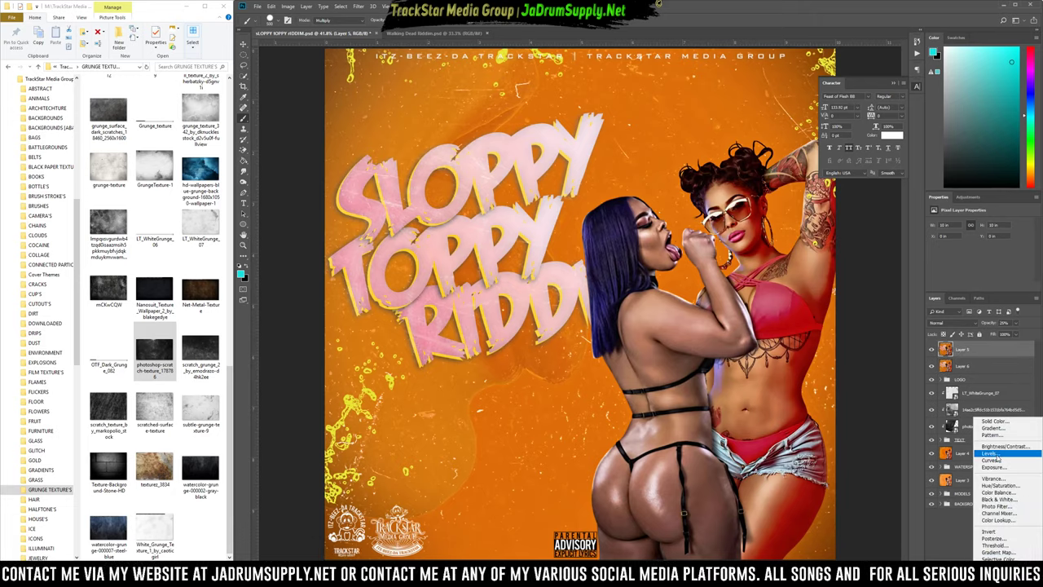
{"action": "left_click", "coordinate": [990, 454]}
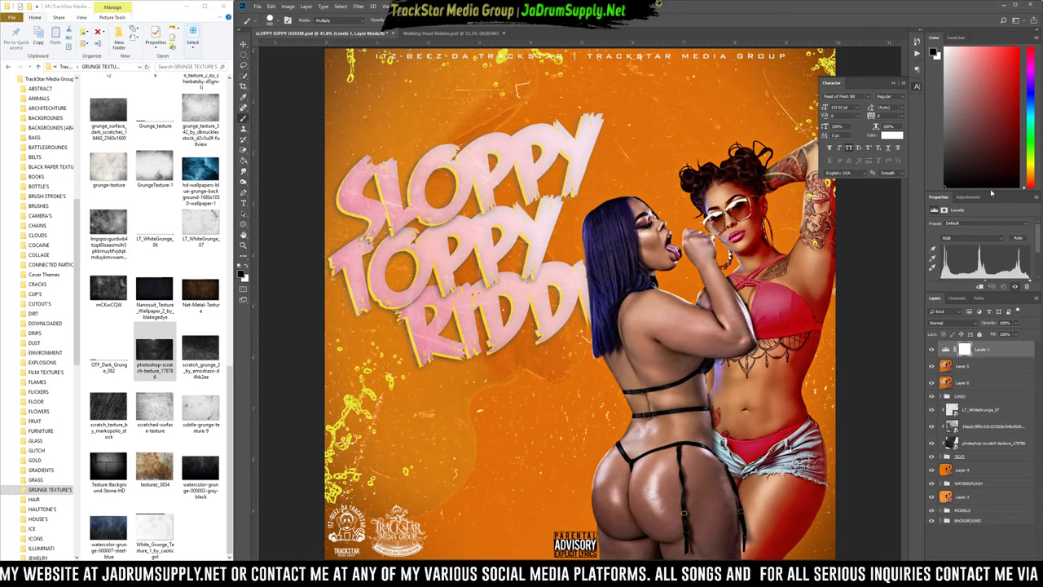
{"action": "left_click_drag", "start_coordinate": [990, 192], "coordinate": [990, 127]}
{"action": "mouse_move", "coordinate": [985, 219]}
{"action": "left_mouse_down"}
{"action": "mouse_move", "coordinate": [1007, 217]}
{"action": "mouse_move", "coordinate": [906, 217]}
{"action": "mouse_move", "coordinate": [979, 218]}
{"action": "left_mouse_up"}
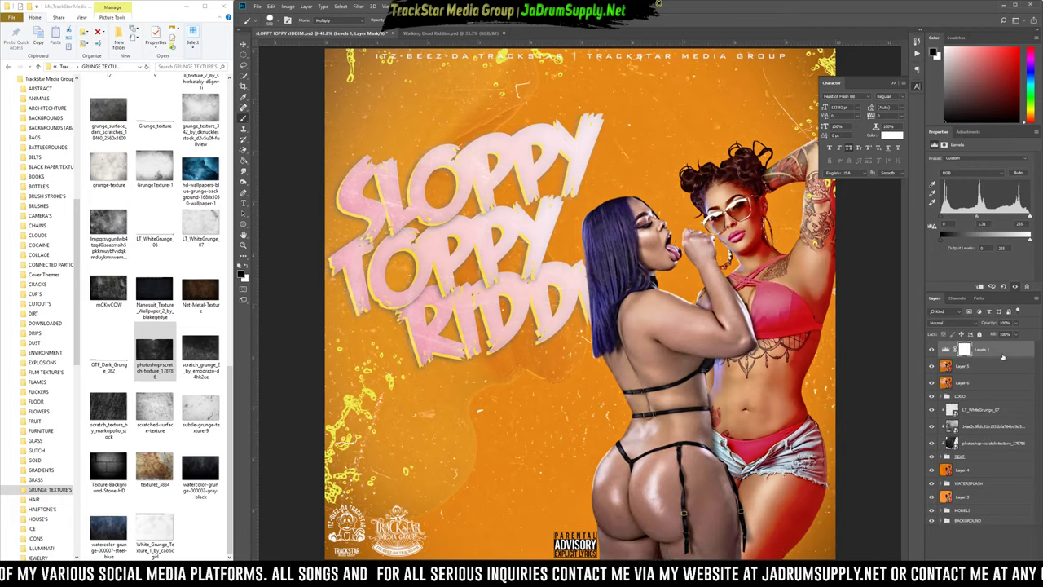
{"action": "left_click", "coordinate": [1003, 286]}
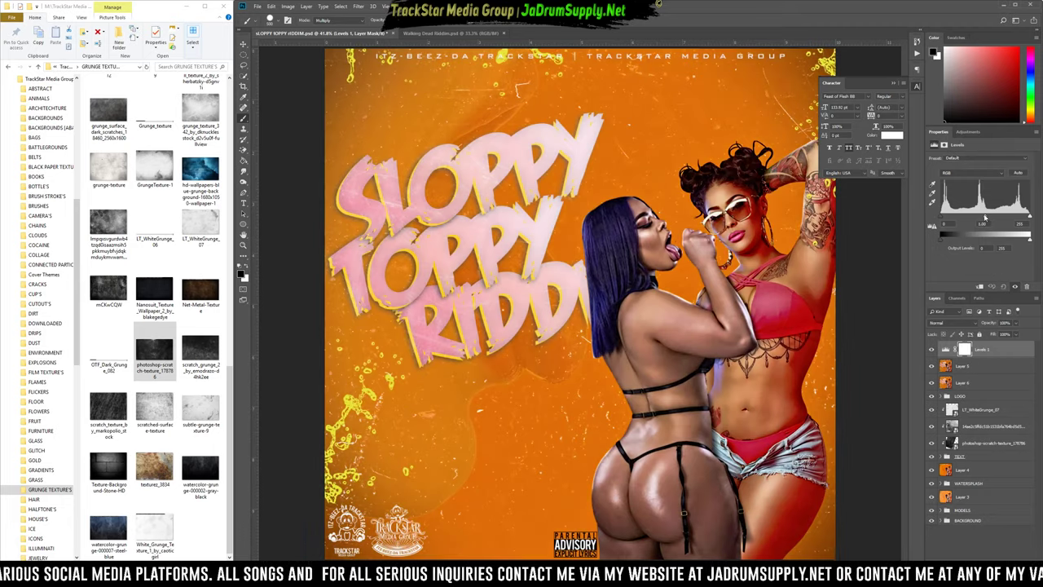
{"action": "left_click_drag", "start_coordinate": [986, 220], "coordinate": [988, 220]}
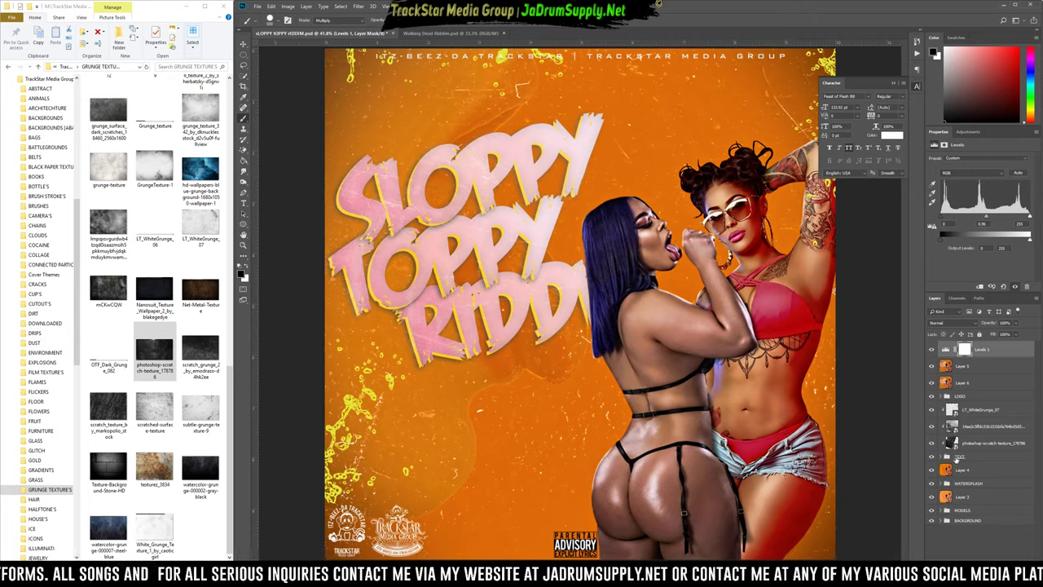
Group the three clipped texture layers with the TEXT group as FULL TEXT, and duplicate that group directly below the Levels 1 layer.
{"action": "left_click", "coordinate": [964, 457]}
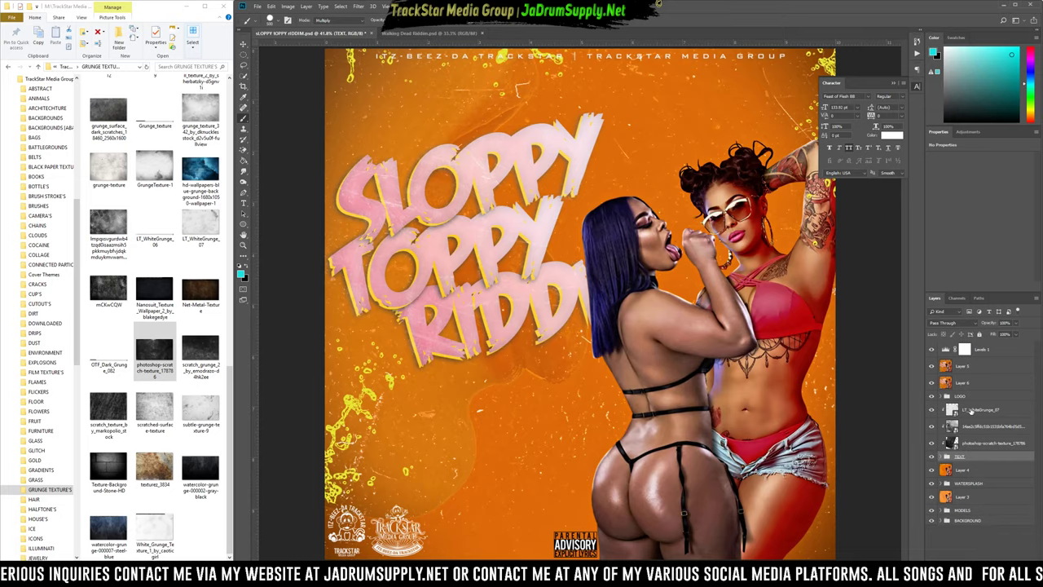
{"action": "left_click", "coordinate": [969, 412]}
{"action": "left_click", "coordinate": [968, 456], "text": "shift"}
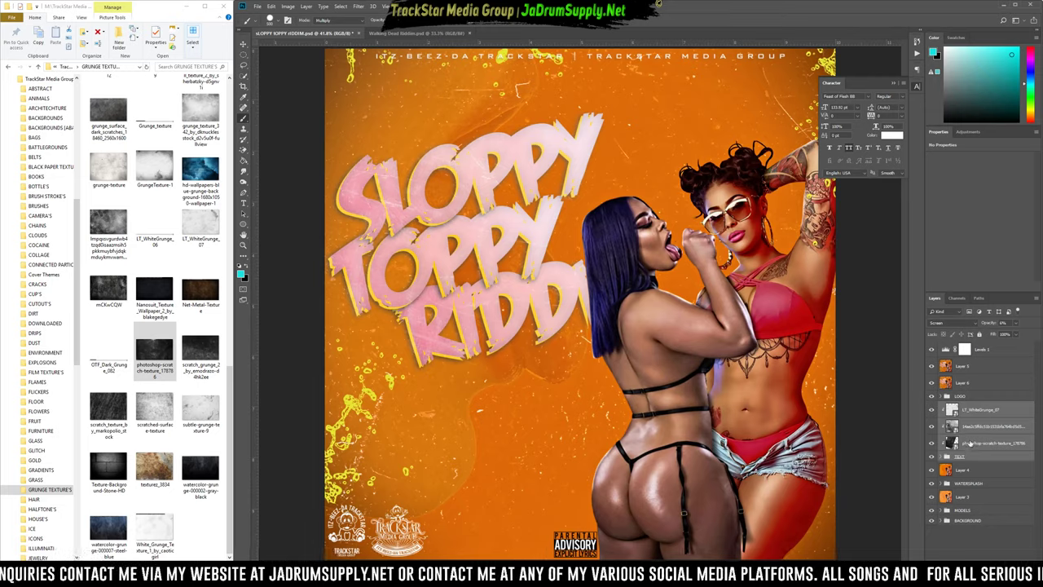
{"action": "key", "text": "ctrl+g"}
{"action": "double_click", "coordinate": [960, 406]}
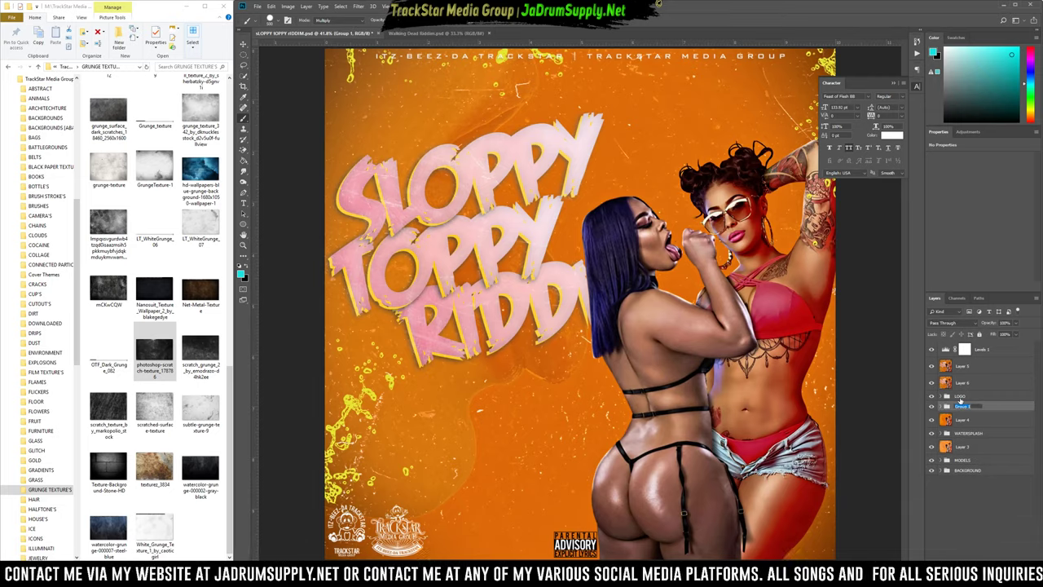
{"action": "type", "text": "FULL TEXT"}
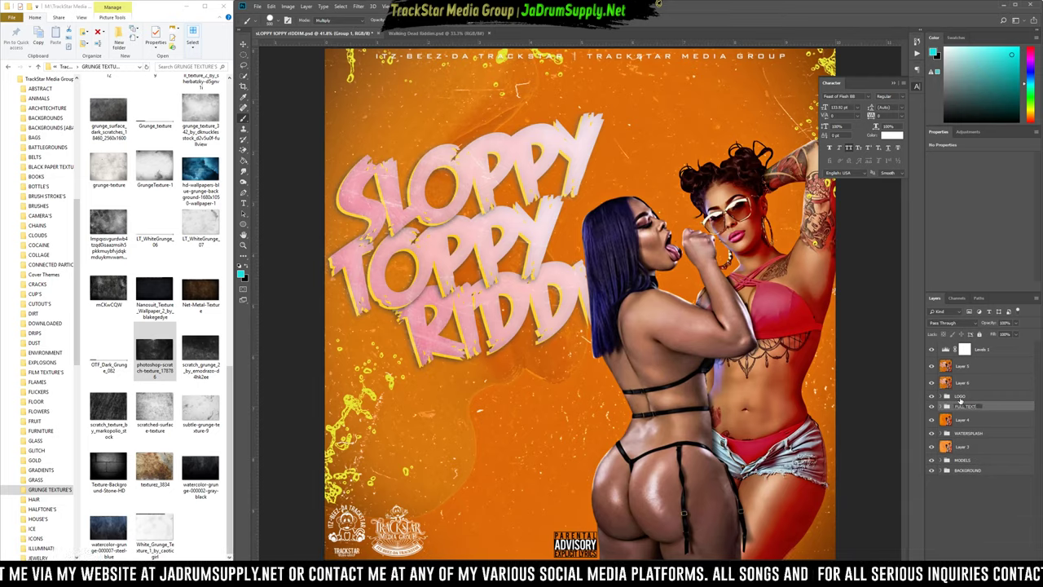
{"action": "key", "text": "Return"}
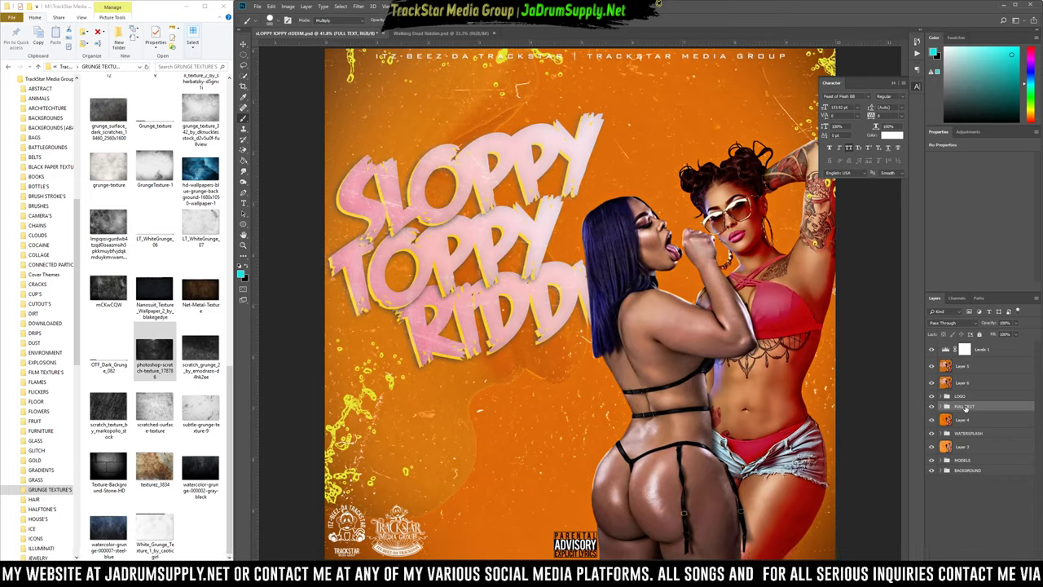
{"action": "left_click_drag", "start_coordinate": [964, 408], "coordinate": [971, 352]}
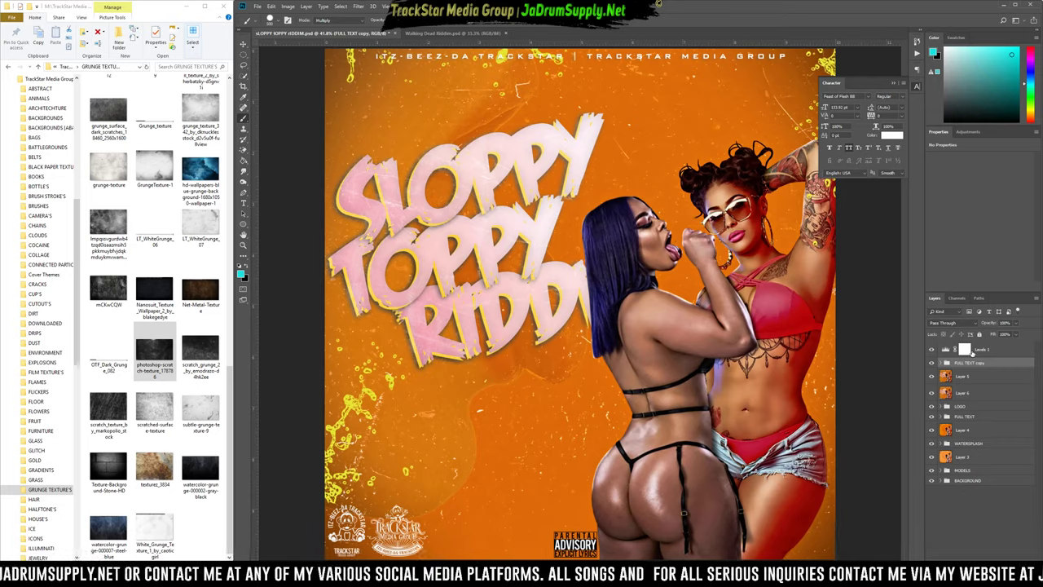
Examine the text layers, mask and effects inside the FULL TEXT copy group, and collapse the group.
{"action": "left_click", "coordinate": [943, 365]}
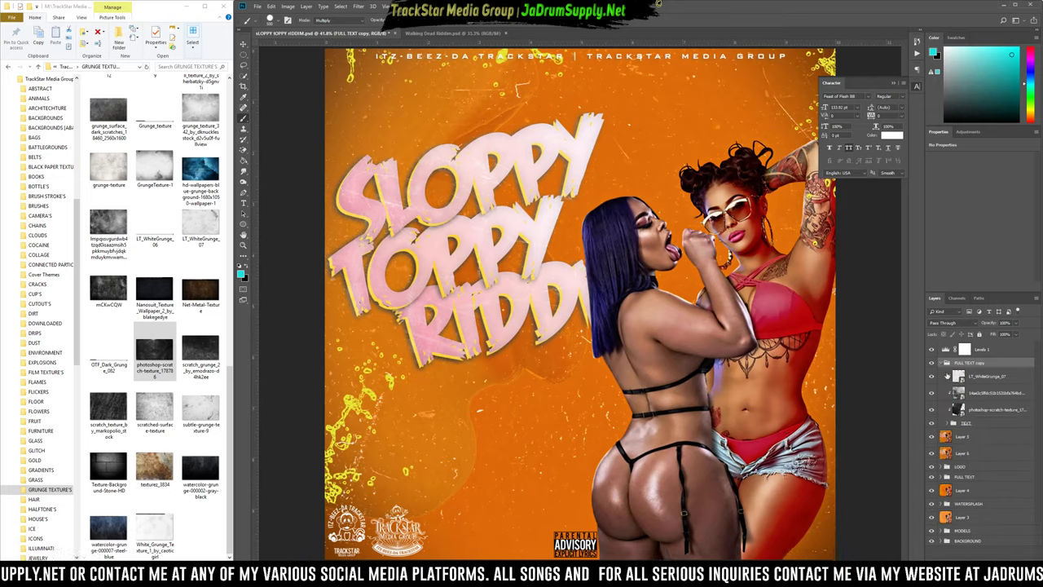
{"action": "left_click", "coordinate": [946, 423]}
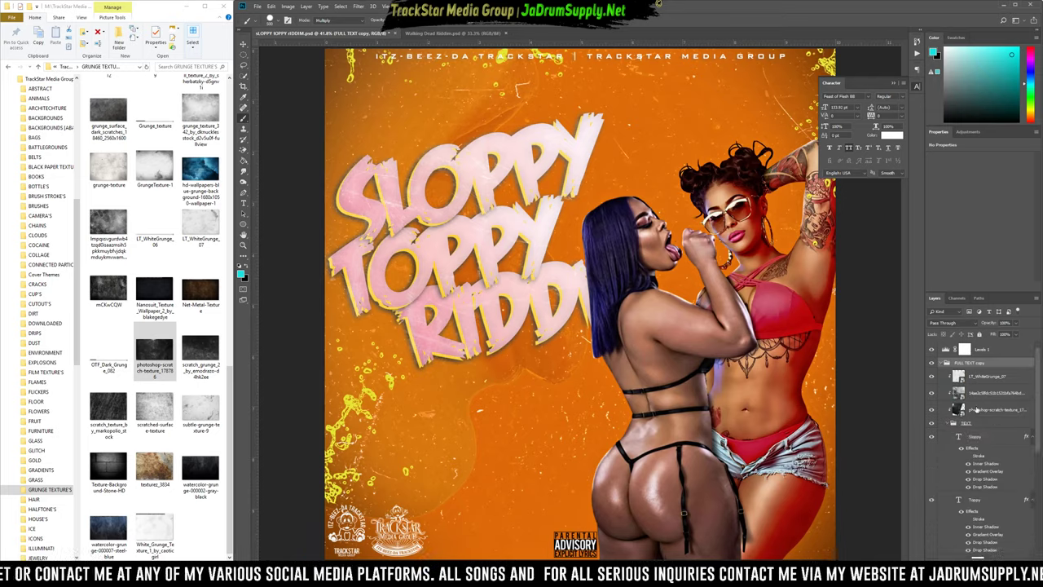
{"action": "scroll", "coordinate": [978, 408], "scroll_direction": "down", "scroll_amount": 5}
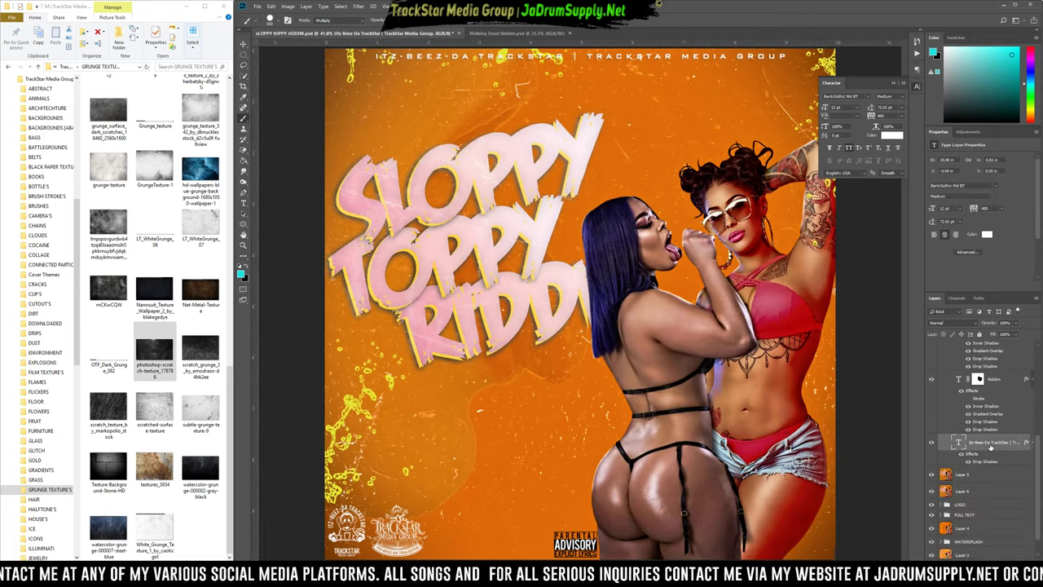
{"action": "left_click", "coordinate": [991, 438]}
{"action": "scroll", "coordinate": [991, 438], "scroll_direction": "up", "scroll_amount": 4}
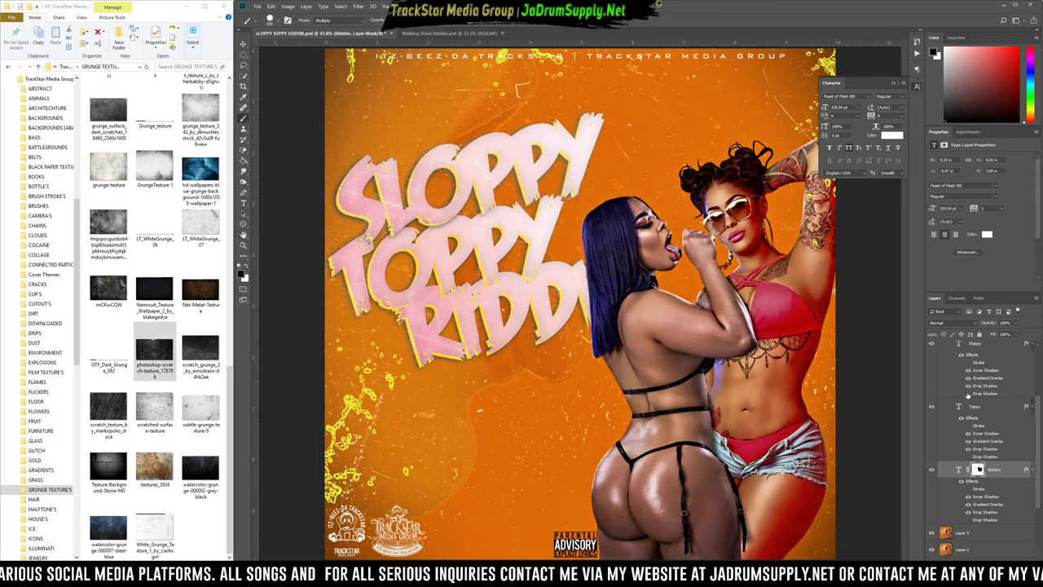
{"action": "scroll", "coordinate": [967, 396], "scroll_direction": "up", "scroll_amount": 2}
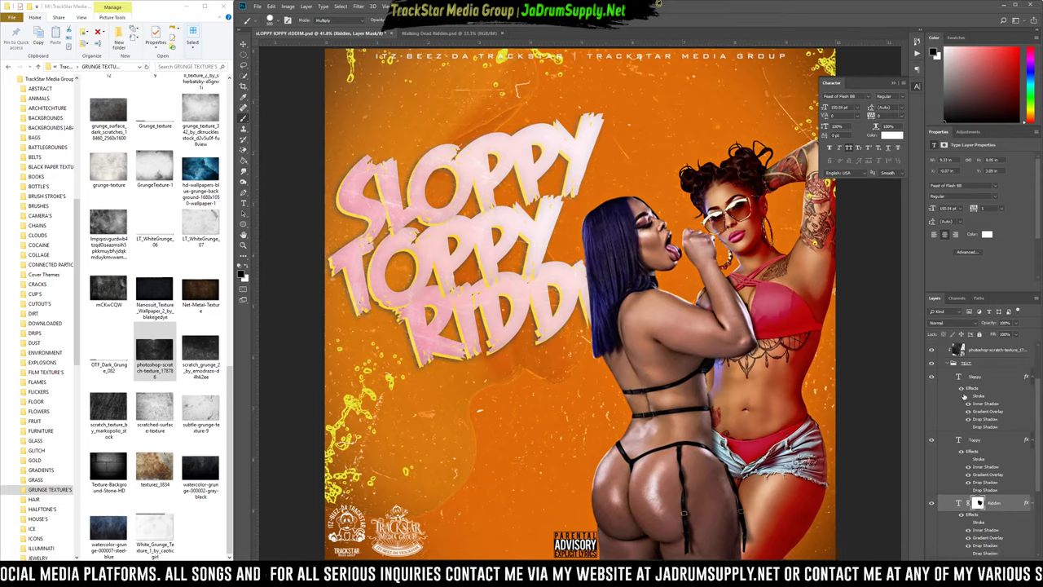
{"action": "scroll", "coordinate": [534, 269], "scroll_direction": "down", "scroll_amount": 1}
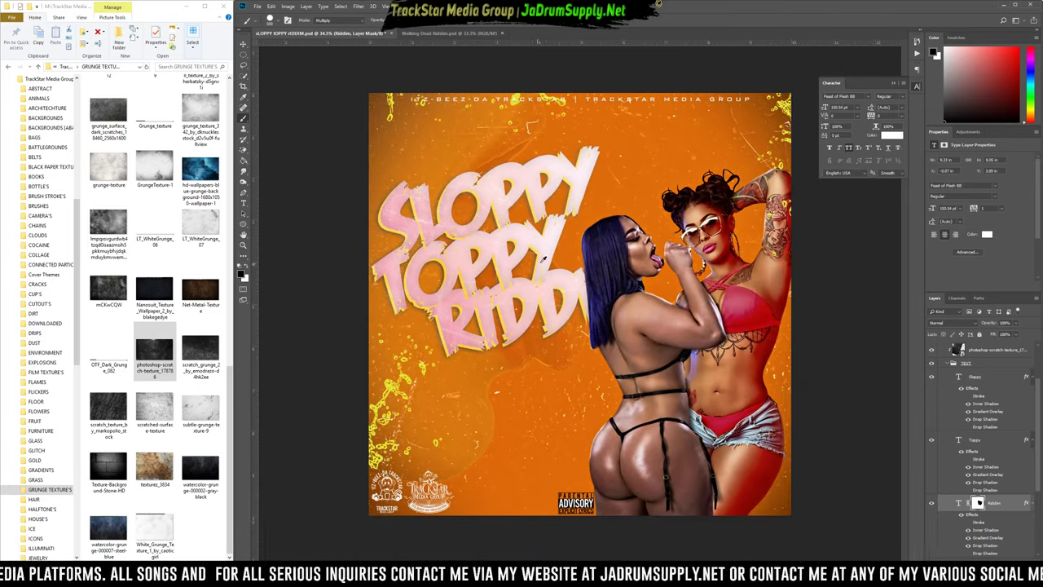
{"action": "scroll", "coordinate": [943, 442], "scroll_direction": "up", "scroll_amount": 1}
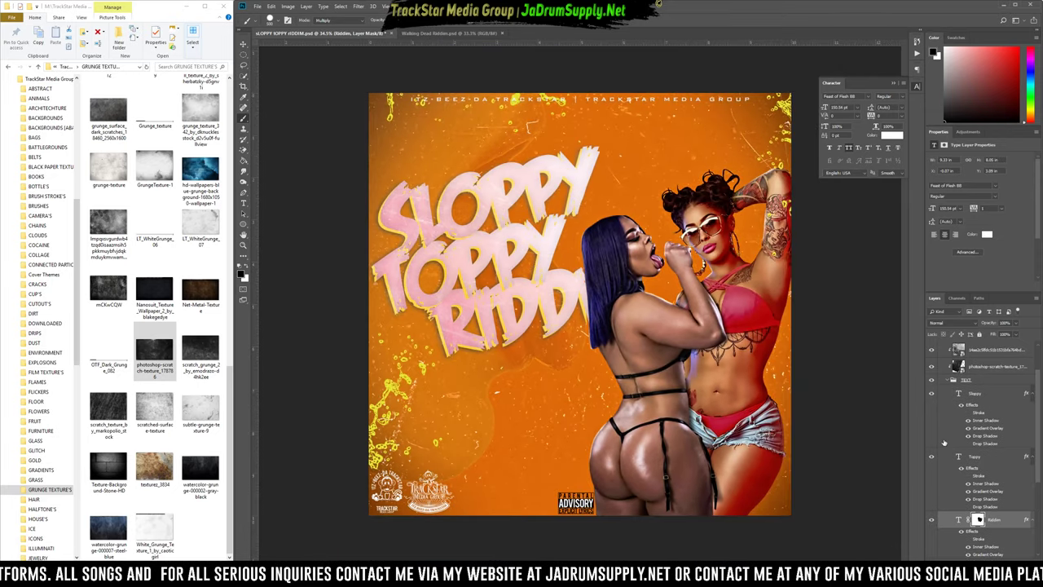
{"action": "scroll", "coordinate": [957, 391], "scroll_direction": "up", "scroll_amount": 3}
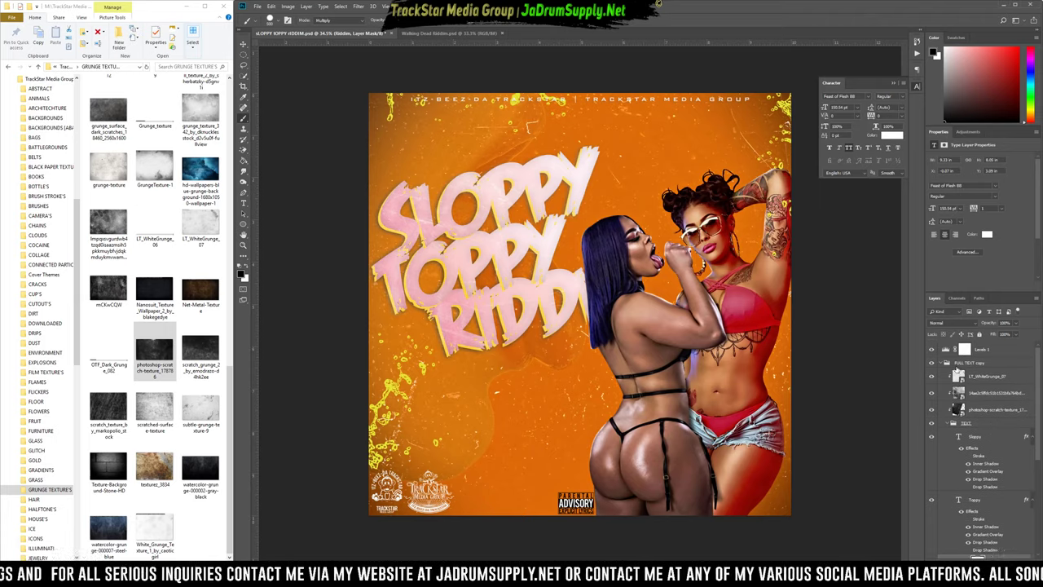
{"action": "left_click", "coordinate": [941, 364]}
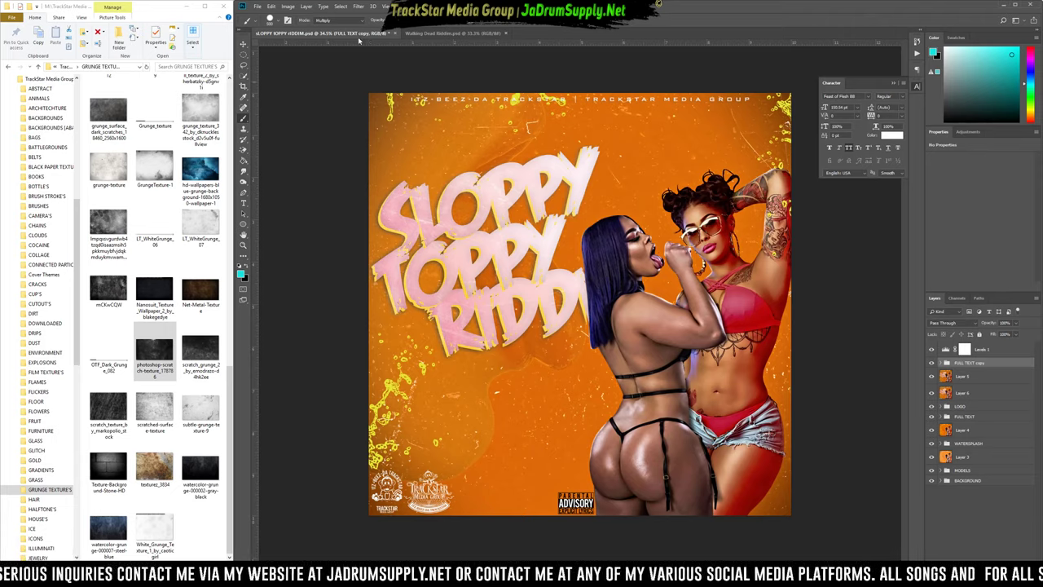
Rename the FULL TEXT copy group as FULL TEXT TOP.
{"action": "left_click", "coordinate": [359, 7]}
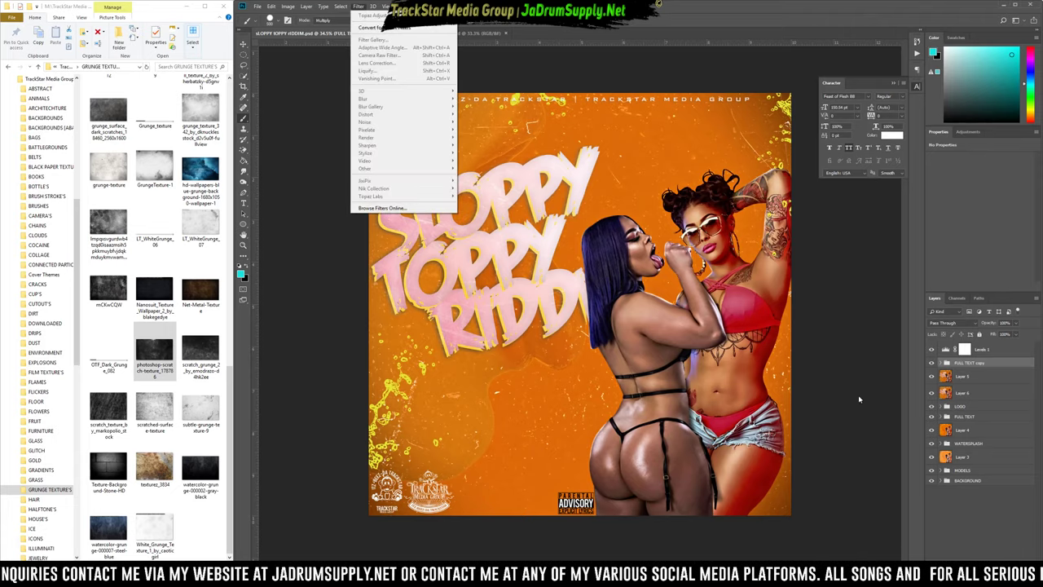
{"action": "left_click", "coordinate": [981, 368]}
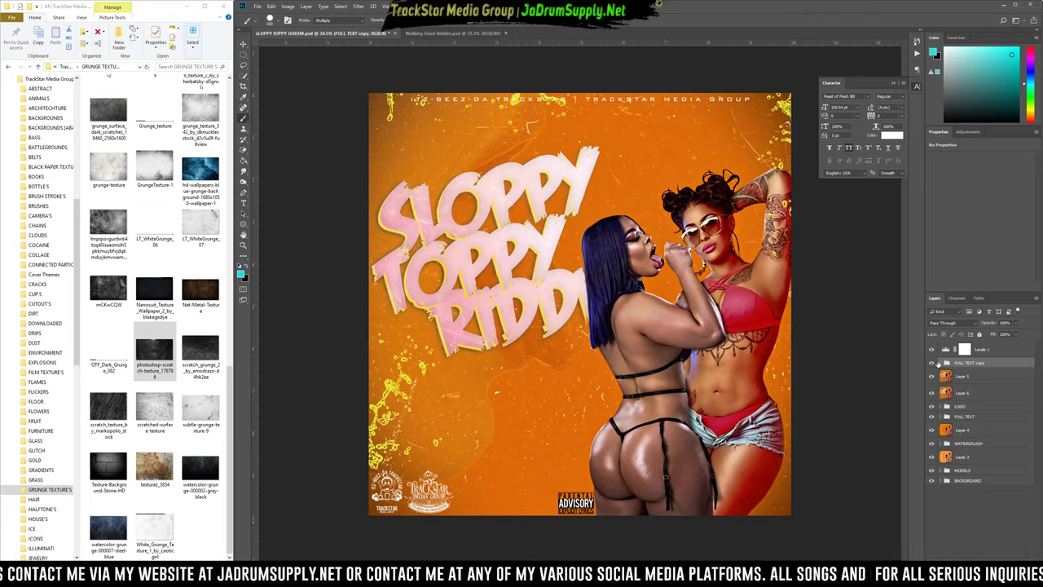
{"action": "left_click", "coordinate": [940, 363]}
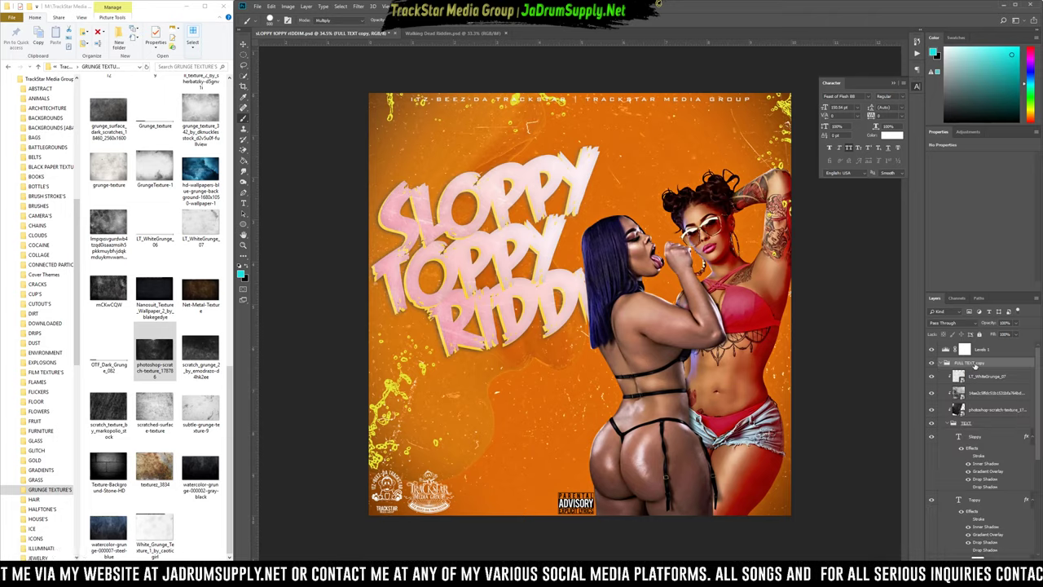
{"action": "double_click", "coordinate": [976, 365]}
{"action": "double_click", "coordinate": [980, 363]}
{"action": "key", "text": "BackSpace"}
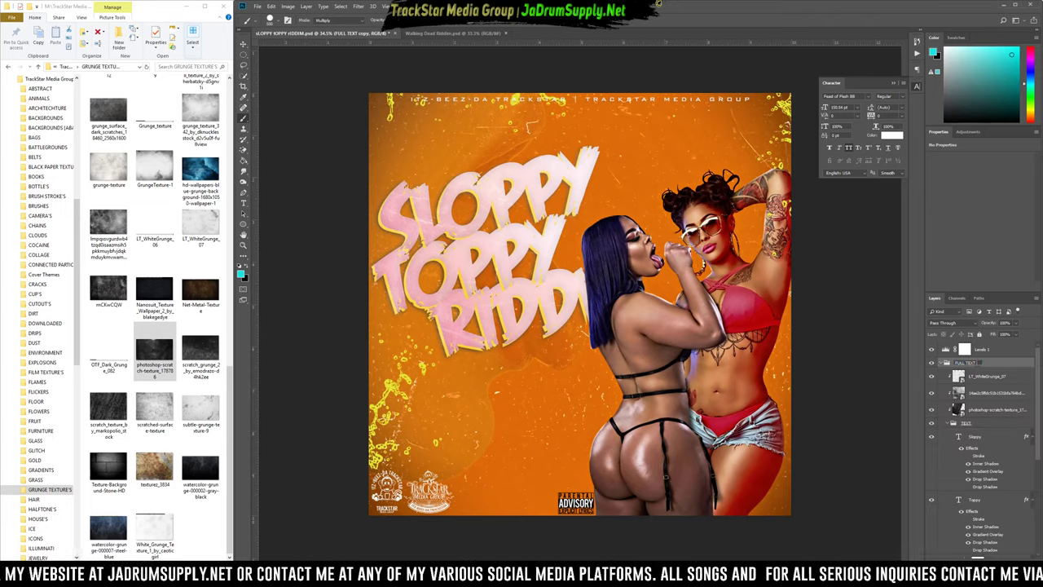
{"action": "key", "text": "Return"}
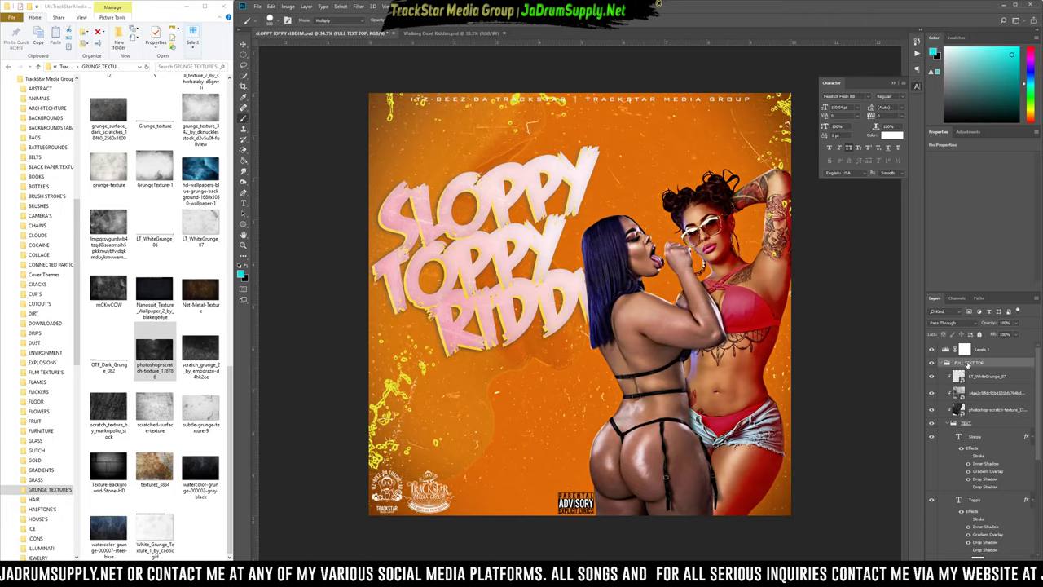
Add a Vibrance adjustment layer at the top of the FULL TEXT TOP group and clip it to the layers below.
{"action": "left_click", "coordinate": [974, 562]}
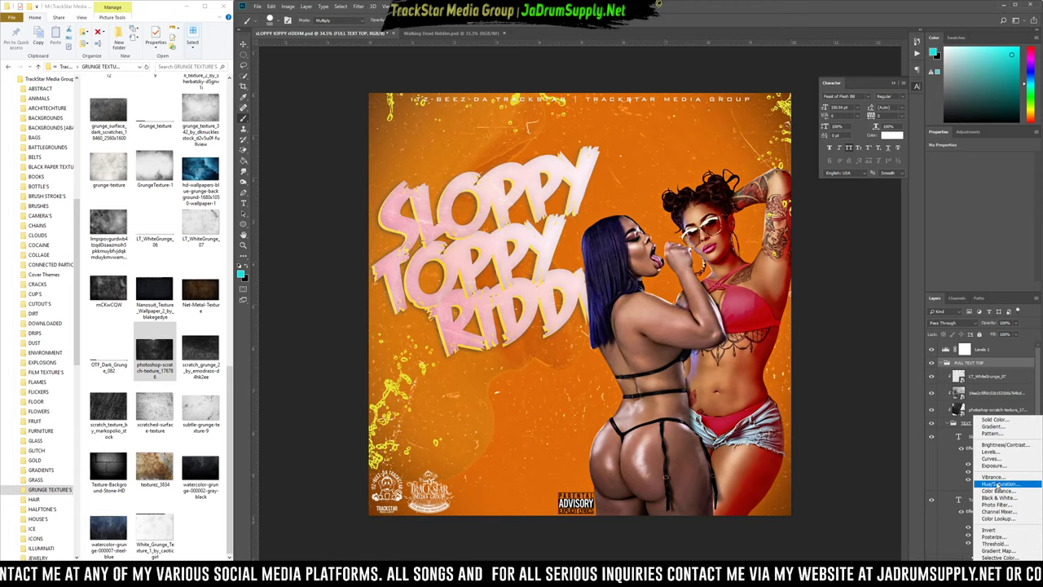
{"action": "left_click", "coordinate": [993, 477]}
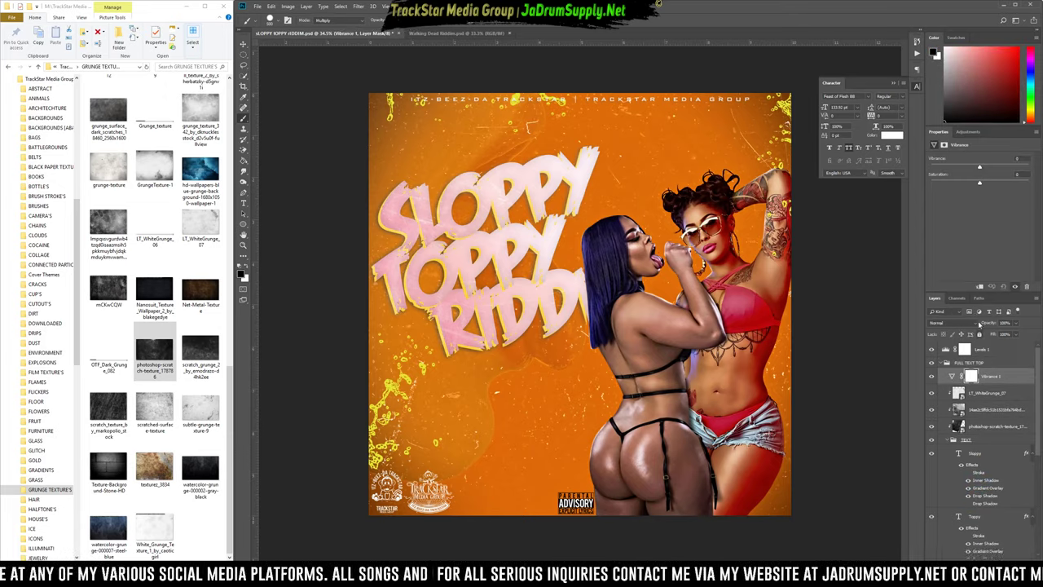
{"action": "left_click", "coordinate": [979, 287]}
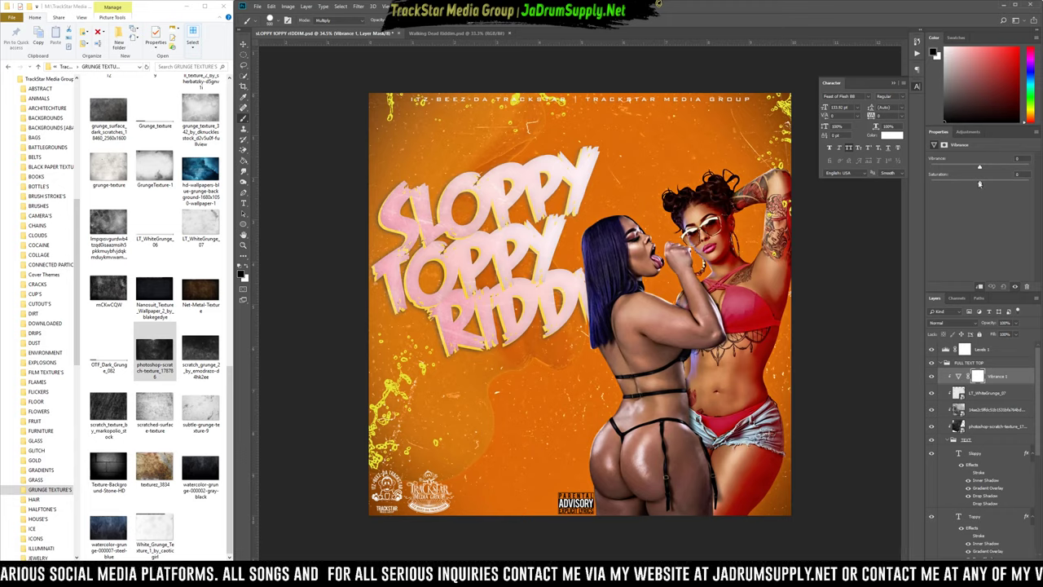
Set the Vibrance adjustment to saturation +100 and vibrance 12, and collapse the FULL TEXT TOP group.
{"action": "left_click_drag", "start_coordinate": [979, 183], "coordinate": [1024, 164]}
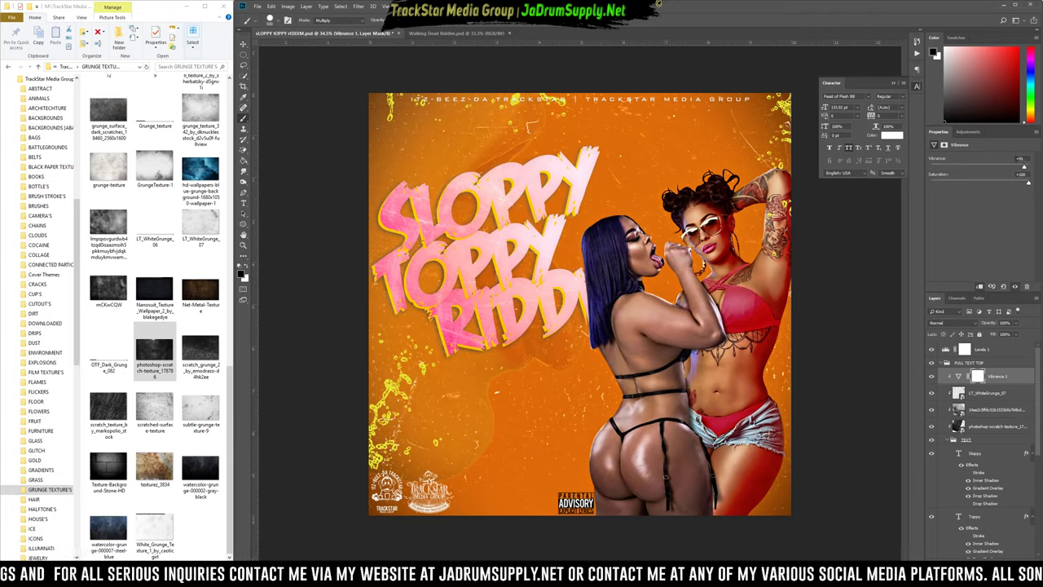
{"action": "left_click_drag", "start_coordinate": [1024, 168], "coordinate": [994, 173]}
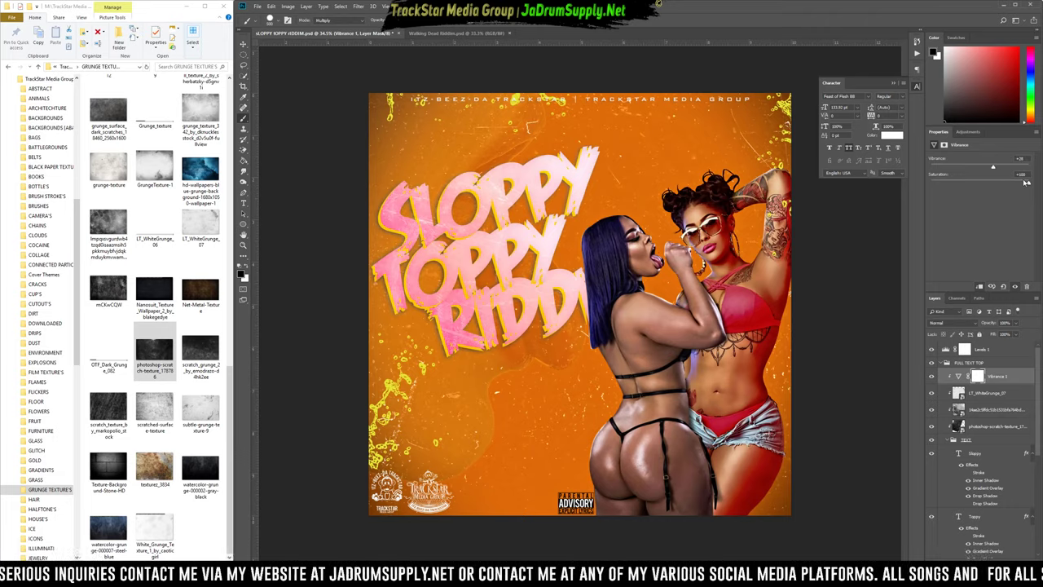
{"action": "mouse_move", "coordinate": [1026, 183]}
{"action": "left_mouse_down"}
{"action": "mouse_move", "coordinate": [993, 187]}
{"action": "mouse_move", "coordinate": [1028, 183]}
{"action": "left_mouse_up"}
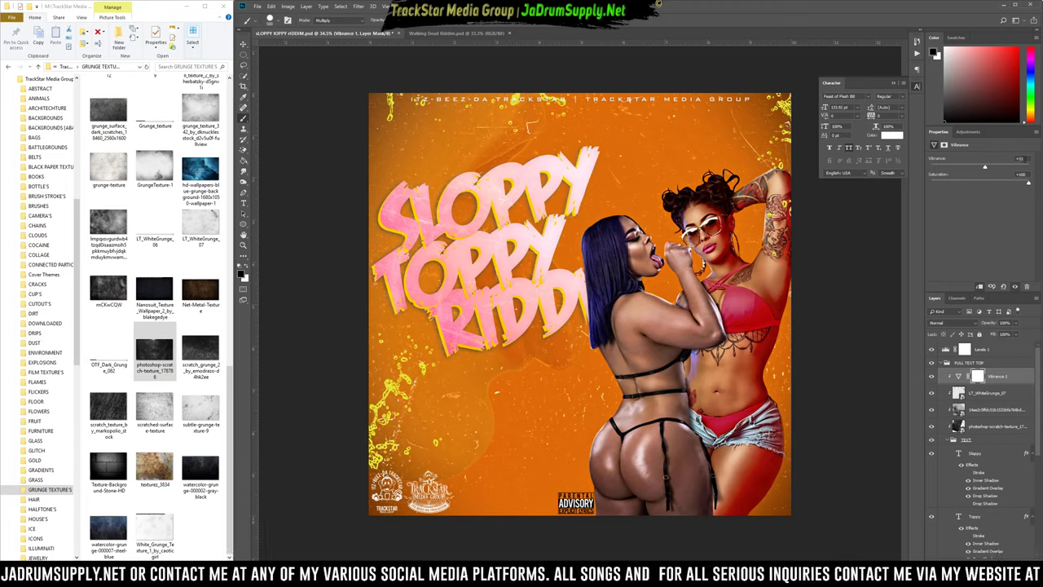
{"action": "left_click_drag", "start_coordinate": [1024, 159], "coordinate": [941, 168]}
{"action": "type", "text": "12"}
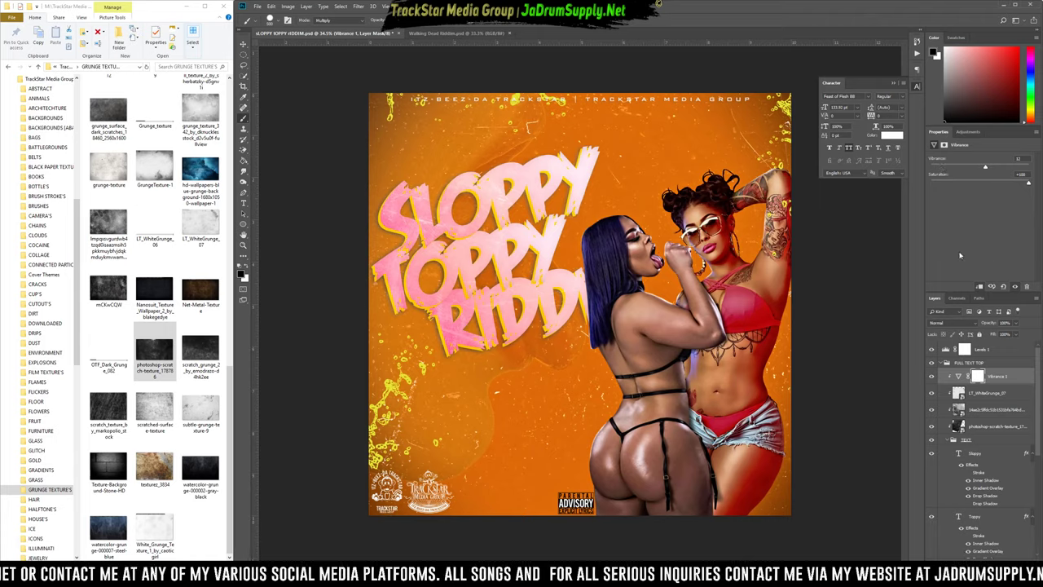
{"action": "left_click", "coordinate": [941, 362]}
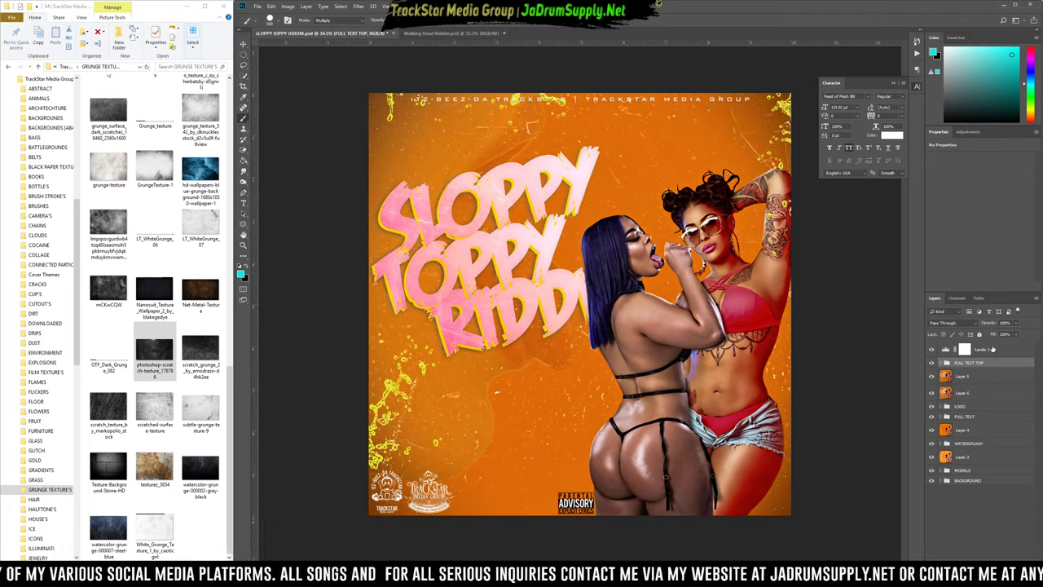
Hide every layer and group above BACKGROUND, and expand the BACKGROUND group.
{"action": "left_click", "coordinate": [992, 348]}
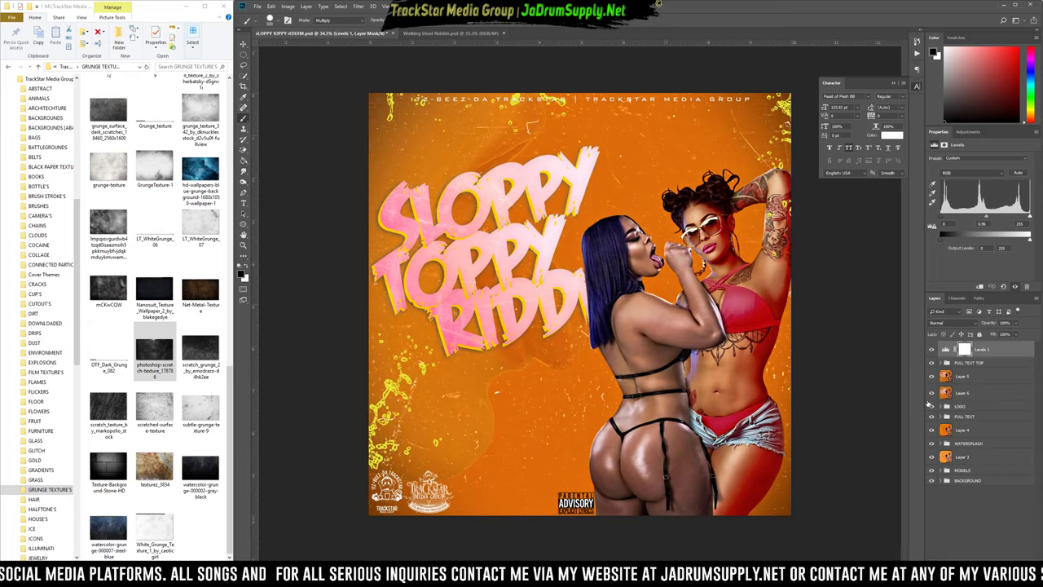
{"action": "left_click_drag", "start_coordinate": [932, 349], "coordinate": [933, 479]}
{"action": "left_click", "coordinate": [940, 481]}
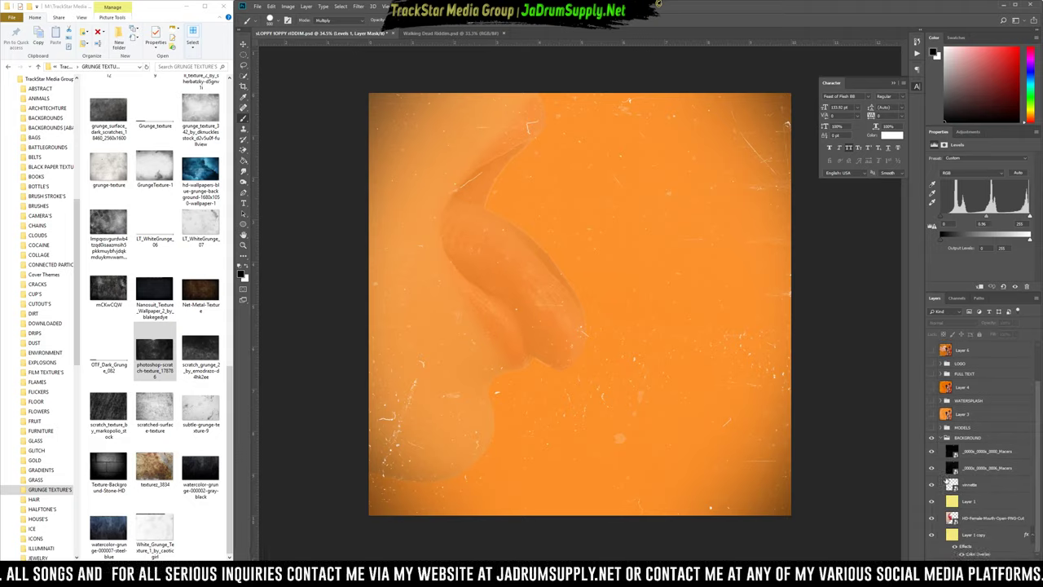
Isolate Layer 1 copy in the BACKGROUND group, and show the mouth image, Layer 1, vignette and two texture layers one at a time.
{"action": "left_click", "coordinate": [931, 534], "text": "alt"}
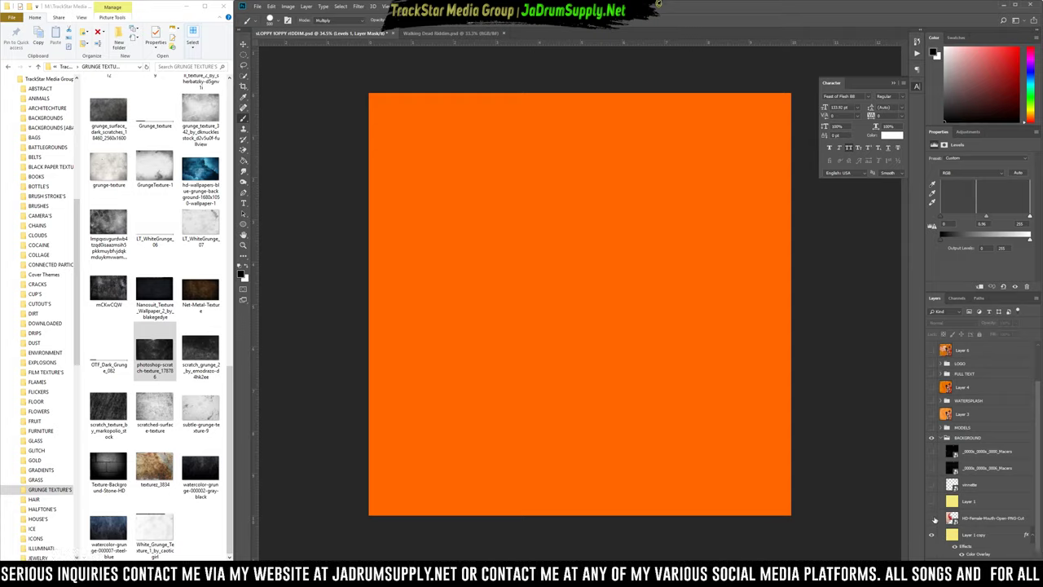
{"action": "left_click", "coordinate": [931, 518]}
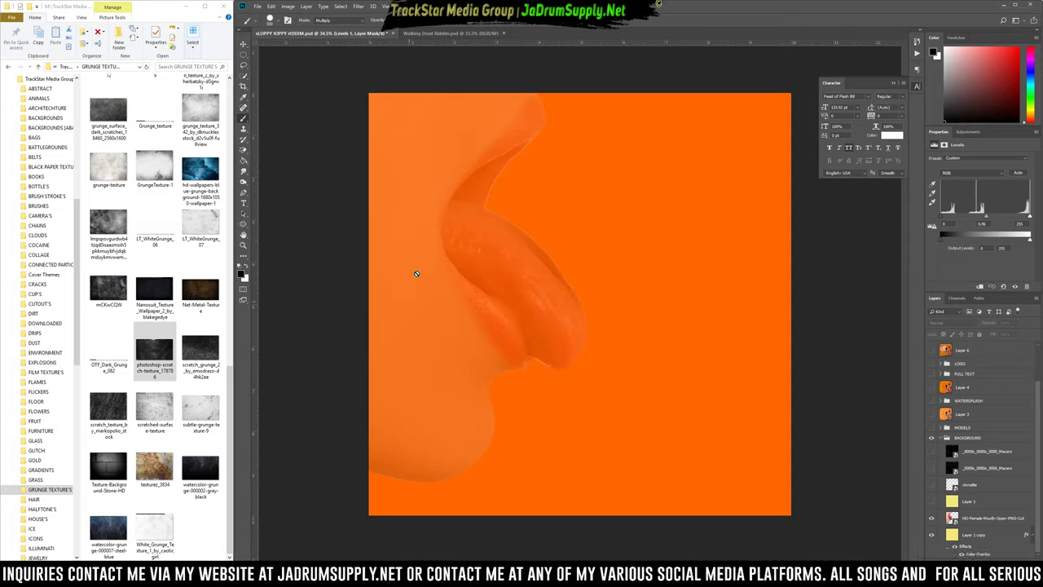
{"action": "left_click", "coordinate": [931, 501]}
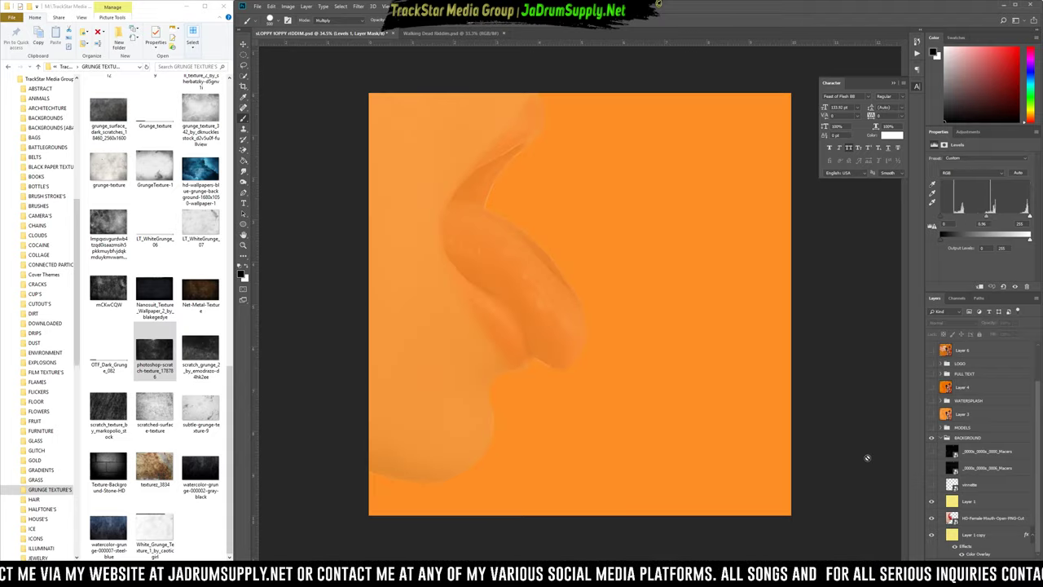
{"action": "left_click", "coordinate": [931, 484]}
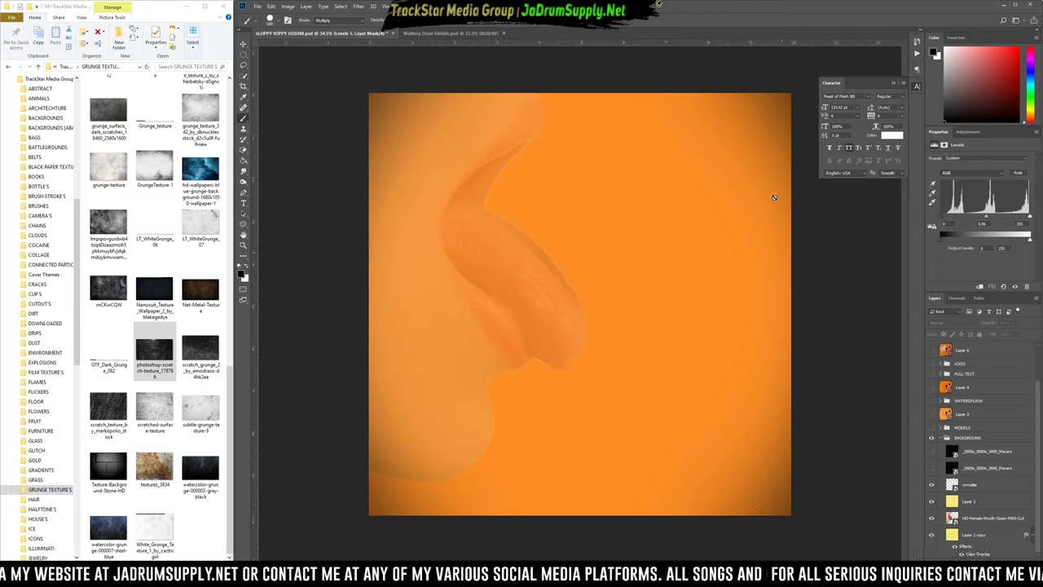
{"action": "left_click", "coordinate": [931, 467]}
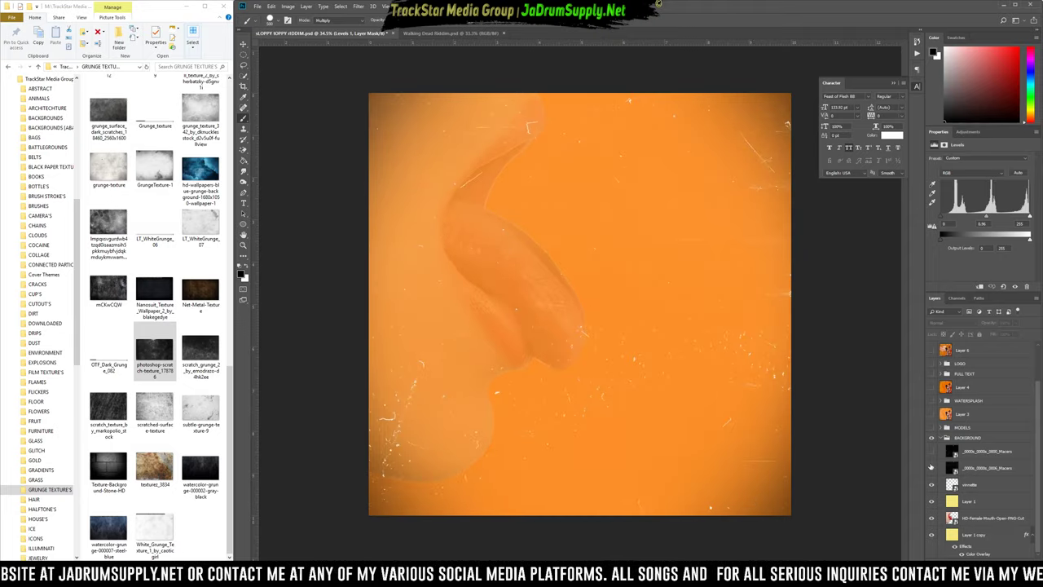
{"action": "left_click", "coordinate": [931, 452]}
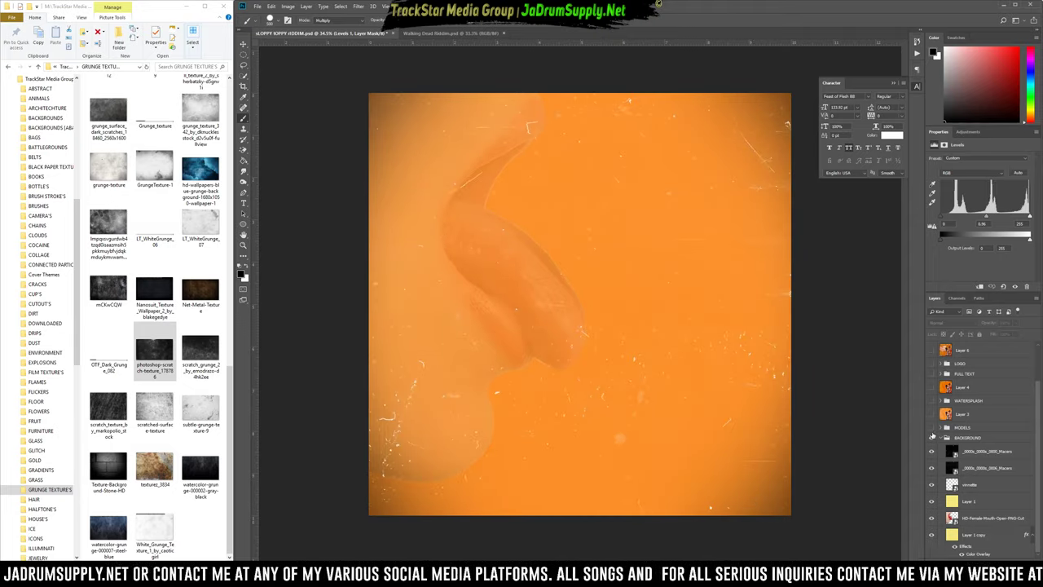
Show the hidden layers and groups one by one from MODELS upward through WATERSPLASH, FULL TEXT, LOGO and FULL TEXT TOP to Levels 1.
{"action": "left_click", "coordinate": [931, 427]}
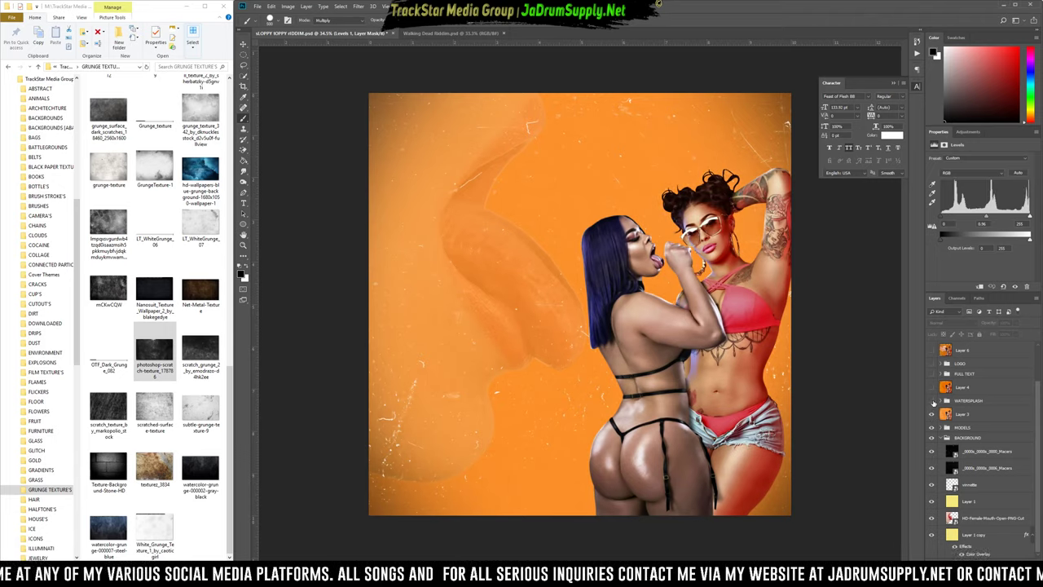
{"action": "left_click", "coordinate": [932, 401]}
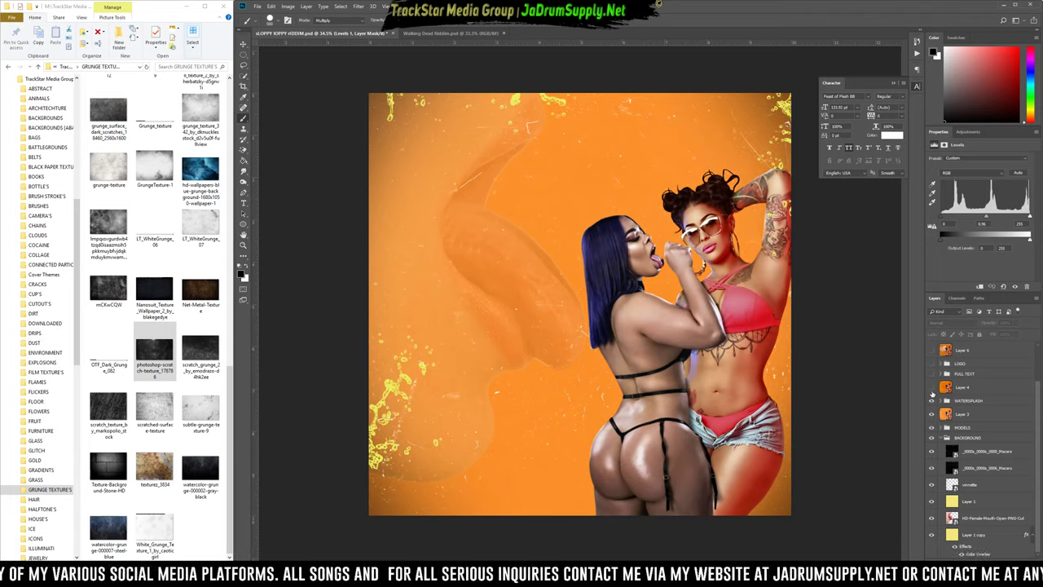
{"action": "left_click", "coordinate": [932, 388]}
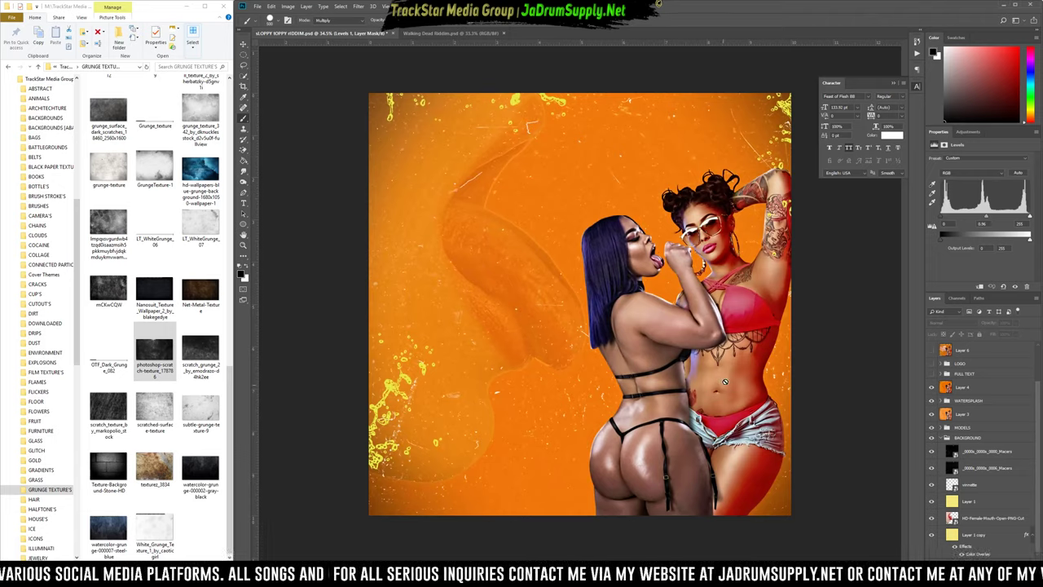
{"action": "left_click", "coordinate": [933, 374]}
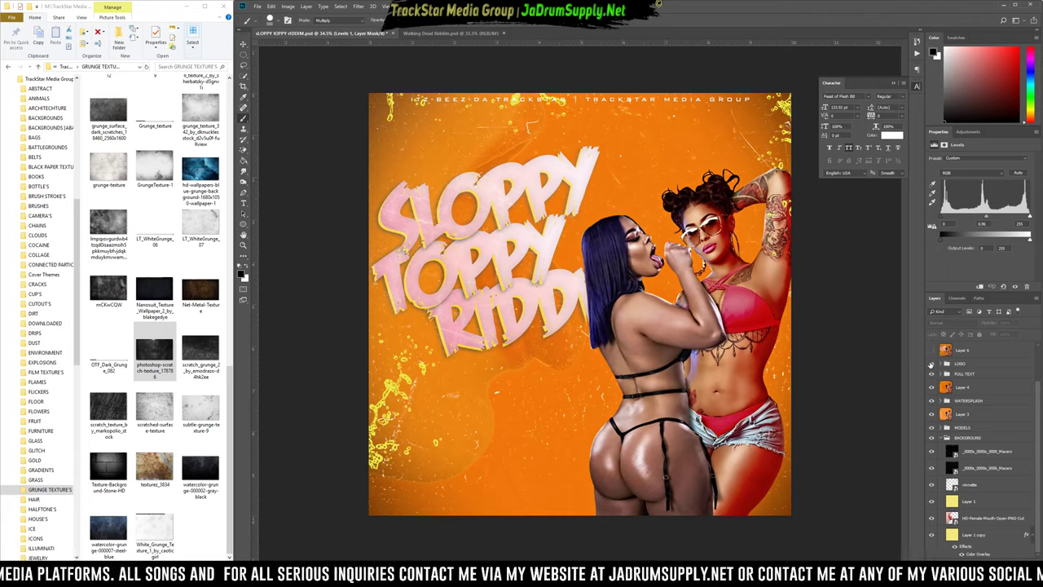
{"action": "left_click", "coordinate": [931, 363]}
{"action": "left_click", "coordinate": [930, 351]}
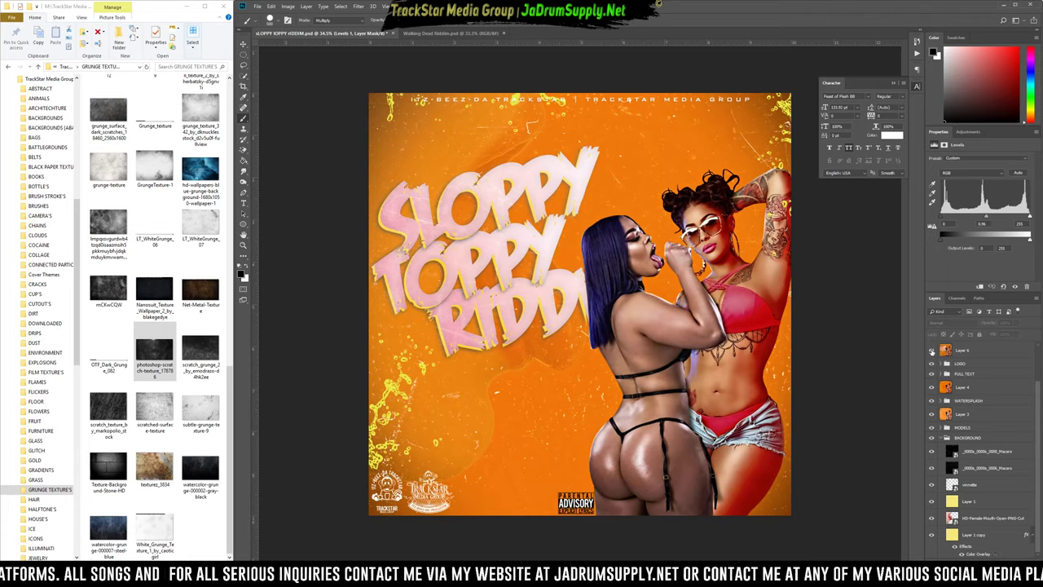
{"action": "scroll", "coordinate": [1002, 396], "scroll_direction": "up", "scroll_amount": 1}
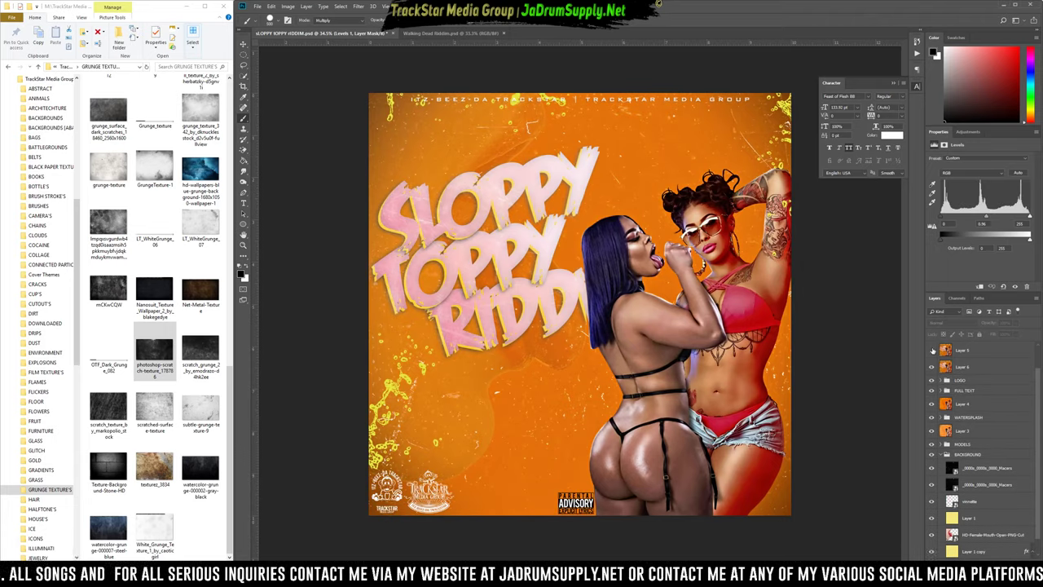
{"action": "scroll", "coordinate": [942, 370], "scroll_direction": "up", "scroll_amount": 2}
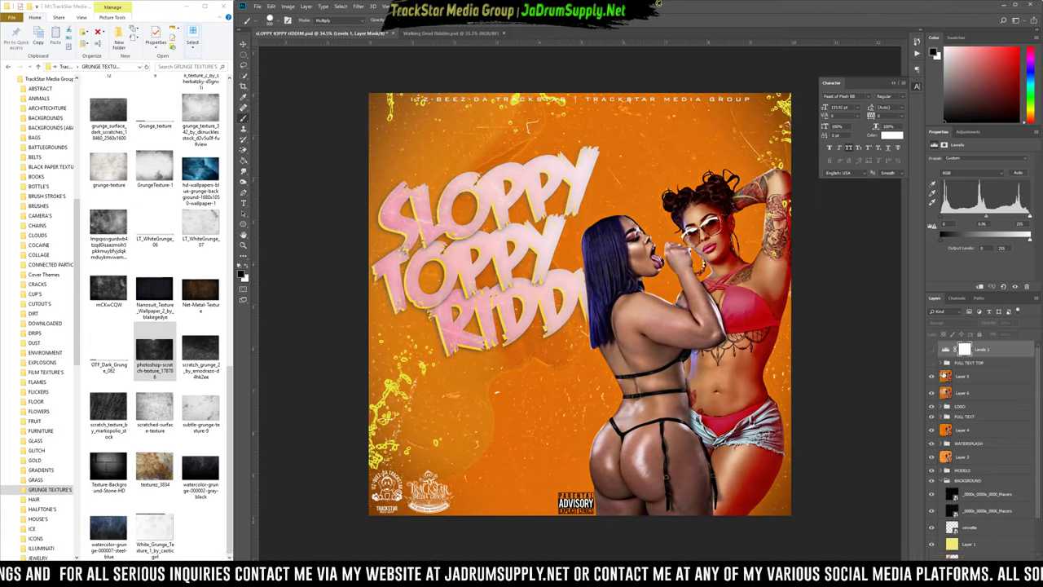
{"action": "left_click", "coordinate": [932, 364]}
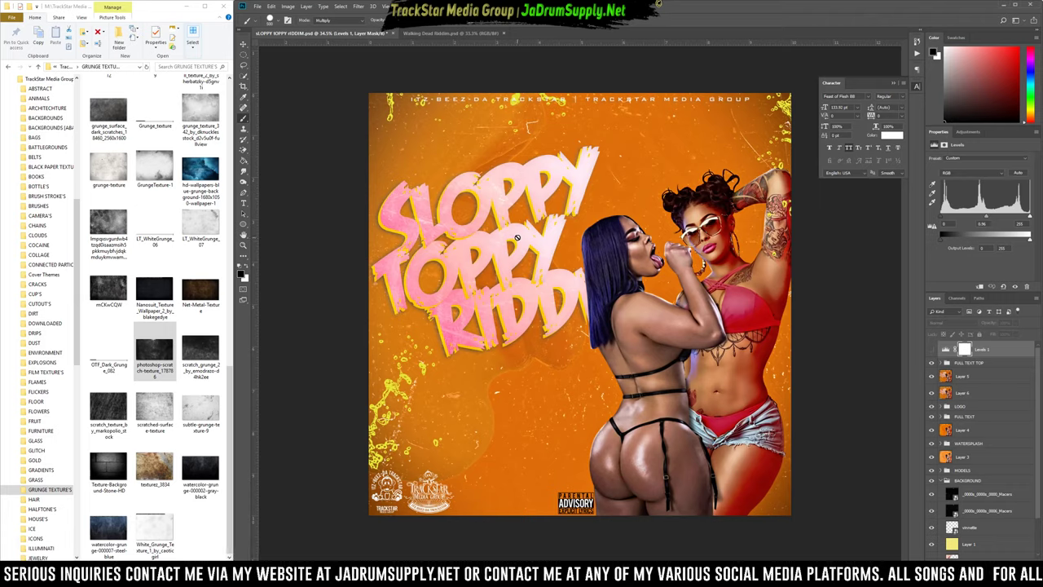
{"action": "left_click", "coordinate": [931, 349]}
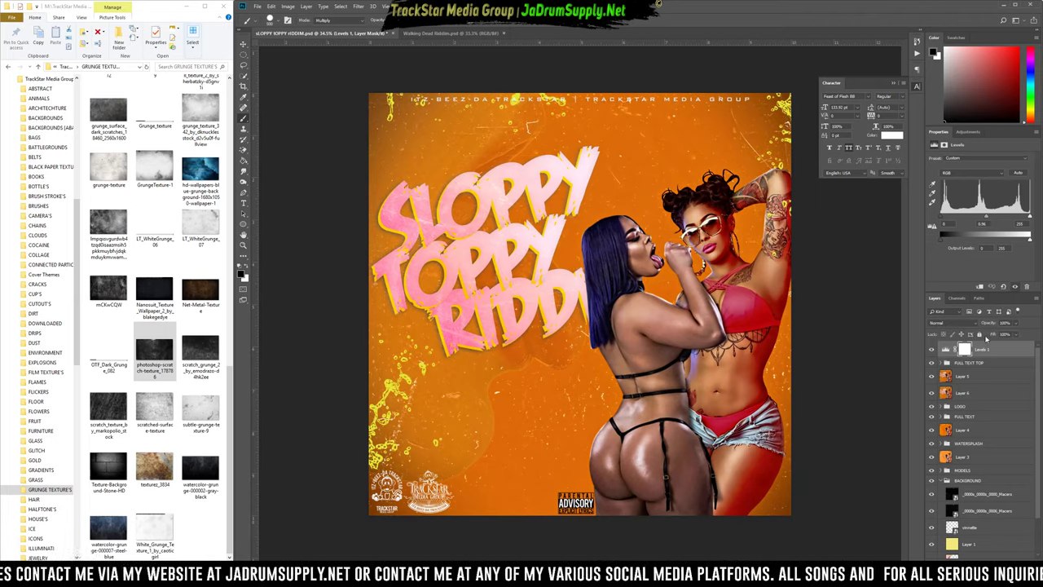
Compare the artwork with and without the Levels 1 adjustment, and collapse the BACKGROUND group.
{"action": "left_click", "coordinate": [932, 351]}
{"action": "left_click", "coordinate": [932, 350]}
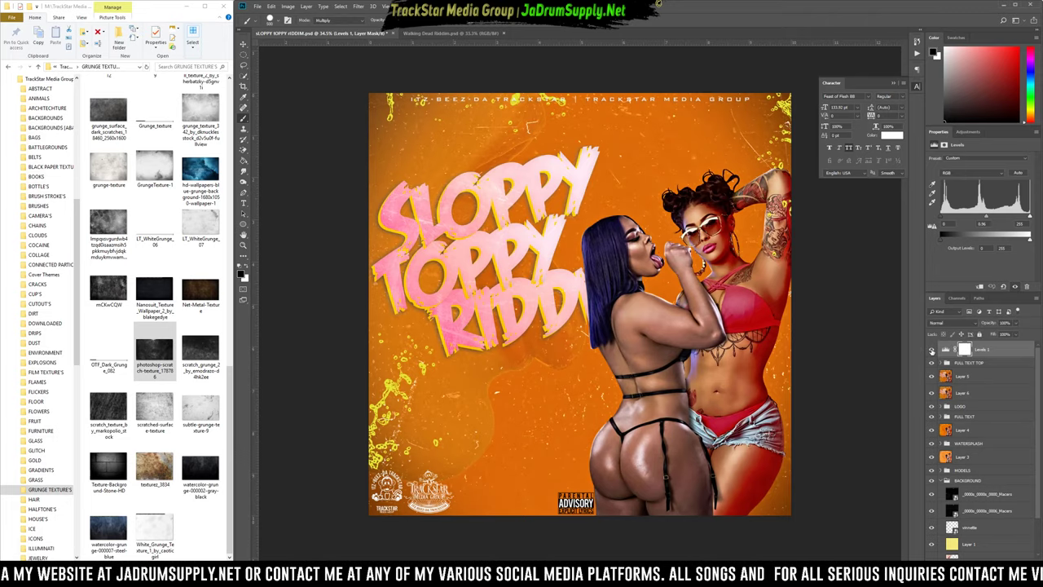
{"action": "left_click", "coordinate": [941, 481]}
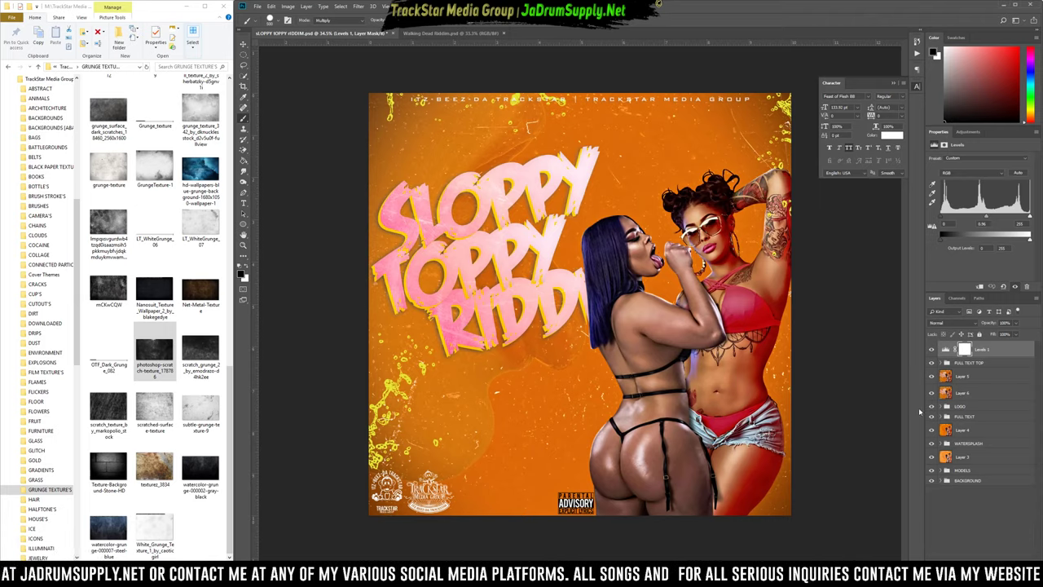
{"action": "left_click", "coordinate": [931, 350]}
{"action": "left_click", "coordinate": [931, 350]}
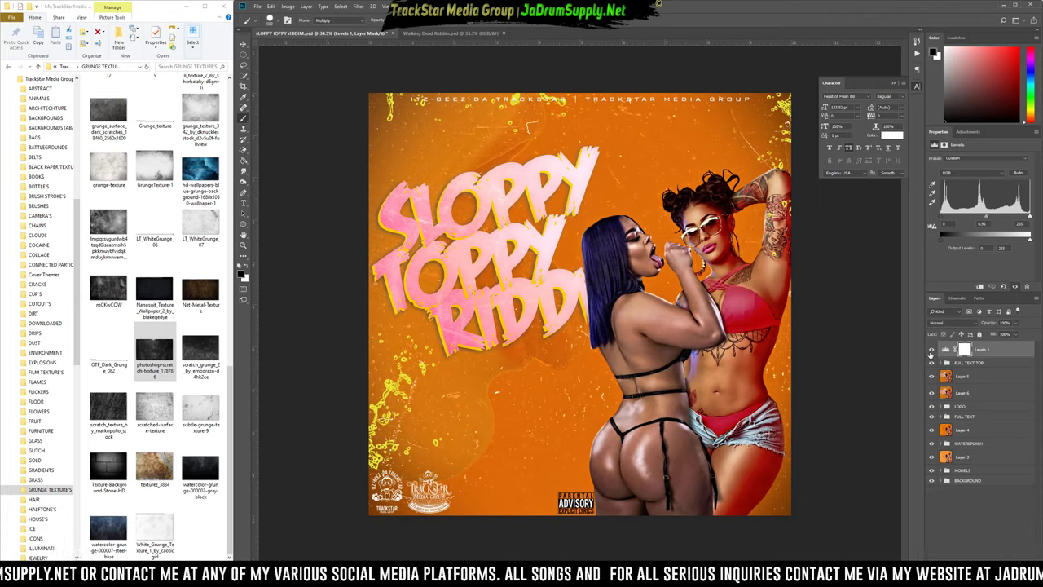
Save the artwork as the Photoshop file "Sloppy Toppy Riddim" in Downloads > Sloppy Toppy Riddim > Project Files.
{"action": "key", "text": "ctrl+shift+s"}
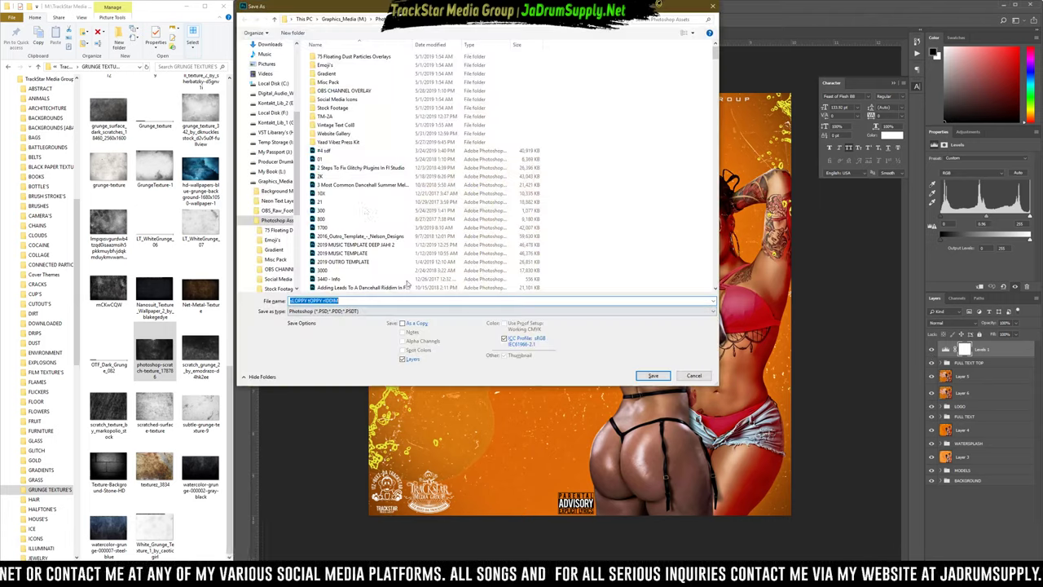
{"action": "left_click", "coordinate": [269, 46]}
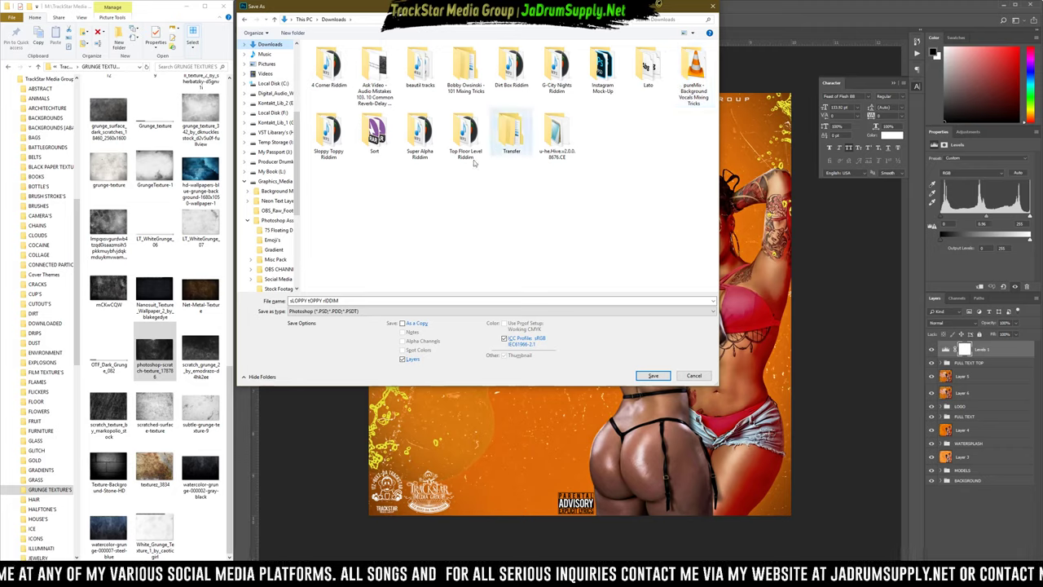
{"action": "left_click", "coordinate": [328, 151]}
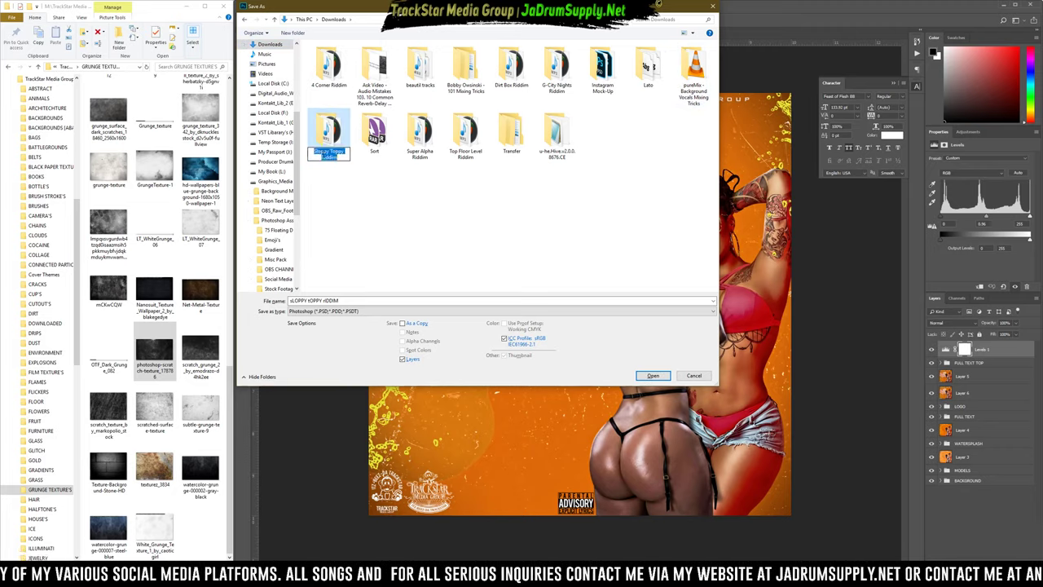
{"action": "double_click", "coordinate": [328, 135]}
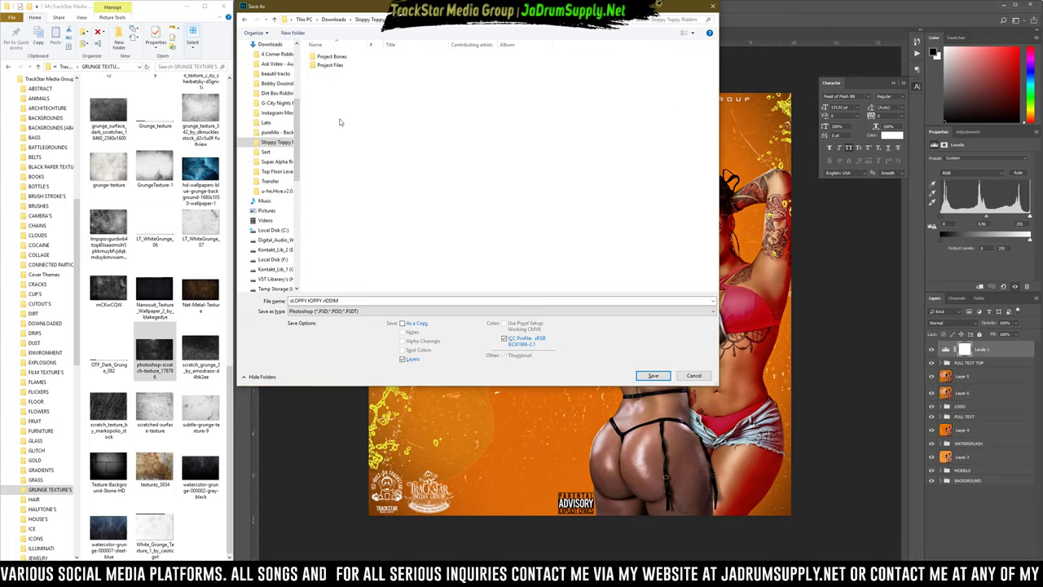
{"action": "double_click", "coordinate": [325, 64]}
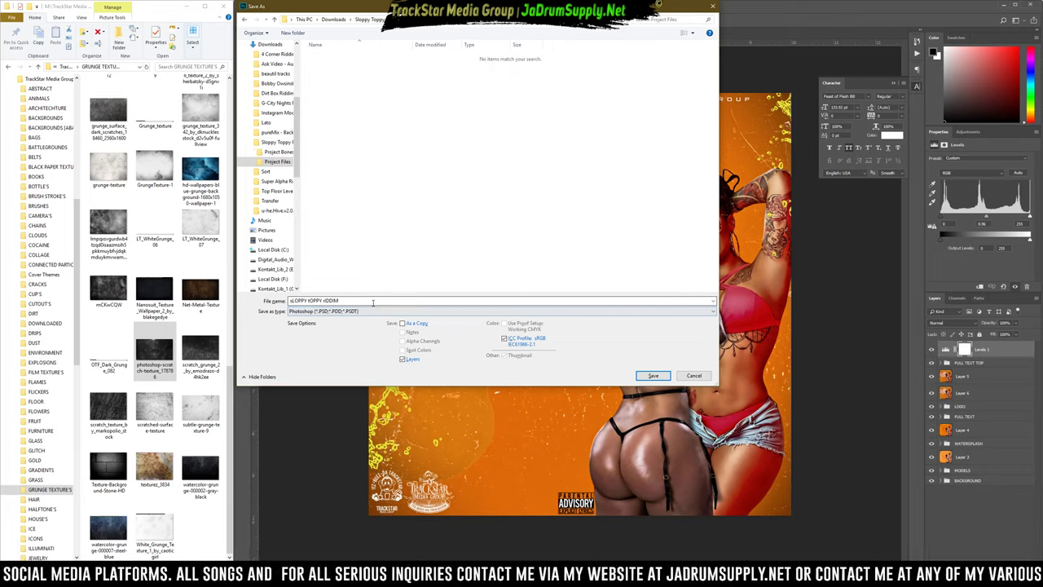
{"action": "key", "text": "ctrl+a"}
{"action": "type", "text": "Sloppy Toppy Riddim"}
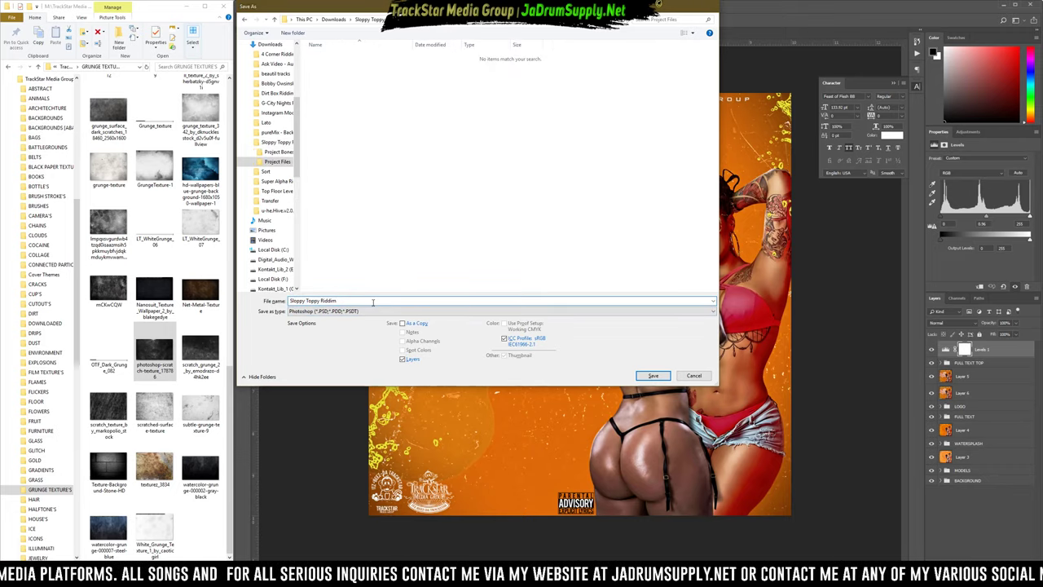
{"action": "key", "text": "Return"}
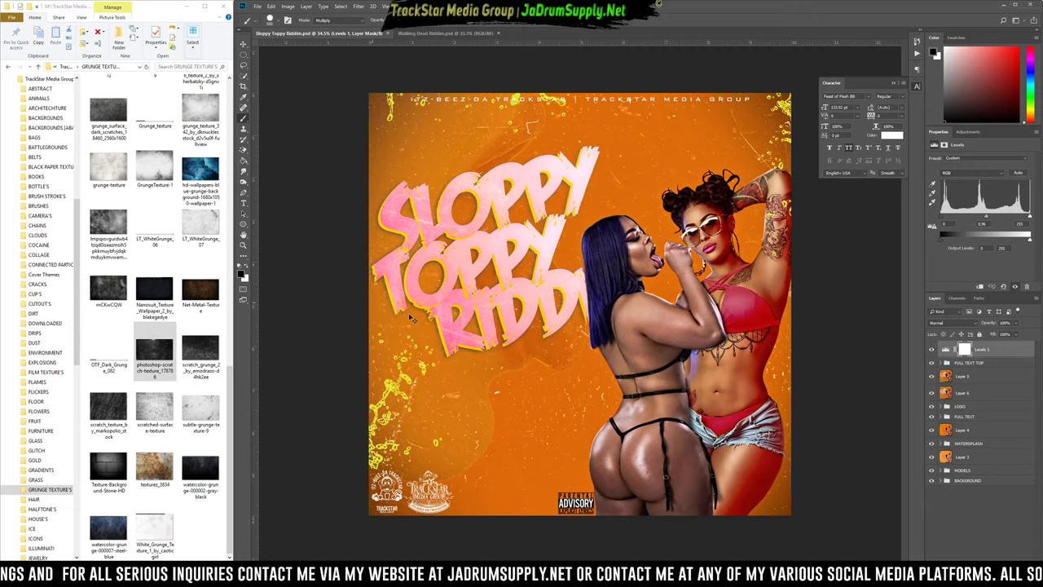
Save a JPEG version of the artwork as "Sloppy Toppy Riddim" in the same Project Files folder, accepting the JPEG options.
{"action": "key", "text": "ctrl+shift+s"}
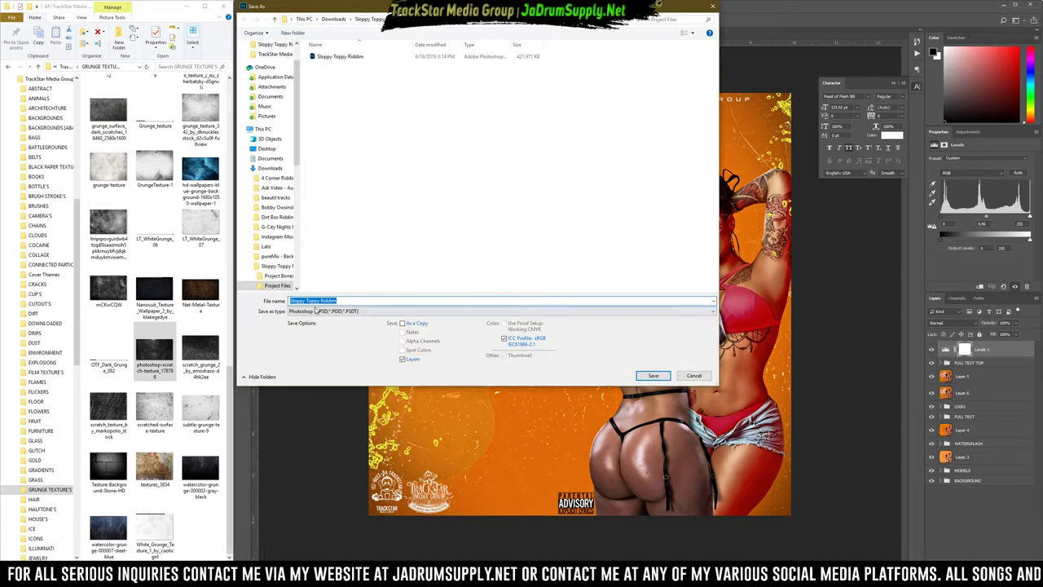
{"action": "left_click", "coordinate": [316, 310]}
{"action": "left_click", "coordinate": [314, 373]}
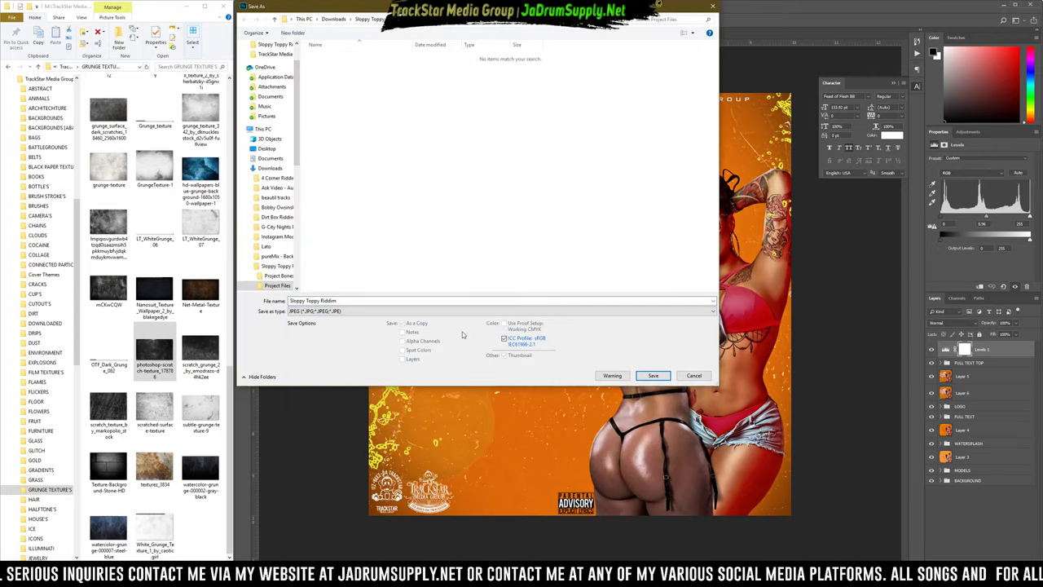
{"action": "key", "text": "Return"}
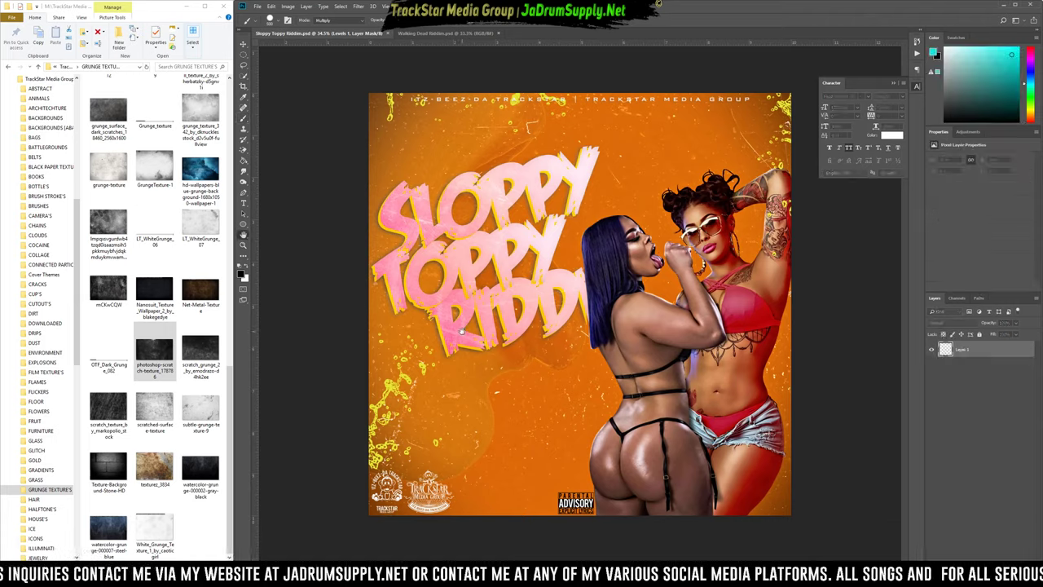
{"action": "key", "text": "Return"}
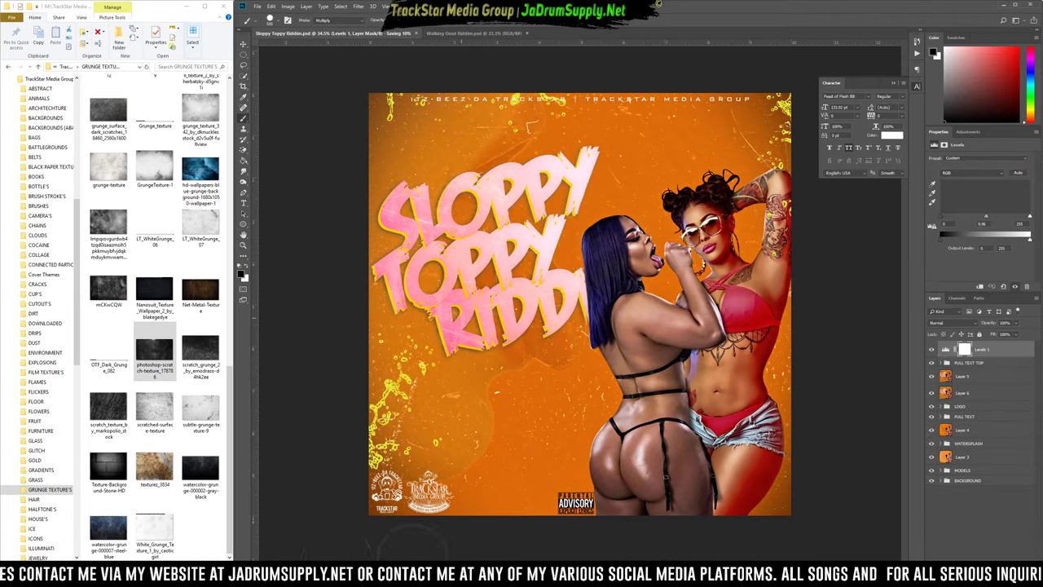
Switch to File Explorer and browse to Downloads > Sloppy Toppy Riddim > Project Files.
{"action": "left_click", "coordinate": [86, 570]}
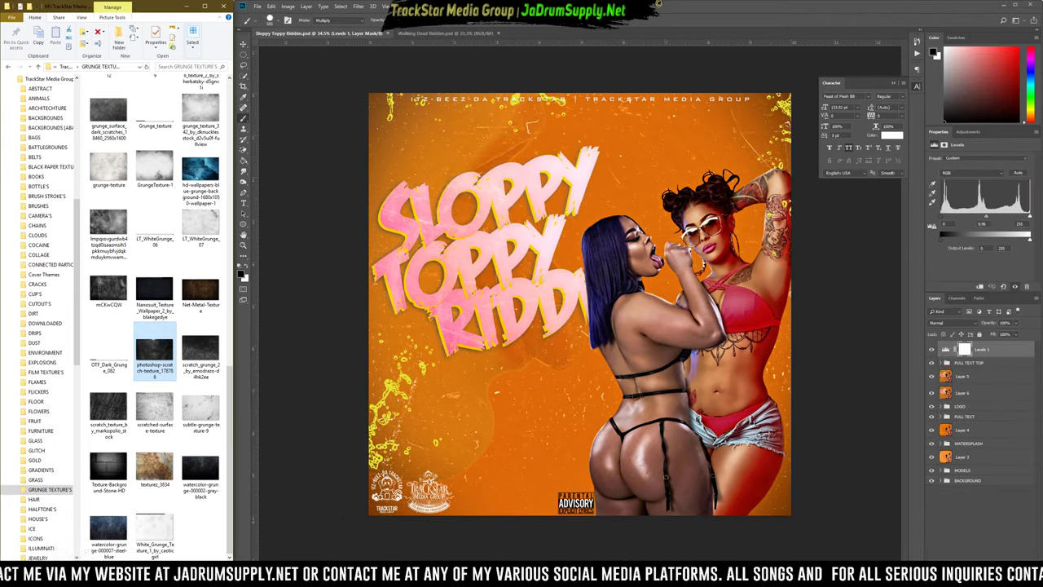
{"action": "mouse_move", "coordinate": [230, 575]}
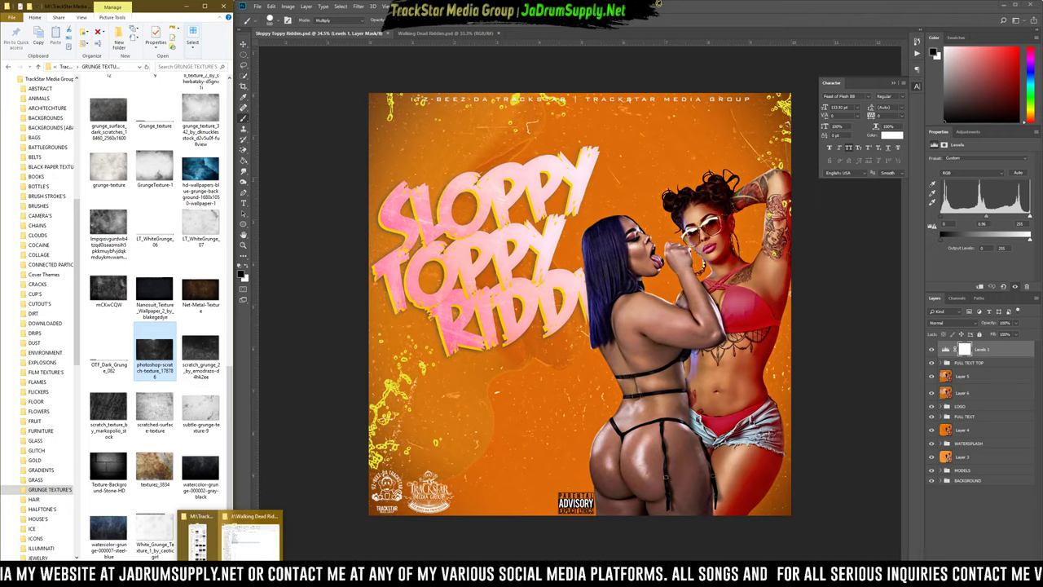
{"action": "left_click", "coordinate": [64, 66]}
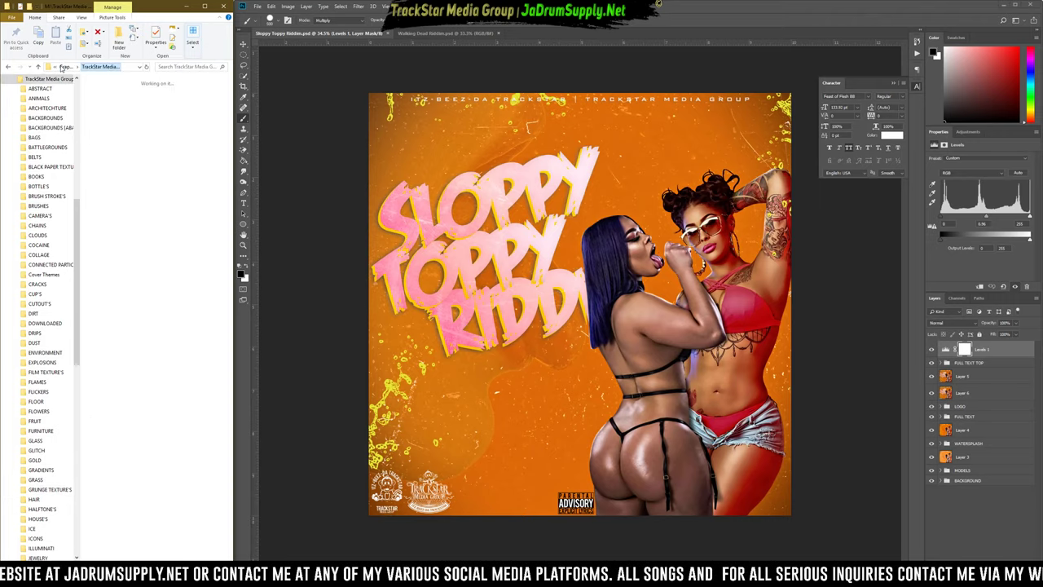
{"action": "left_click", "coordinate": [62, 68]}
{"action": "left_click", "coordinate": [63, 68]}
{"action": "left_click", "coordinate": [119, 164]}
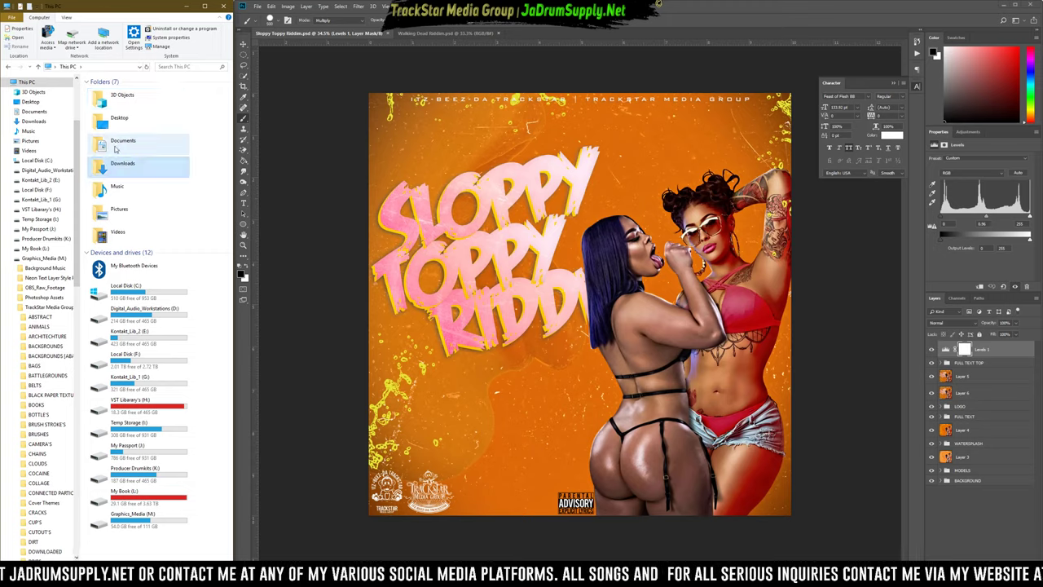
{"action": "double_click", "coordinate": [115, 166]}
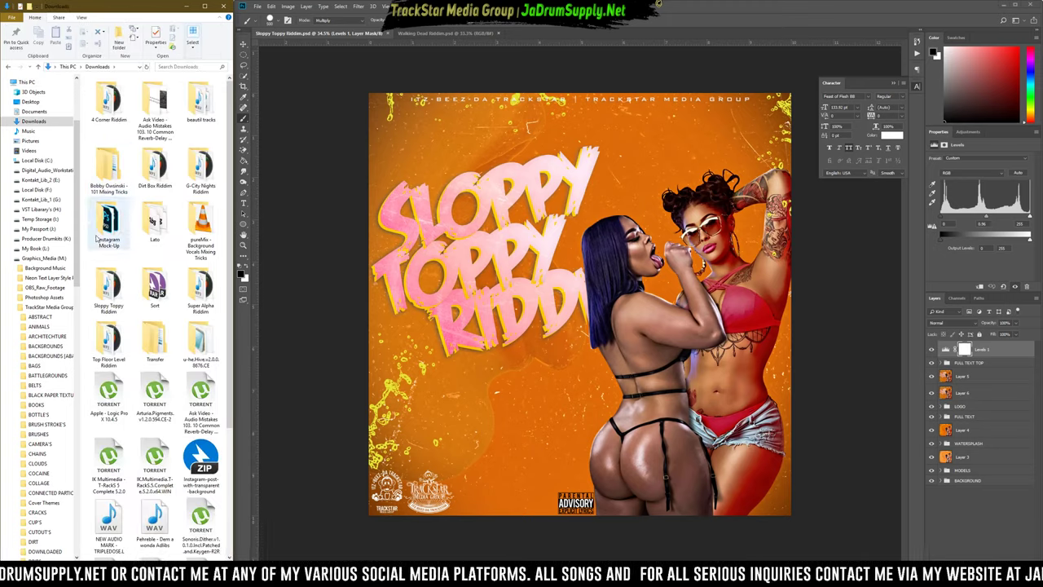
{"action": "double_click", "coordinate": [106, 315]}
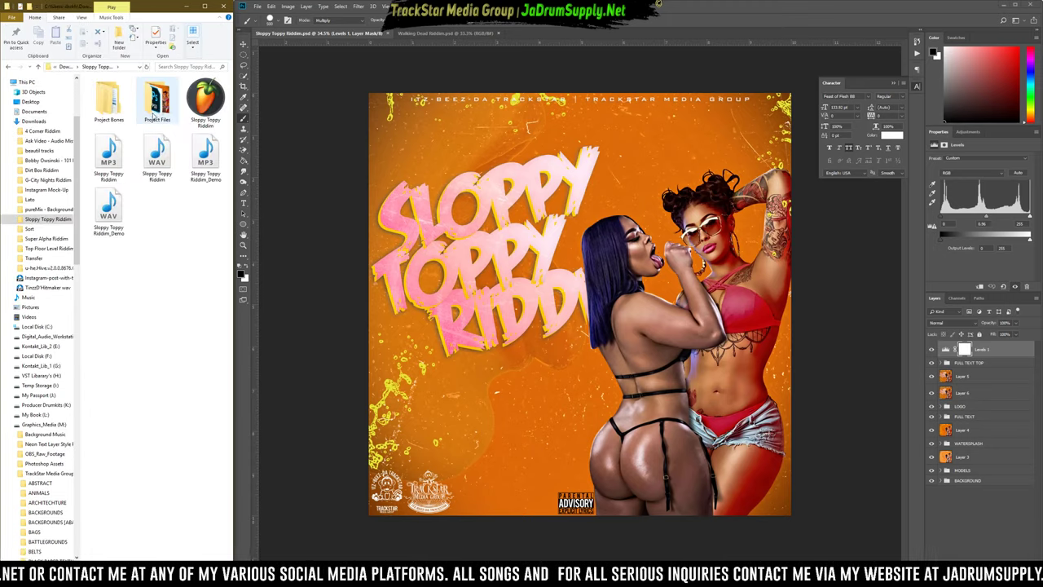
{"action": "double_click", "coordinate": [154, 110]}
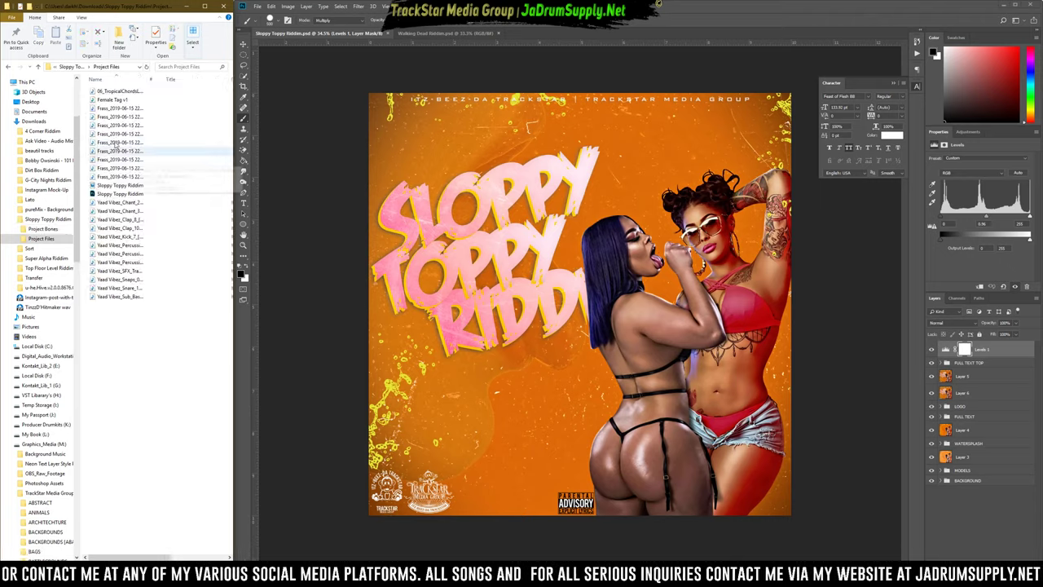
Open the exported Sloppy Toppy Riddim JPEG in Photos and maximize the viewer to inspect the cover.
{"action": "double_click", "coordinate": [110, 186]}
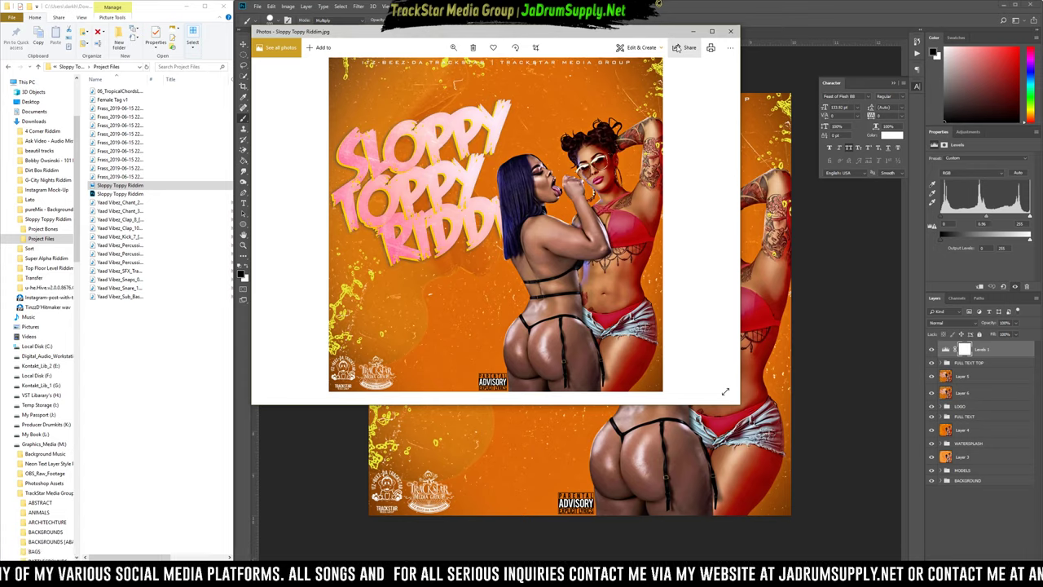
{"action": "left_click", "coordinate": [712, 31]}
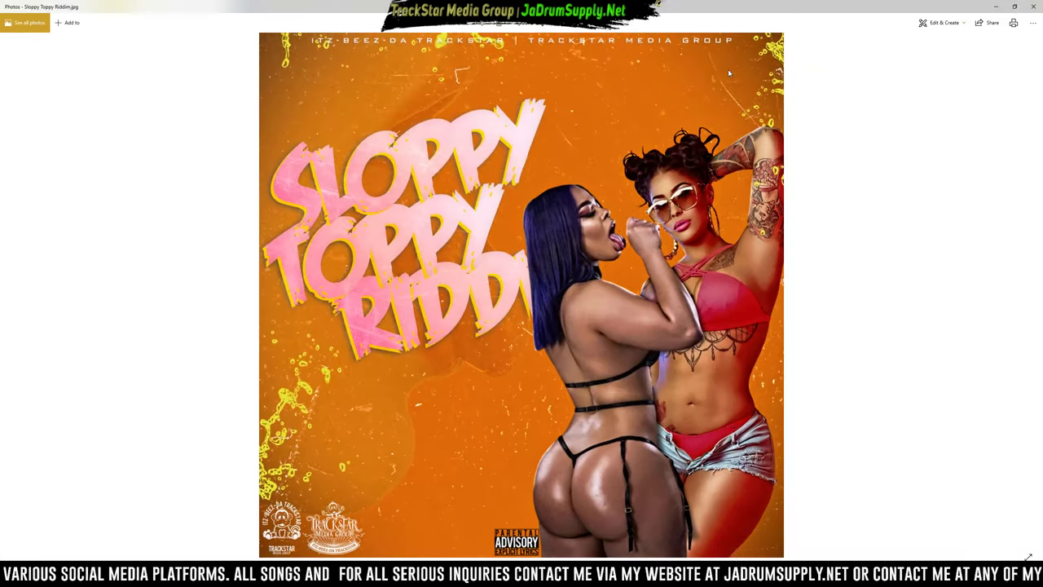